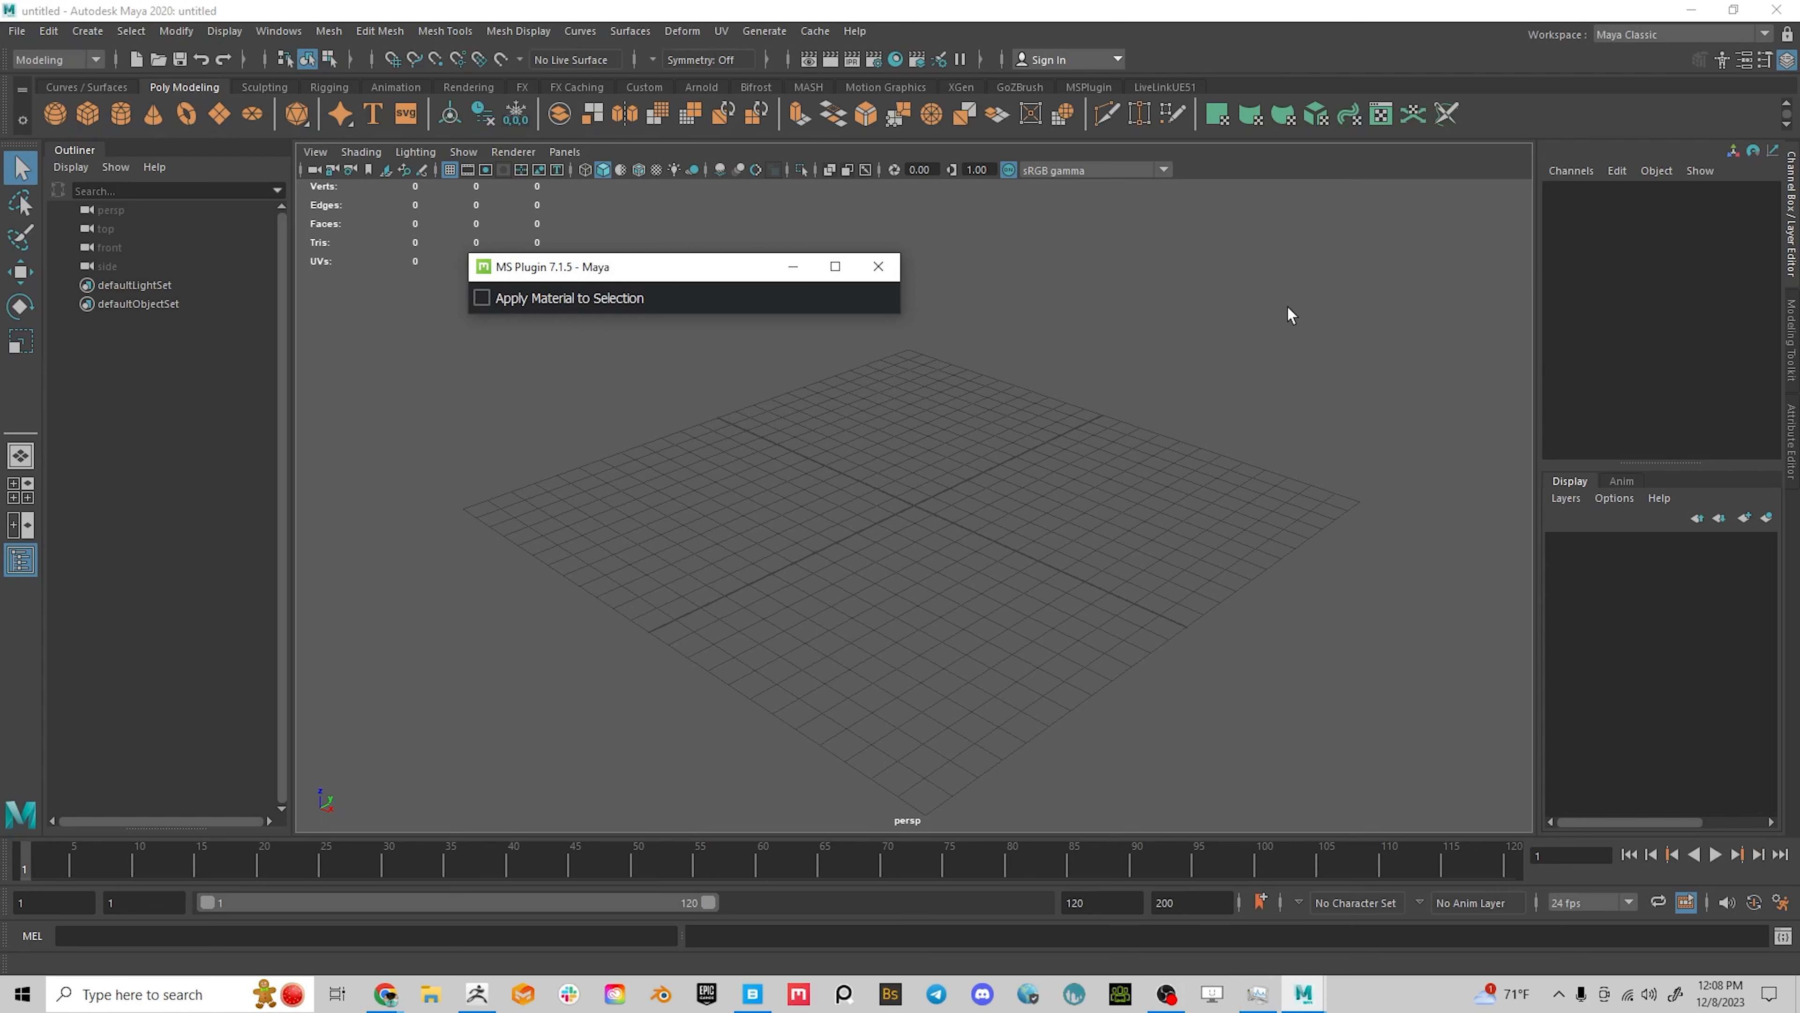
Close the MS Plugin window in Maya, switch to Quixel Bridge and select the long-haired MetaHuman
left_click(879, 268)
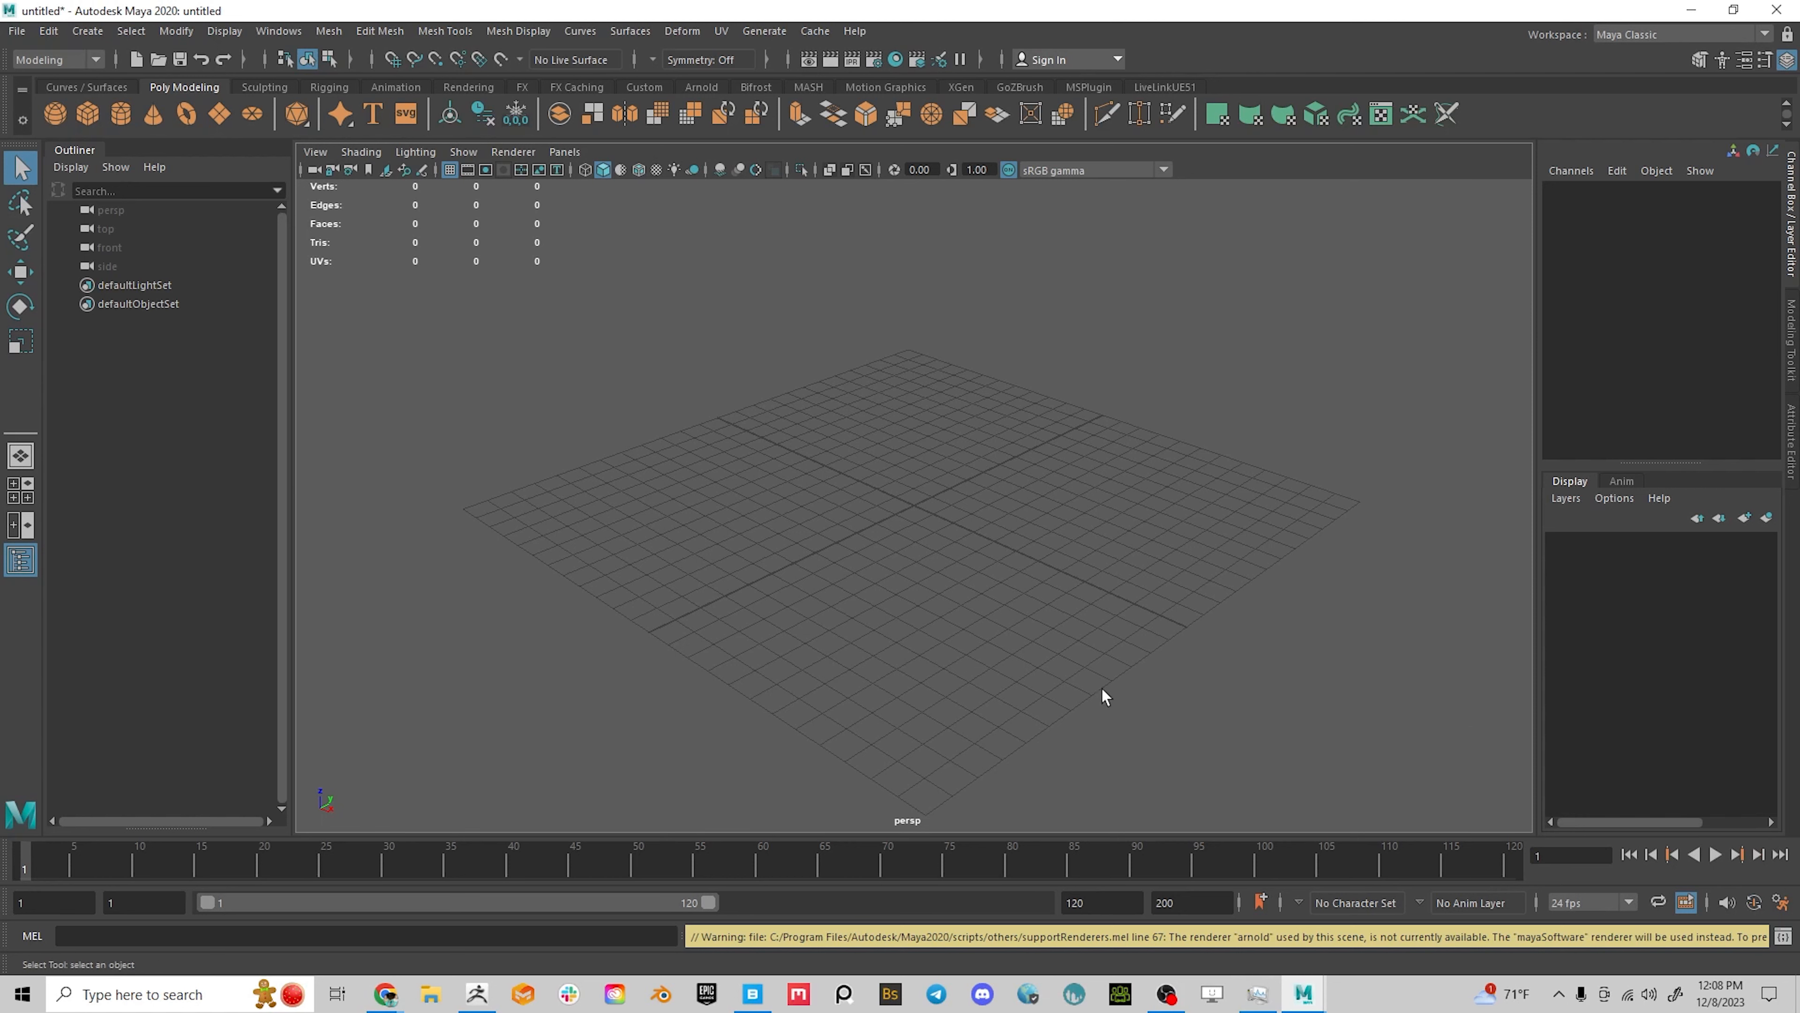
left_click(755, 1003)
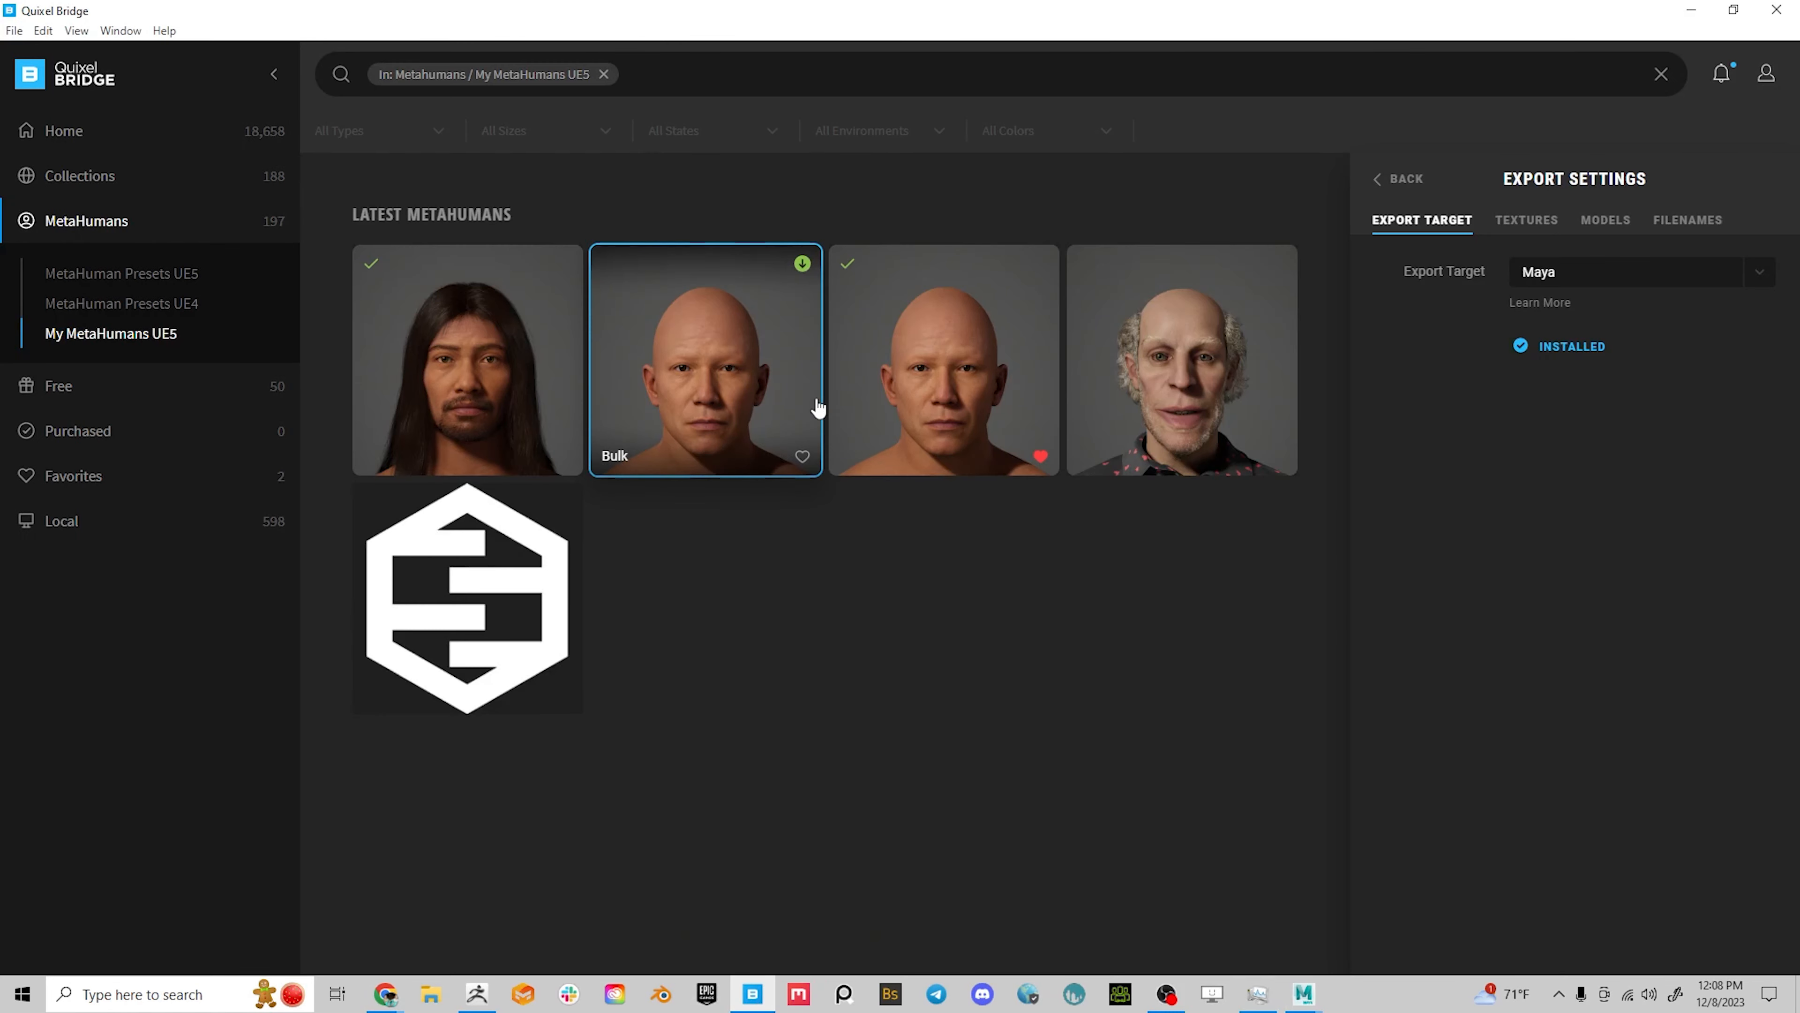
left_click(528, 408)
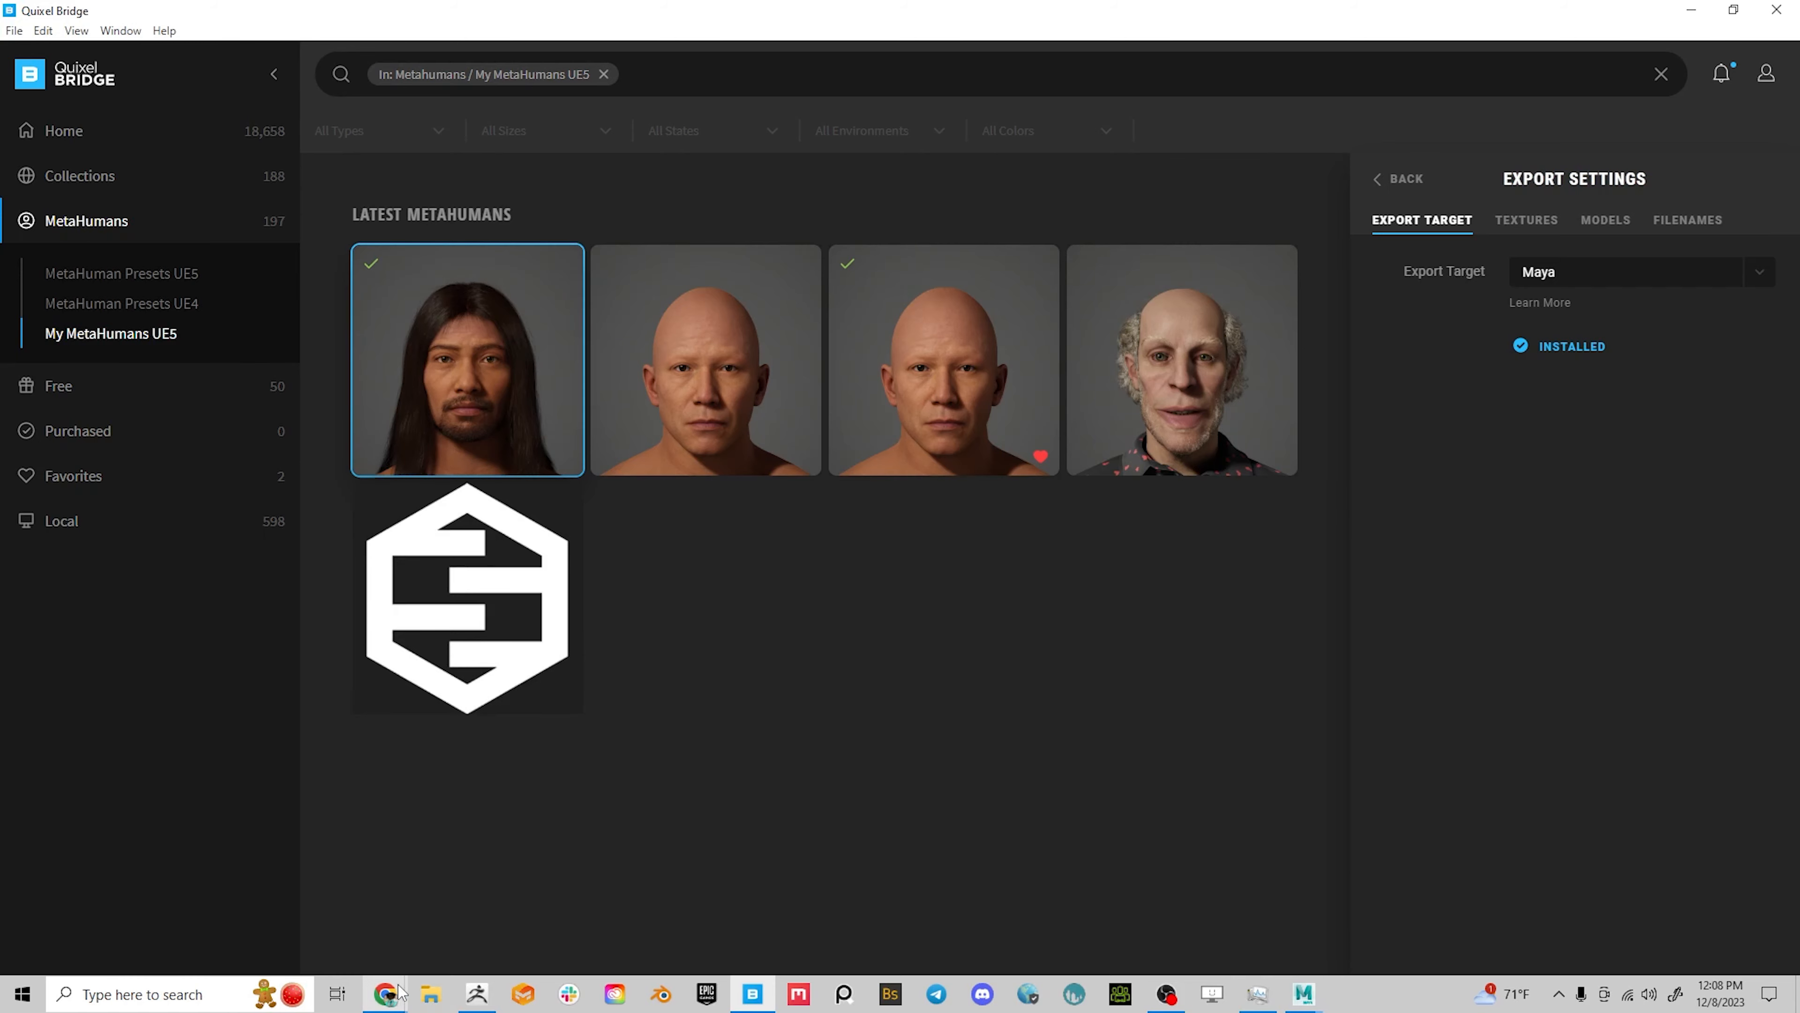
Switch to MetaHuman Creator in the browser and view the Chandra character's body
mouse_move(383, 996)
left_click(451, 915)
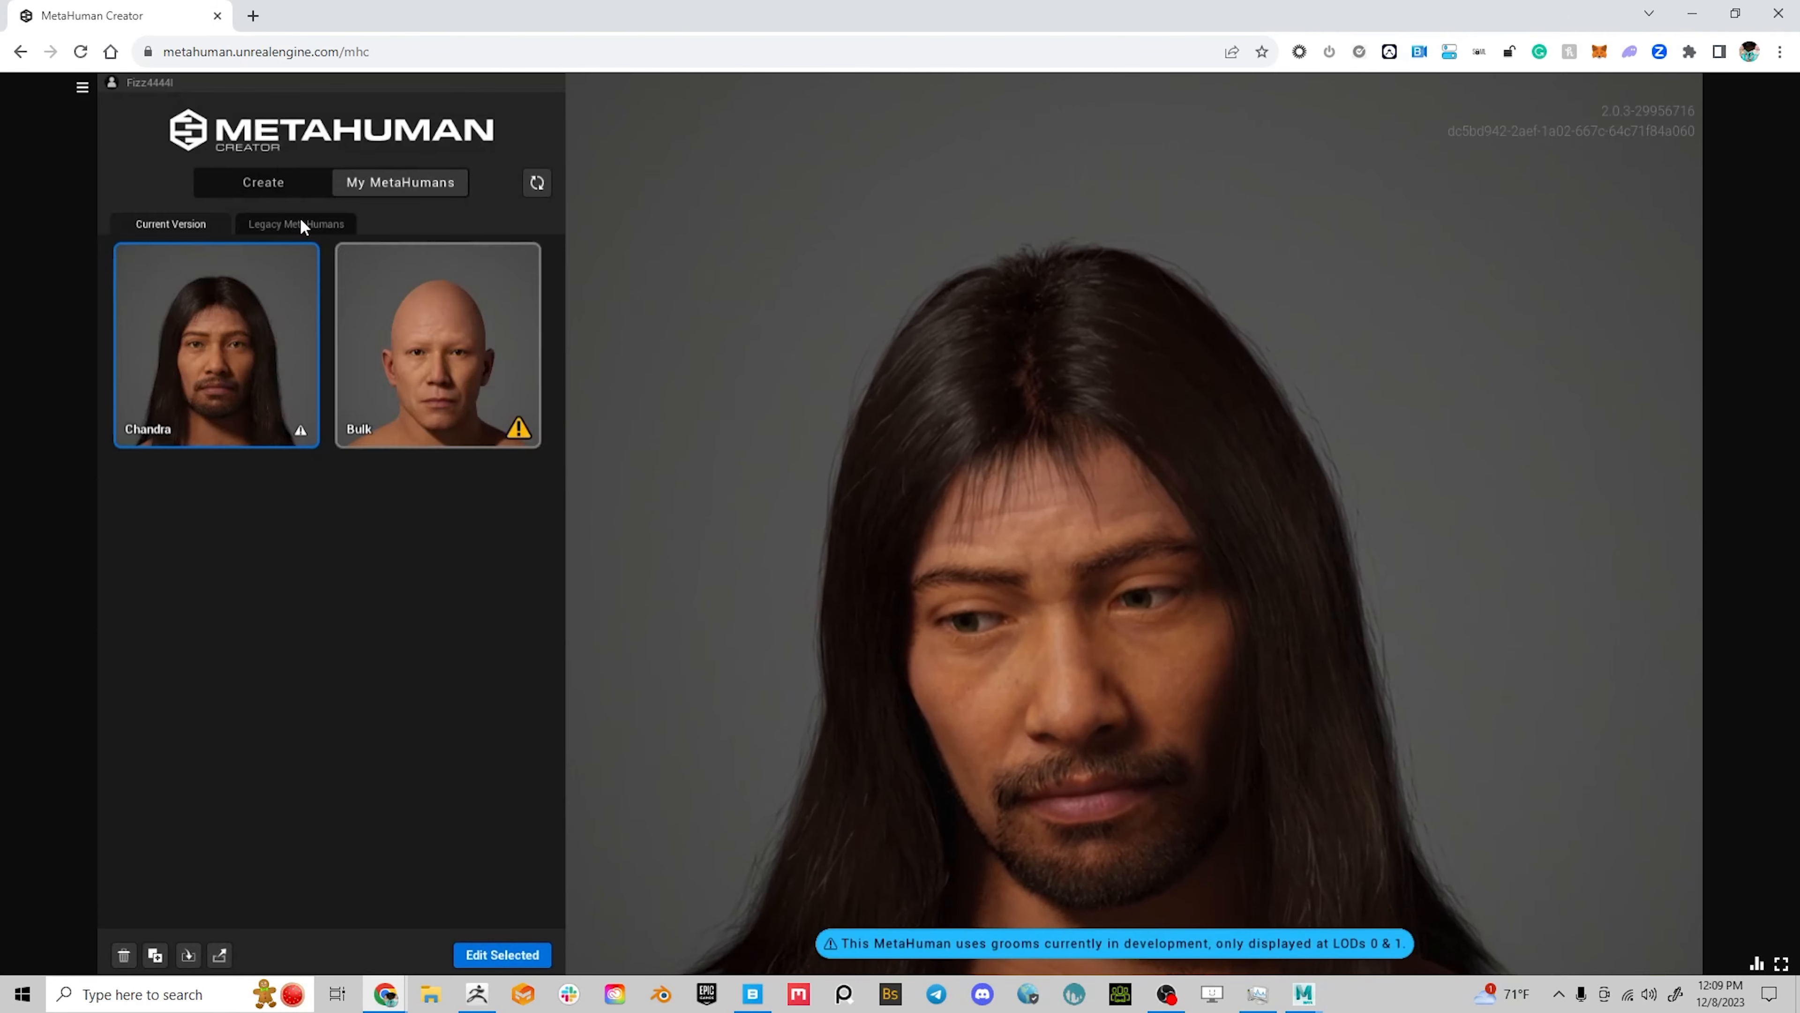
scroll(1215, 669, "down", 8)
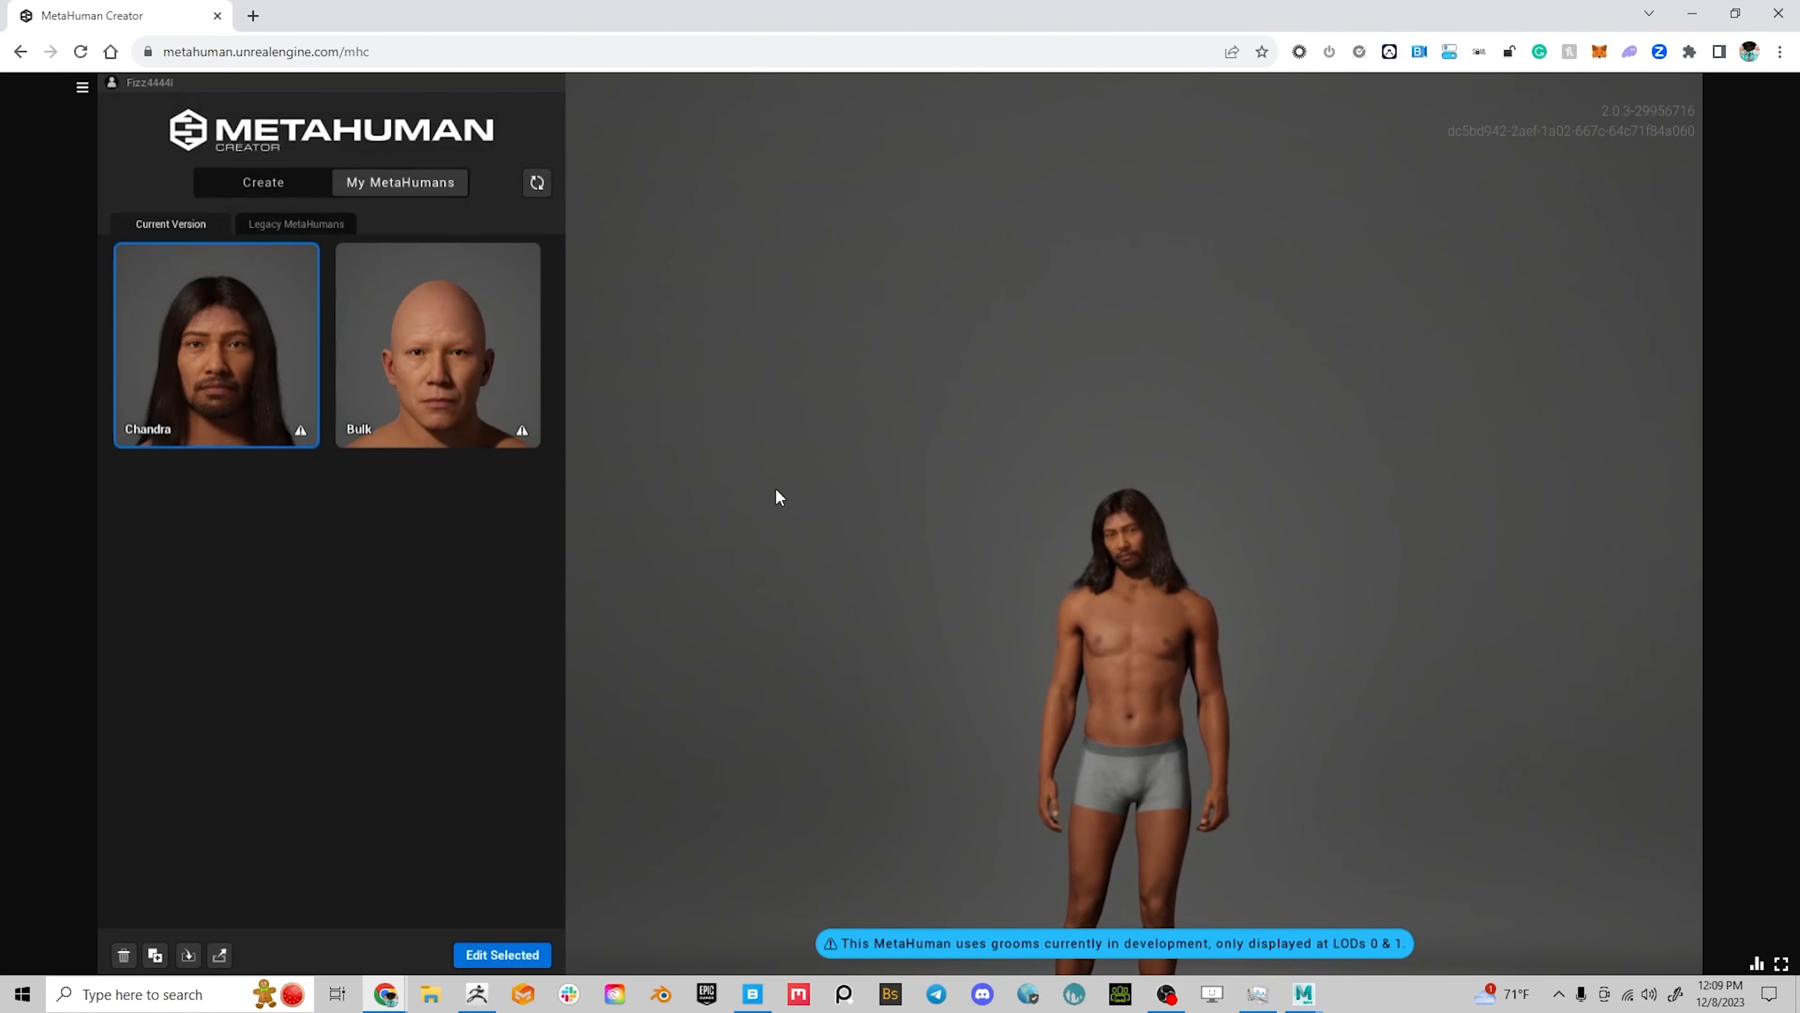
Create a new MetaHuman from the Nasim preset
left_click(274, 180)
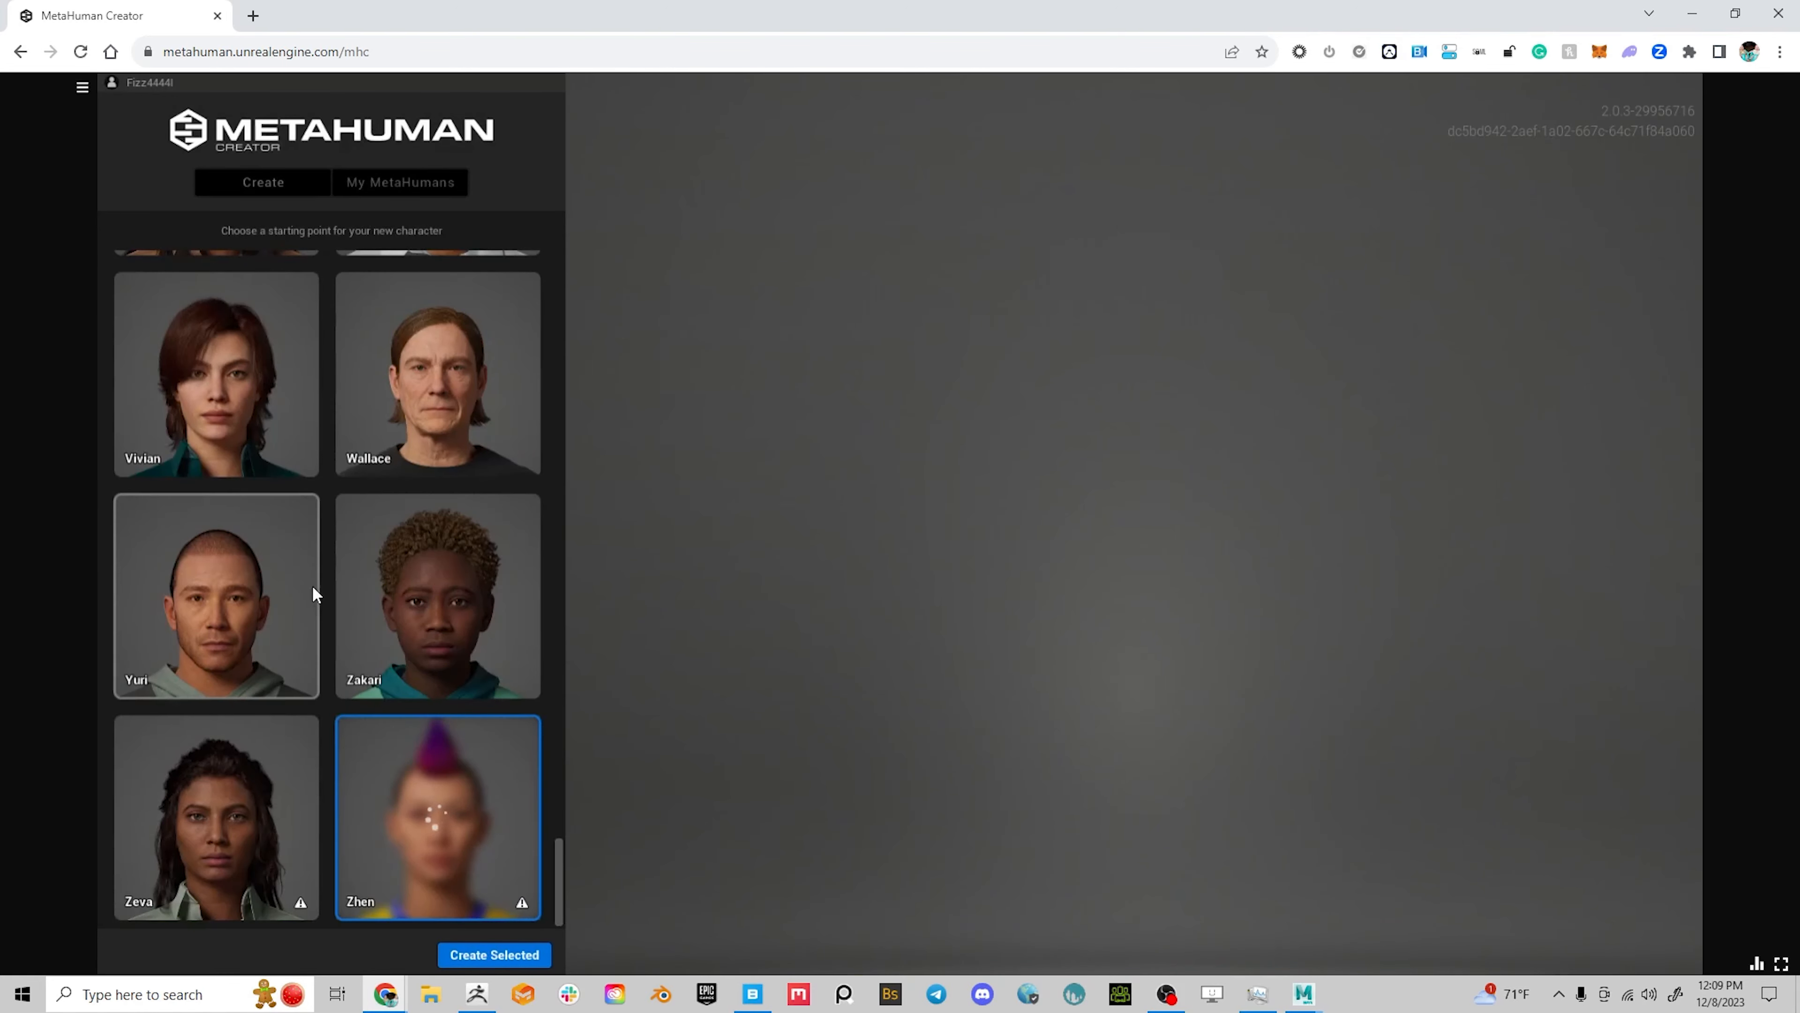
scroll(313, 585, "up", 3)
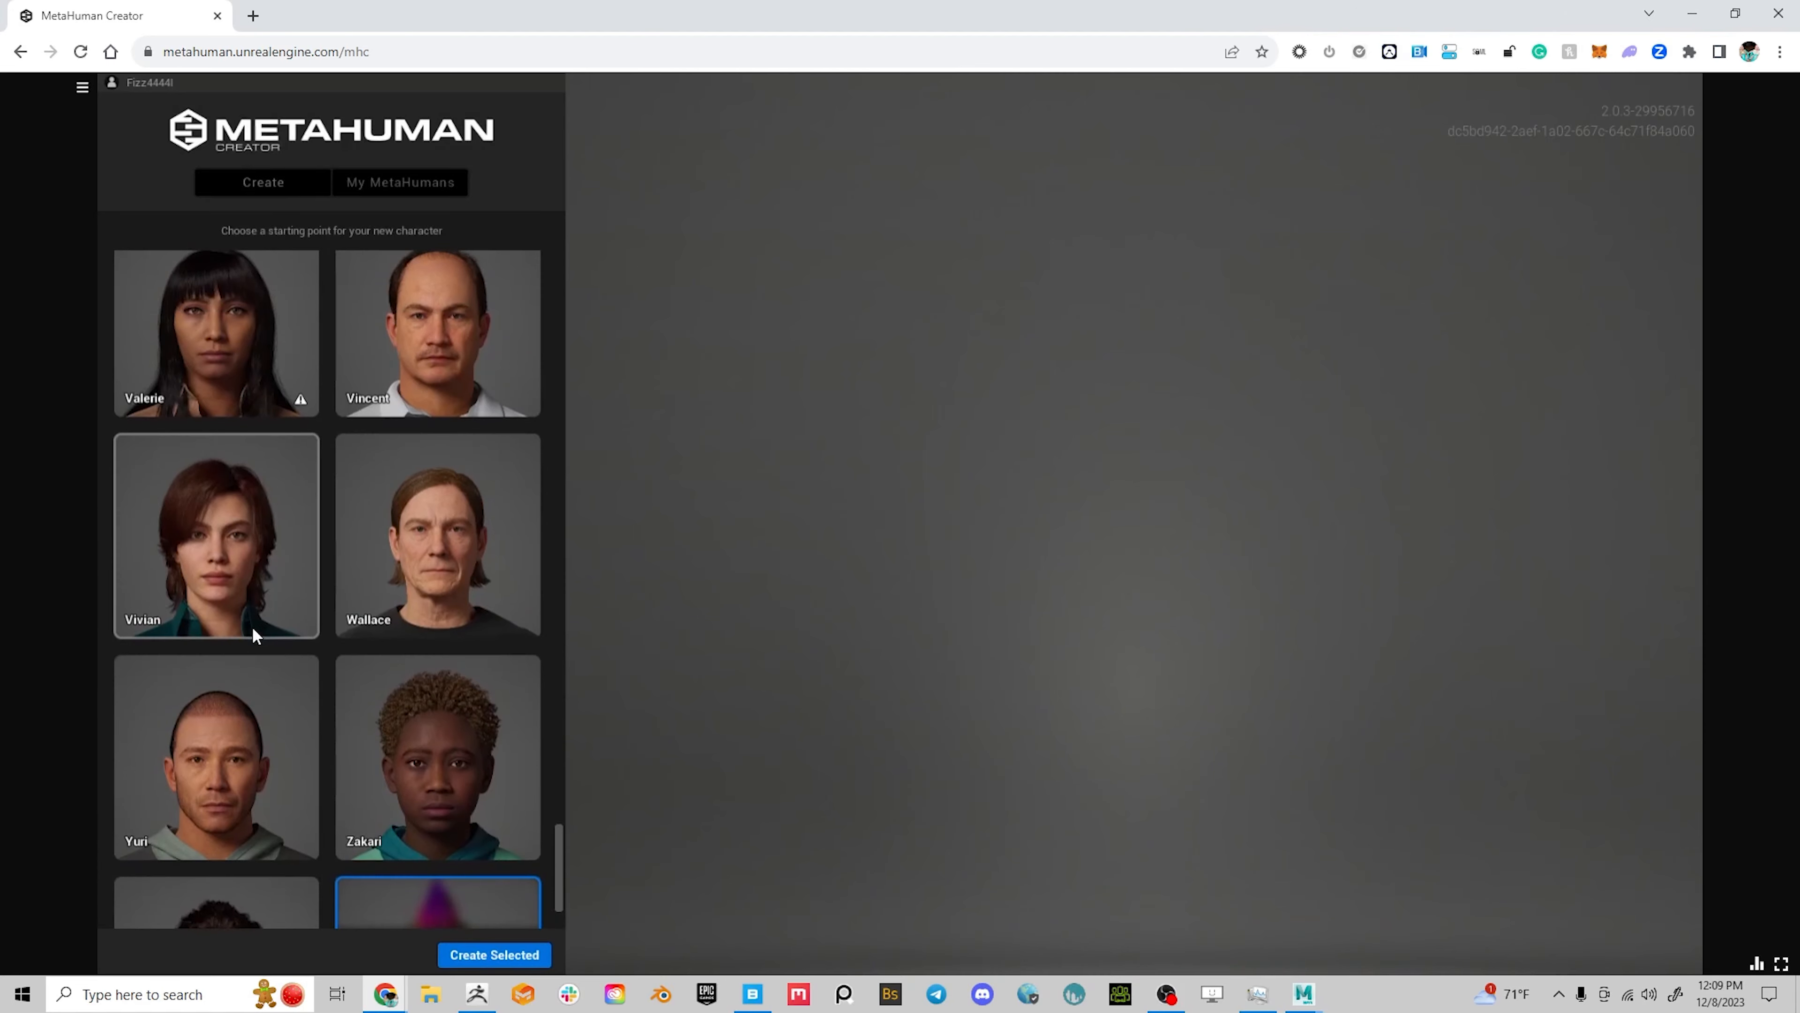
scroll(253, 628, "up", 5)
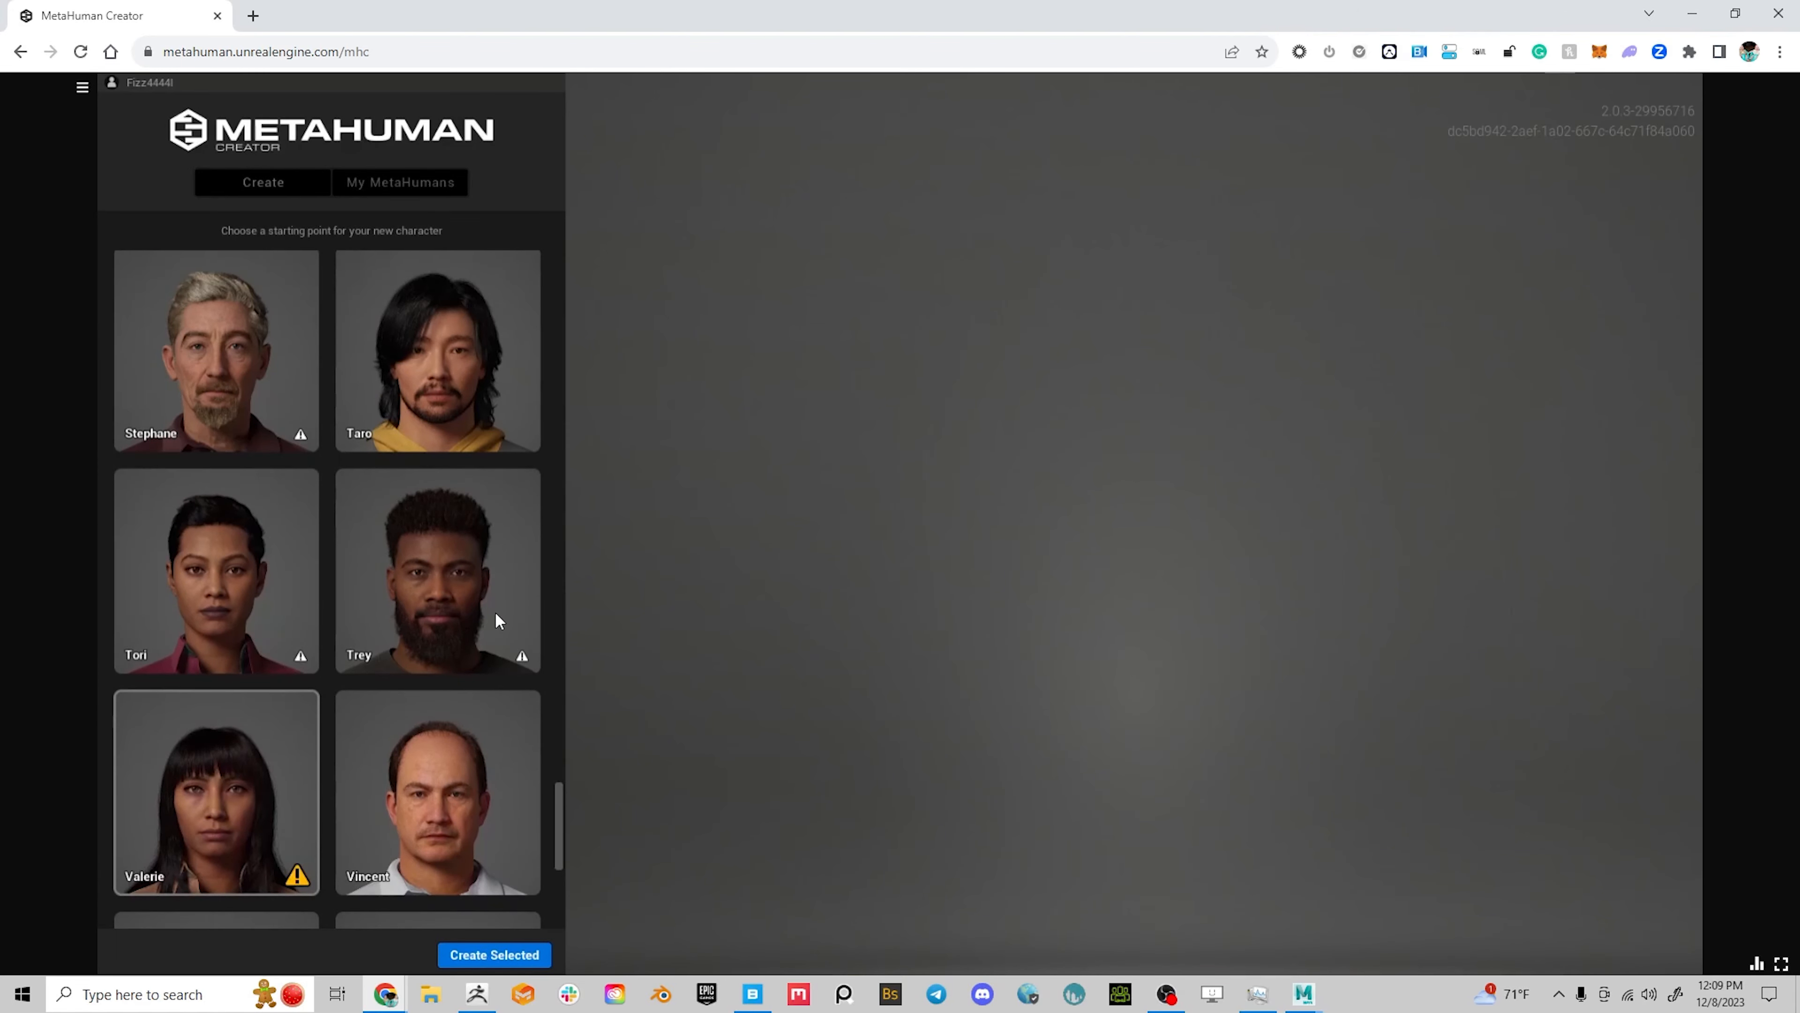
scroll(482, 631, "up", 2)
scroll(408, 574, "up", 10)
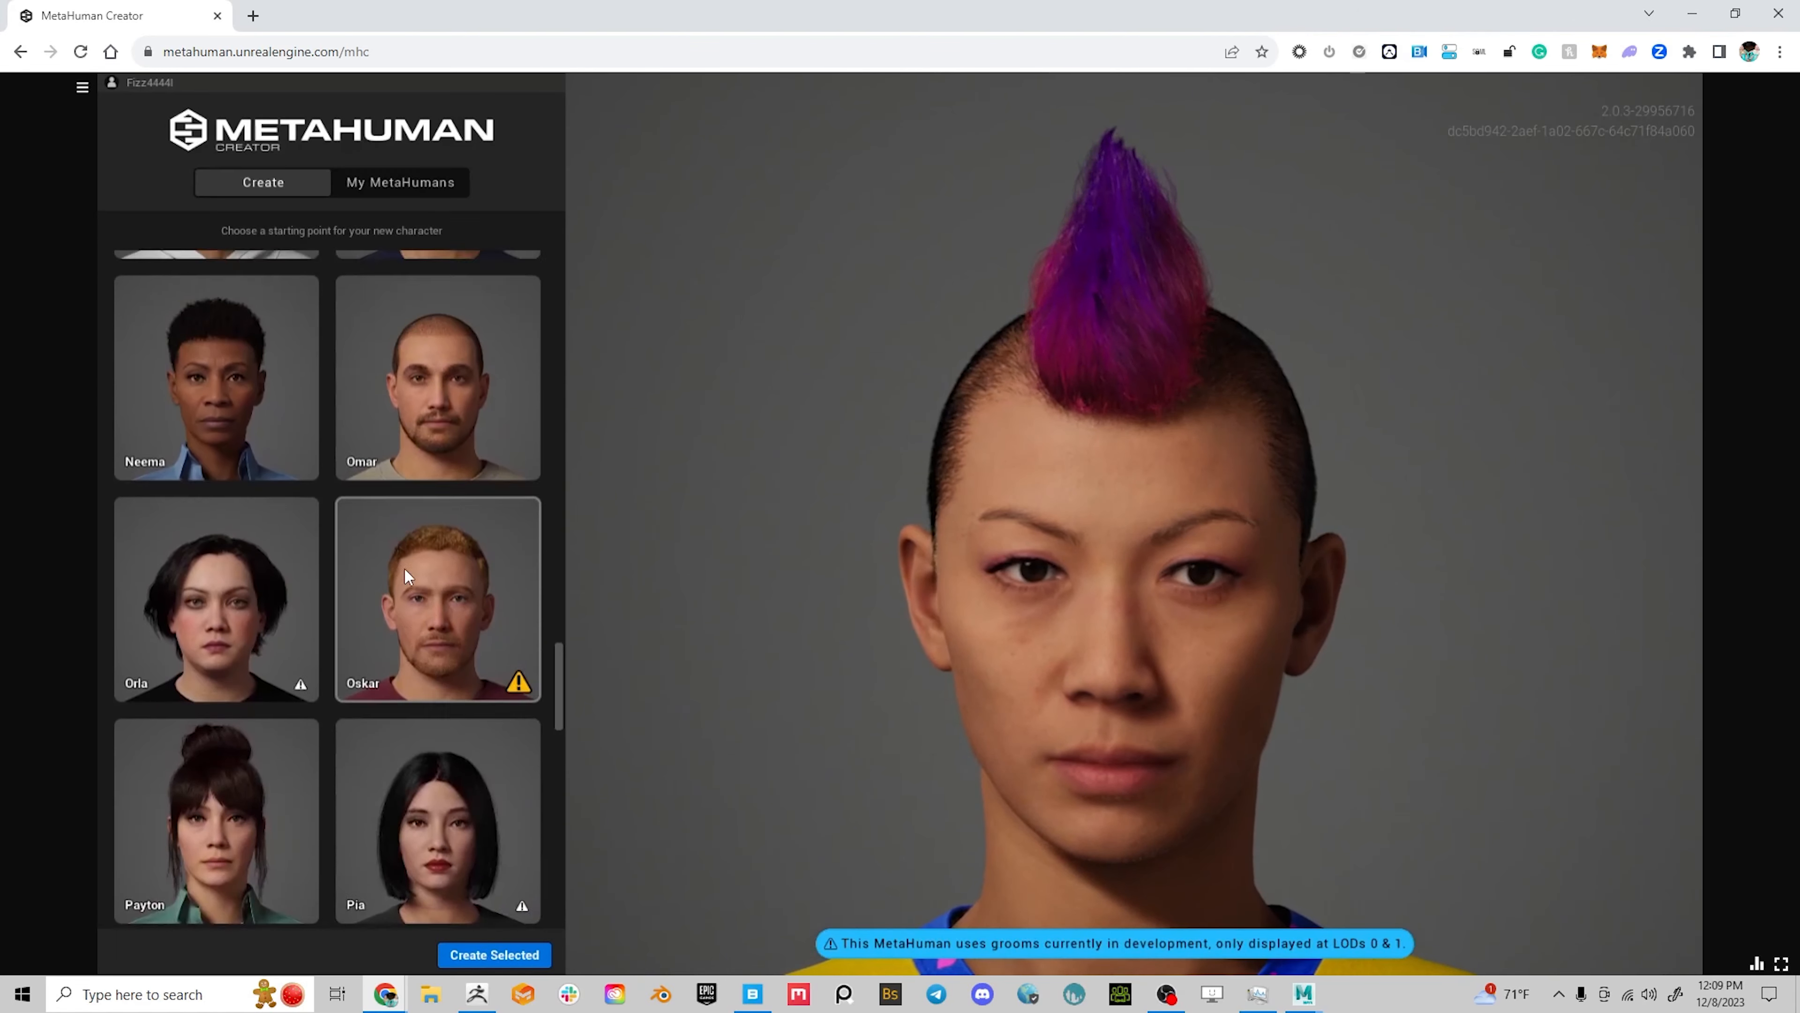
scroll(406, 566, "up", 5)
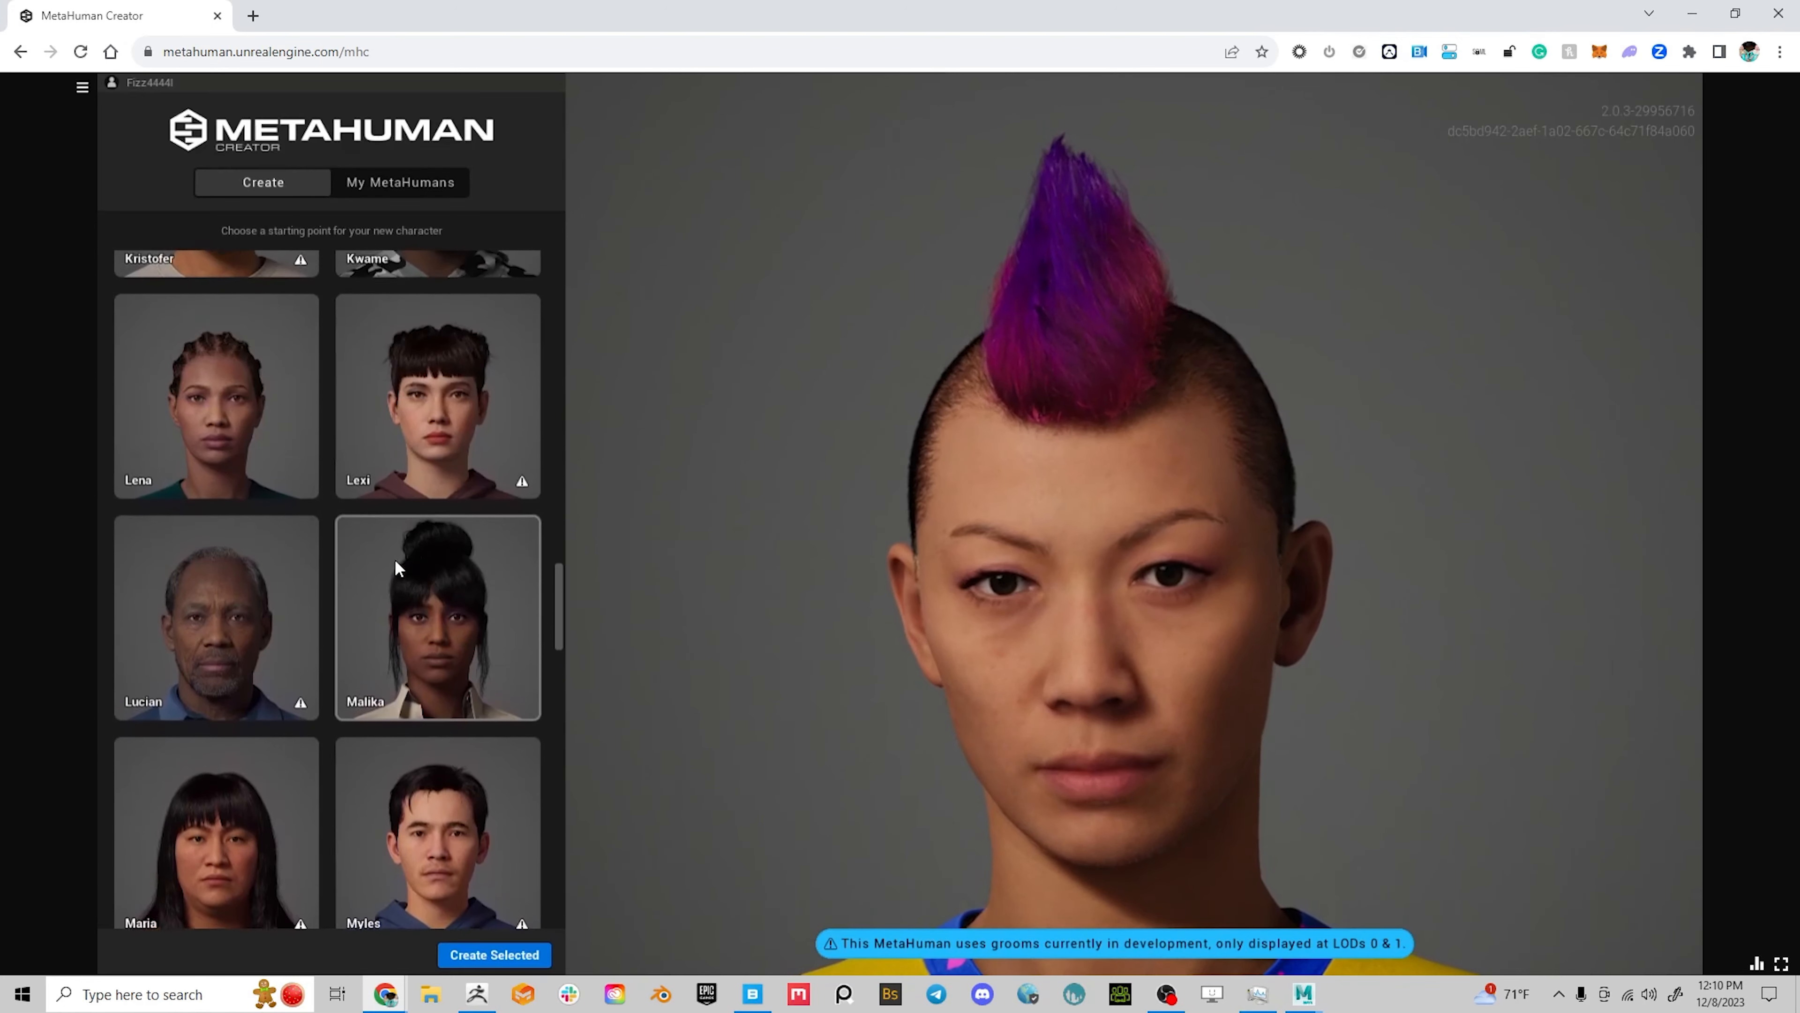
scroll(456, 589, "down", 4)
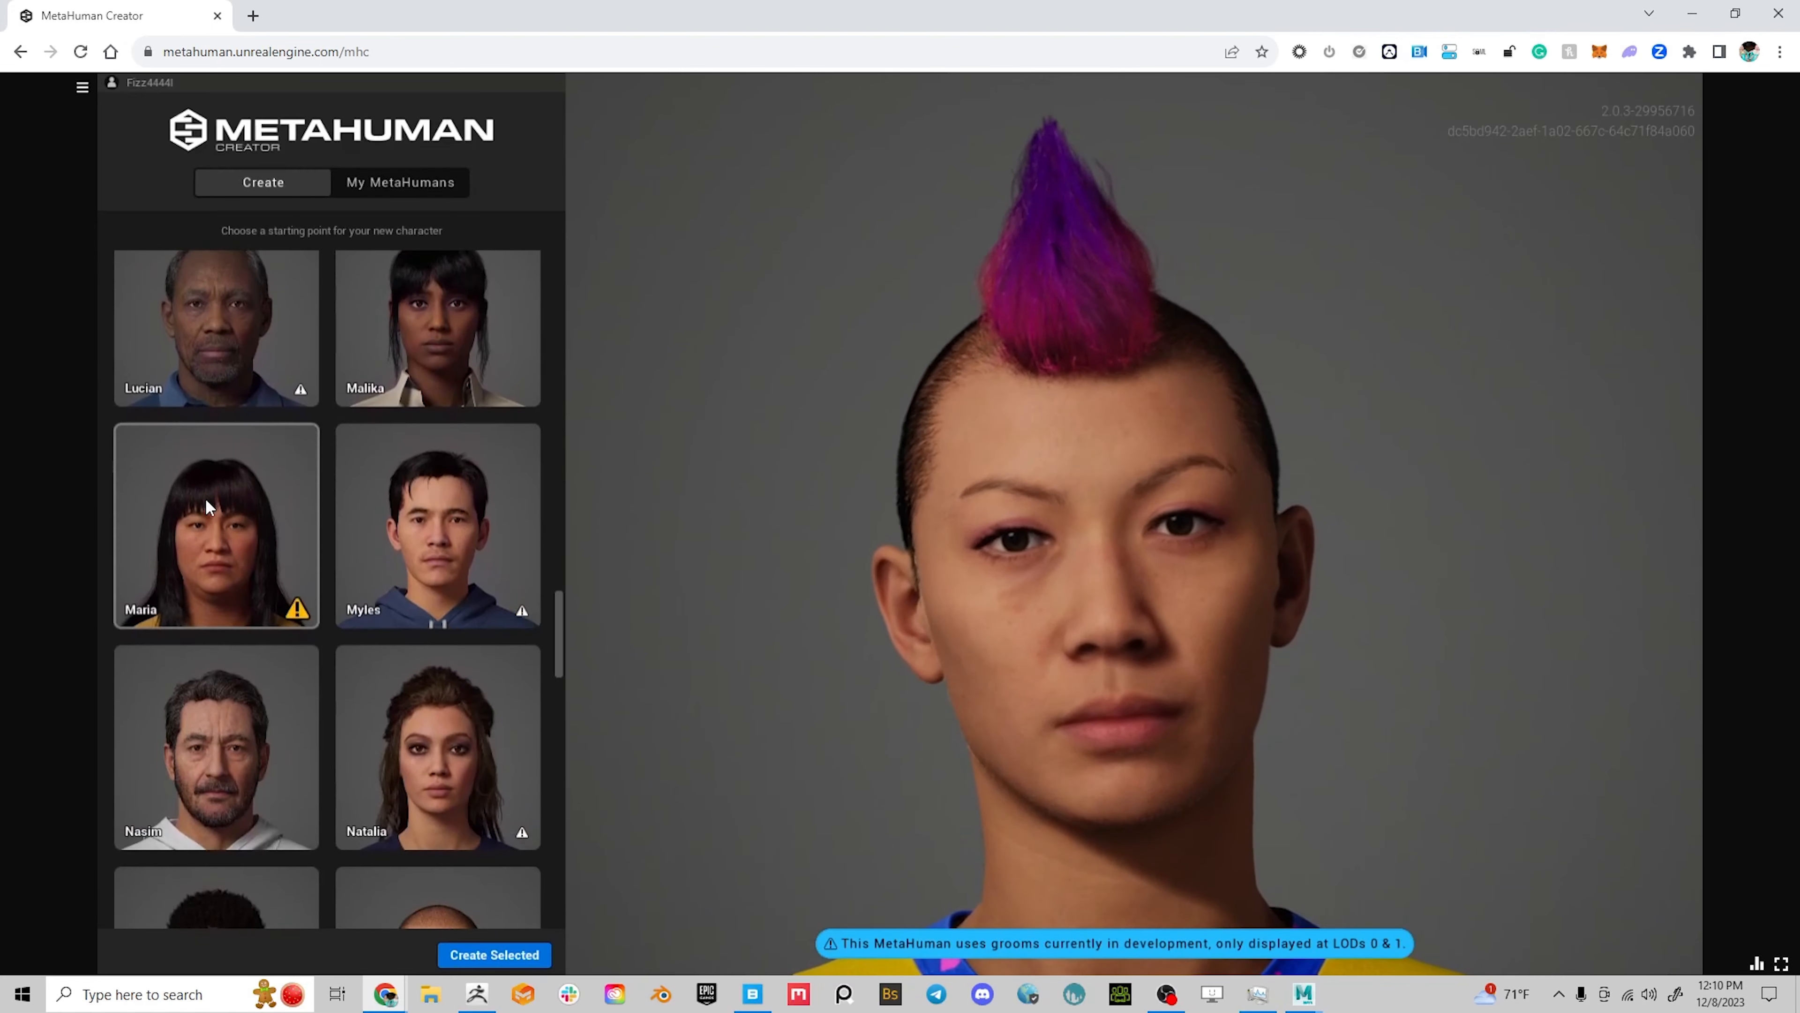
scroll(205, 510, "down", 3)
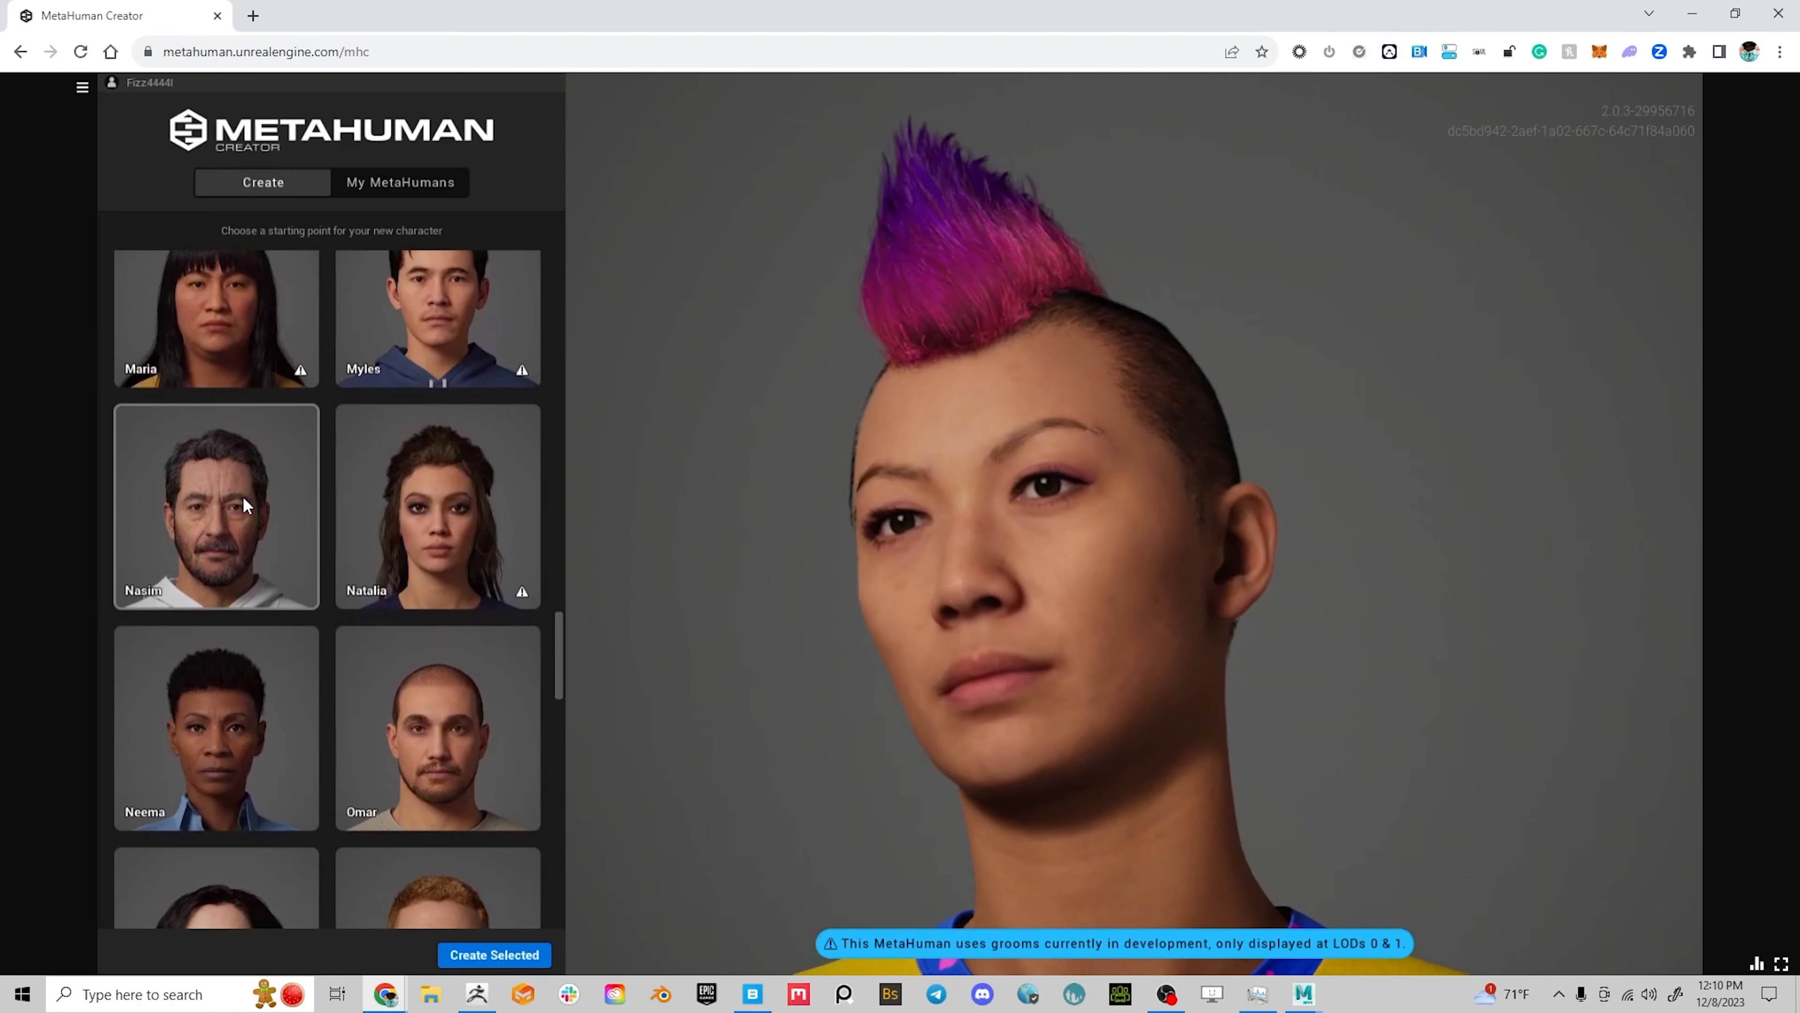
left_click(242, 495)
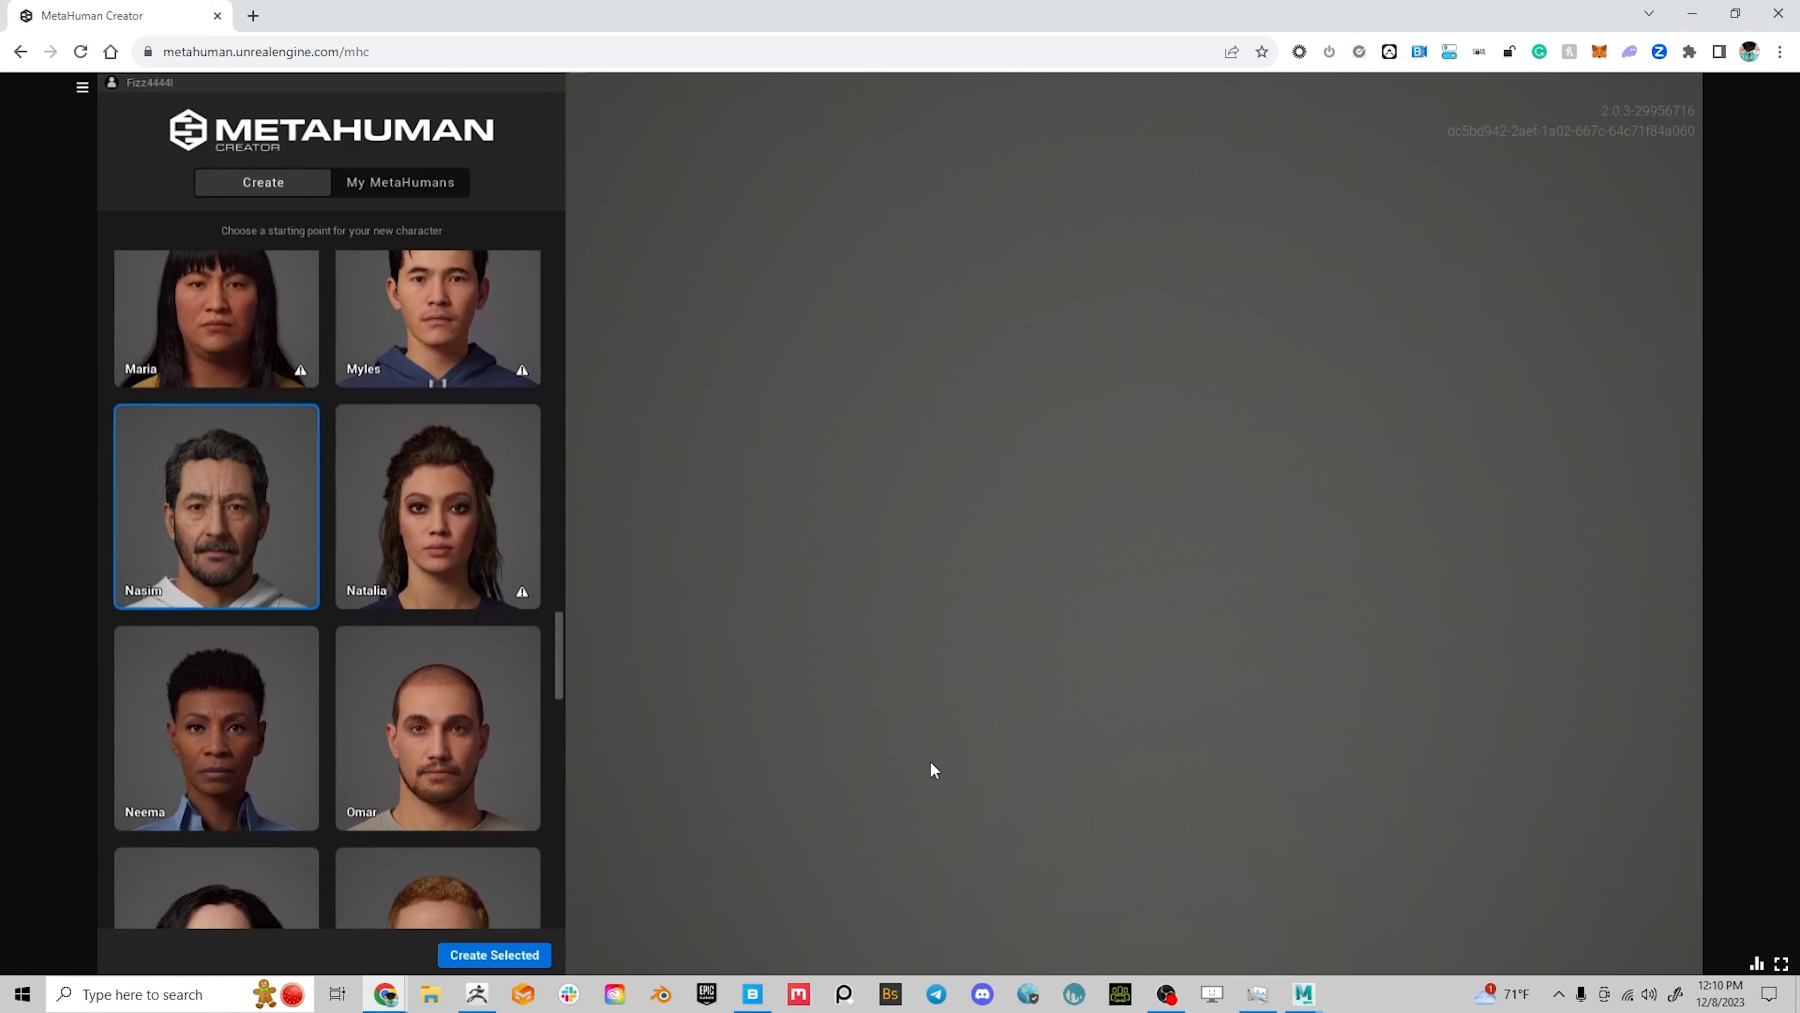
left_click(480, 963)
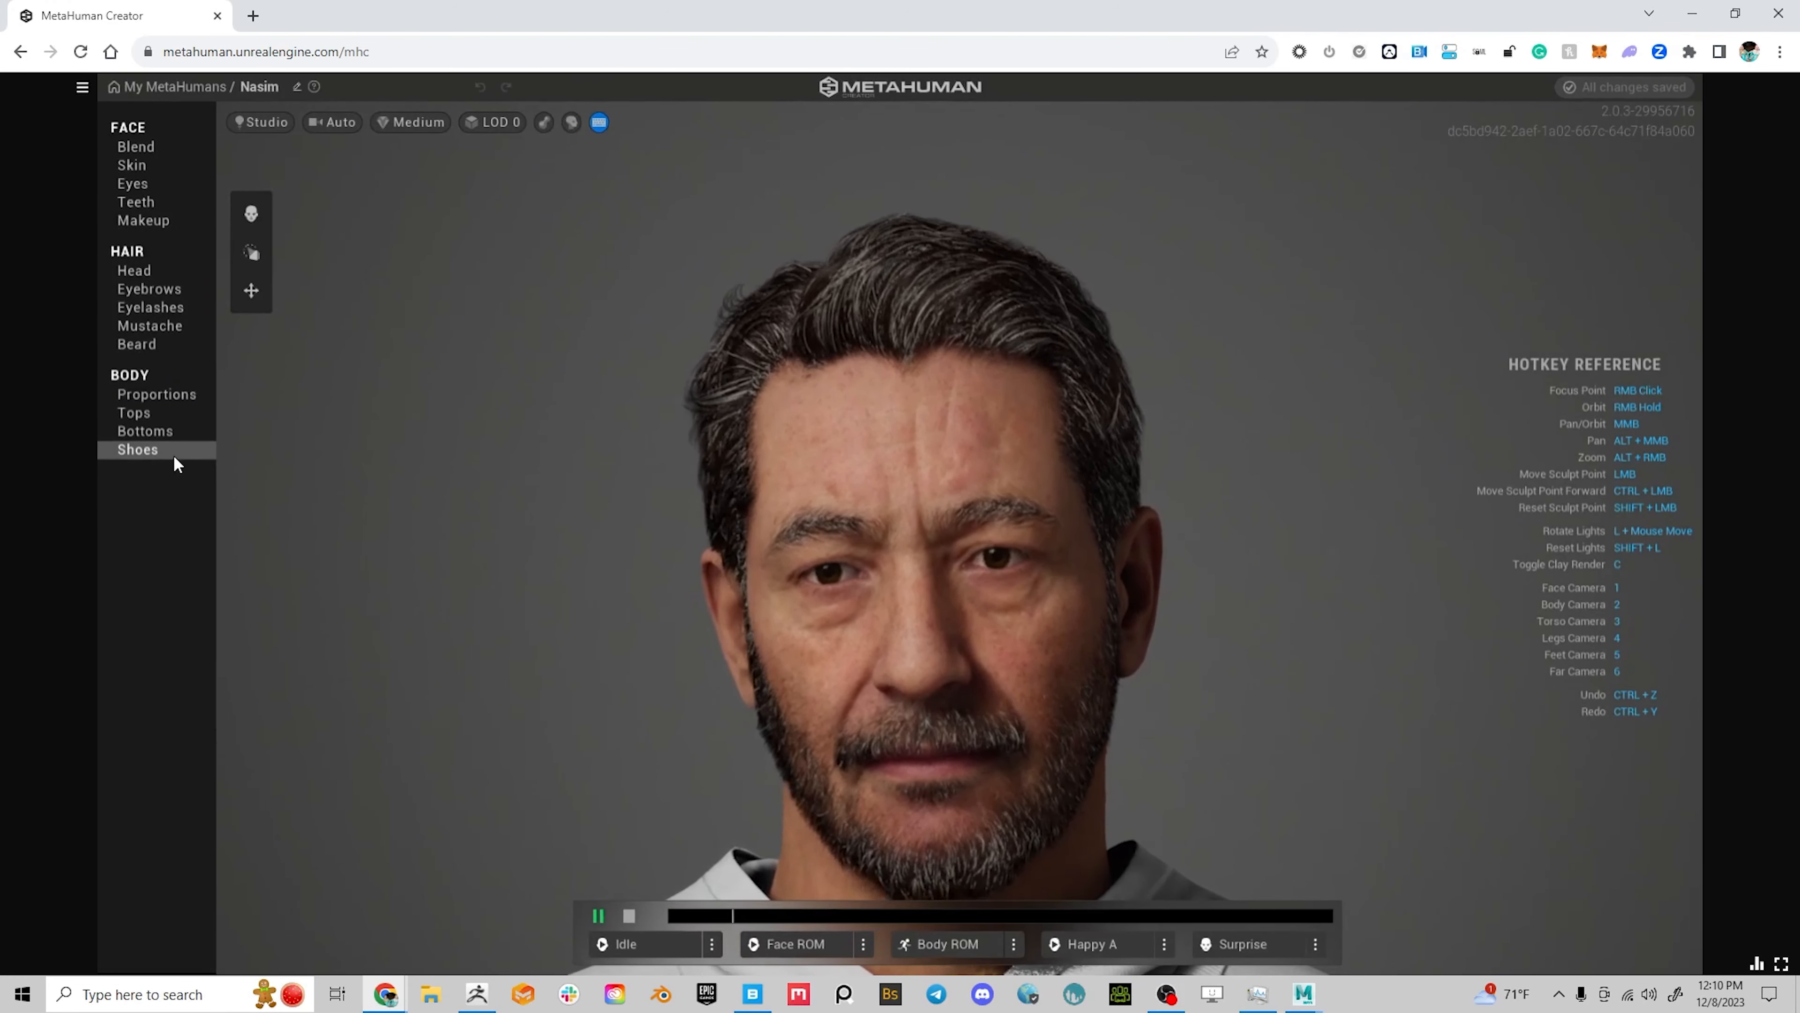
Remove the Nasim character's clothing by setting both the top and the bottoms to None
left_click(137, 413)
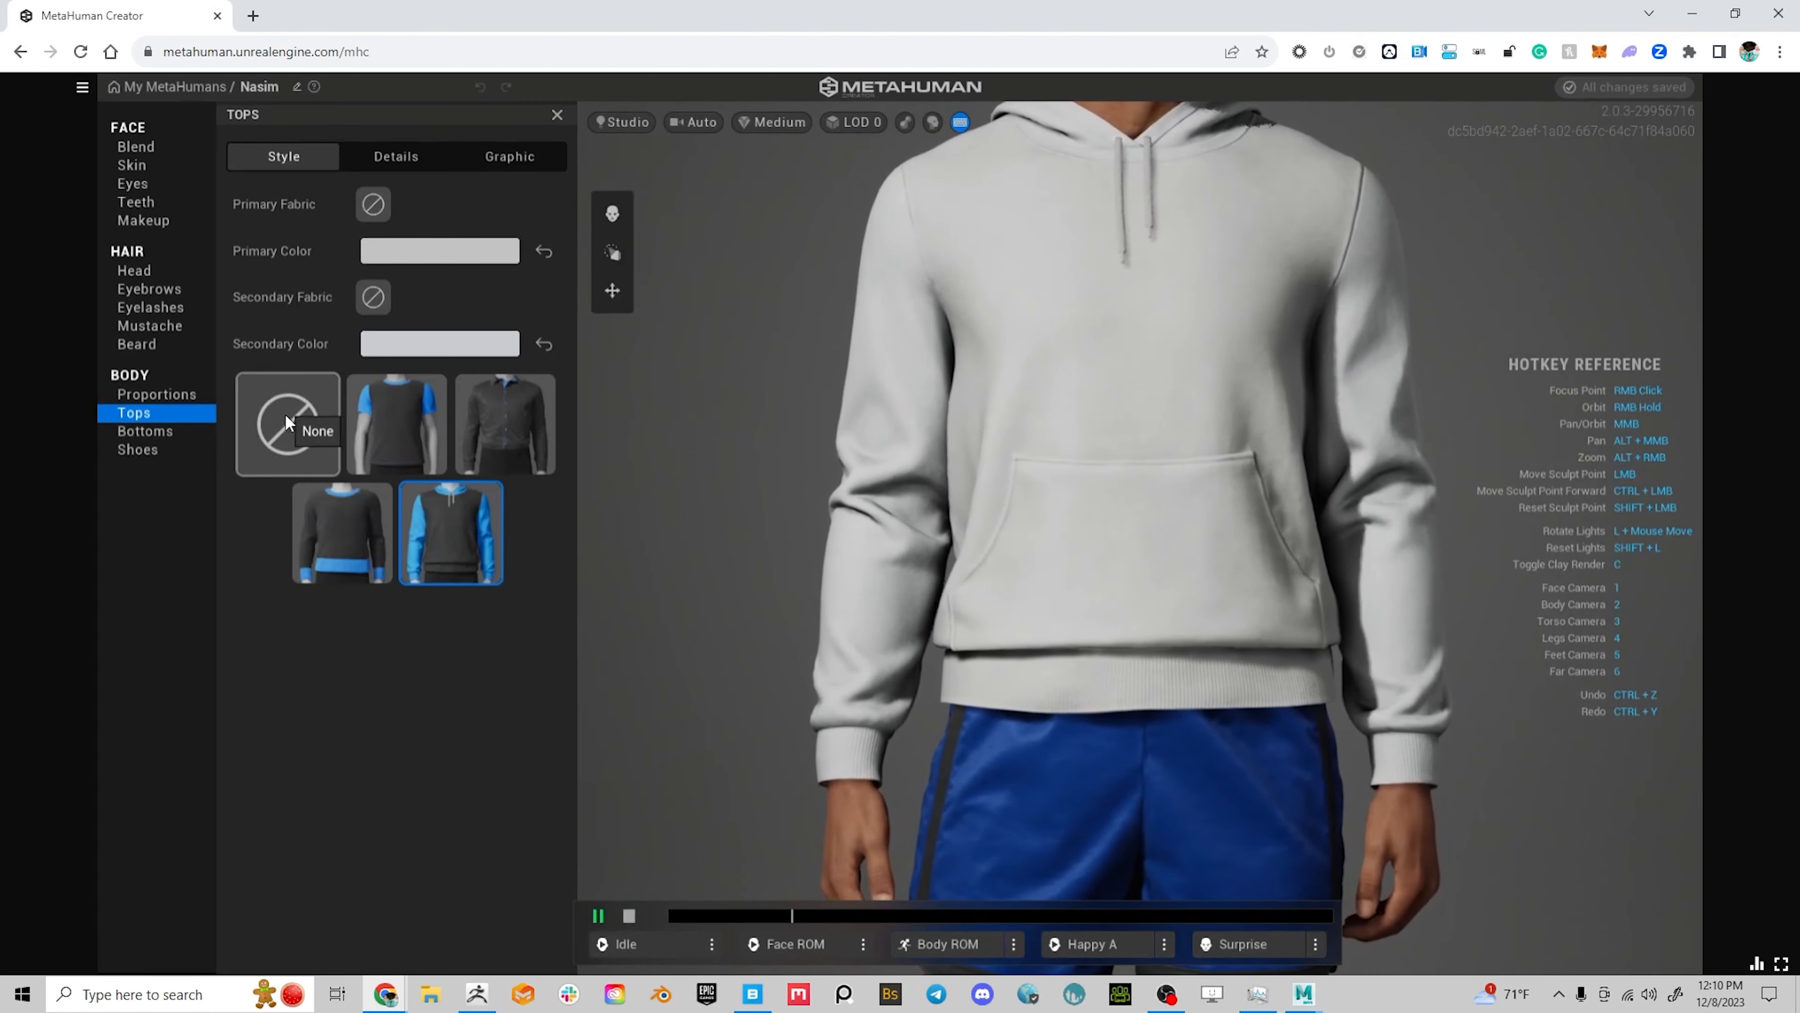
left_click(284, 414)
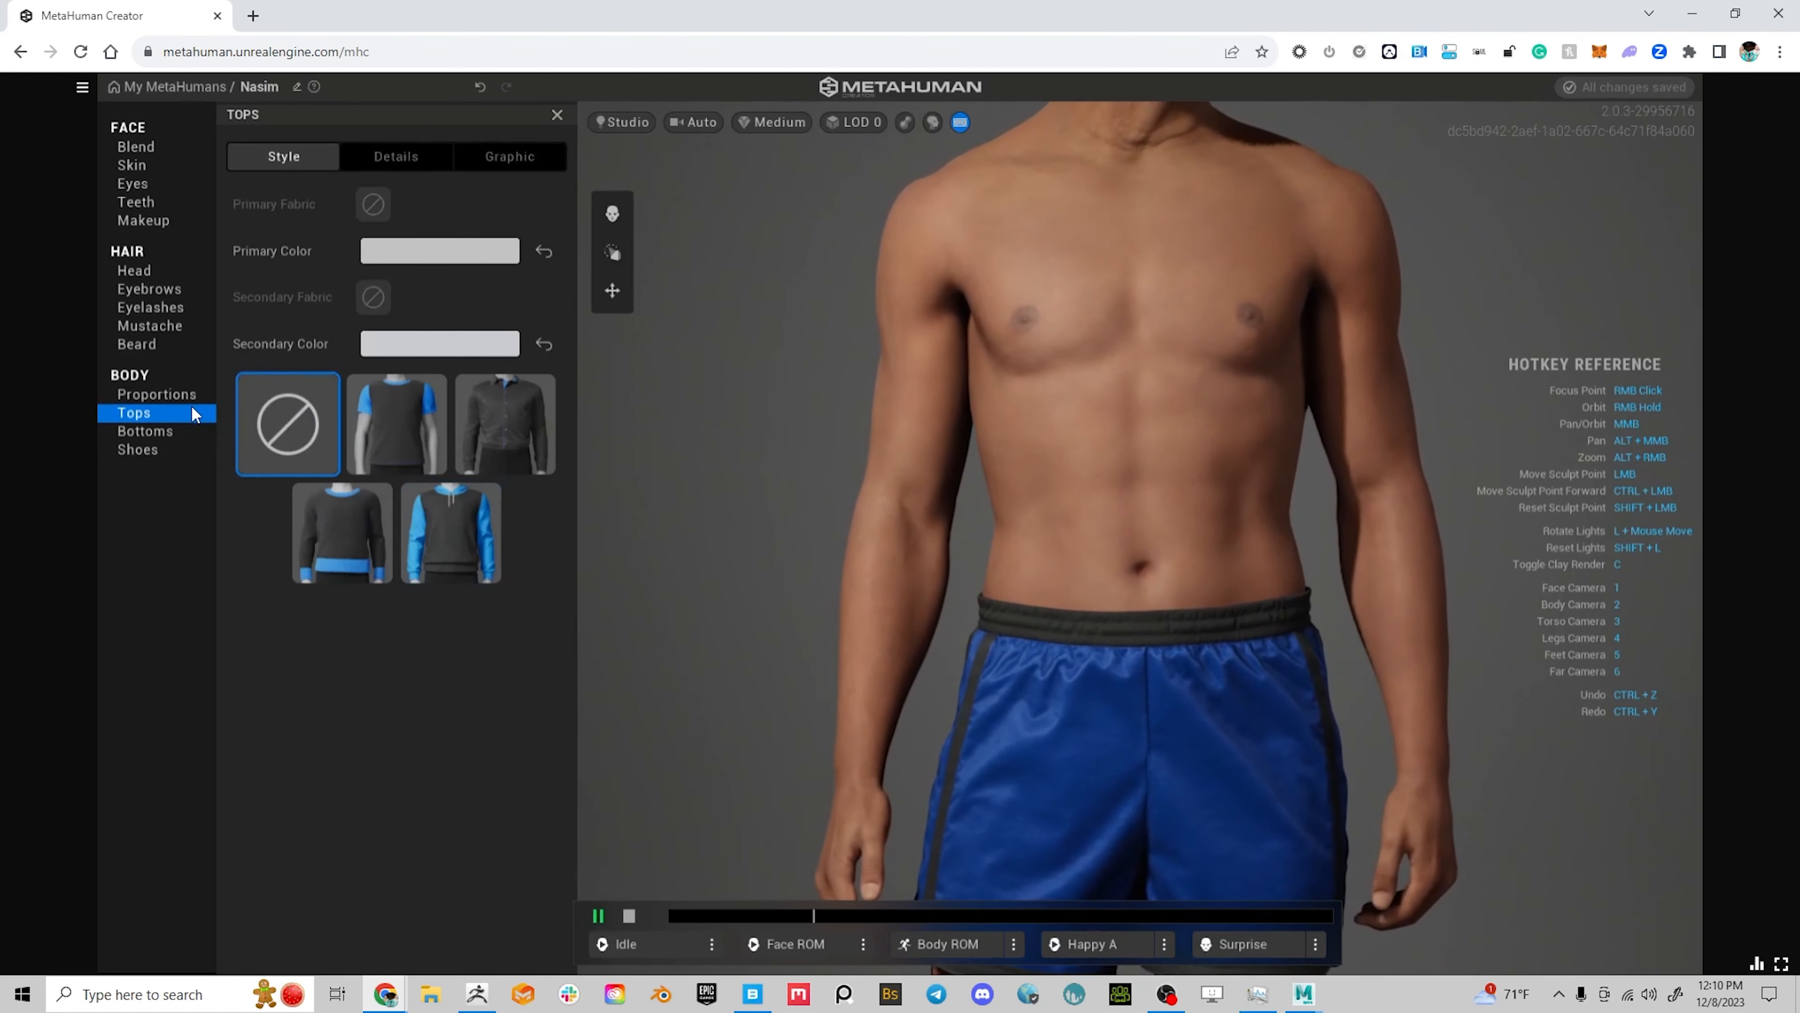
left_click(149, 431)
left_click(325, 427)
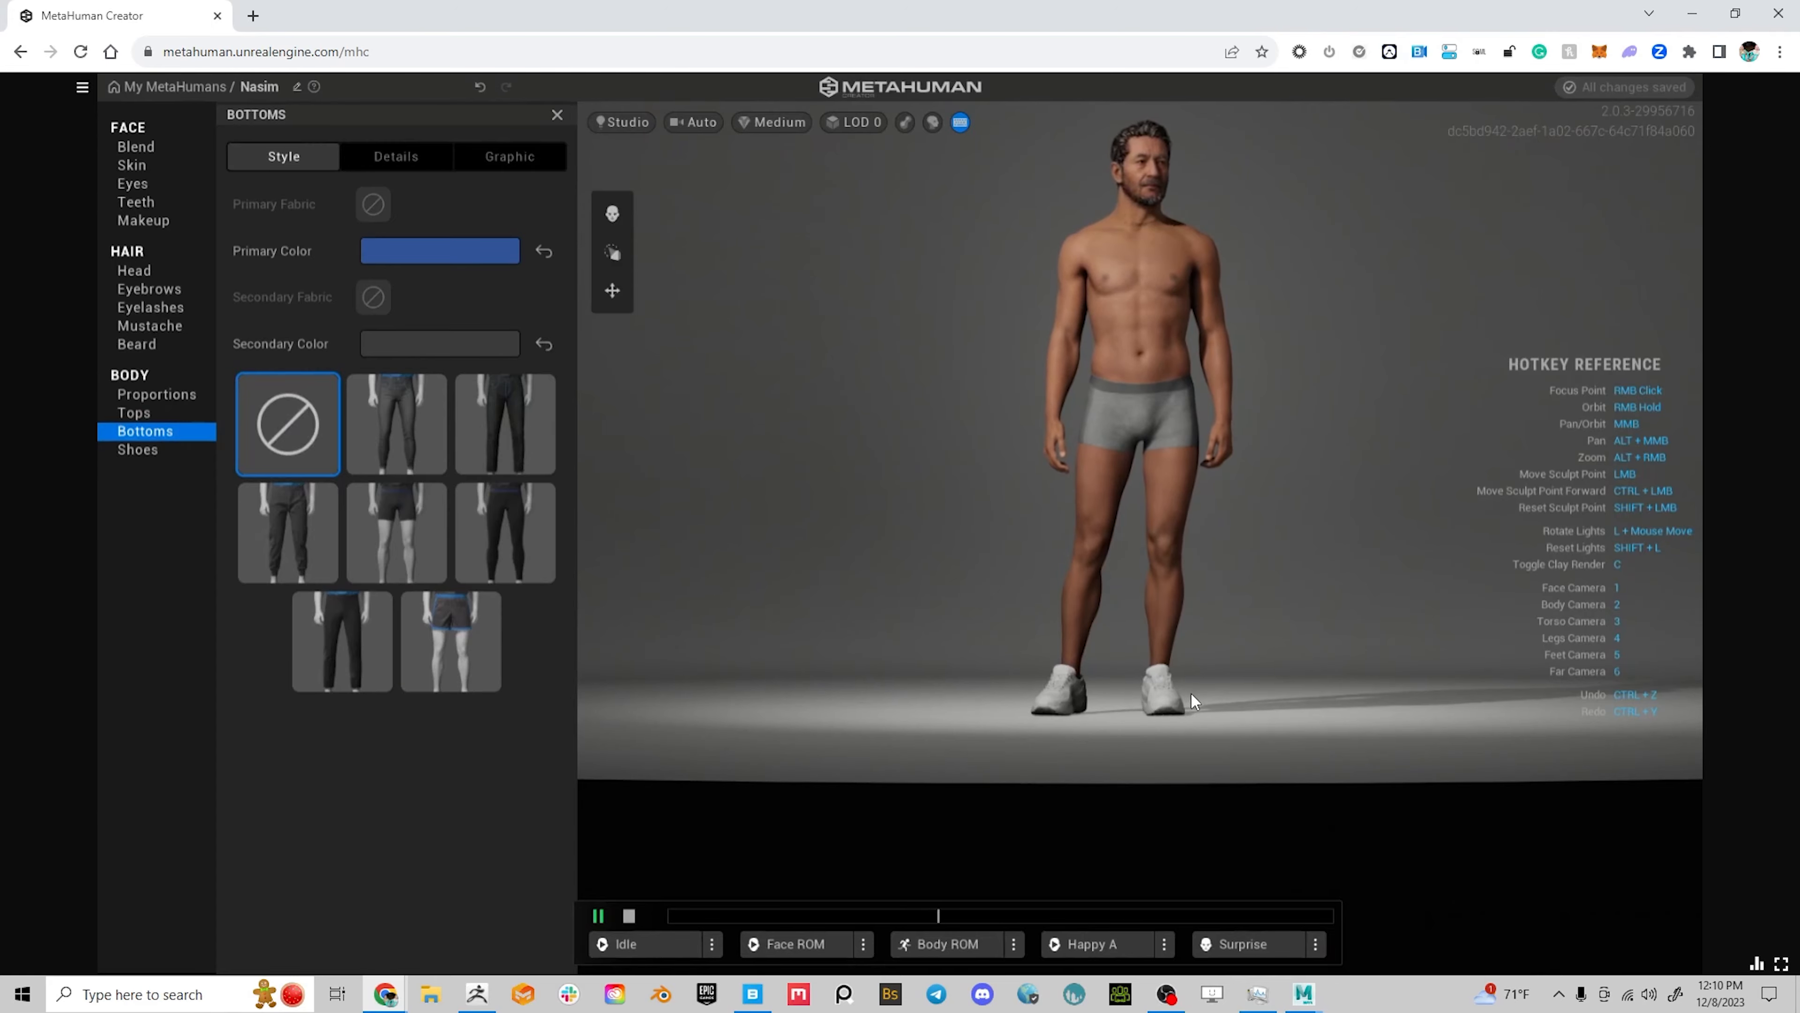
Change the Nasim character's shoes to the flip-flops and check the whole body from the side
left_click(140, 449)
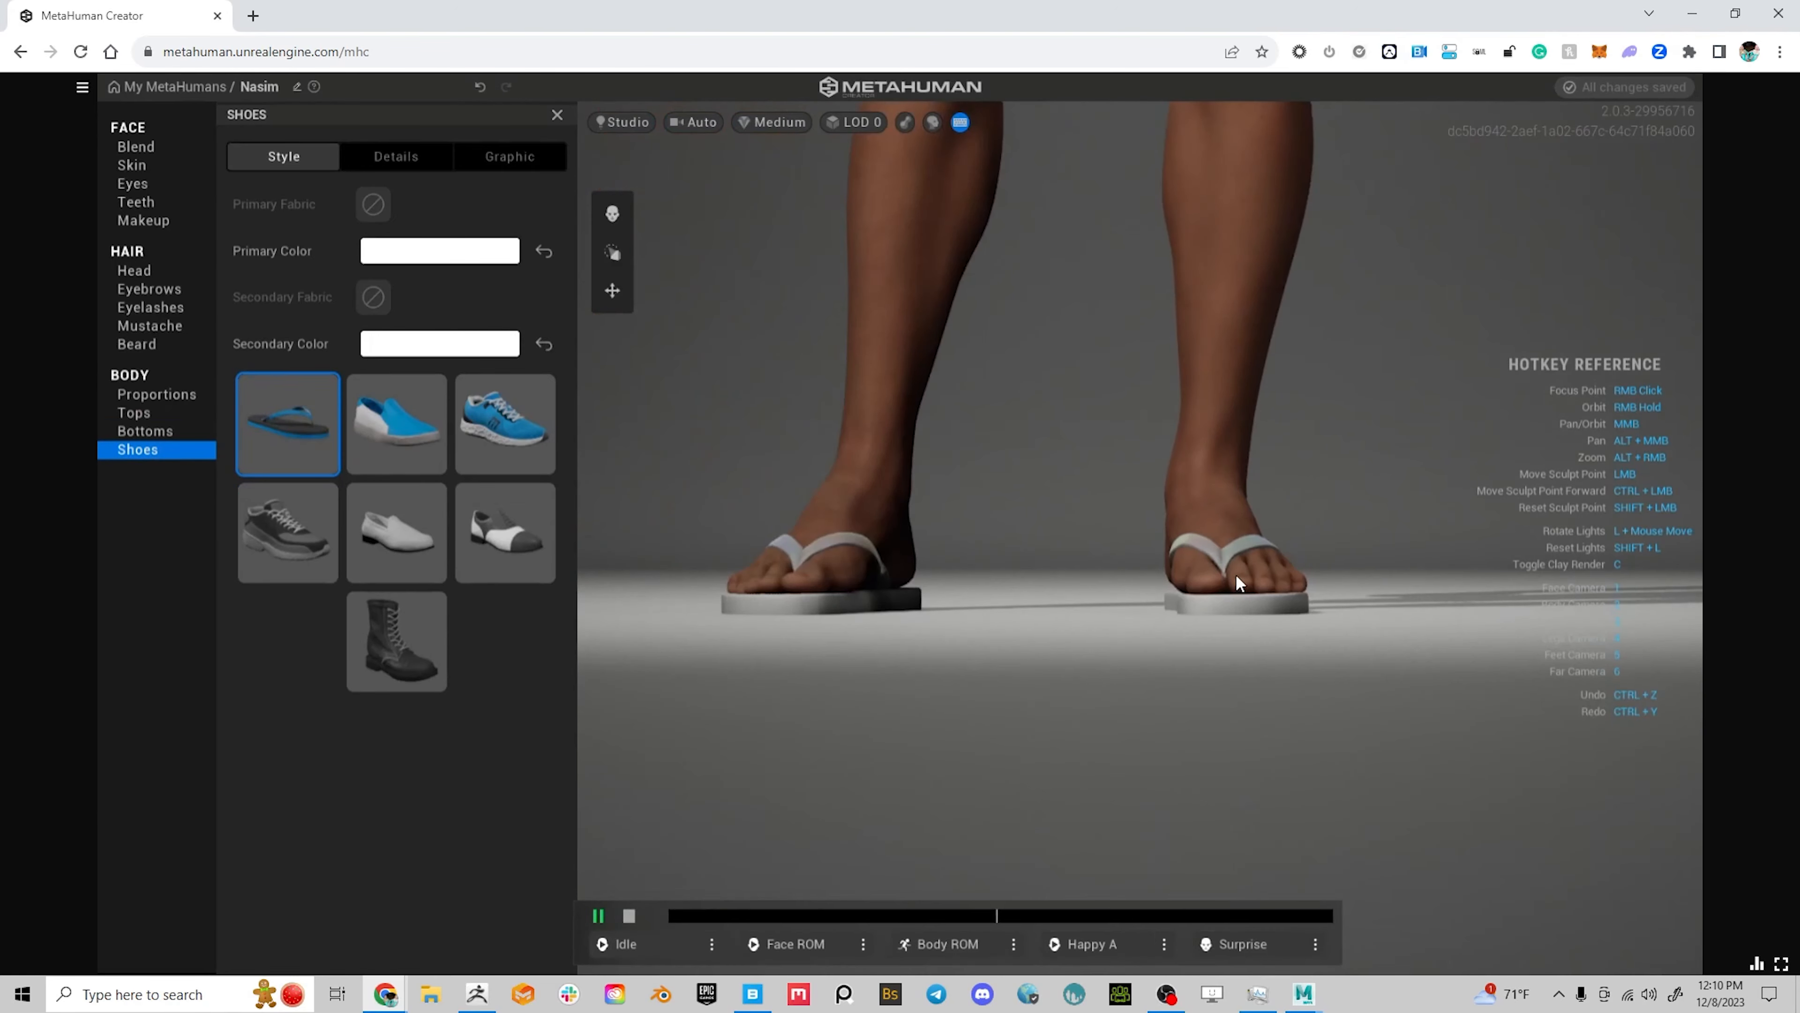
right_click_drag(1325, 599, 1111, 645)
scroll(1013, 309, "down", 5)
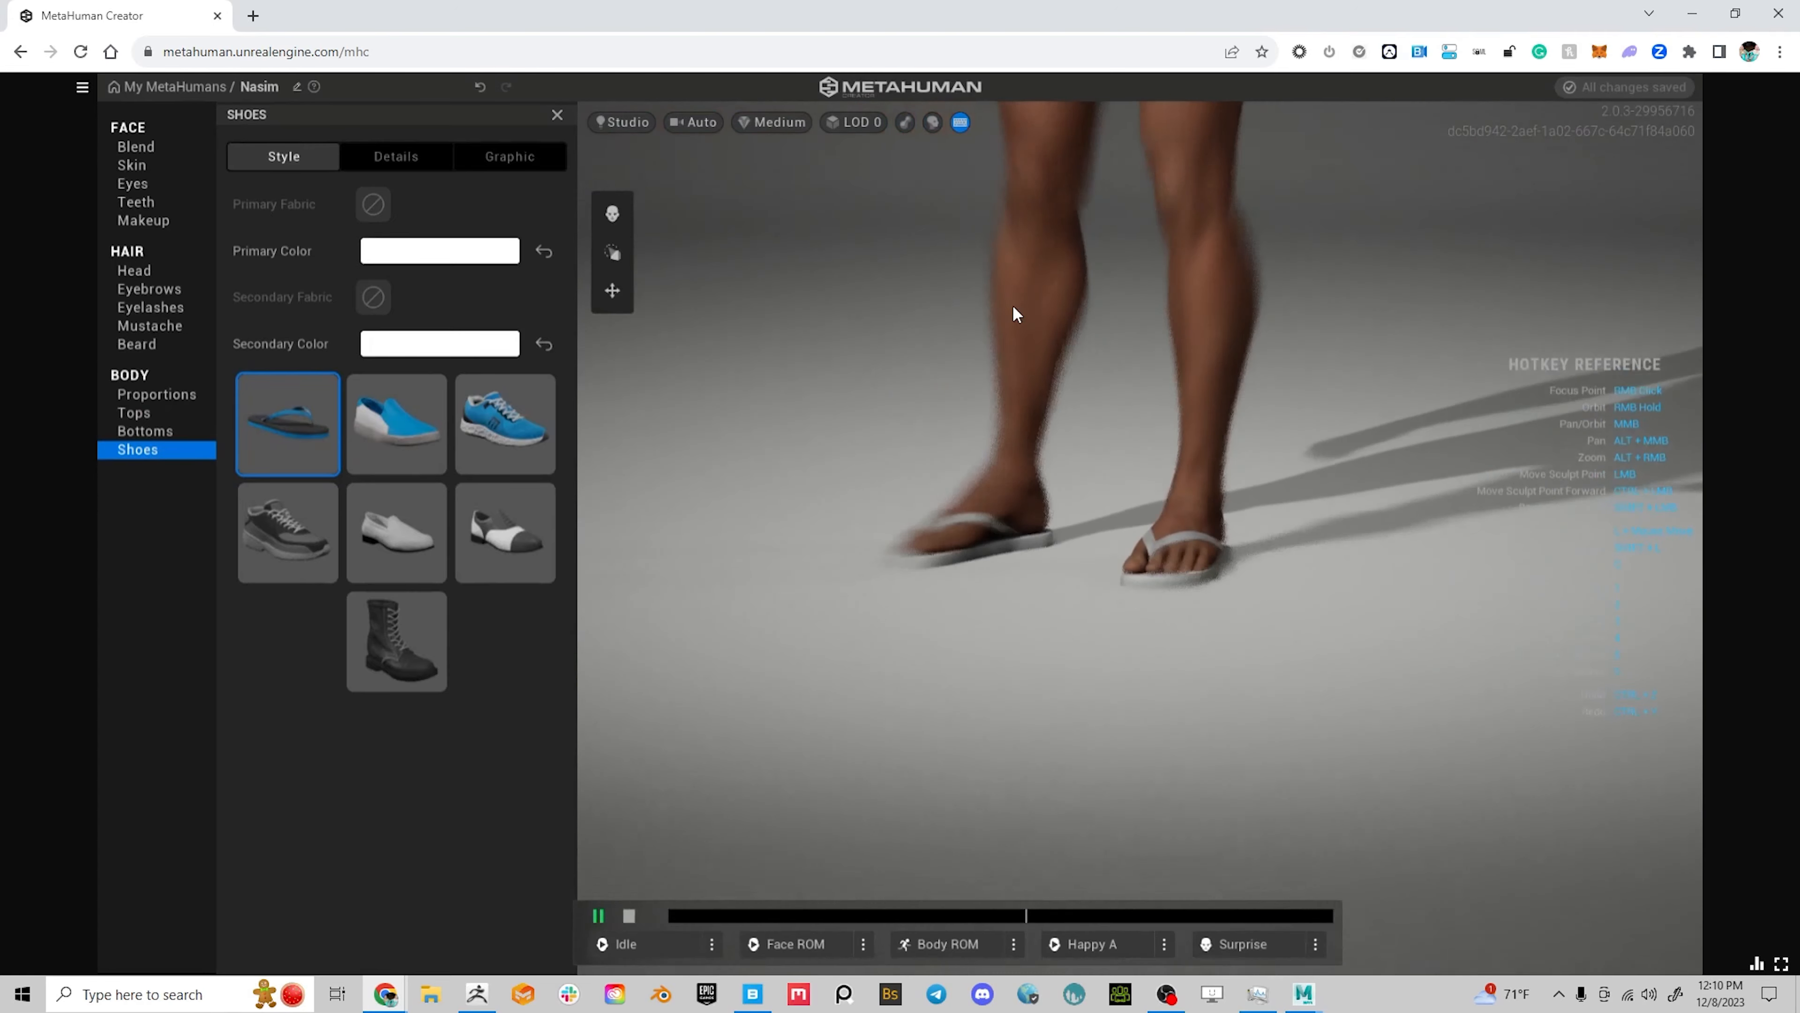
middle_click_drag(1013, 309, 1123, 756)
scroll(1097, 655, "down", 2)
right_click_drag(1072, 572, 1421, 588)
right_click_drag(1262, 584, 1257, 533)
middle_click_drag(1258, 533, 1195, 547)
right_click_drag(1196, 549, 956, 407)
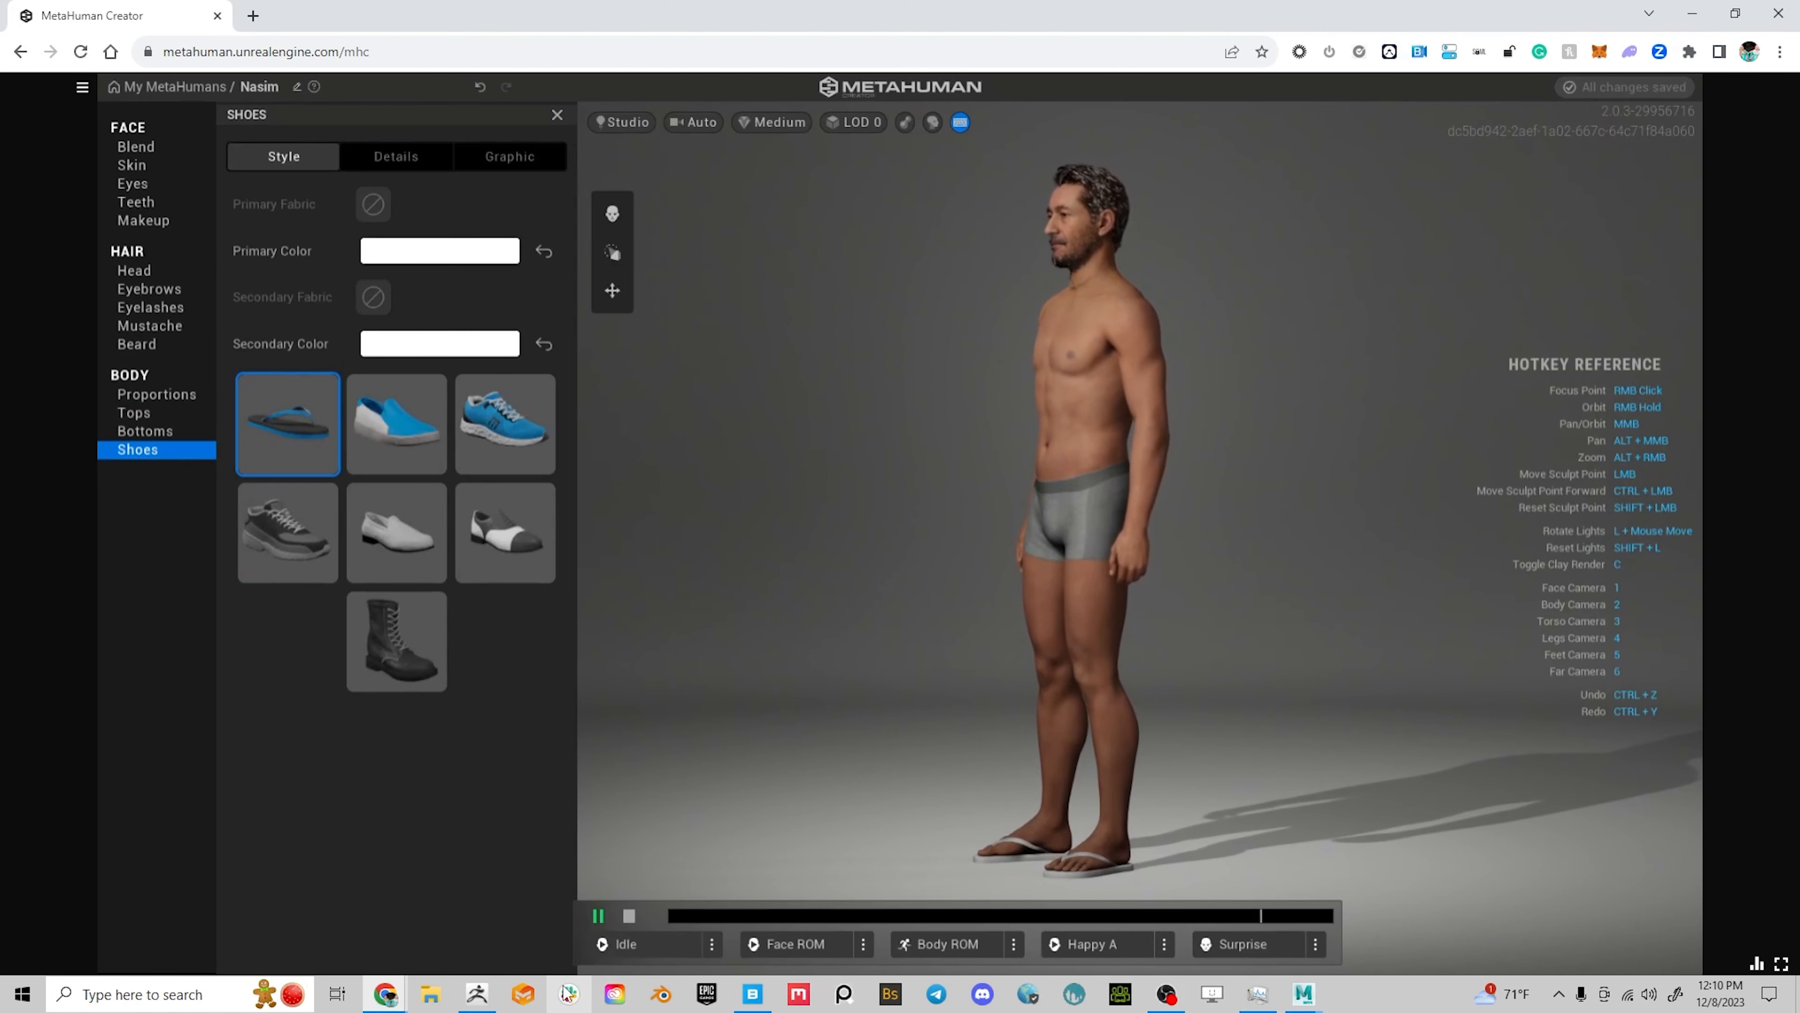
Return to the My MetaHumans collection and select the Chandra character
mouse_move(741, 1000)
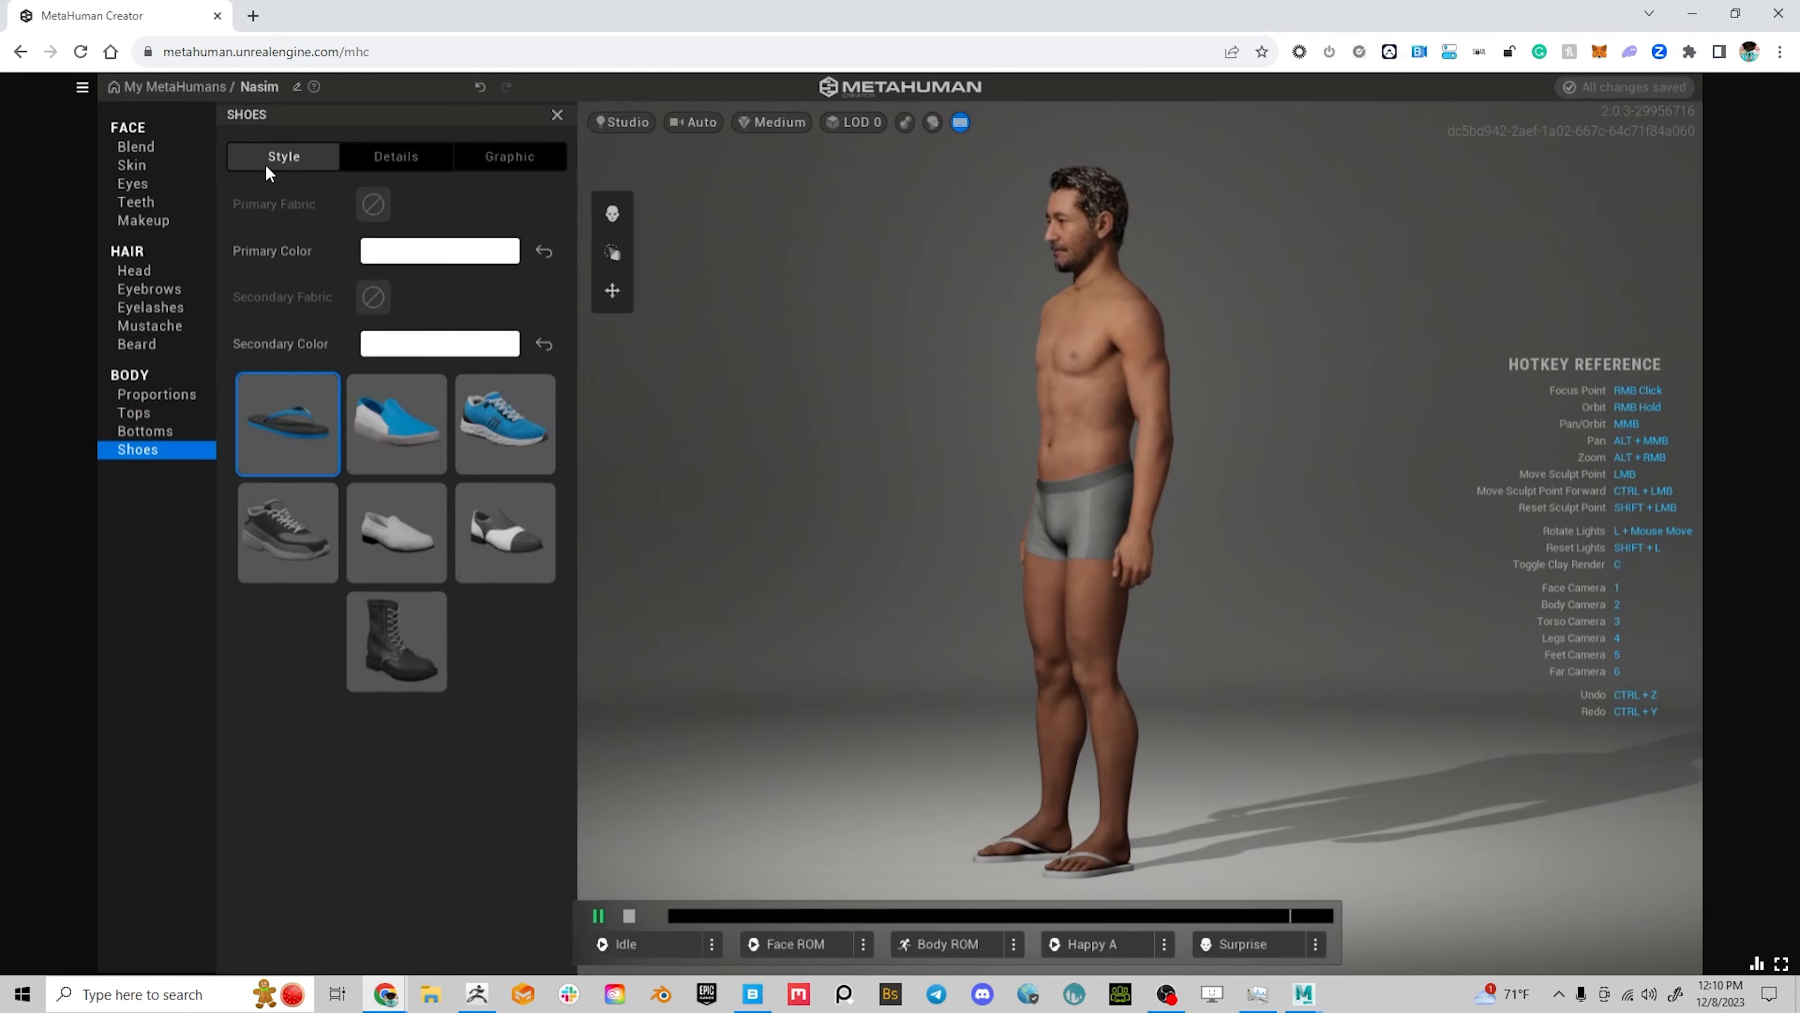
left_click(130, 84)
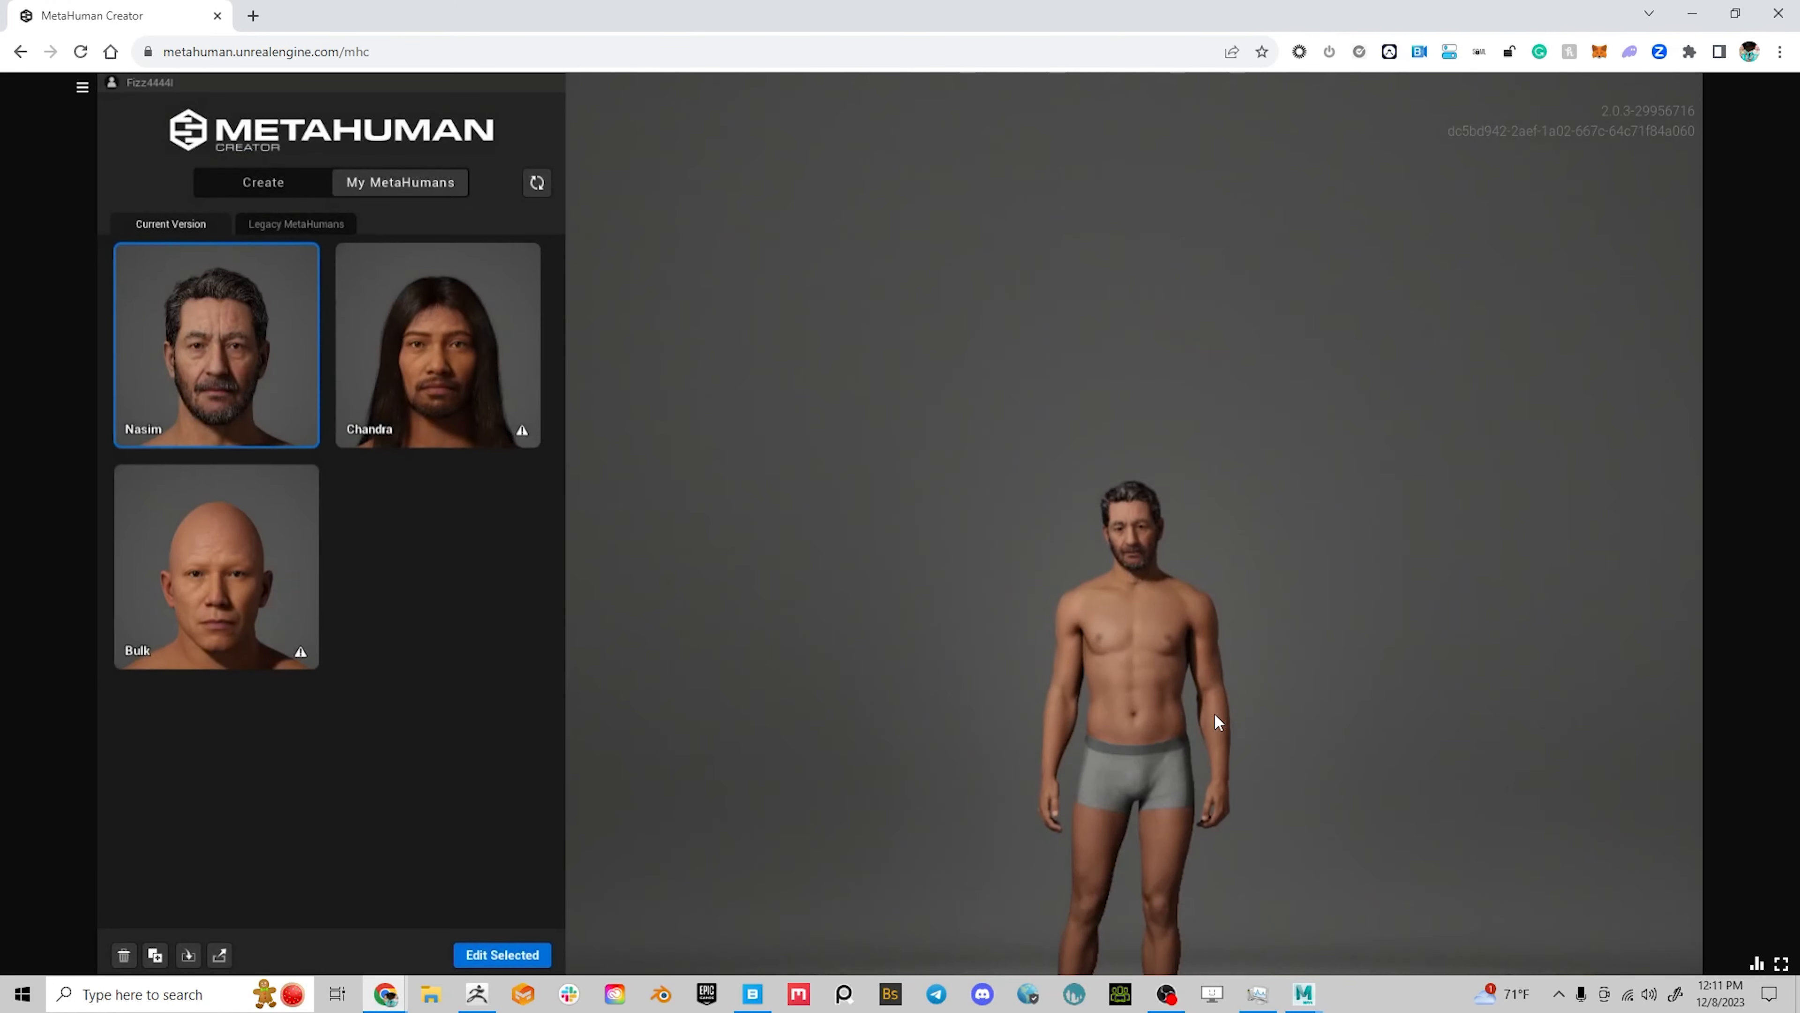
left_click(446, 379)
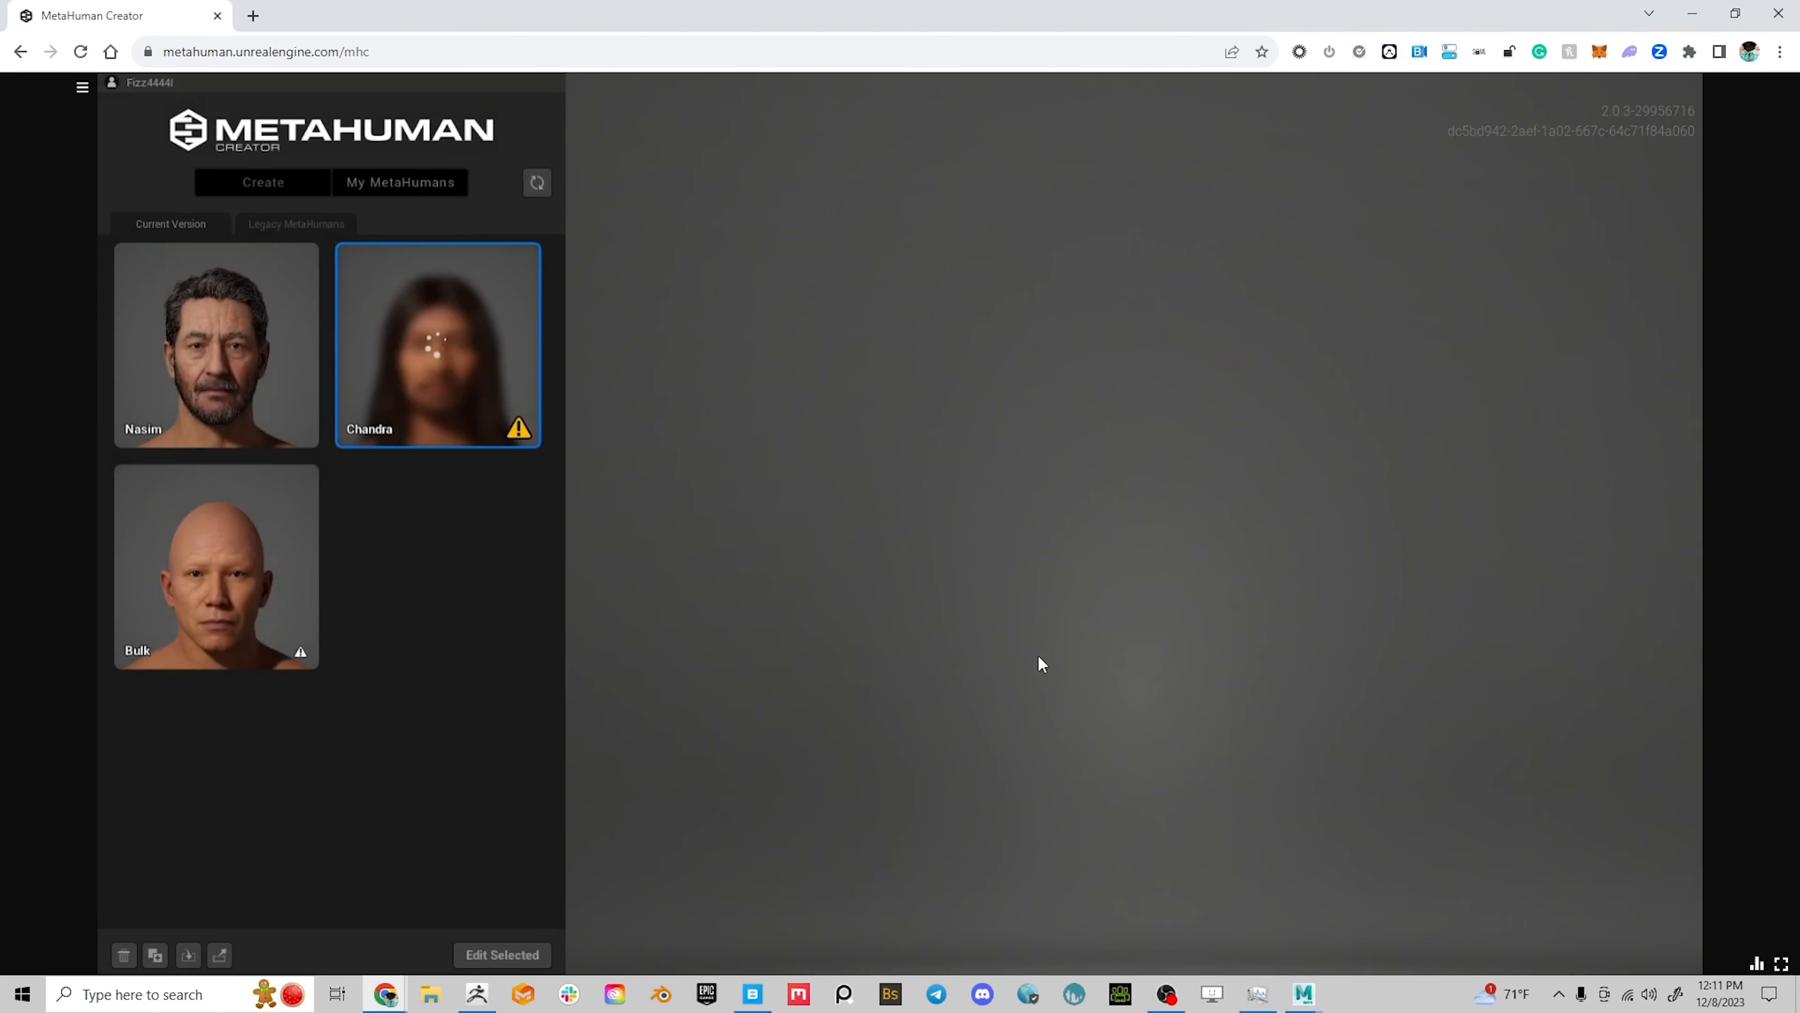
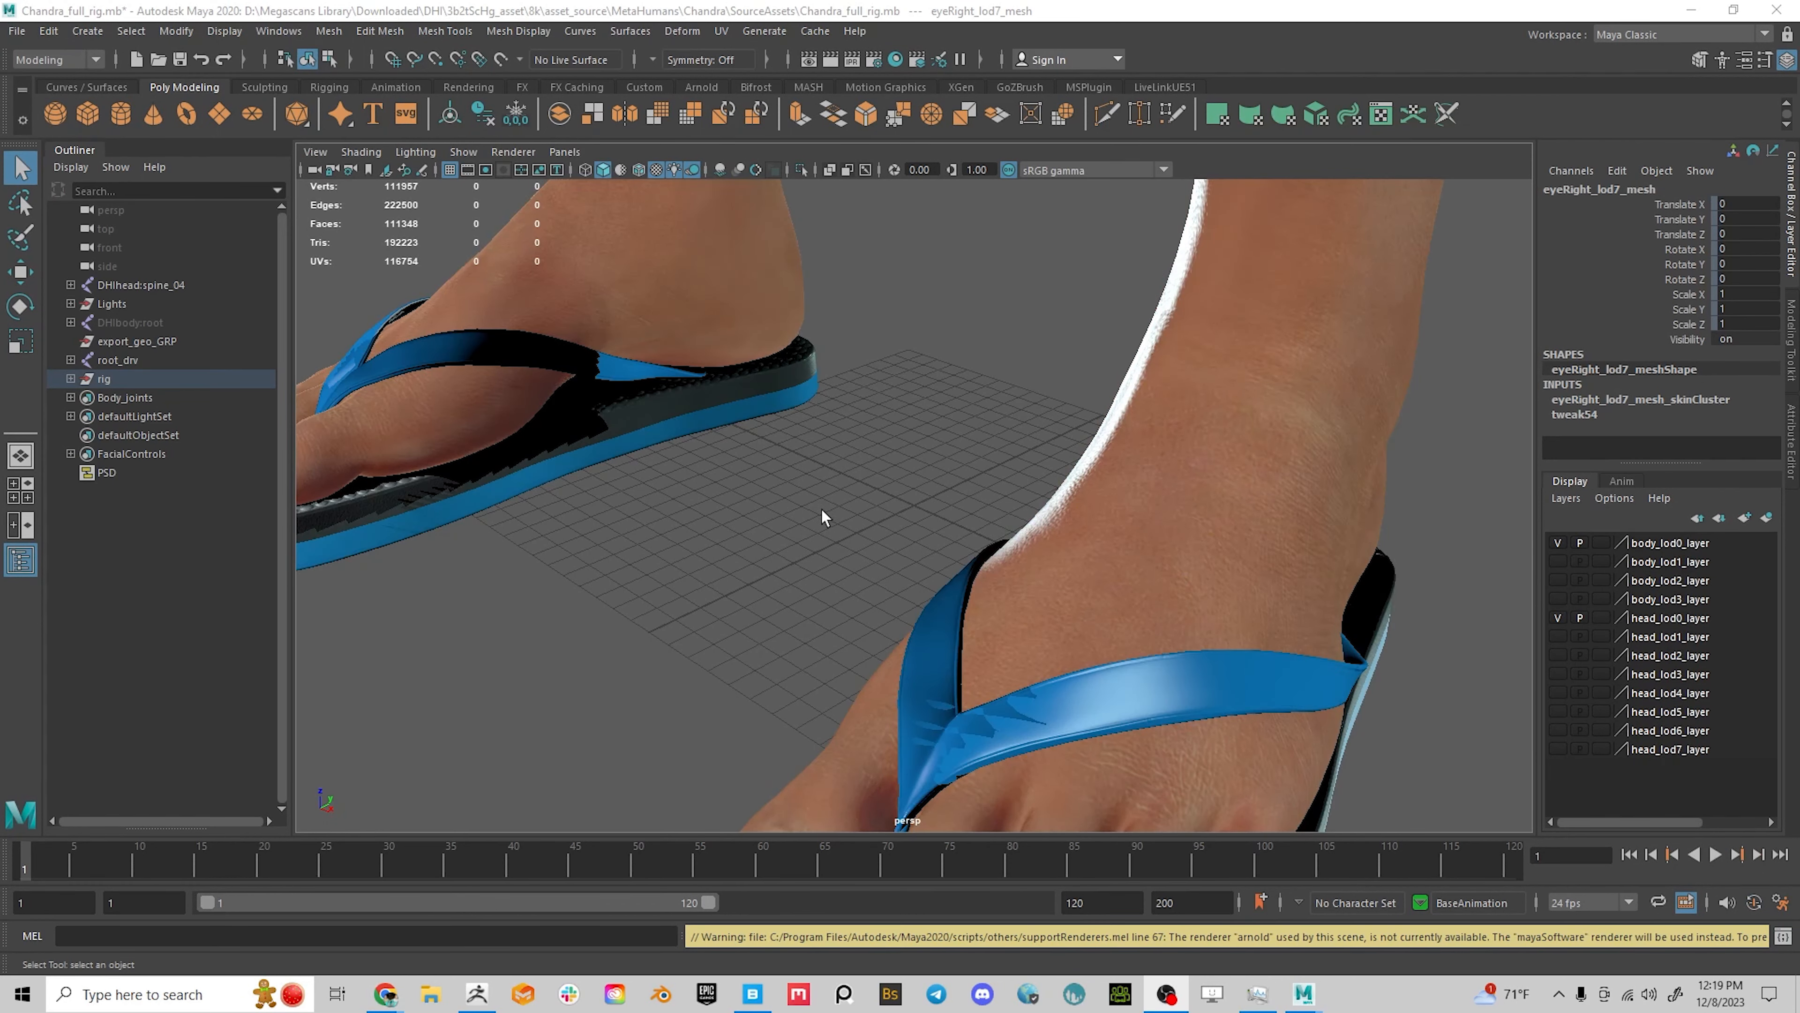
Examine the imported Chandra rig in Maya from the feet up to the torso, head and facial controls
left_click_drag(821, 508, 895, 500, "alt")
scroll(868, 426, "down", 7)
middle_click_drag(866, 397, 855, 686, "alt")
middle_click_drag(873, 298, 858, 709, "alt")
middle_click_drag(865, 298, 851, 709, "alt")
right_click_drag(883, 523, 642, 497, "alt")
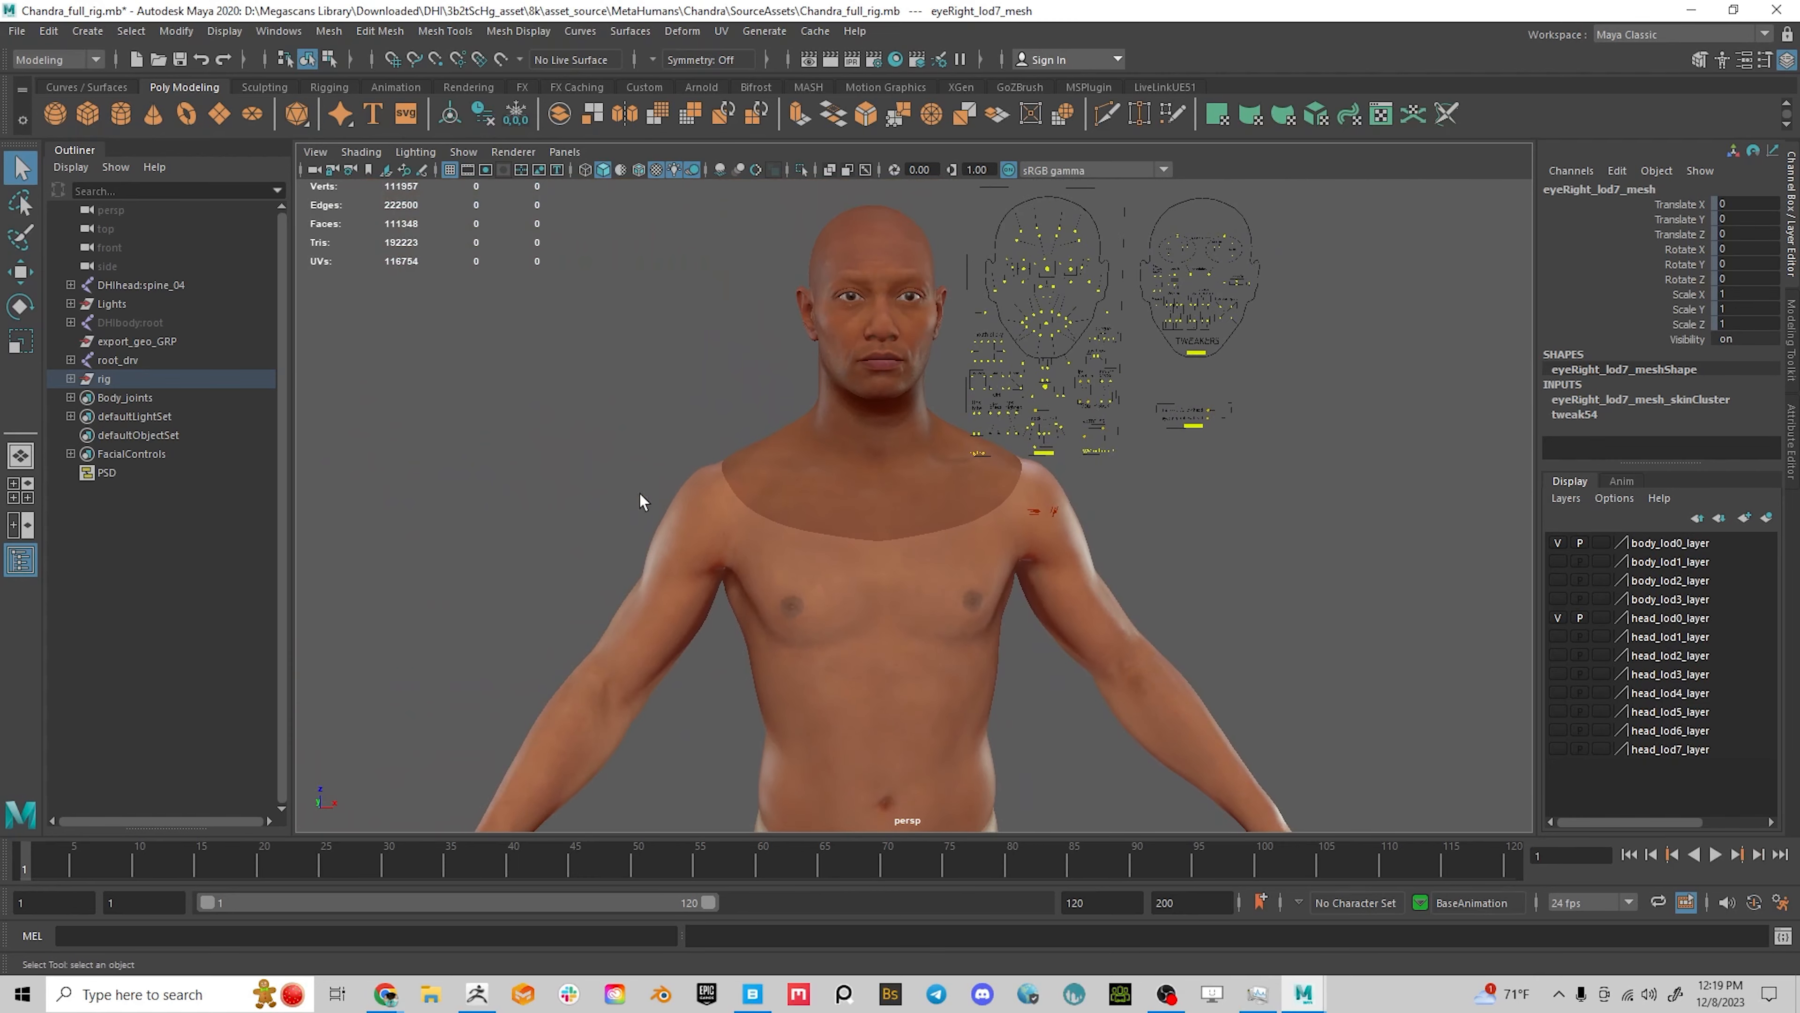
left_click_drag(641, 497, 737, 497, "alt")
middle_click_drag(737, 498, 702, 699, "alt")
right_click_drag(701, 699, 820, 614, "alt")
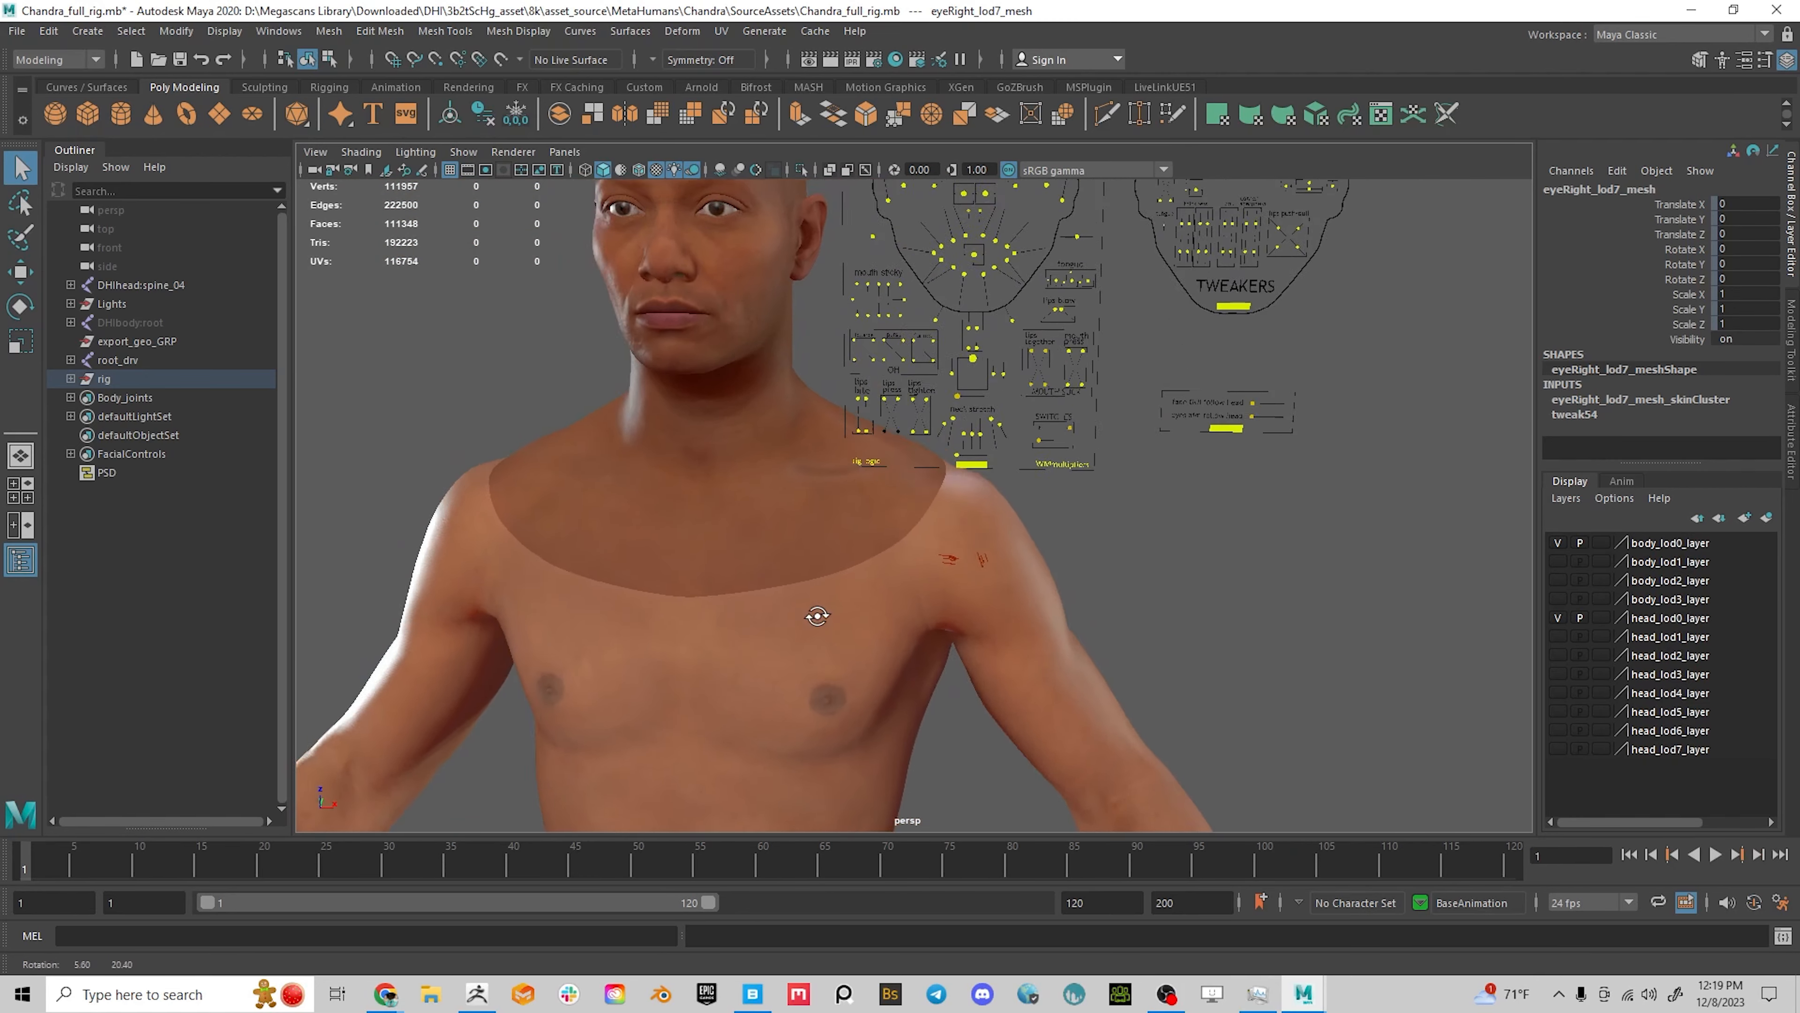
middle_click_drag(820, 615, 878, 541, "alt")
left_click_drag(872, 540, 908, 535, "alt")
middle_click_drag(908, 535, 928, 526, "alt")
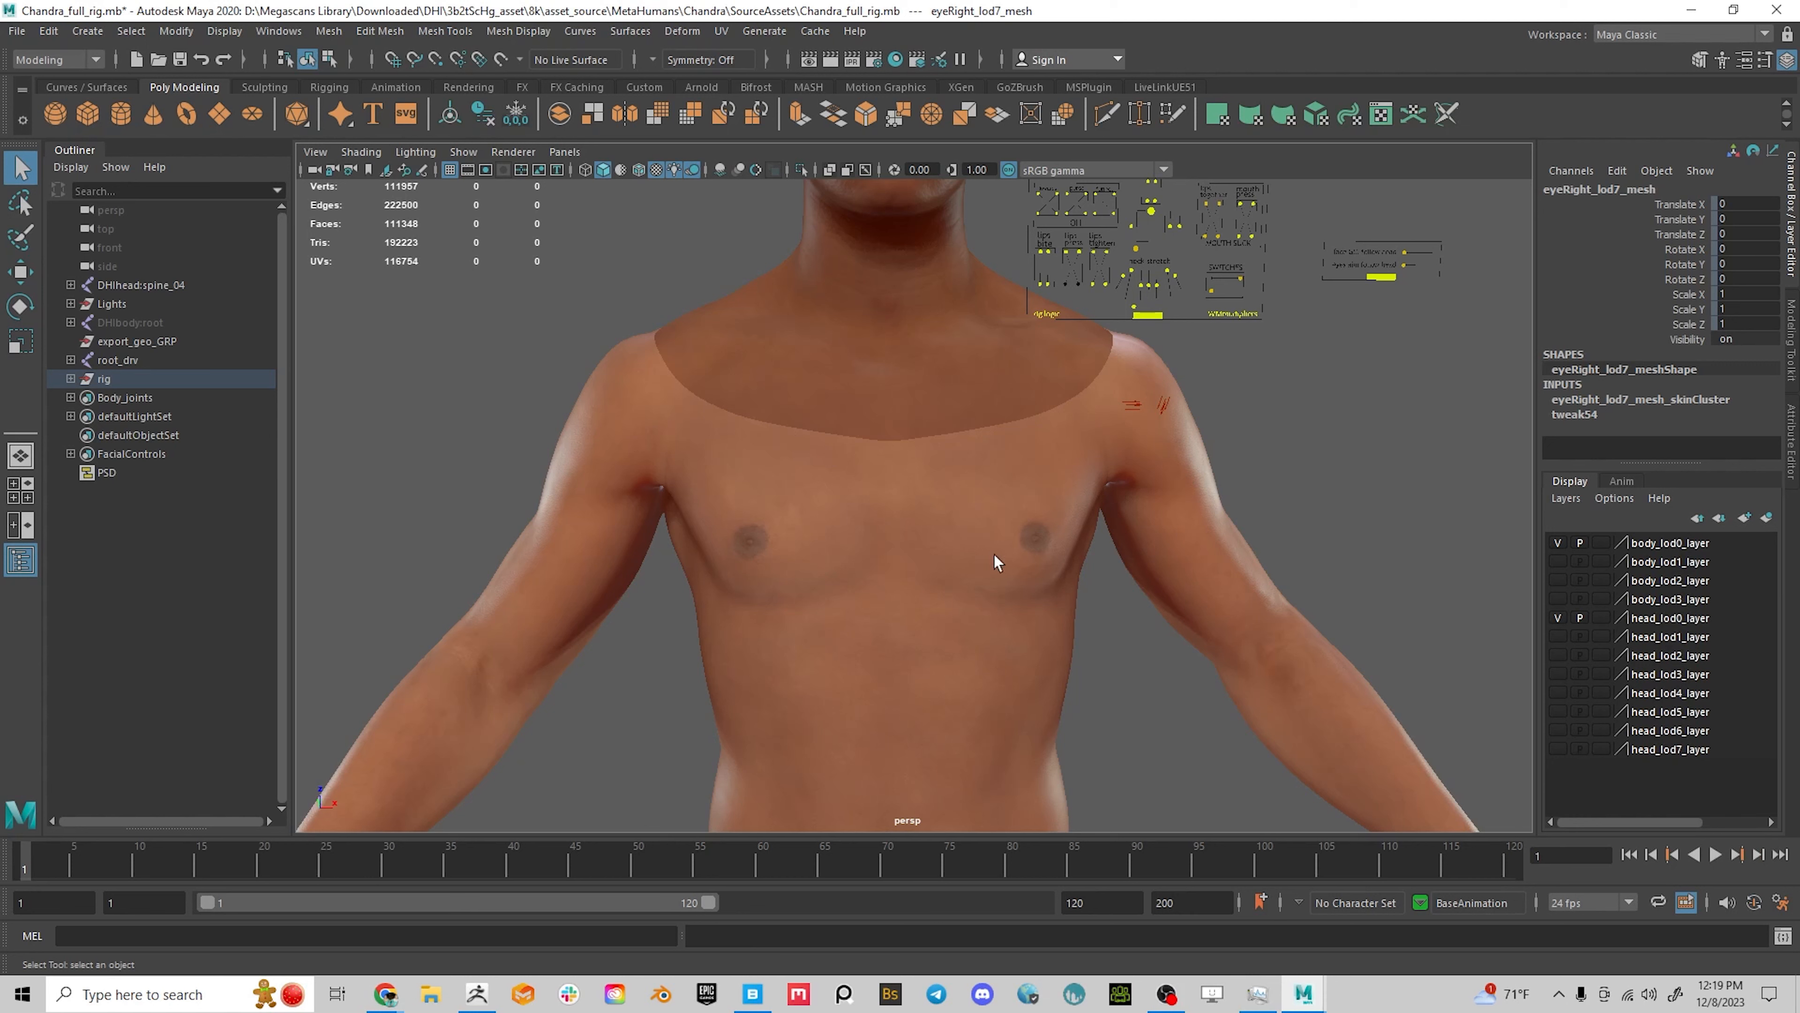
Check the Viewport 2.0 rendering engine options in Maya's Display preferences, then close the preferences
left_click(1785, 905)
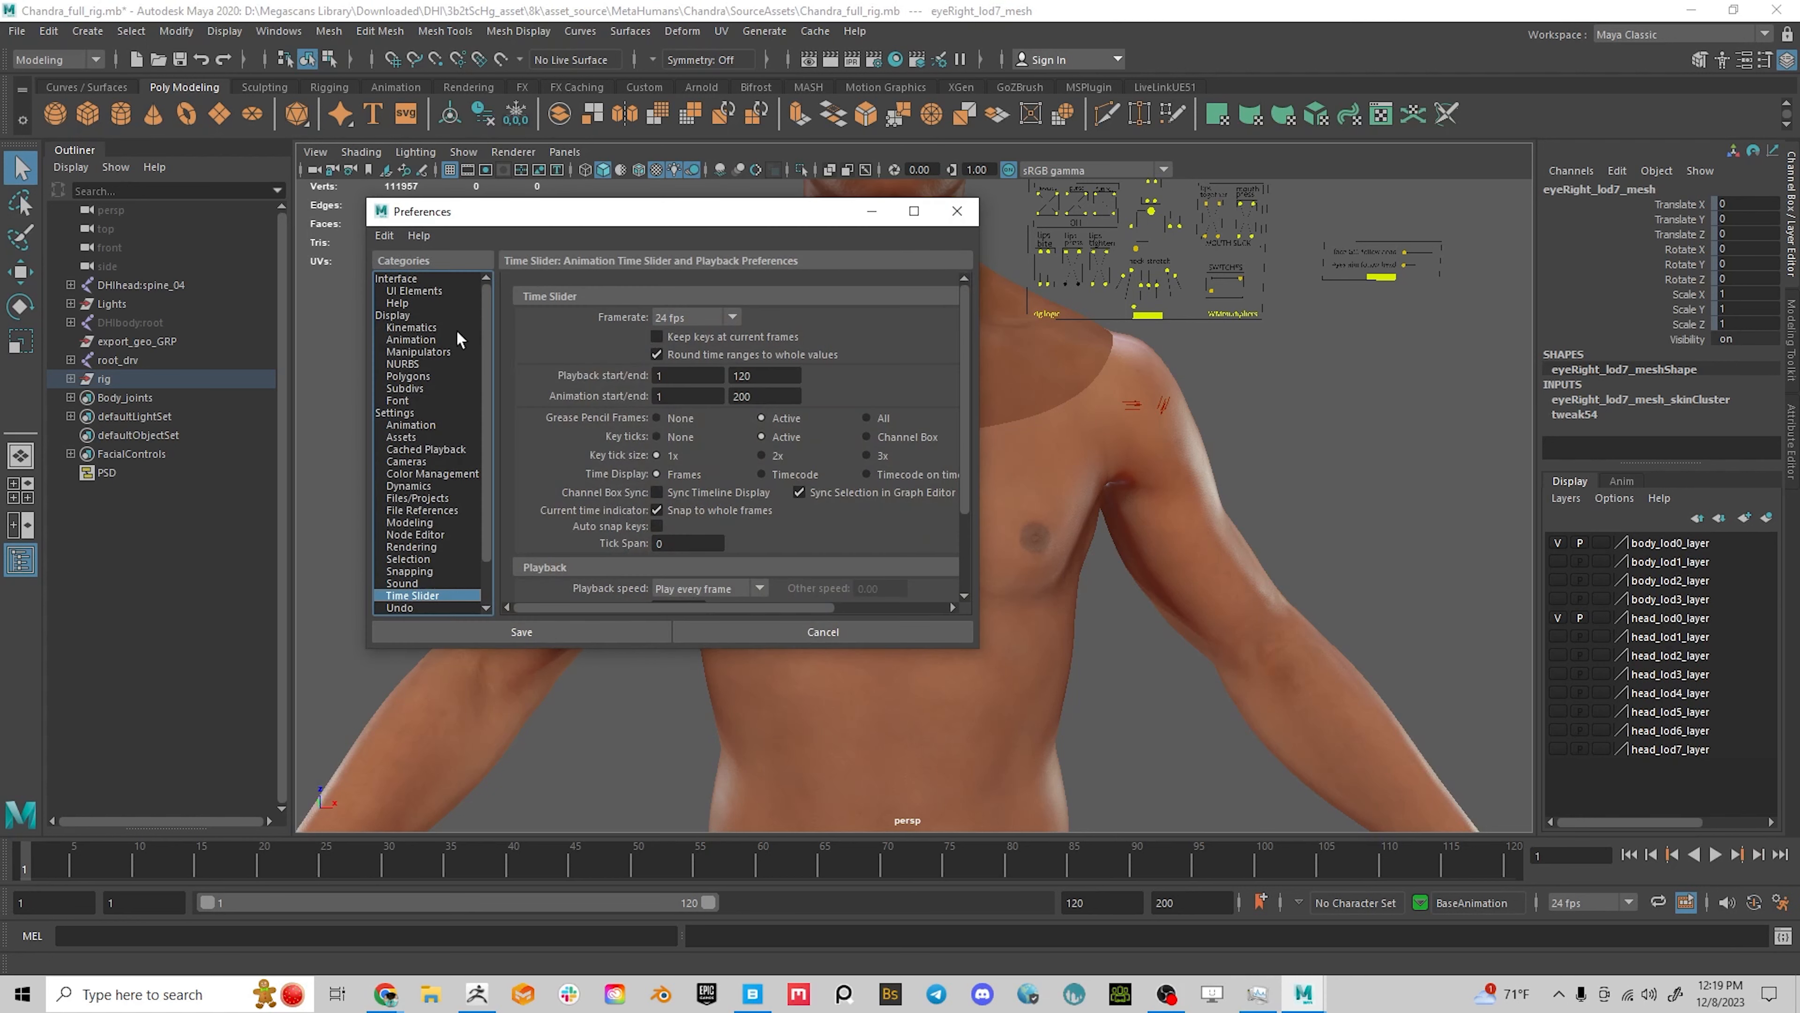
left_click(379, 316)
scroll(816, 463, "down", 1)
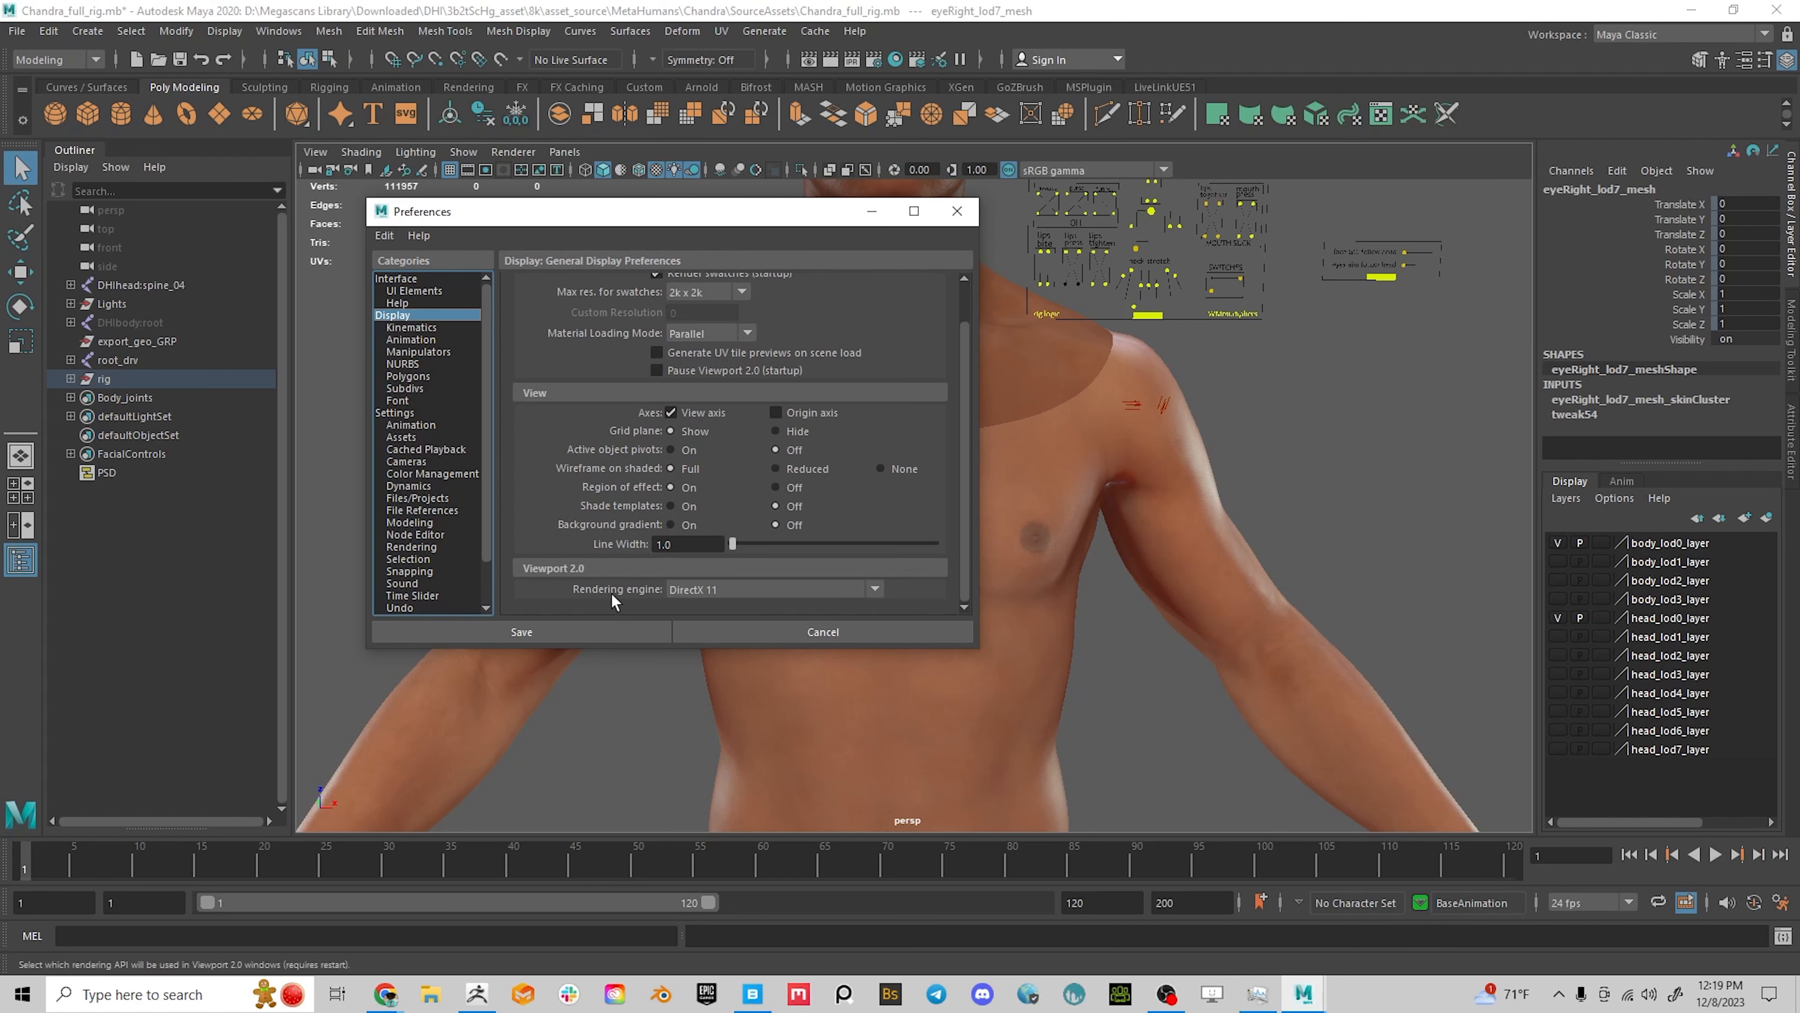
left_click(727, 586)
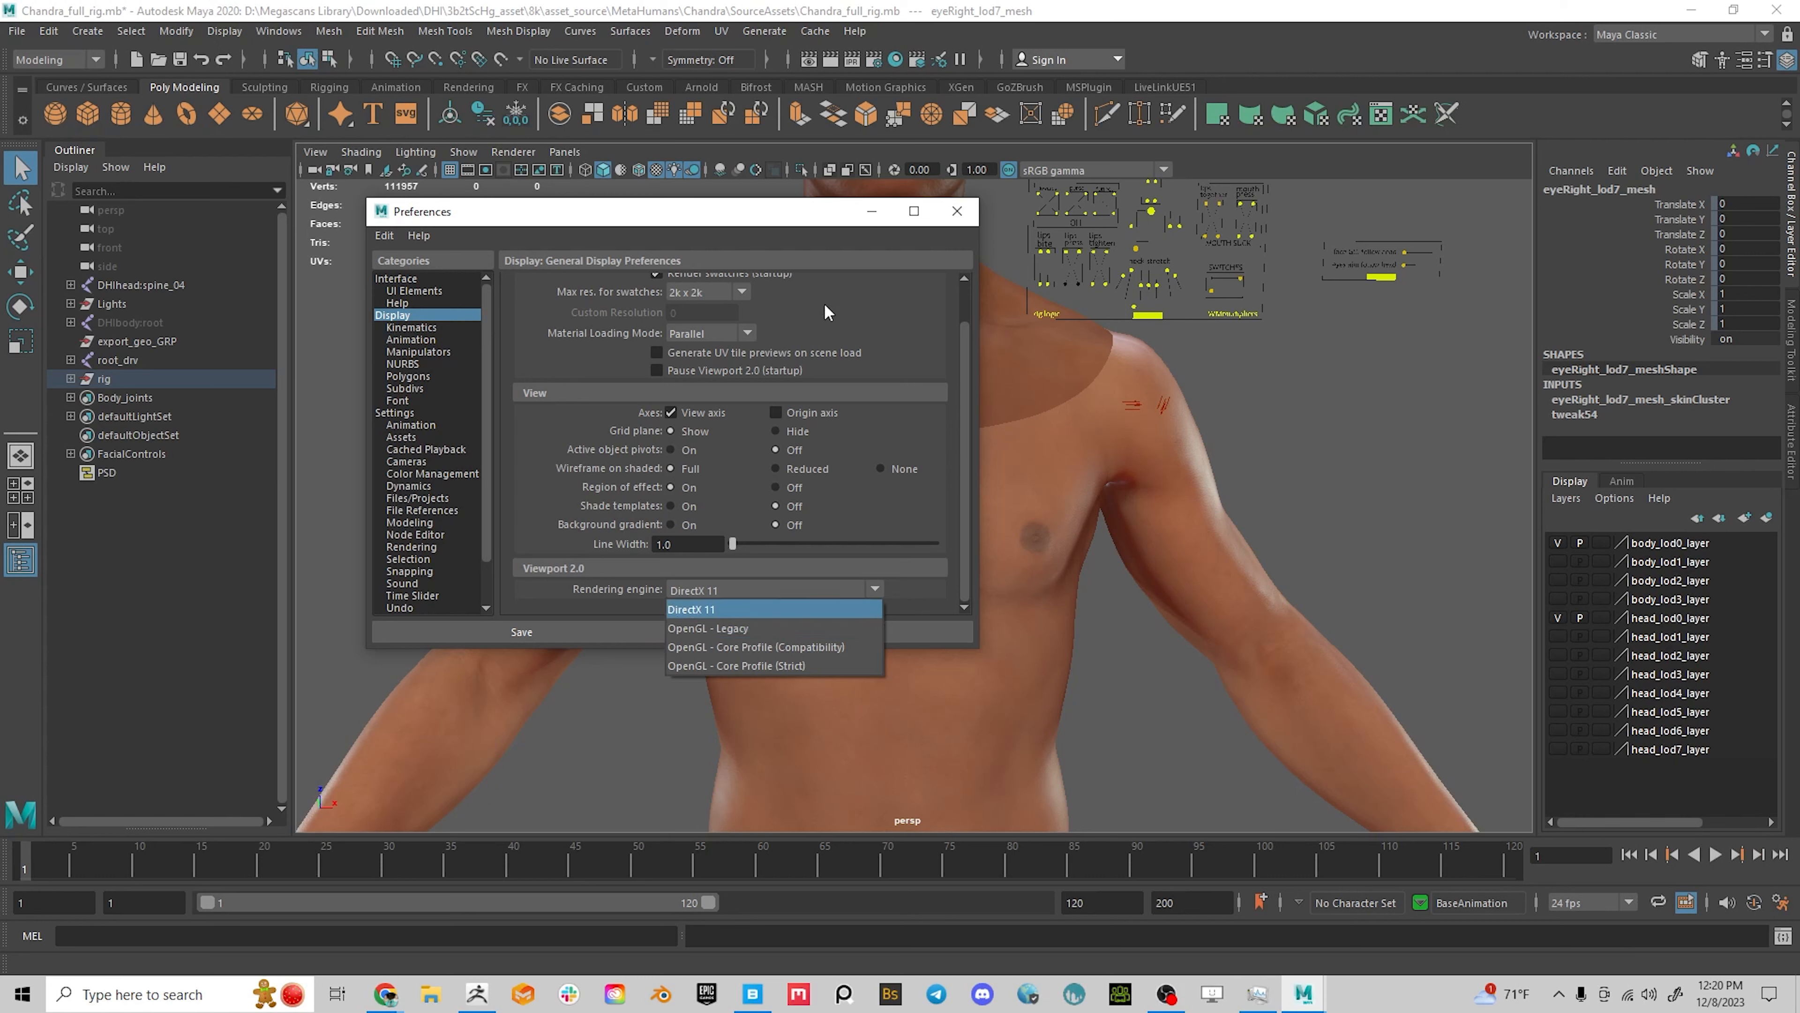
left_click(956, 210)
left_click(956, 210)
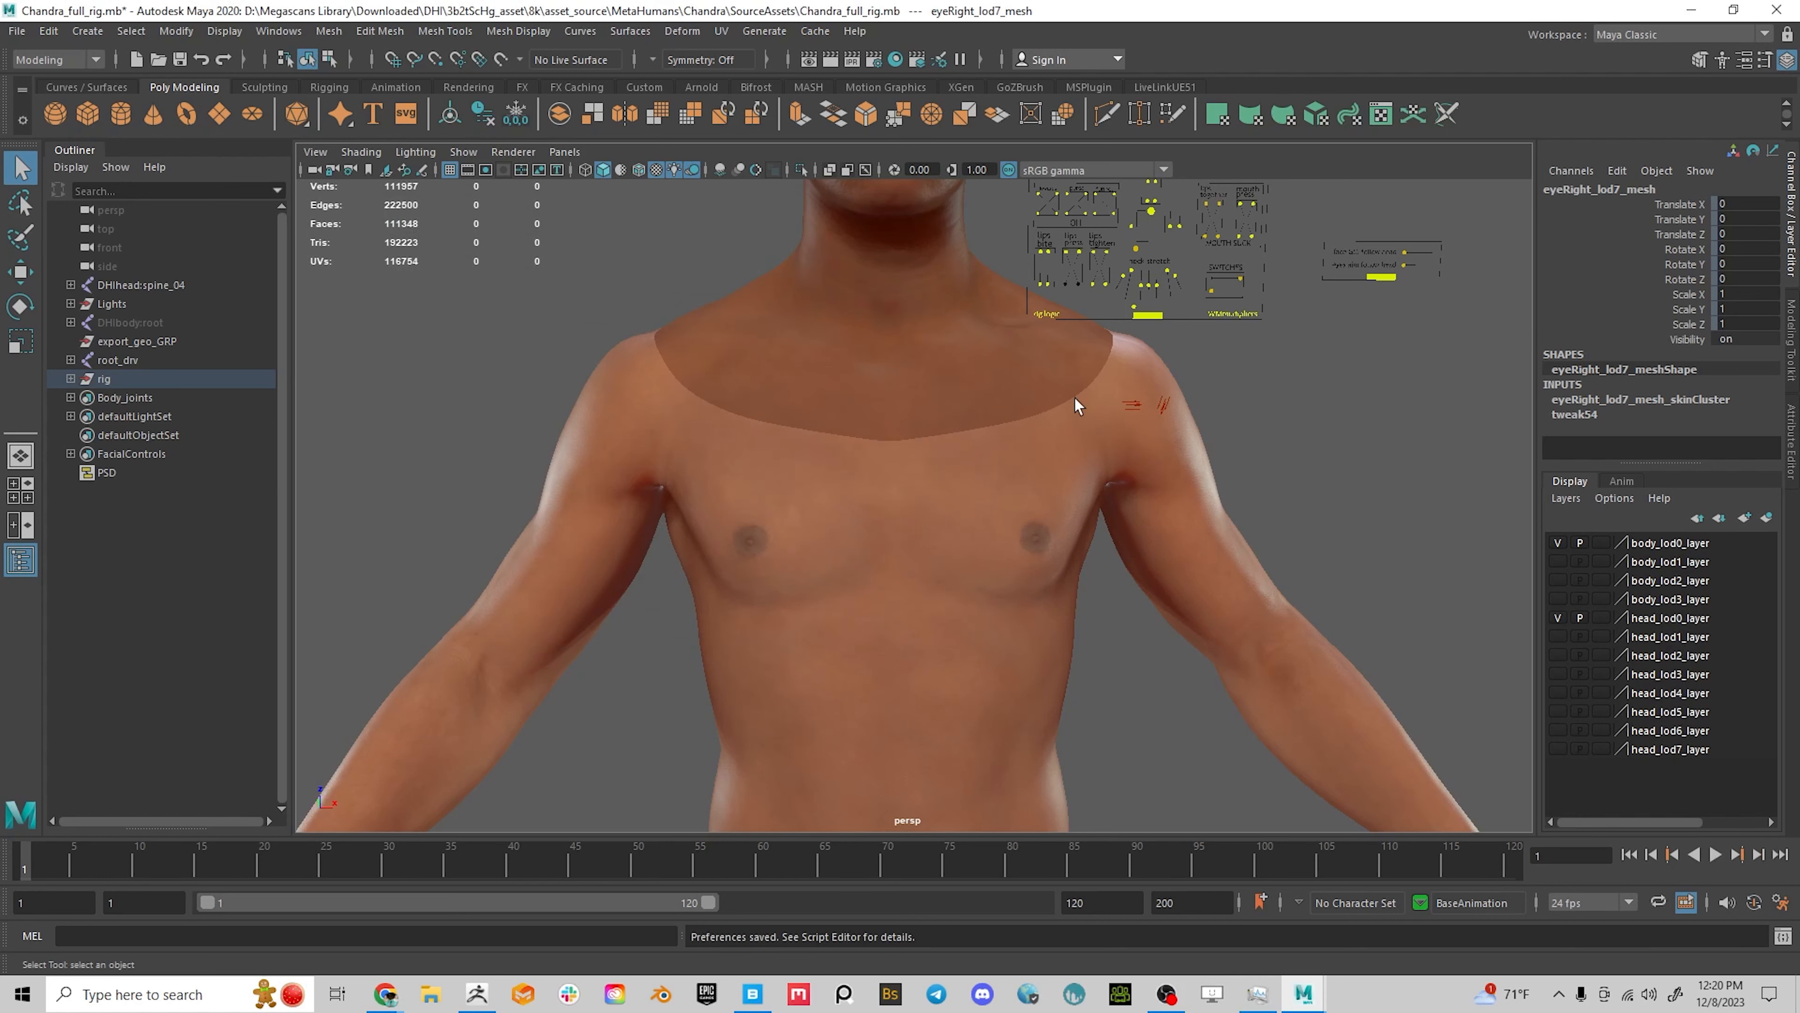
Select the character's head mesh to inspect its extent down to the chest, then clear the selection
right_click_drag(1200, 444, 977, 404, "alt")
middle_click_drag(977, 404, 719, 470, "alt")
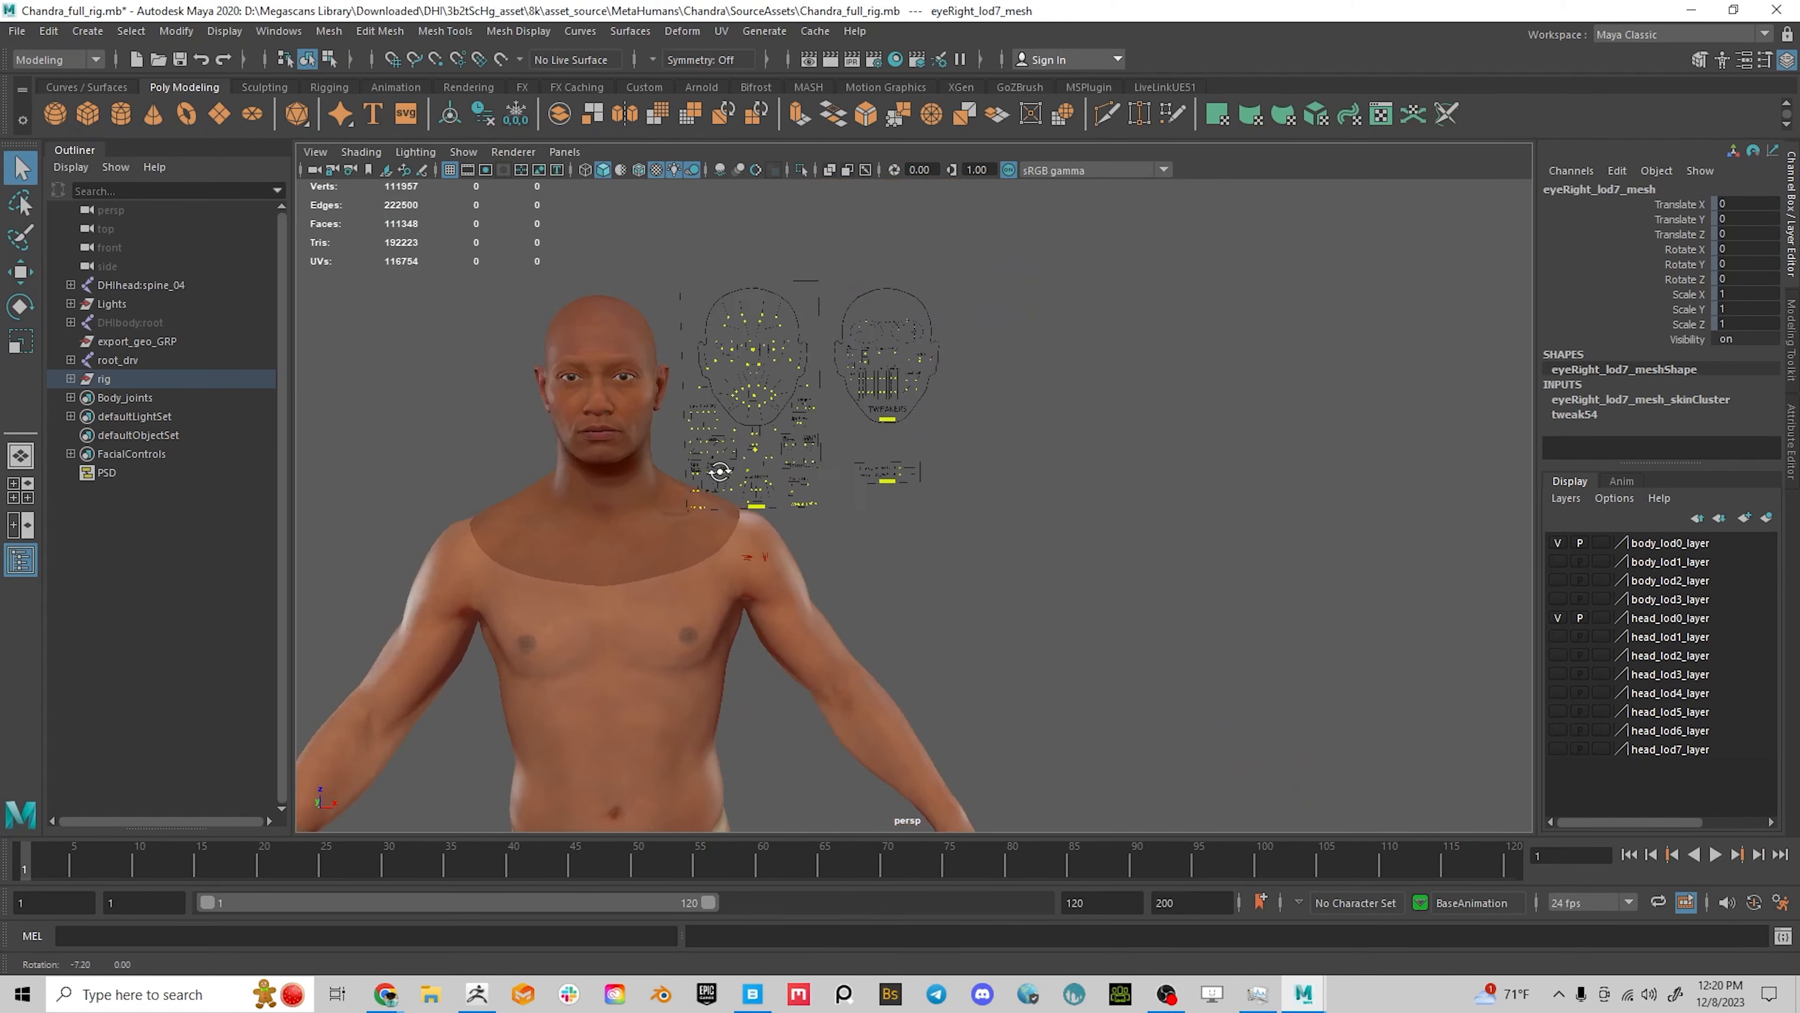
left_click_drag(719, 470, 812, 466, "alt")
middle_click_drag(812, 466, 784, 387, "alt")
right_click_drag(783, 386, 839, 367, "alt")
left_click(839, 368)
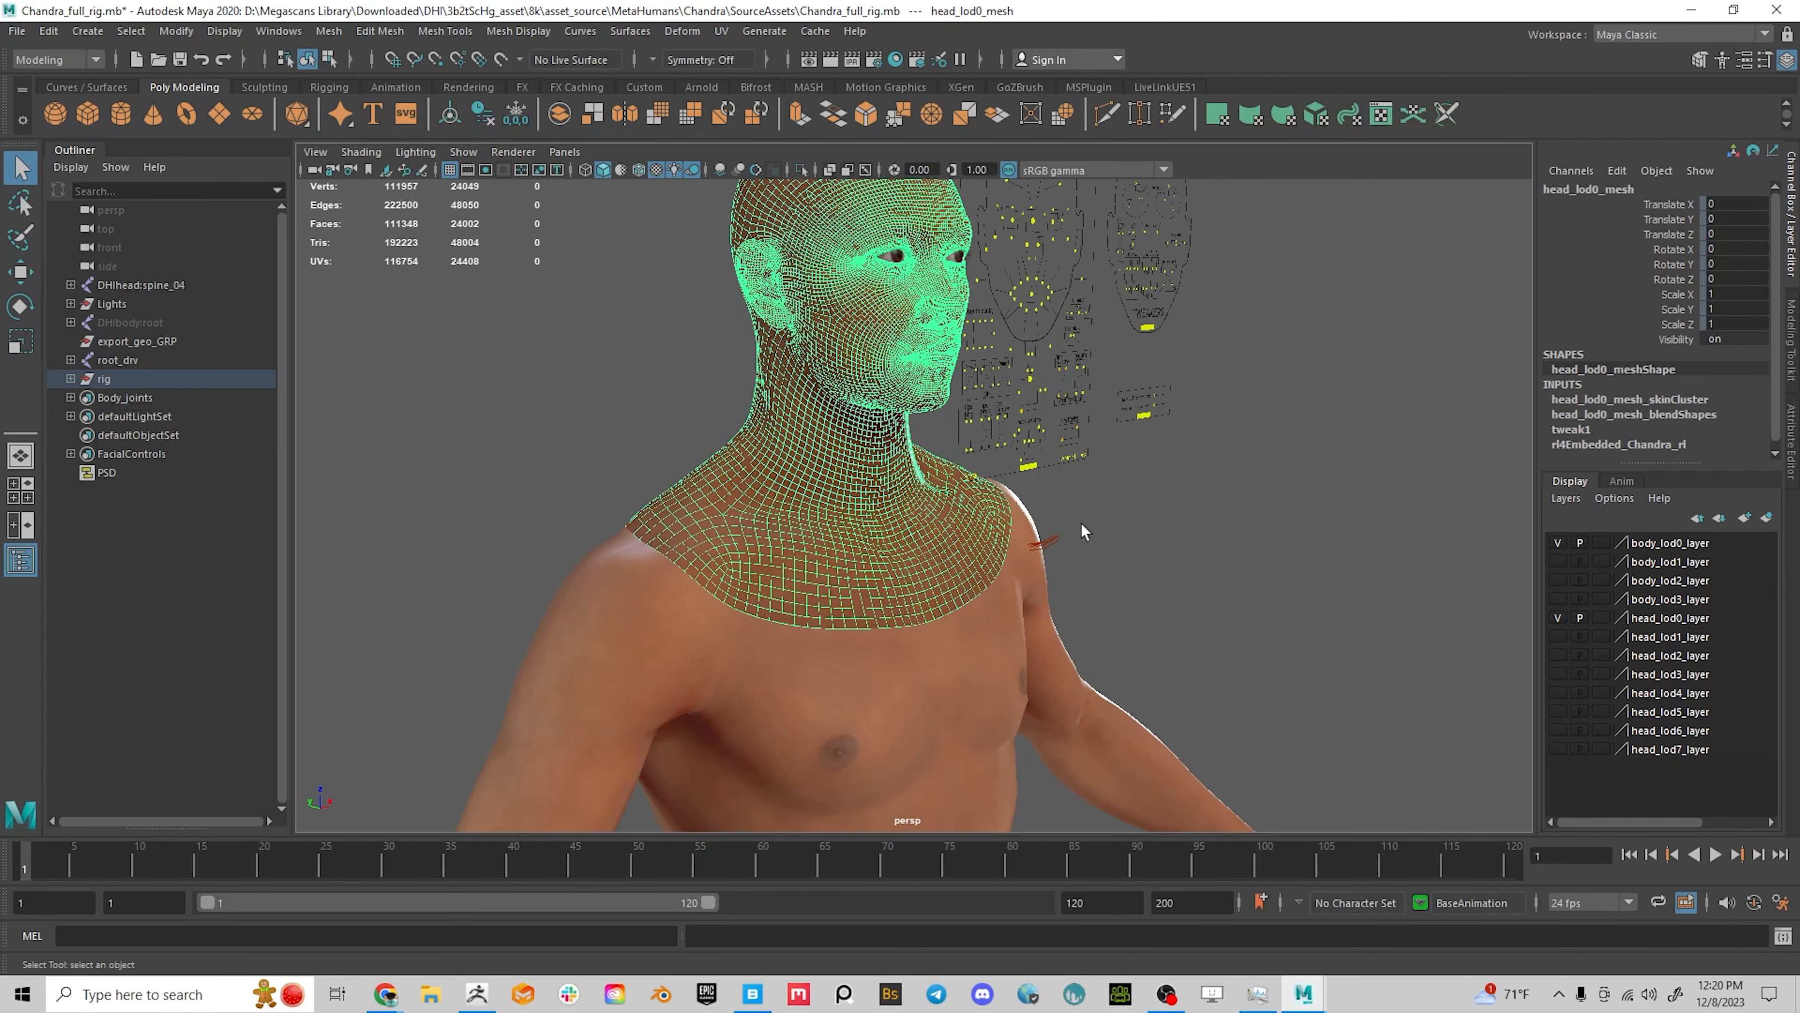
left_click_drag(1082, 524, 986, 527, "alt")
left_click(1135, 509)
Examine the character's face, the seam between head and body, and the facial control board beside the head
left_click_drag(1135, 509, 801, 545, "alt")
middle_click_drag(800, 545, 1049, 589, "alt")
right_click_drag(879, 518, 976, 576, "alt")
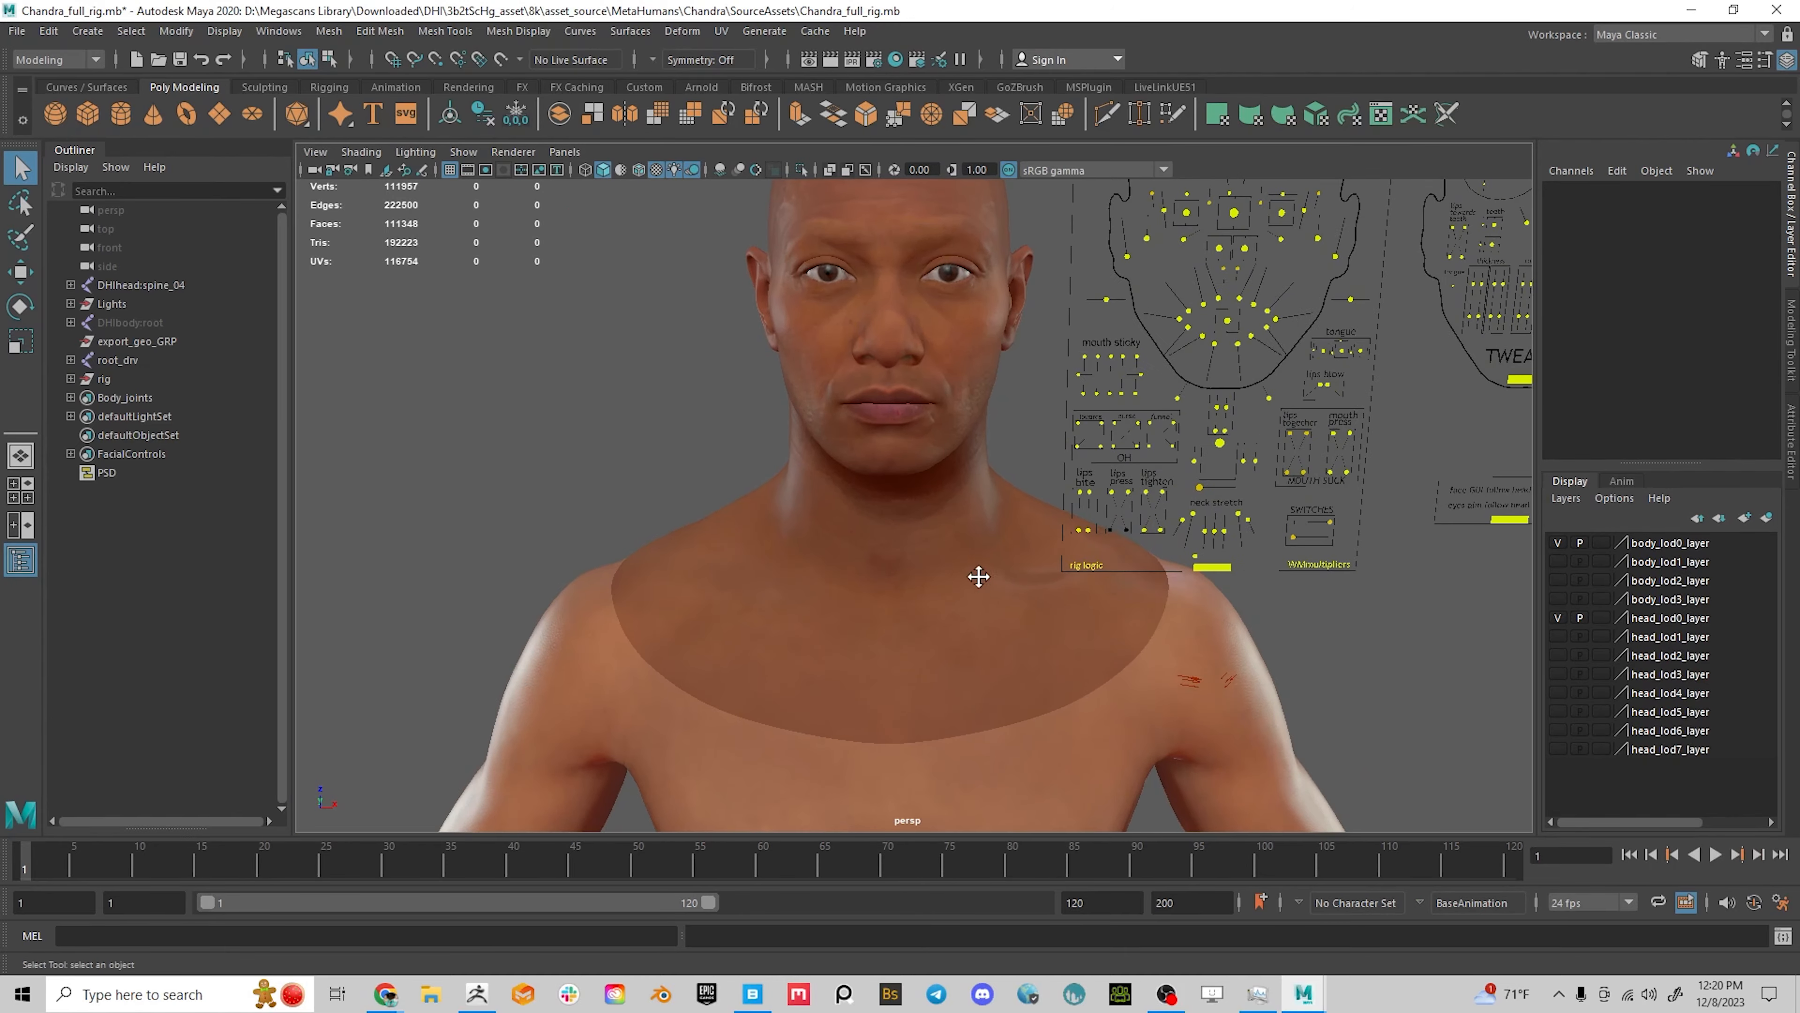
middle_click_drag(976, 575, 981, 744, "alt")
left_click_drag(980, 744, 914, 709, "alt")
middle_click_drag(915, 709, 952, 622, "alt")
left_click_drag(968, 530, 906, 588, "alt")
right_click_drag(882, 579, 927, 607, "alt")
middle_click_drag(936, 629, 970, 664, "alt")
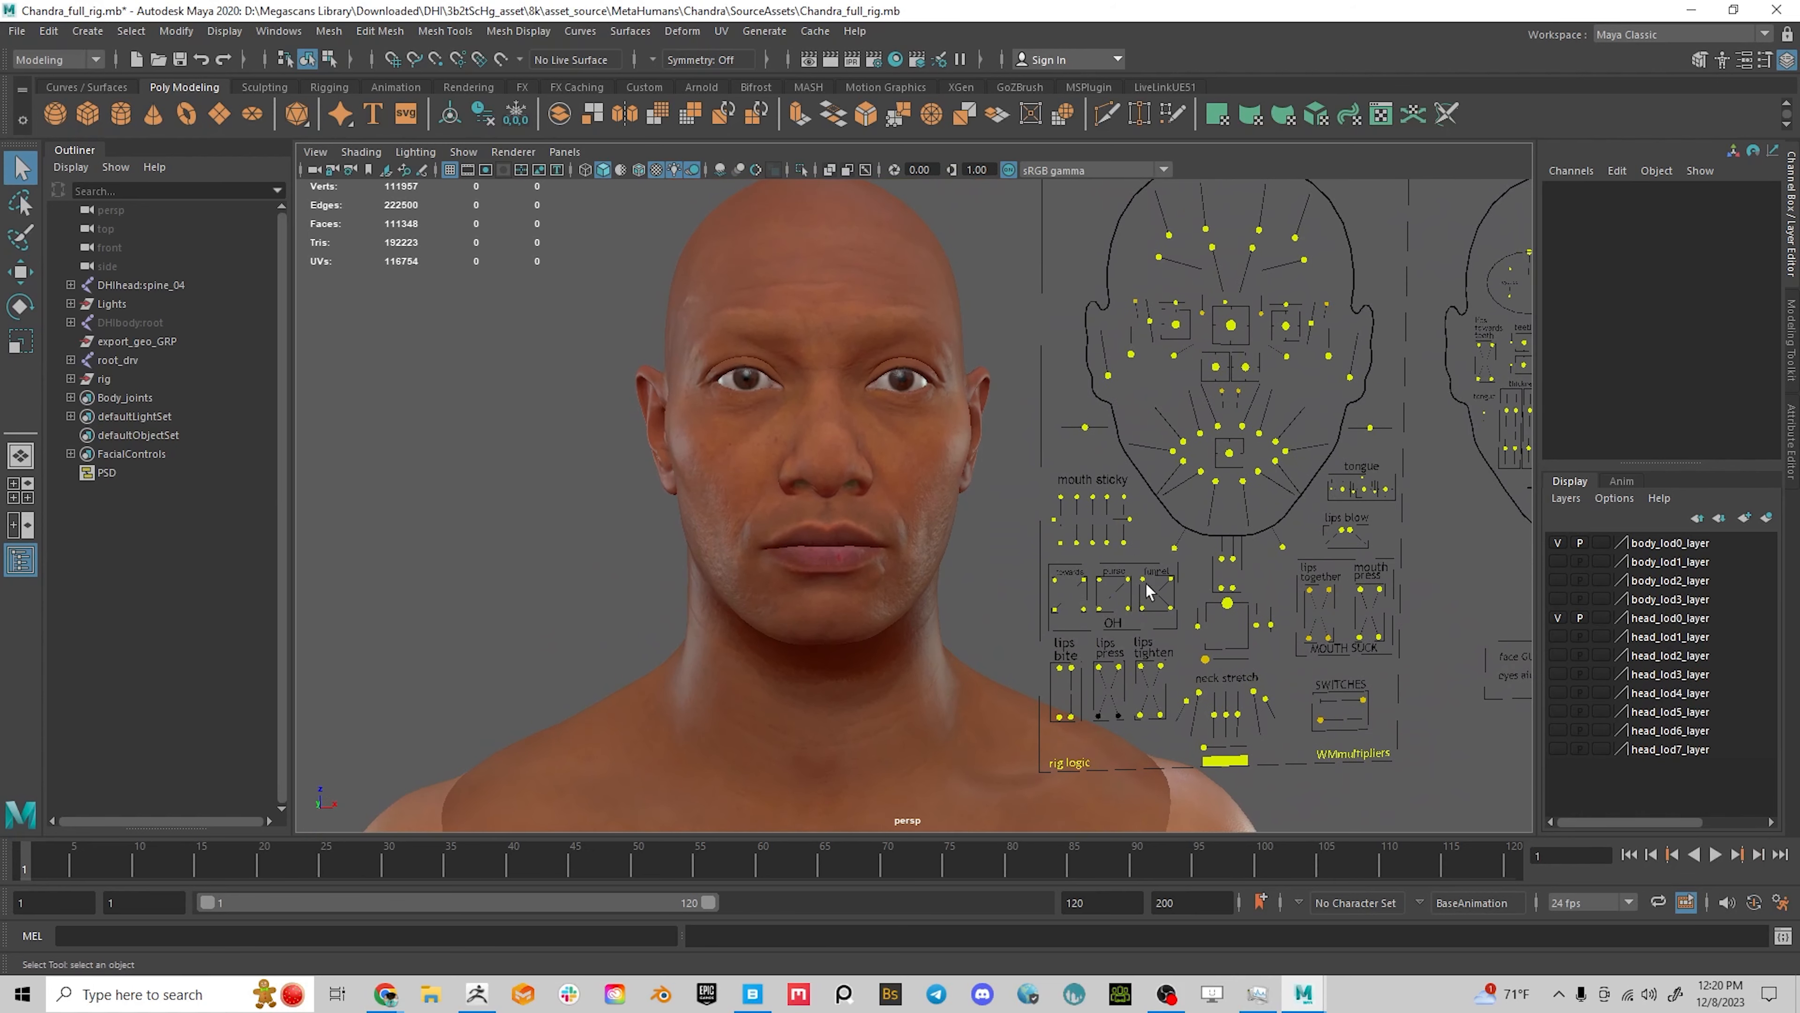
Test the jaw control on the facial board by moving it down and sideways, then reset its Translate X and Y to 0
left_click(1228, 604)
key("w")
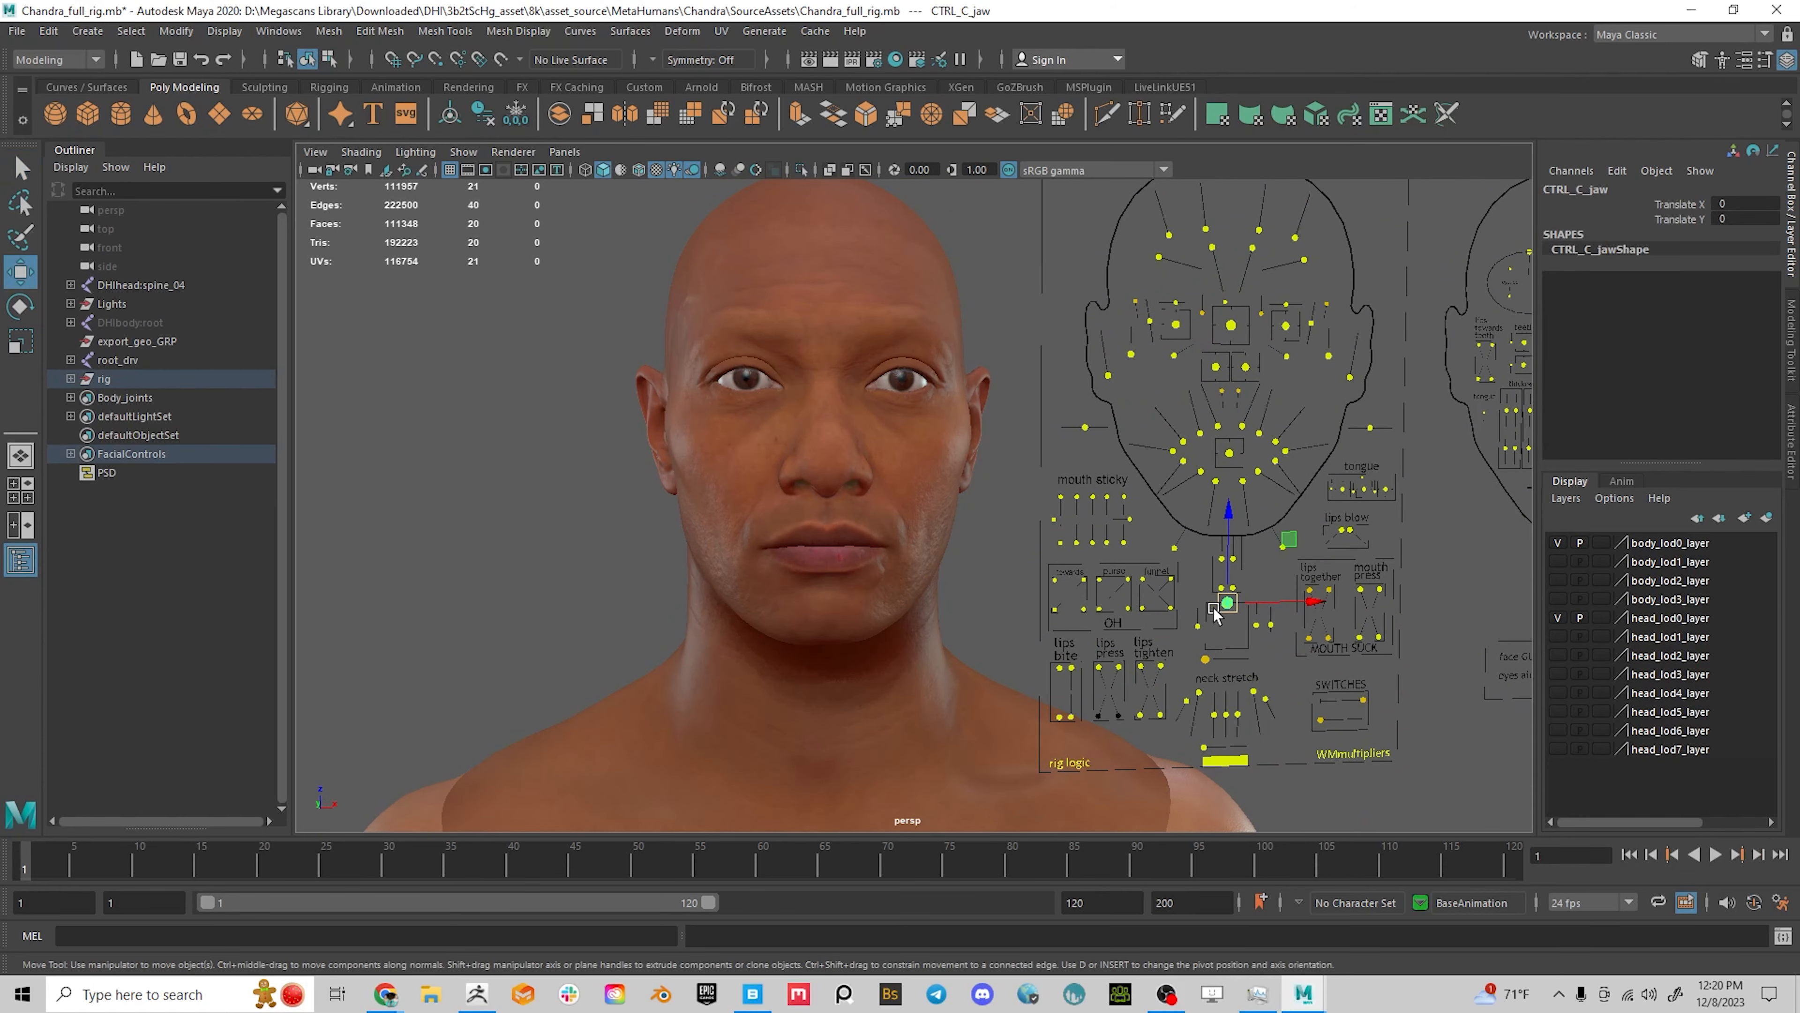
left_click_drag(1230, 605, 1194, 661)
left_click_drag(1748, 204, 1771, 222)
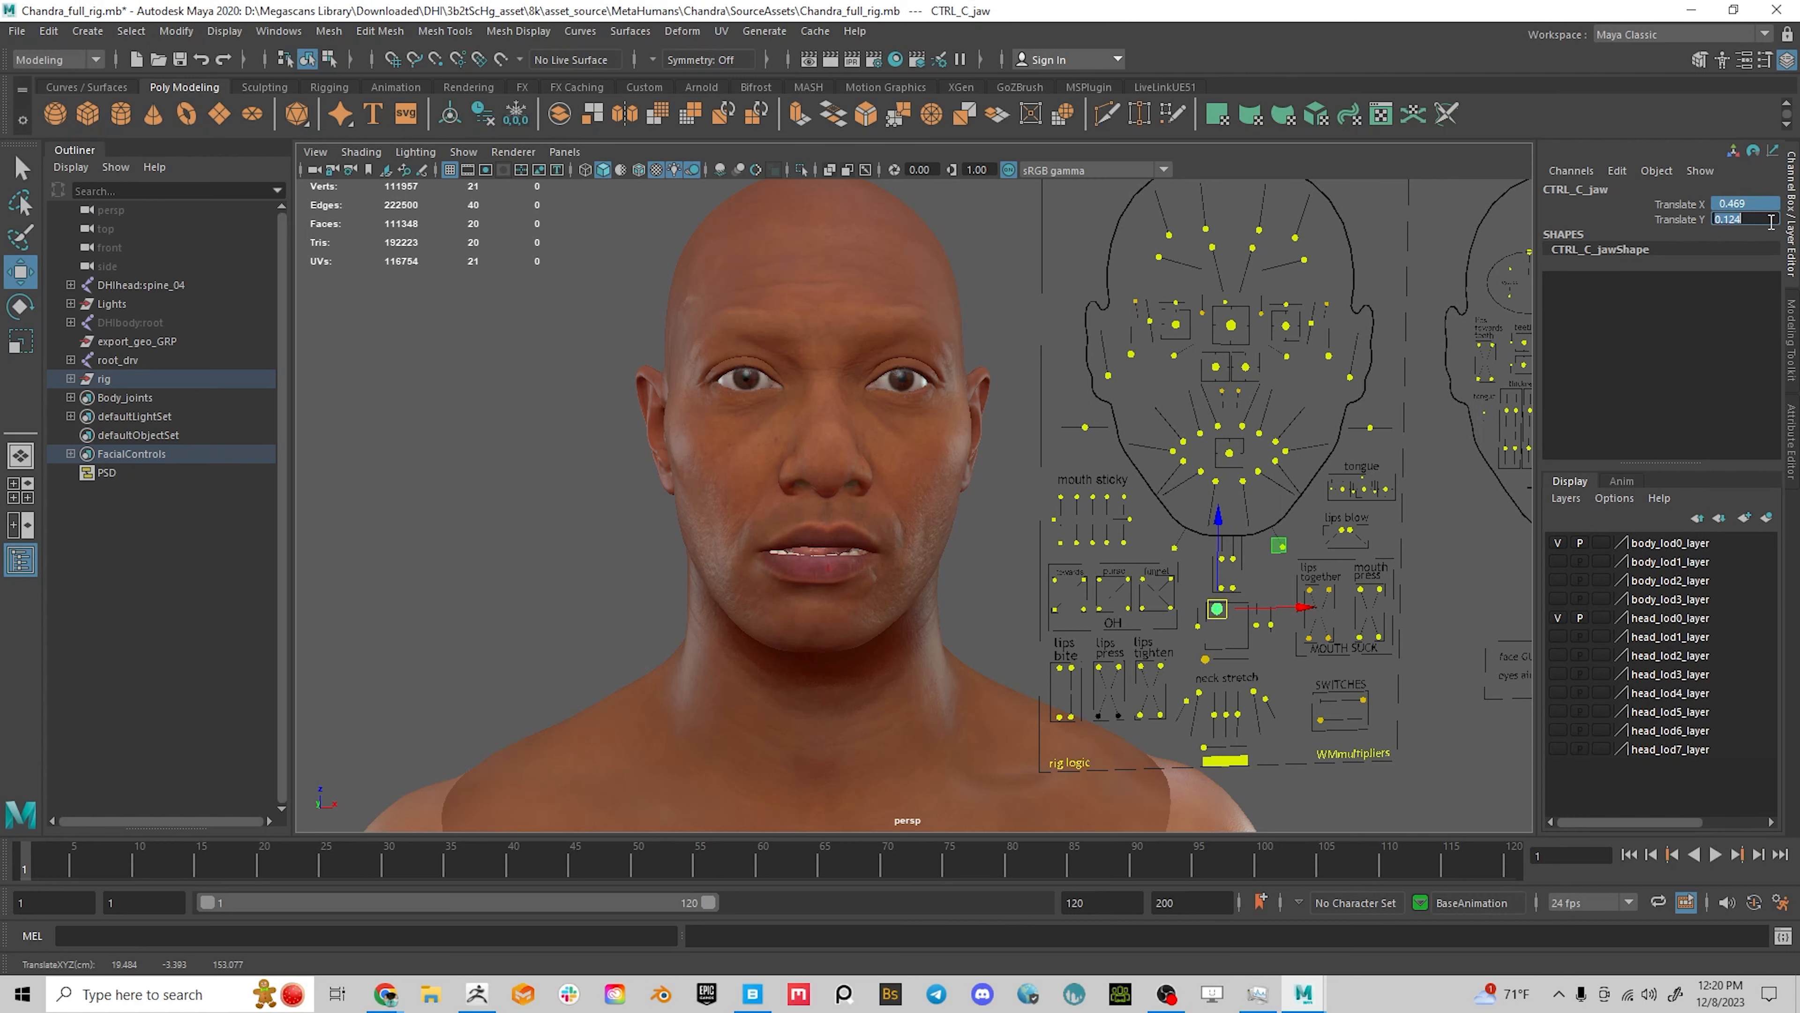
type("0")
key("Return")
Select the head mesh to inspect its border across the shoulders and upper chest, then clear the selection
left_click_drag(843, 511, 727, 474, "alt")
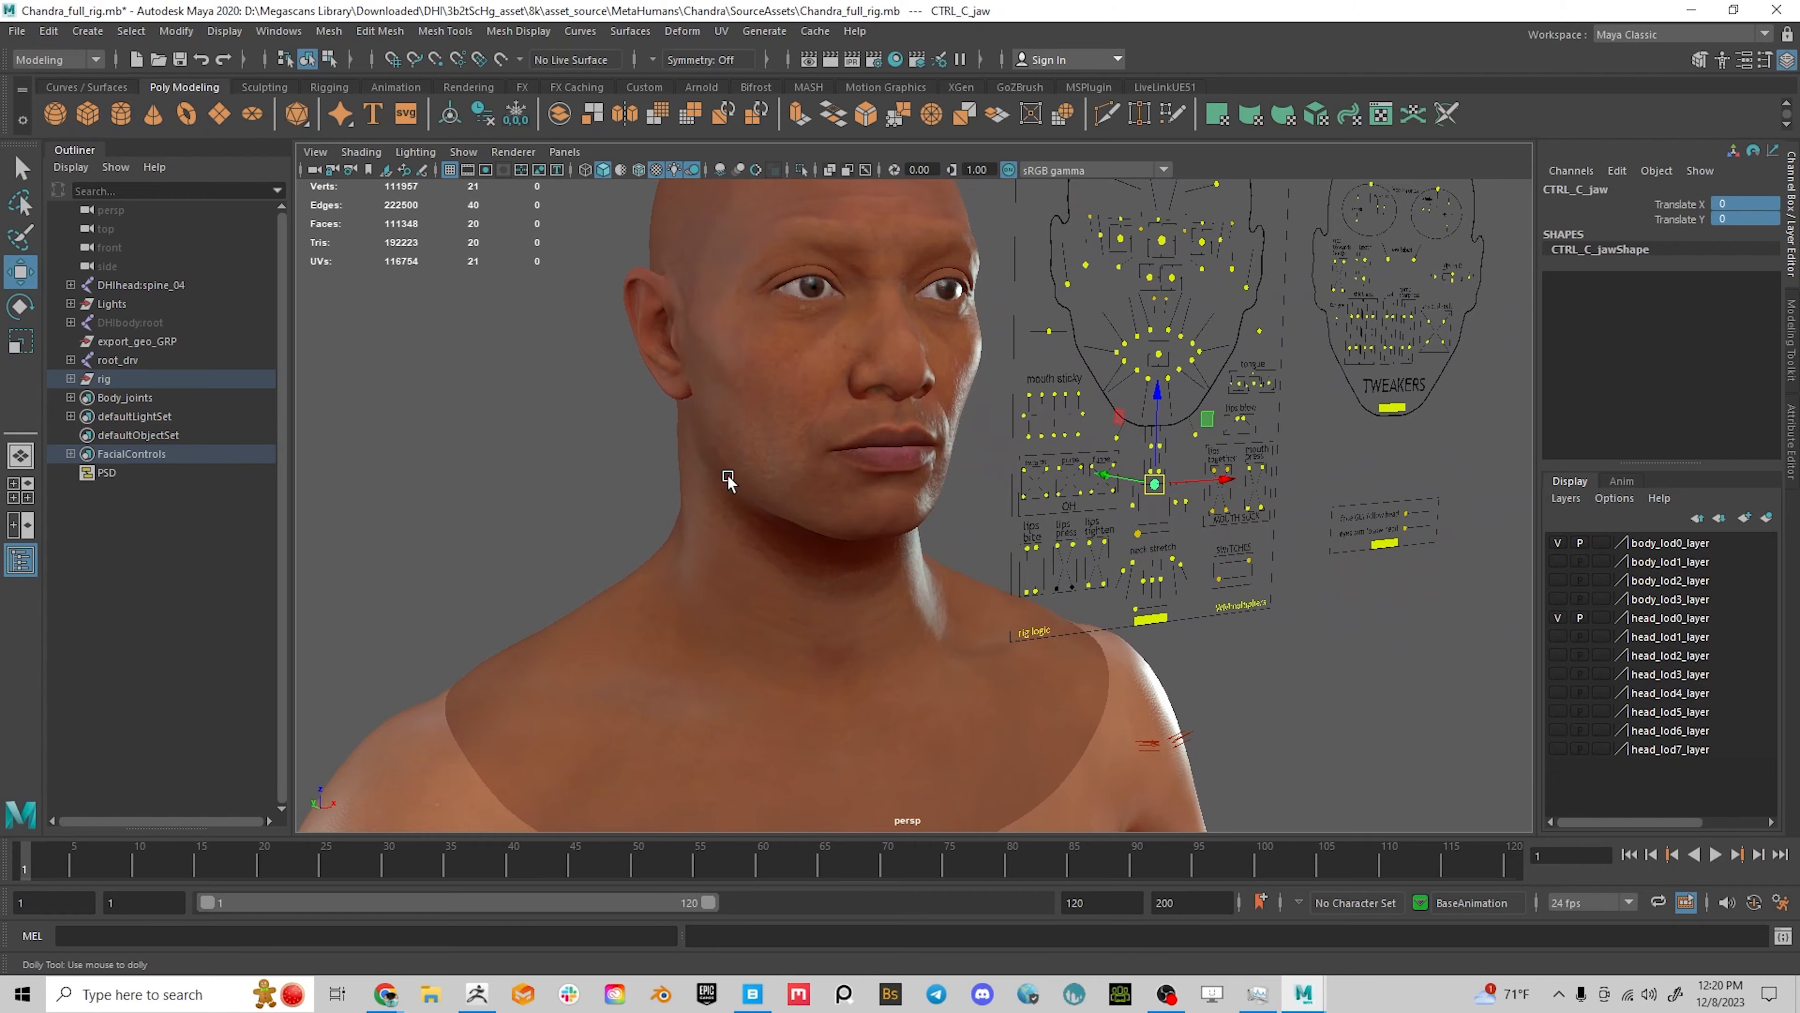
scroll(737, 486, "up", 3)
middle_click_drag(751, 494, 772, 565, "alt")
left_click(771, 469)
scroll(879, 602, "down", 3)
left_click_drag(879, 601, 702, 595, "alt")
middle_click_drag(702, 594, 878, 549, "alt")
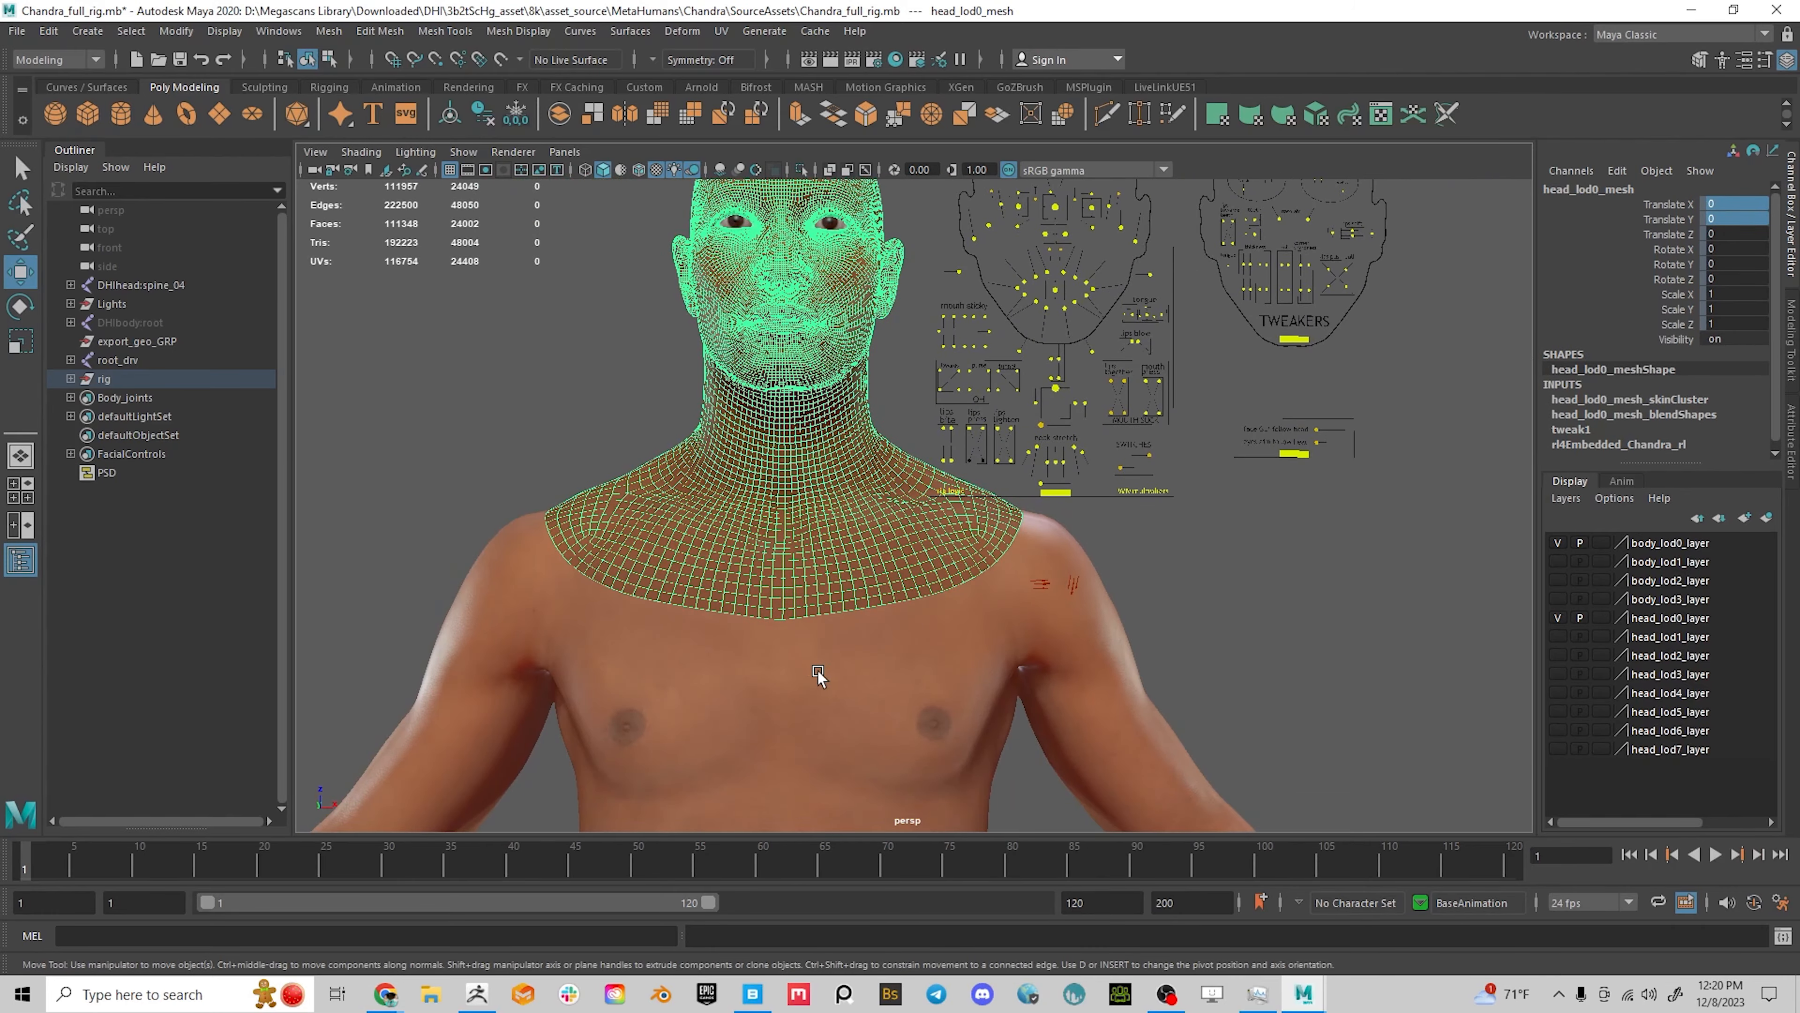
middle_click_drag(820, 677, 863, 608, "alt")
left_click(1347, 547)
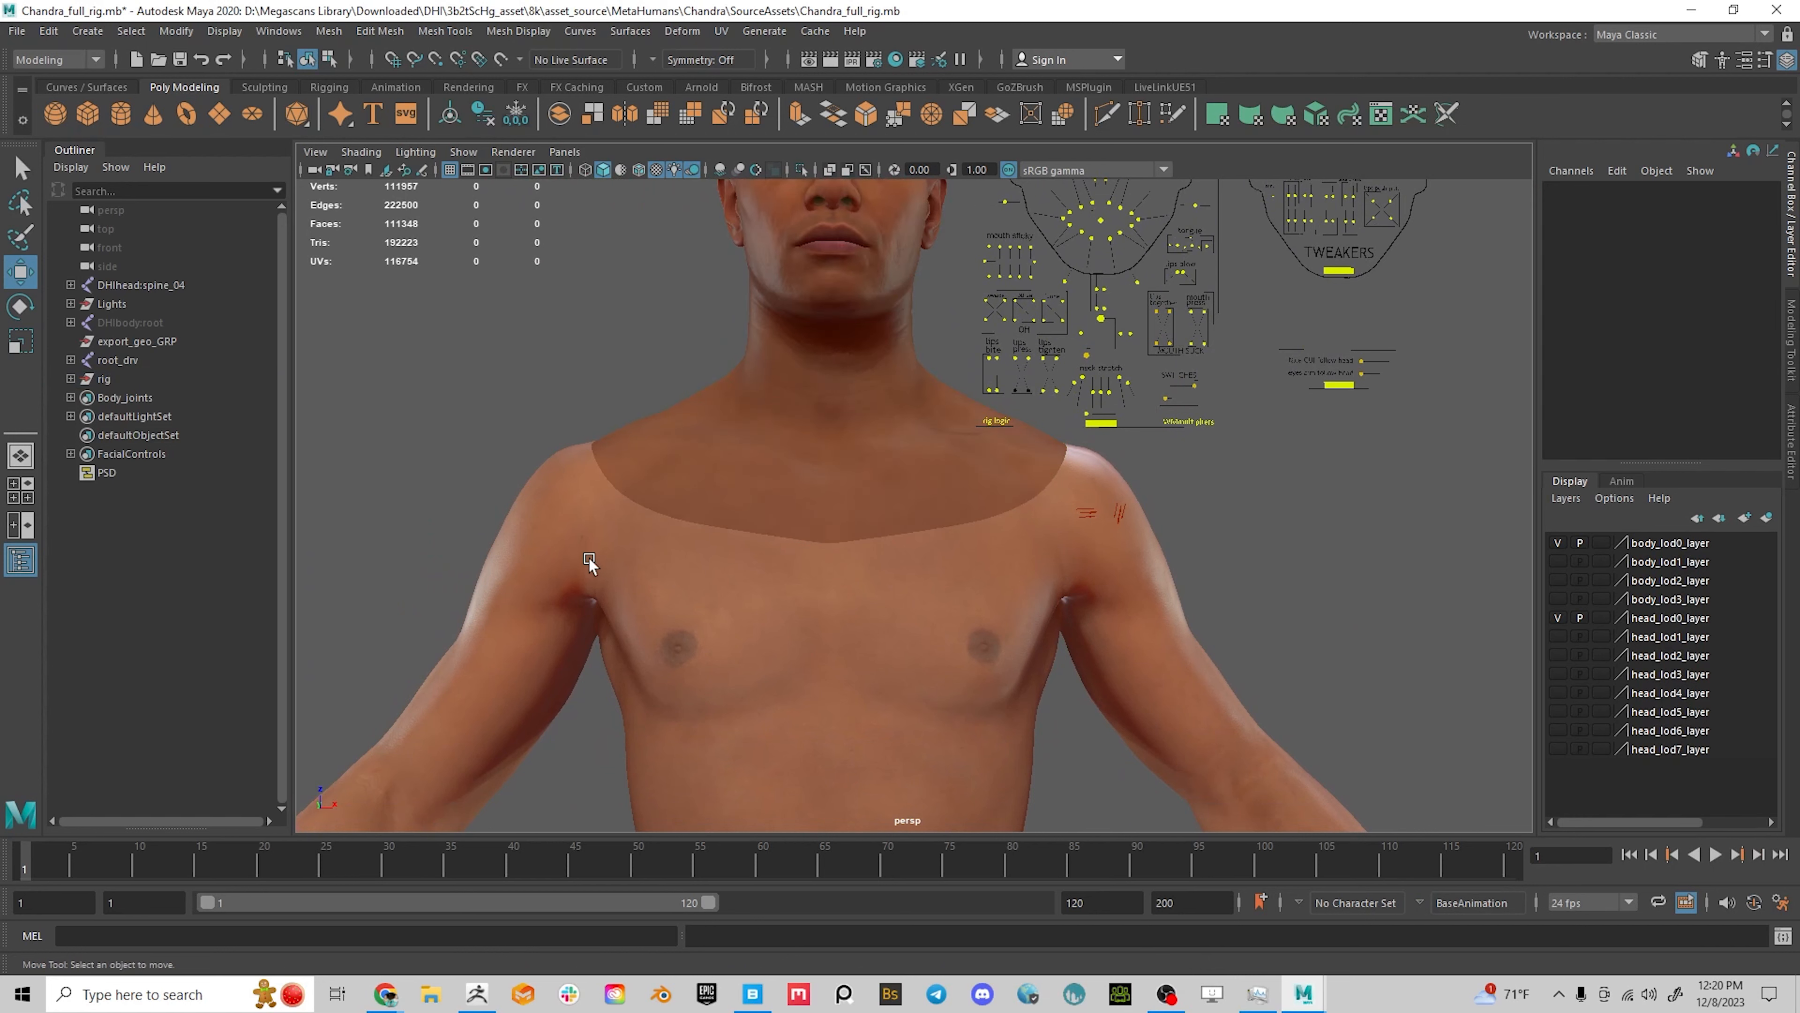
Switch the viewport to untextured shaded display and examine the head-to-body seam around the shoulders and chest
key("5")
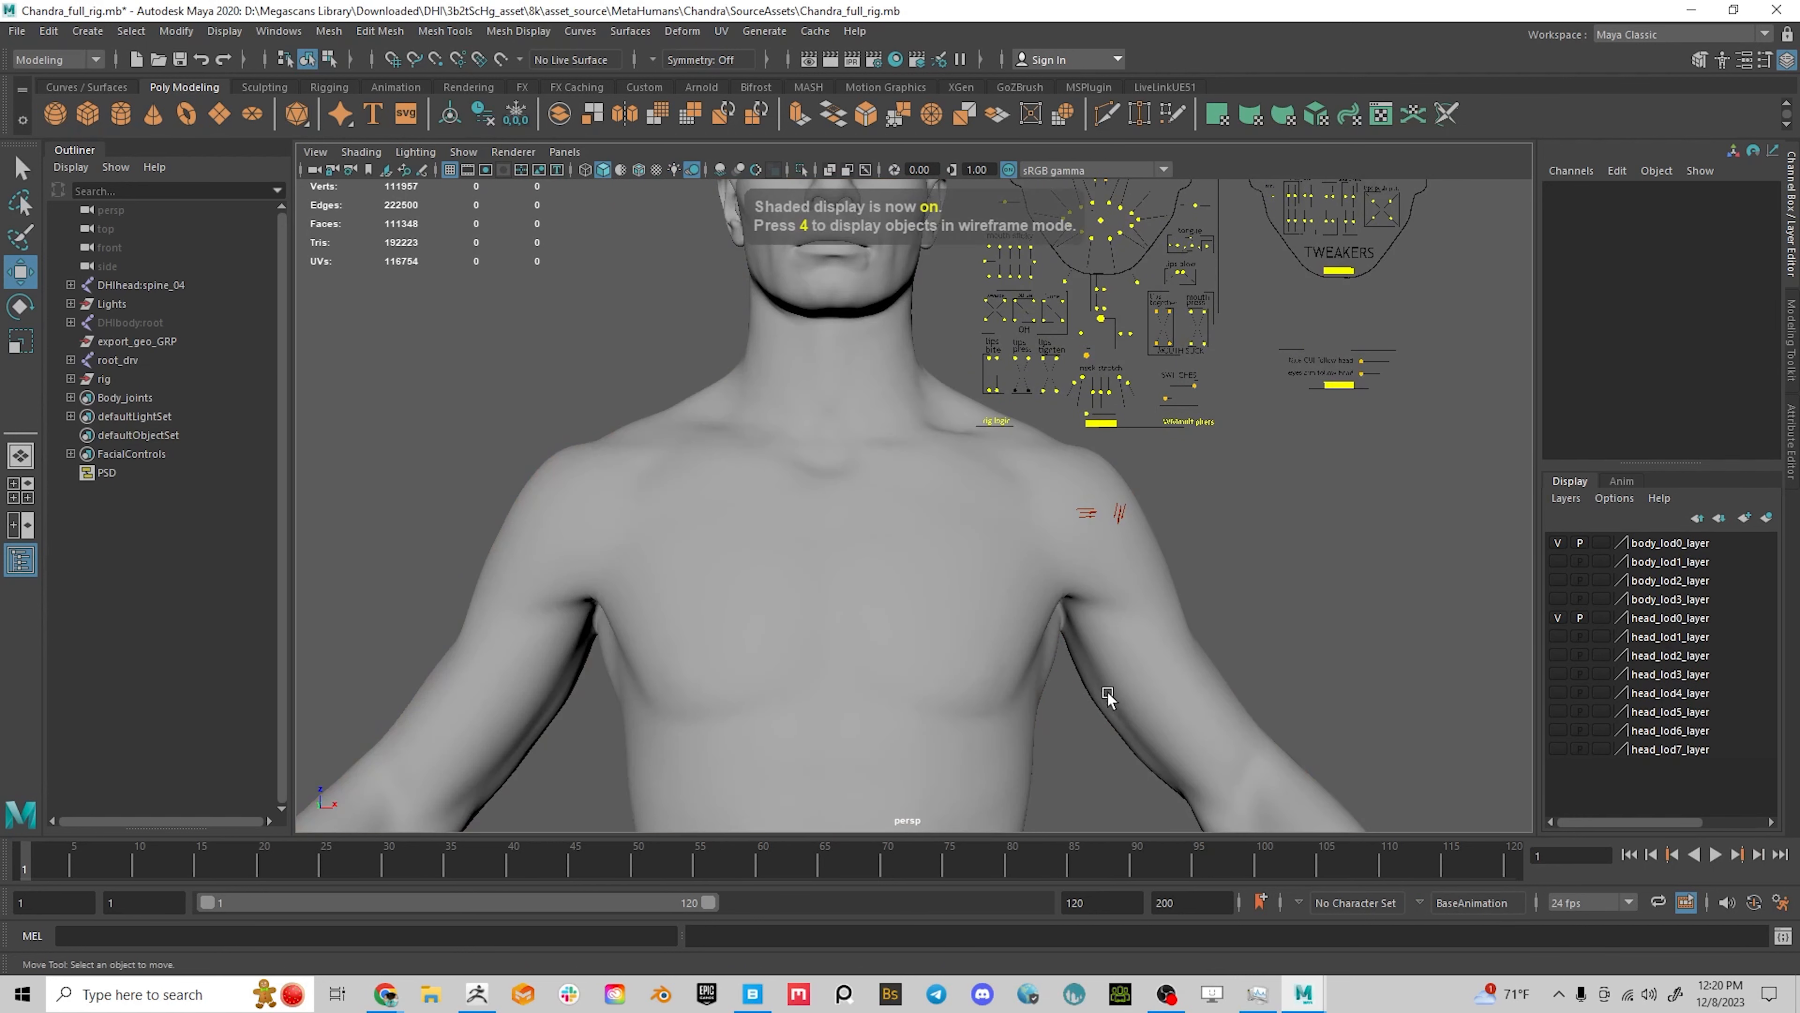
left_click_drag(1105, 691, 1131, 659, "alt")
middle_click_drag(1132, 659, 1065, 631, "alt")
scroll(1065, 631, "up", 2)
left_click_drag(1065, 632, 1158, 656, "alt")
middle_click_drag(1091, 654, 1016, 595, "alt")
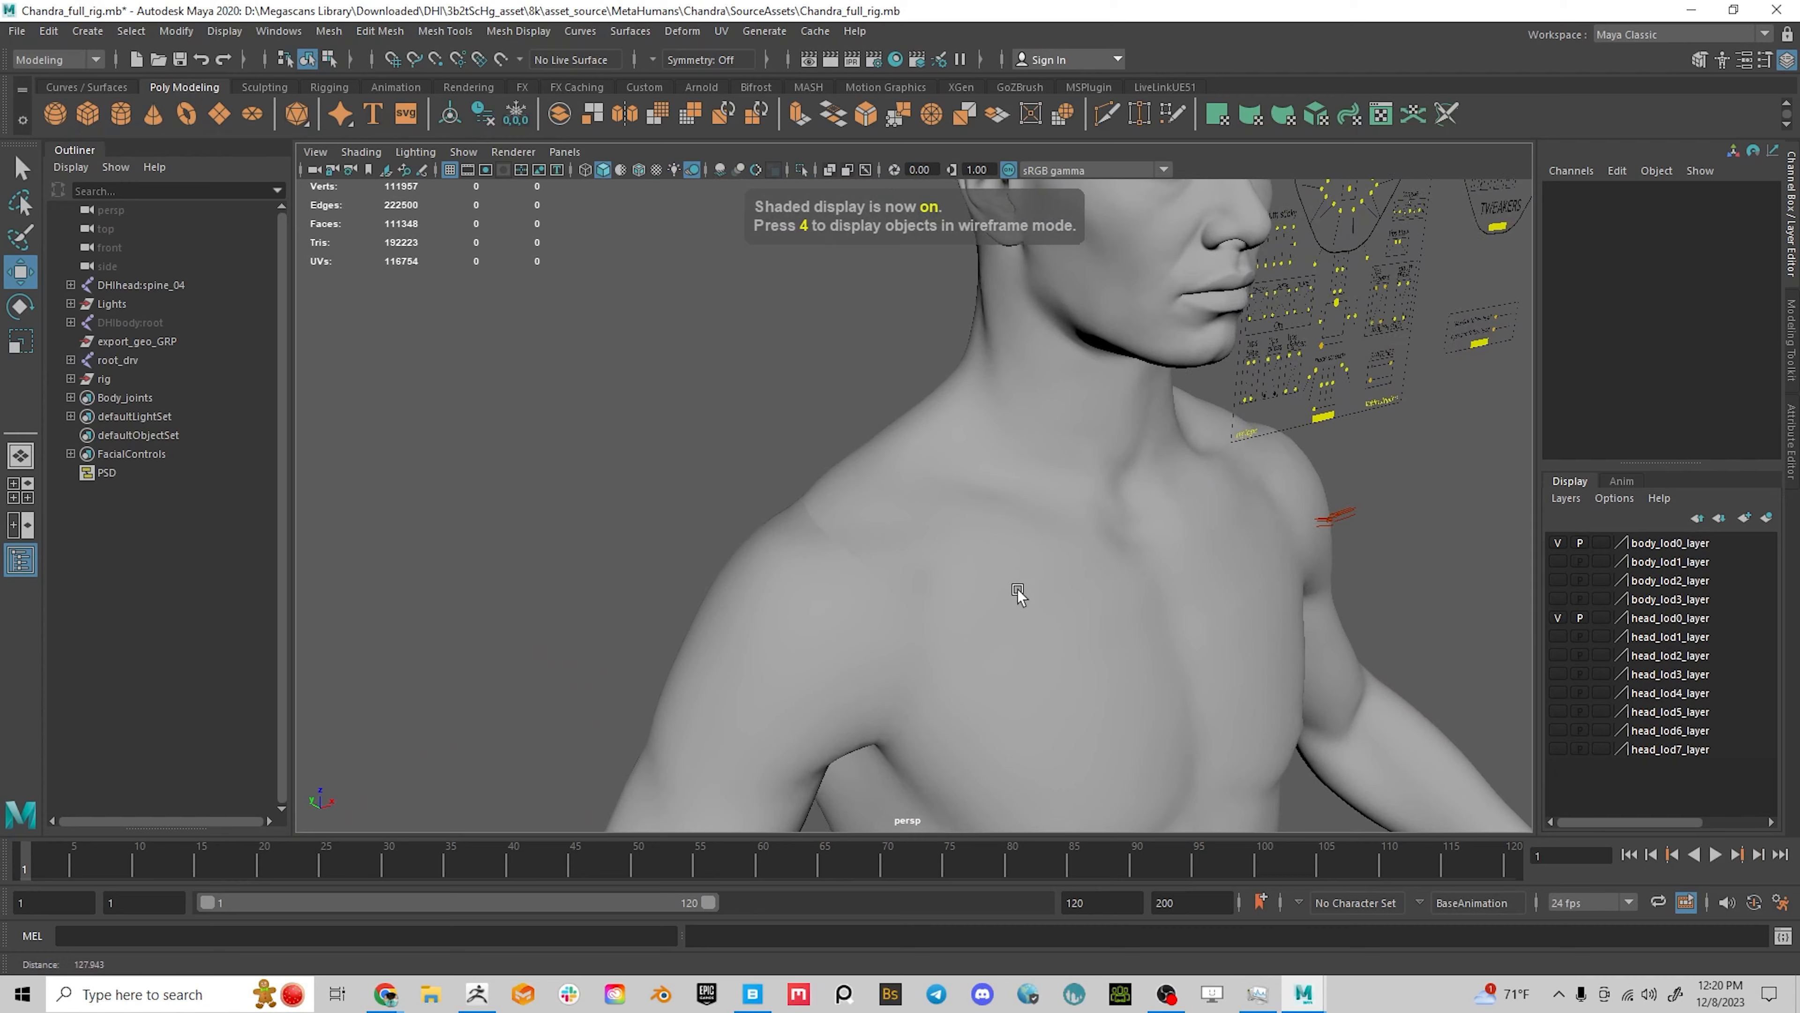
scroll(1026, 608, "up", 2)
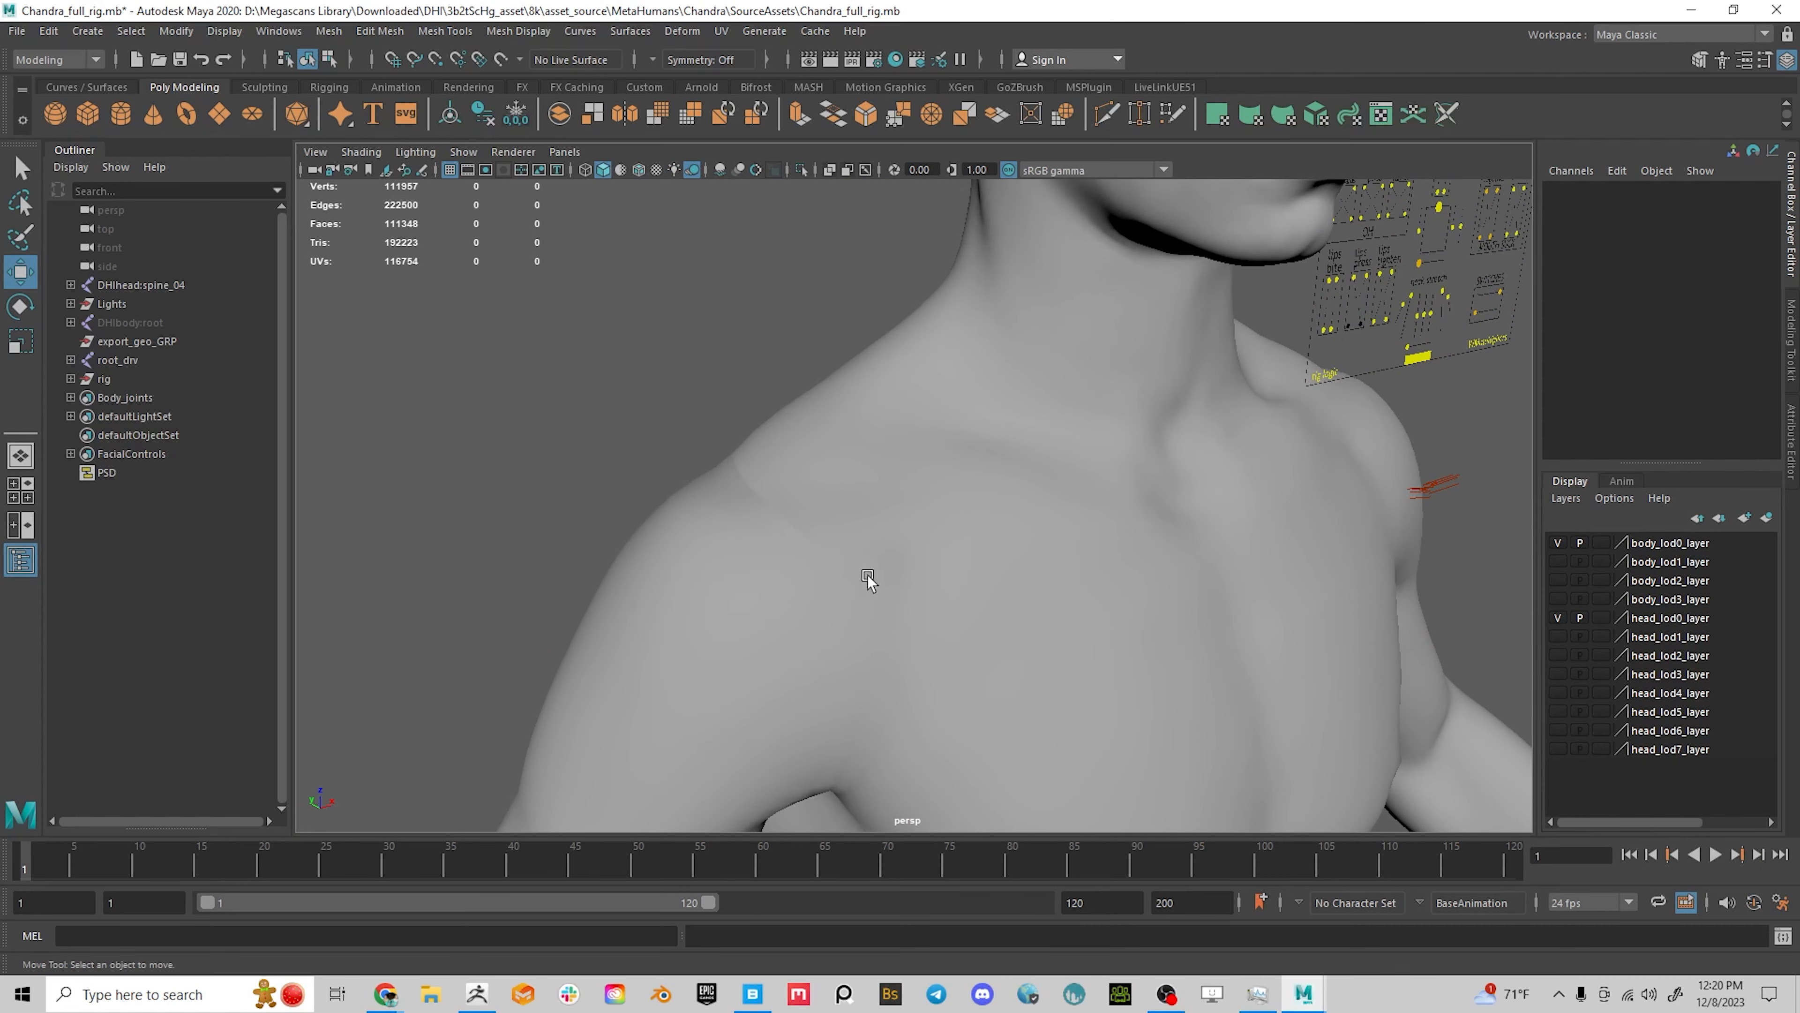
left_click_drag(905, 589, 814, 575, "alt")
middle_click_drag(677, 561, 917, 605, "alt")
scroll(922, 588, "down", 3)
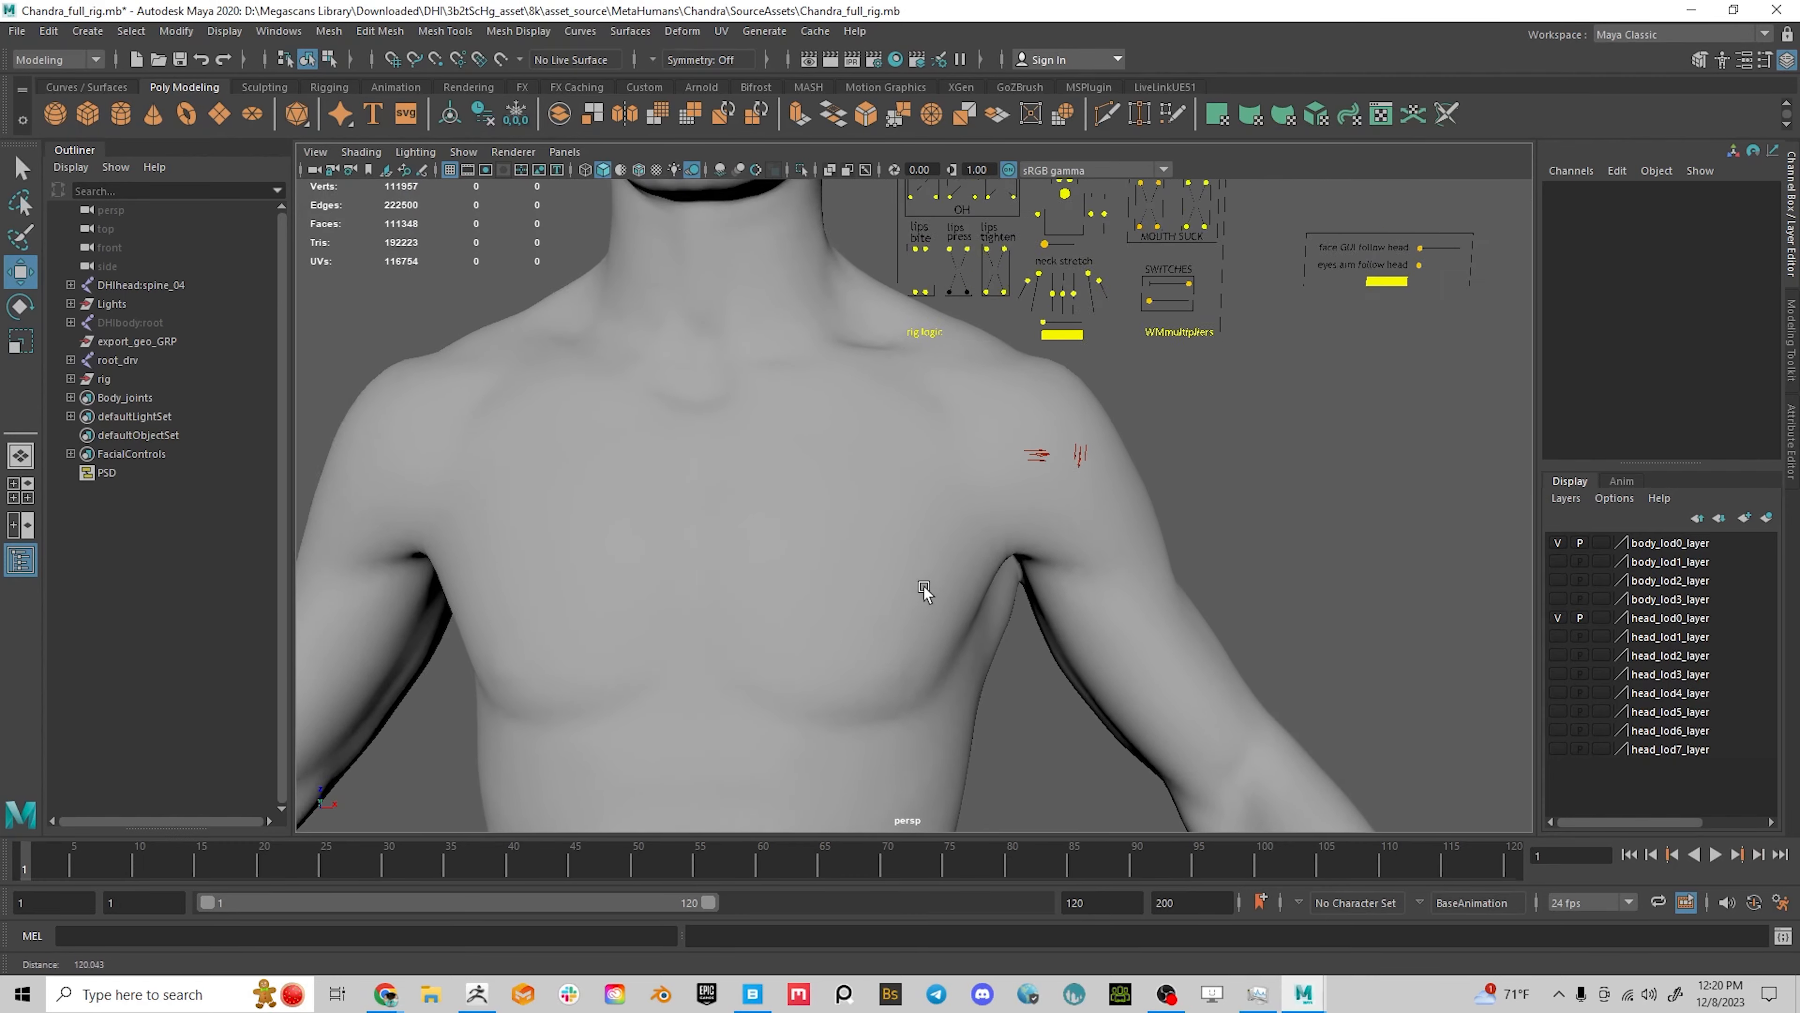
left_click_drag(914, 582, 942, 457, "alt")
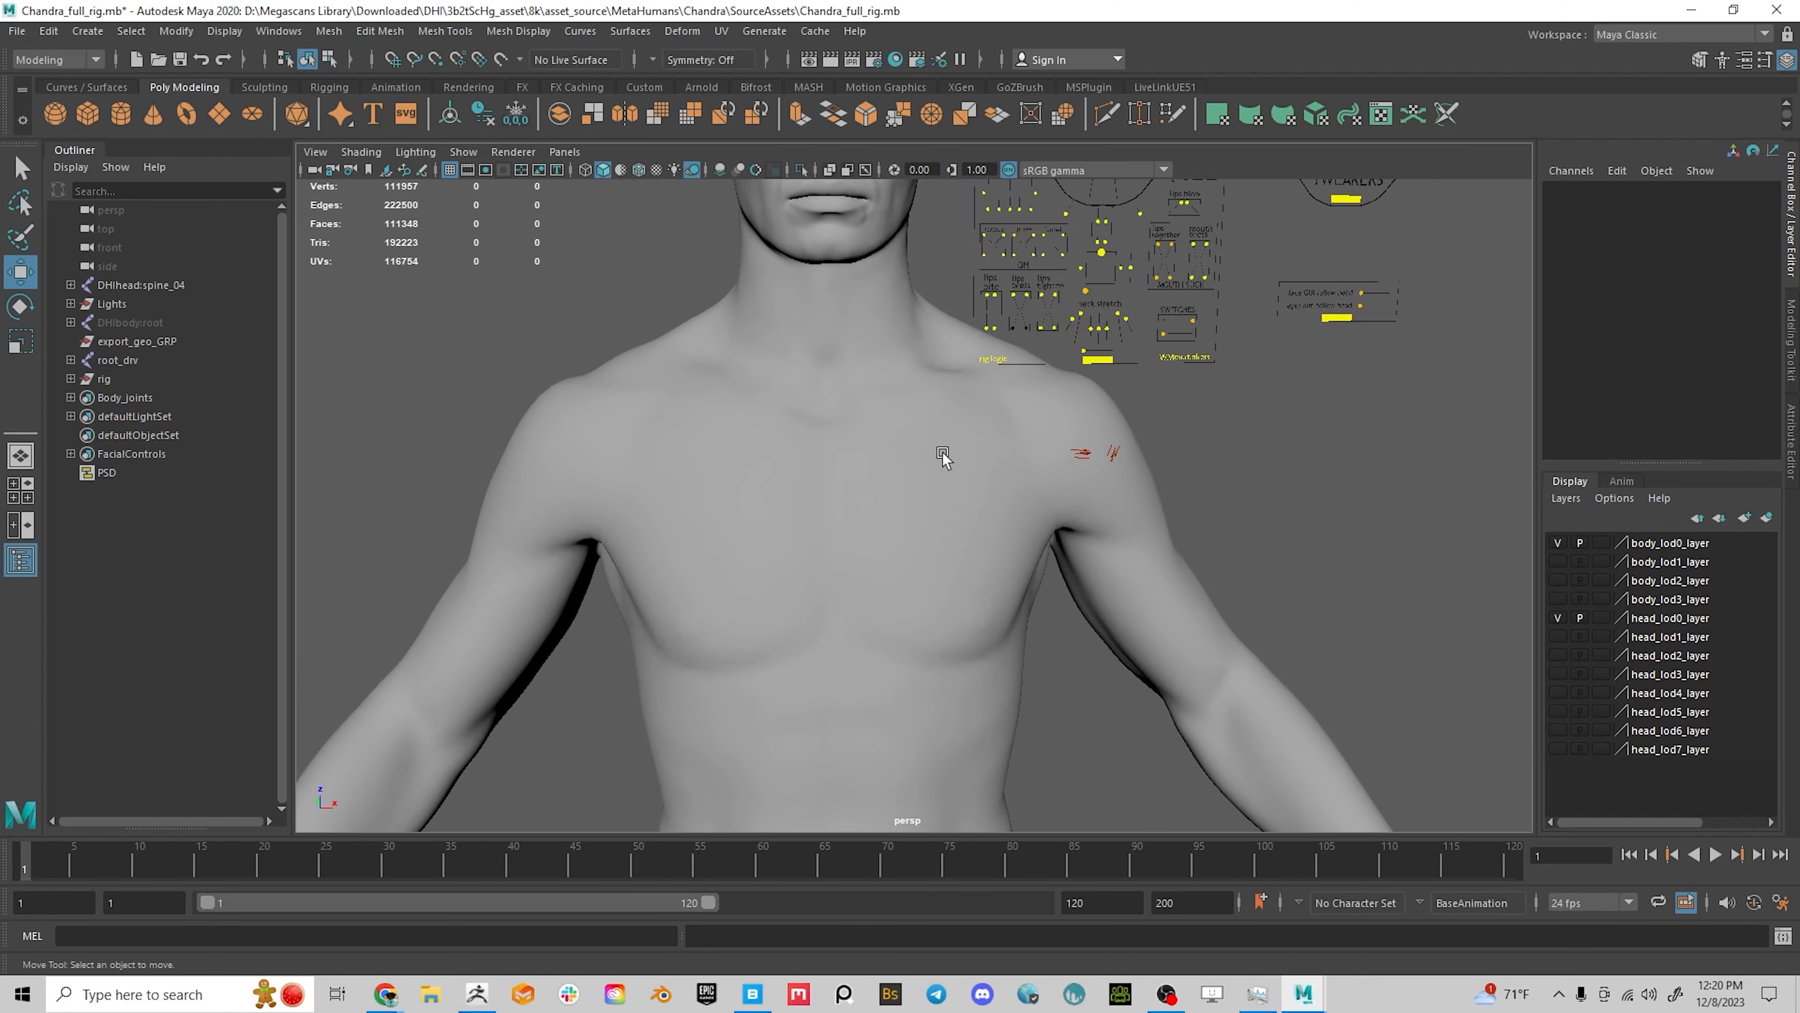
Select the body mesh and the head mesh in turn to compare their extents, then clear the selection and view the figure
left_click(943, 458)
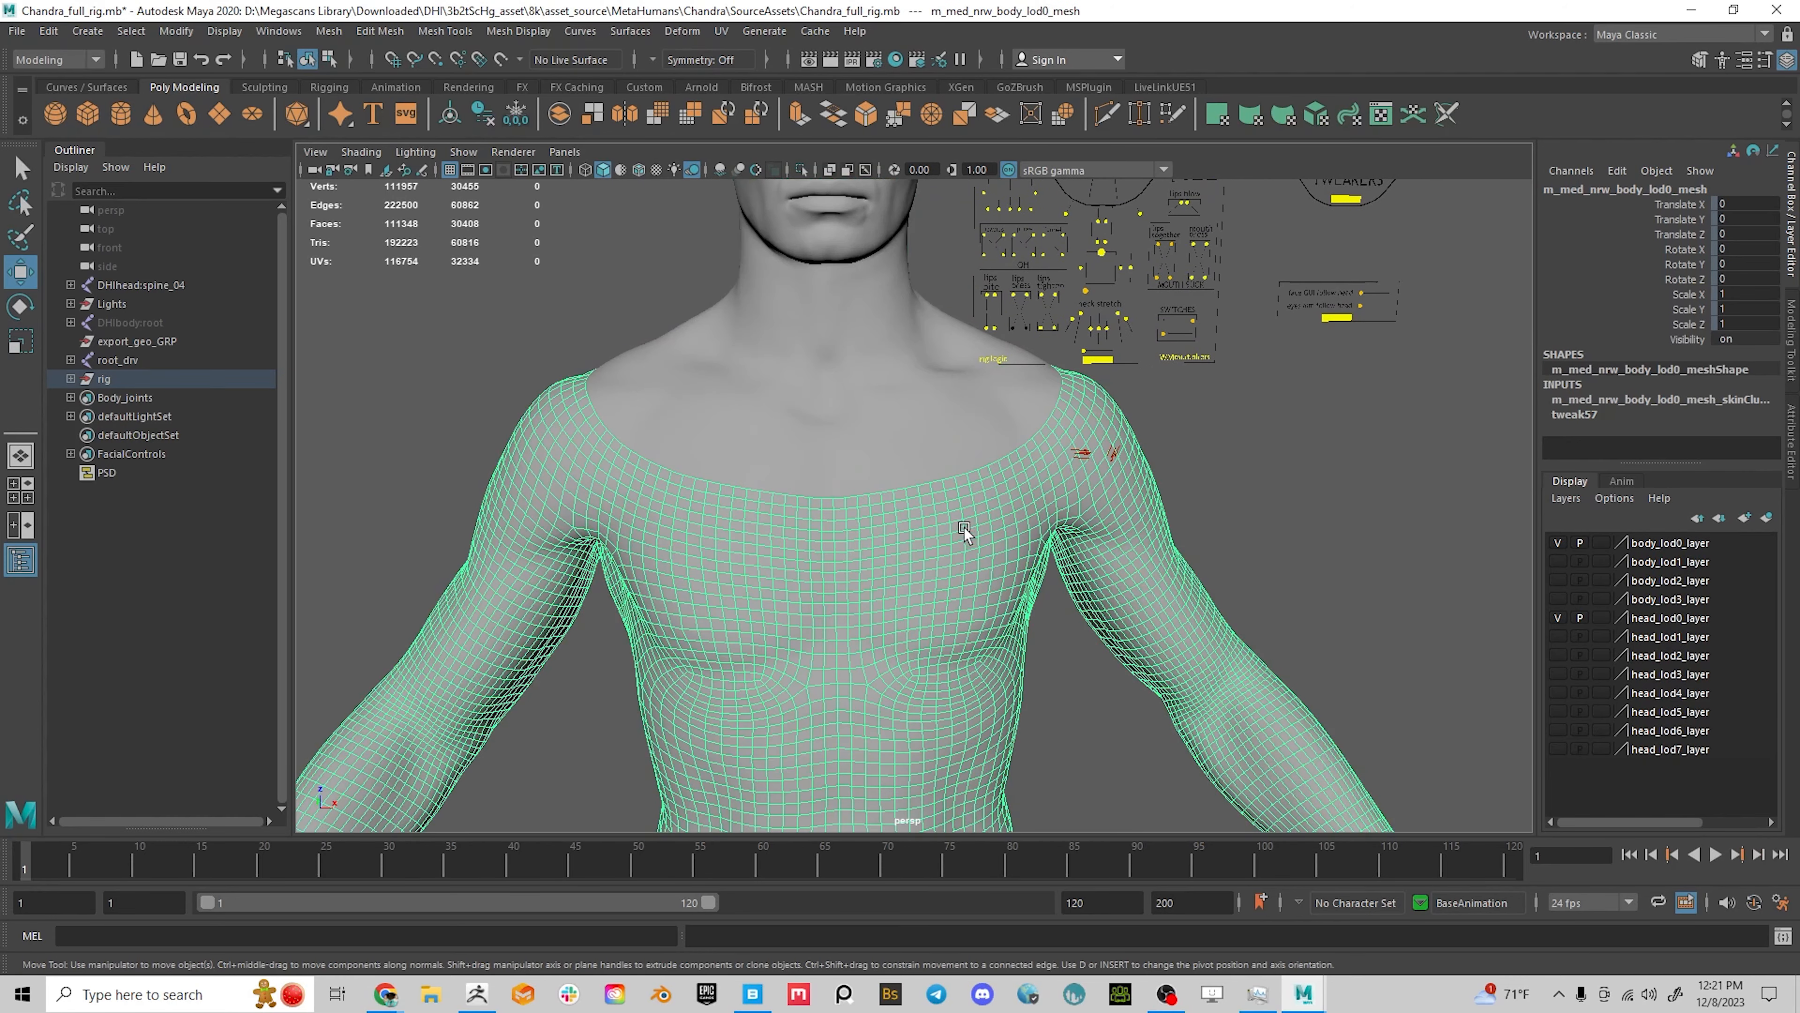
left_click(927, 446)
right_click_drag(993, 596, 896, 599, "alt")
middle_click_drag(896, 599, 841, 531, "alt")
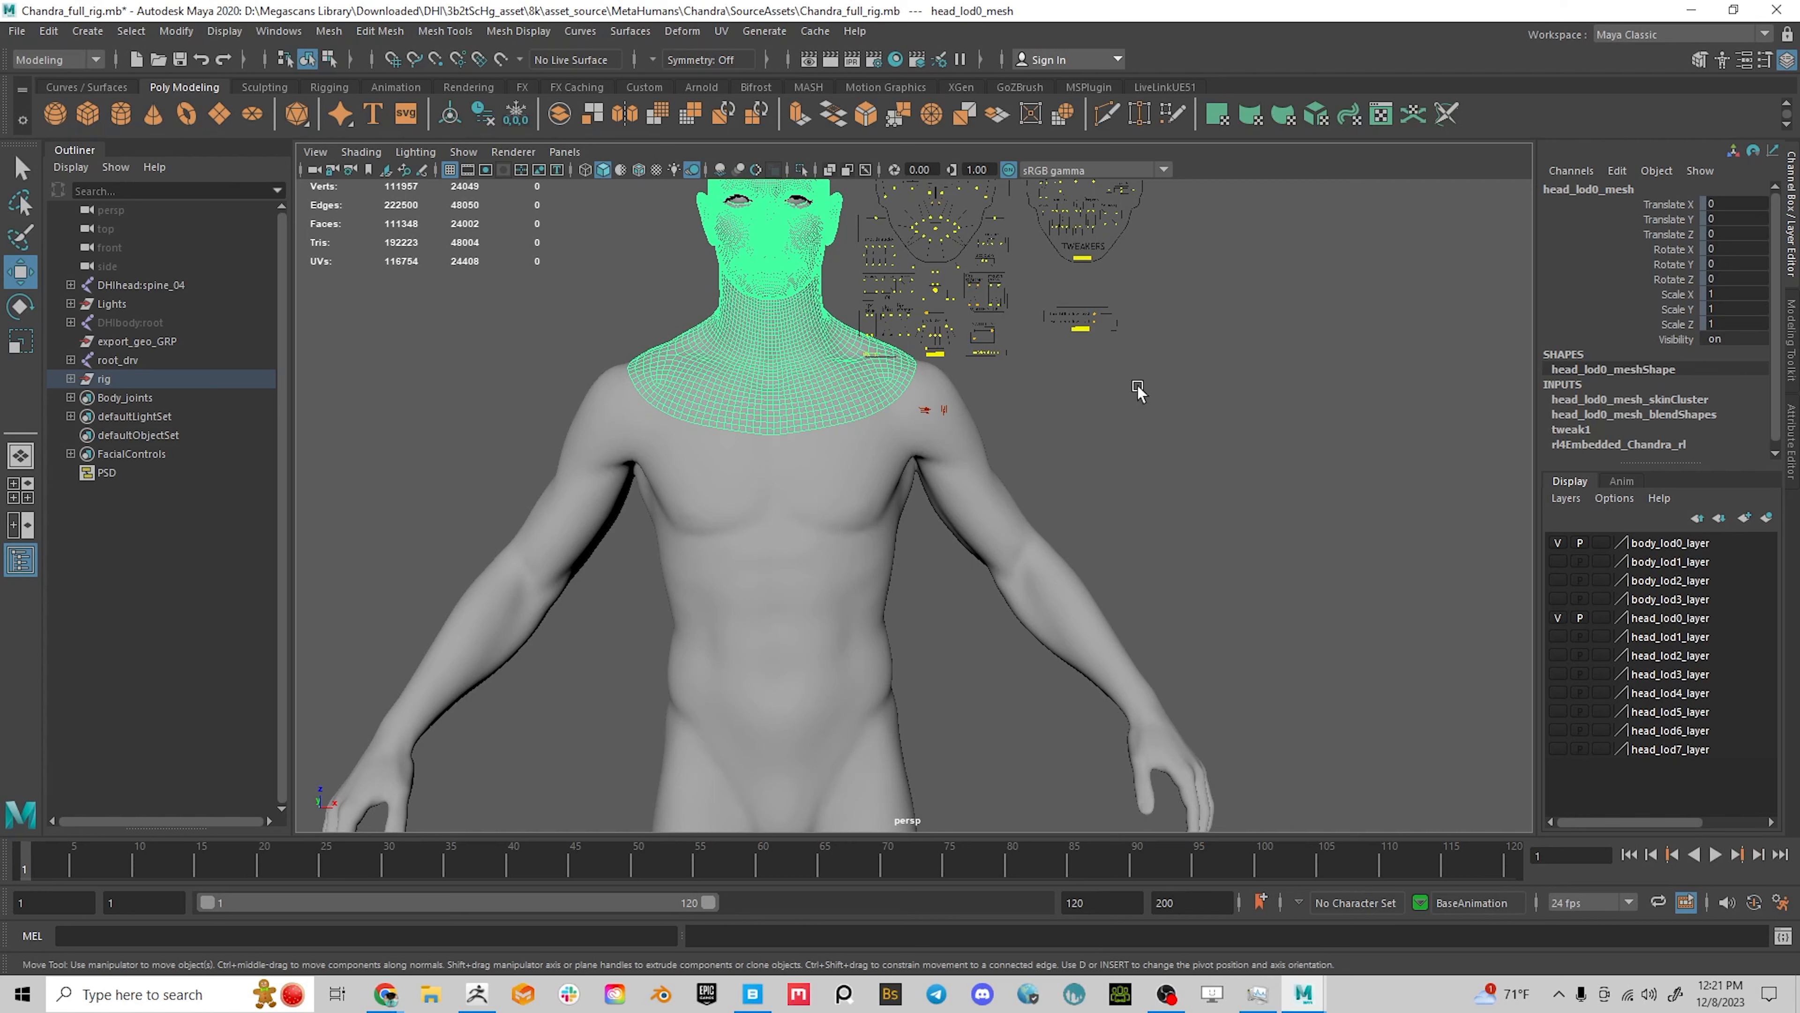
left_click_drag(845, 530, 976, 649, "alt")
left_click_drag(866, 644, 920, 631, "alt")
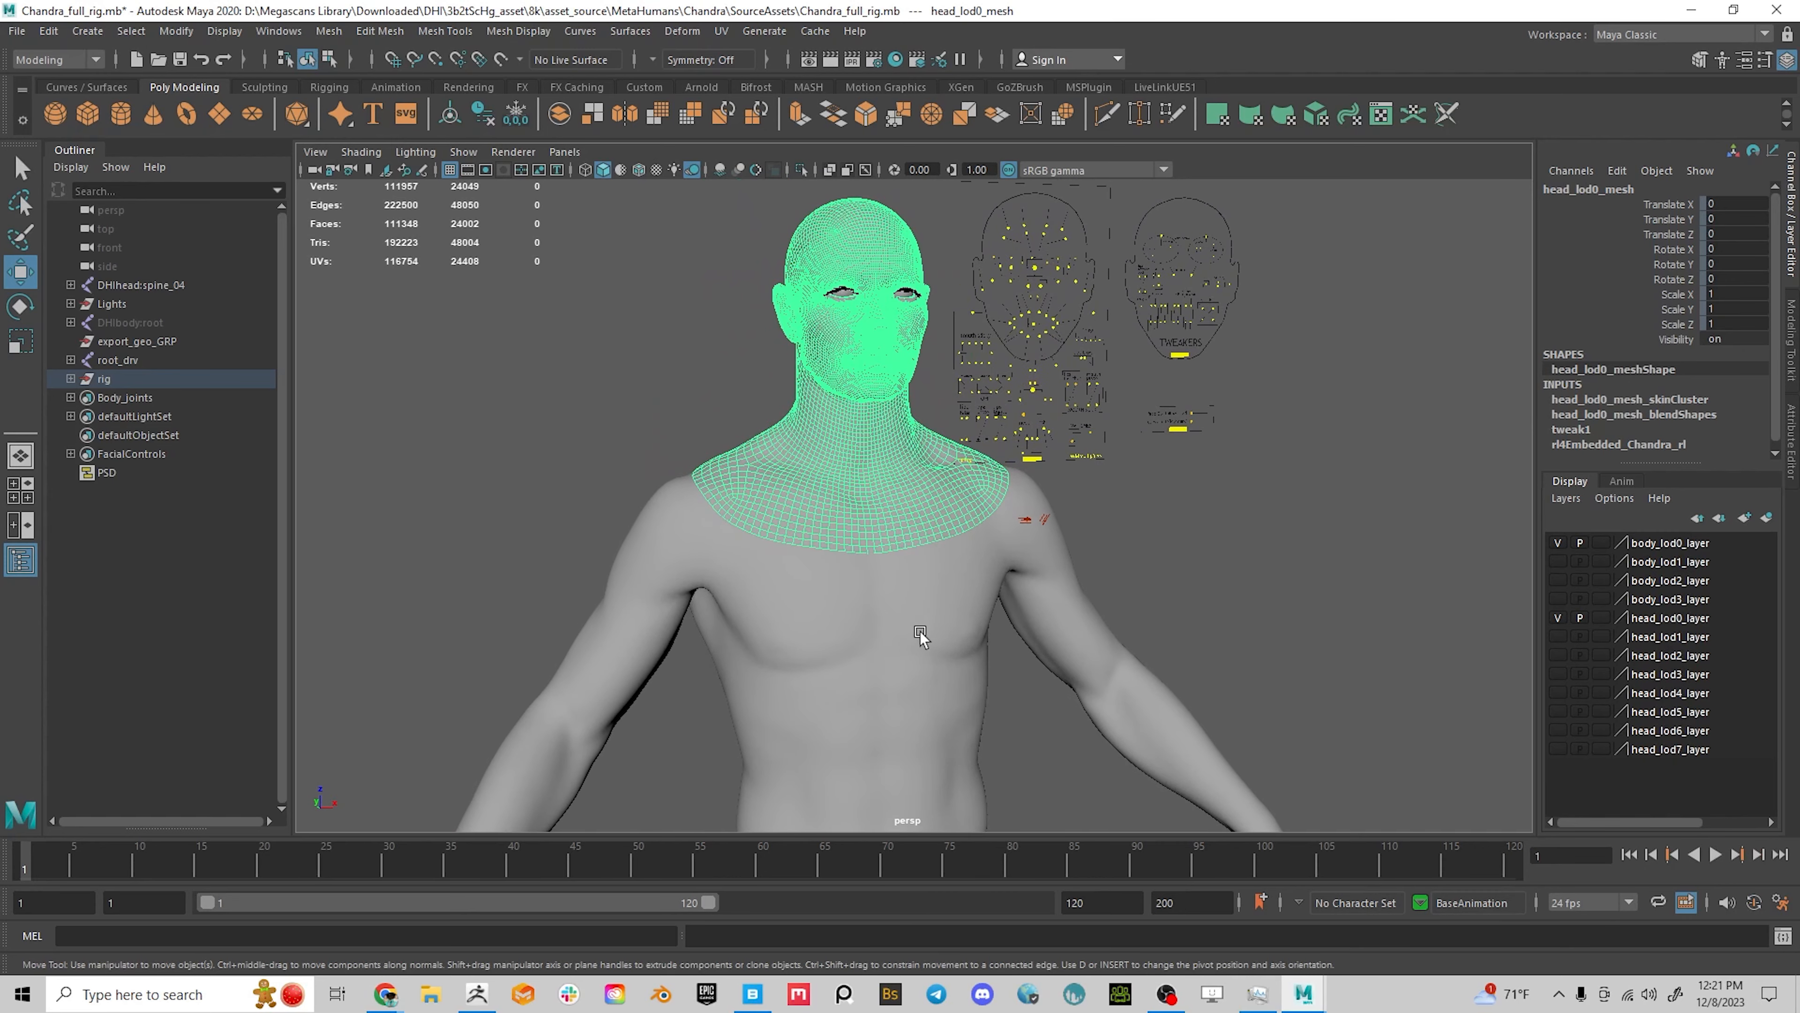
left_click(1343, 533)
left_click(869, 512)
left_click(1239, 516)
left_click_drag(609, 656, 1173, 470, "alt")
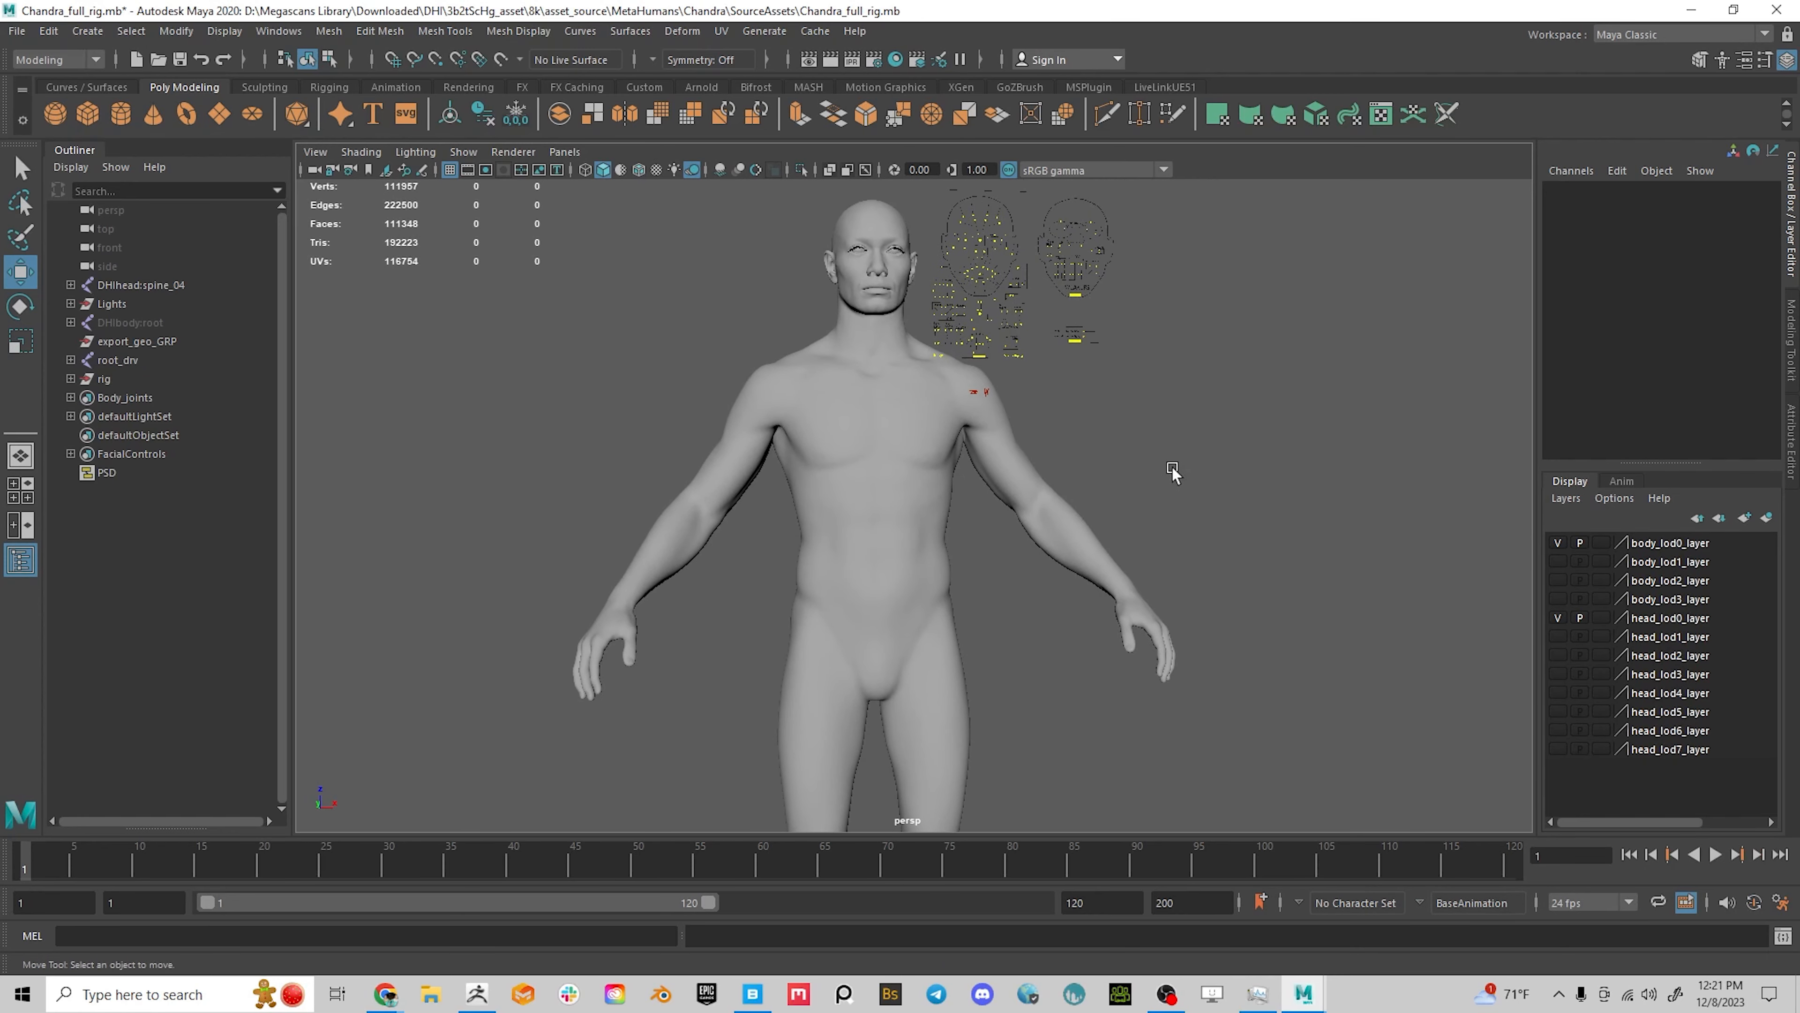
left_click_drag(1263, 433, 1249, 434, "alt")
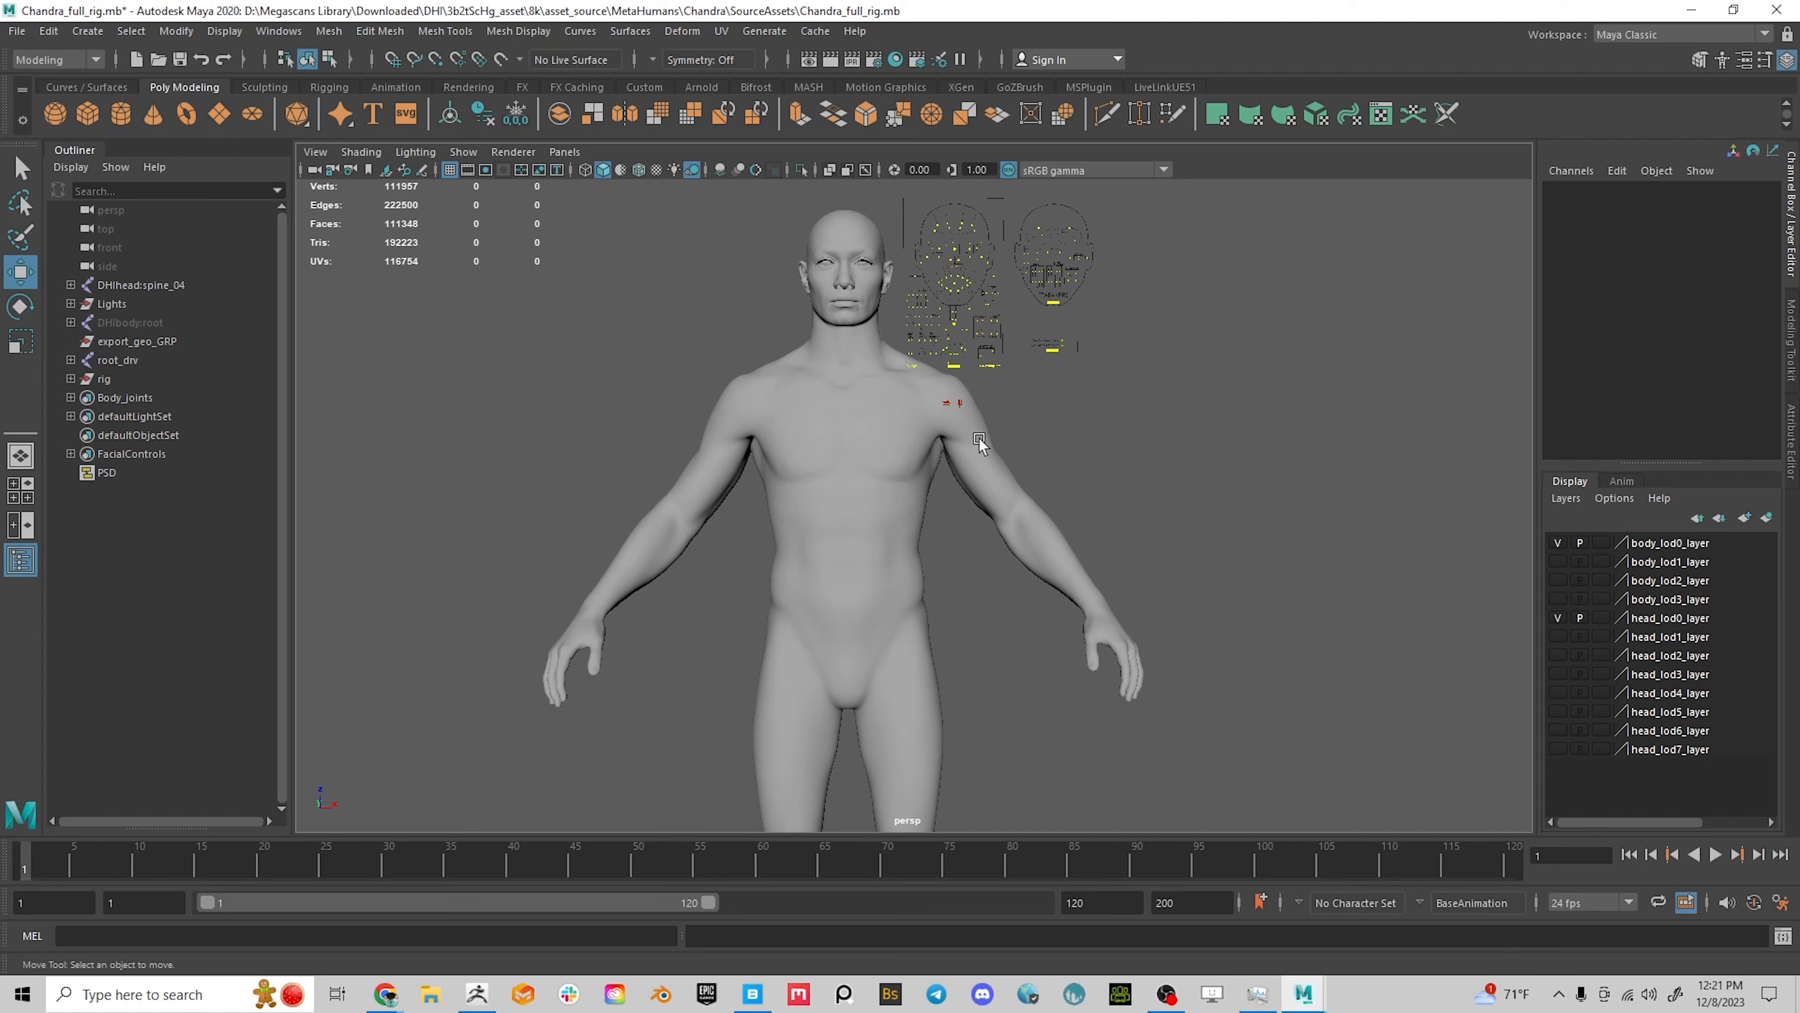
Alternate the selection between the head and body meshes to check the split, ending with the head mesh selected
left_click(852, 402)
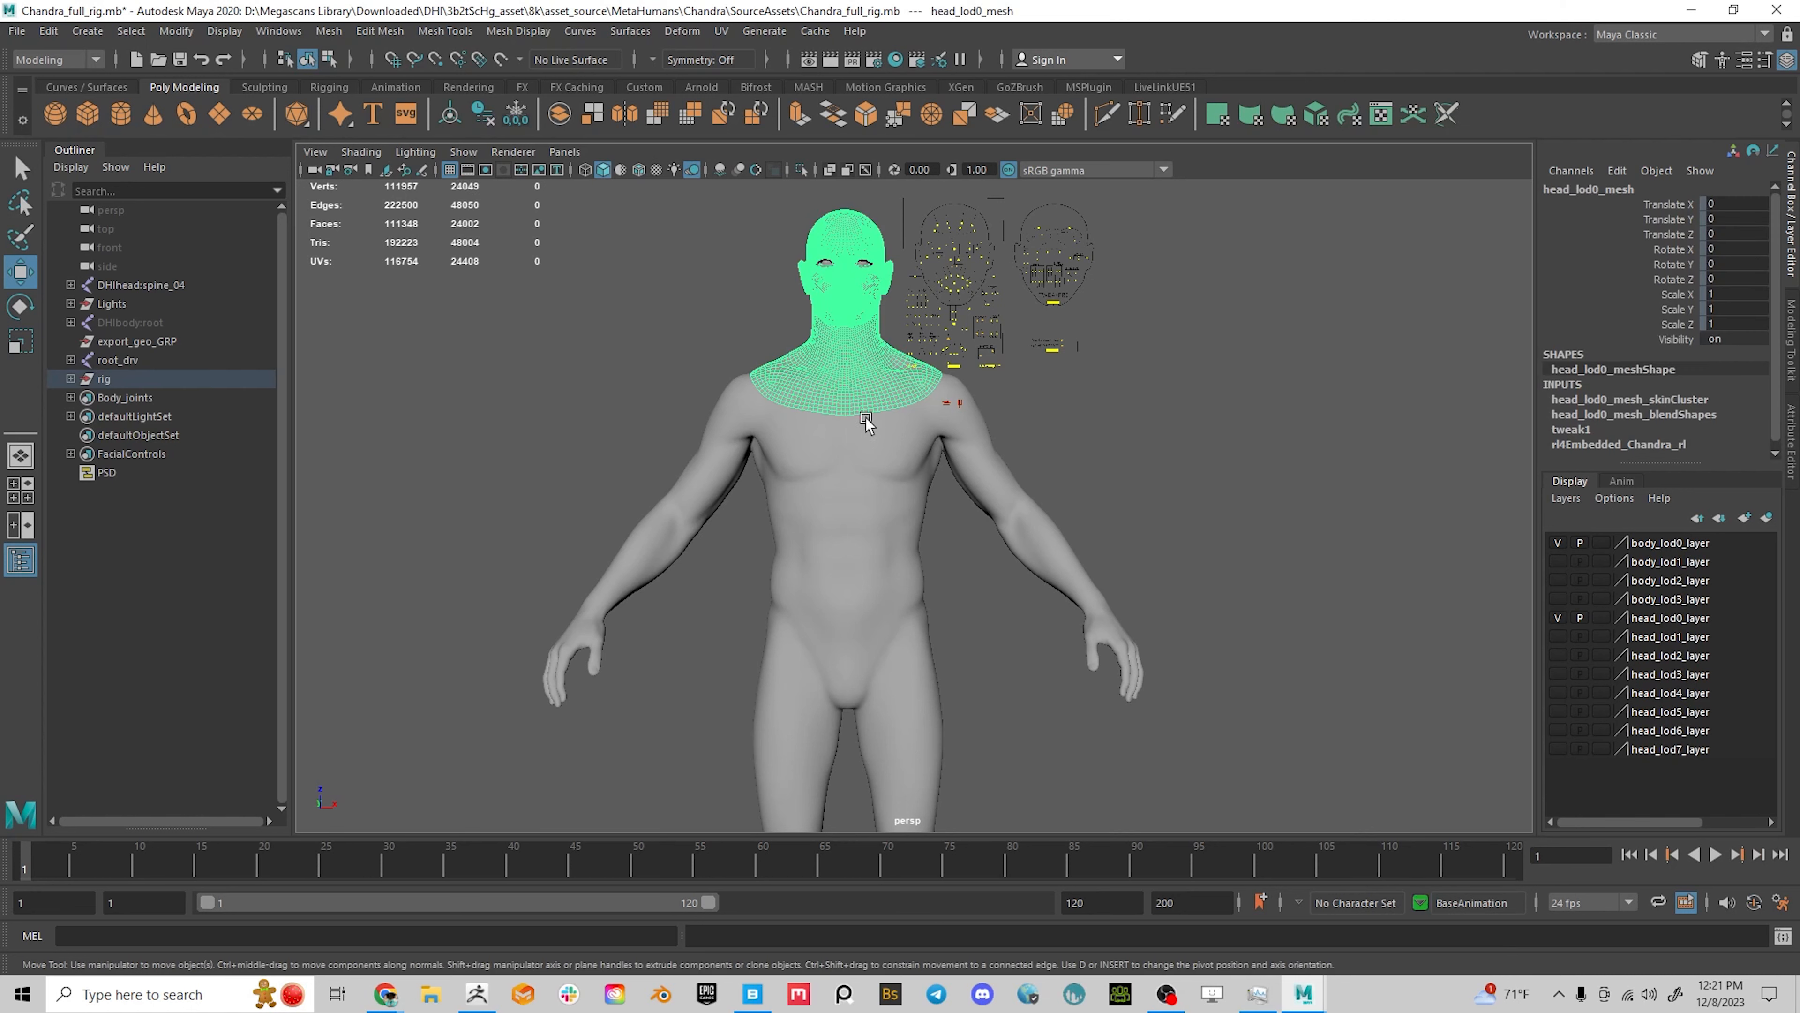
left_click(892, 488)
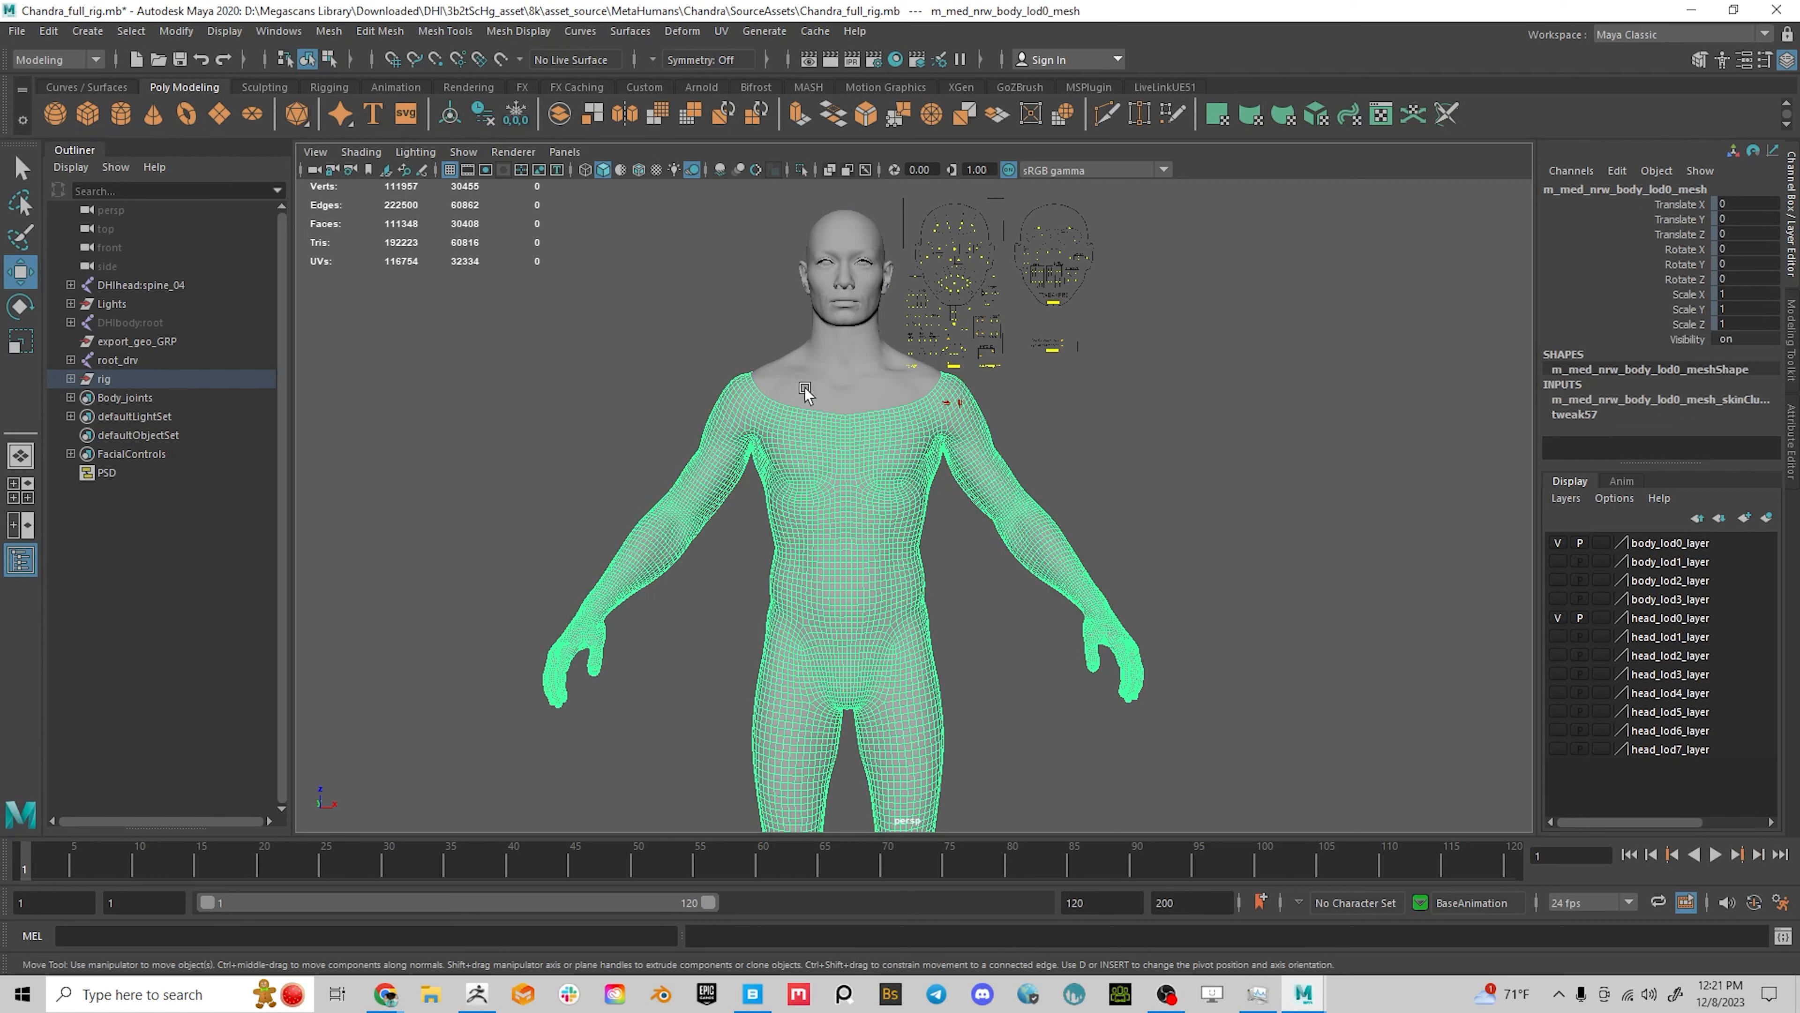
left_click(847, 400)
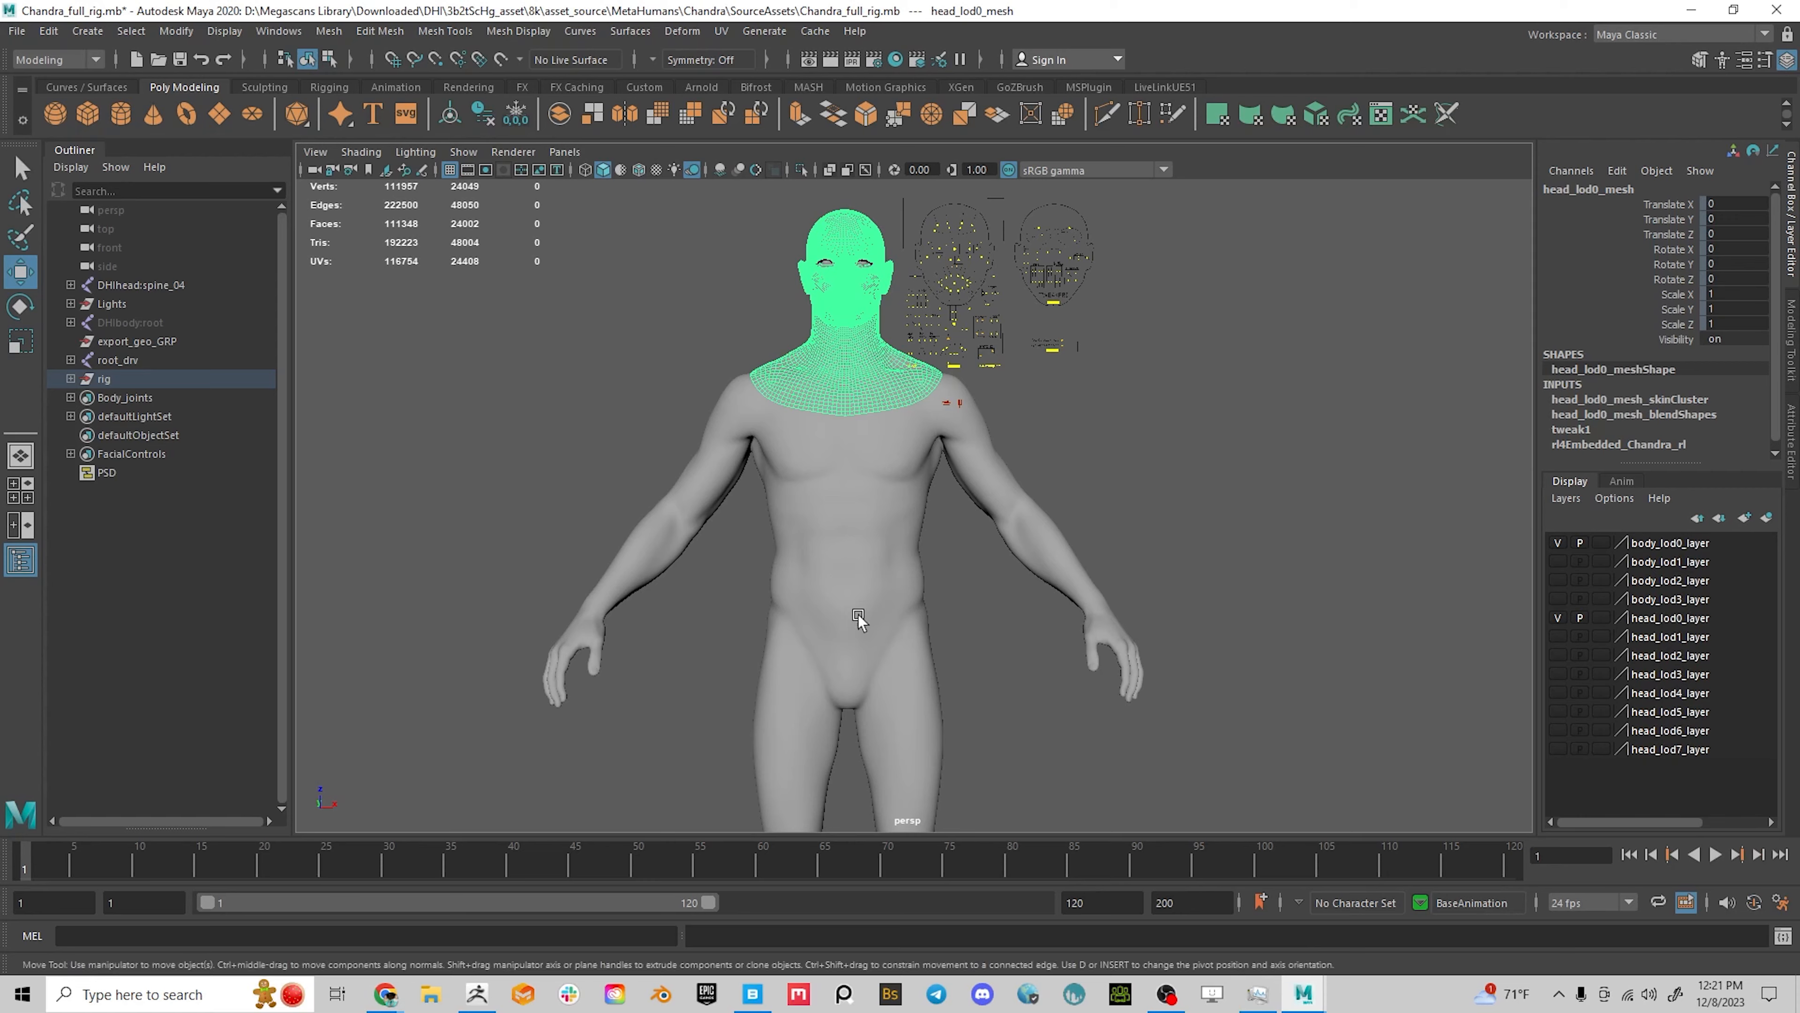
scroll(1147, 415, "up", 5)
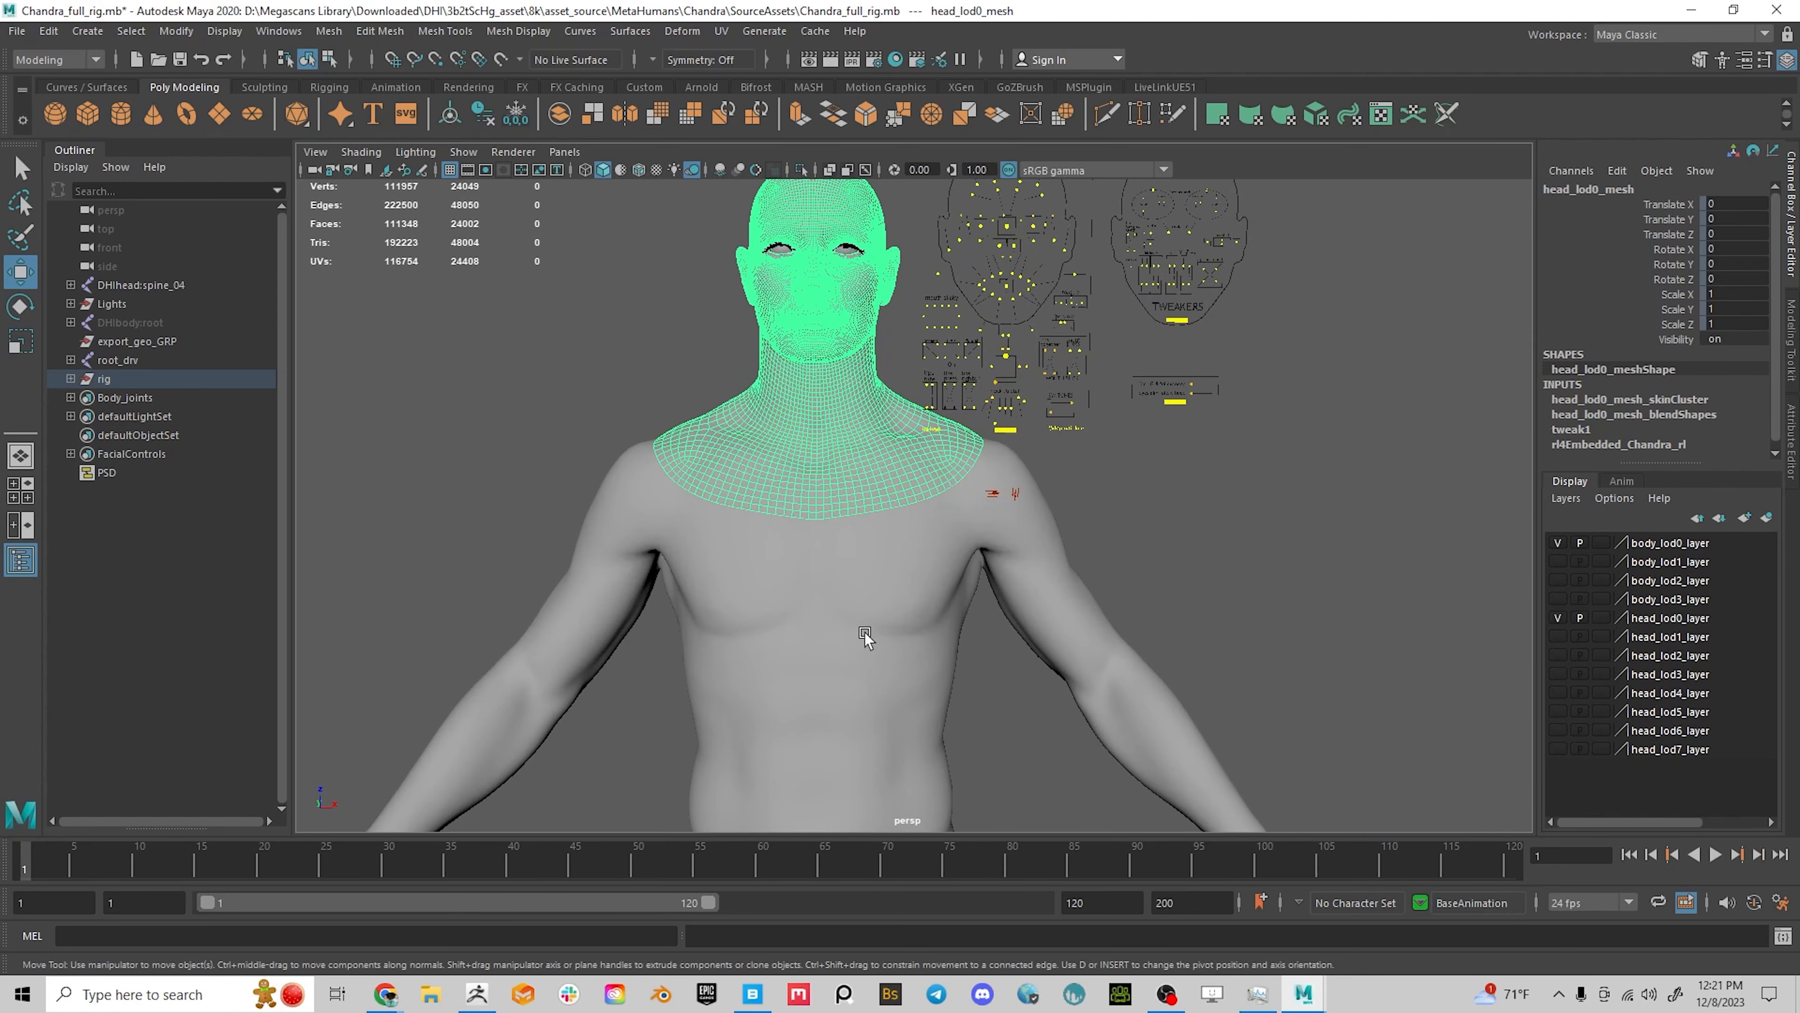
middle_click_drag(1177, 469, 1163, 423, "alt")
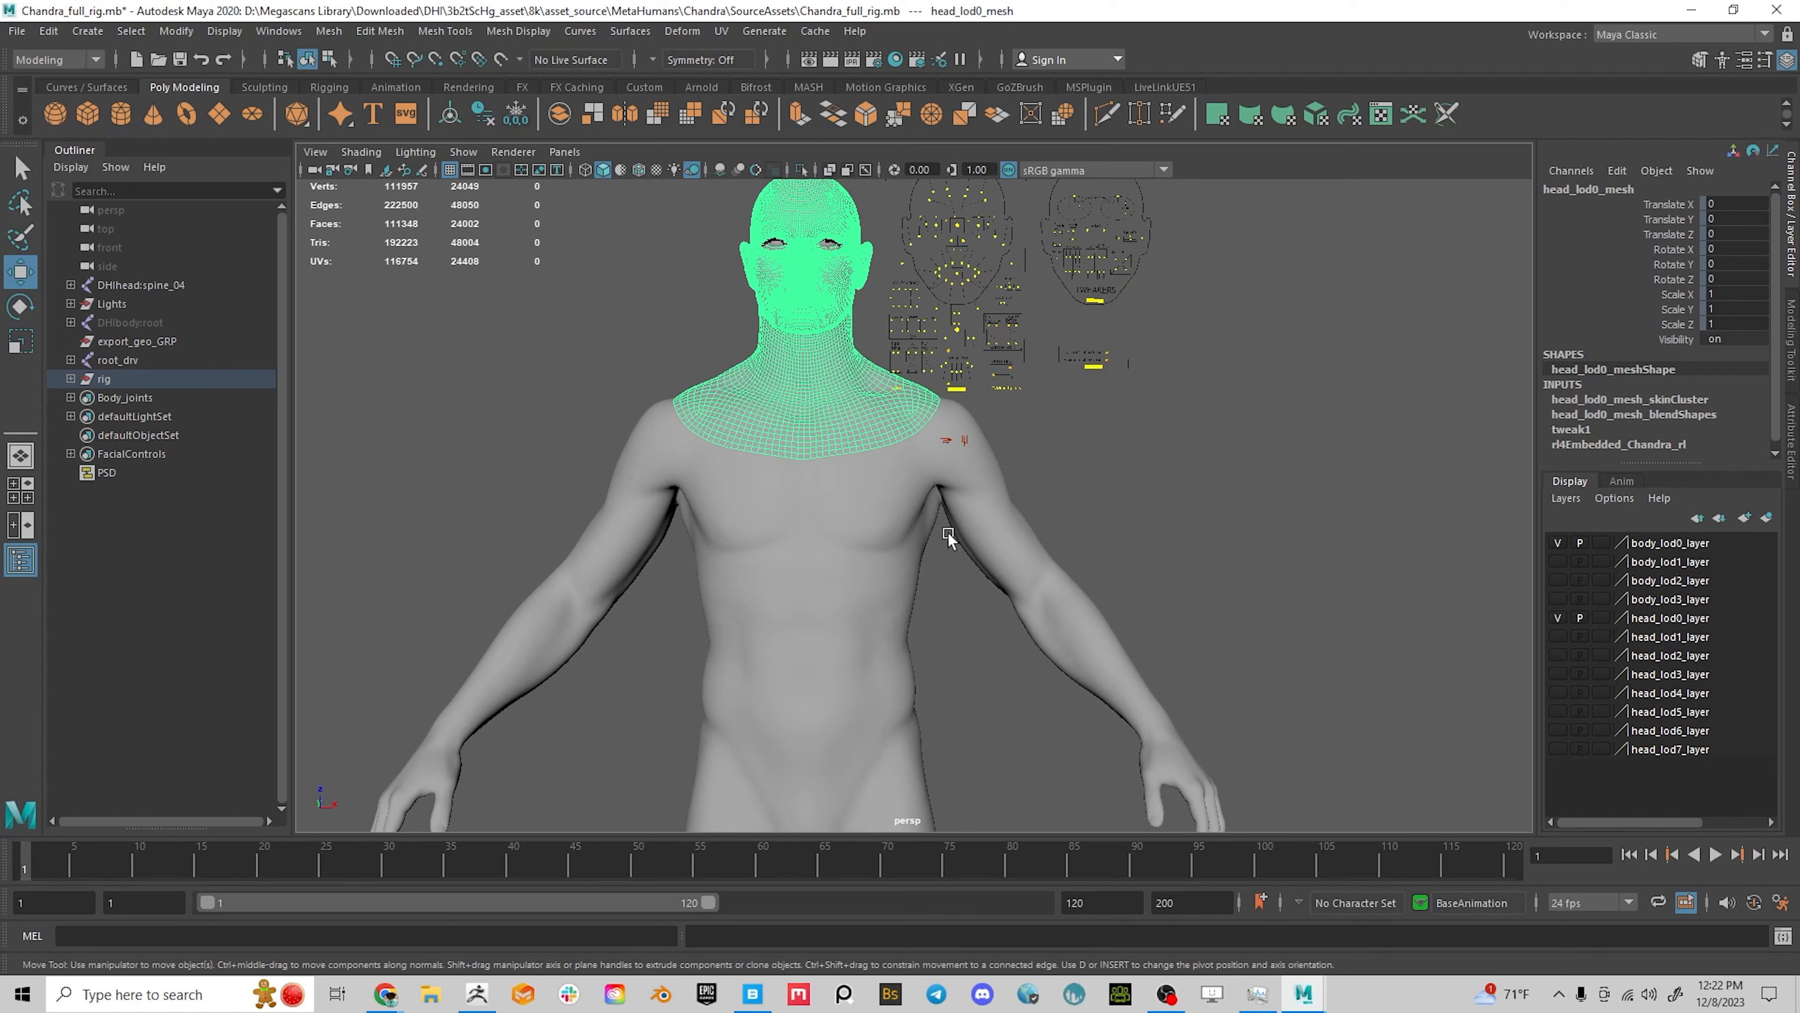
right_click_drag(1120, 486, 1093, 497, "alt")
middle_click_drag(1094, 495, 1087, 490, "alt")
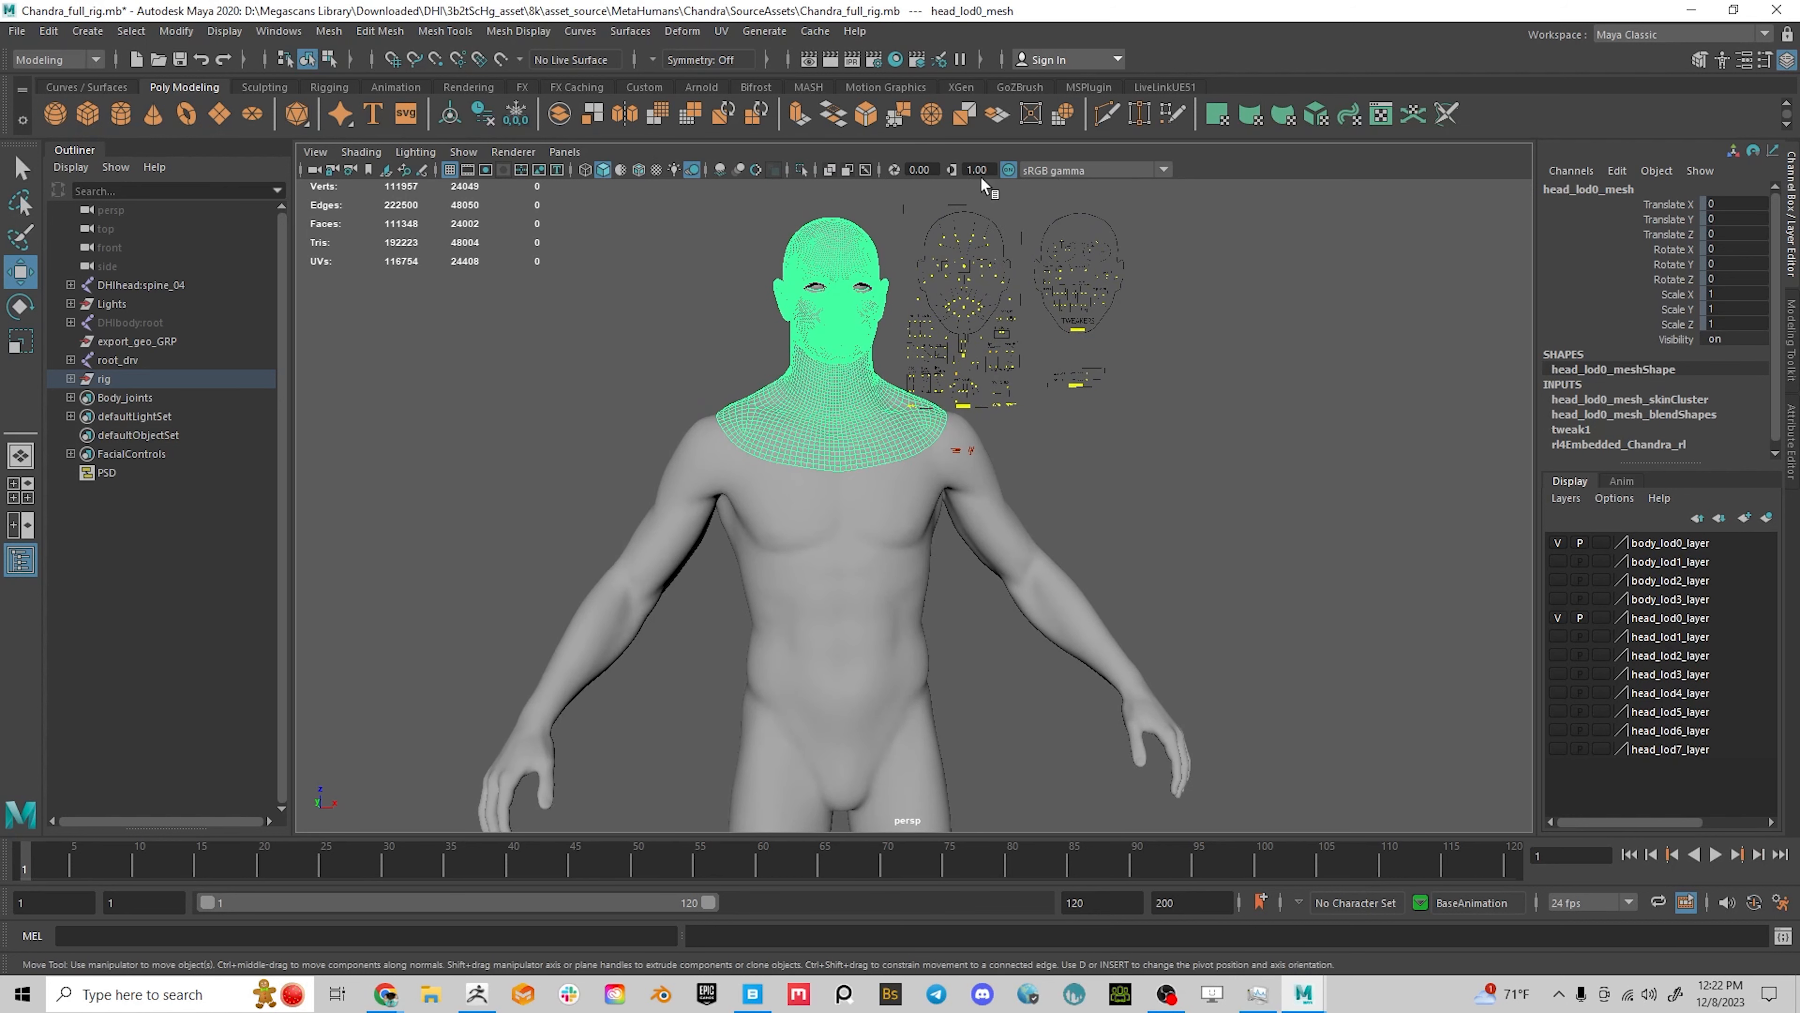
Open the UV Editor for the head mesh, place it beside the character and frame the face UV layout
left_click(730, 31)
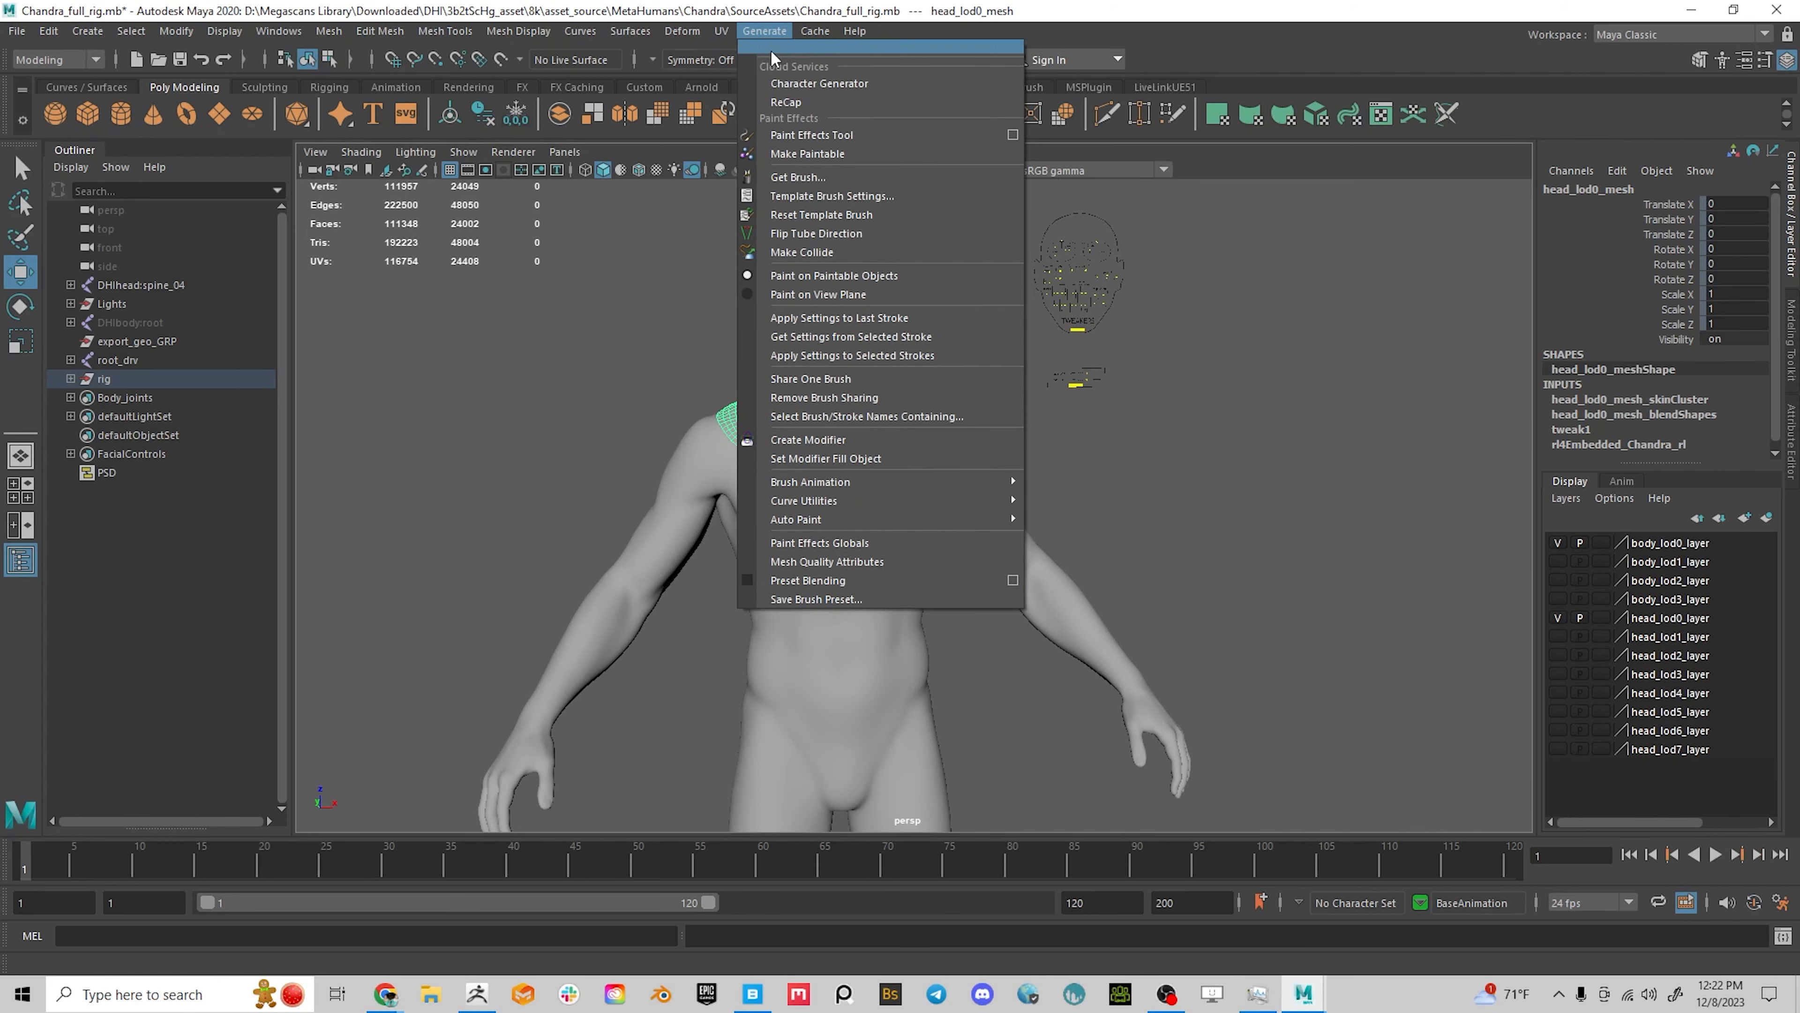
left_click(773, 66)
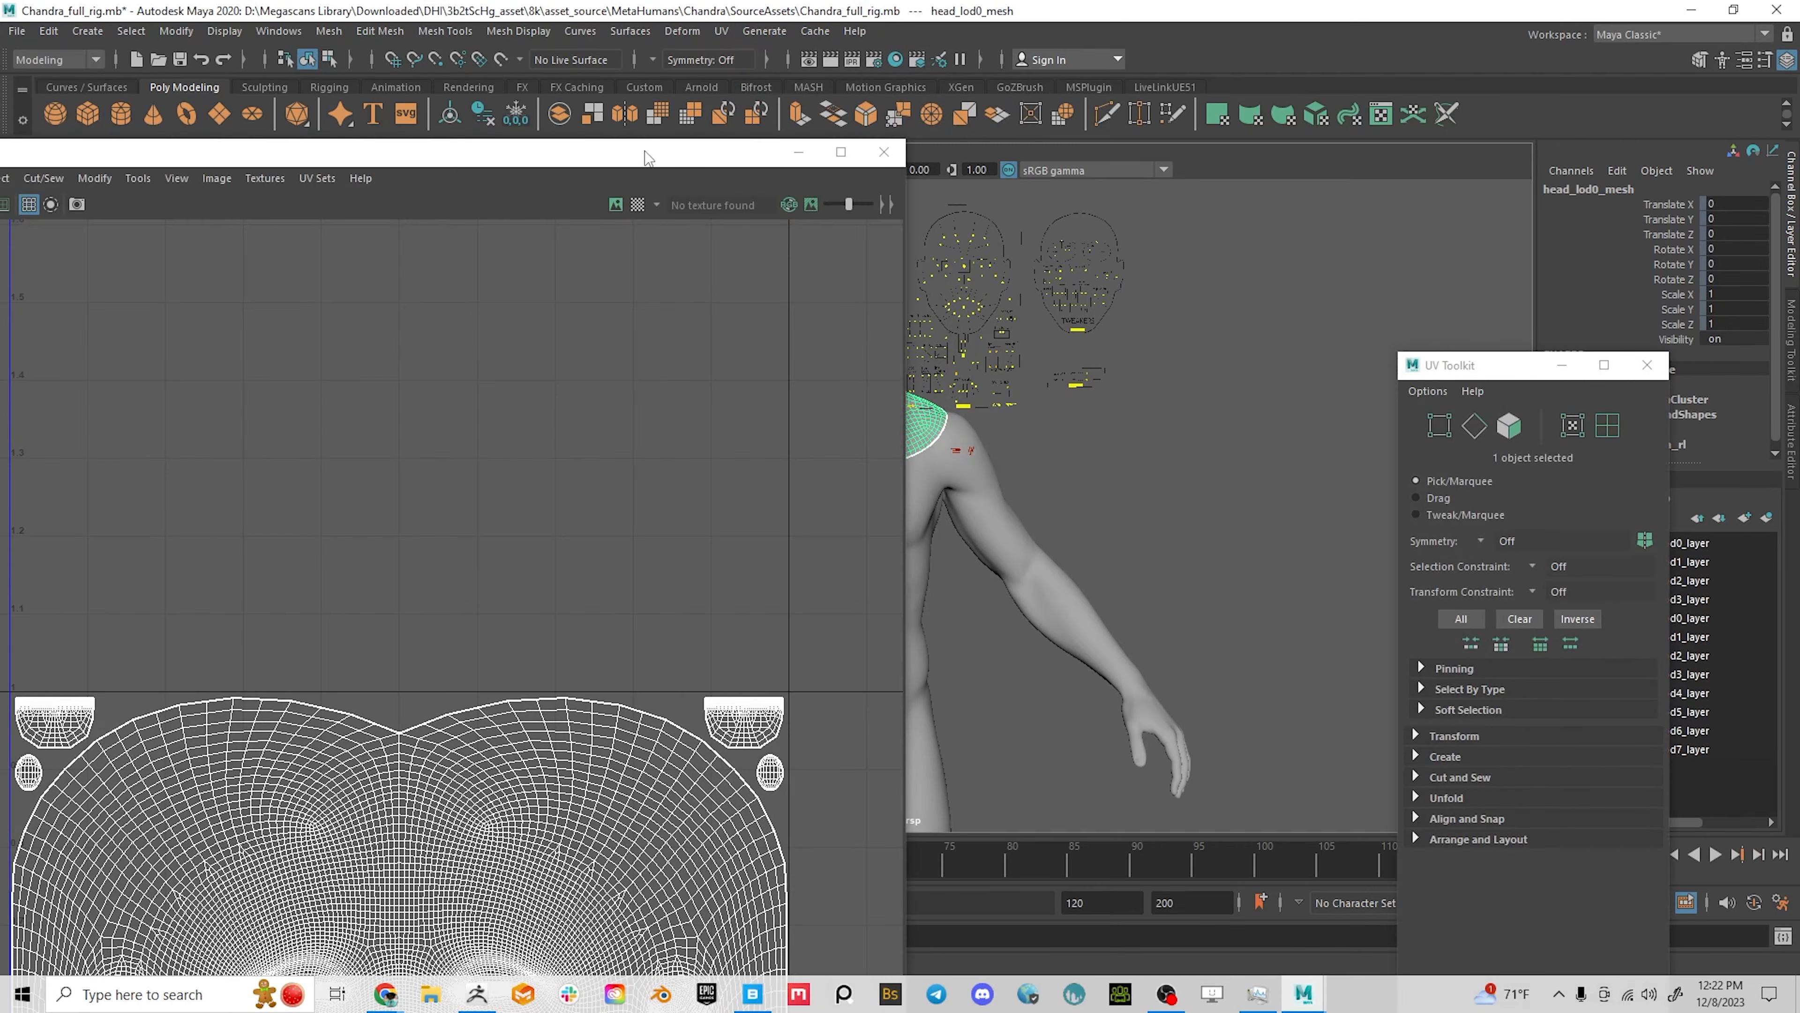
left_click_drag(763, 152, 1619, 98)
scroll(1416, 573, "down", 2)
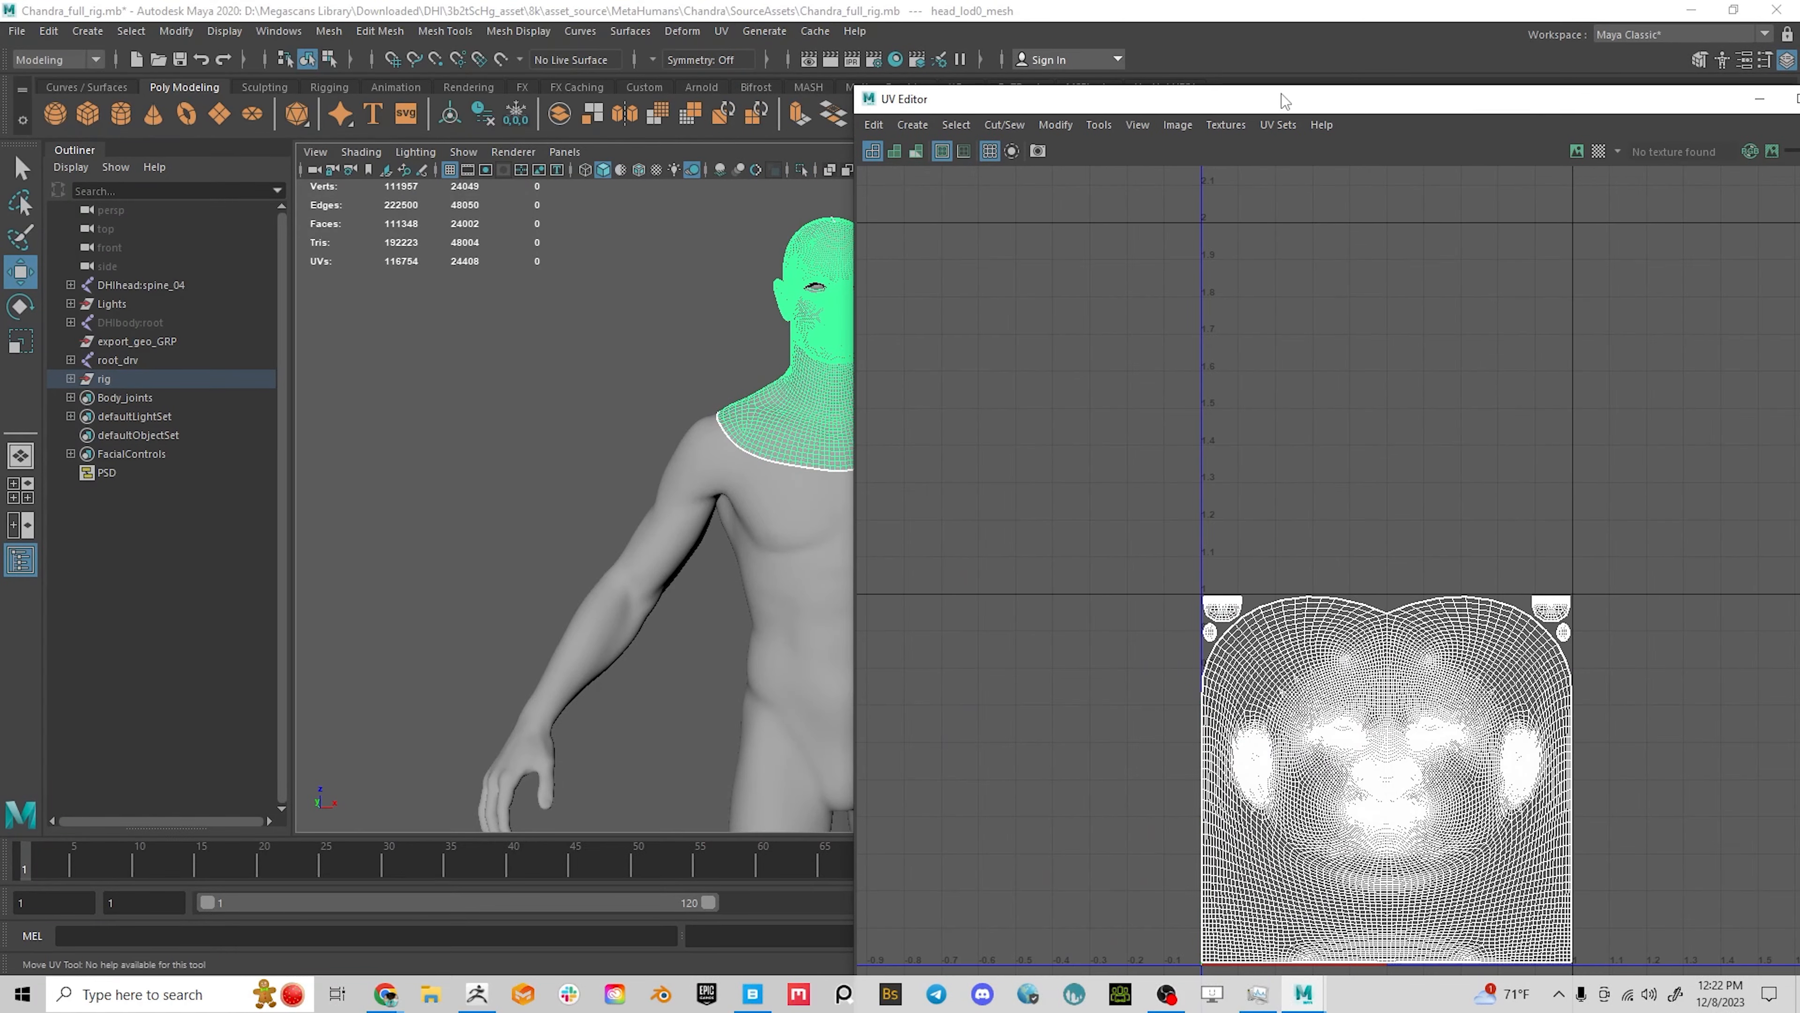
left_click_drag(904, 98, 1197, 63)
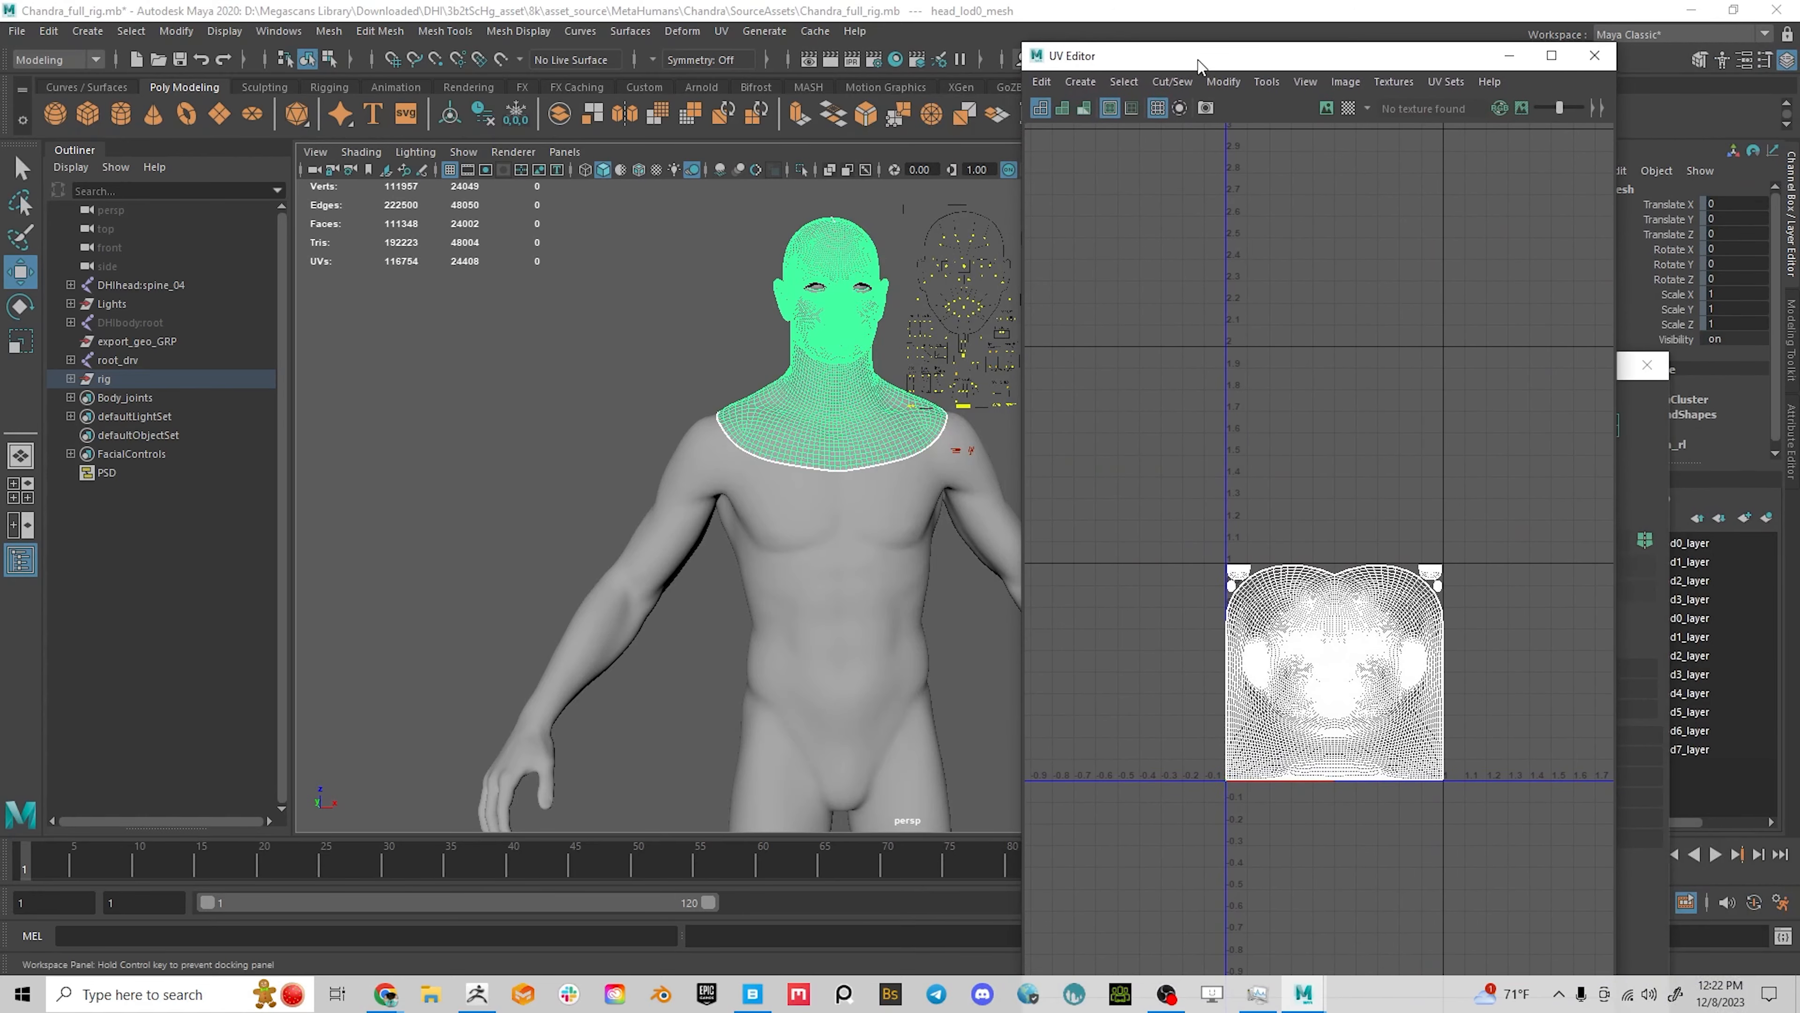
scroll(1281, 556, "up", 5)
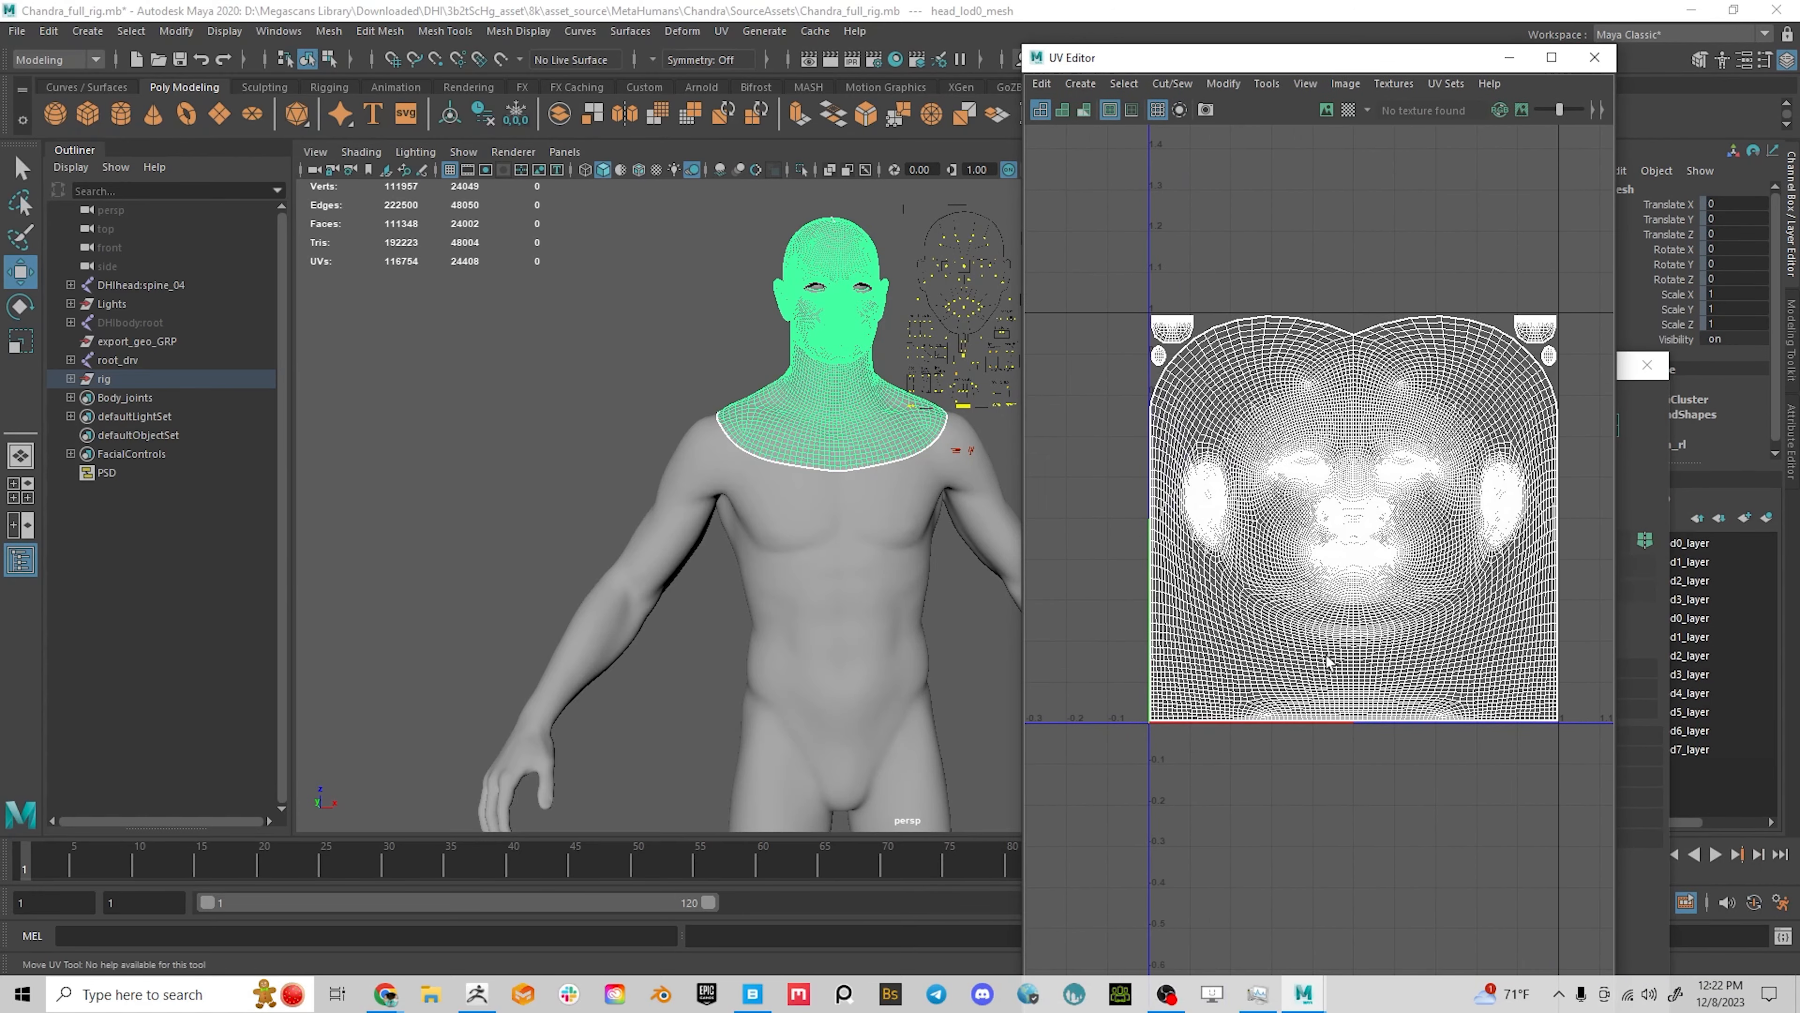
Display the body mesh's UV layout, then add the head mesh to the selection to show both layouts together
left_click(847, 564)
scroll(1354, 517, "down", 5)
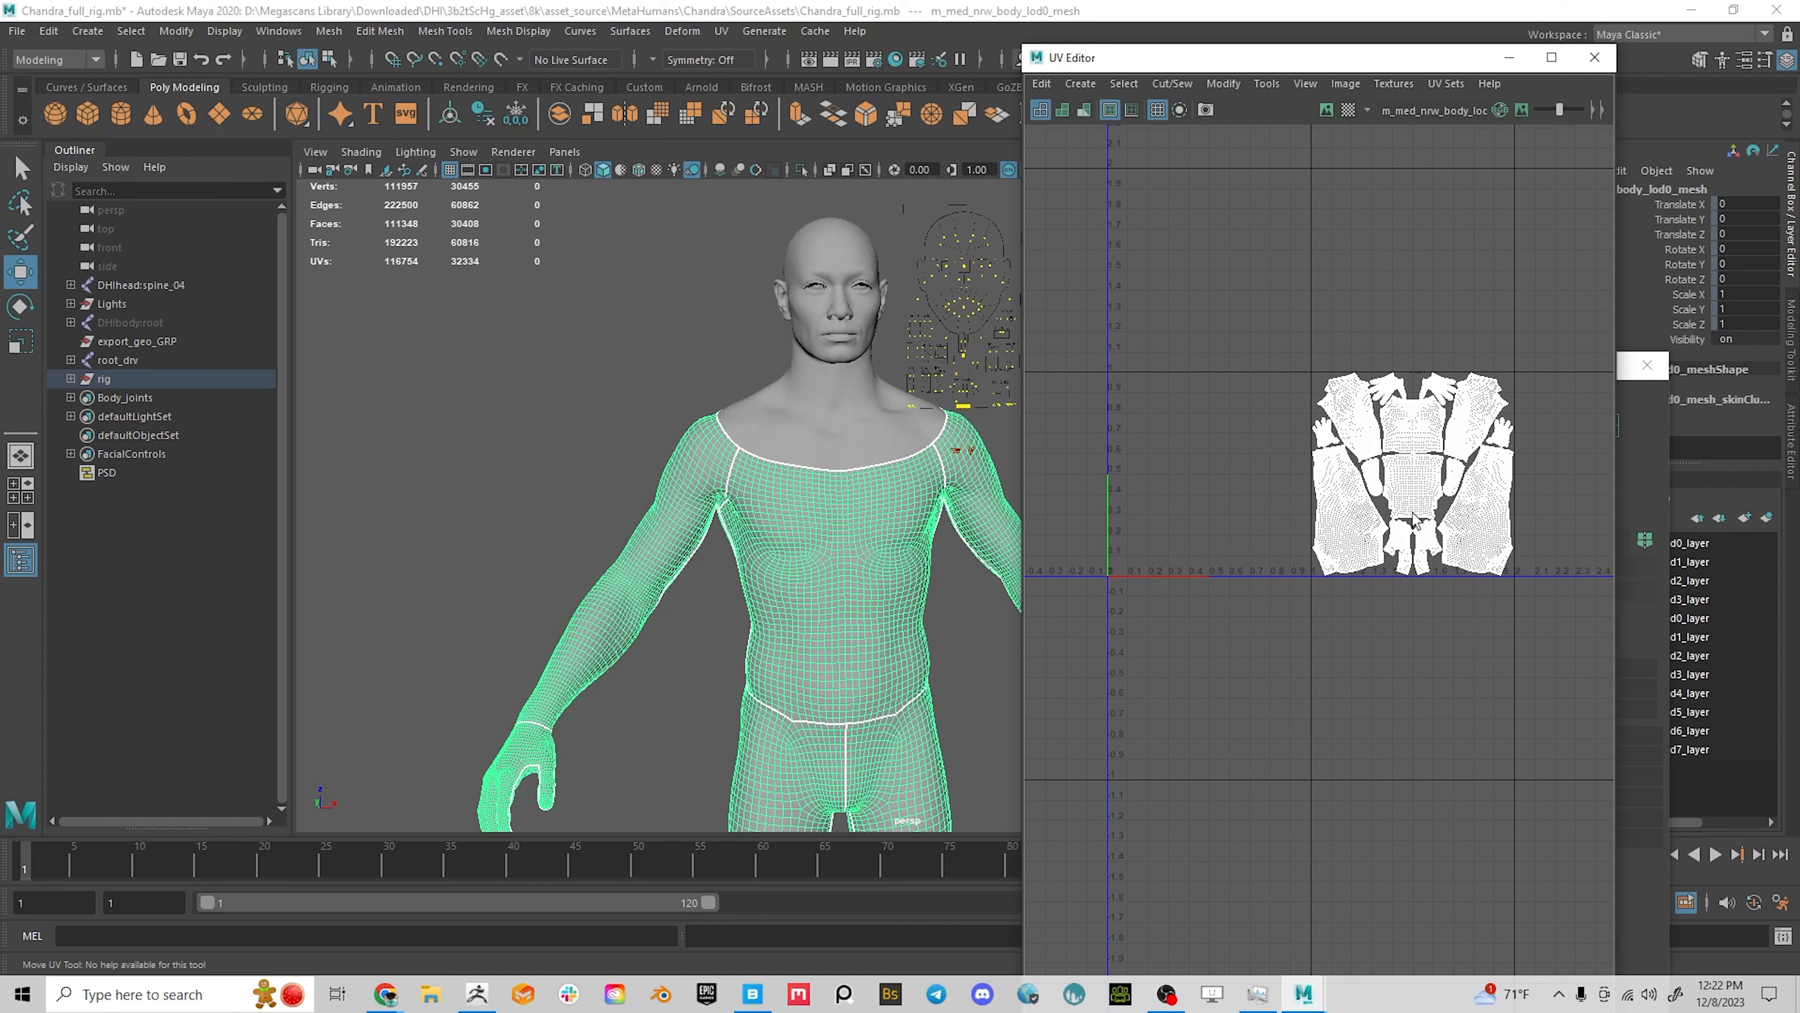
left_click(854, 443)
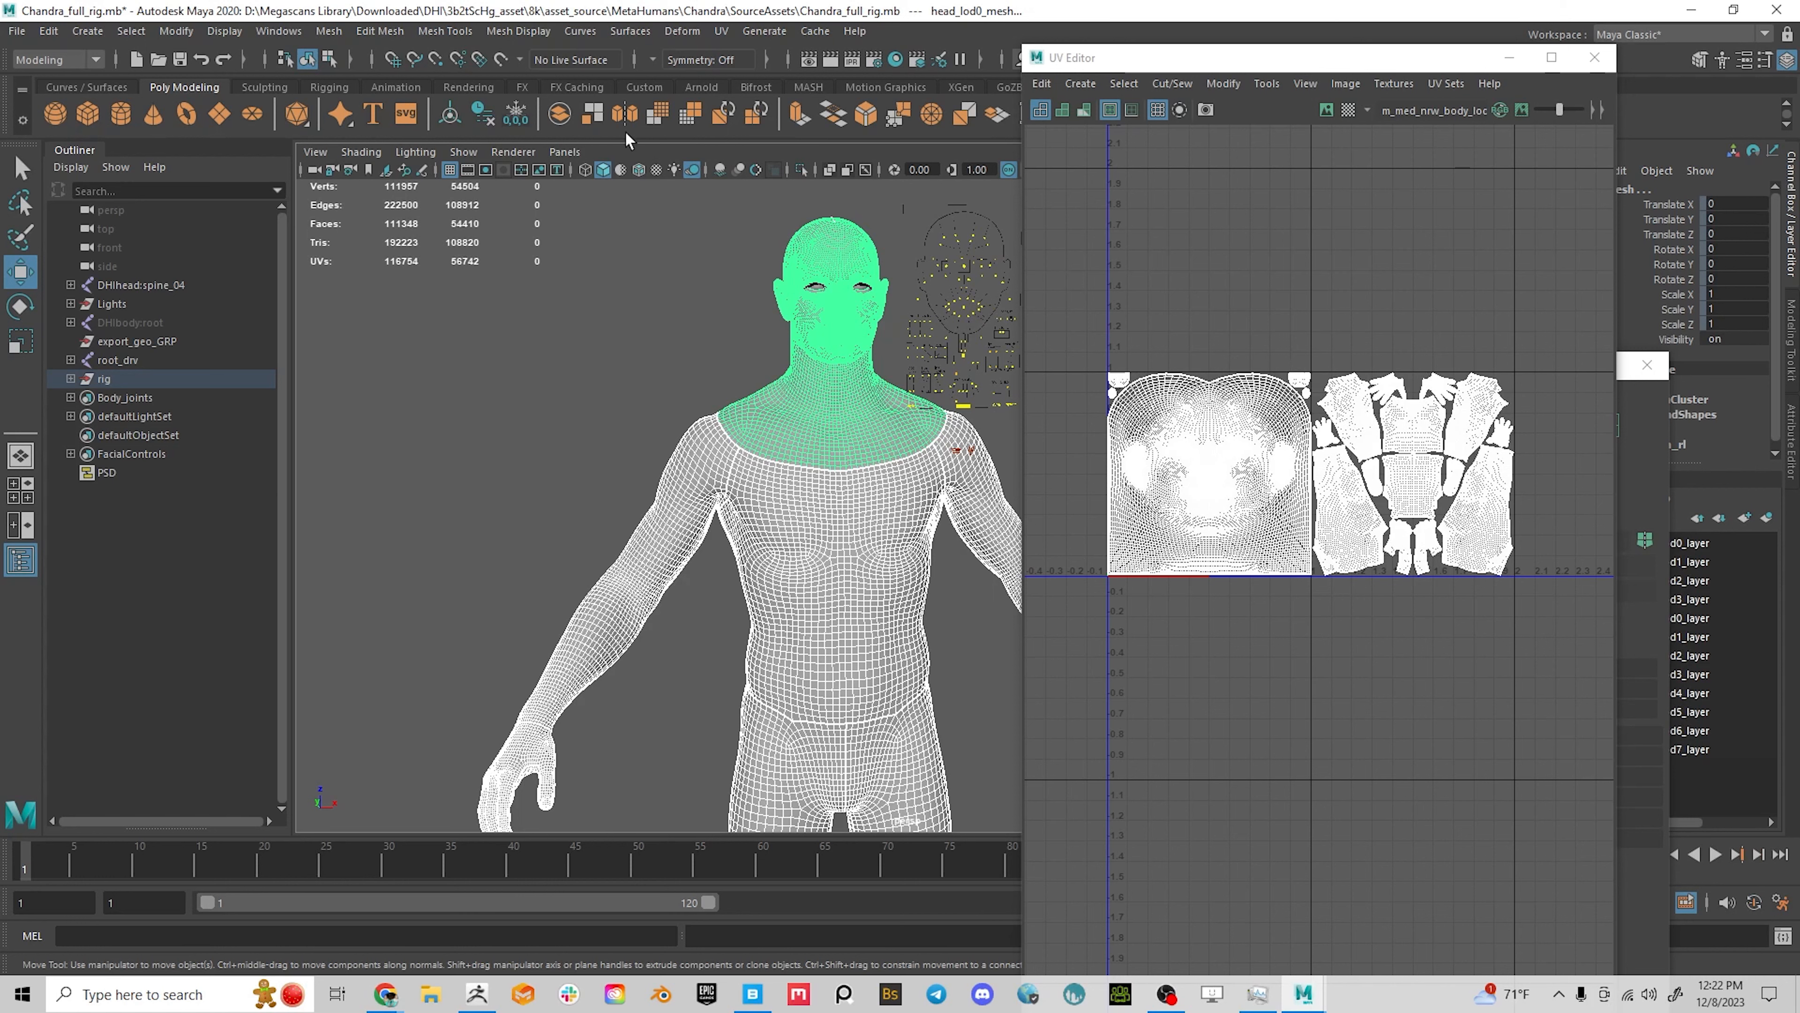
Try to combine the selected head and body meshes into one object, then undo the combine
left_click(590, 117)
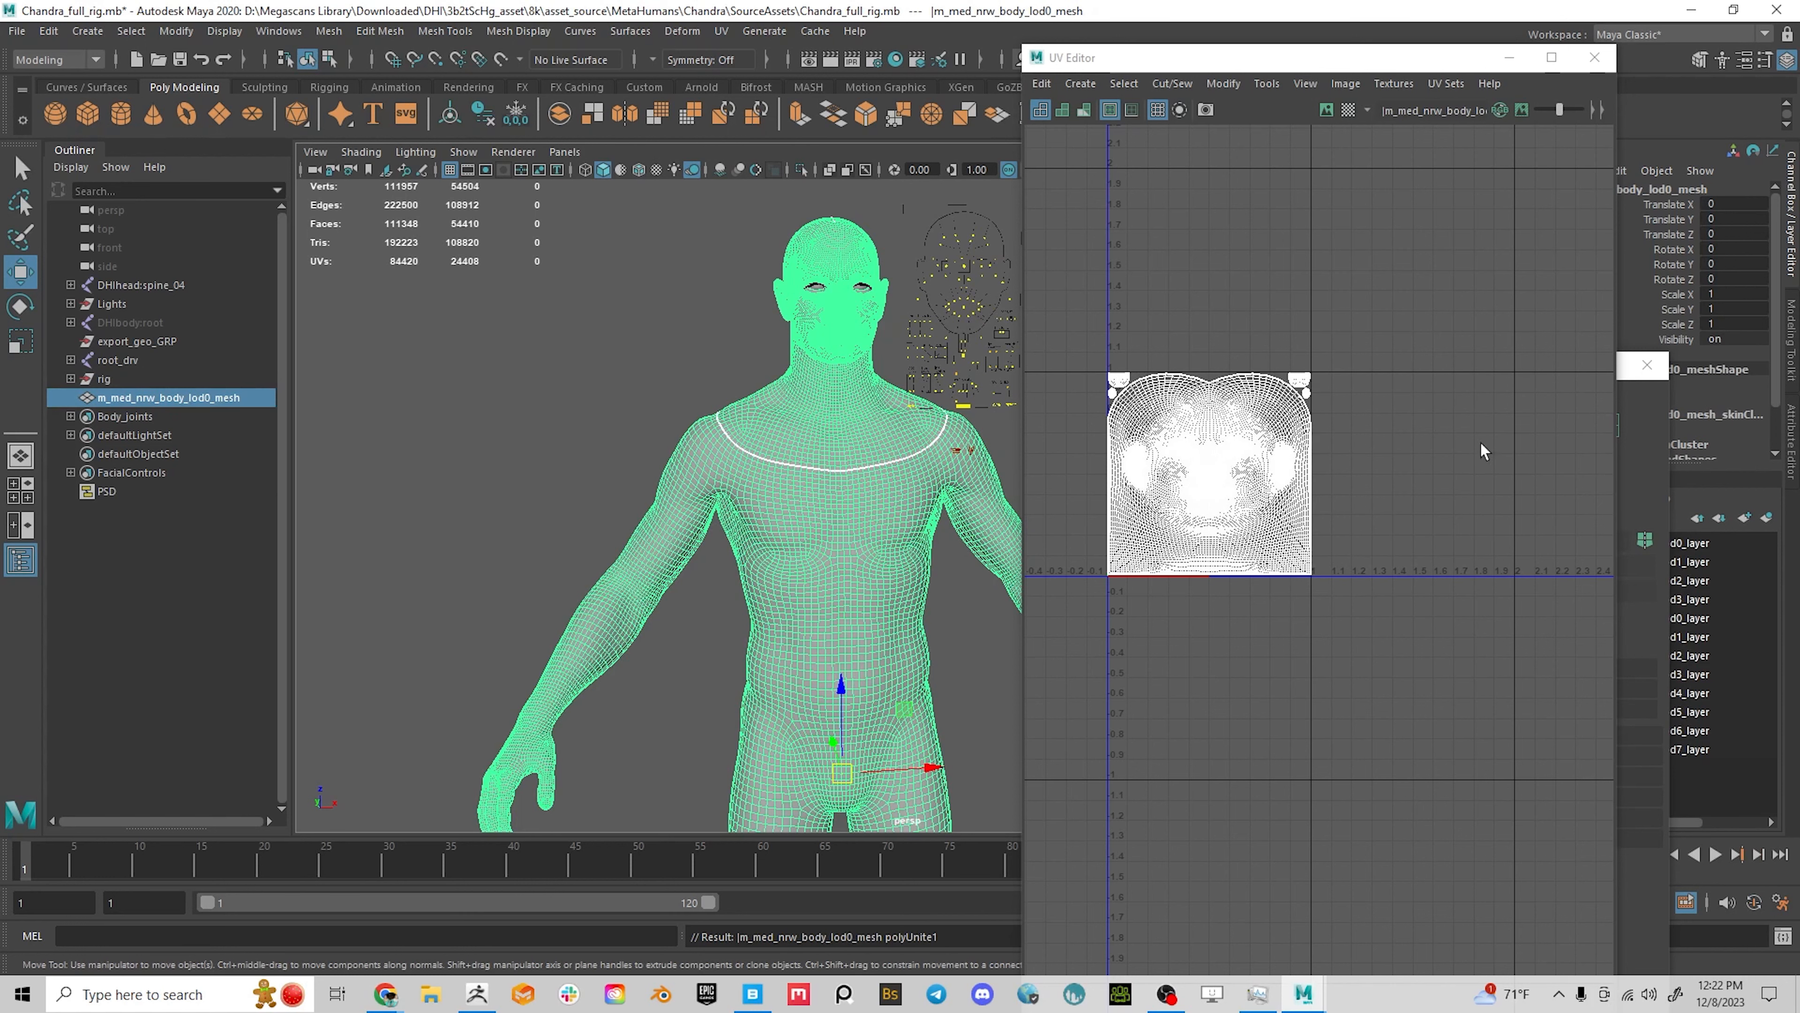
key("ctrl+z")
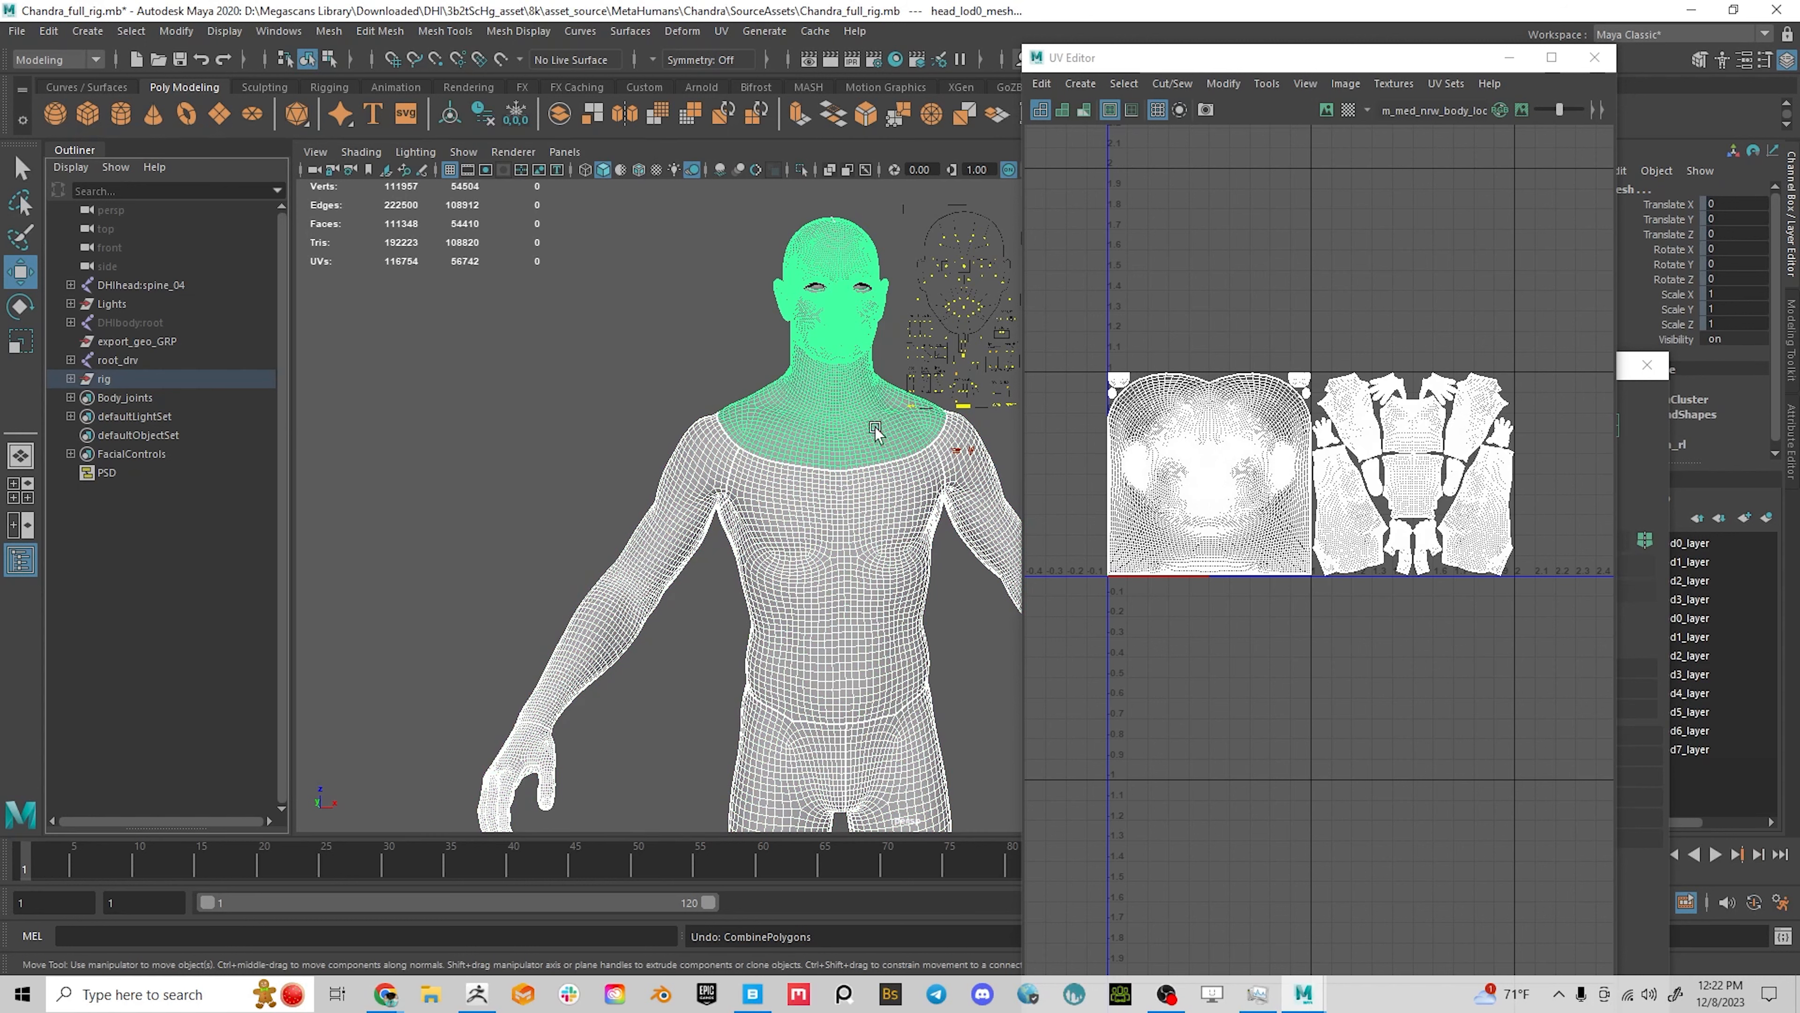
middle_click_drag(874, 429, 834, 425, "alt")
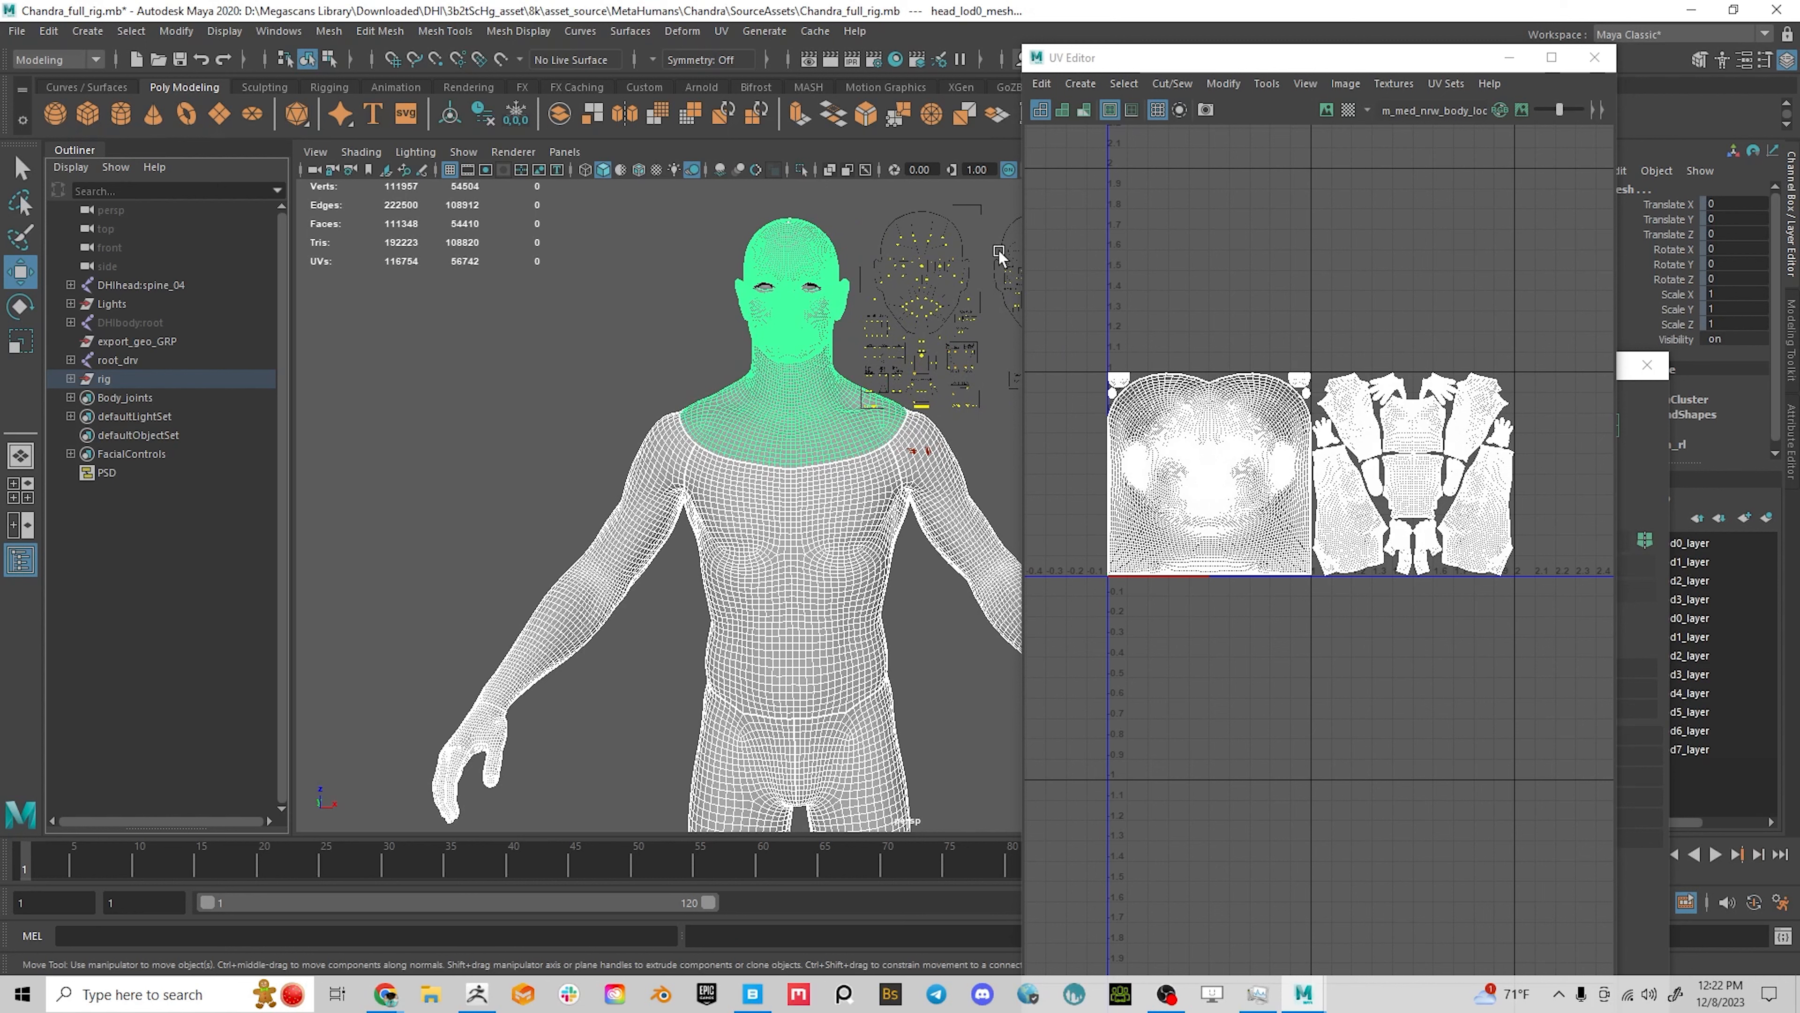
Open the UV Set Editor and select only the head mesh to check its UV set
left_click(722, 32)
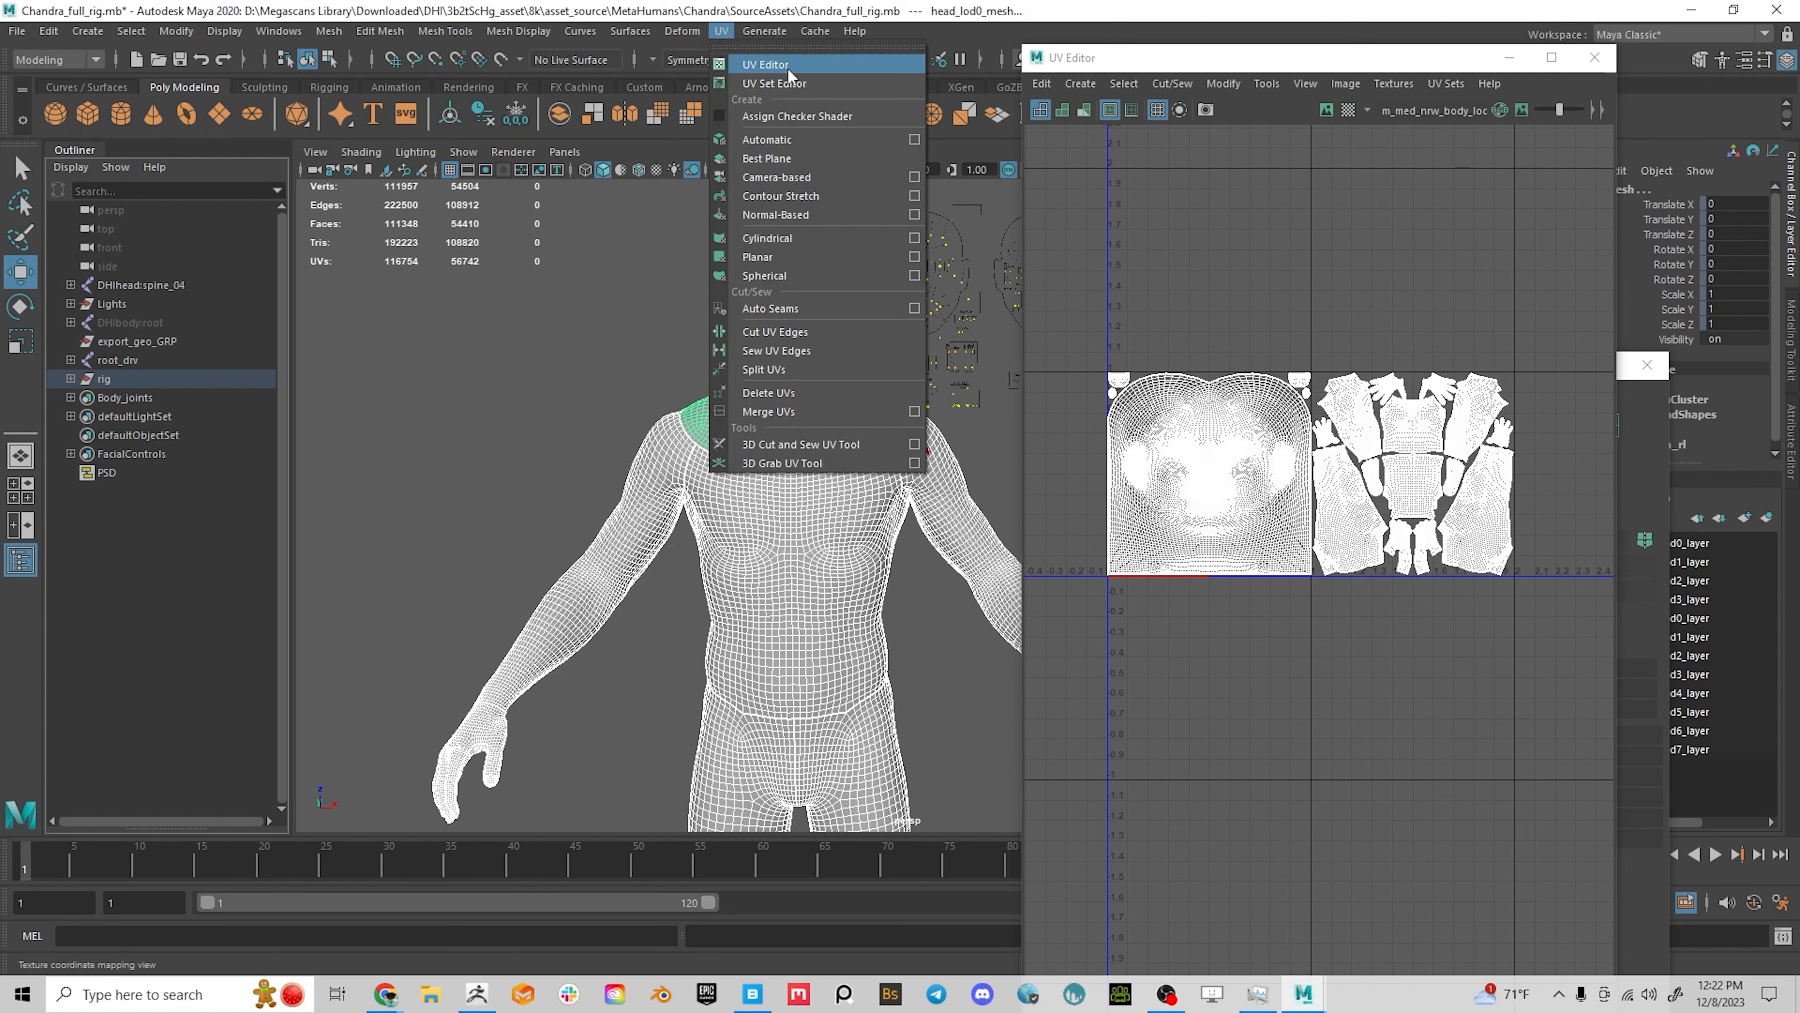
left_click(754, 62)
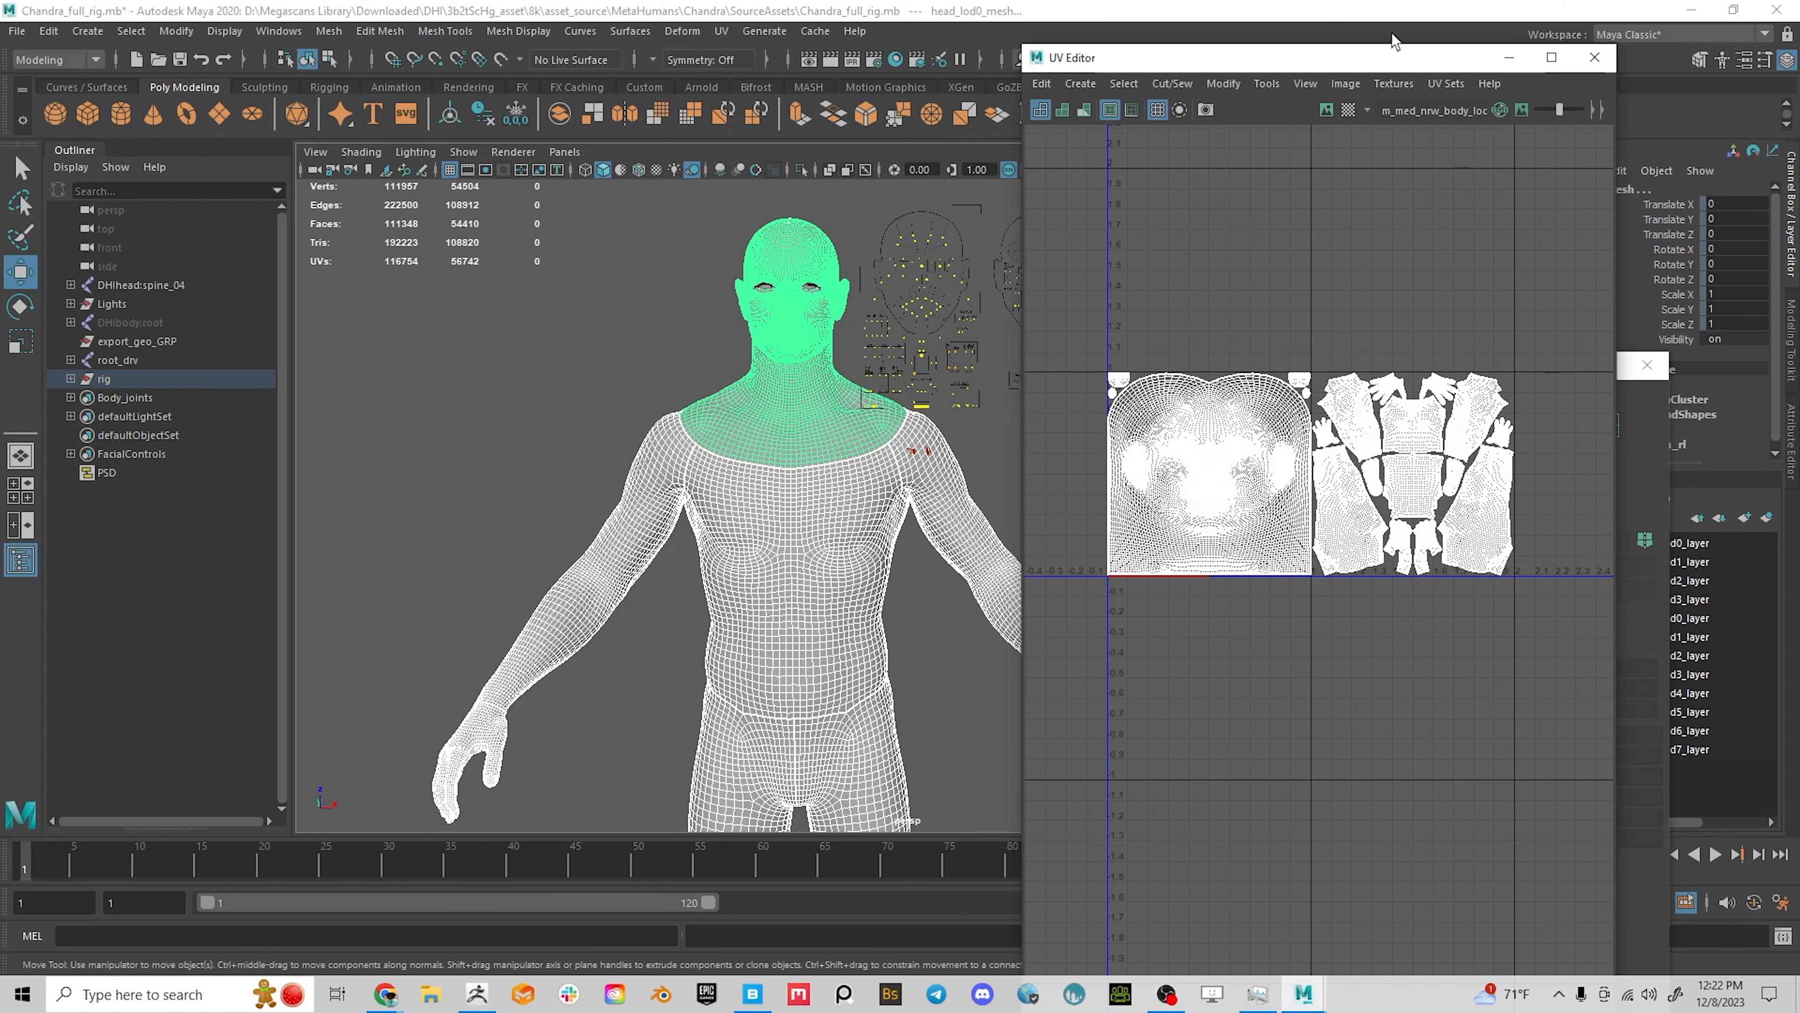
left_click(721, 32)
left_click(762, 83)
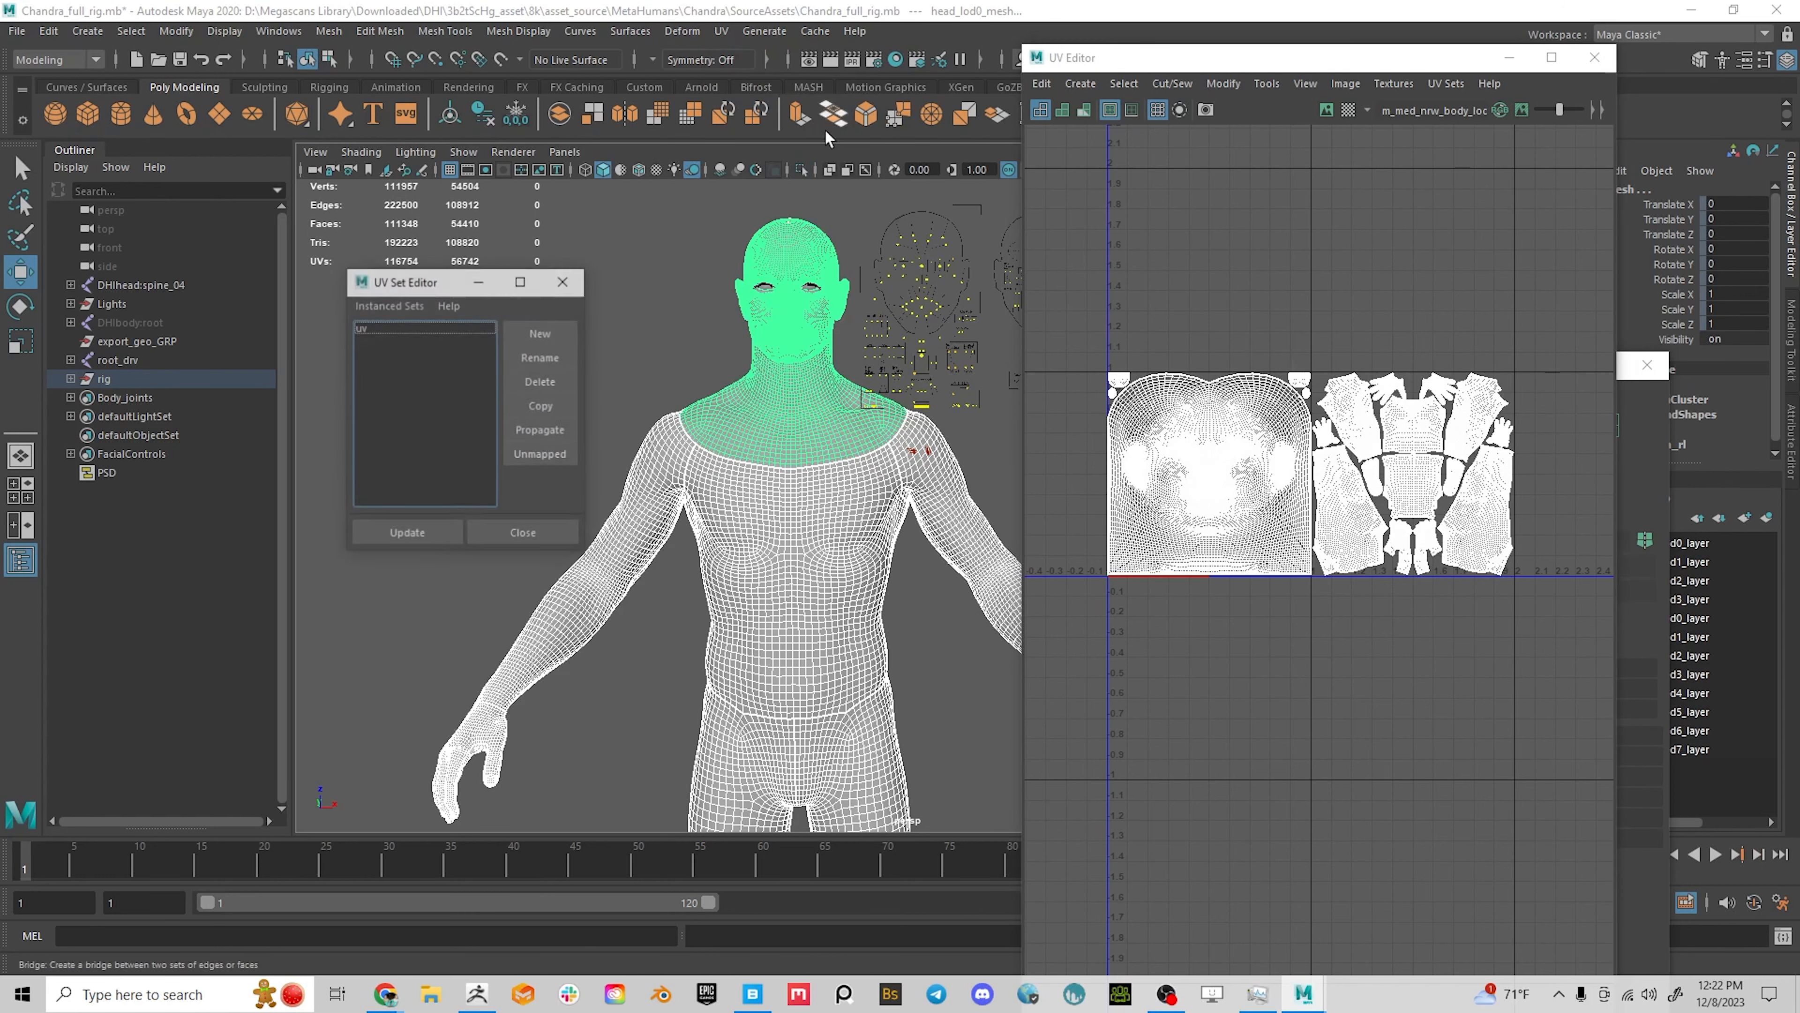
left_click(711, 375)
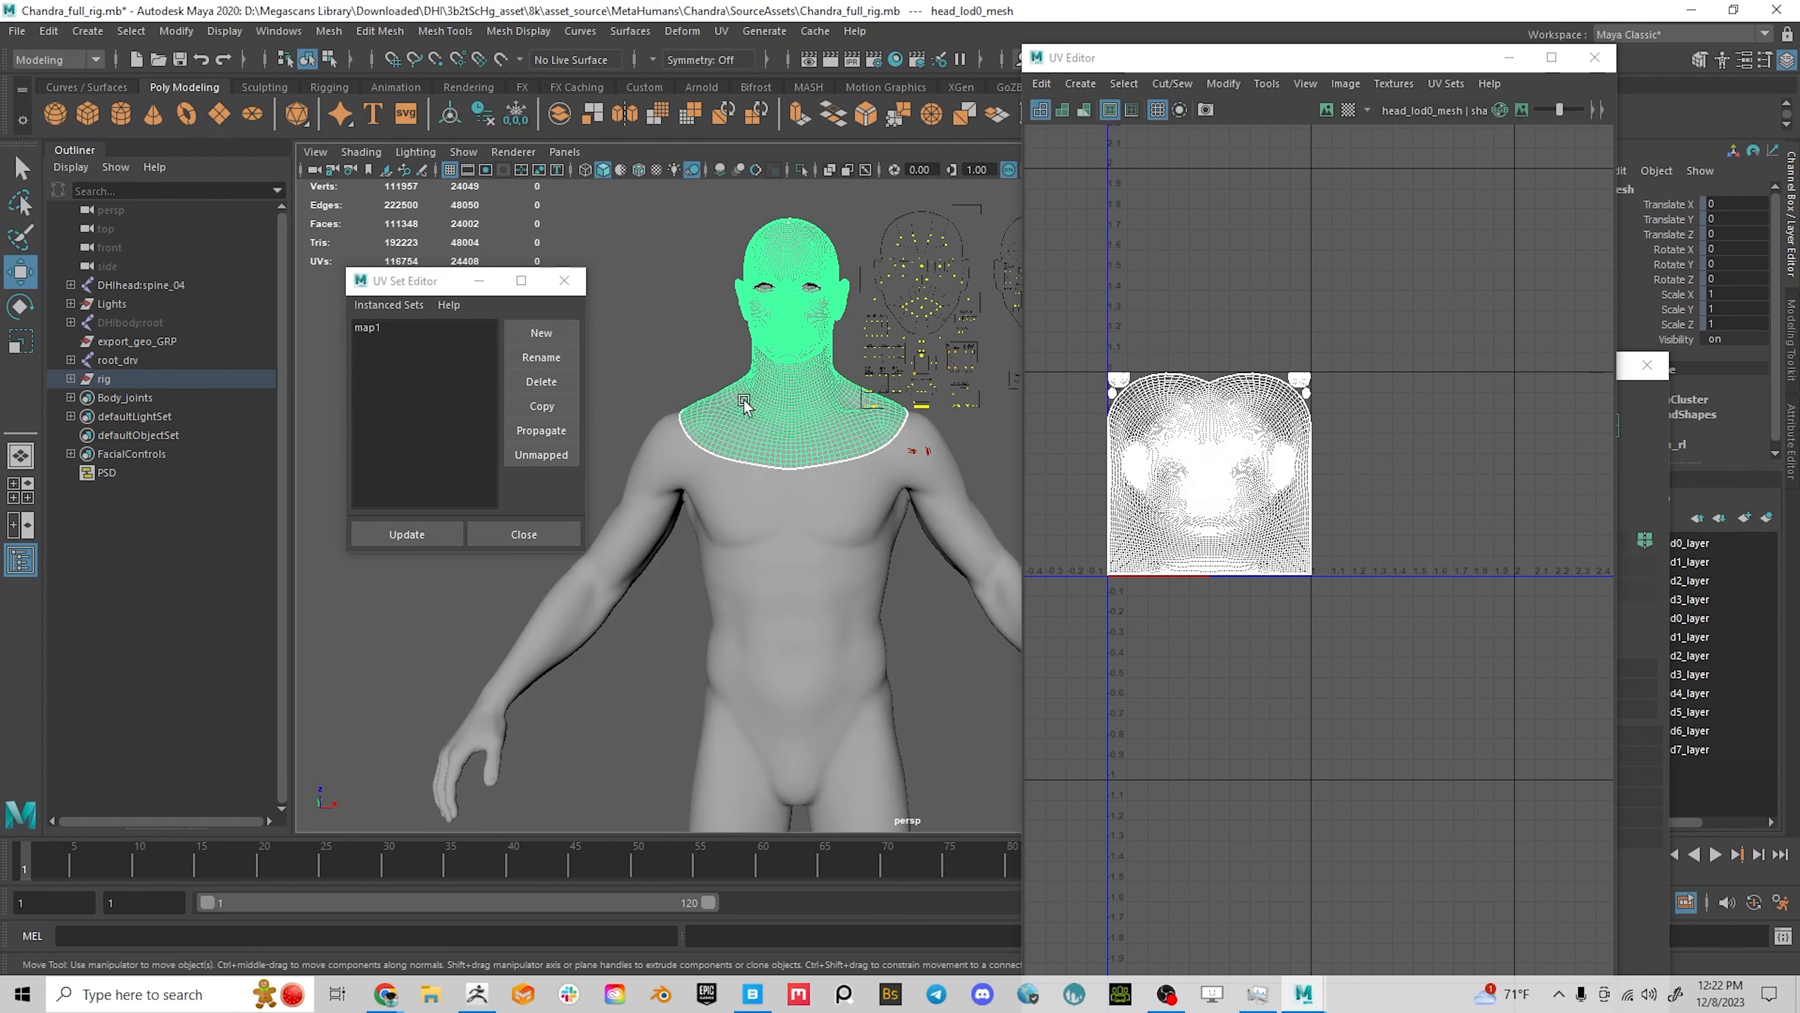
Check the UV sets of the head and body meshes, and rename the body mesh's UV set to map1 to match the head's
left_click(822, 588)
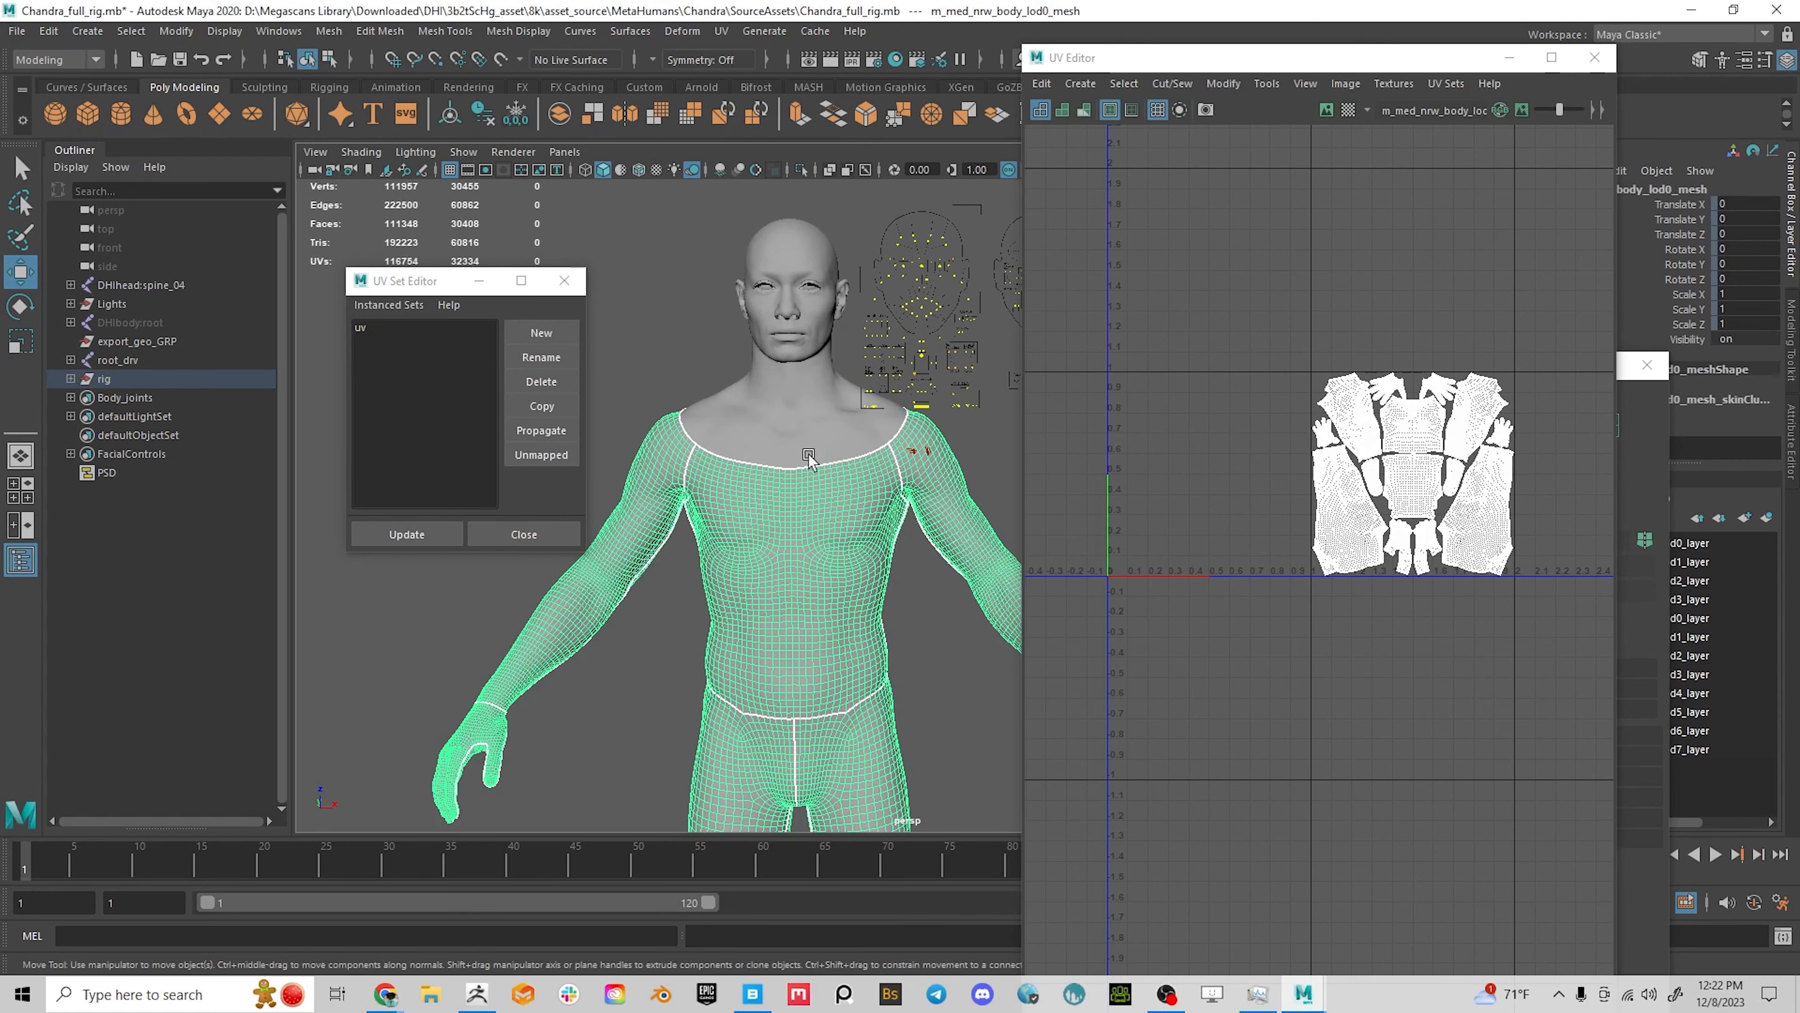
left_click(792, 423)
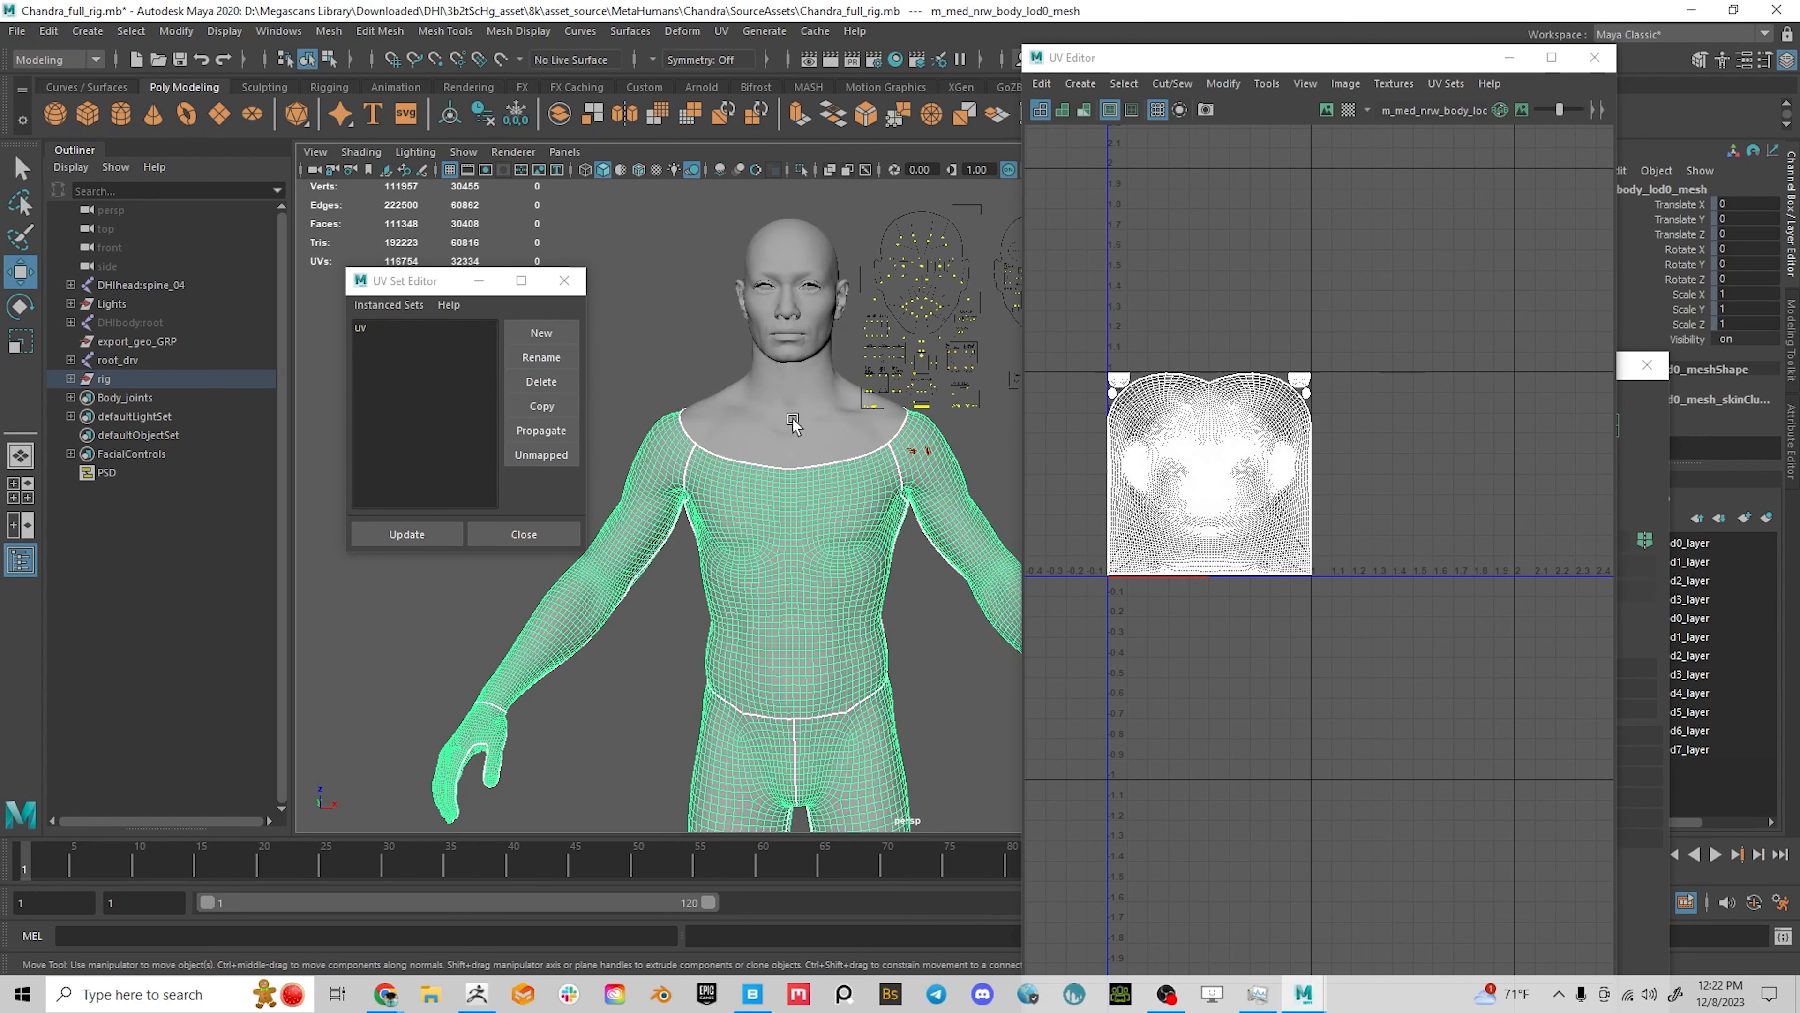
left_click(785, 564)
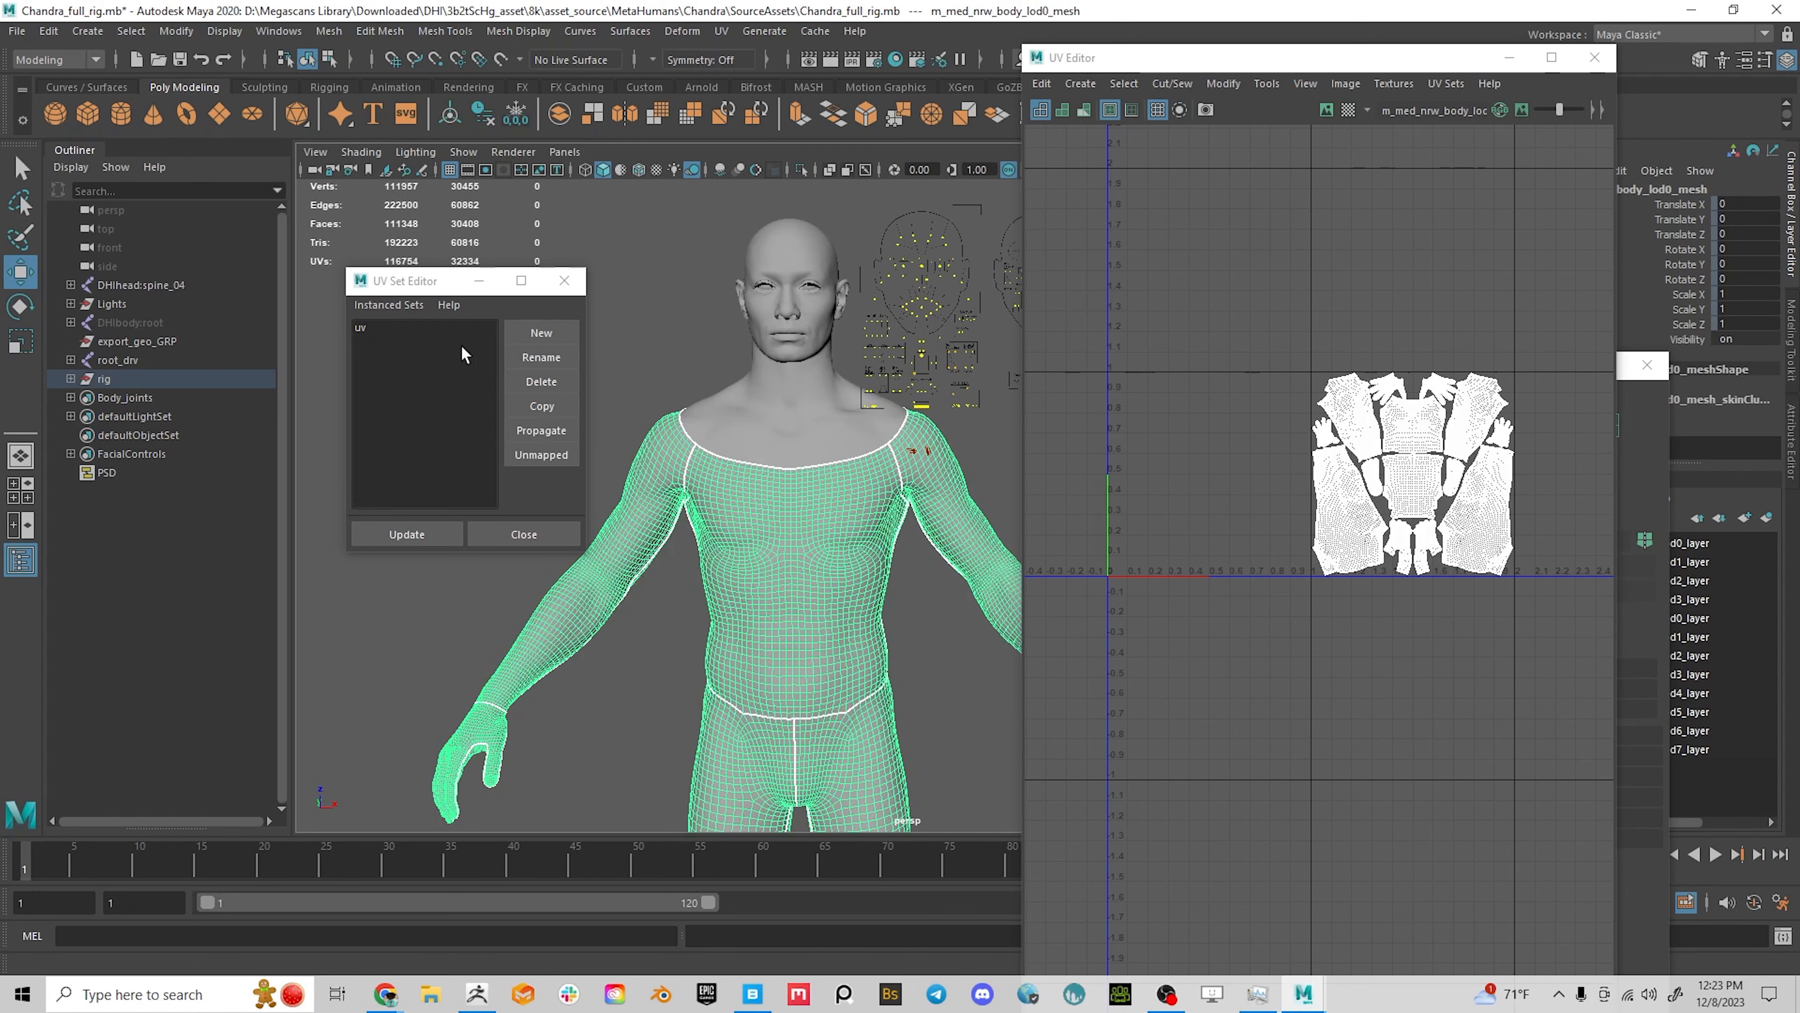
left_click(402, 329)
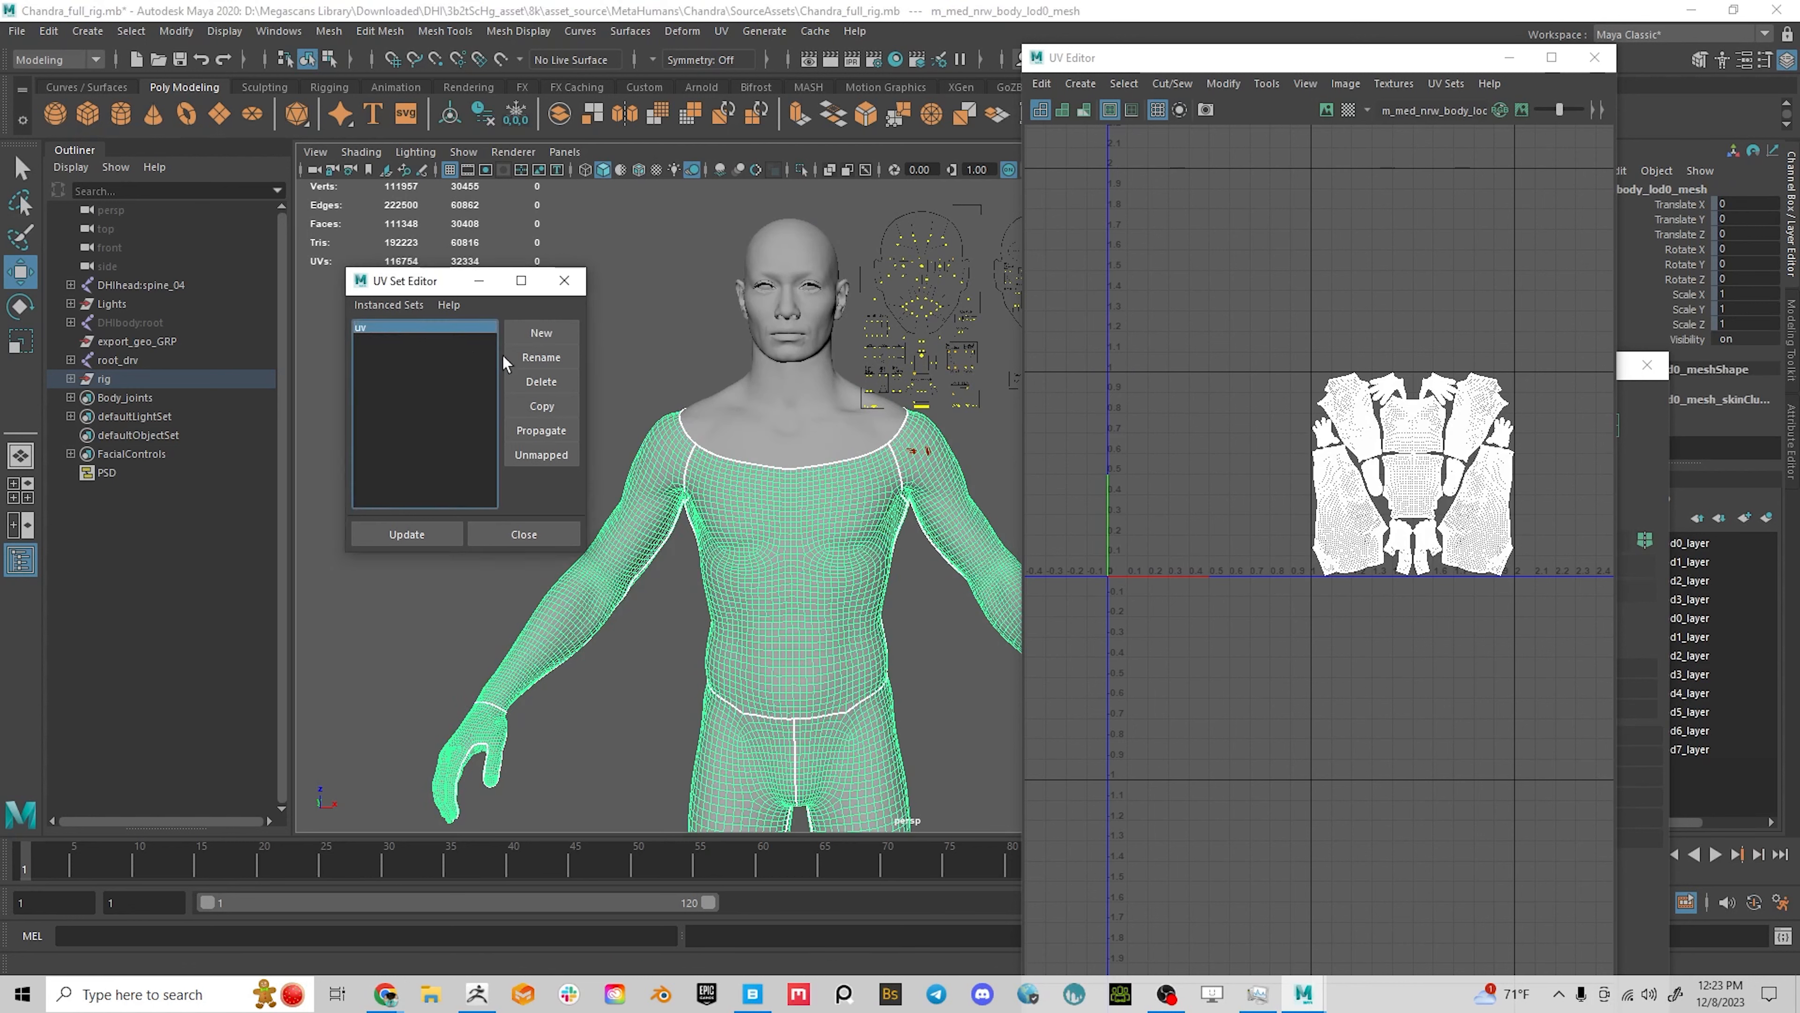
left_click(541, 358)
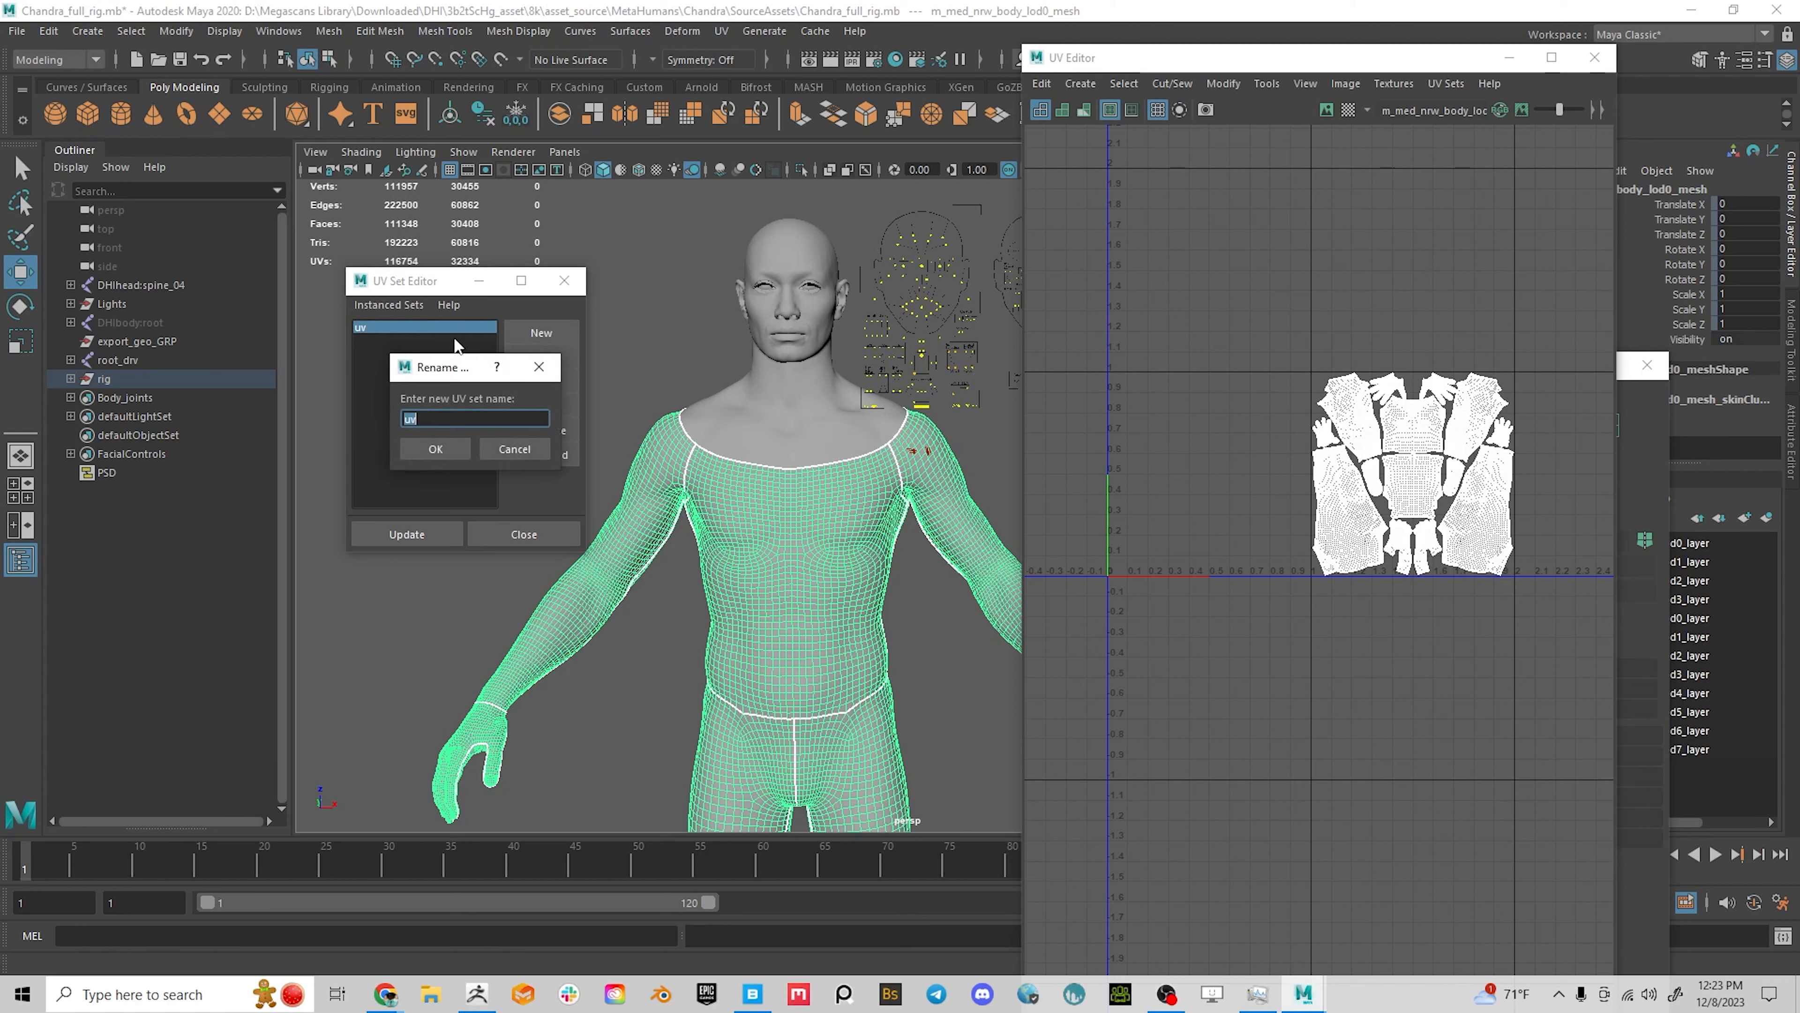
key("Return")
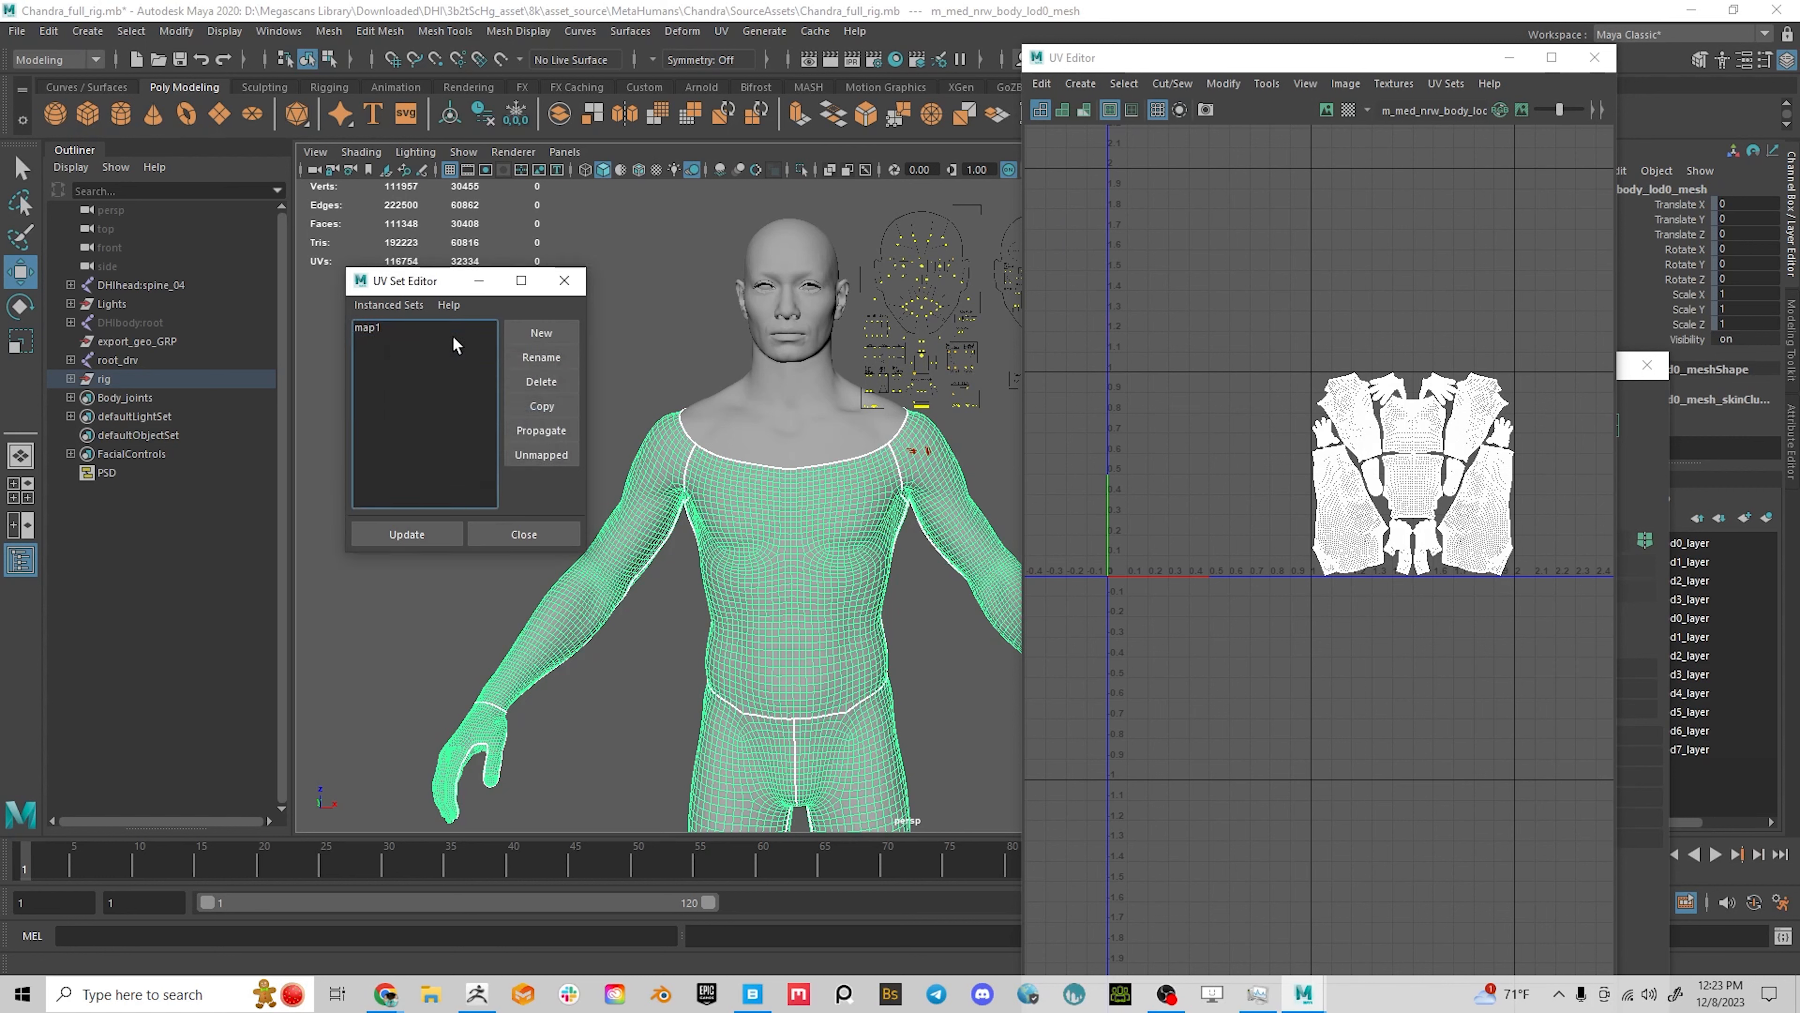
Select the head and body meshes together and combine them into one mesh
left_click(762, 403)
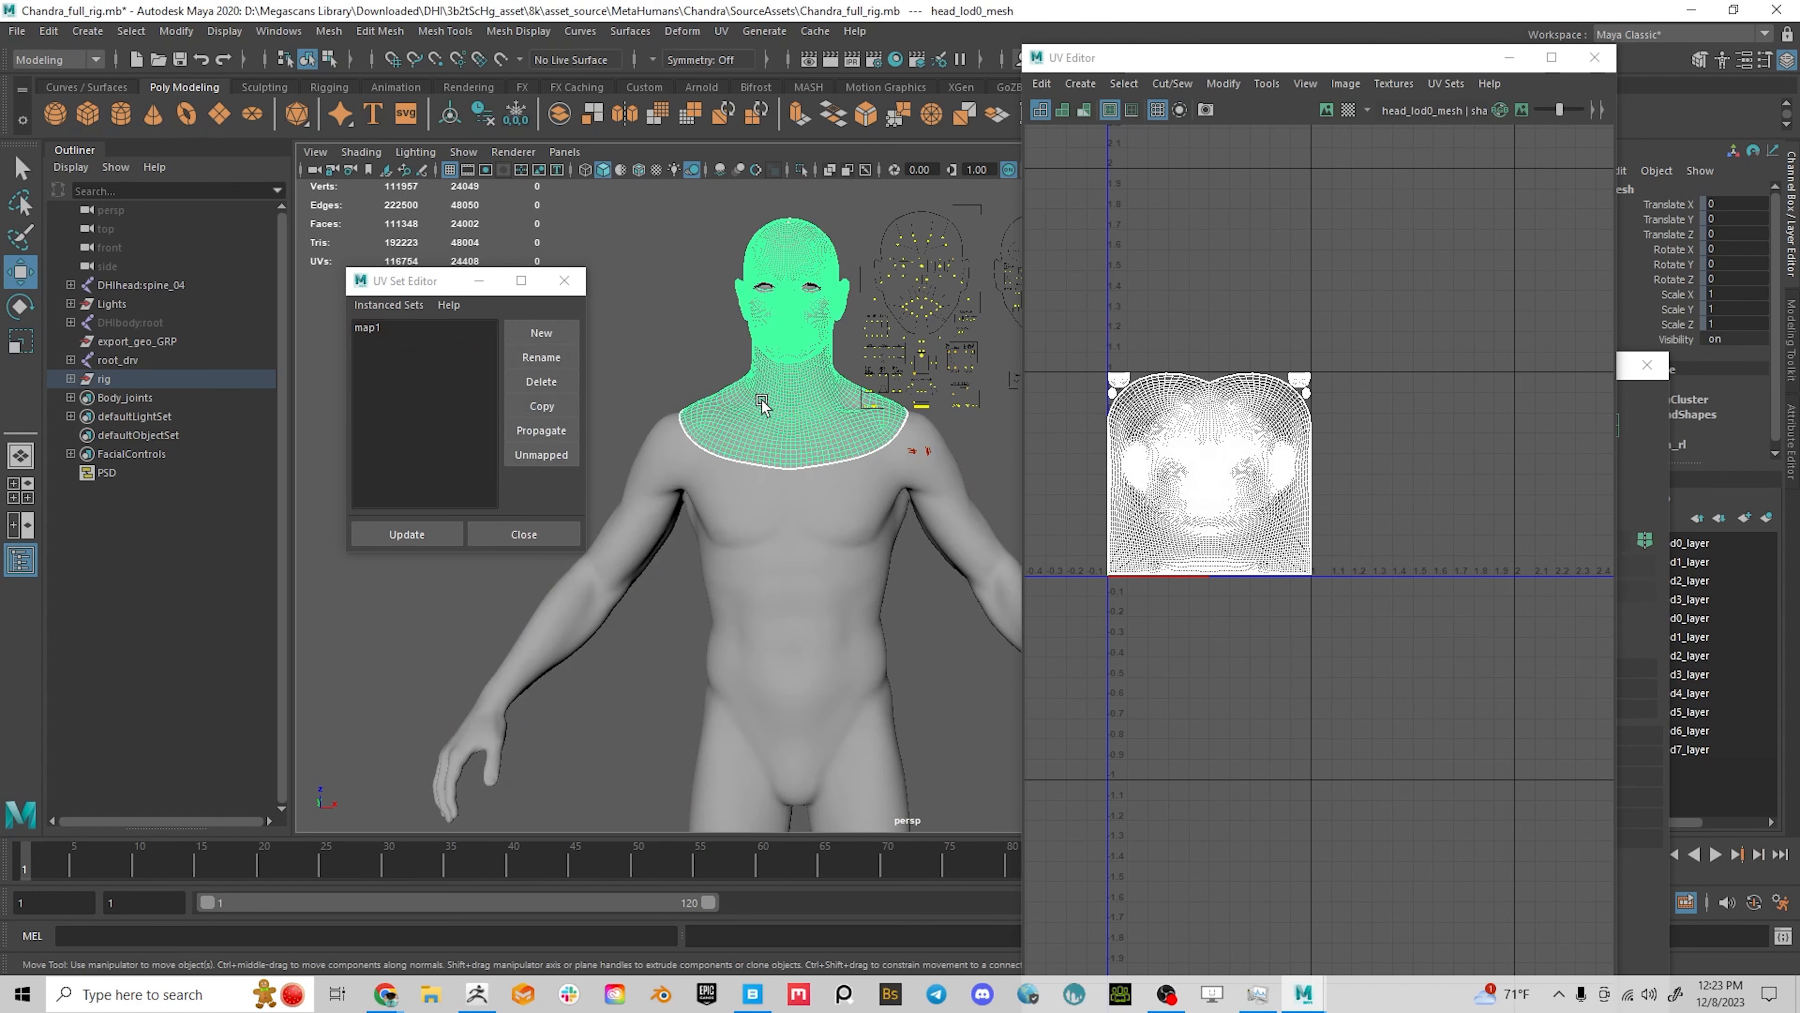
left_click(810, 558)
left_click(786, 395)
left_click(815, 570, "shift")
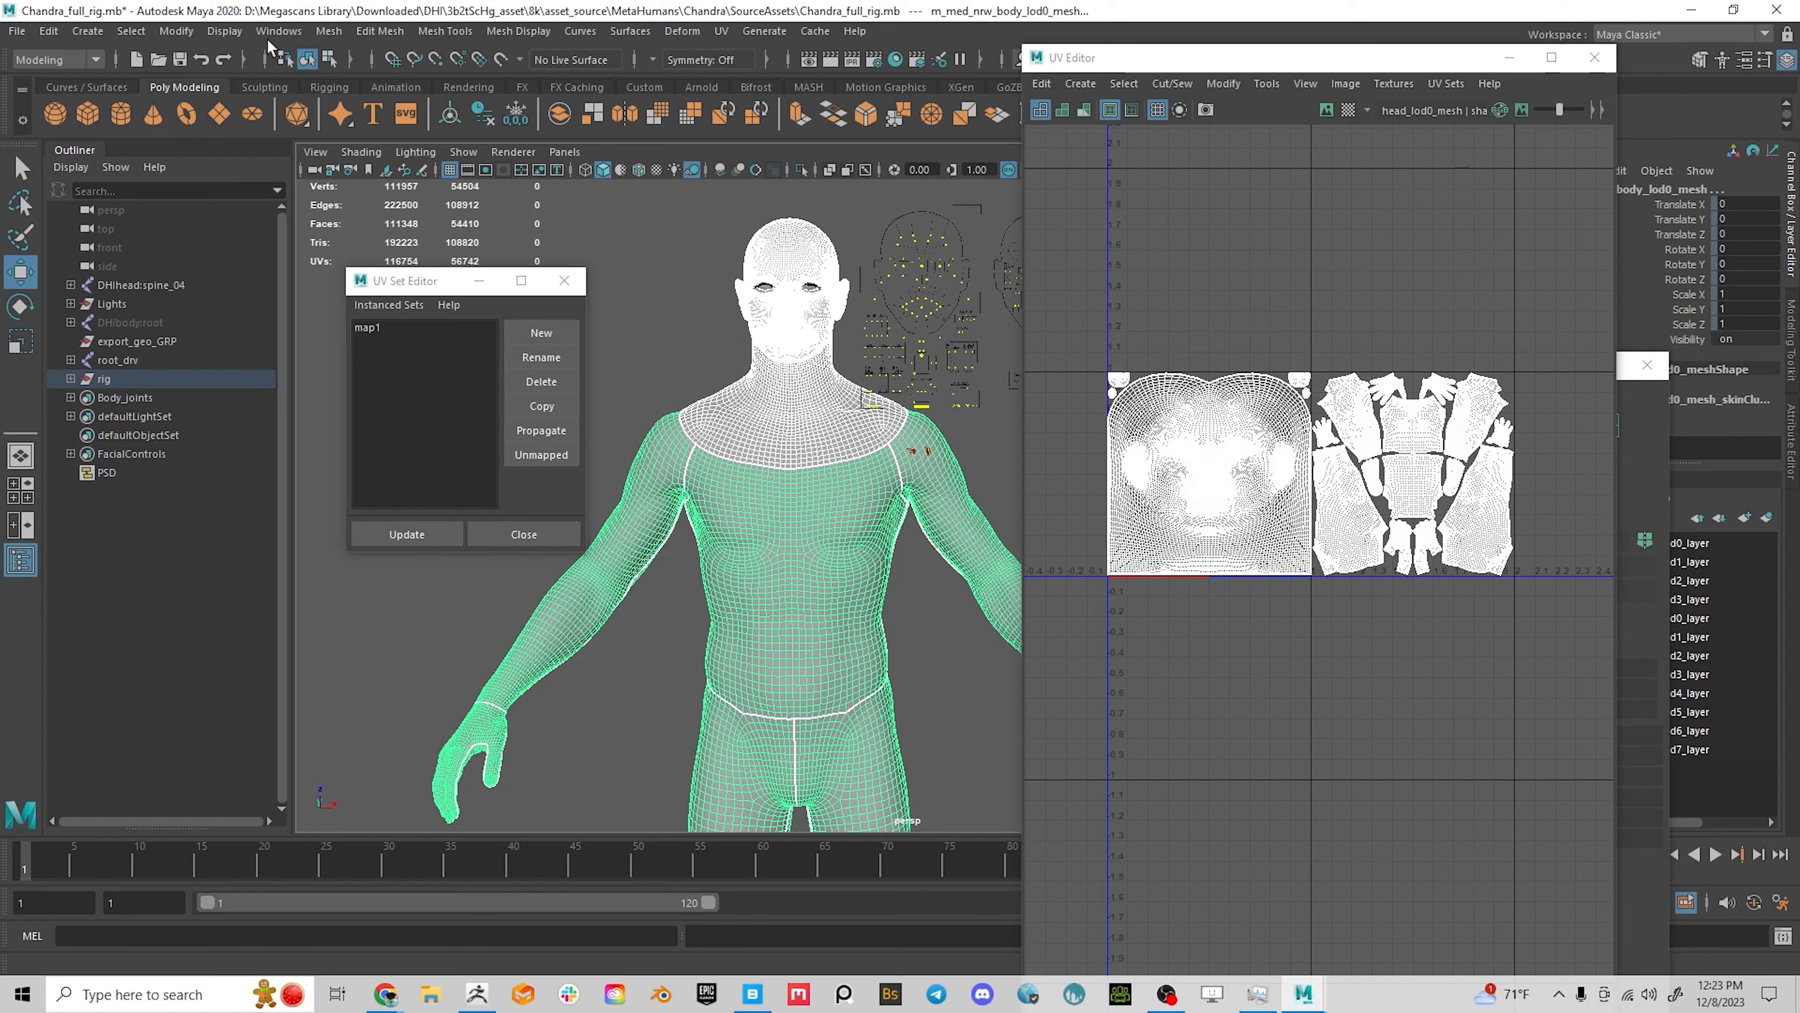
left_click(328, 30)
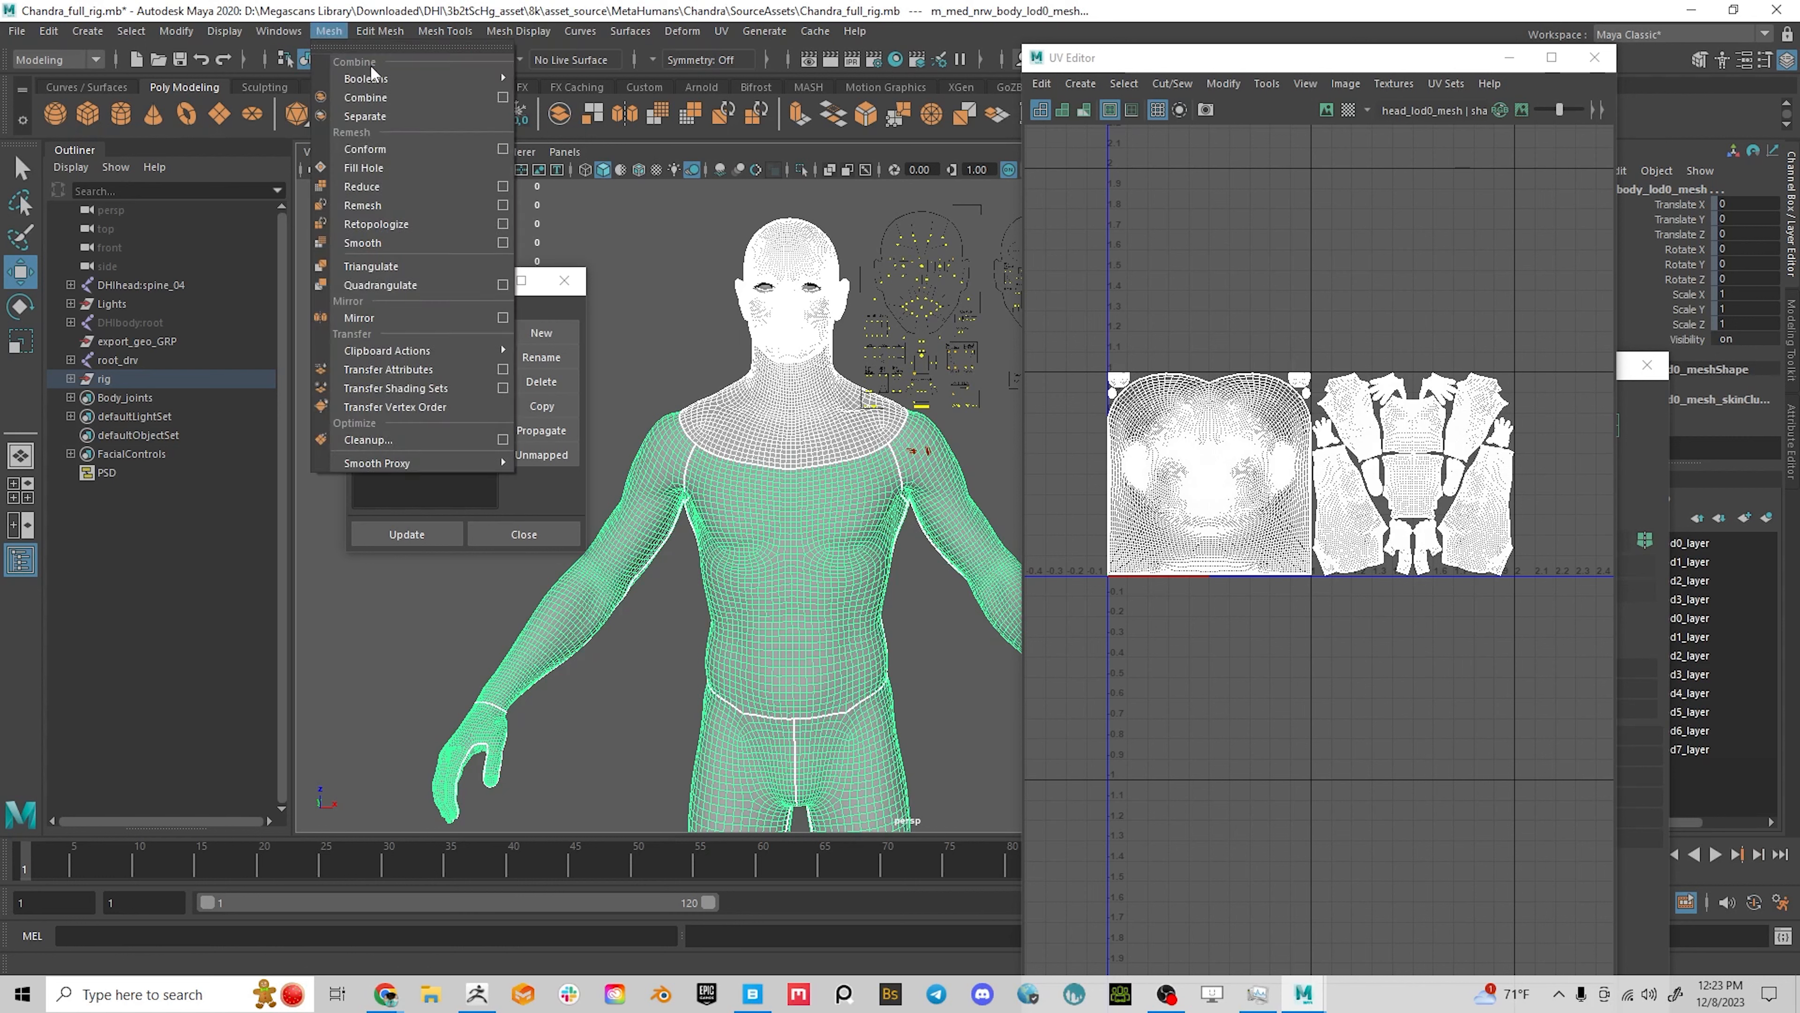
left_click(379, 102)
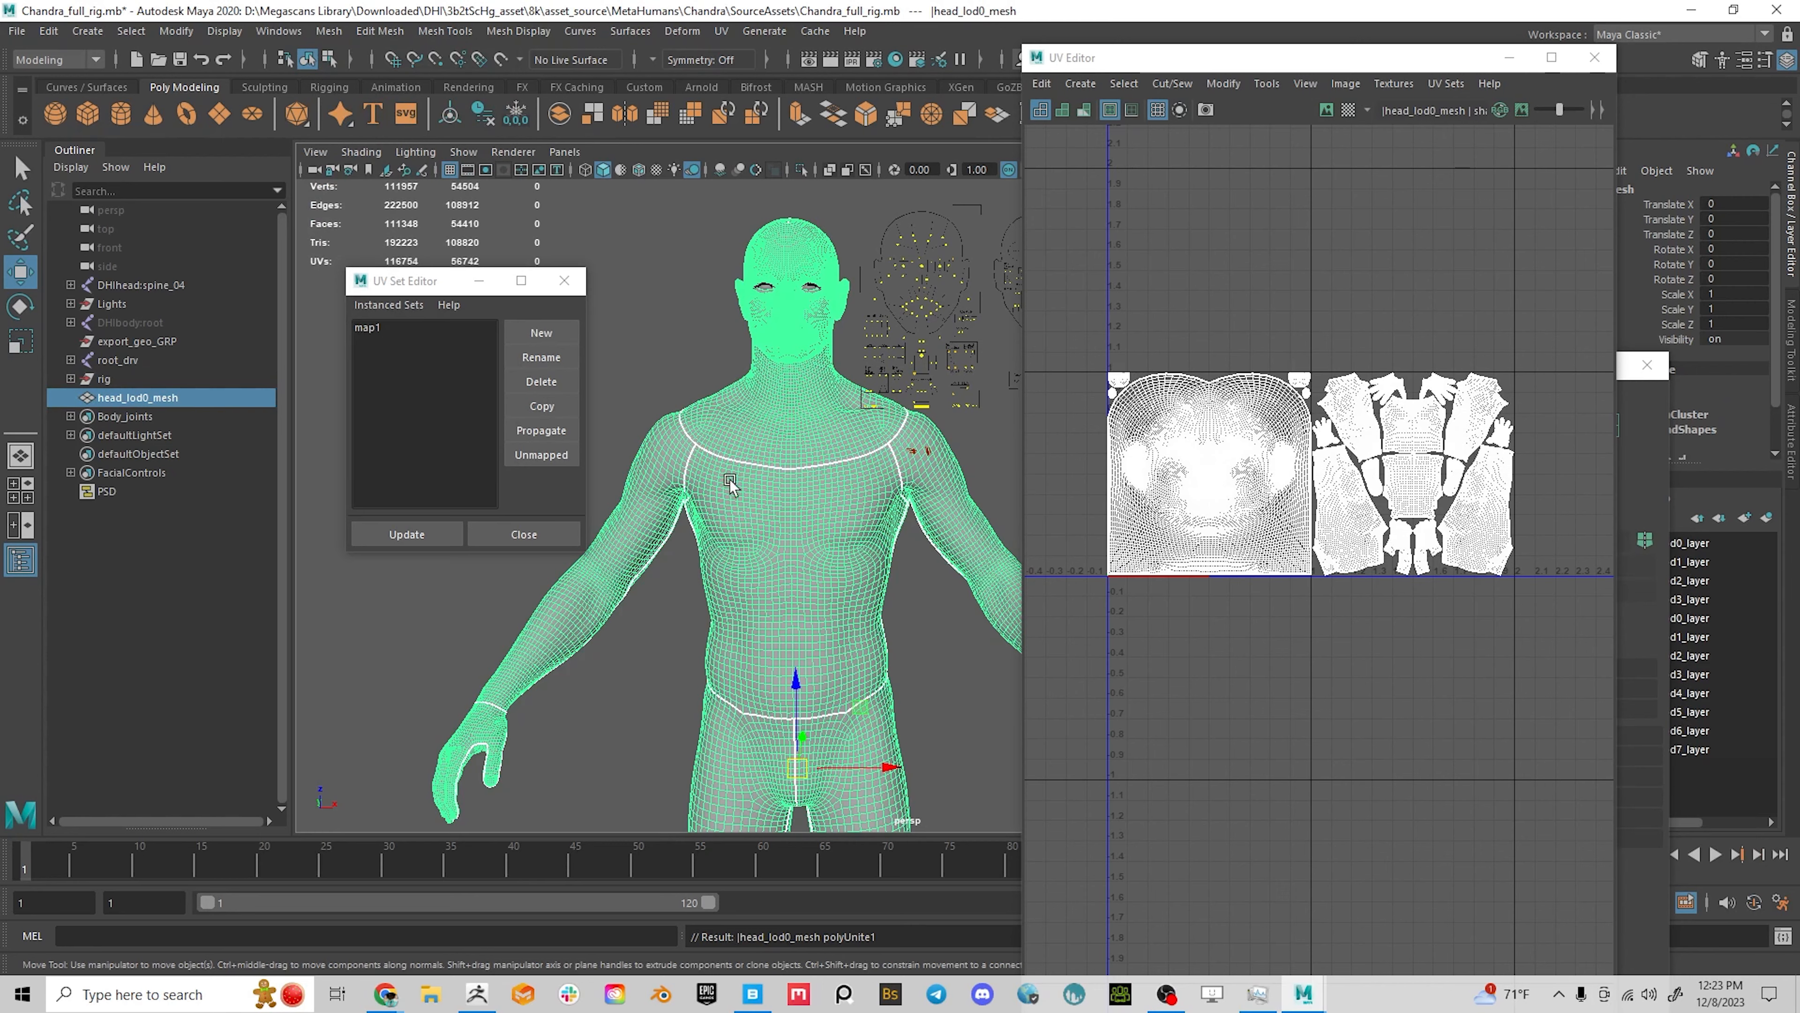
Close the UV Set Editor and select both coincident border edge loops along the seam between the head and body
right_click_drag(736, 435, 833, 532, "alt")
middle_click_drag(833, 532, 920, 604, "alt")
right_click_drag(921, 604, 978, 642, "alt")
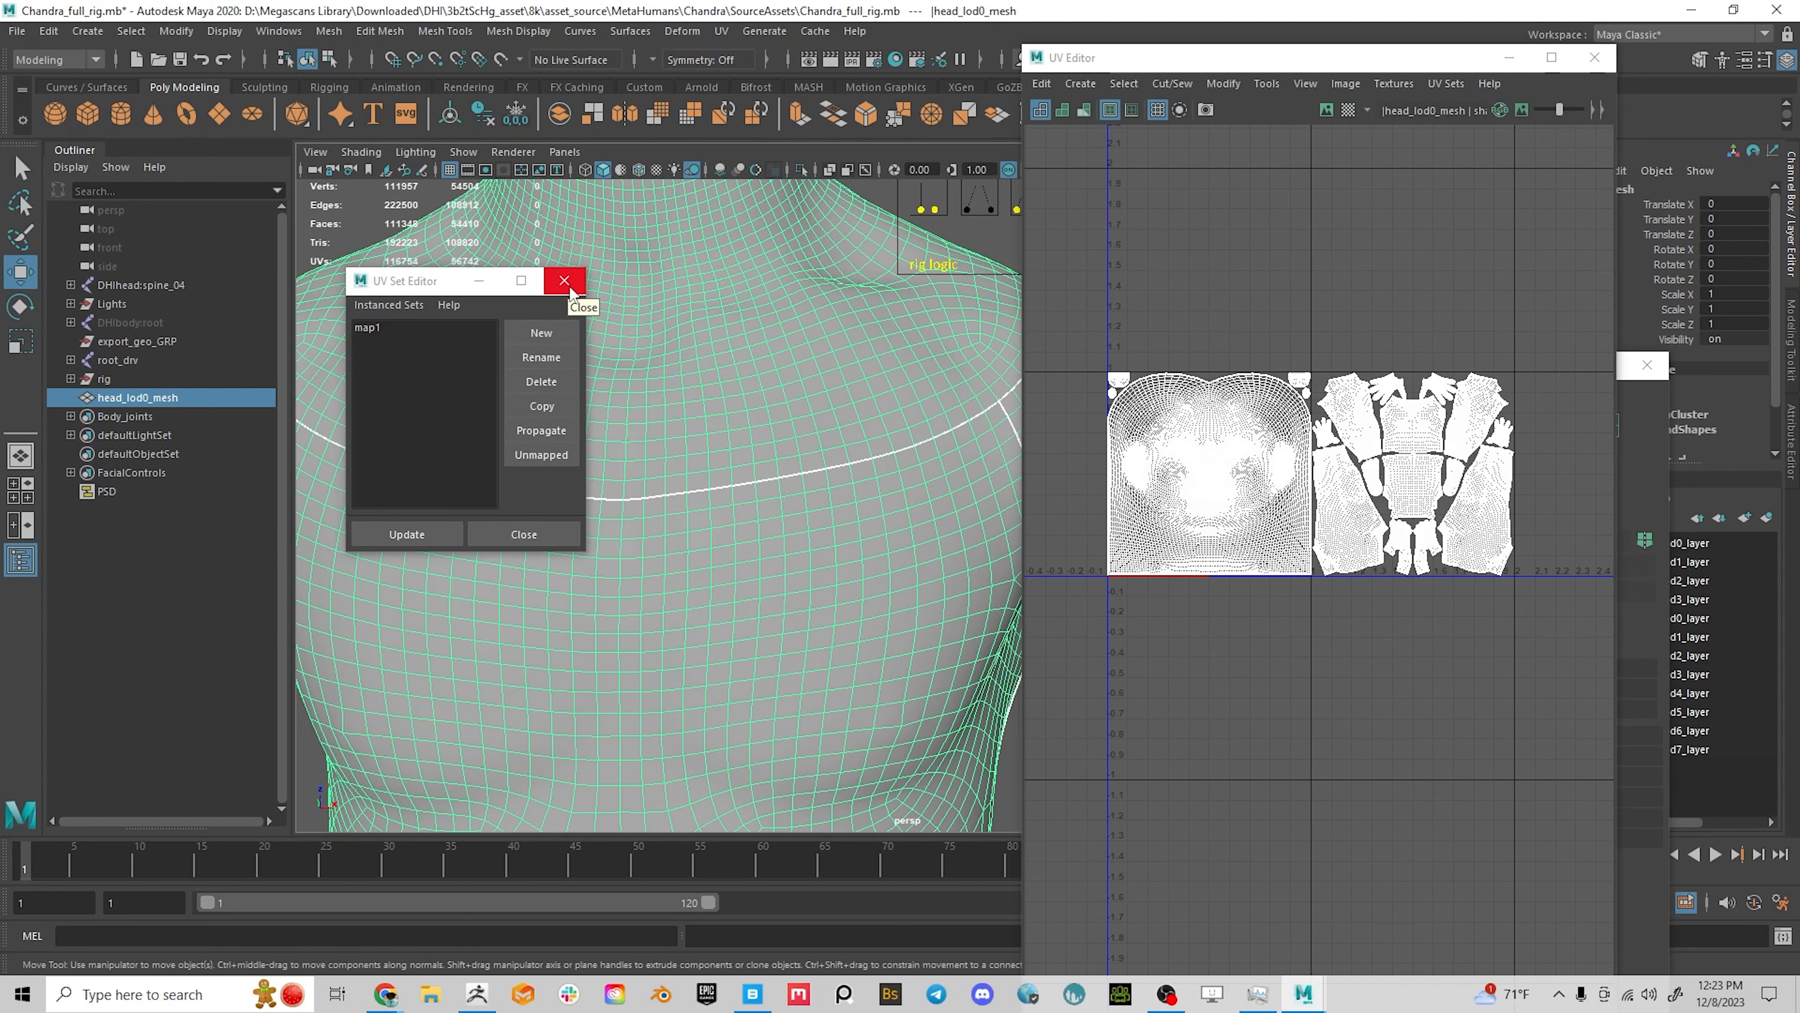
left_click(564, 288)
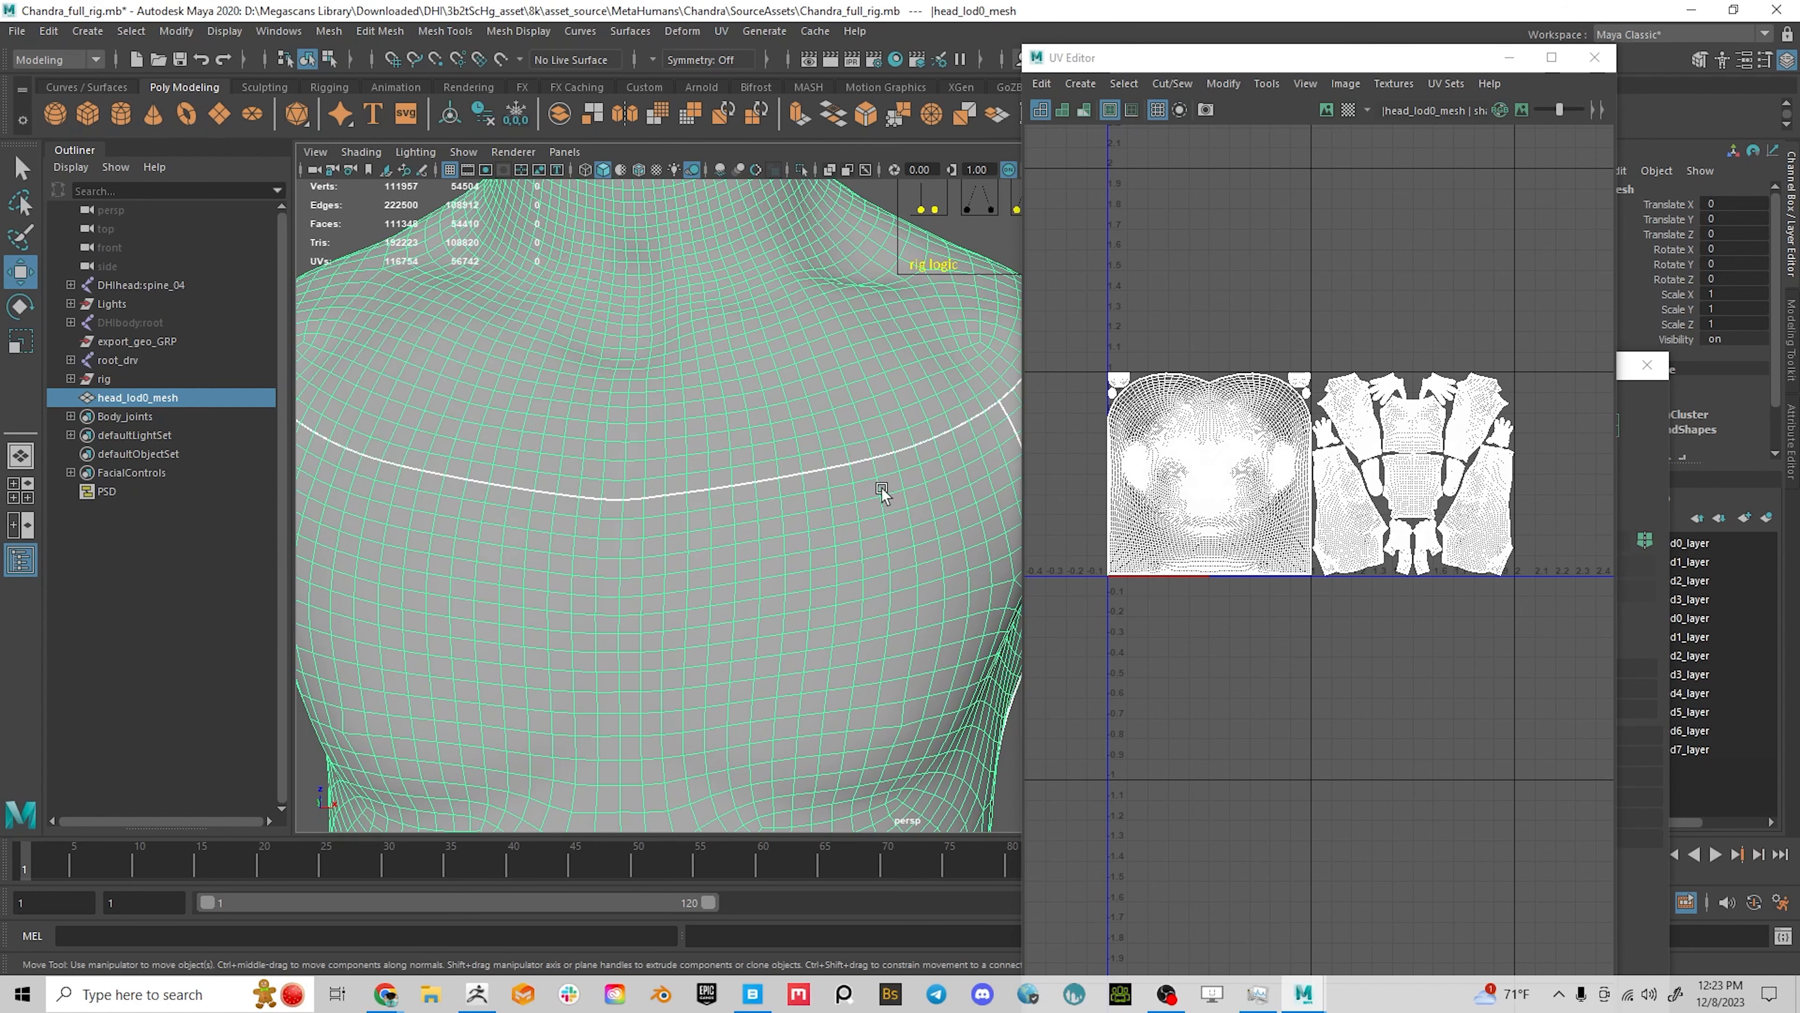
right_click_drag(882, 488, 798, 524, "alt")
middle_click_drag(851, 513, 756, 501, "alt")
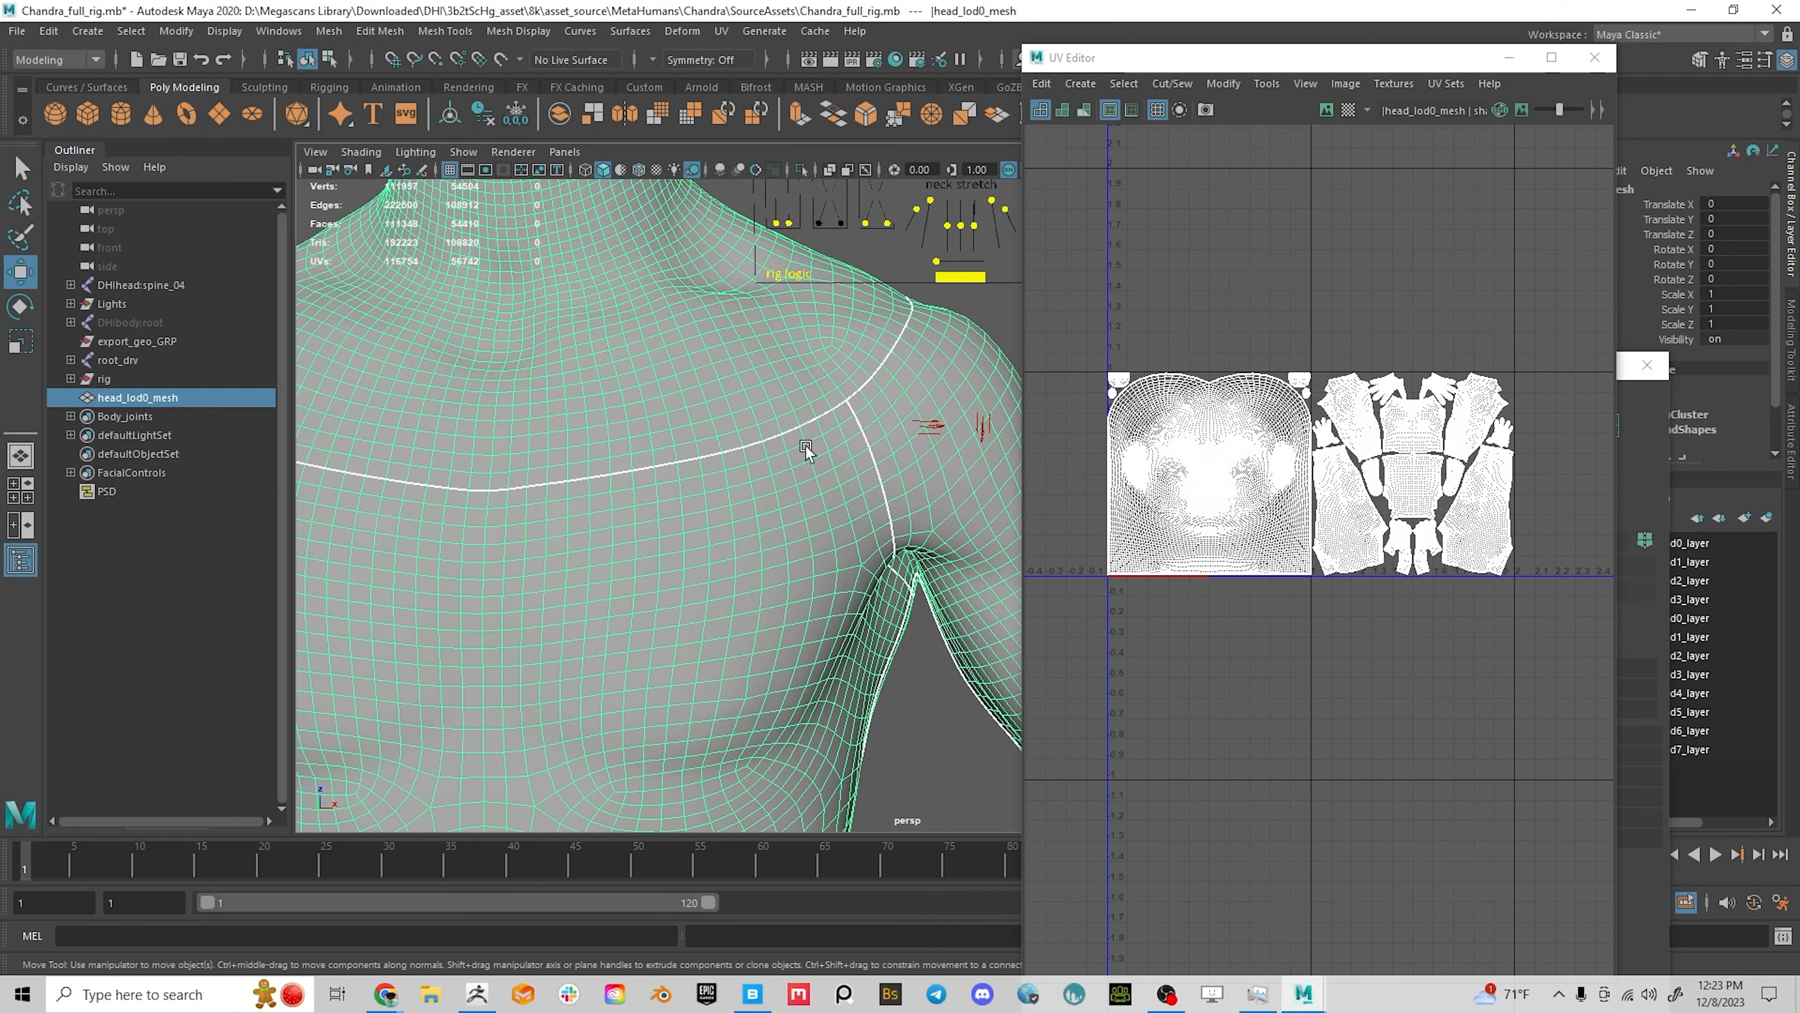
right_click_drag(807, 446, 862, 469)
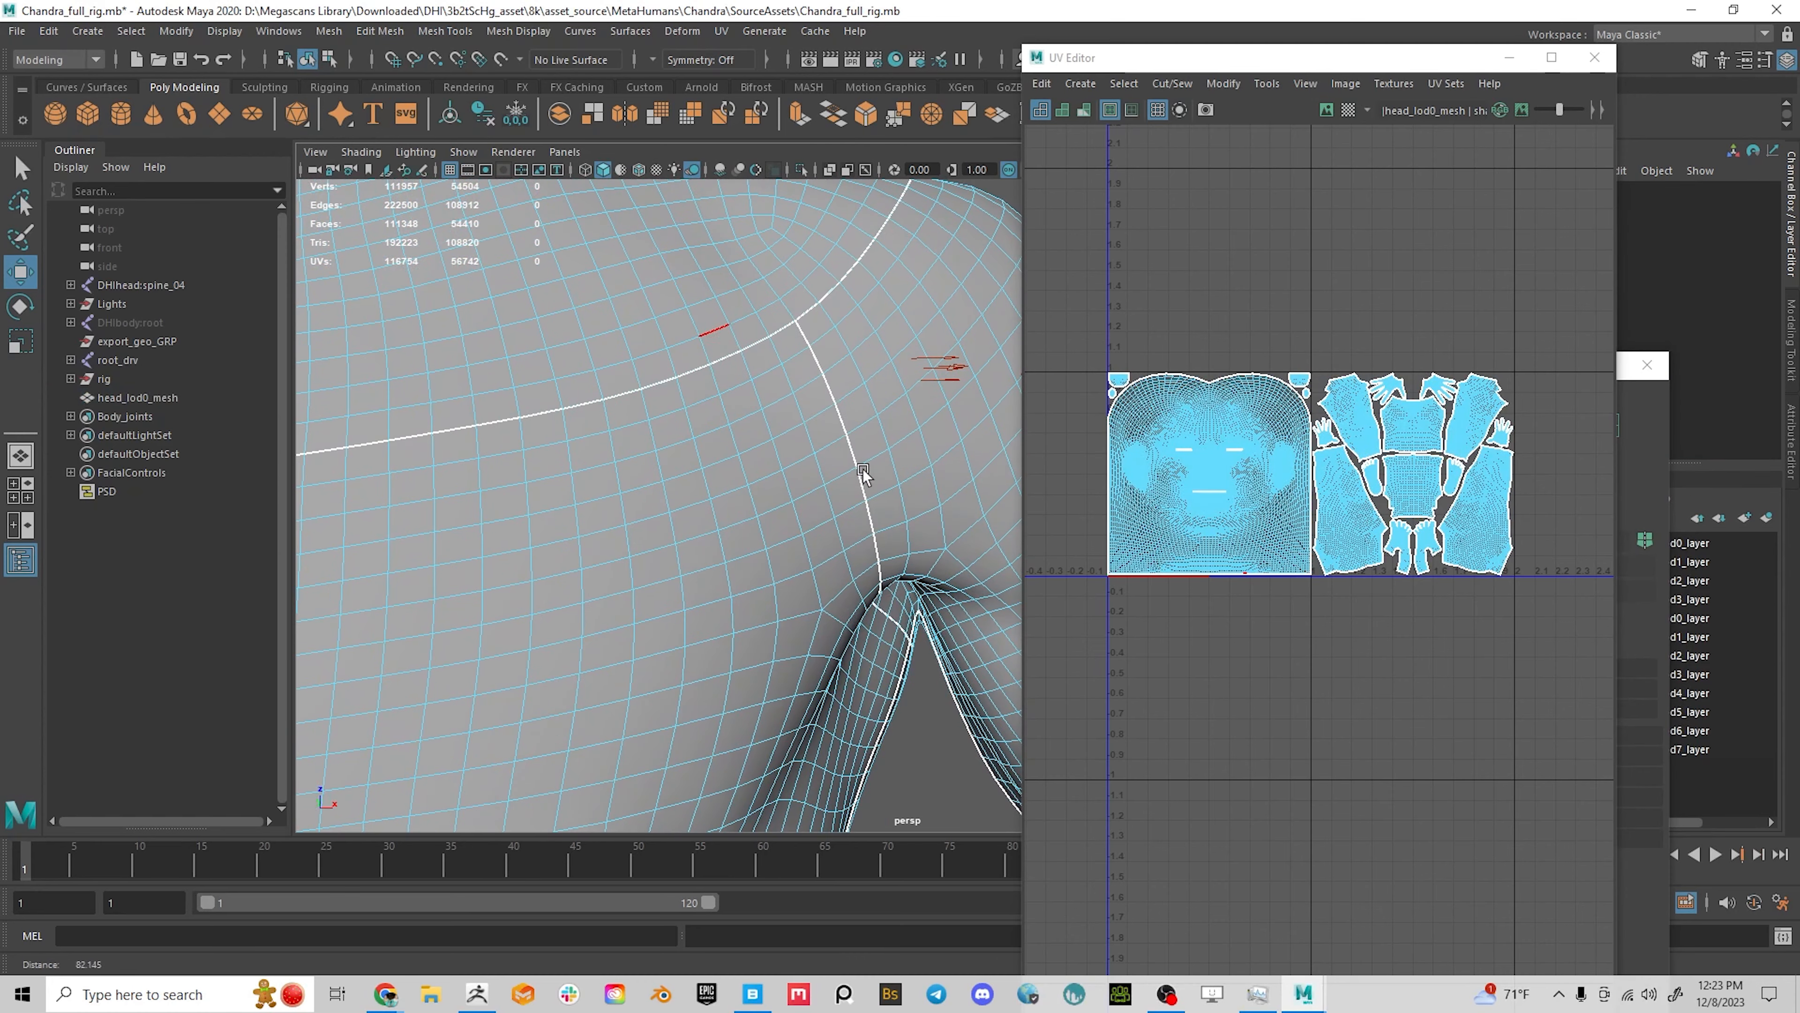
double_click(727, 356)
right_click_drag(705, 440, 802, 462, "alt")
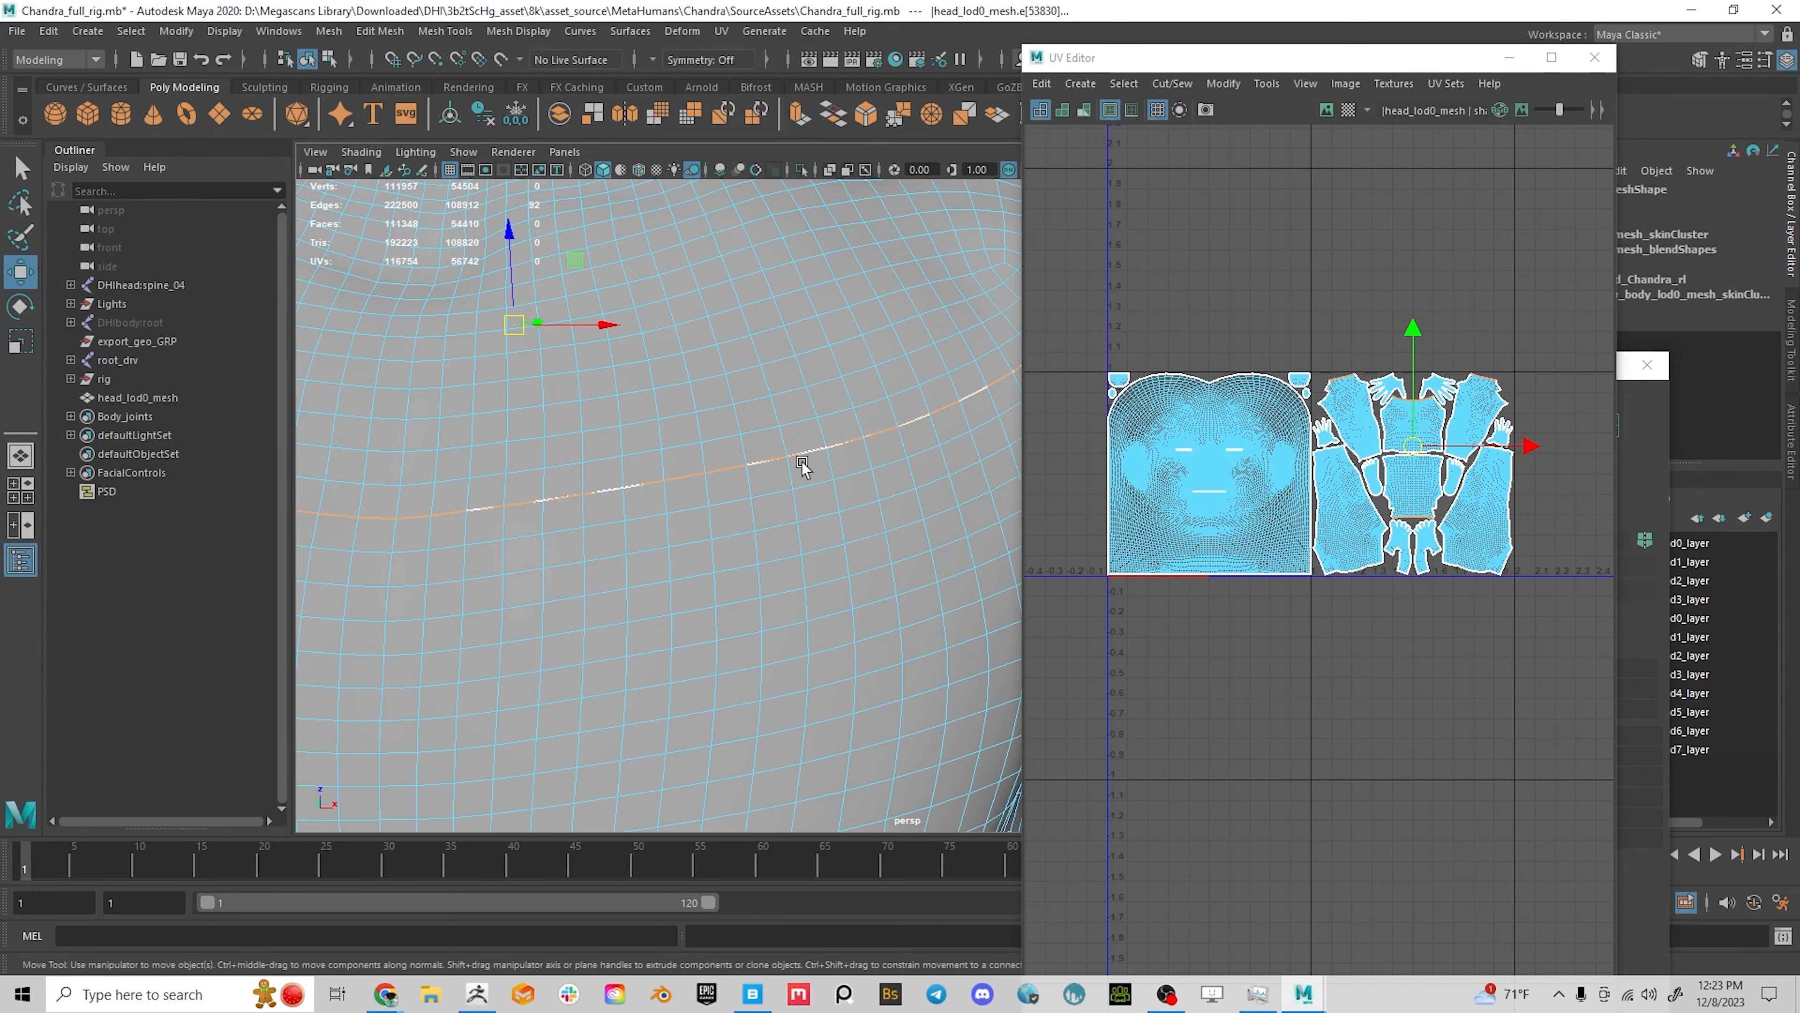
left_click_drag(802, 462, 756, 466, "alt")
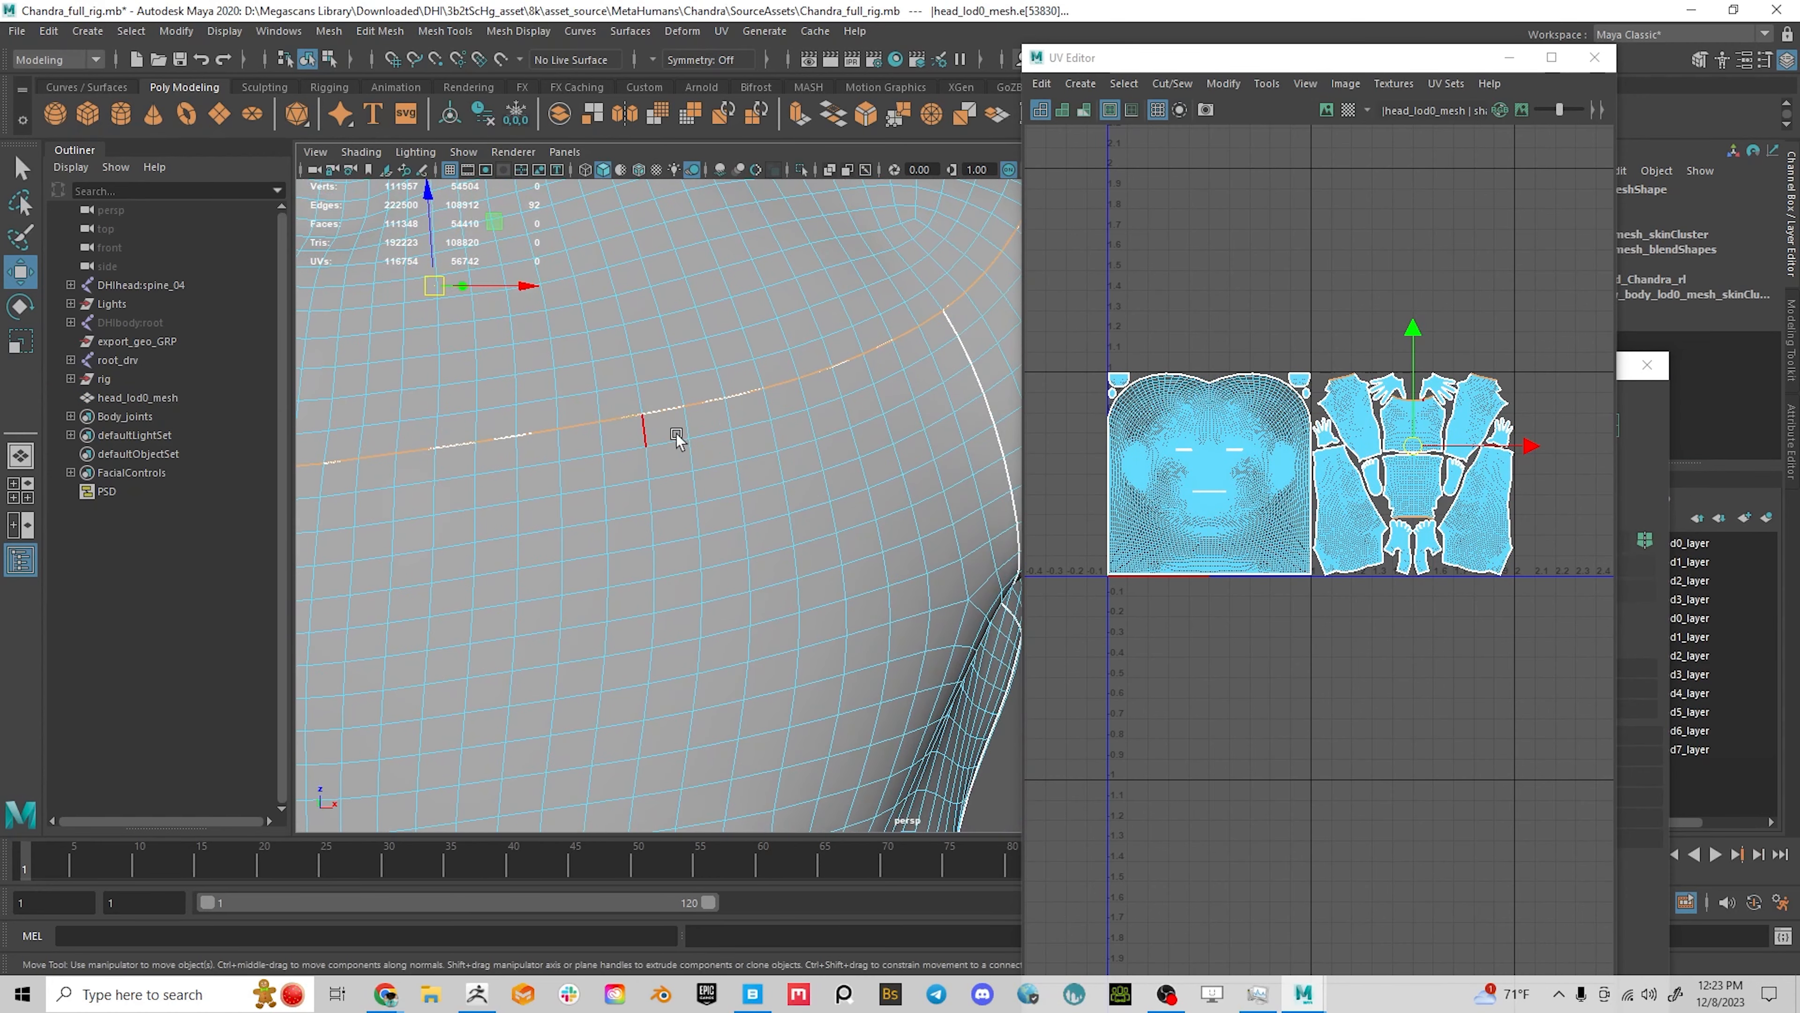
double_click(666, 412, "shift")
right_click_drag(711, 510, 695, 529, "alt")
left_click_drag(695, 529, 722, 509, "alt")
Minimize the UV Editor and convert the selected seam edge loops to a vertex selection
left_click(1510, 58)
middle_click_drag(854, 521, 901, 570, "alt")
left_click_drag(902, 570, 906, 579, "alt")
middle_click_drag(906, 579, 733, 593, "alt")
middle_click_drag(700, 499, 494, 52, "alt")
left_click(132, 31)
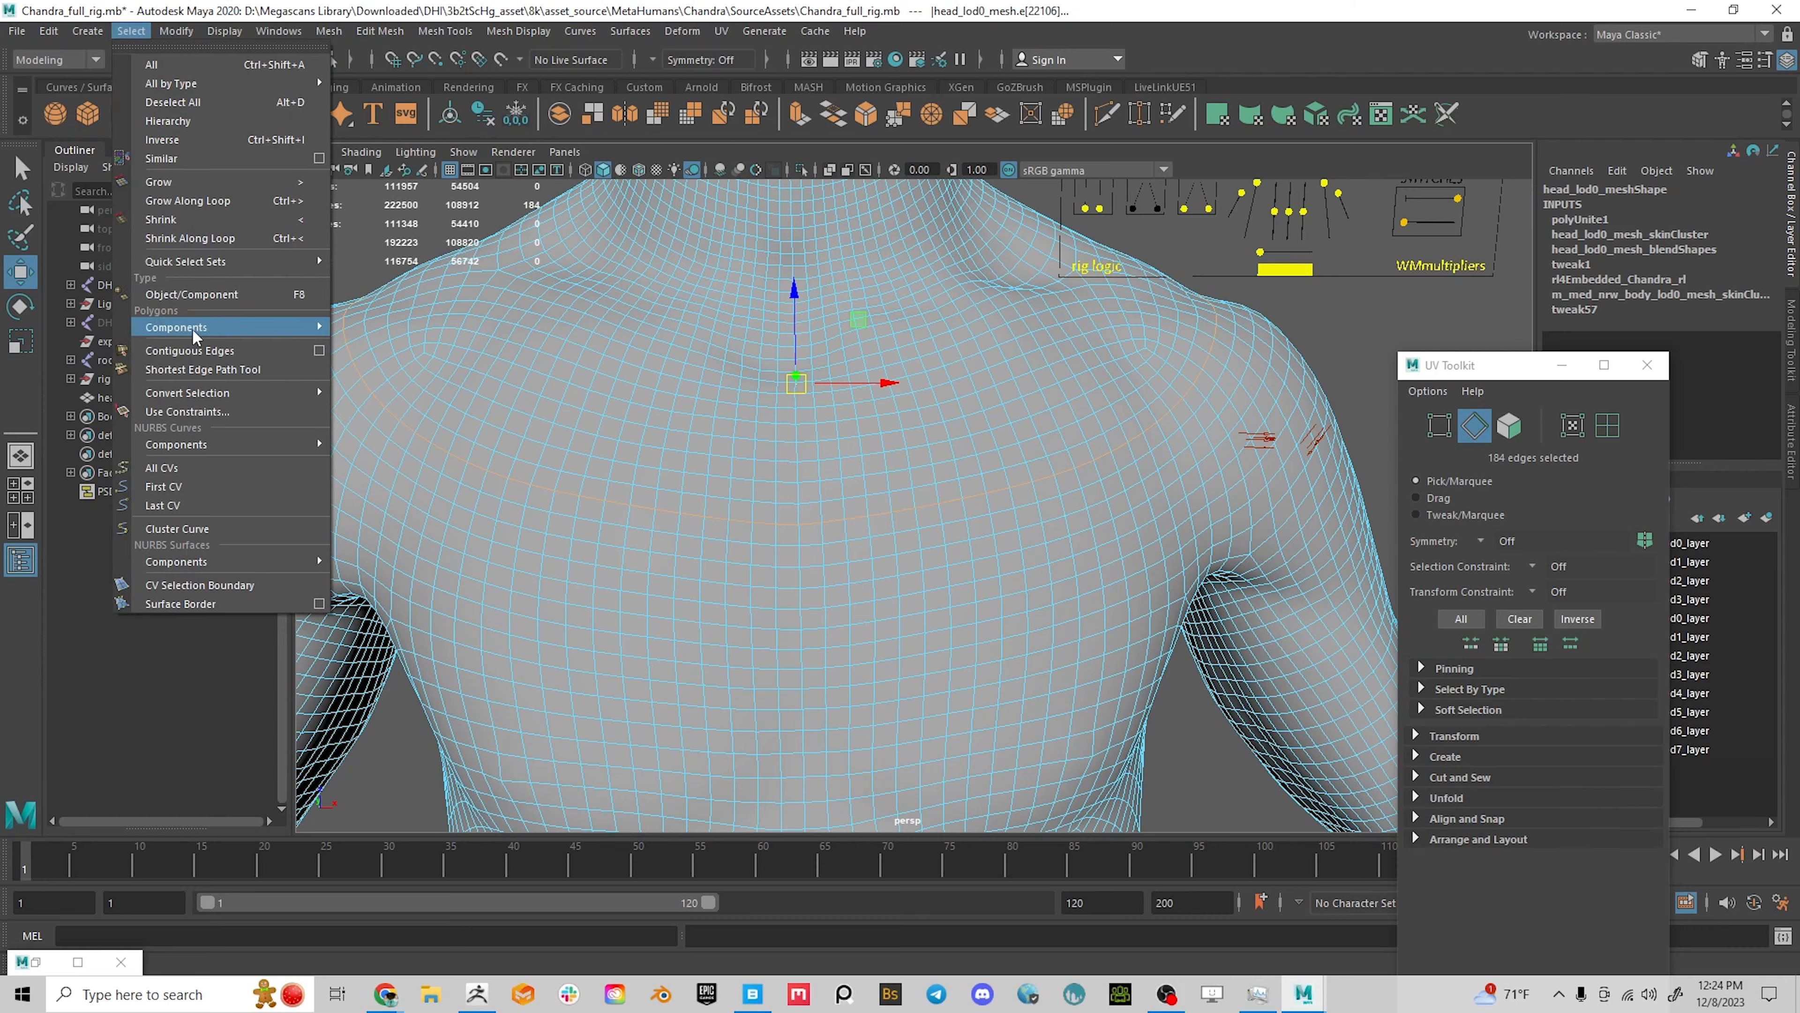
mouse_move(190, 394)
left_click(398, 393)
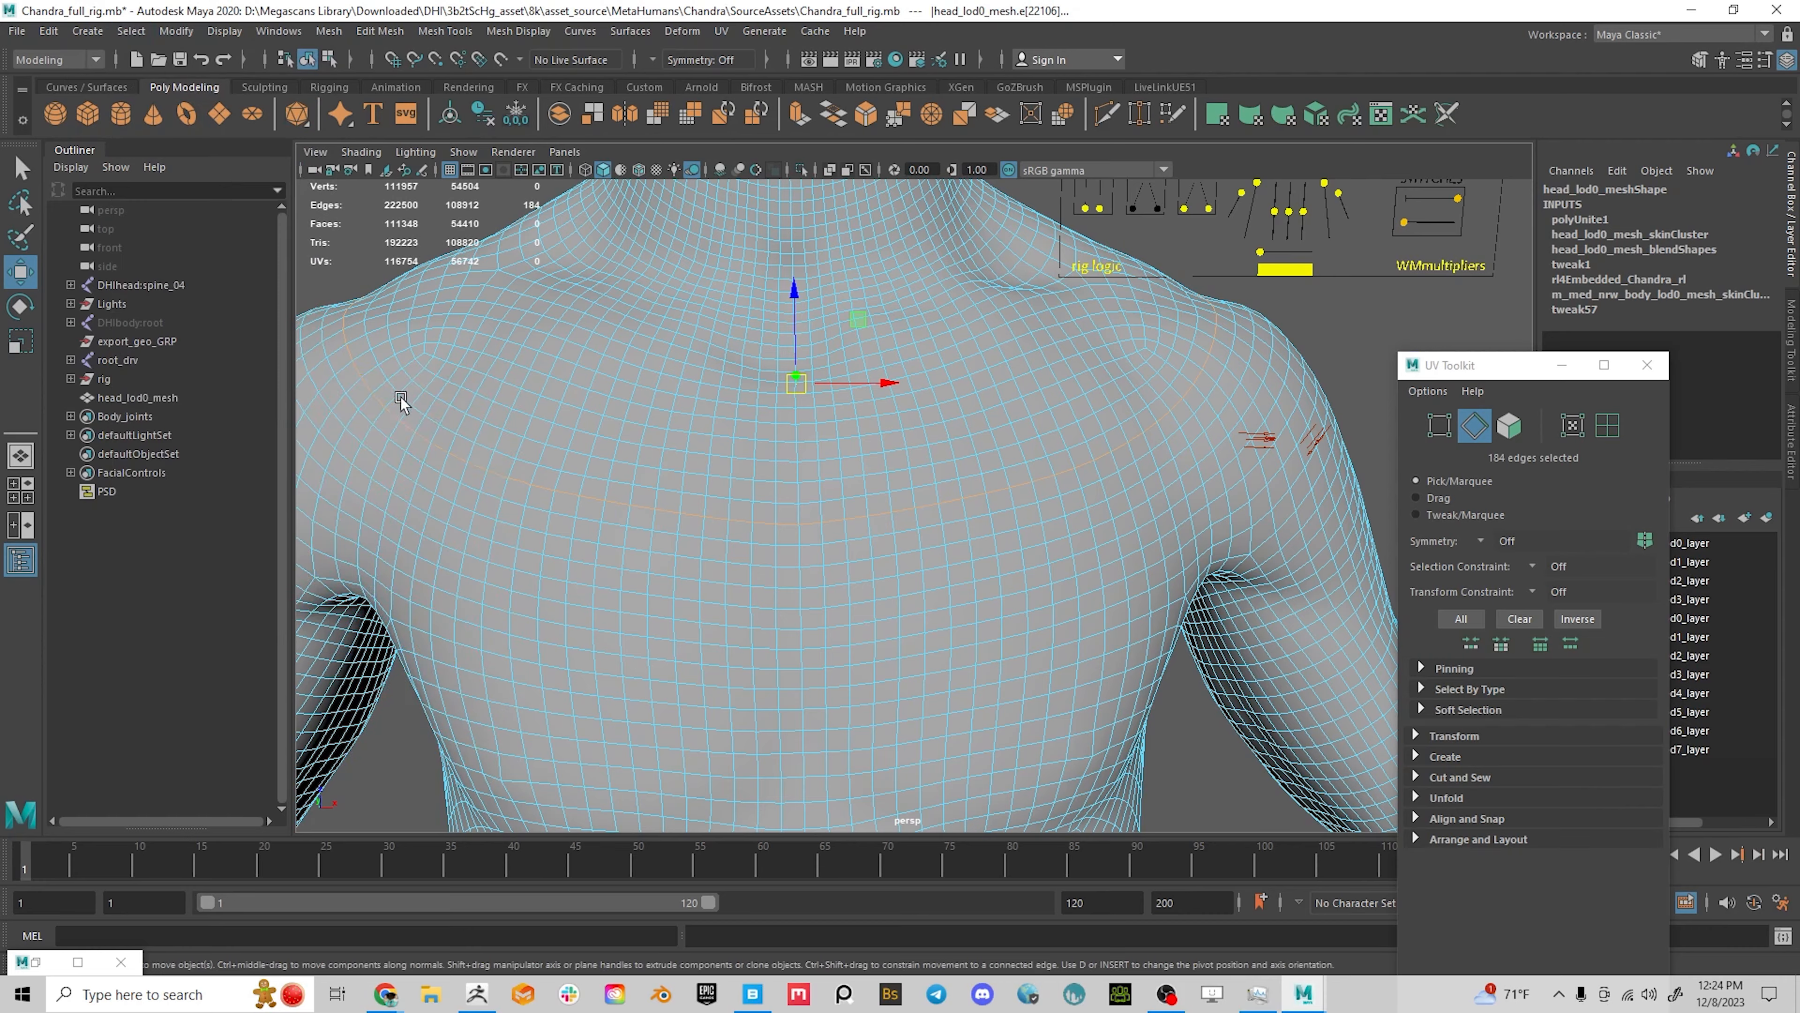
Merge the selected seam vertices with a distance threshold of 0.719 and check the vertex count
left_click_drag(1204, 443, 1136, 436, "alt")
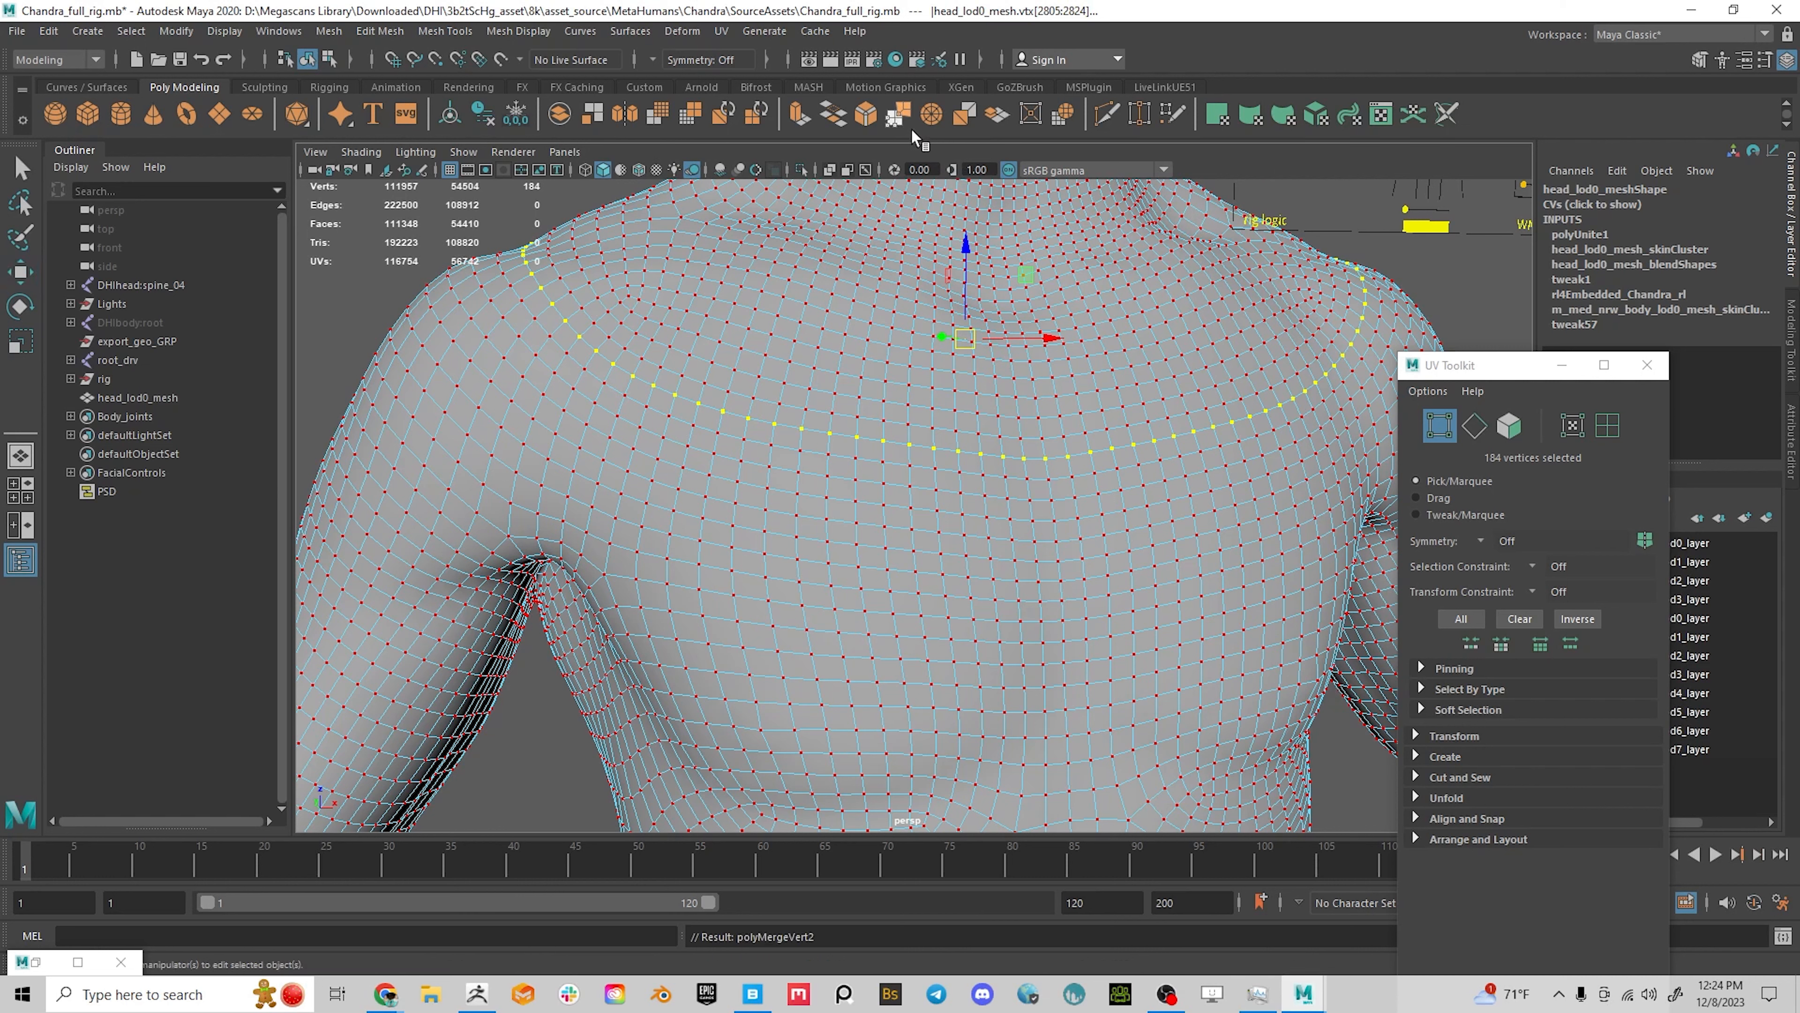
left_click(901, 119)
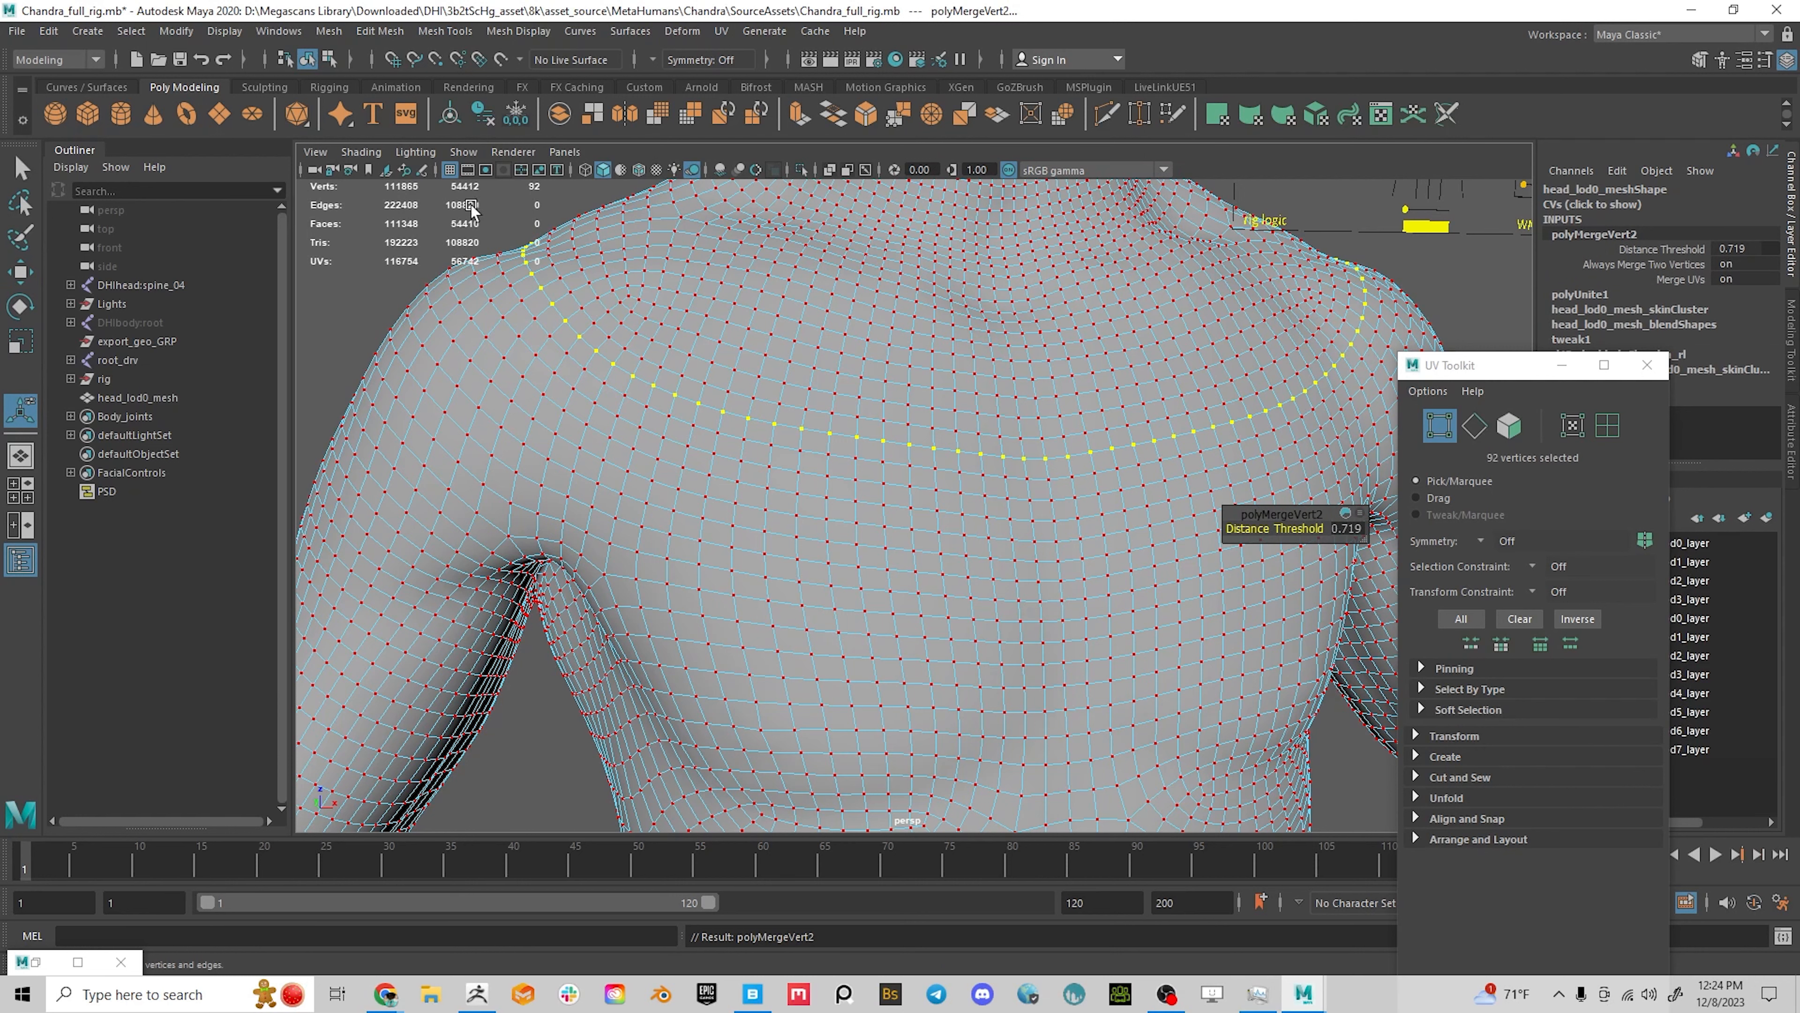
middle_click_drag(455, 207, 523, 246, "alt")
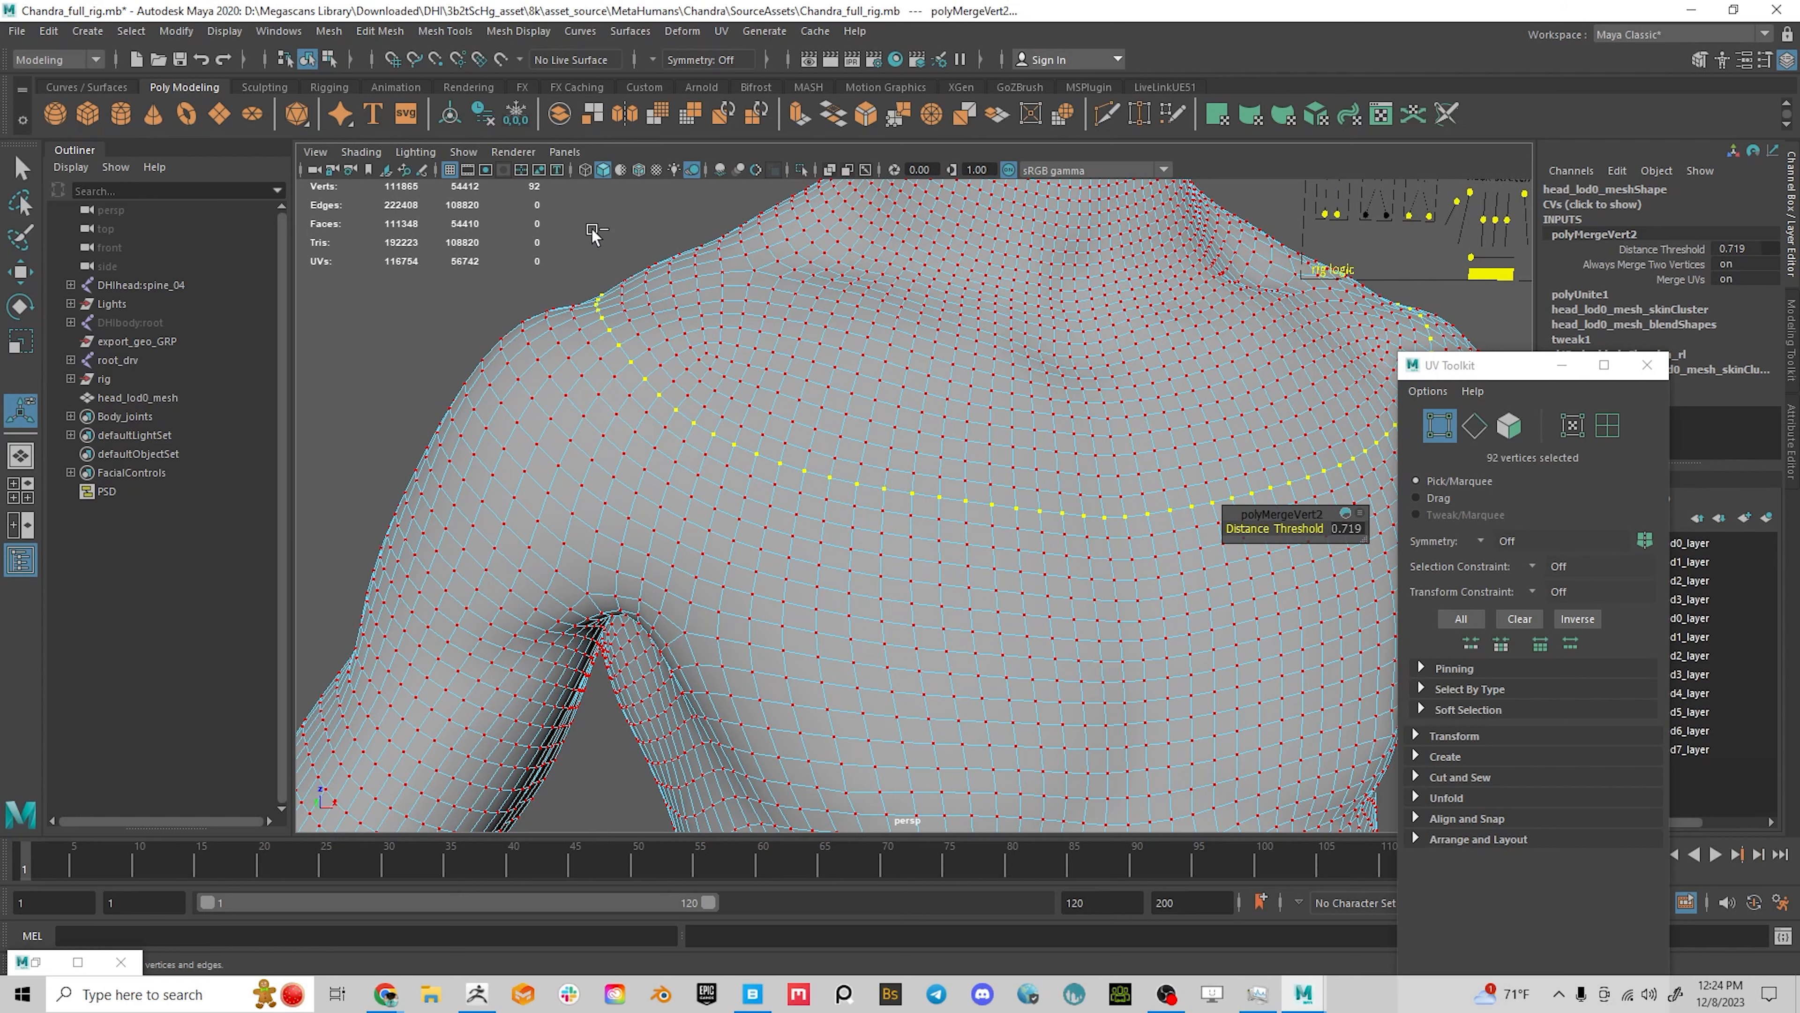
left_click_drag(904, 341, 848, 340, "alt")
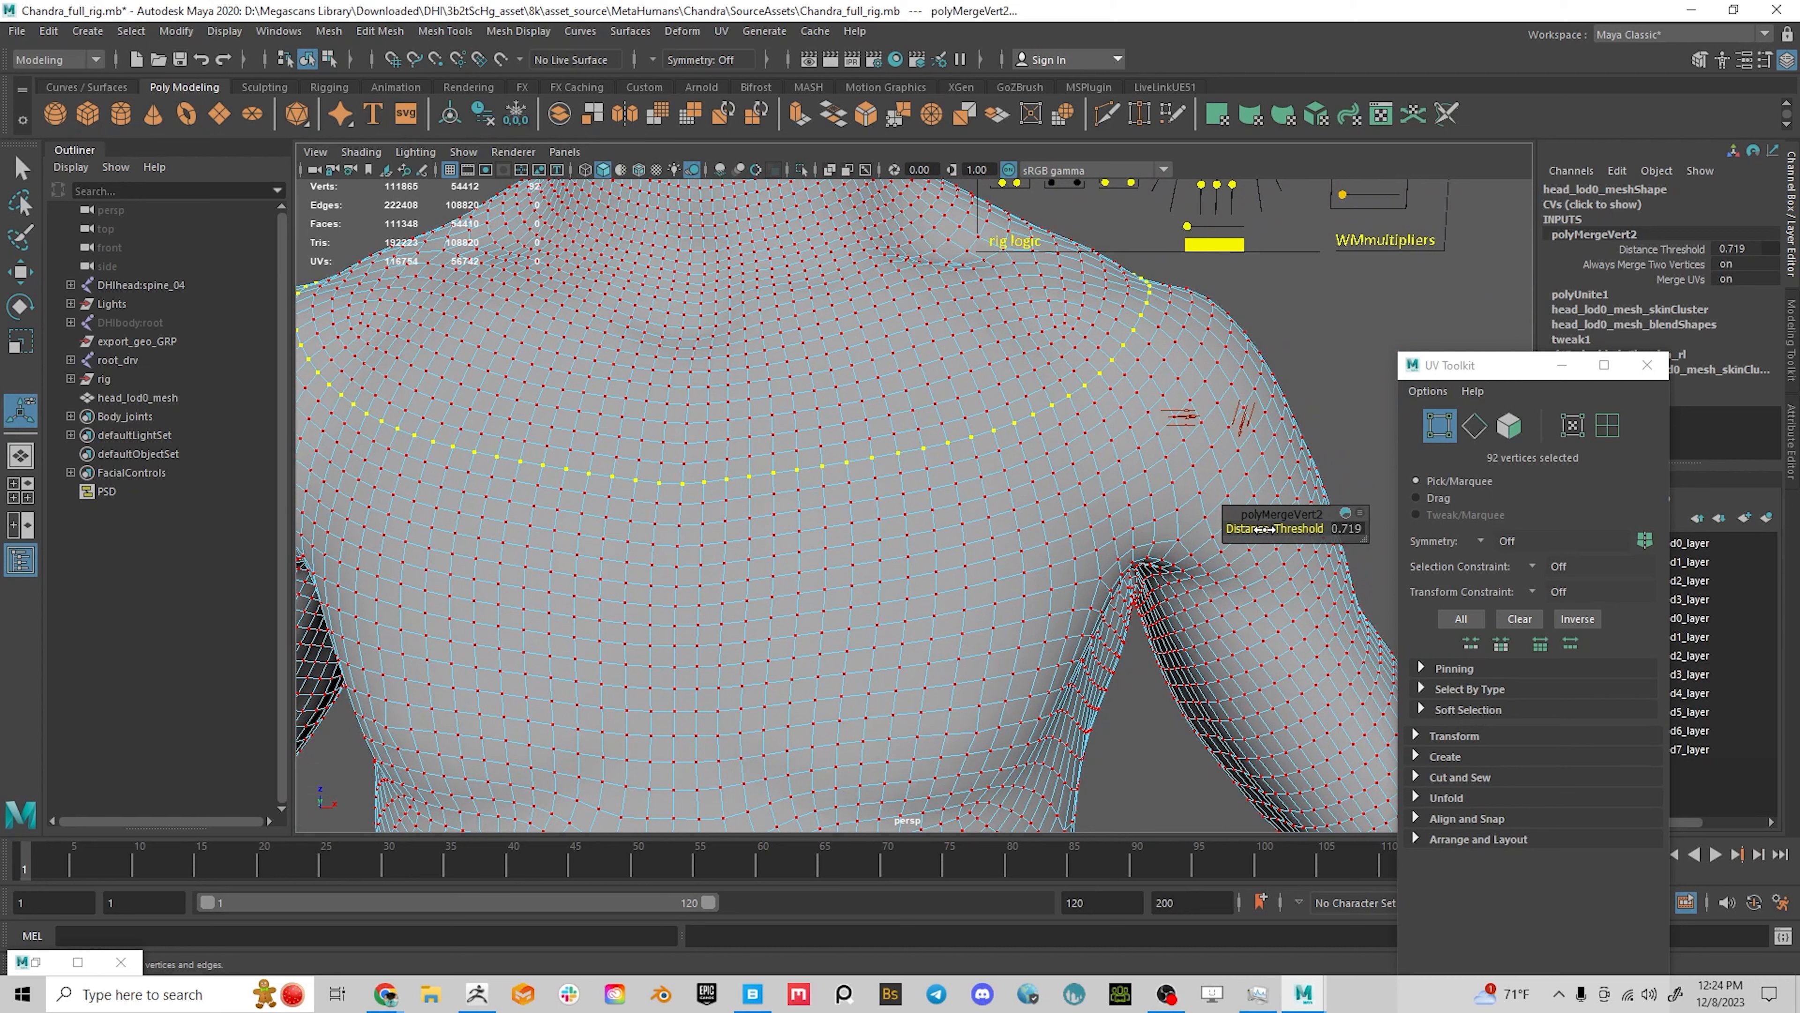
Try adjusting the vertex merge's distance threshold, and undo the adjustment
left_click_drag(1259, 528, 1269, 527)
key("ctrl+z")
left_click_drag(1266, 527, 1266, 527)
left_click_drag(698, 505, 852, 467, "alt")
scroll(852, 466, "down", 2)
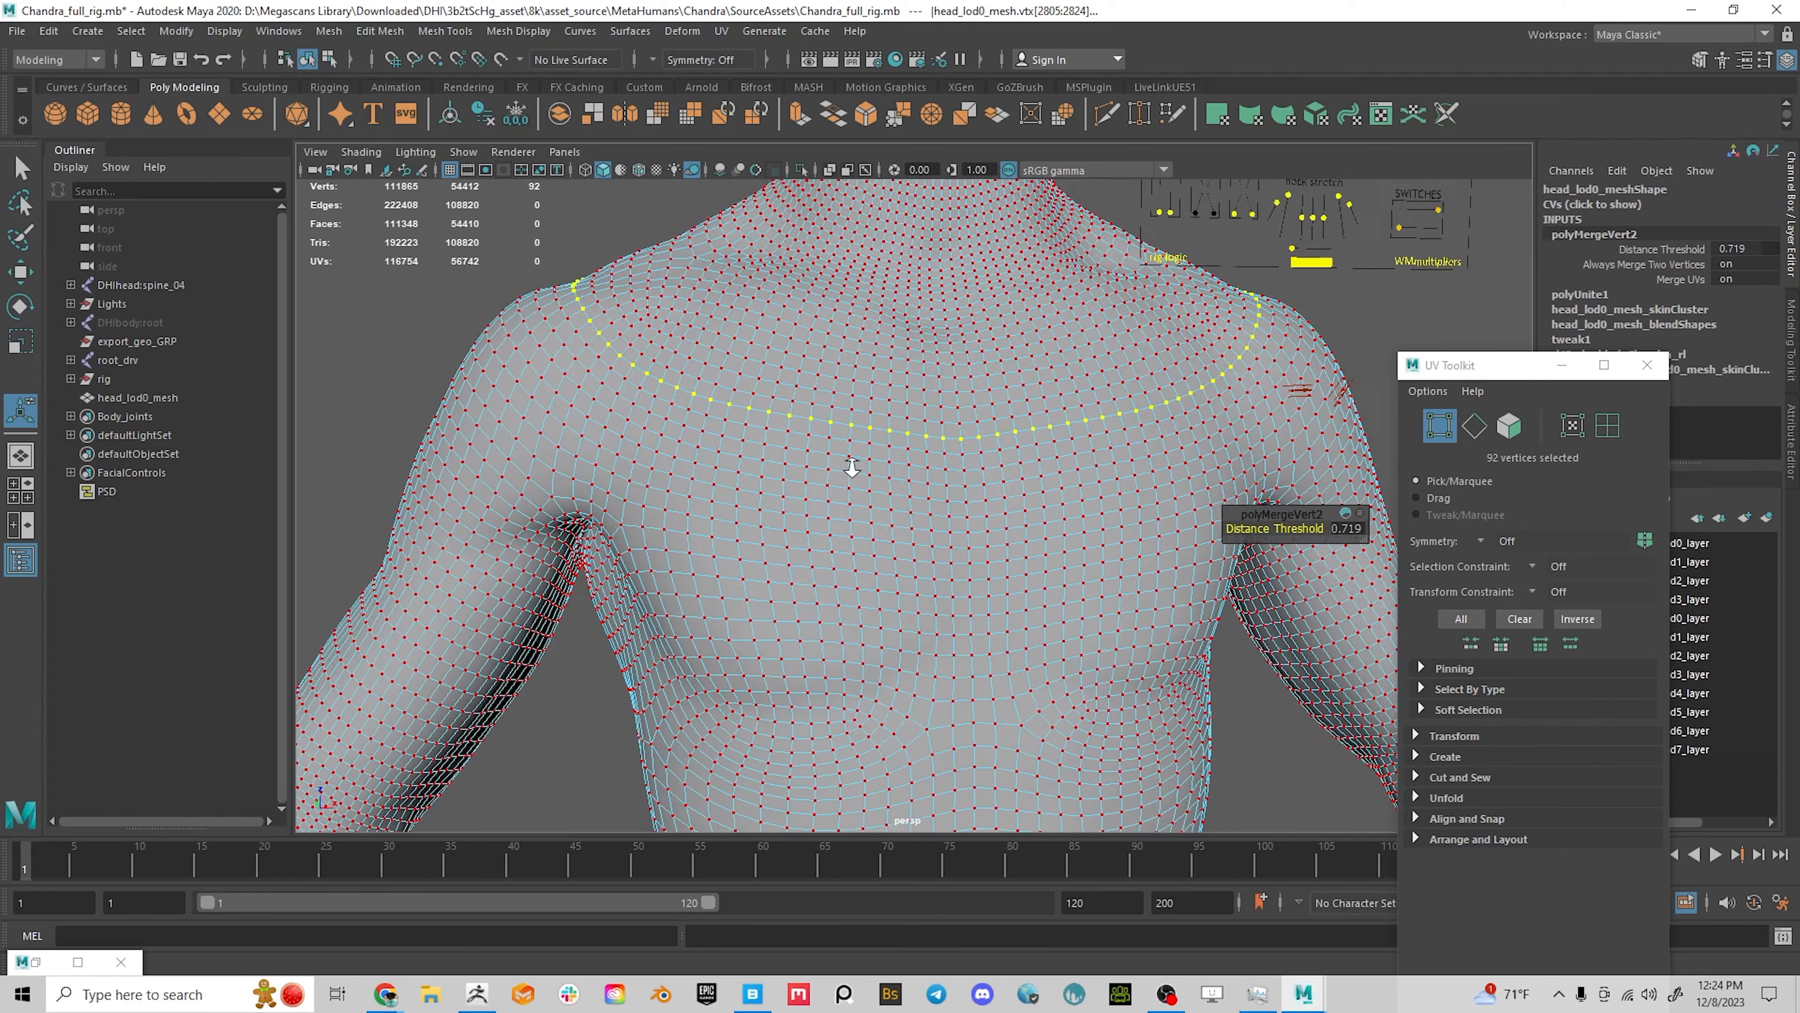
Return the combined mesh to object mode and clear the selection
middle_click_drag(852, 467, 800, 610, "alt")
right_click_drag(799, 432, 889, 360)
left_click(632, 239)
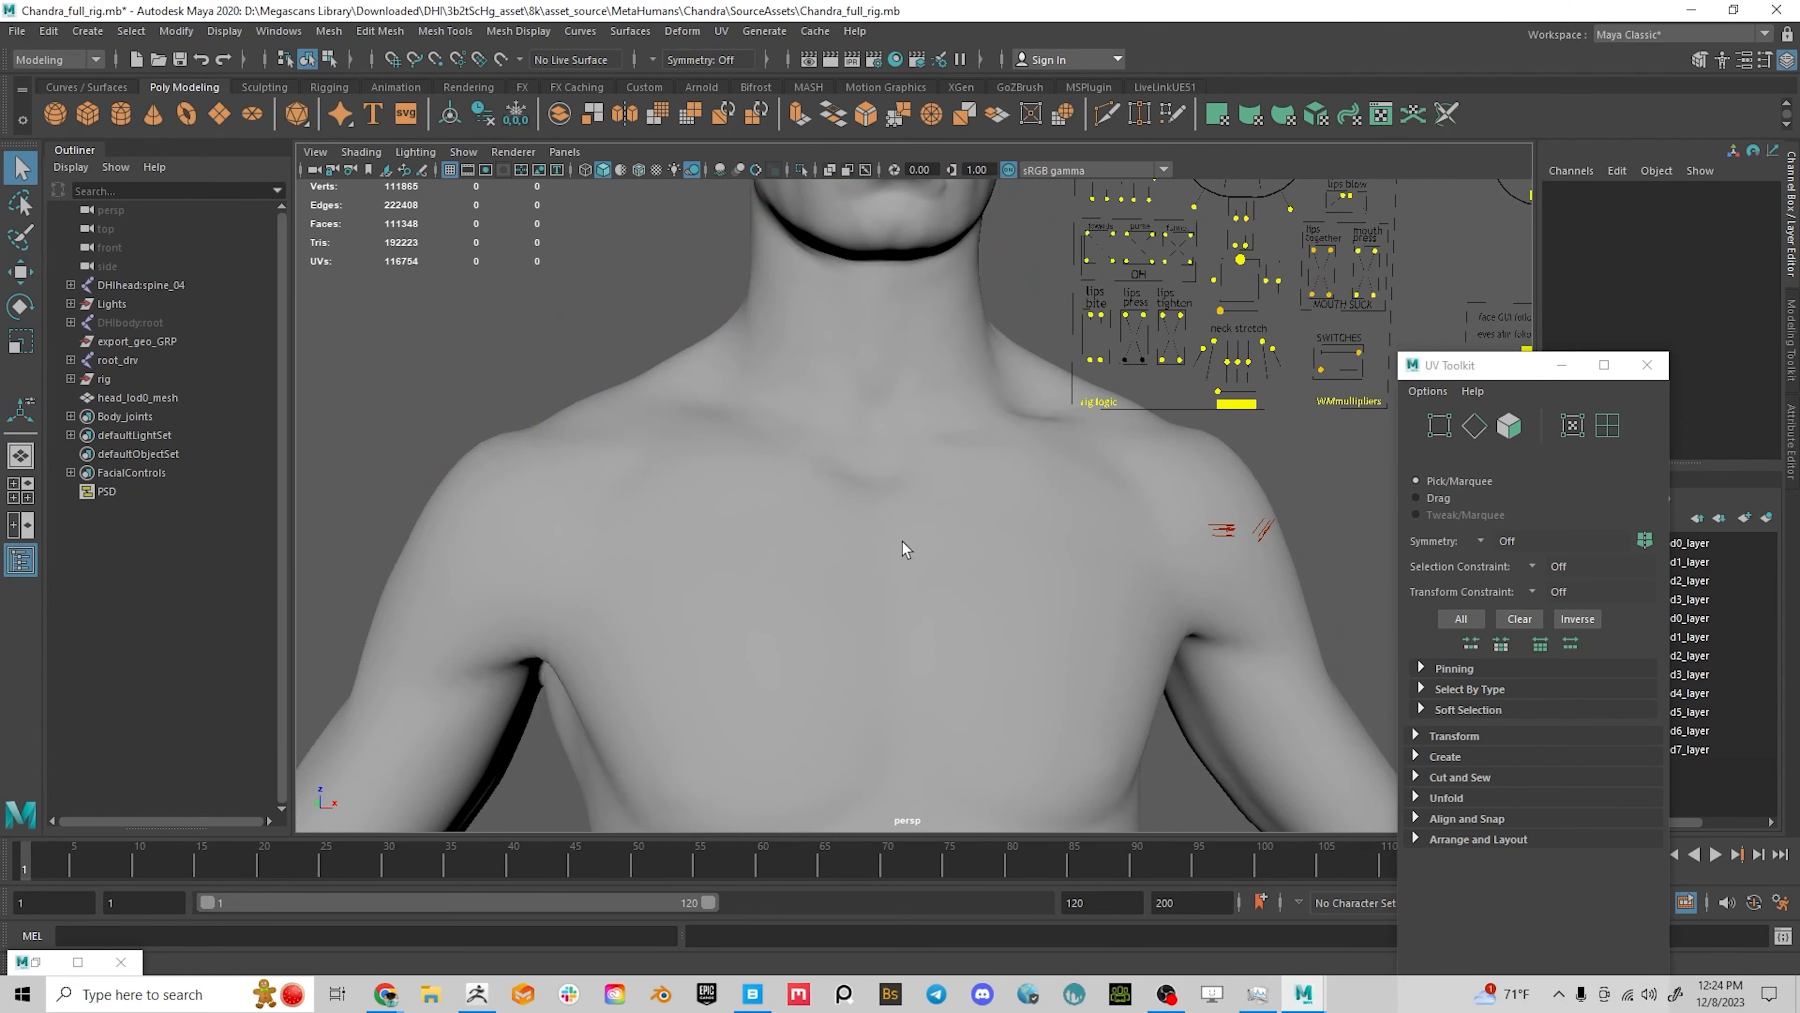
Select the combined mesh and apply custom polygon display options with border edges highlighted at an edge width of 3
scroll(904, 542, "down", 2)
left_click(862, 551)
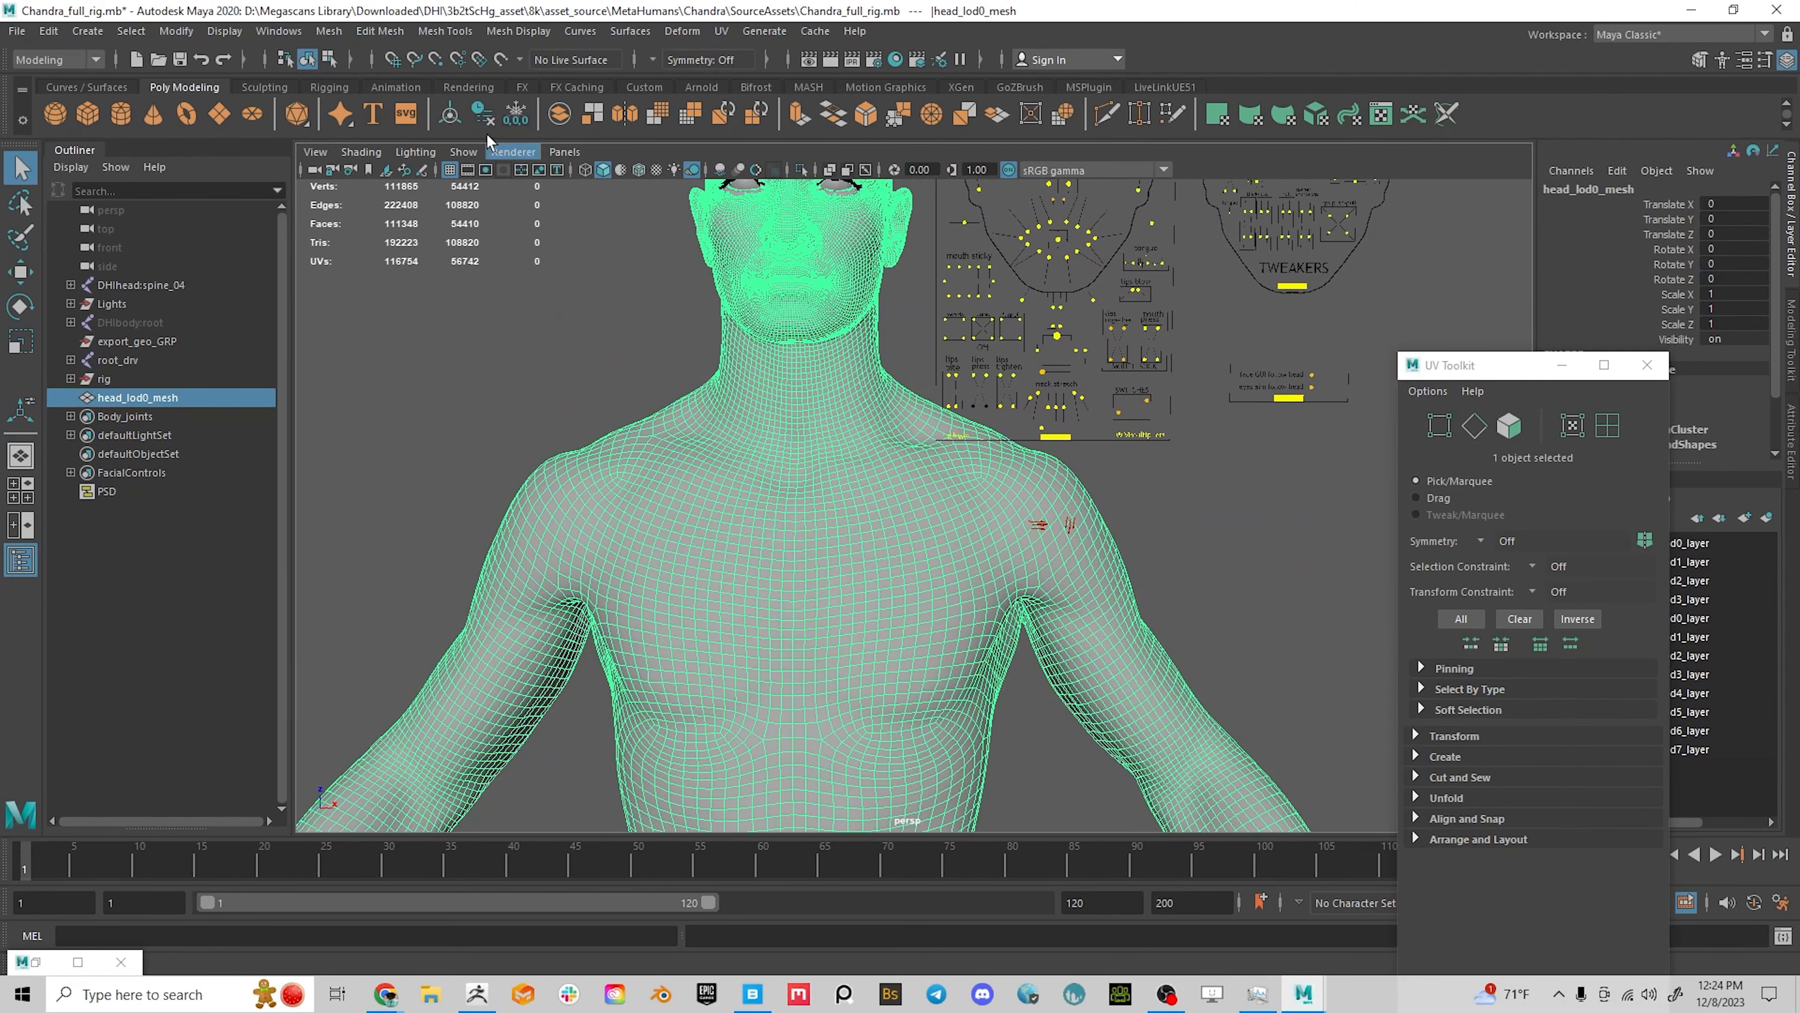
left_click(224, 31)
mouse_move(382, 271)
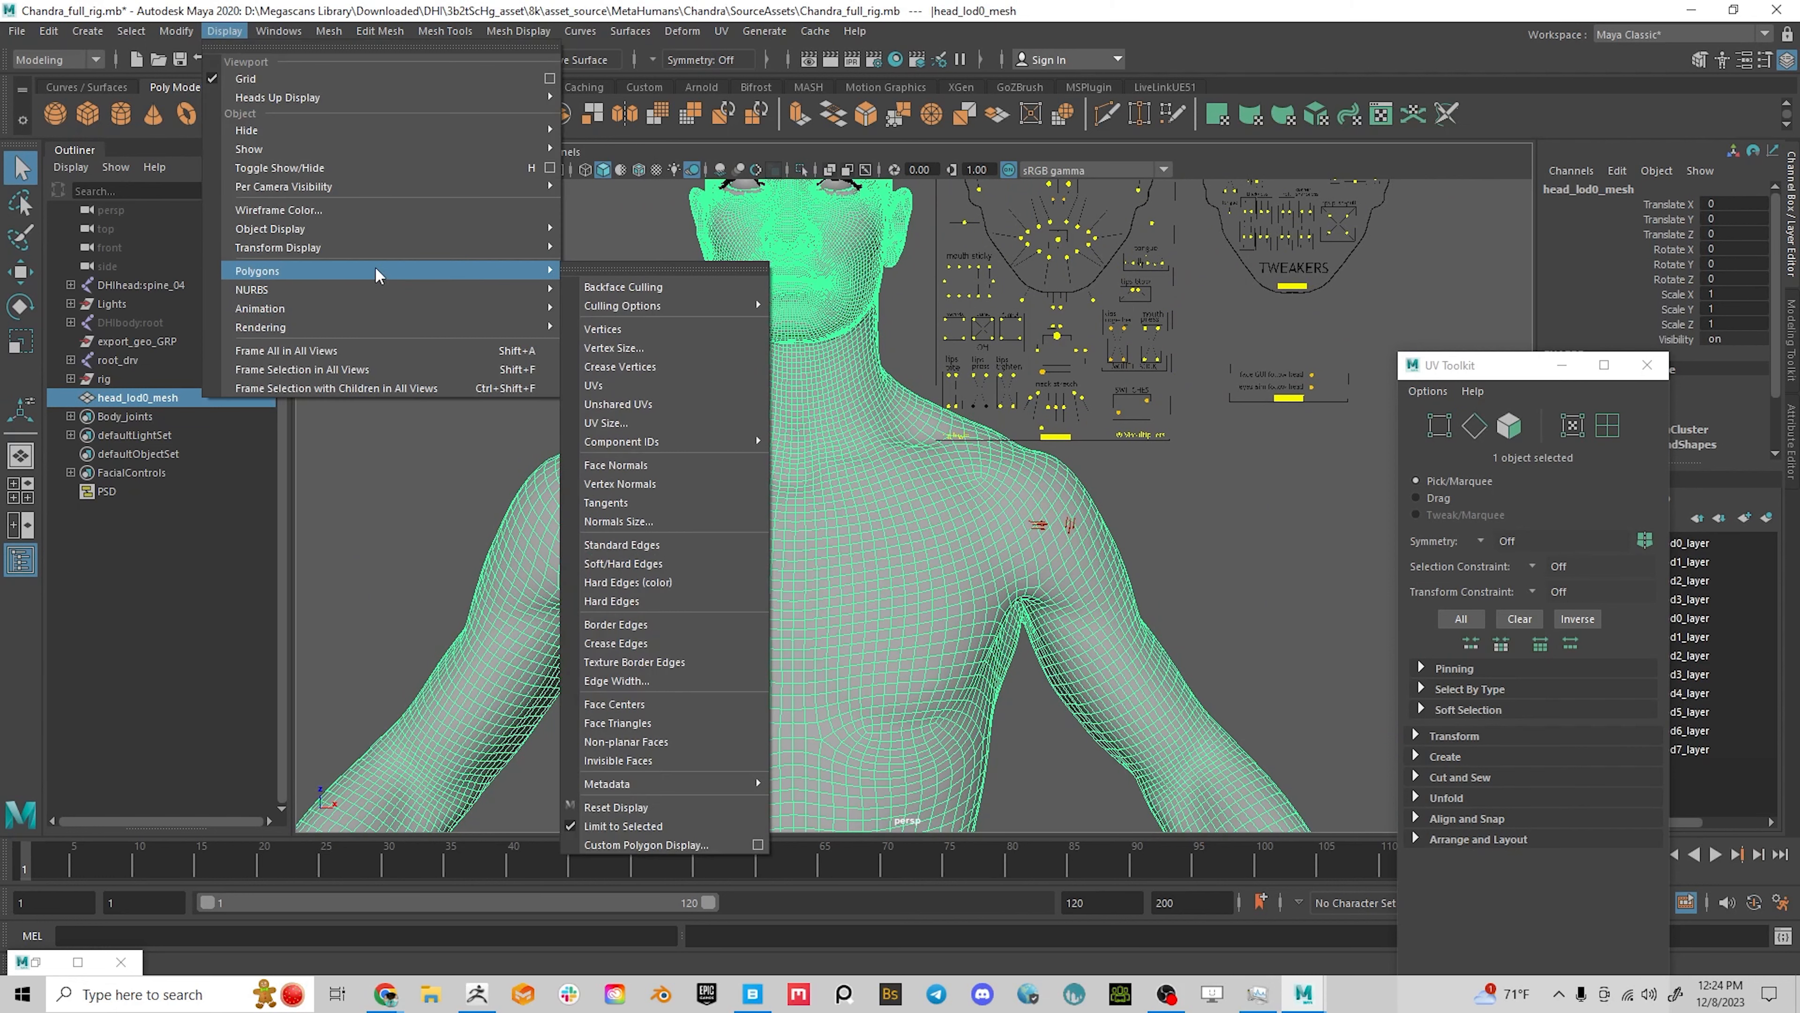
left_click(757, 845)
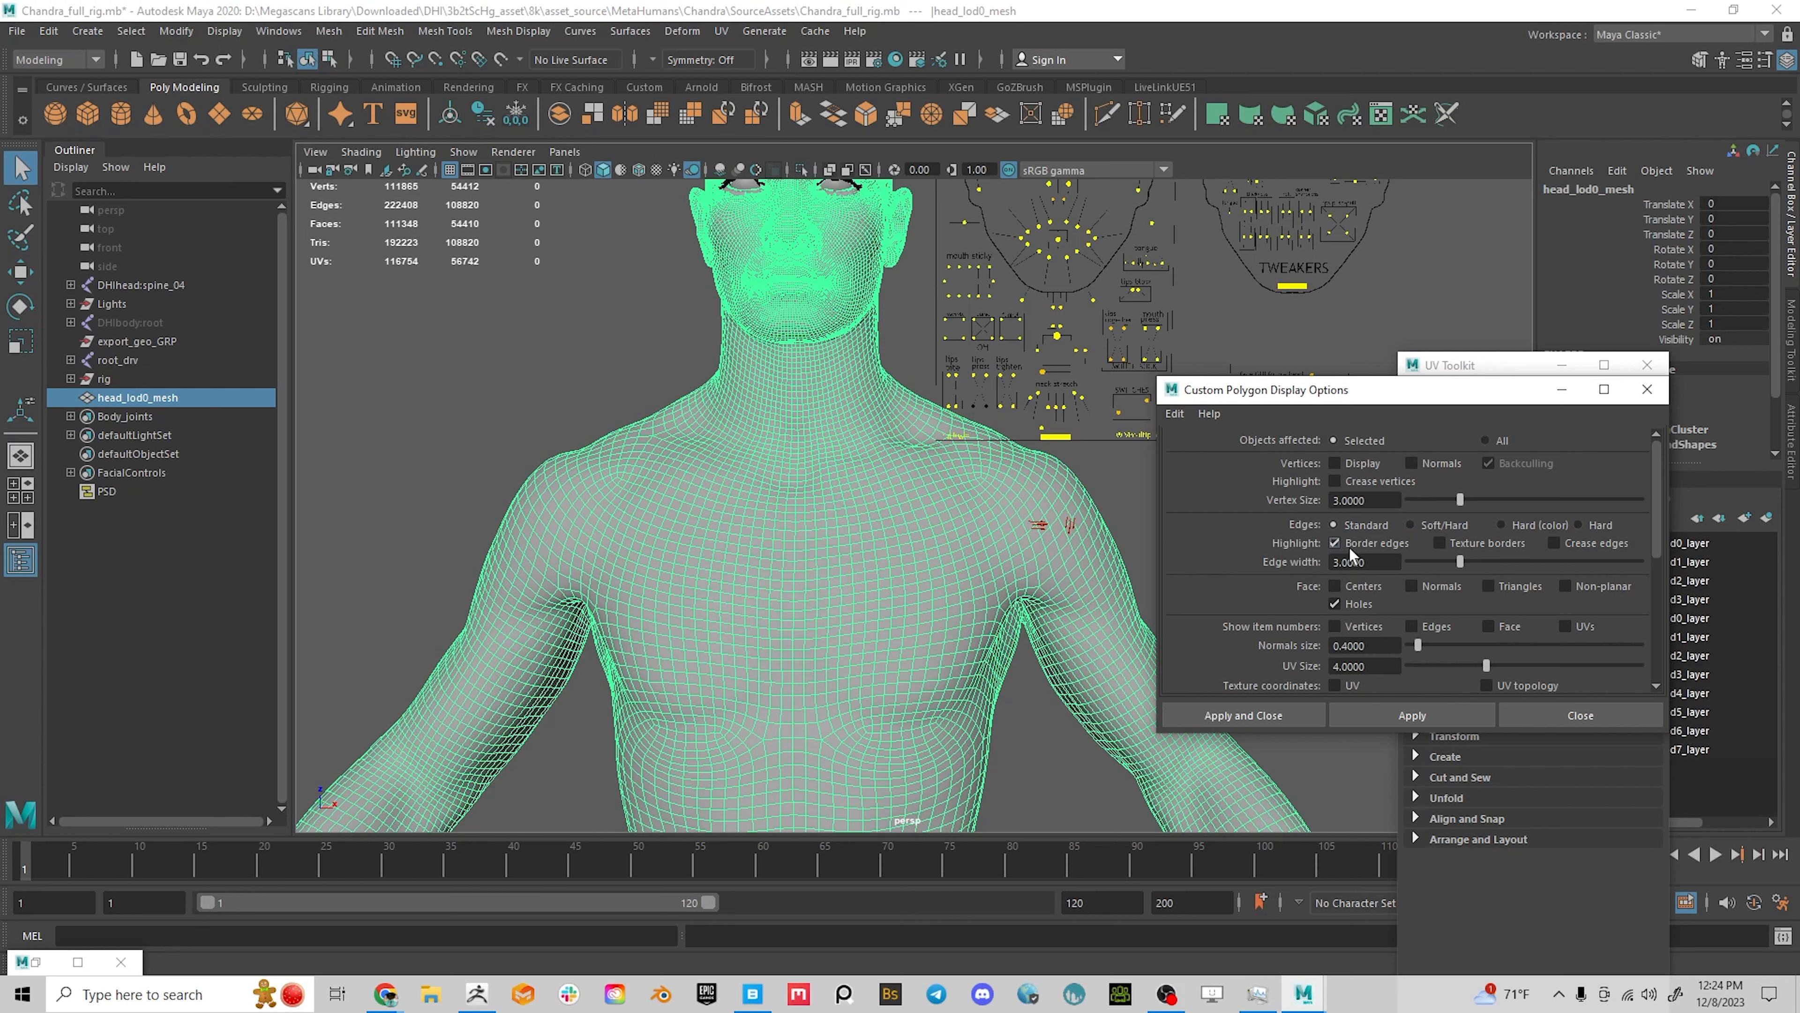
left_click(1436, 712)
Inspect the combined mesh for open border edges from several angles, and close the polygon display options and UV Toolkit
left_click_drag(674, 505, 912, 504, "alt")
left_click_drag(1041, 471, 574, 438, "alt")
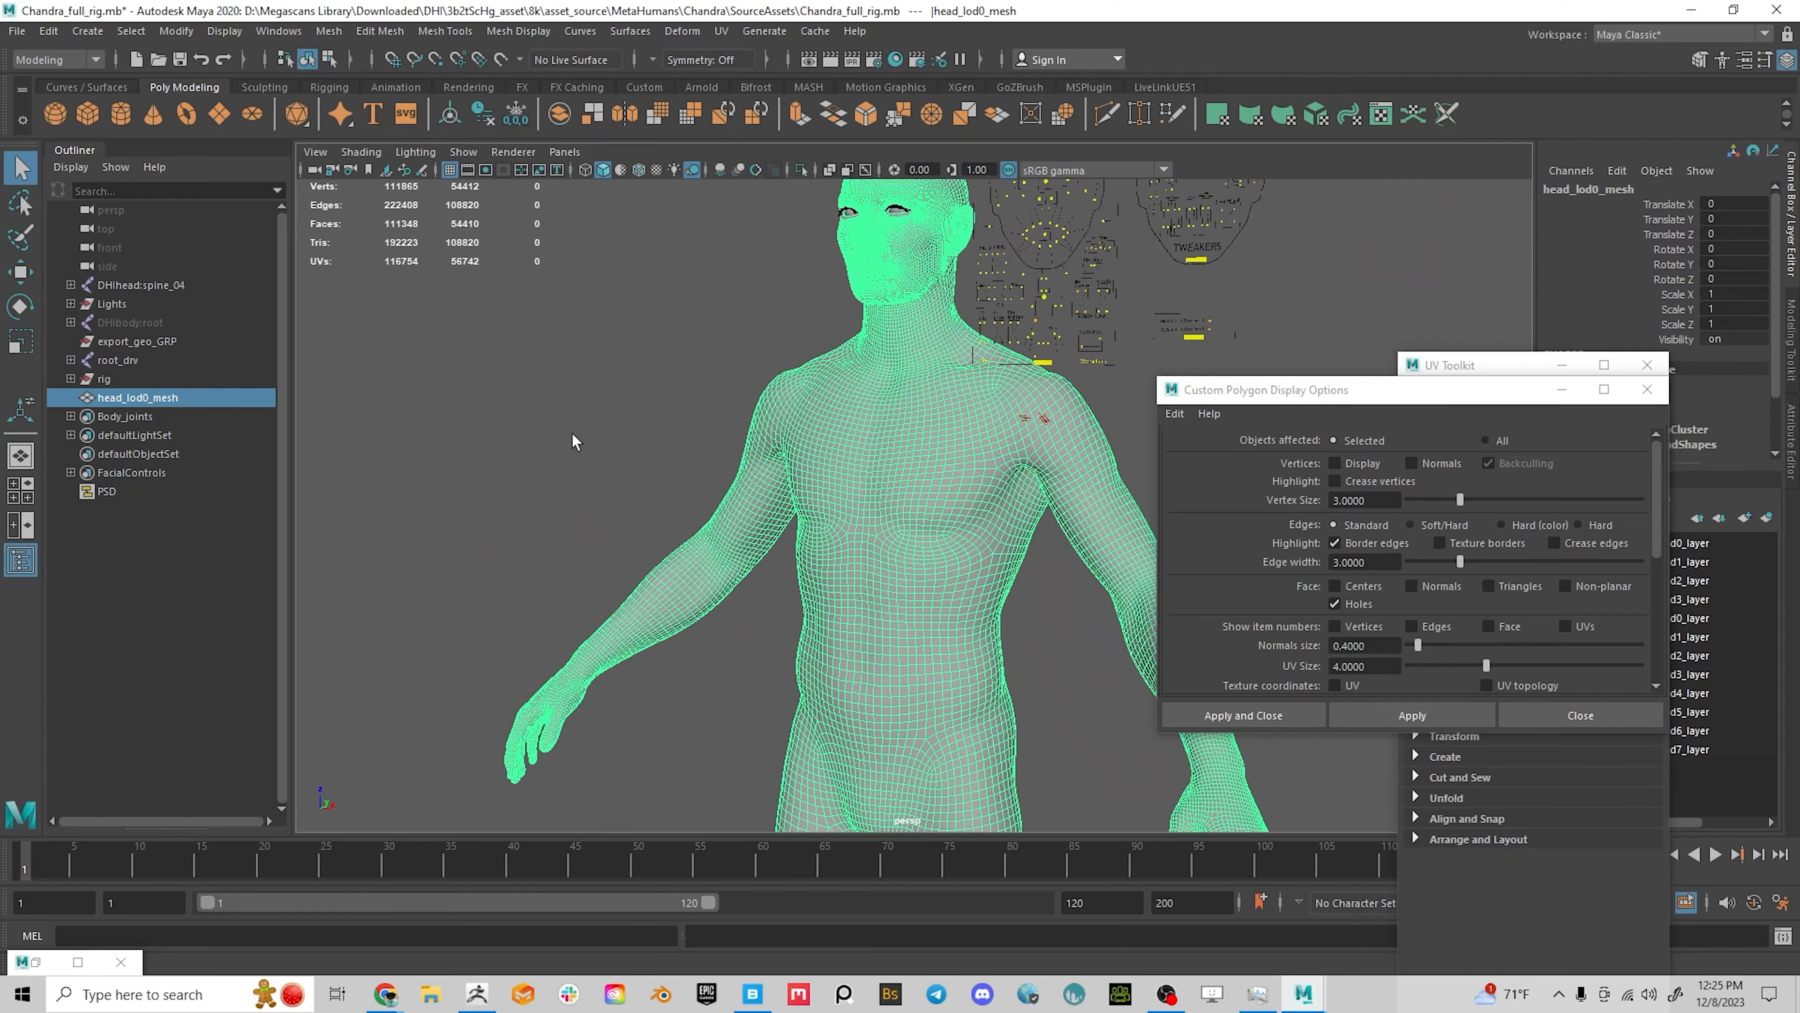
right_click_drag(575, 438, 894, 500, "alt")
middle_click_drag(895, 500, 869, 564, "alt")
left_click_drag(787, 541, 877, 458, "alt")
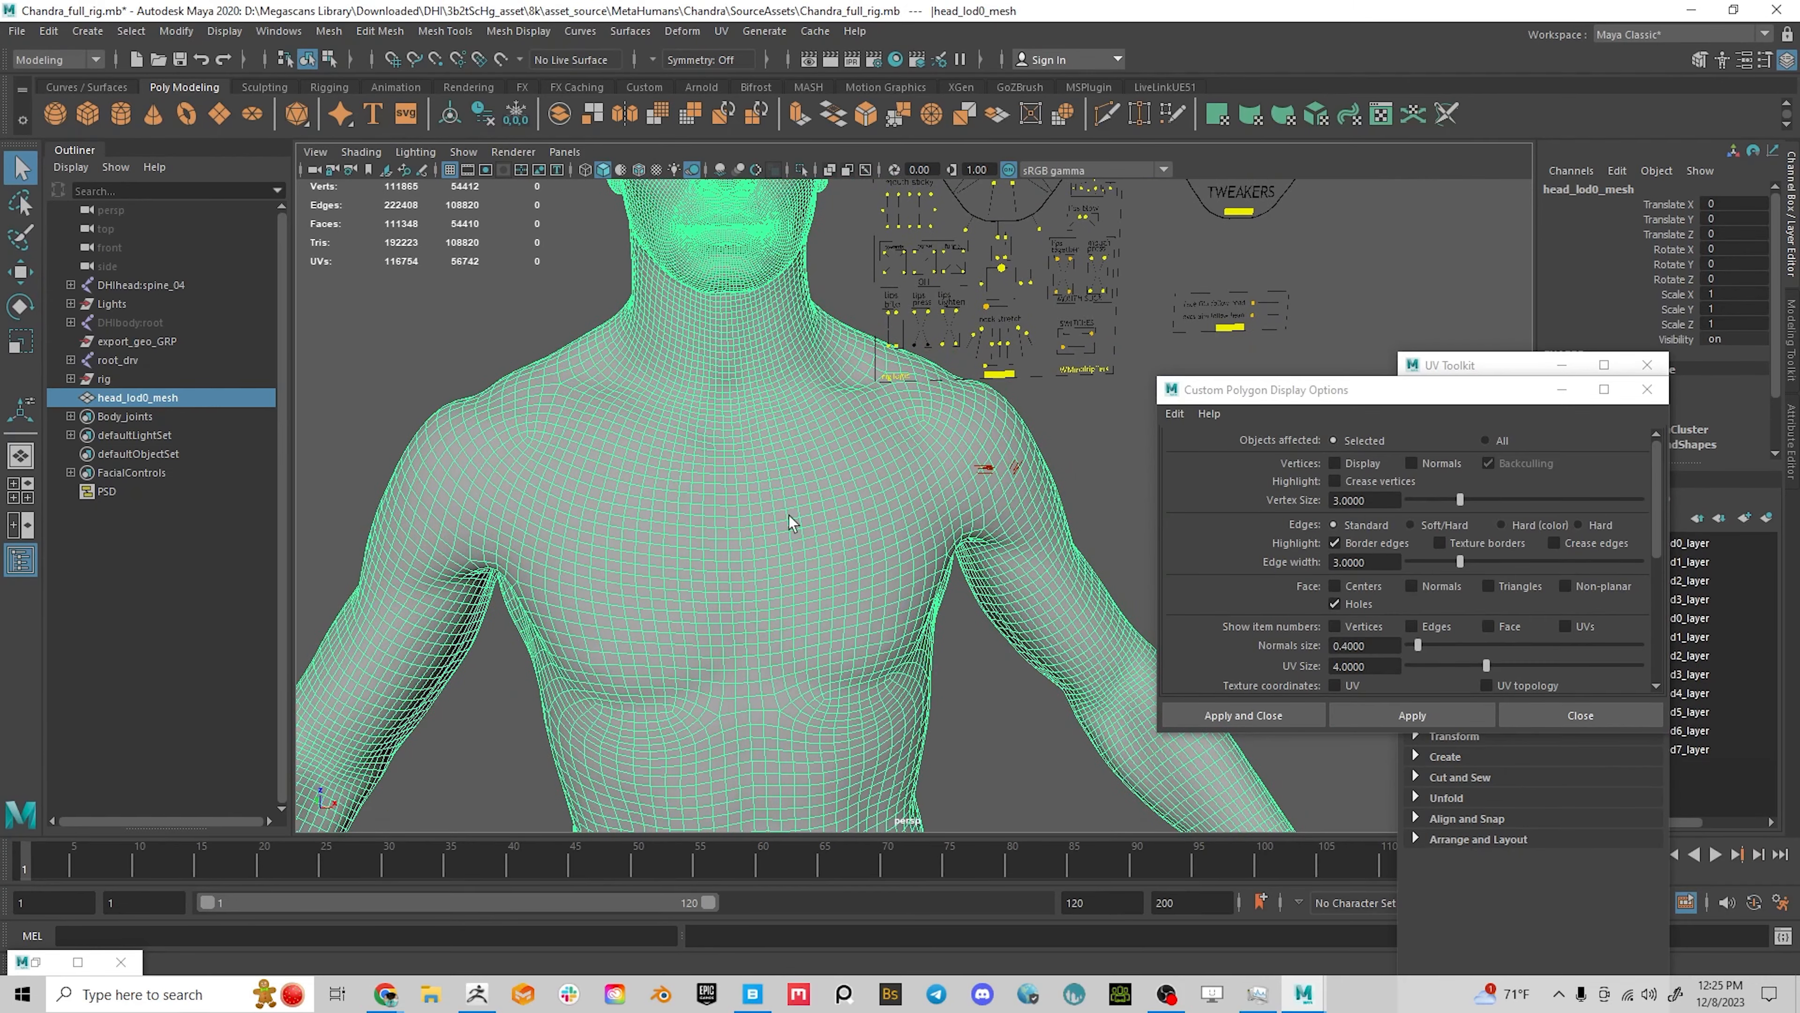
right_click_drag(910, 565, 667, 511, "alt")
left_click_drag(667, 511, 840, 509, "alt")
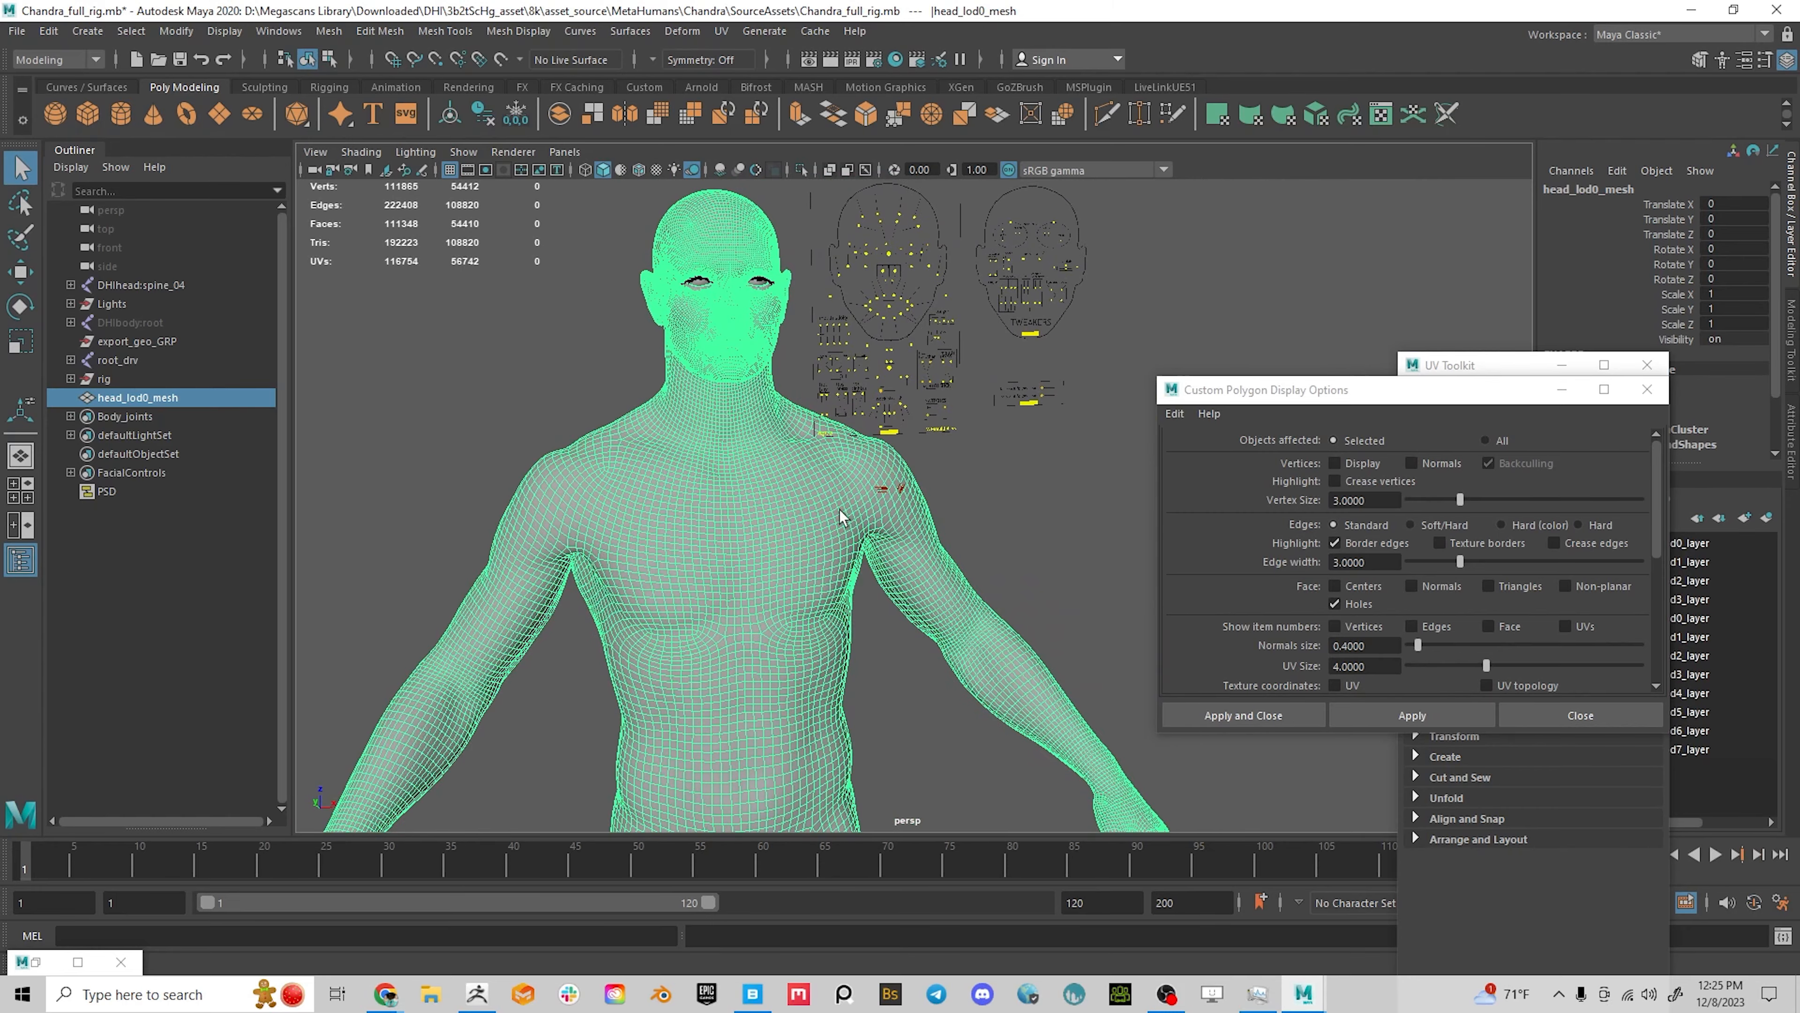
left_click(1646, 389)
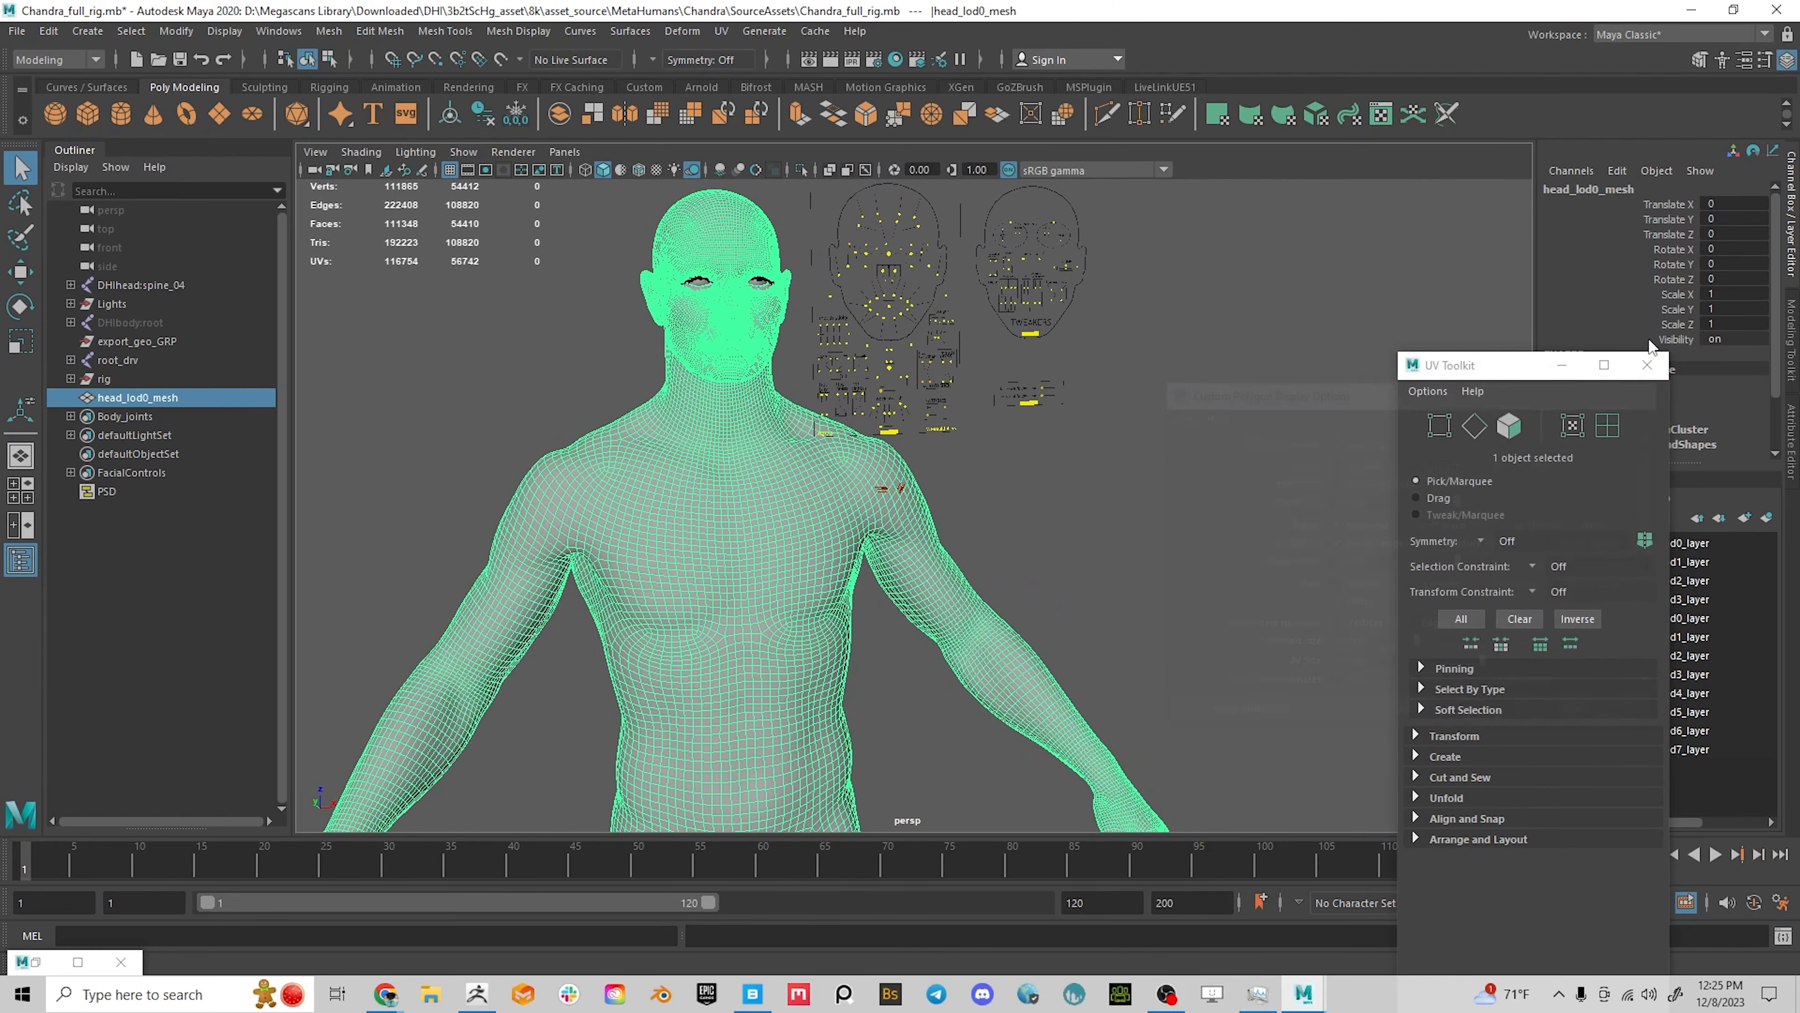
left_click(1647, 364)
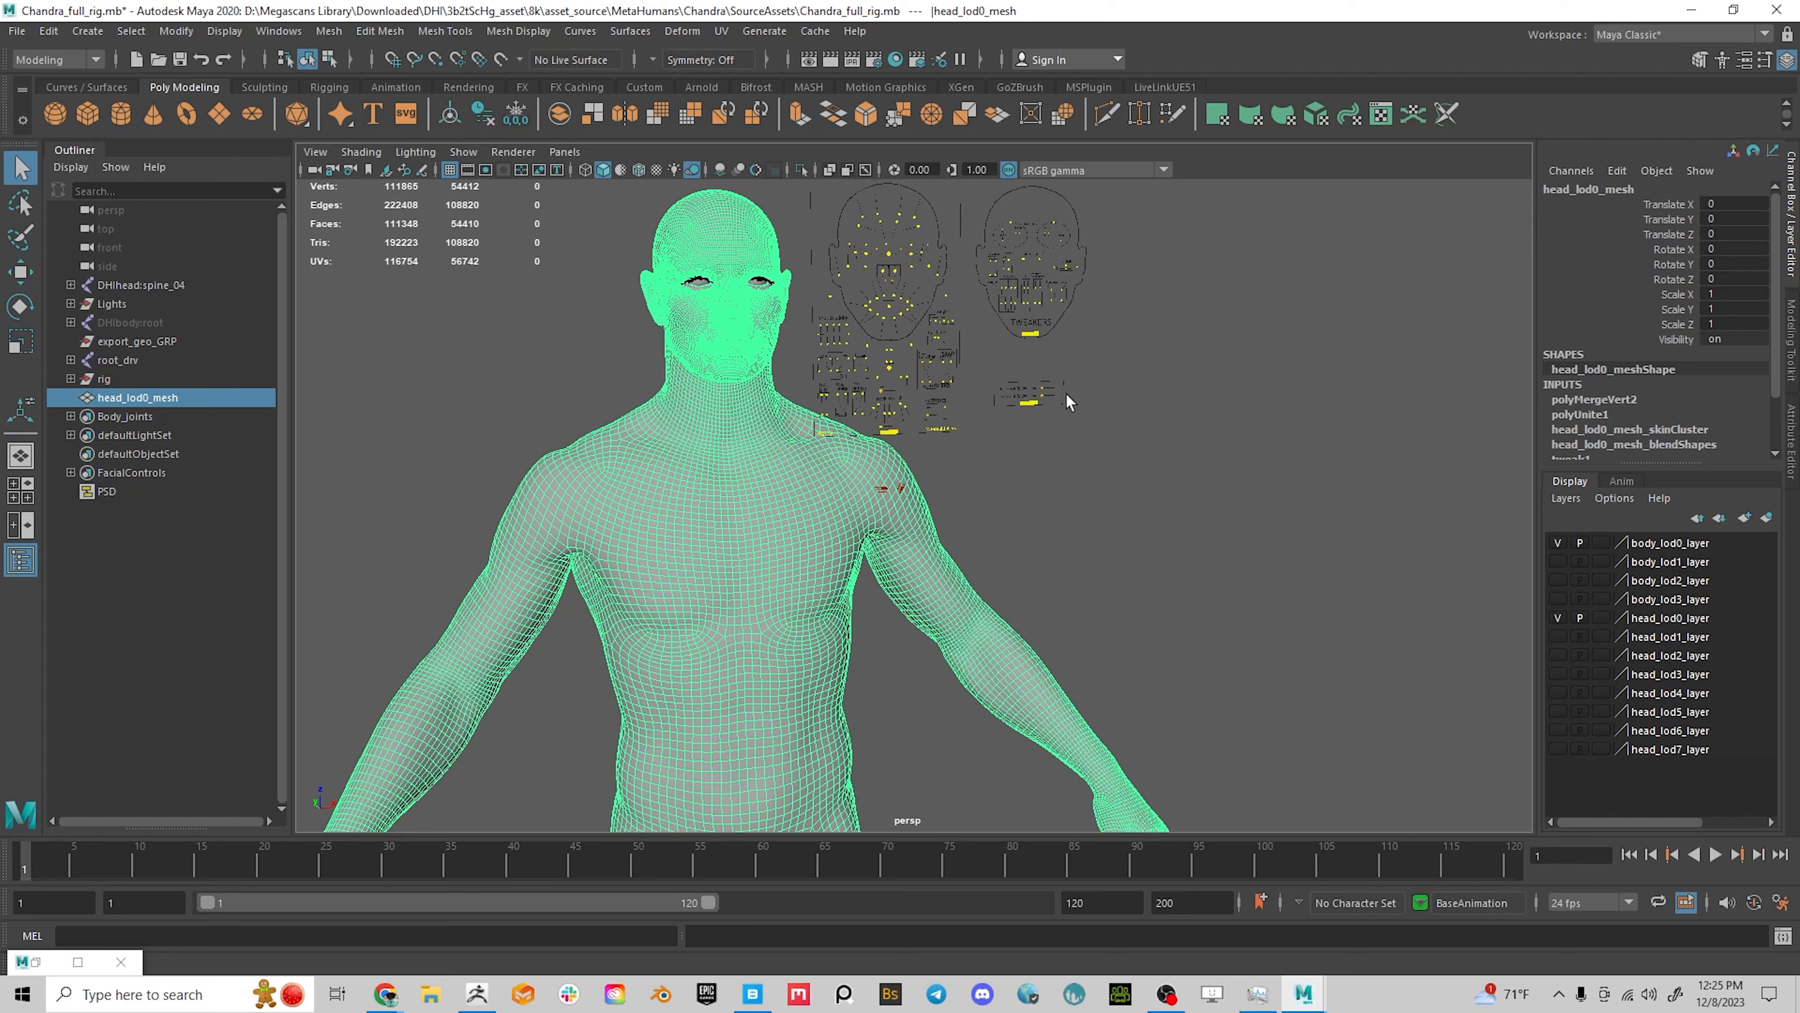
Turn the visibility of body_lod0_layer back on and view the combined mesh's head and shoulders up close
left_click_drag(1339, 499, 1303, 479, "alt")
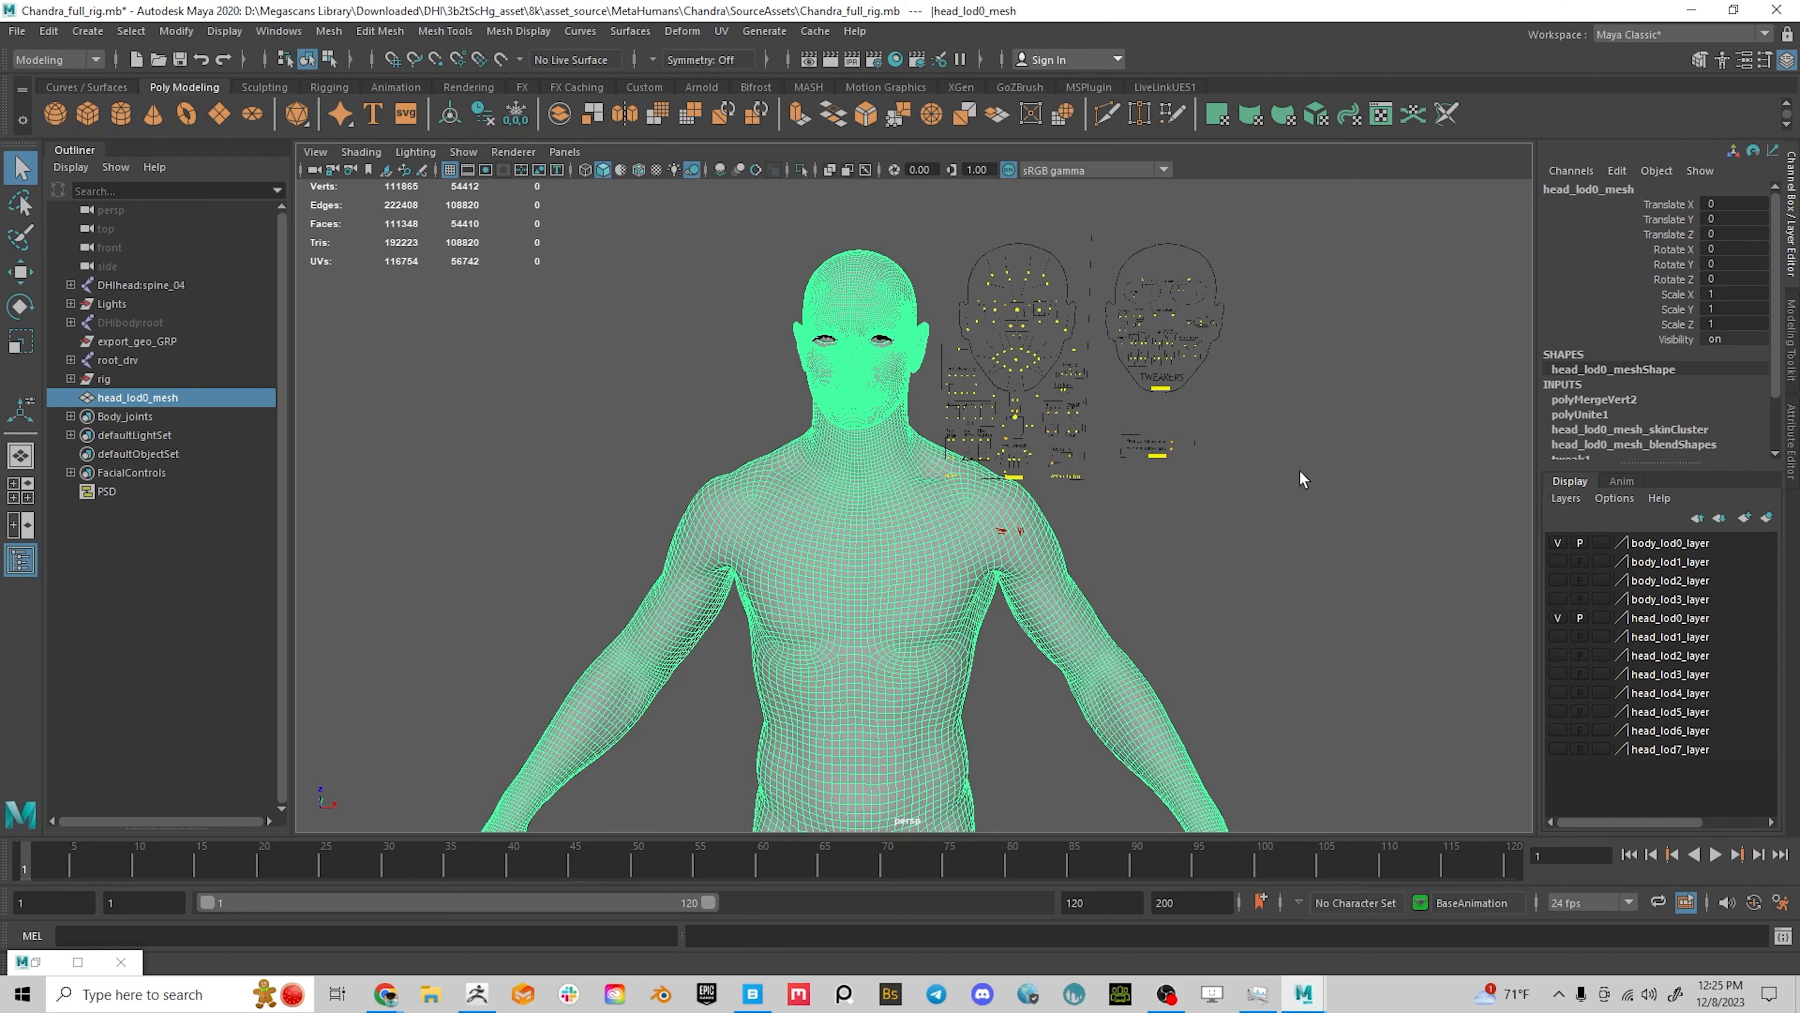
mouse_move(879, 517)
left_mouse_down("alt")
mouse_move(1049, 509)
mouse_move(526, 506)
mouse_move(952, 525)
mouse_move(872, 518)
left_mouse_up("alt")
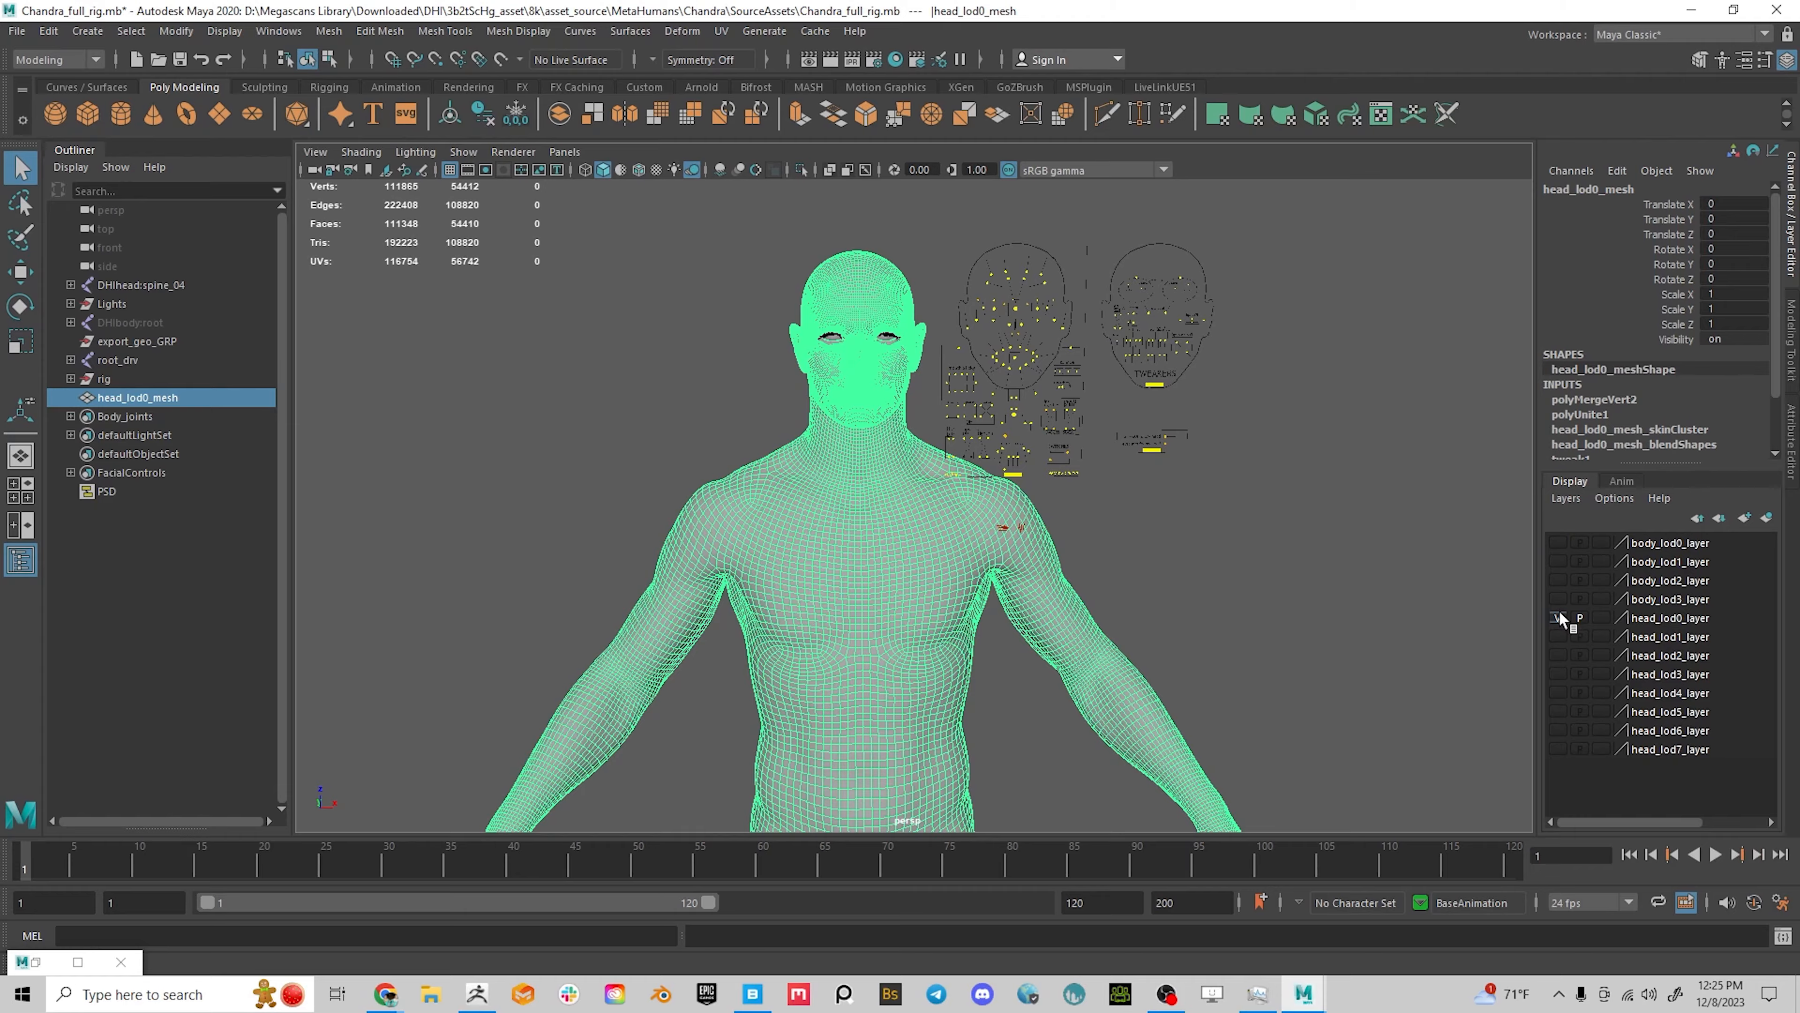
left_click(1558, 542)
right_click_drag(839, 314, 1101, 503, "alt")
middle_click_drag(820, 442, 784, 616, "alt")
left_click_drag(784, 616, 852, 600, "alt")
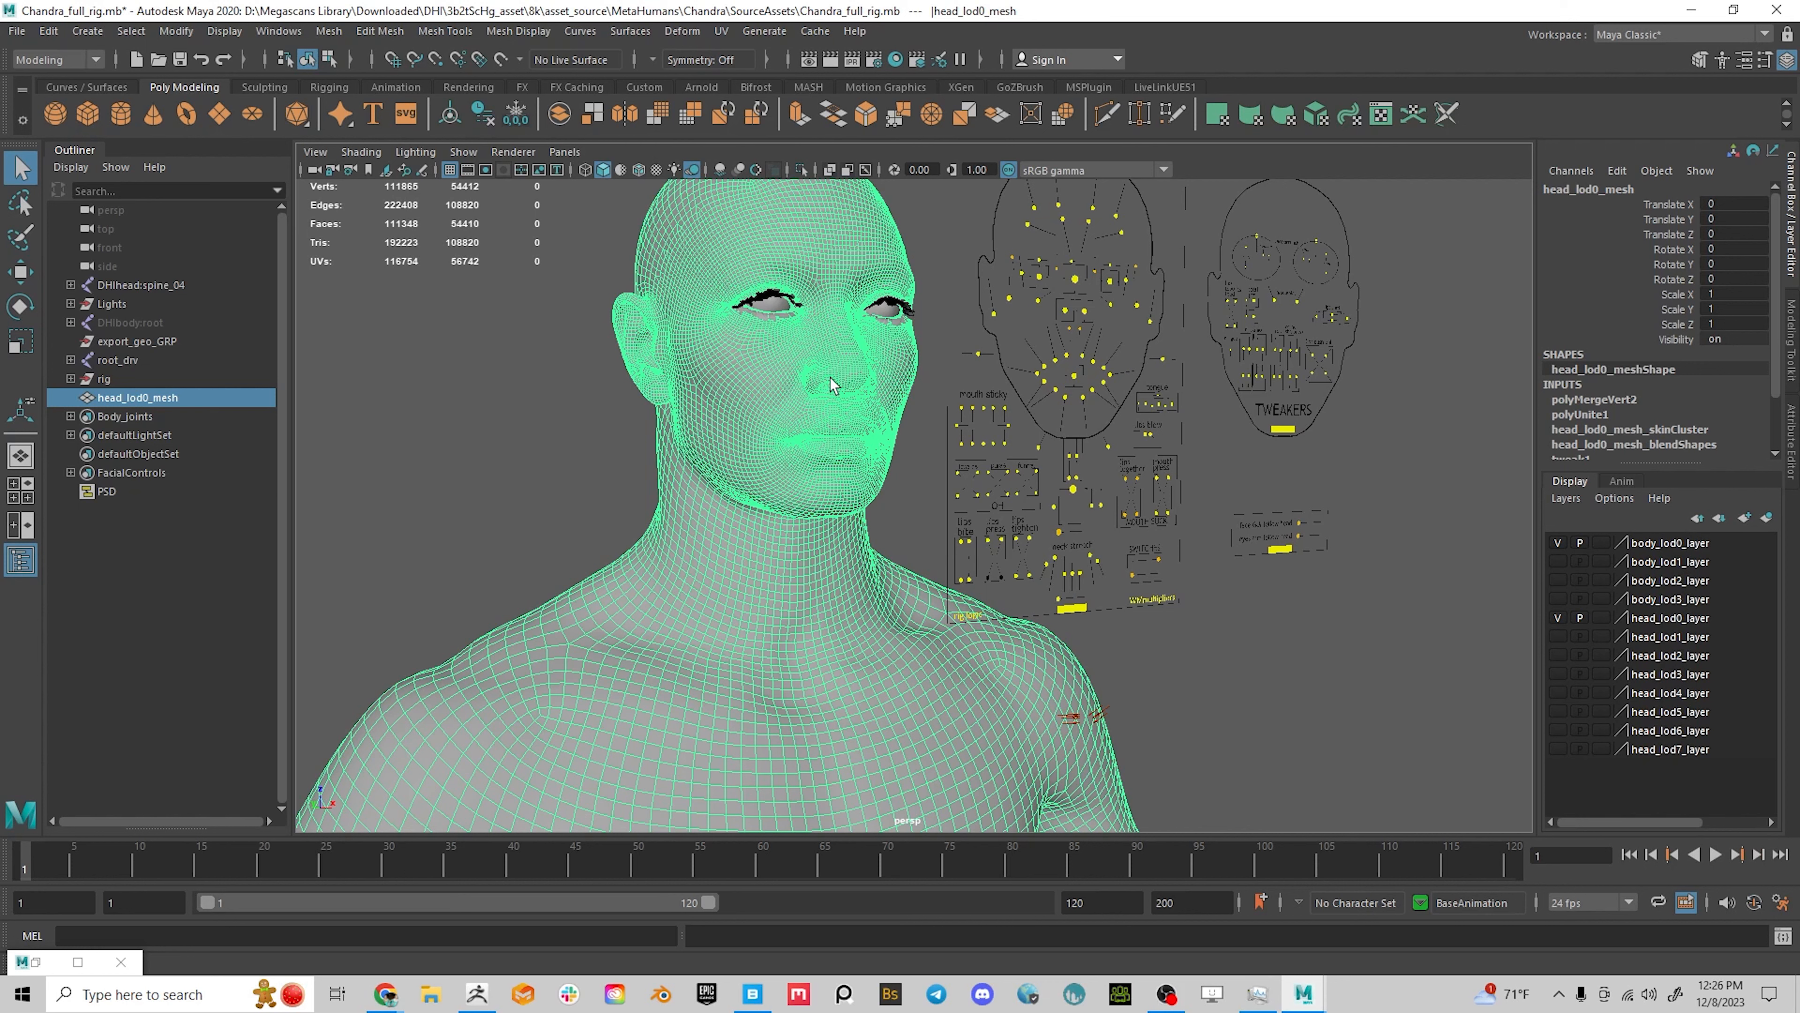
Examine the combined mesh's face, neck and shoulders from several angles and distances
right_click_drag(1351, 723, 1162, 689, "alt")
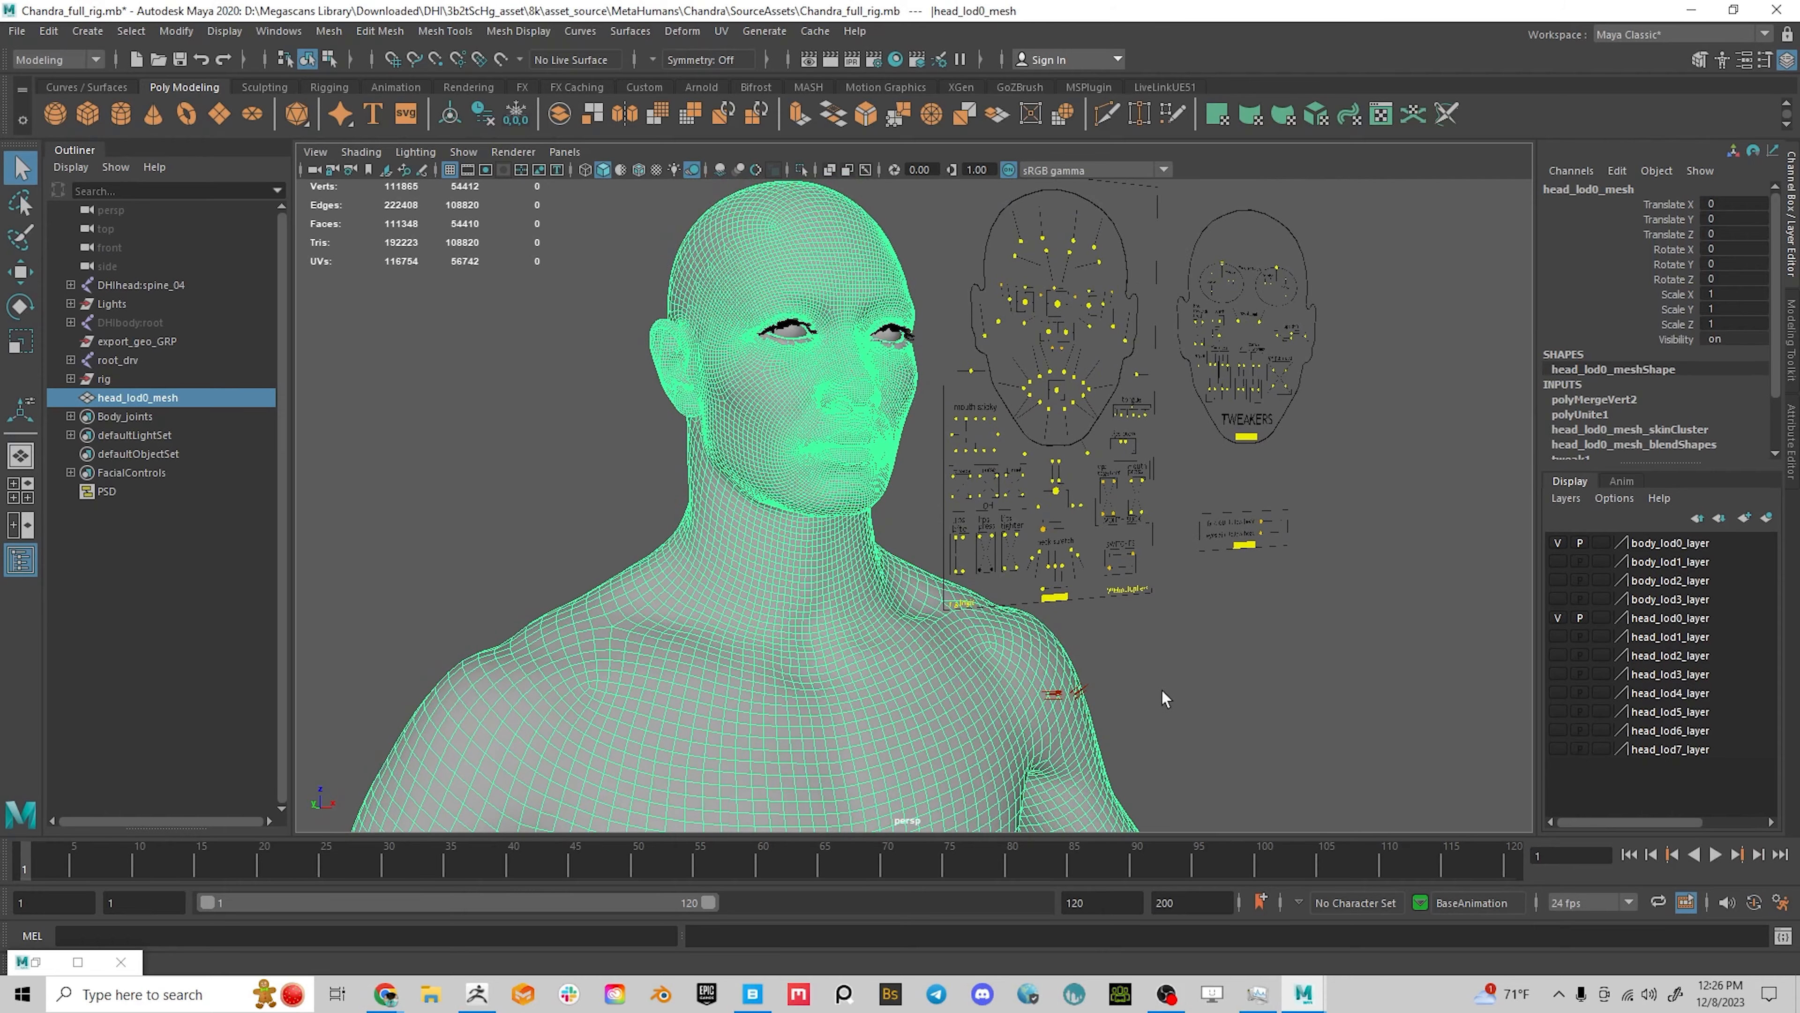
left_click_drag(1134, 619, 887, 555, "alt")
mouse_move(886, 555)
right_mouse_down("alt")
mouse_move(877, 532)
mouse_move(899, 565)
right_mouse_up("alt")
left_click_drag(899, 565, 939, 555, "alt")
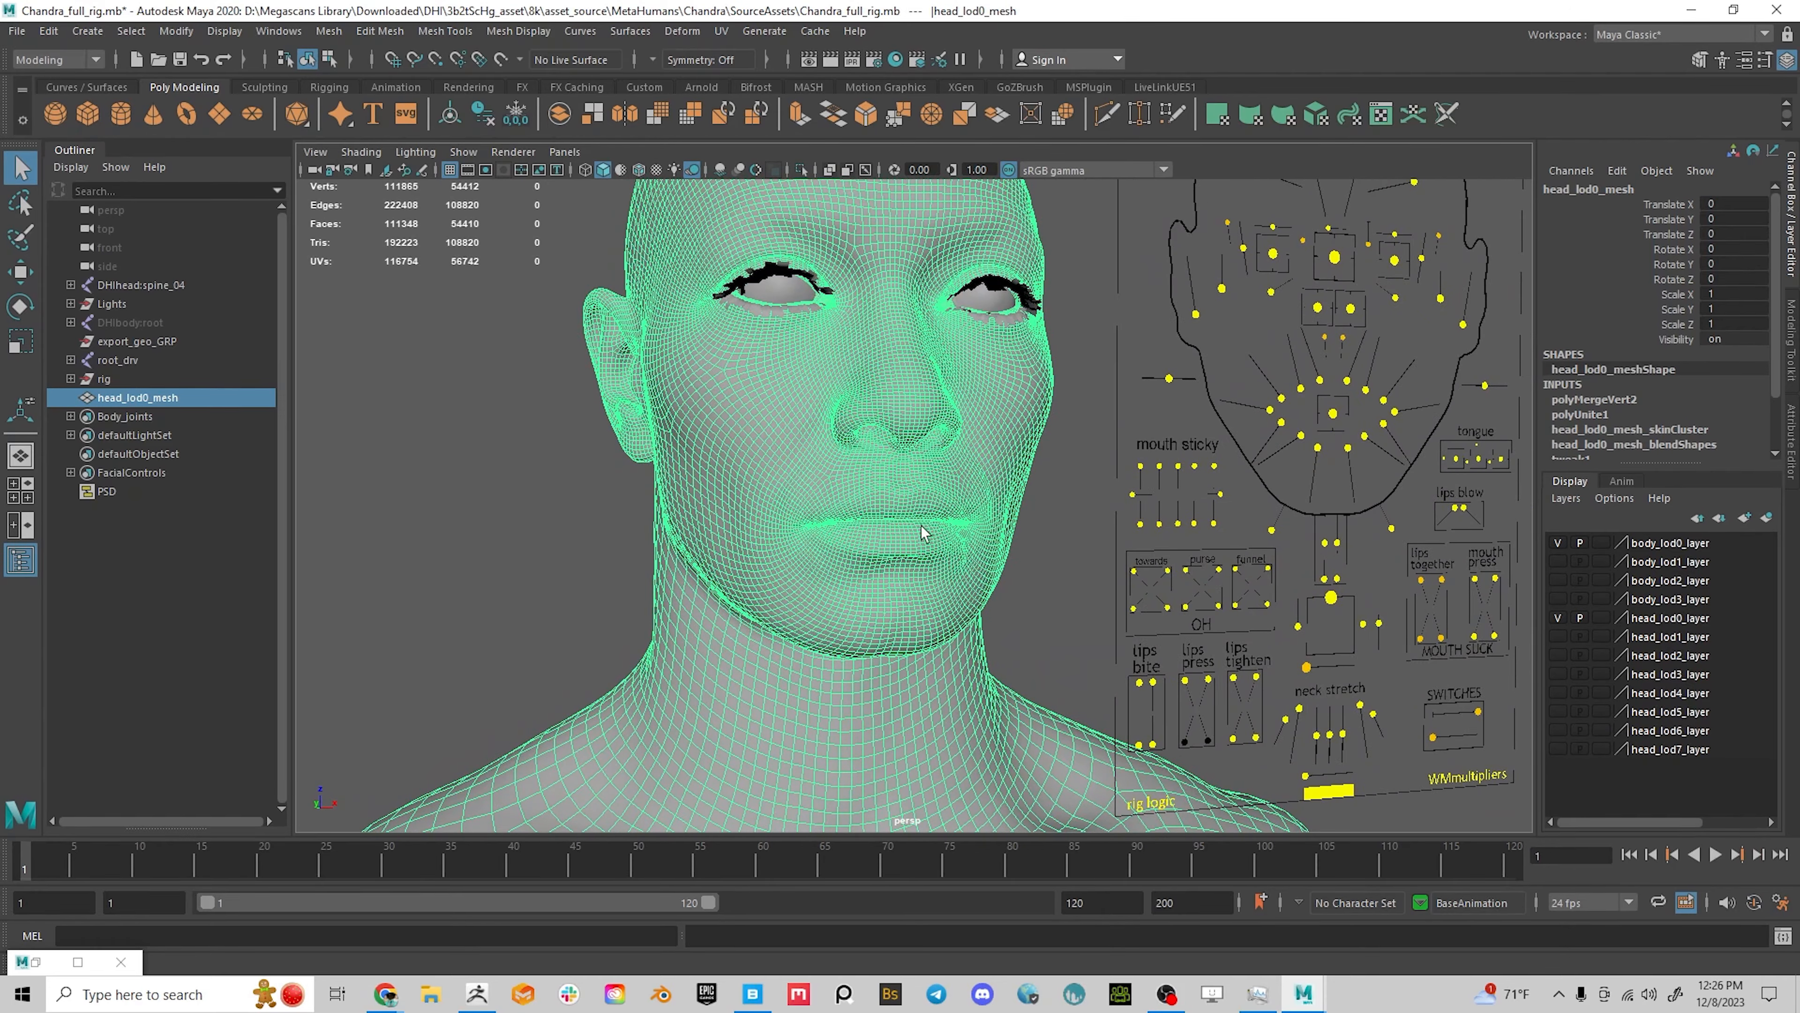
left_click_drag(668, 513, 679, 513, "alt")
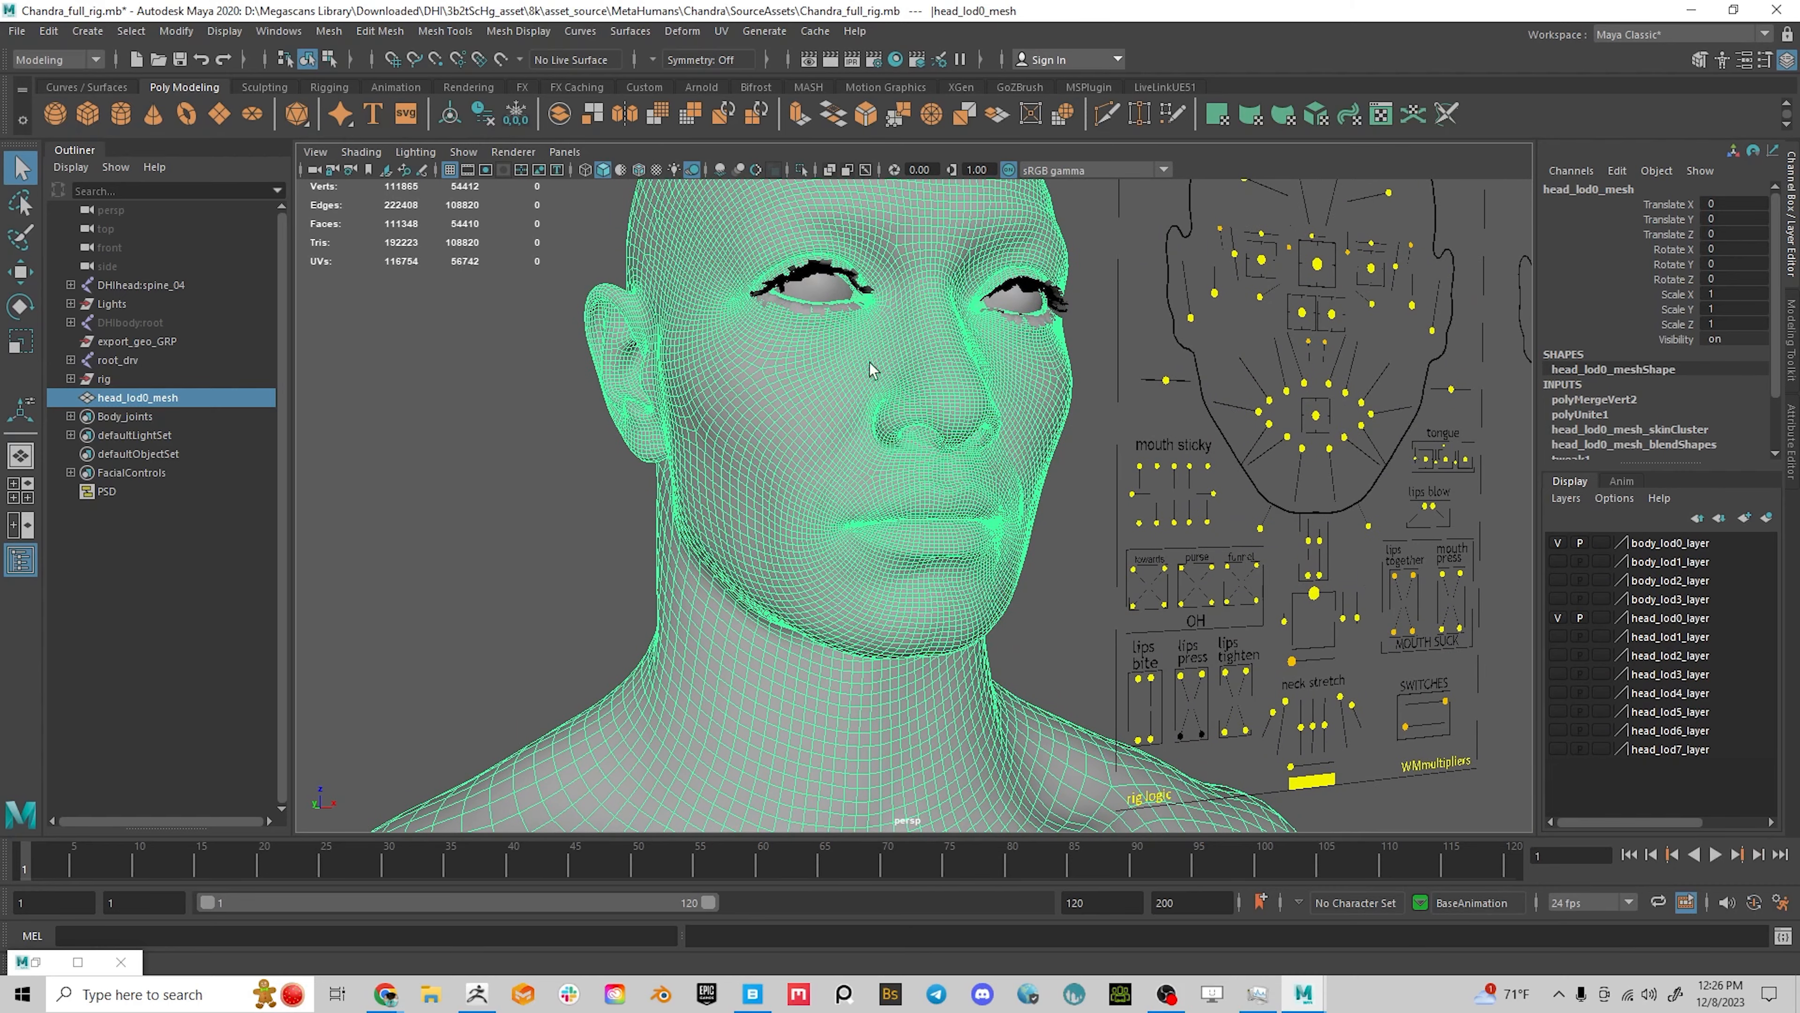
right_click_drag(969, 501, 667, 496, "alt")
left_click_drag(667, 495, 616, 495, "alt")
right_click_drag(738, 476, 918, 520, "alt")
mouse_move(918, 520)
left_mouse_down("alt")
mouse_move(866, 524)
mouse_move(894, 520)
left_mouse_up("alt")
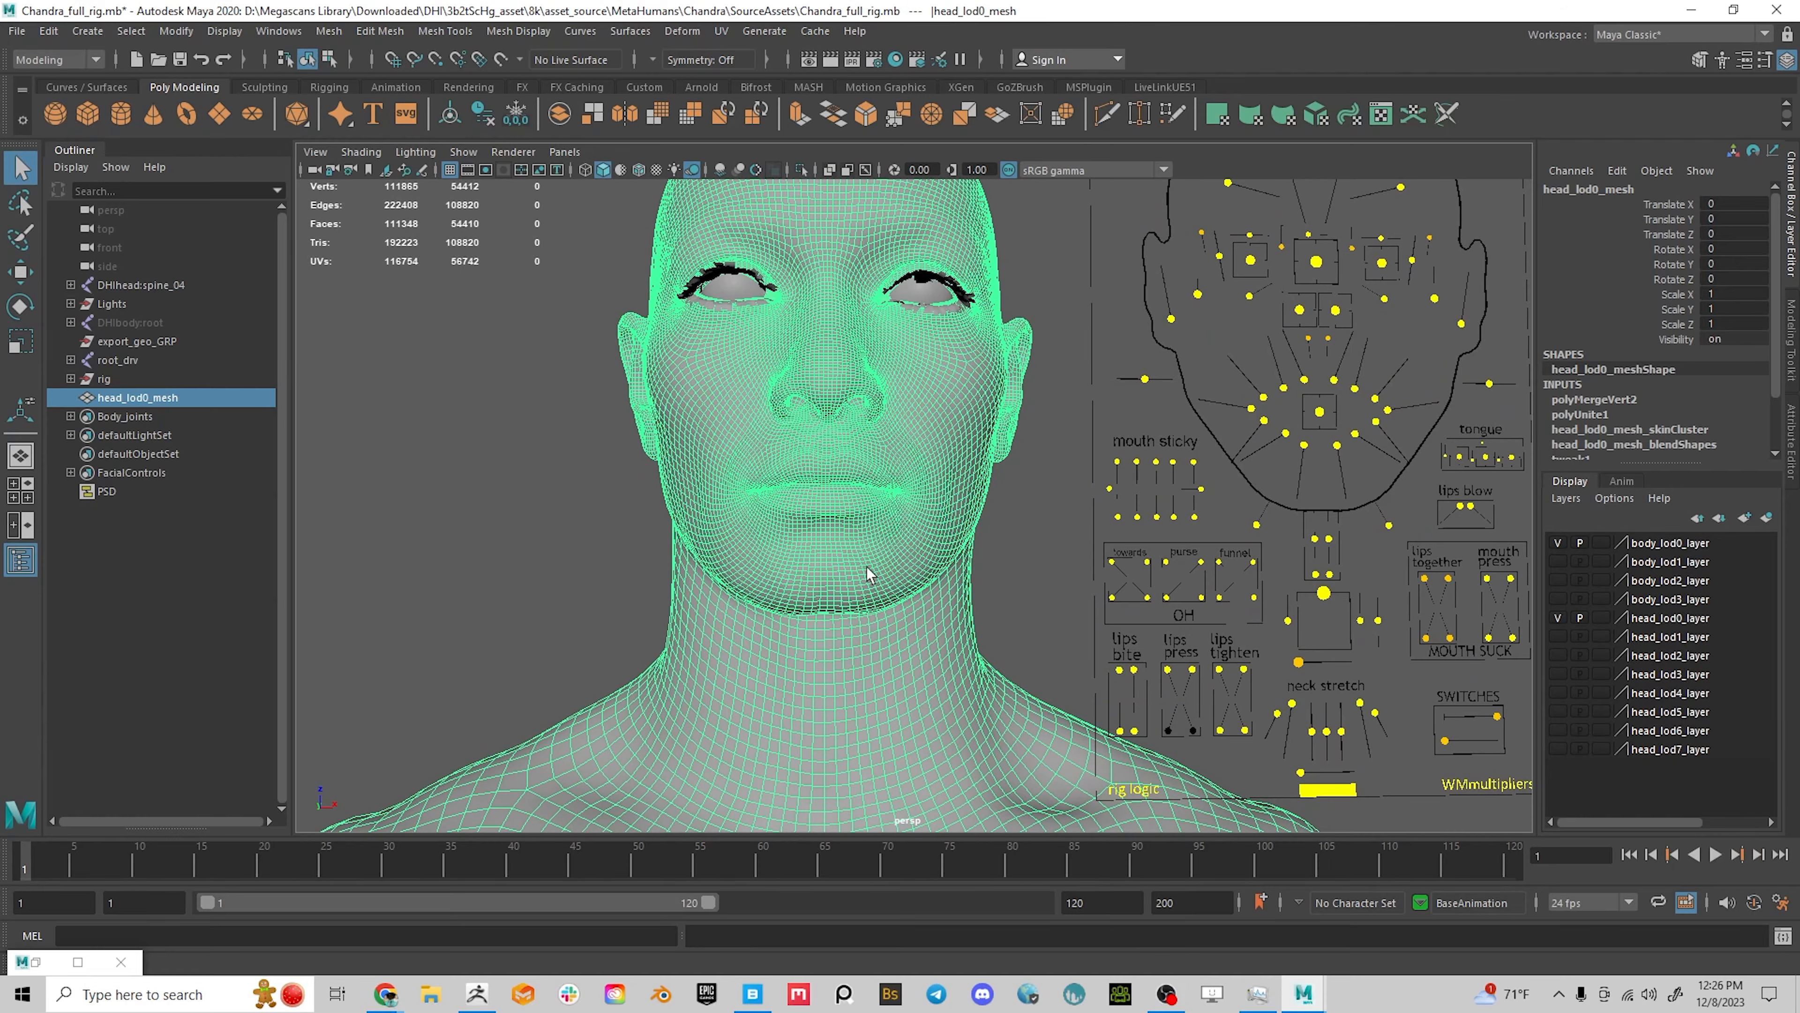
Clear the selection, display the head in wireframe, and select eyeshell_lod0_mesh covering both eyes
left_click(1042, 555)
left_click_drag(1042, 555, 976, 597, "alt")
left_click_drag(938, 409, 868, 410, "alt")
right_click_drag(867, 410, 907, 448, "alt")
middle_click_drag(907, 448, 927, 564, "alt")
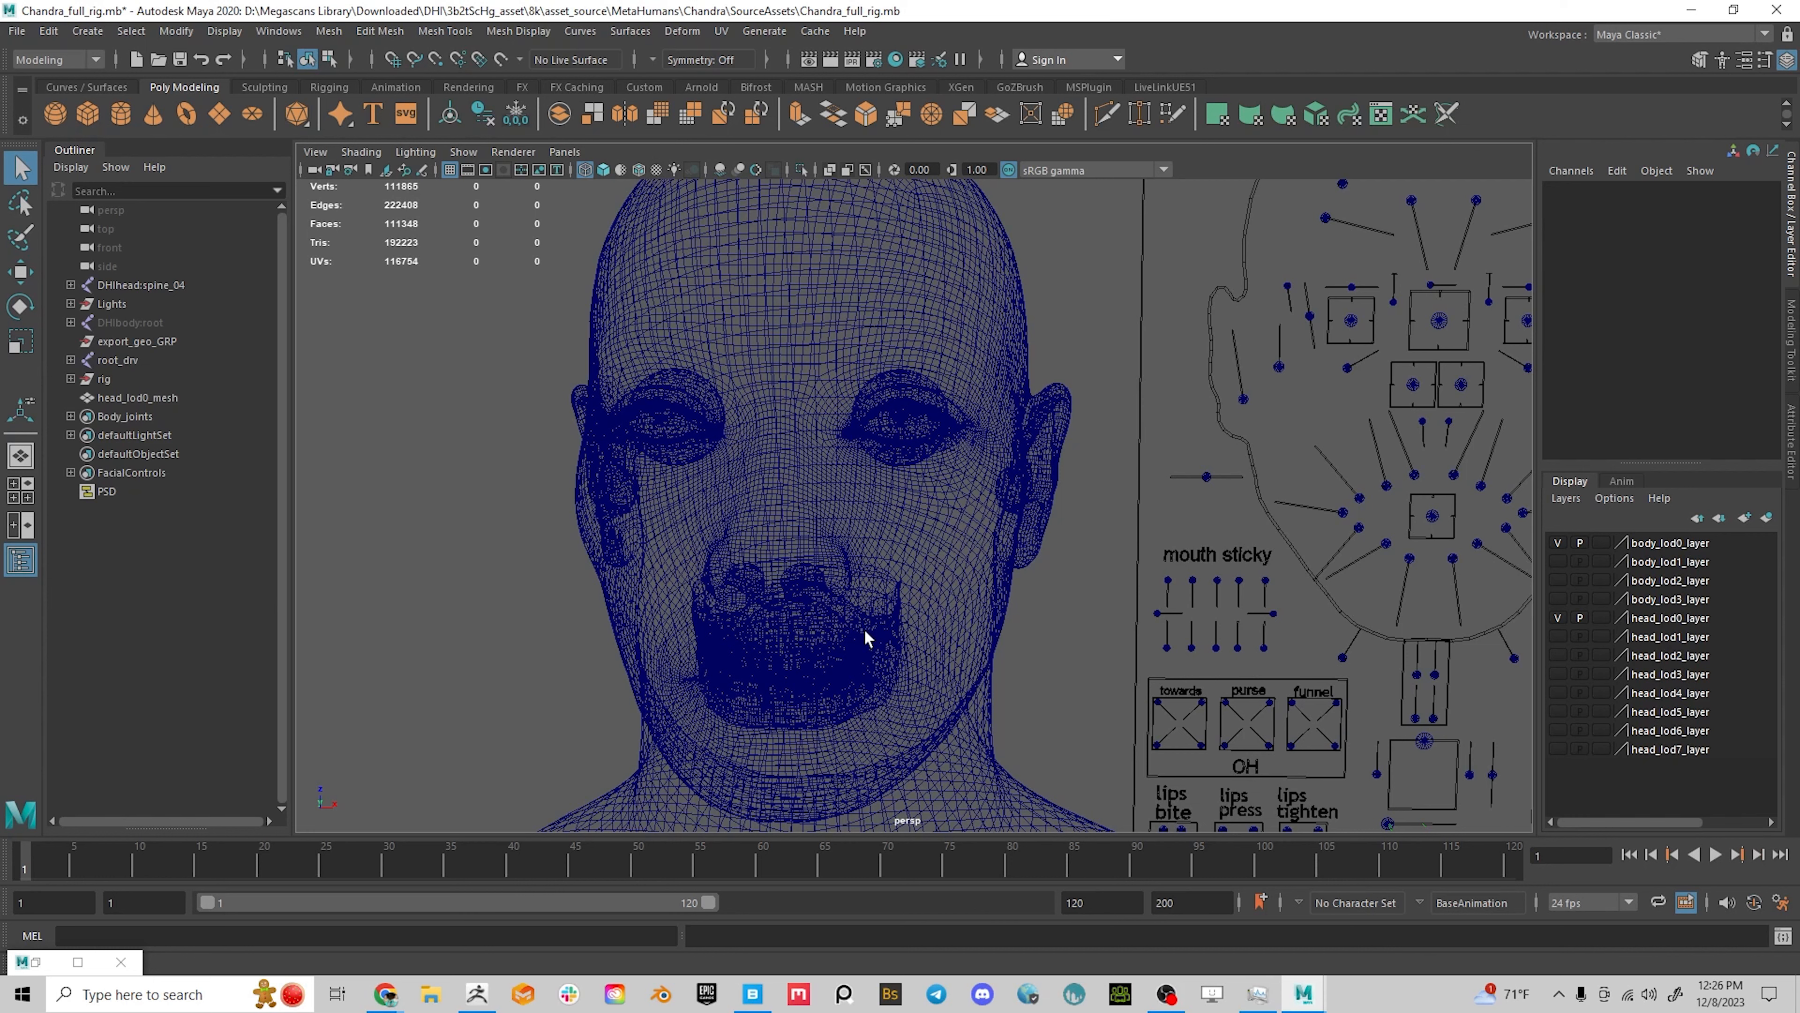
left_click(919, 426)
right_click_drag(960, 539, 976, 576, "alt")
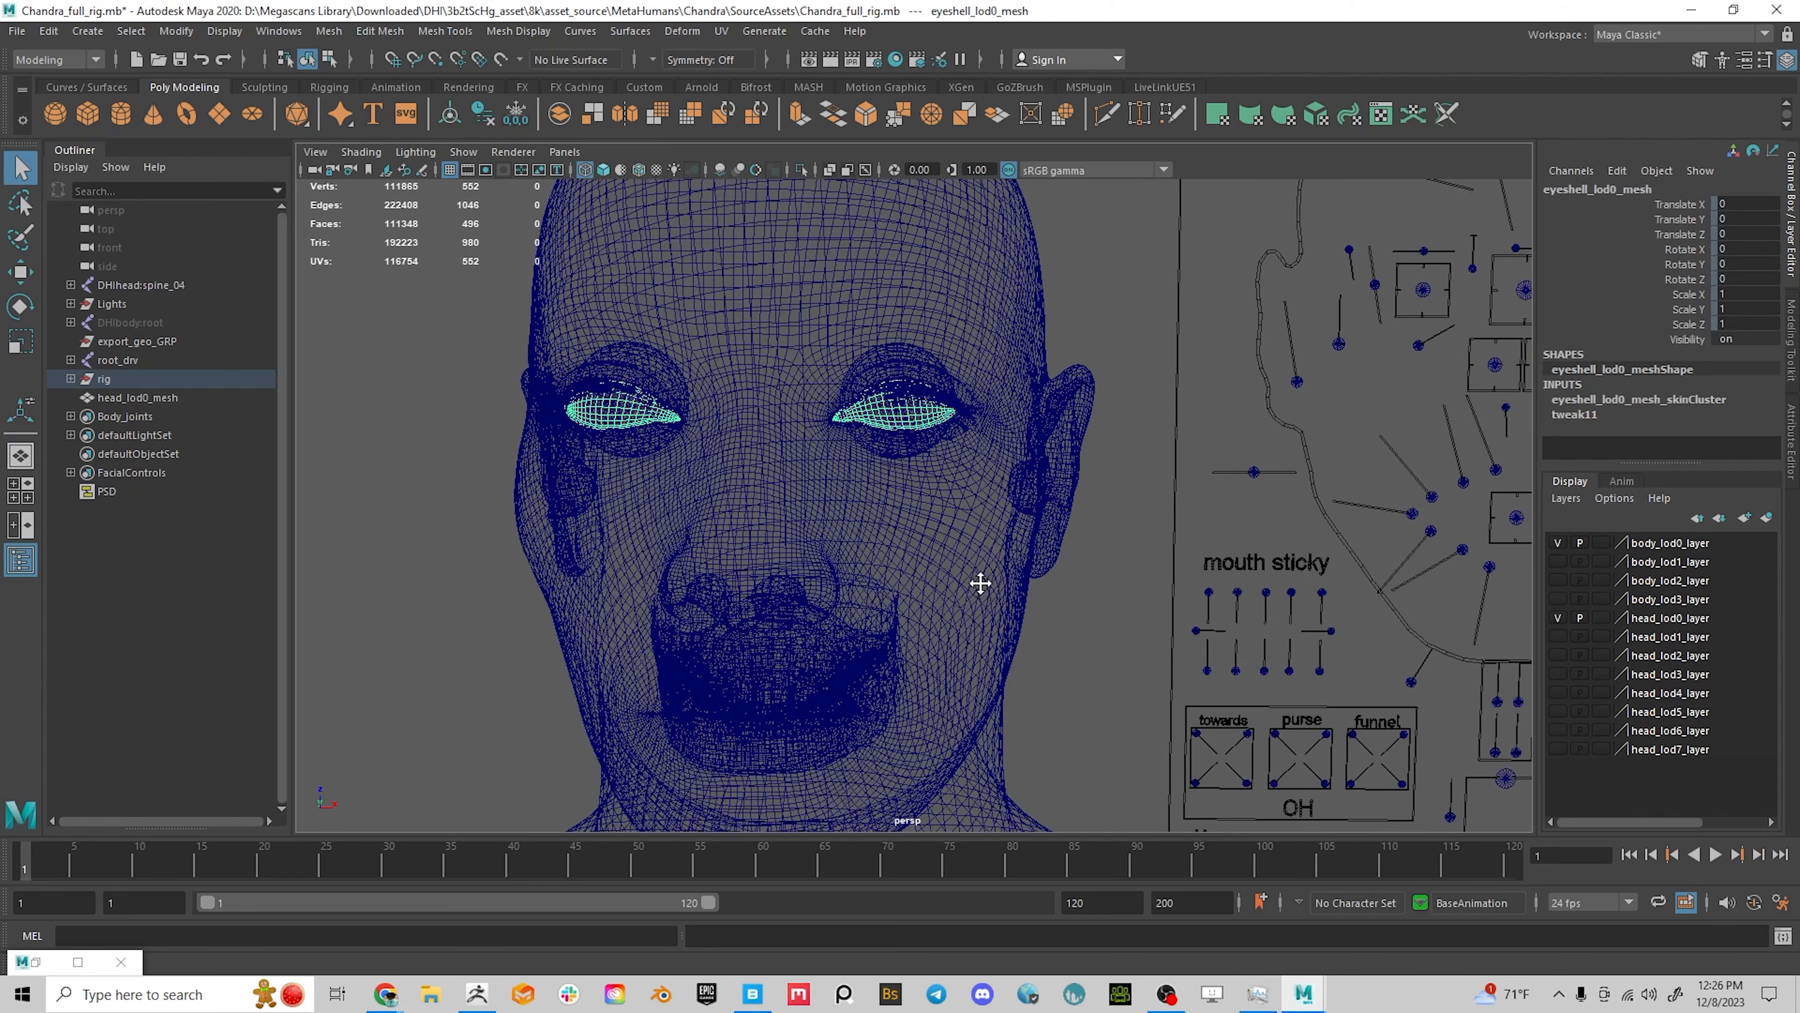
middle_click_drag(976, 576, 972, 612, "alt")
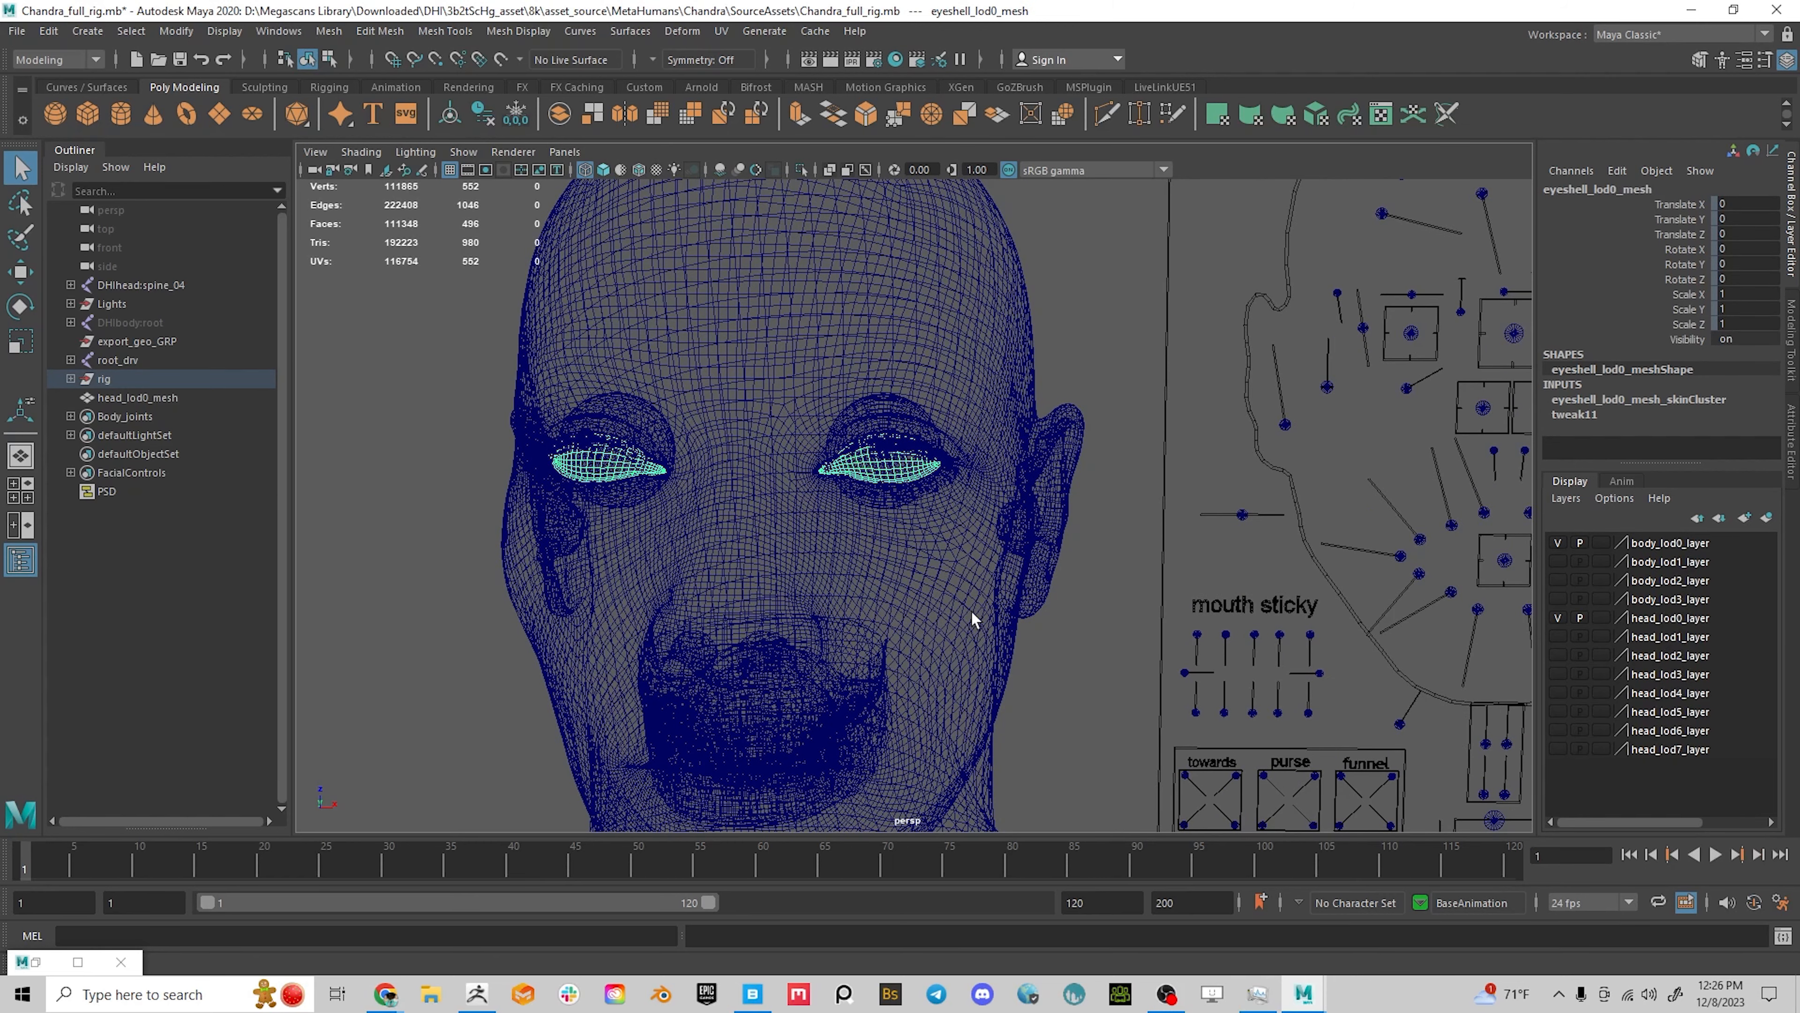
Try hiding the eye shell mesh, return the viewport to shaded display, and undo the hiding
key("h")
key("5")
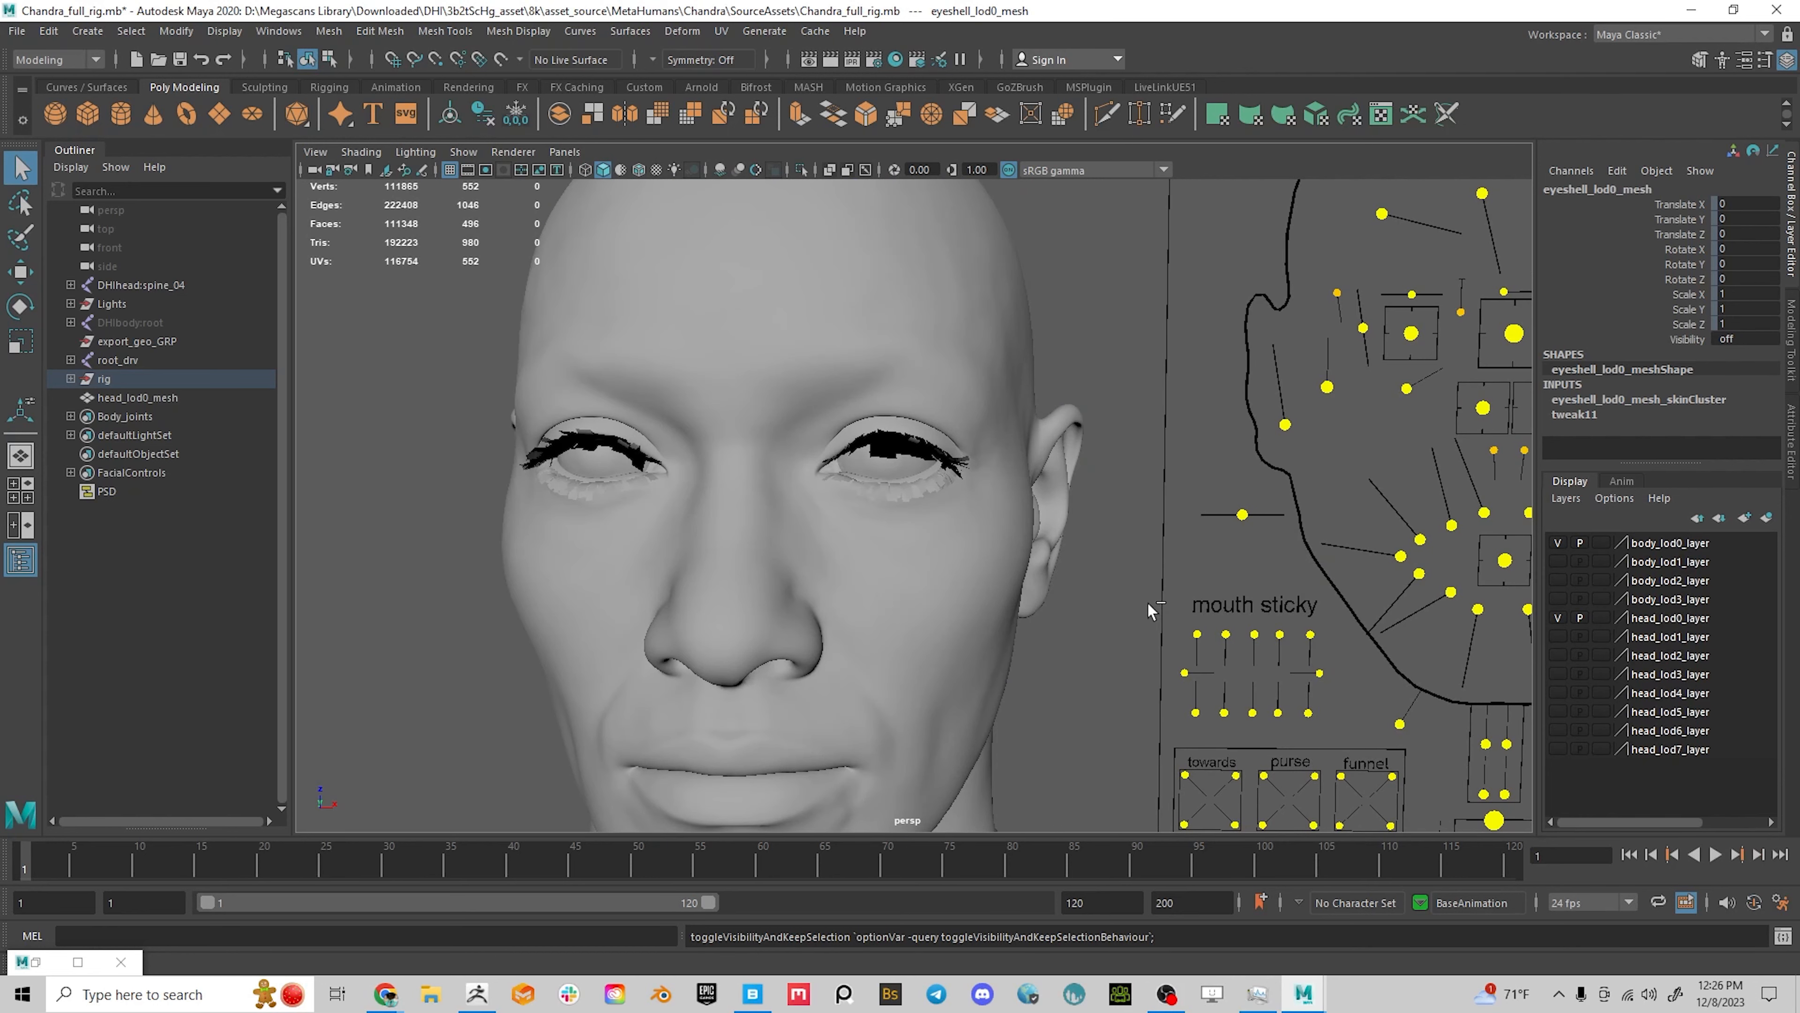
key("ctrl+z")
right_click_drag(999, 518, 1053, 538, "alt")
left_click_drag(1053, 538, 1098, 558, "alt")
middle_click_drag(1099, 557, 1083, 617, "alt")
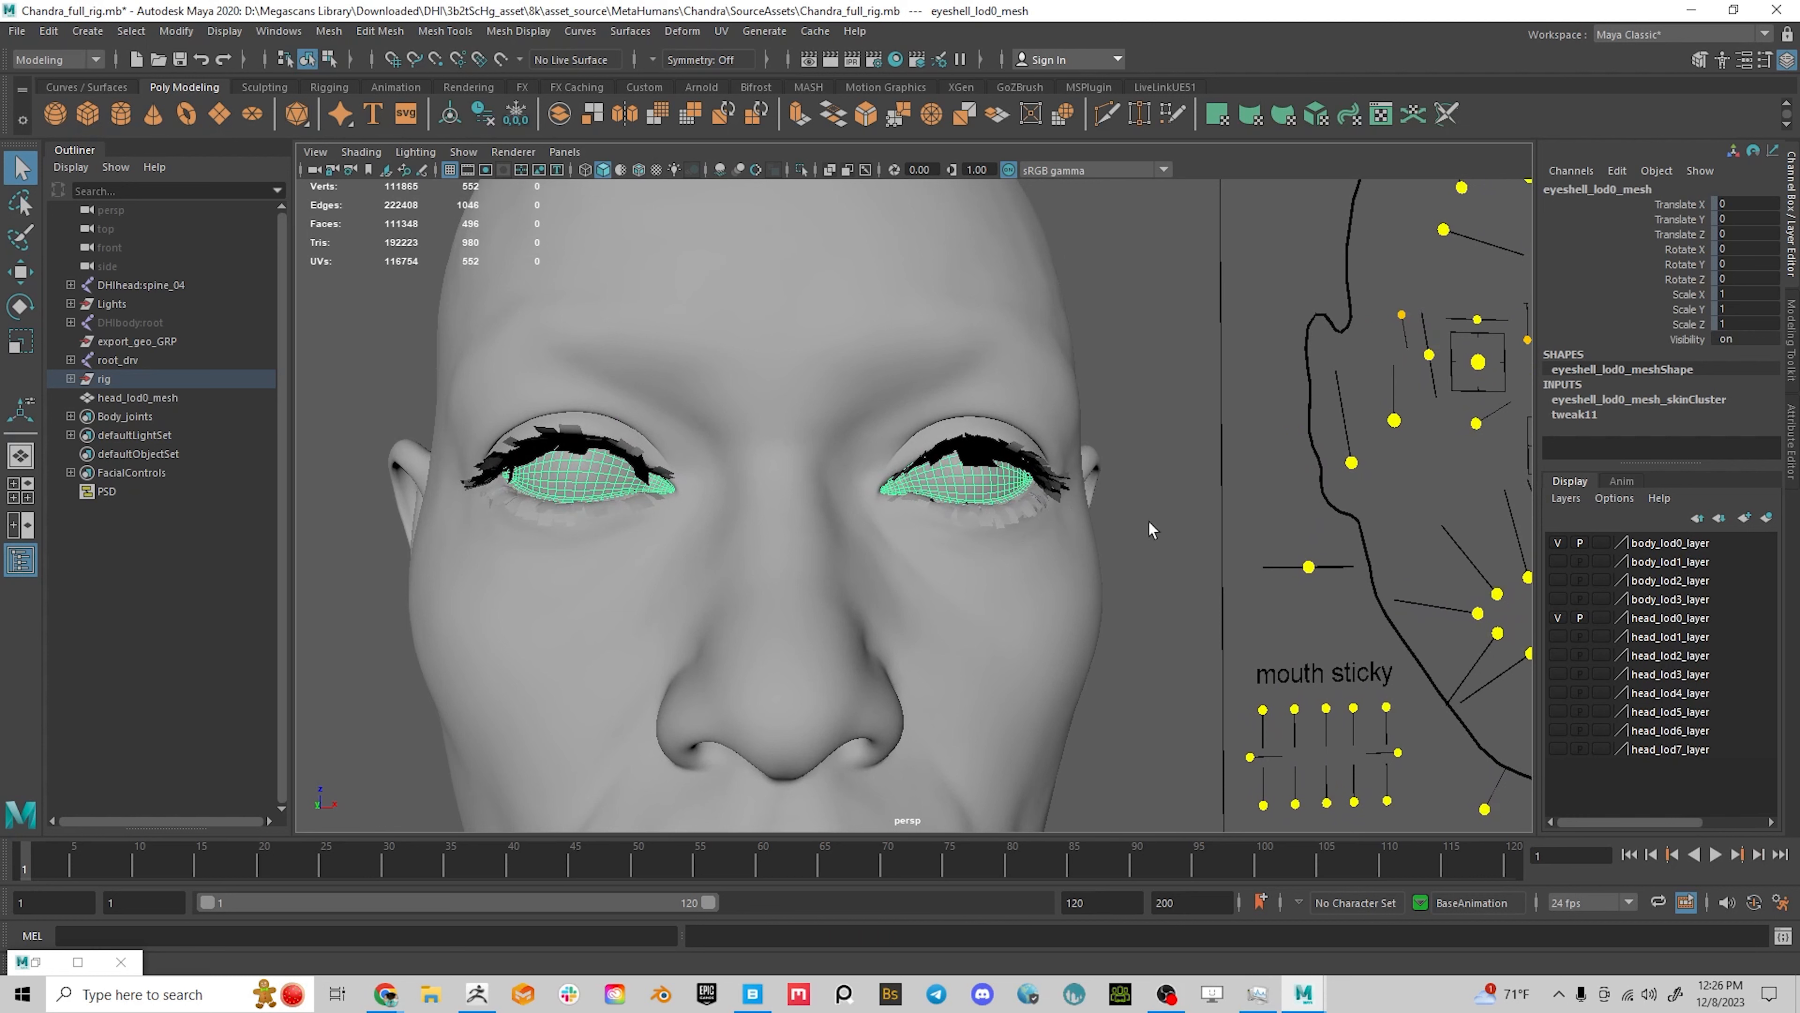
Hide eyeshell_lod0_mesh, eyelashes_lod0_mesh and cartilage_lod0_mesh around the eyes
key("h")
left_click(1001, 463)
key("h")
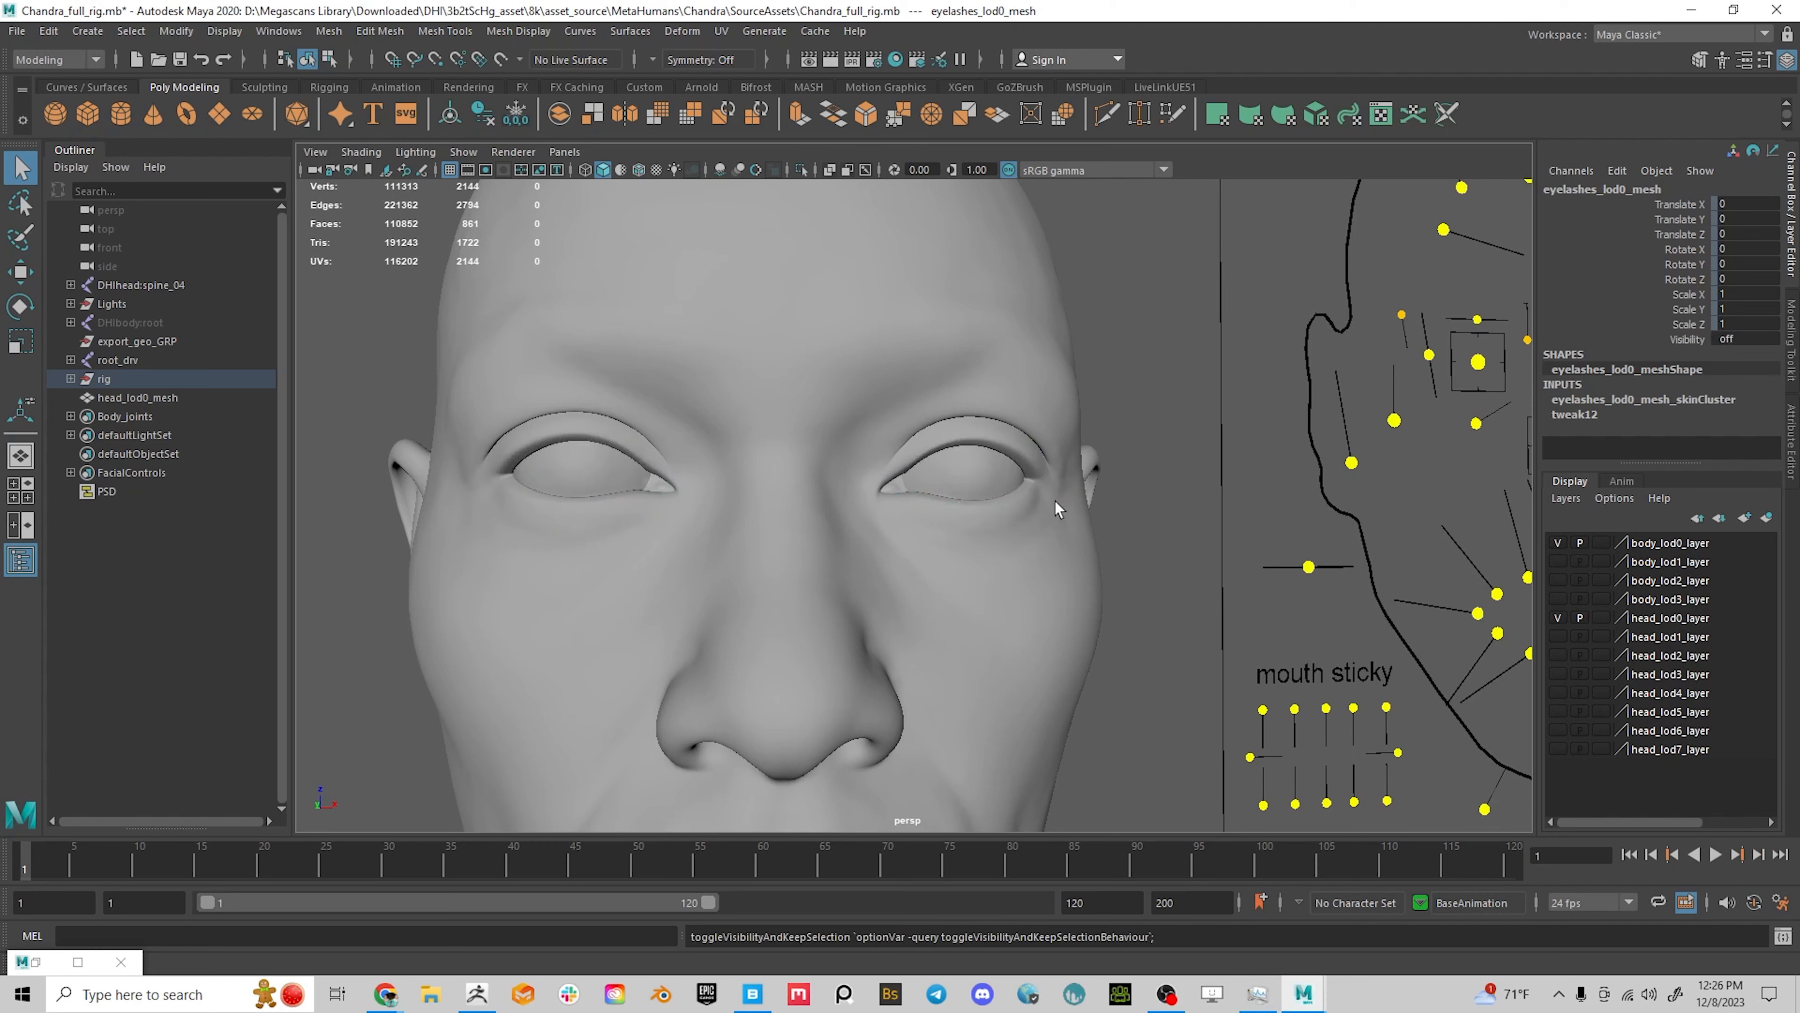
left_click(980, 498)
left_click(924, 491)
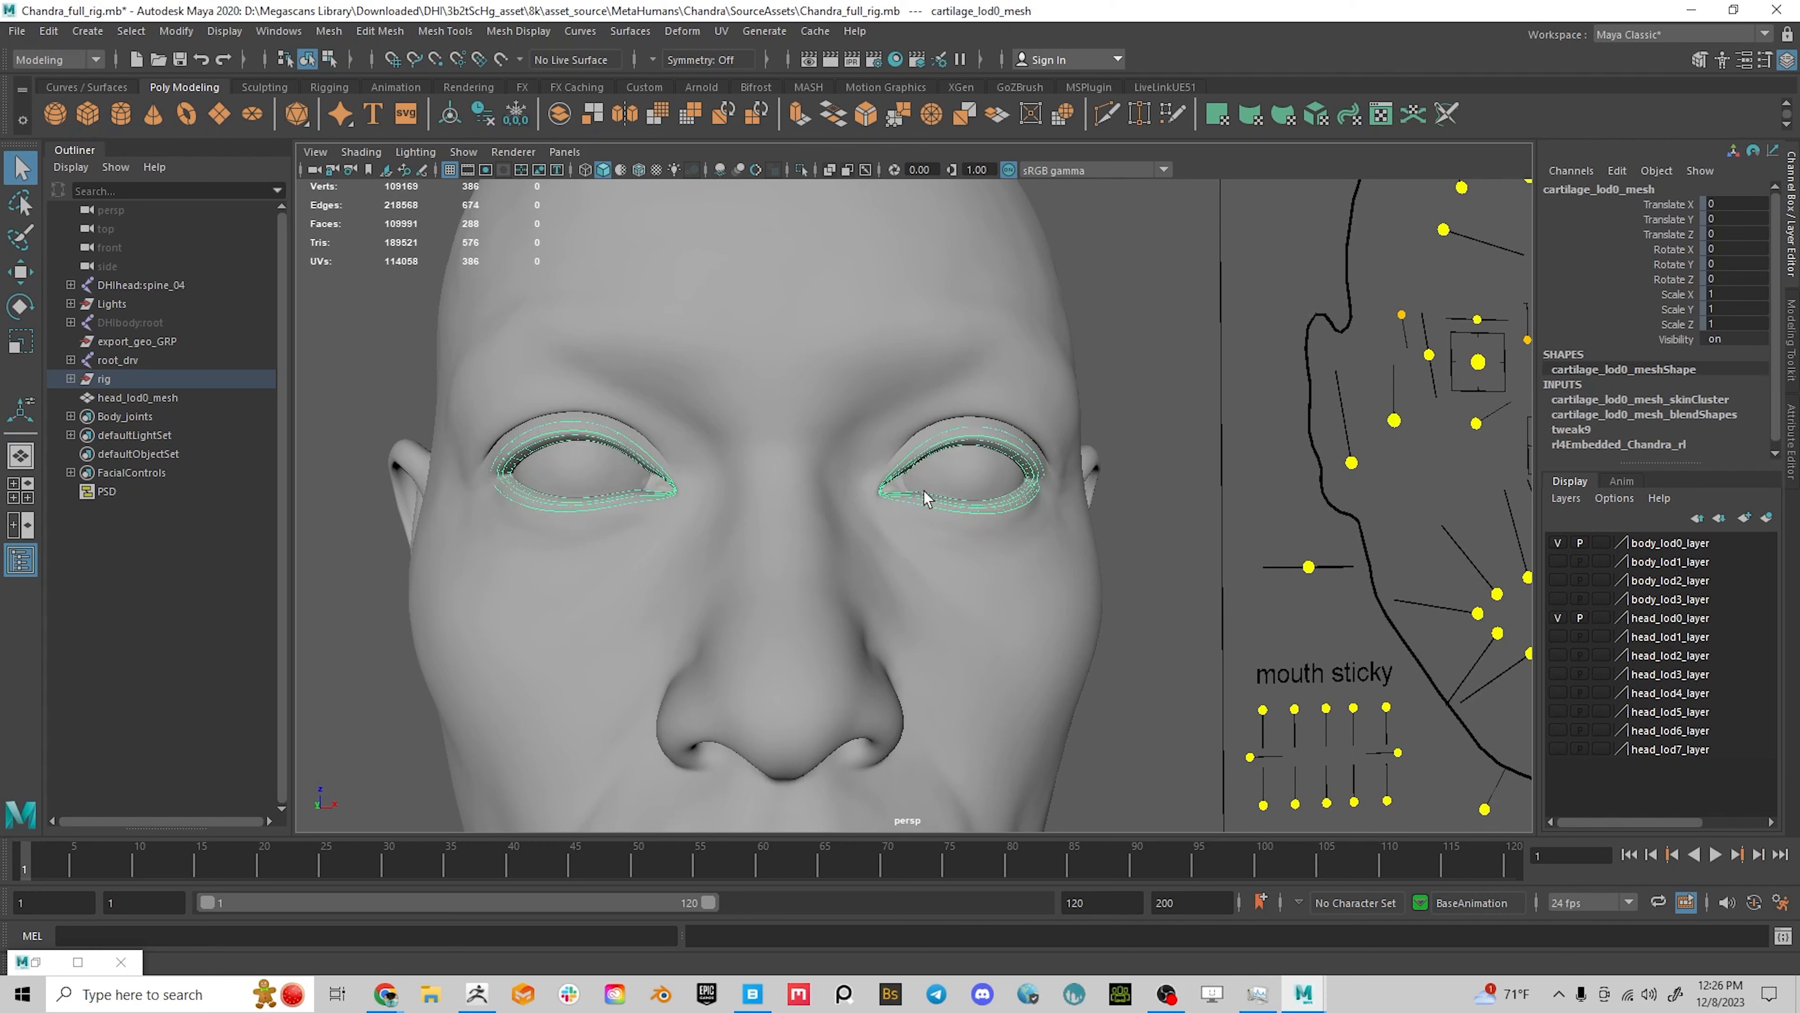
key("h")
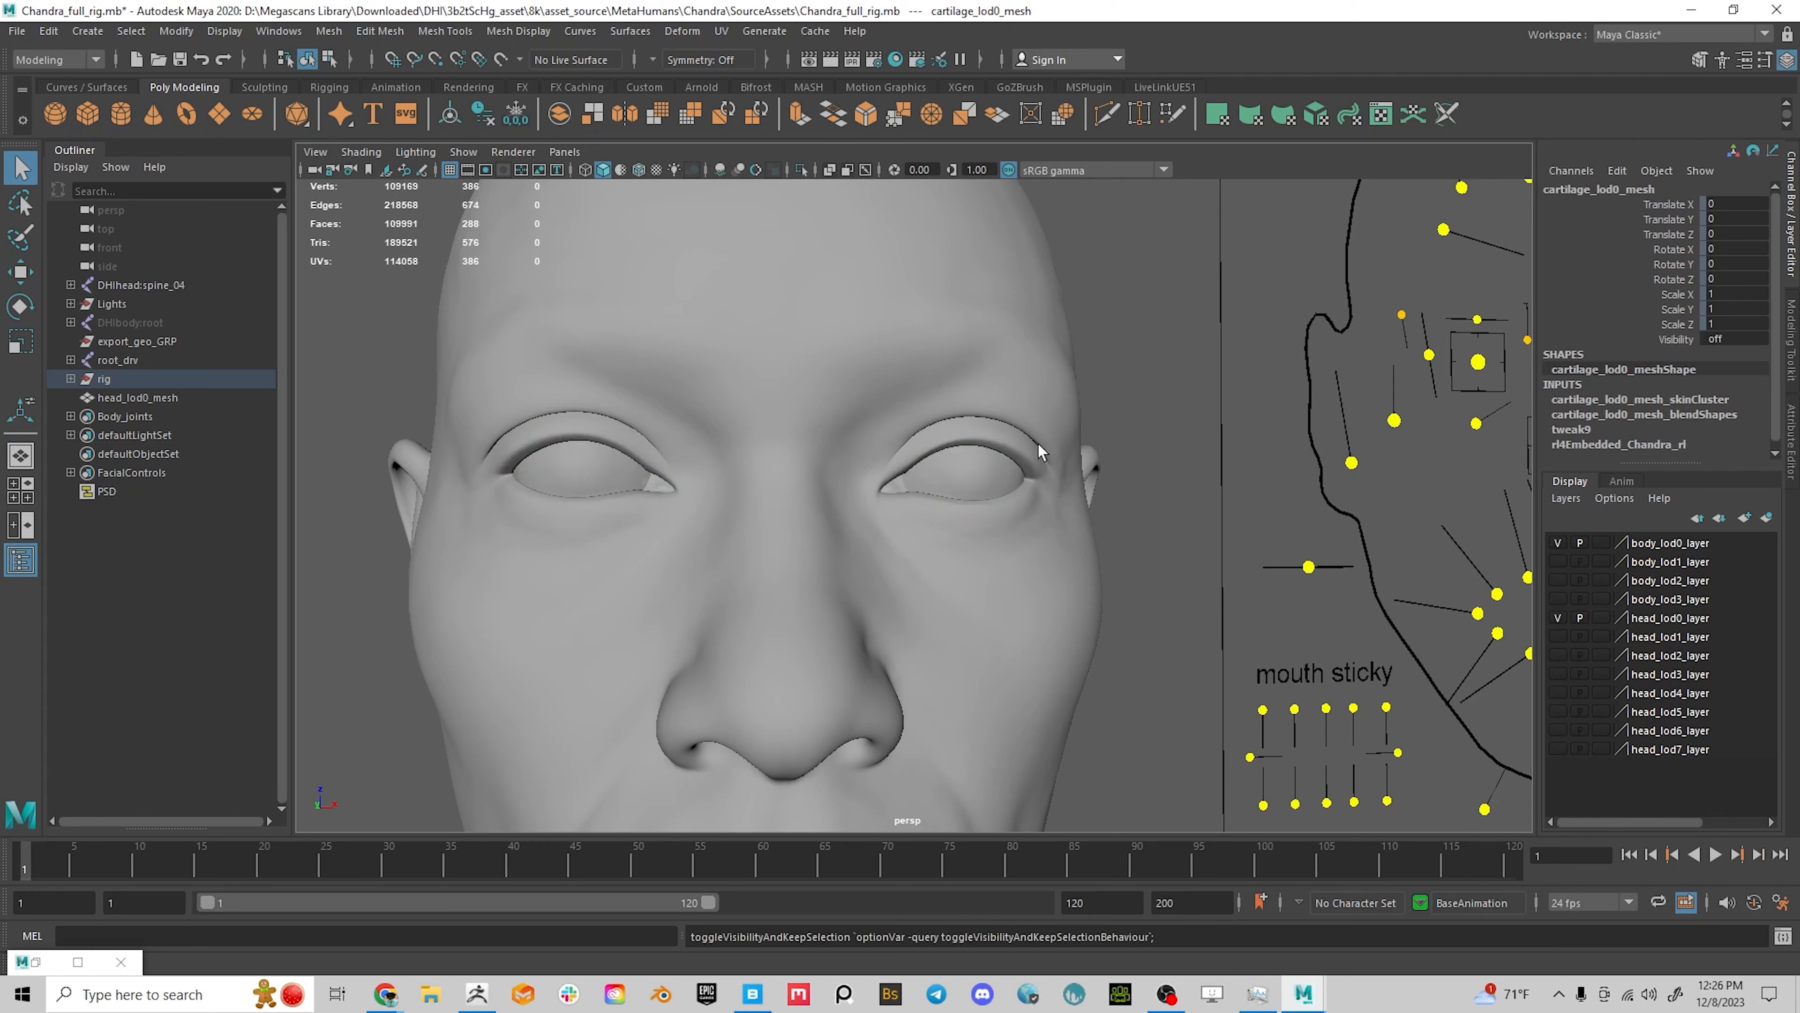
Select both eyeballs and the combined head_lod0_mesh together, and add the teeth and saliva meshes in wireframe display
left_click(946, 499)
left_click(971, 485)
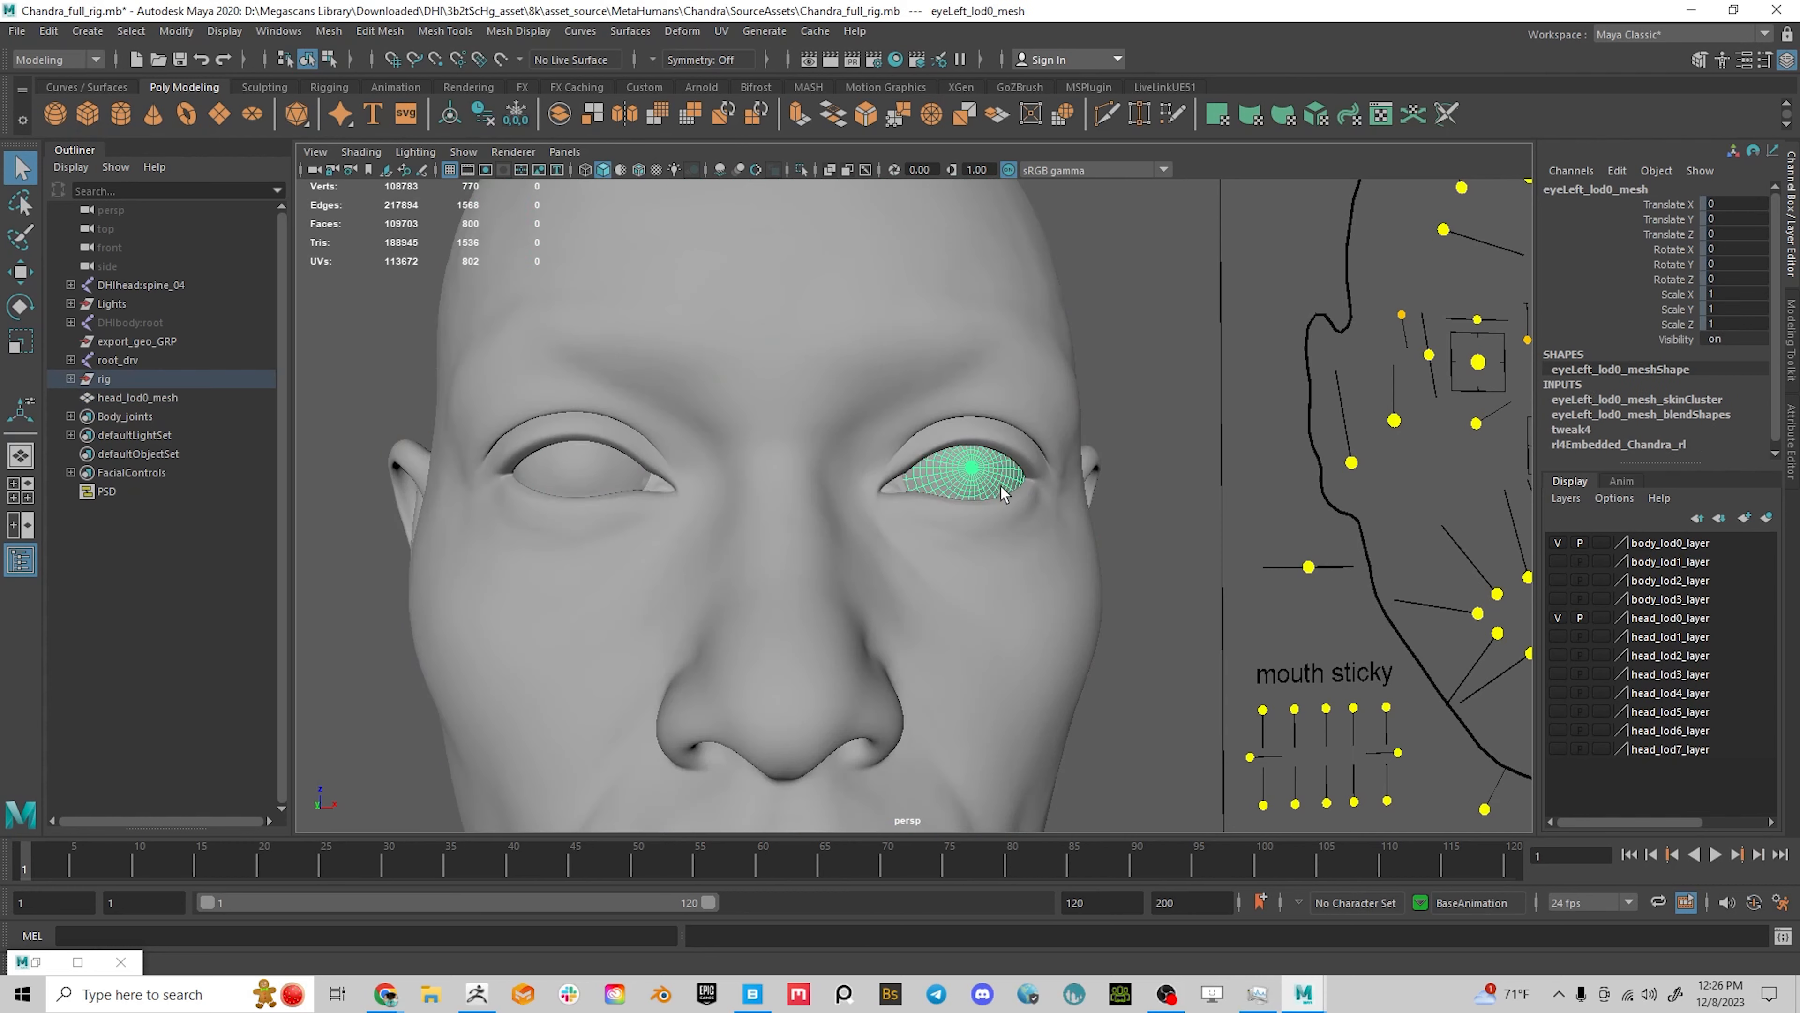
left_click(591, 481)
left_click(705, 524)
key("f")
scroll(739, 542, "up", 3)
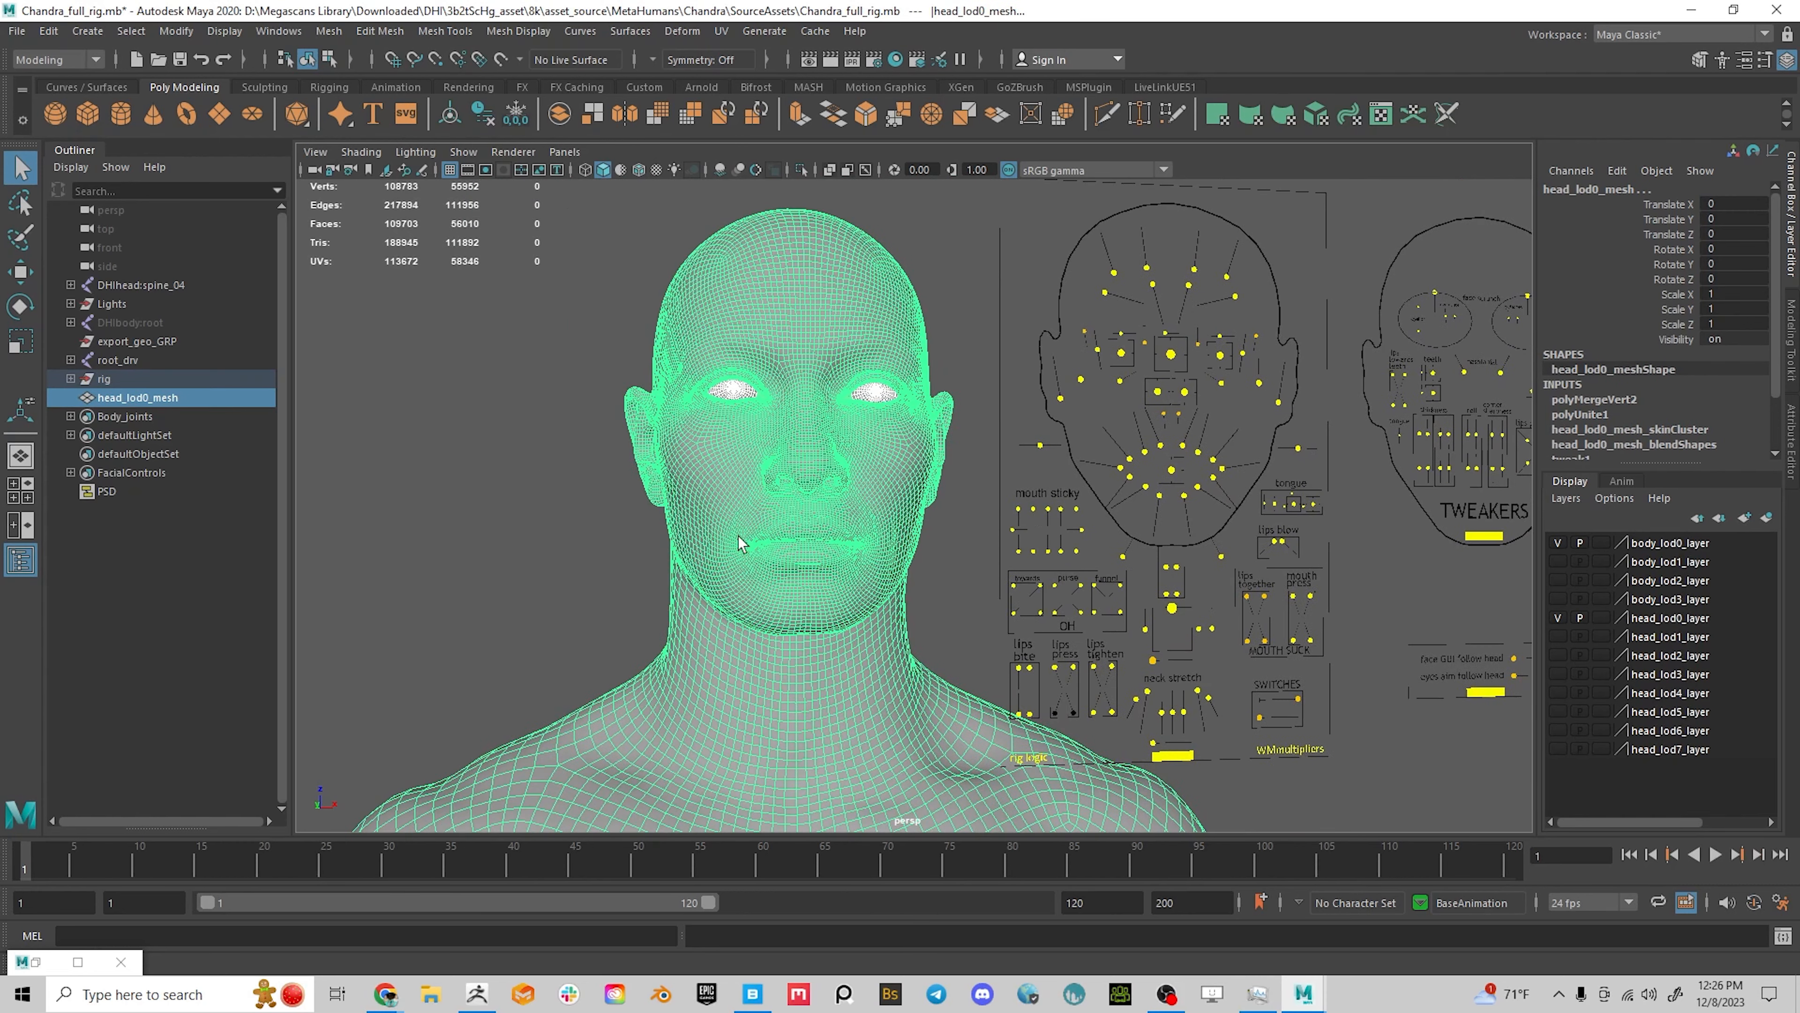
key("4")
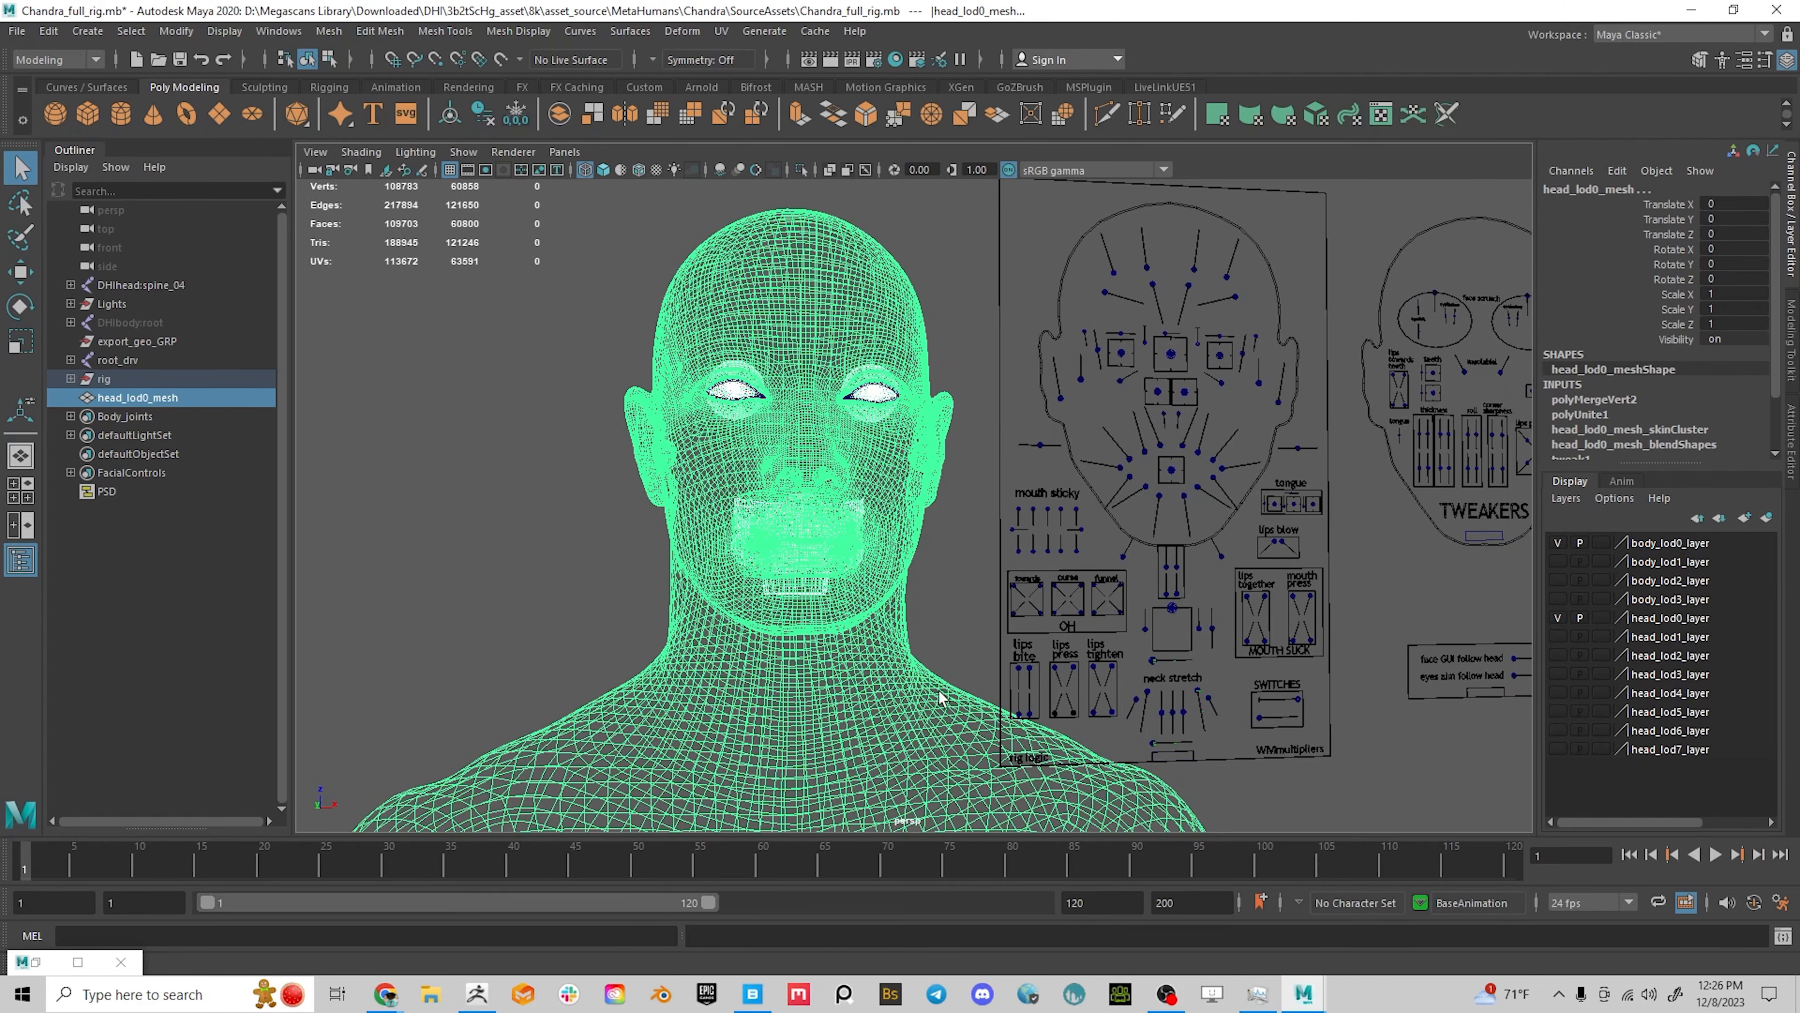
Add eyeEdge_lod0_mesh along the eyelid rims to the current selection
left_click_drag(911, 689, 964, 641, "alt")
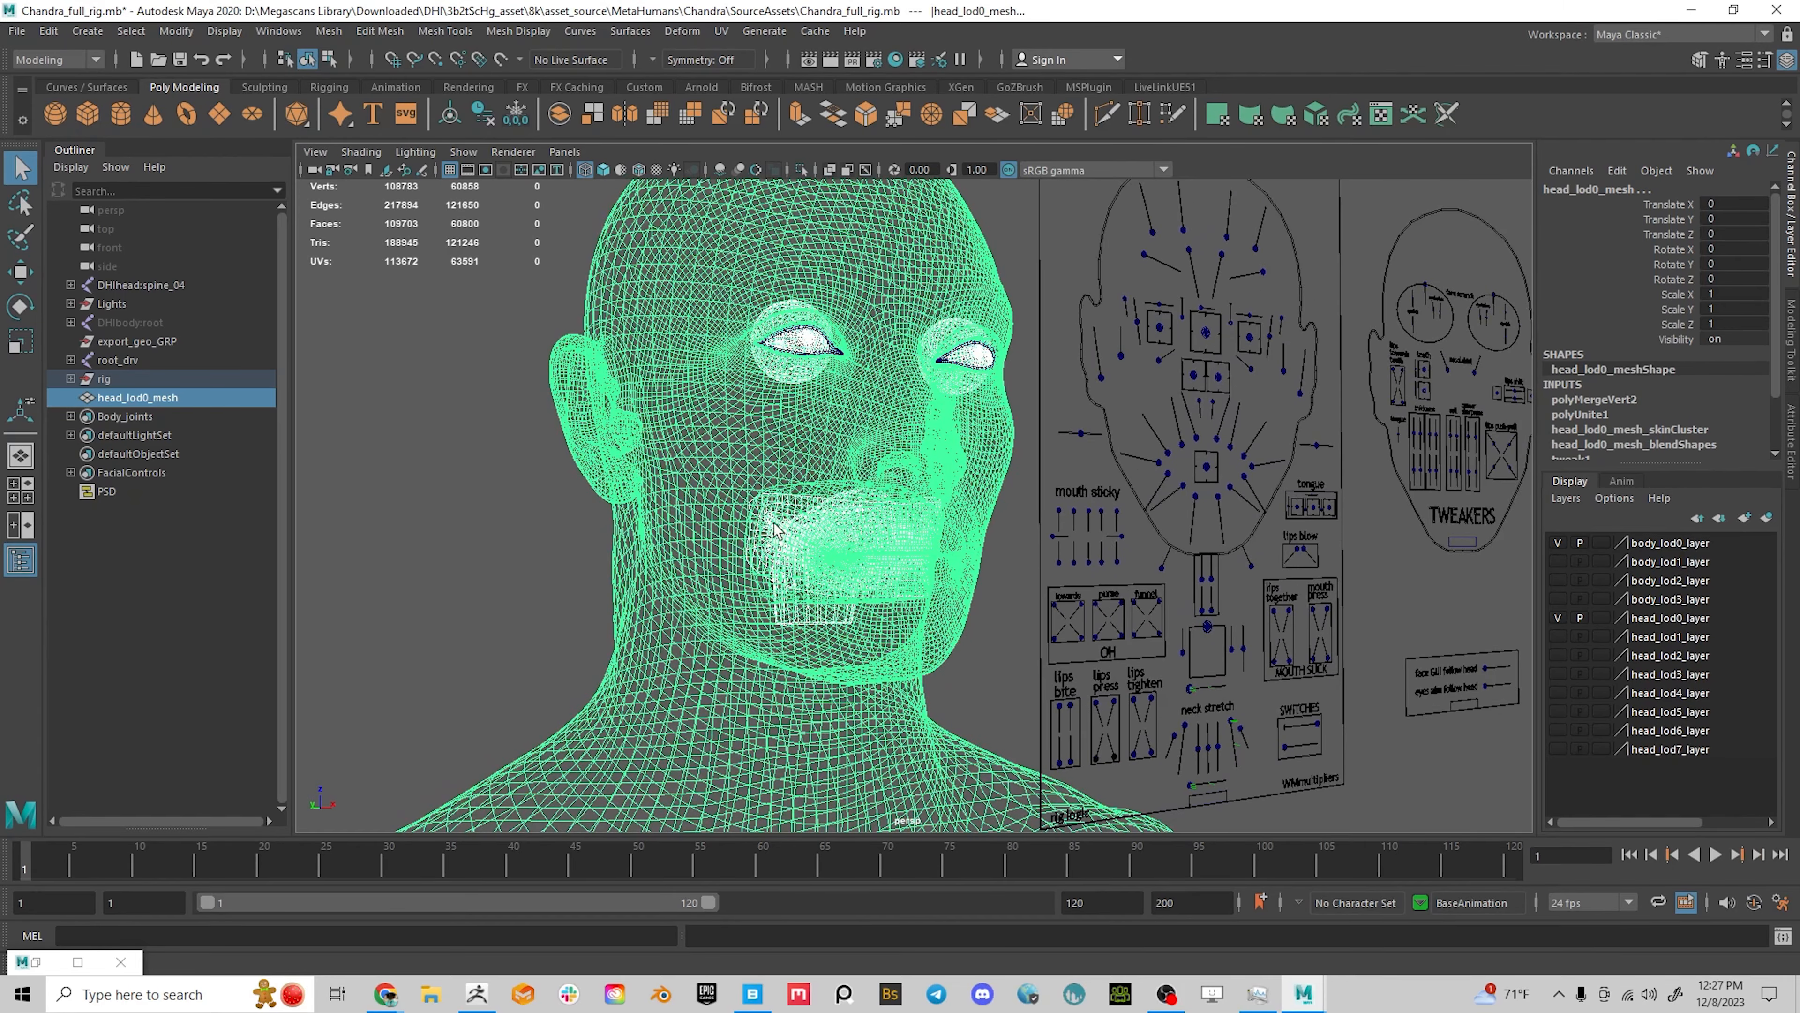
left_click_drag(879, 565, 809, 529, "alt")
right_click_drag(949, 612, 833, 591, "alt")
mouse_move(832, 591)
left_mouse_down("alt")
mouse_move(727, 595)
mouse_move(828, 603)
left_mouse_up("alt")
right_click_drag(828, 603, 702, 541, "alt")
middle_click_drag(702, 541, 685, 488, "alt")
right_click_drag(684, 494, 730, 599, "alt")
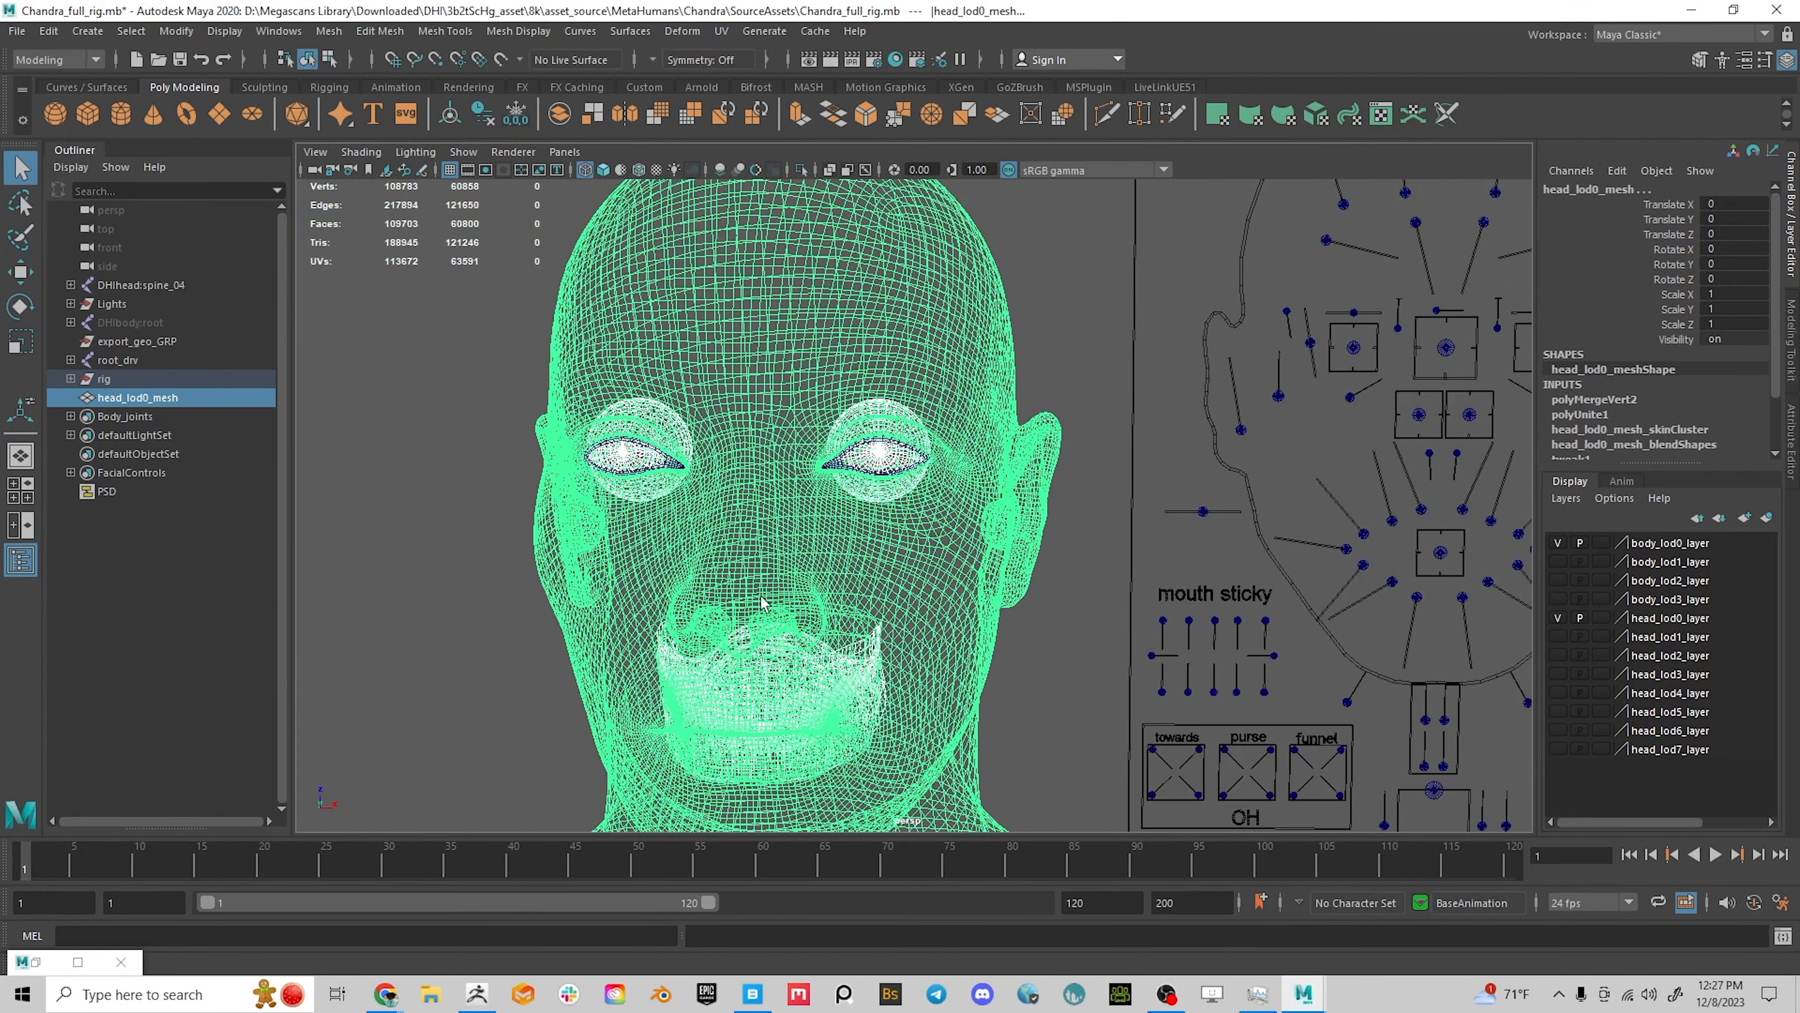
right_click_drag(642, 355, 738, 419, "alt")
middle_click_drag(739, 420, 740, 480, "alt")
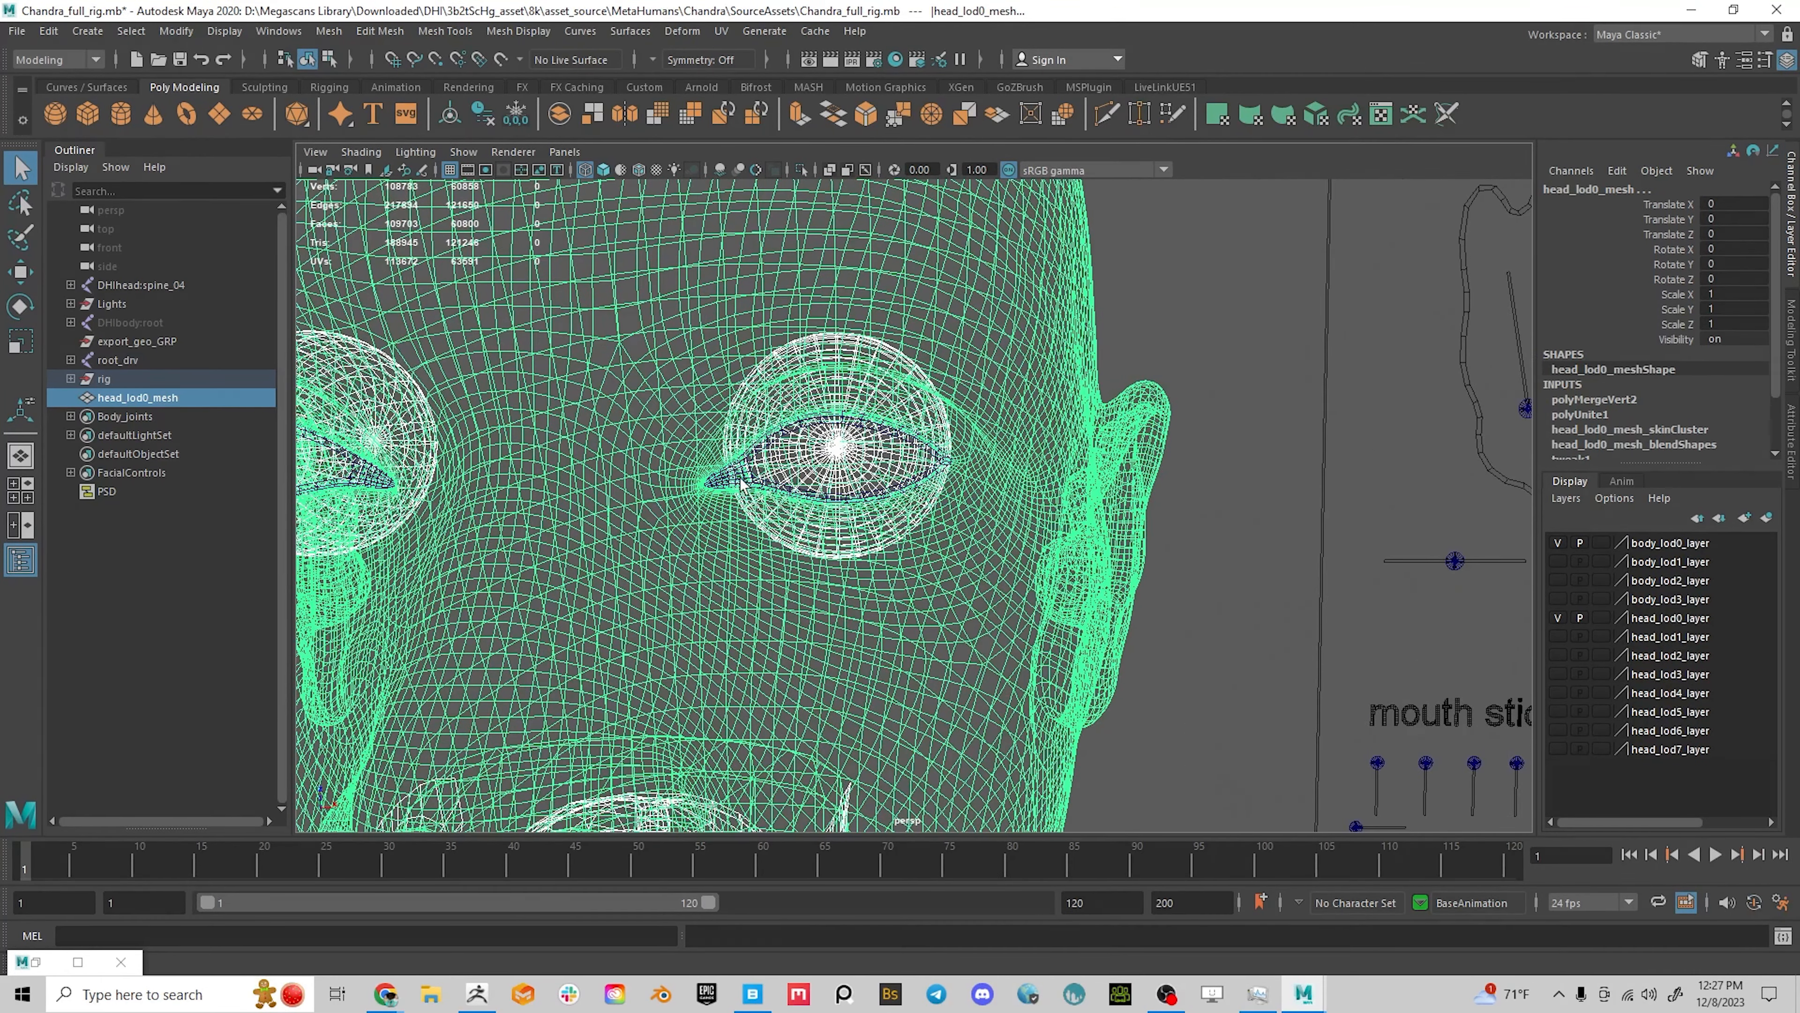
left_click(737, 482)
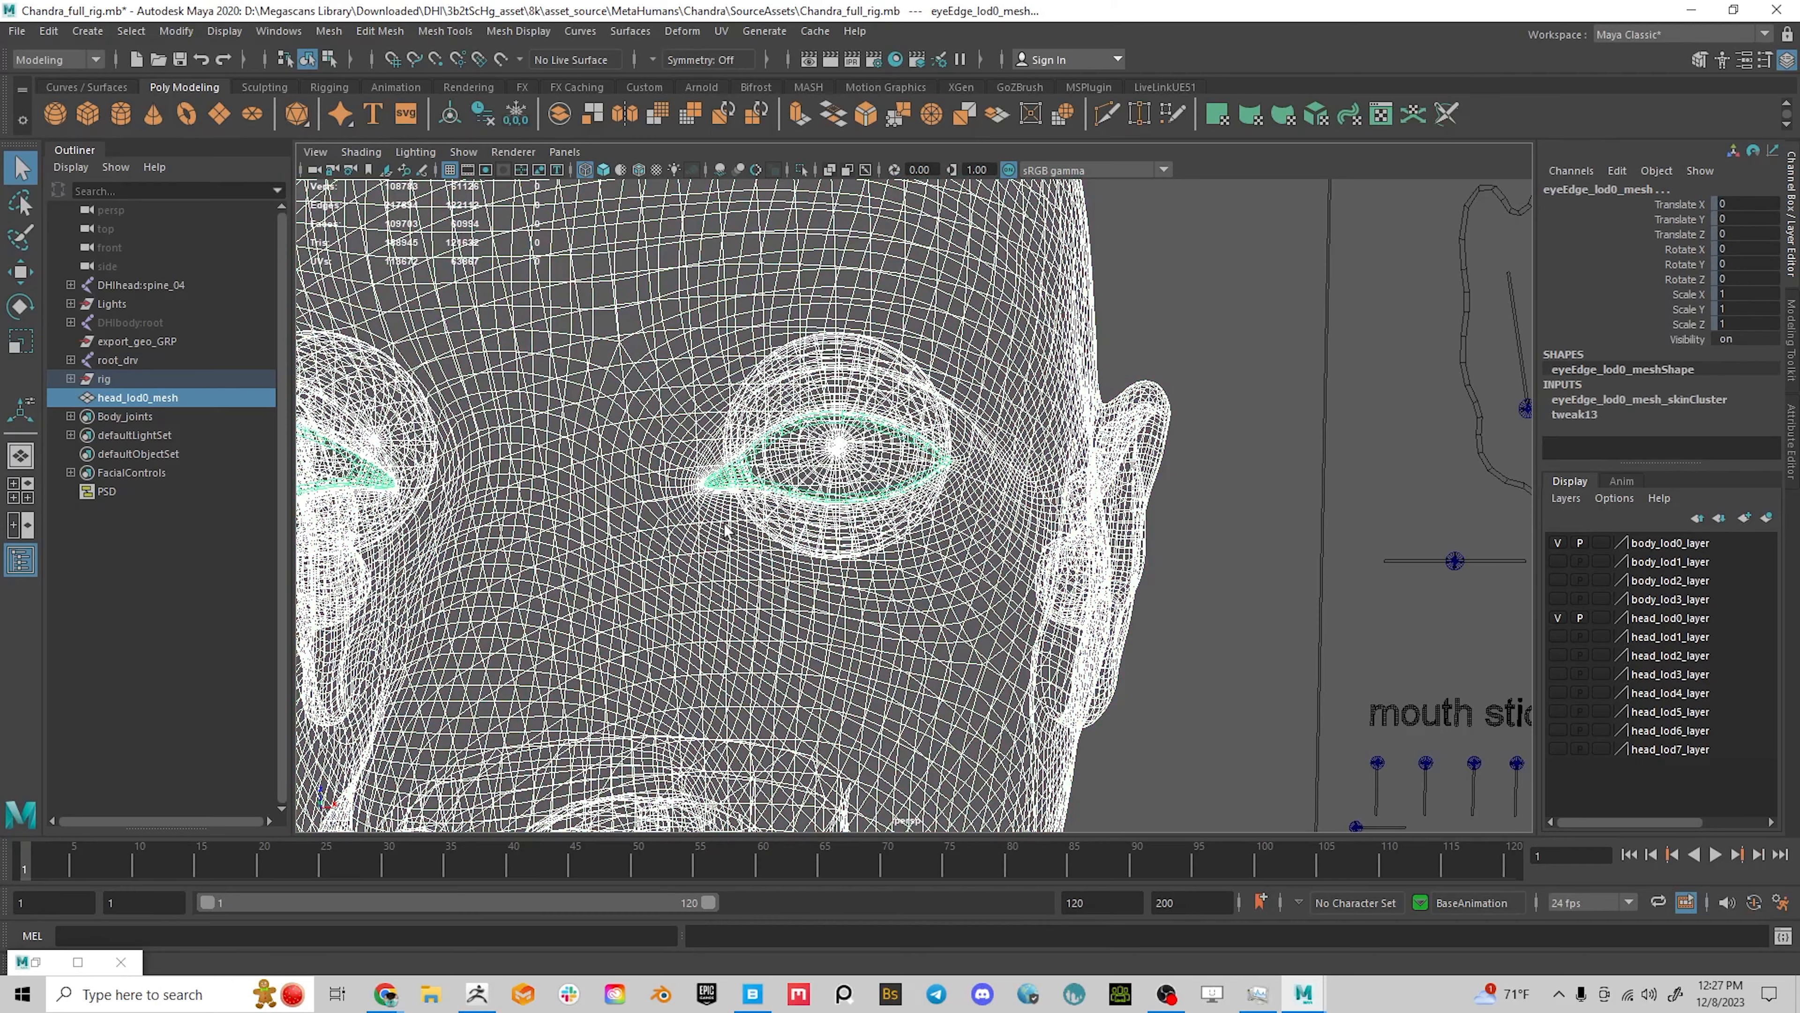
Examine the selected meshes in wireframe, from the eyes and mouth down to the torso
right_click_drag(869, 582, 677, 549, "alt")
left_click_drag(677, 550, 722, 530, "alt")
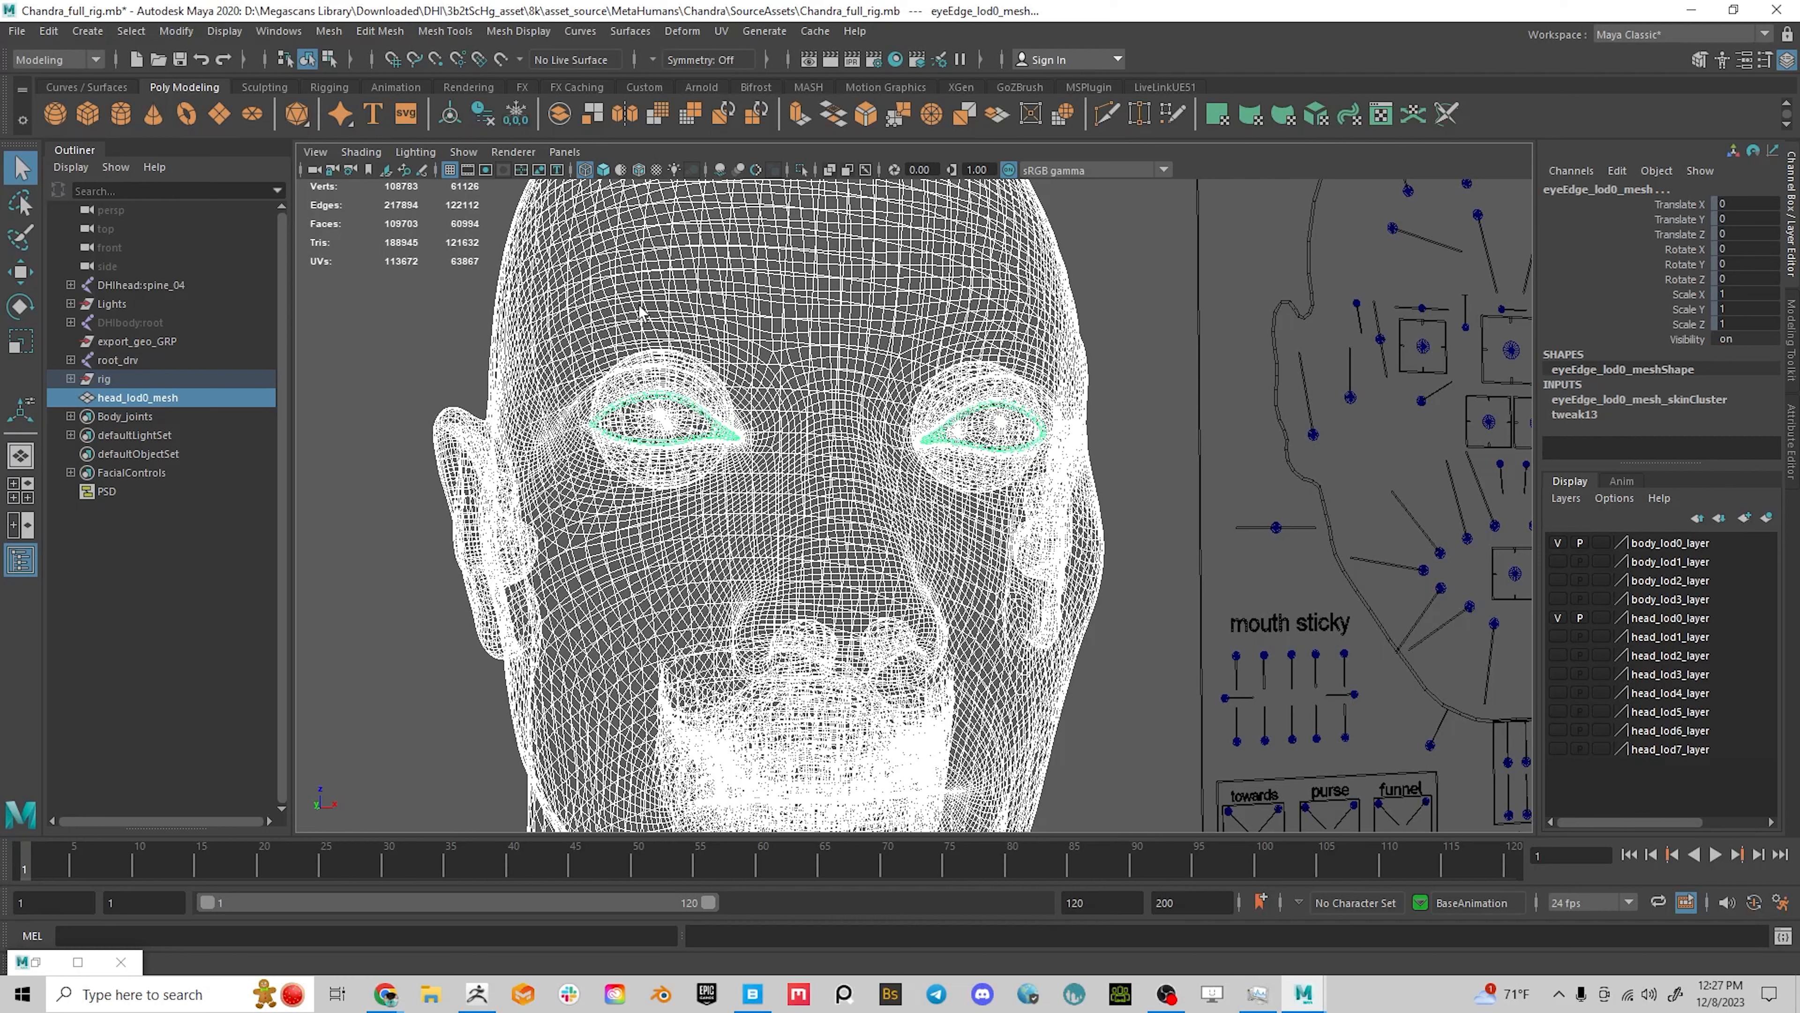
scroll(1001, 446, "down", 3)
left_click_drag(1001, 445, 853, 557, "alt")
middle_click_drag(853, 557, 842, 442, "alt")
right_click_drag(932, 448, 601, 529, "alt")
middle_click_drag(953, 535, 886, 347, "alt")
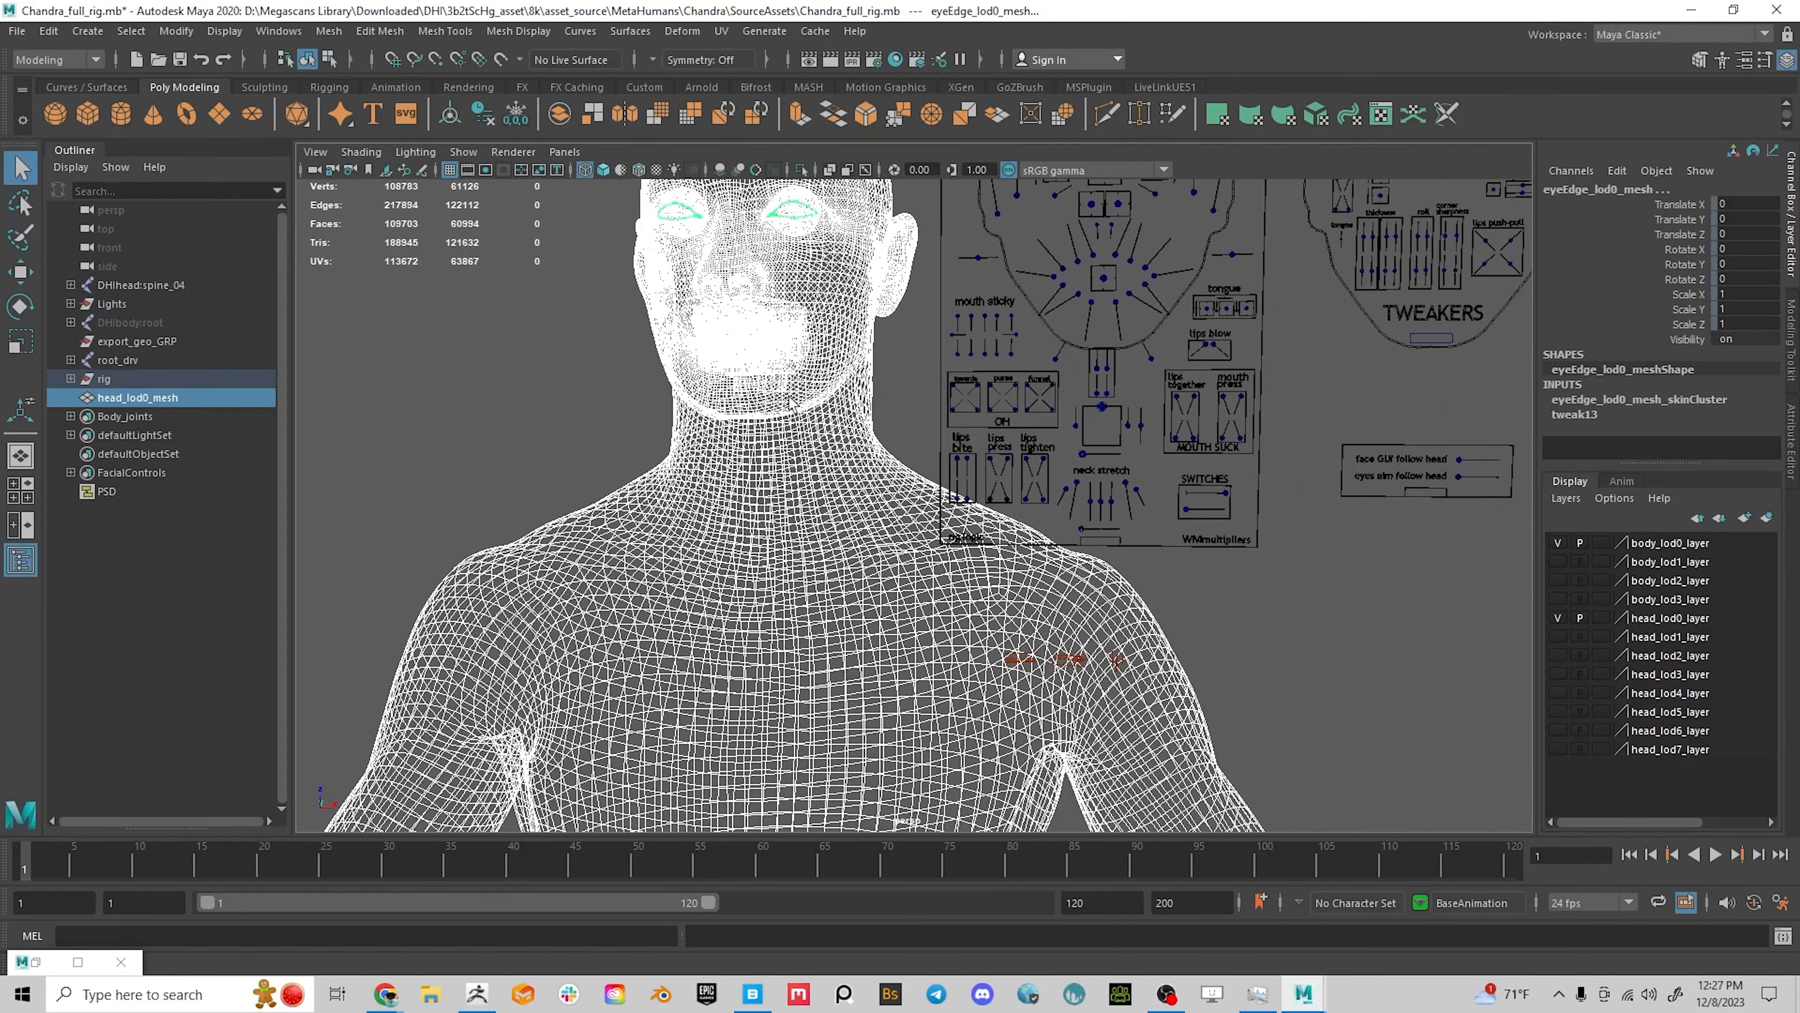
right_click_drag(886, 348, 619, 372, "alt")
Start exporting the selected meshes and choose the D:\Google Drive2\My Tutorials folder as the destination
left_click(16, 30)
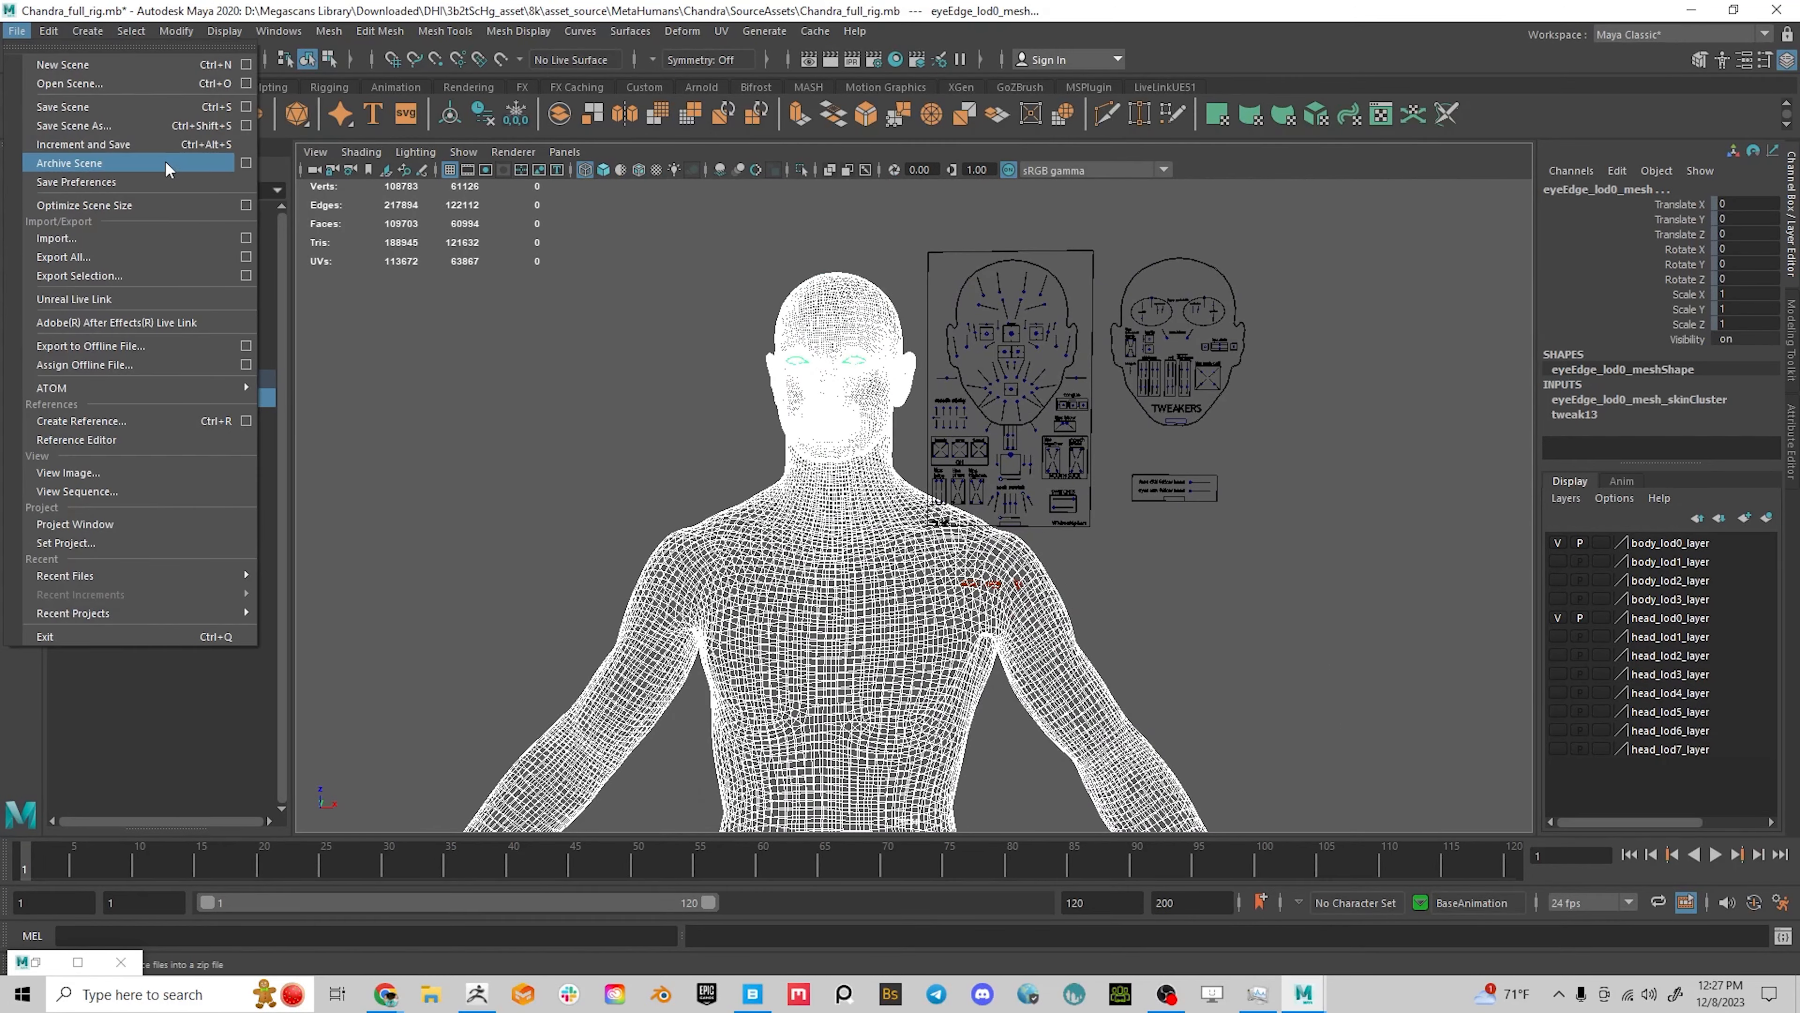
left_click(100, 278)
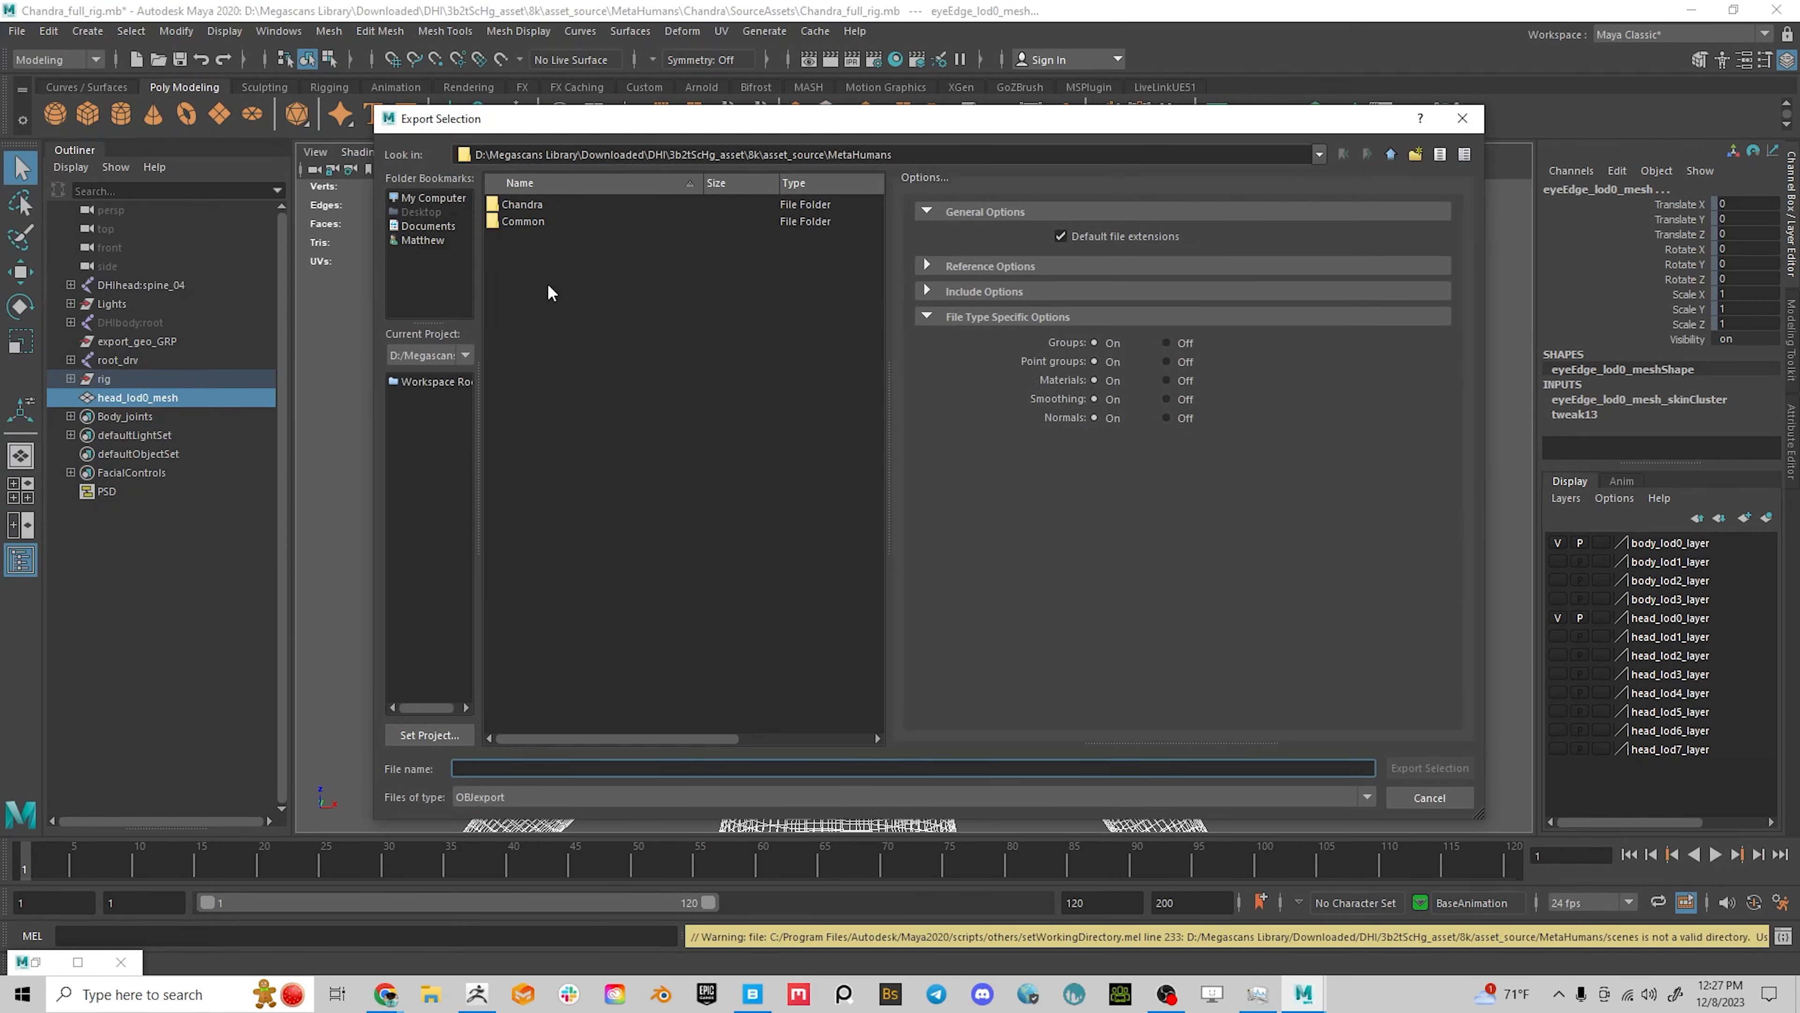
left_click(452, 198)
double_click(509, 205)
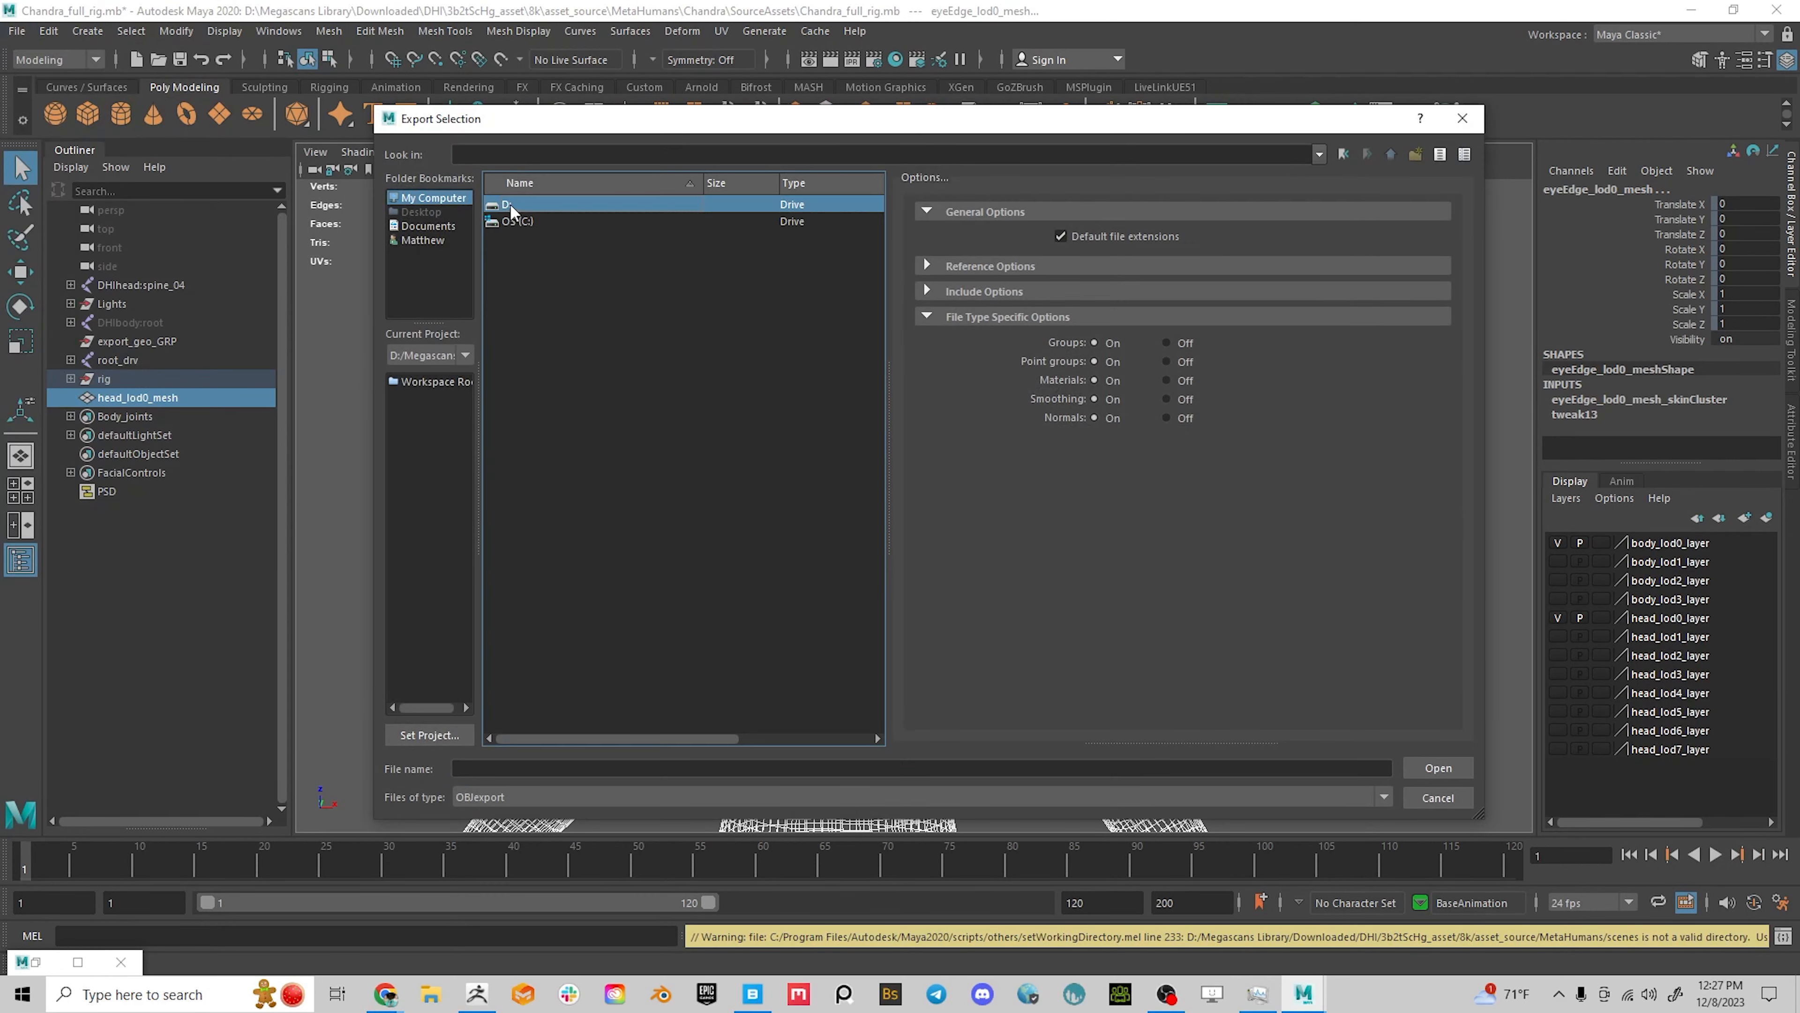
double_click(563, 593)
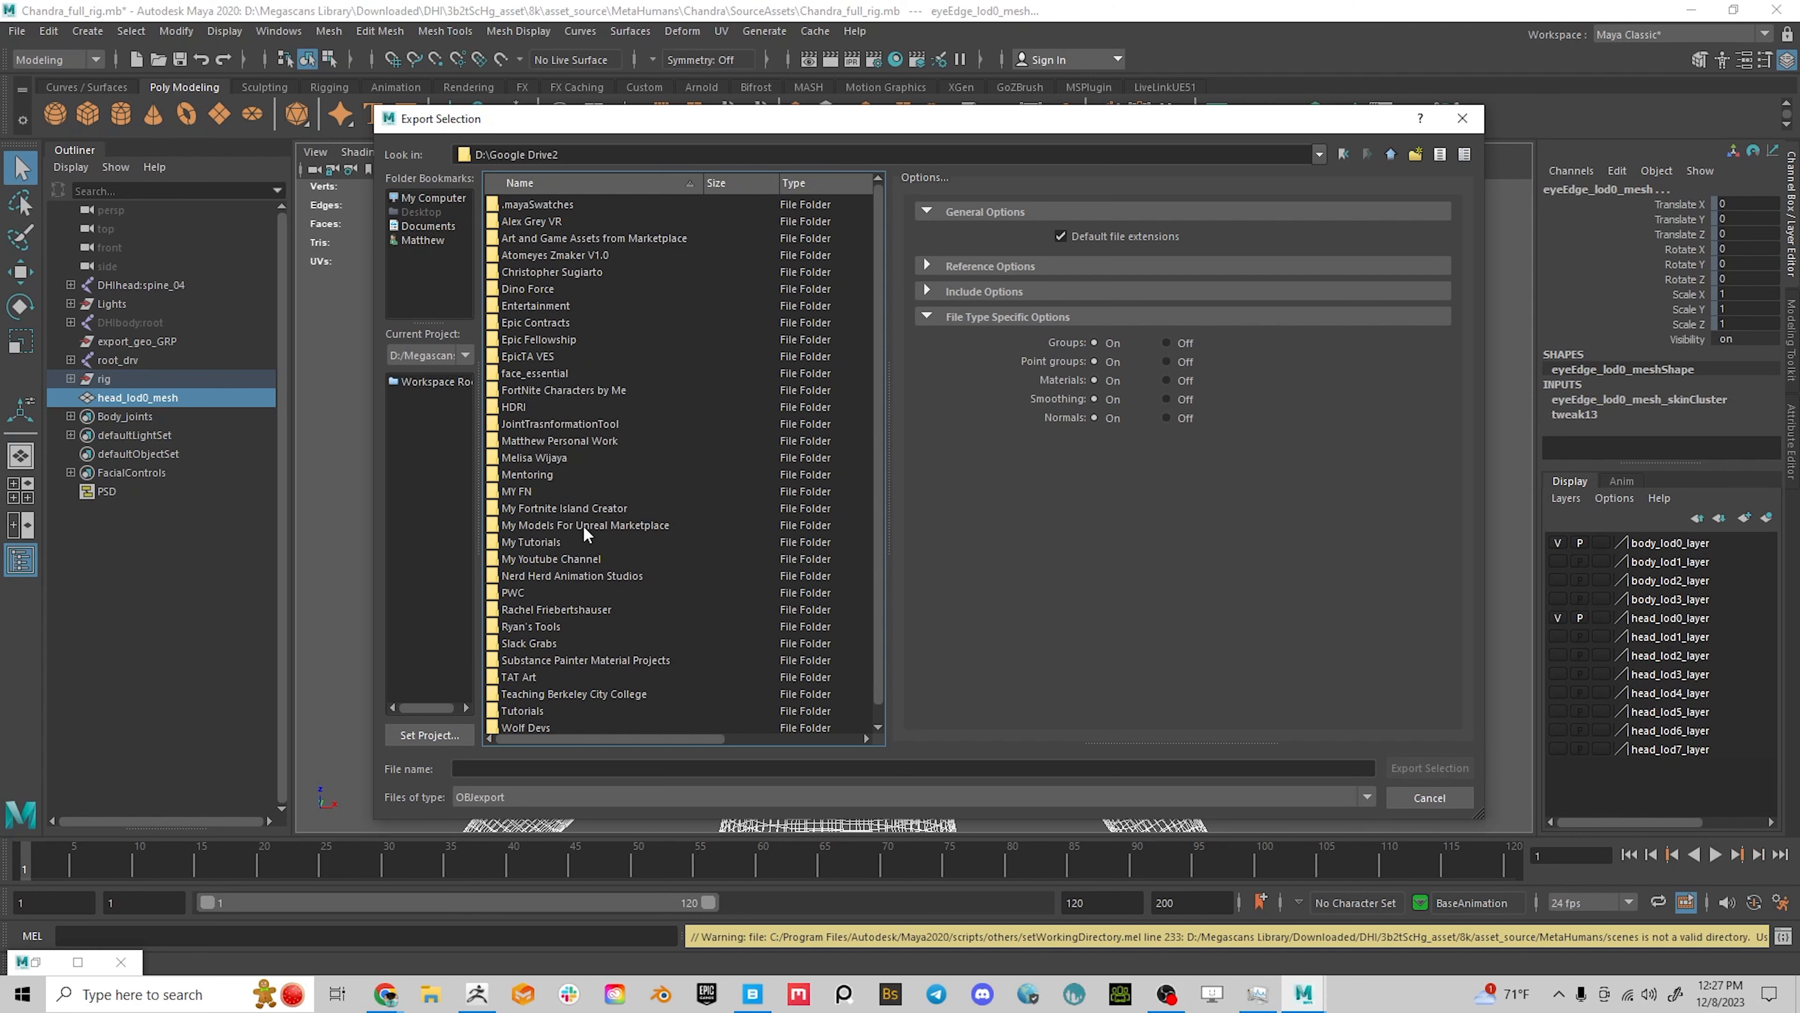
double_click(540, 542)
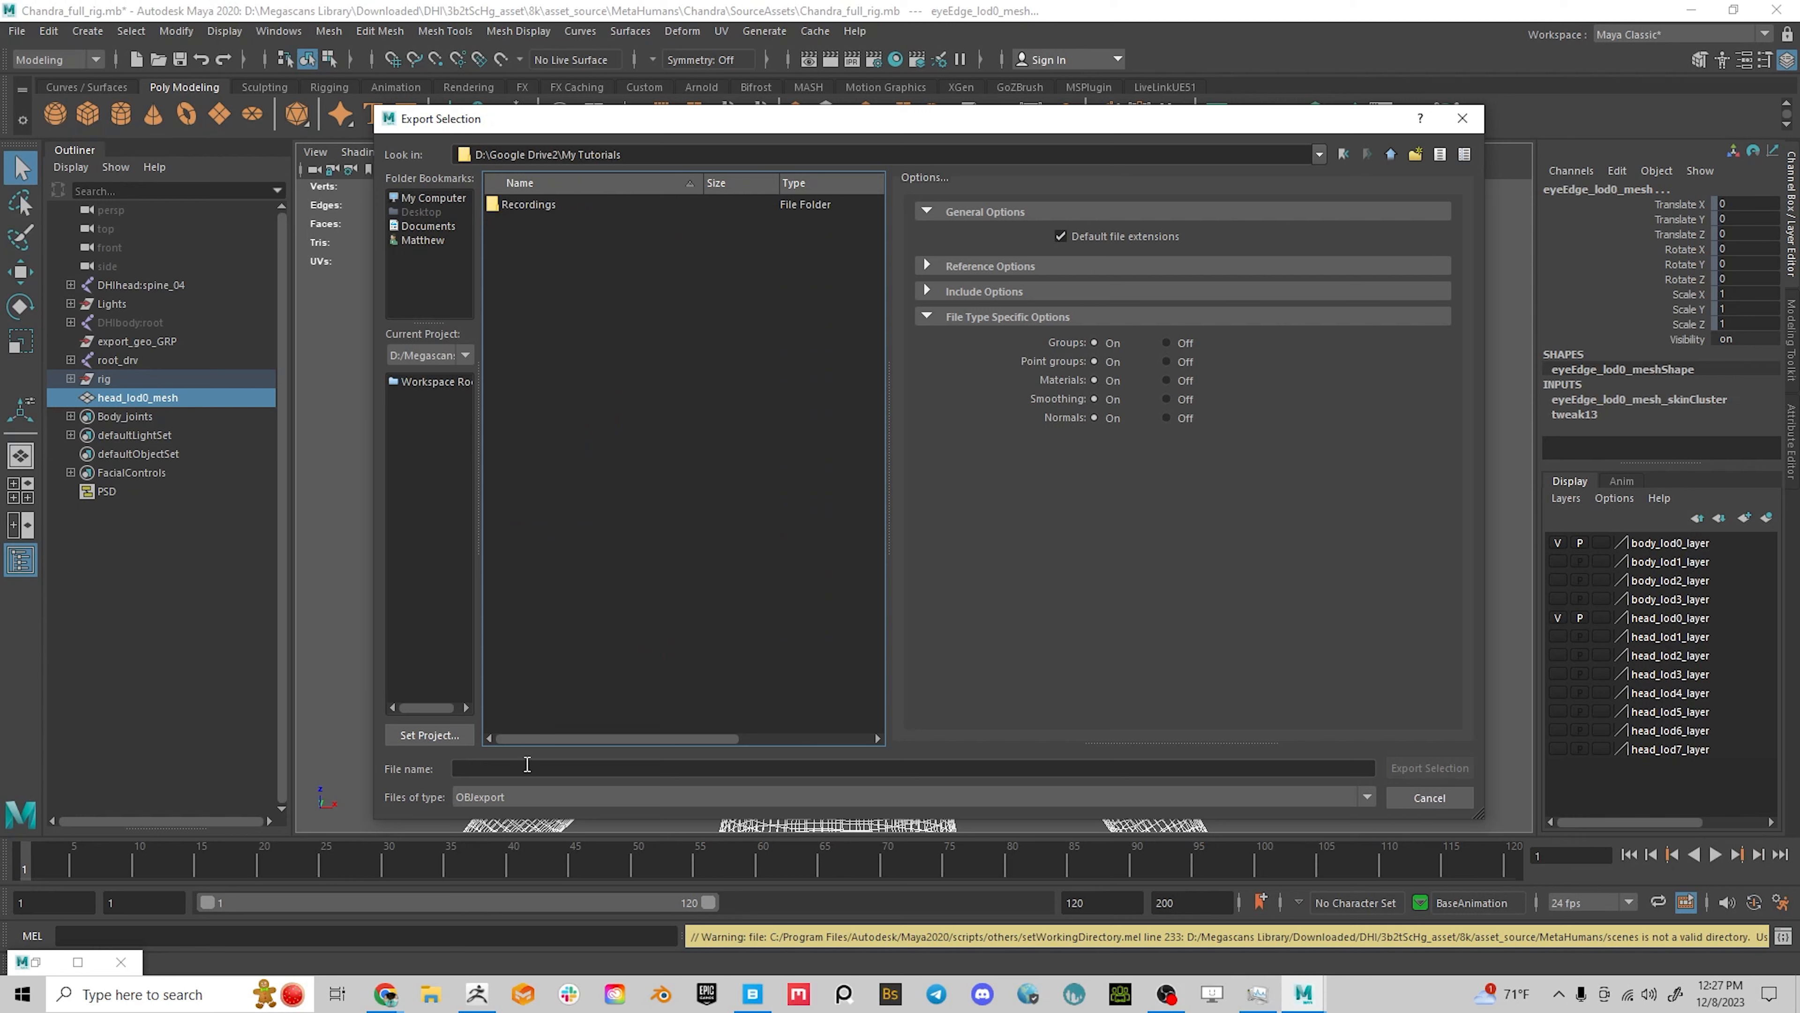
Set the export file type to FBX export and name the file Chandra
left_click(525, 794)
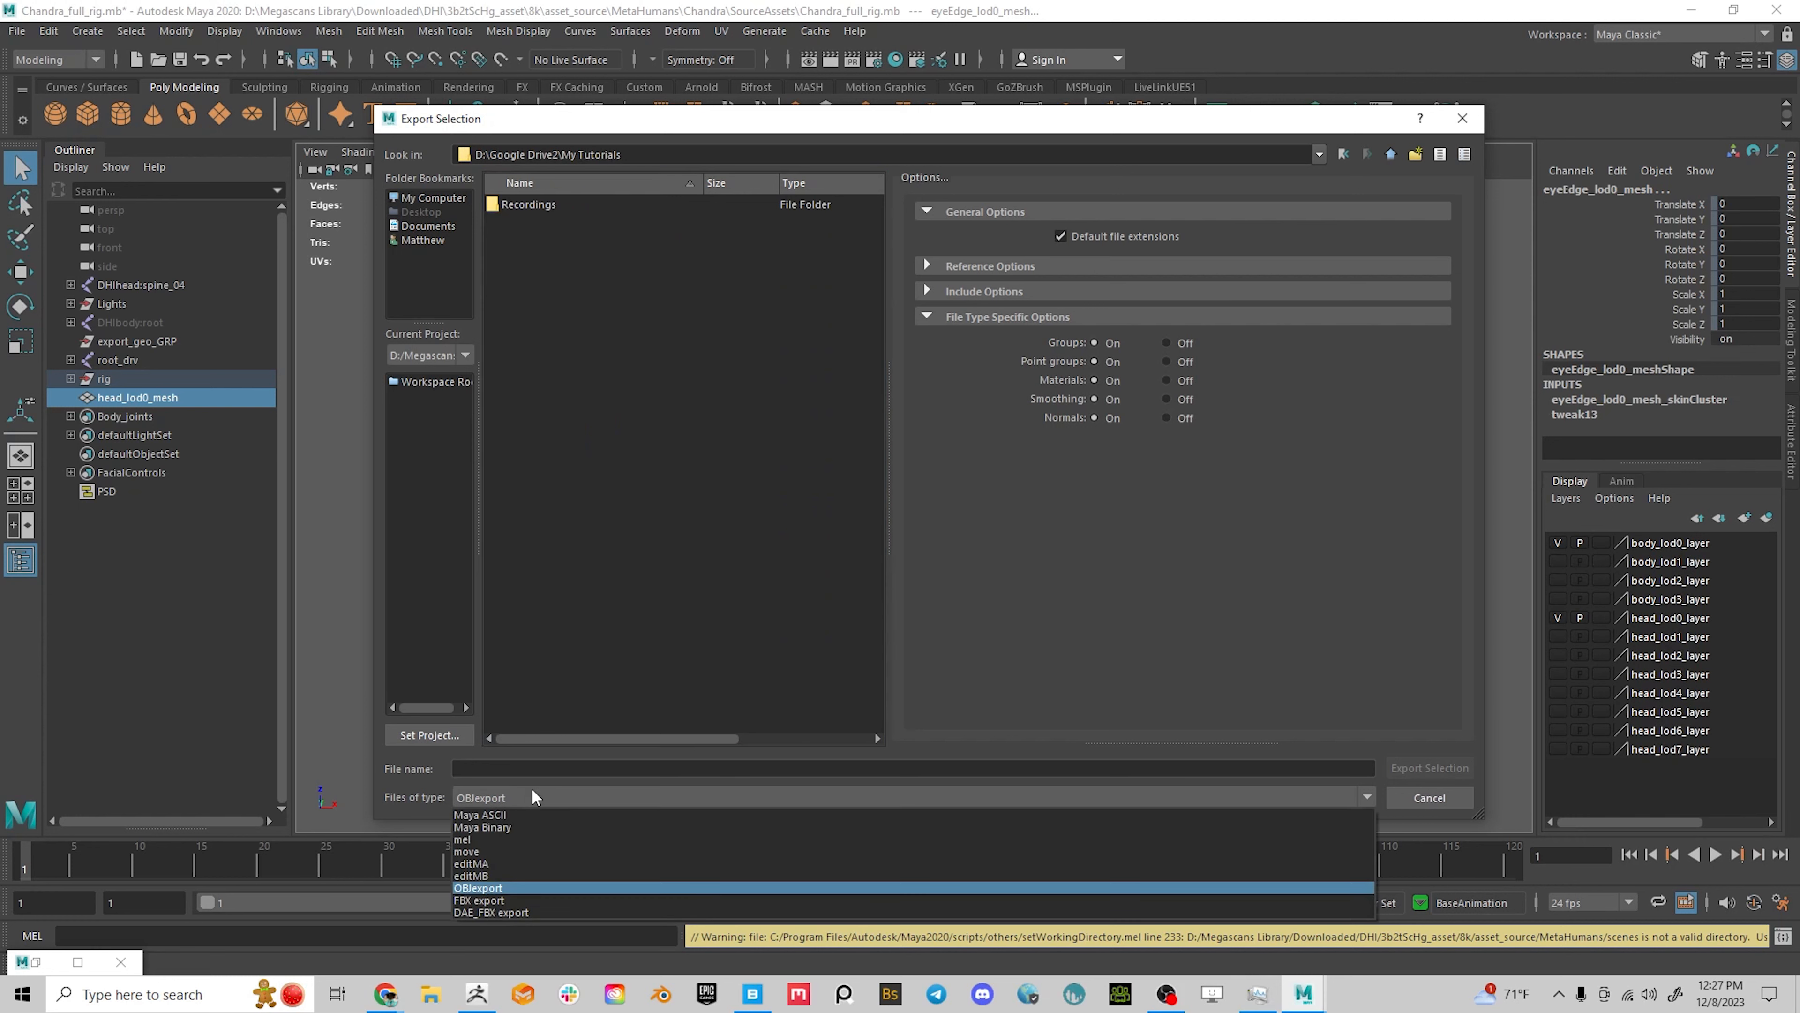
left_click(496, 902)
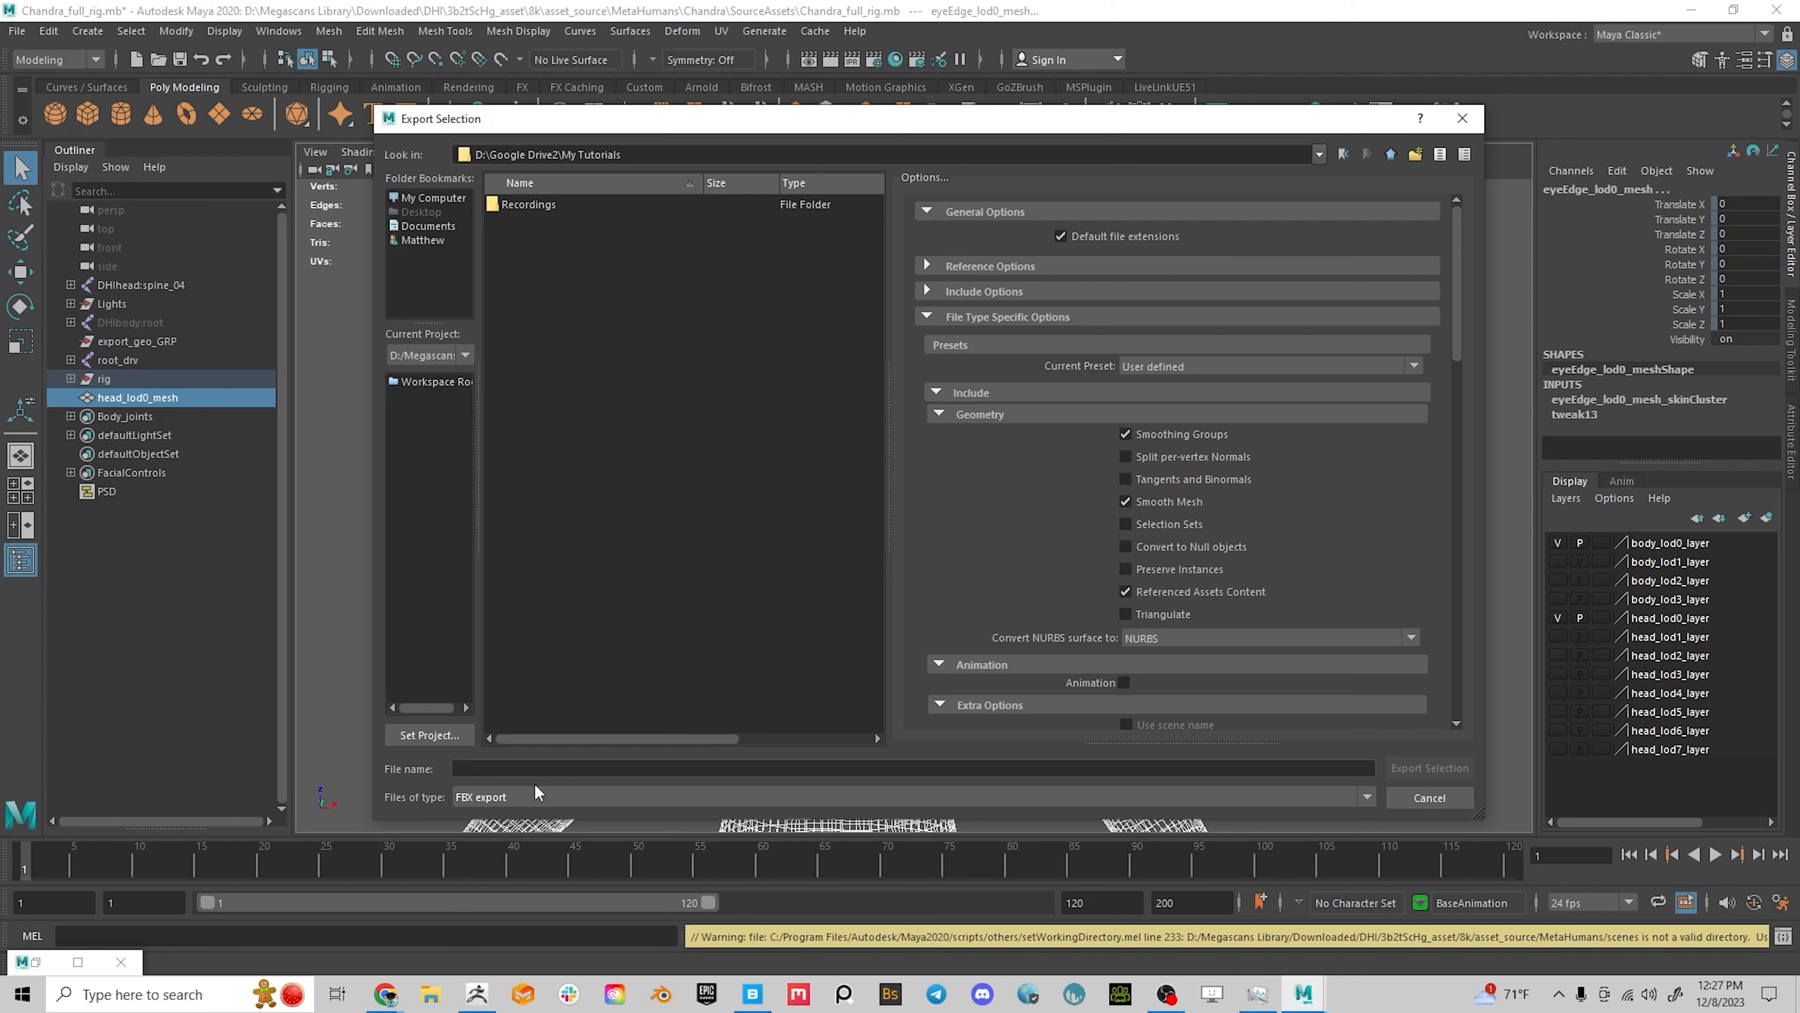
left_click(668, 766)
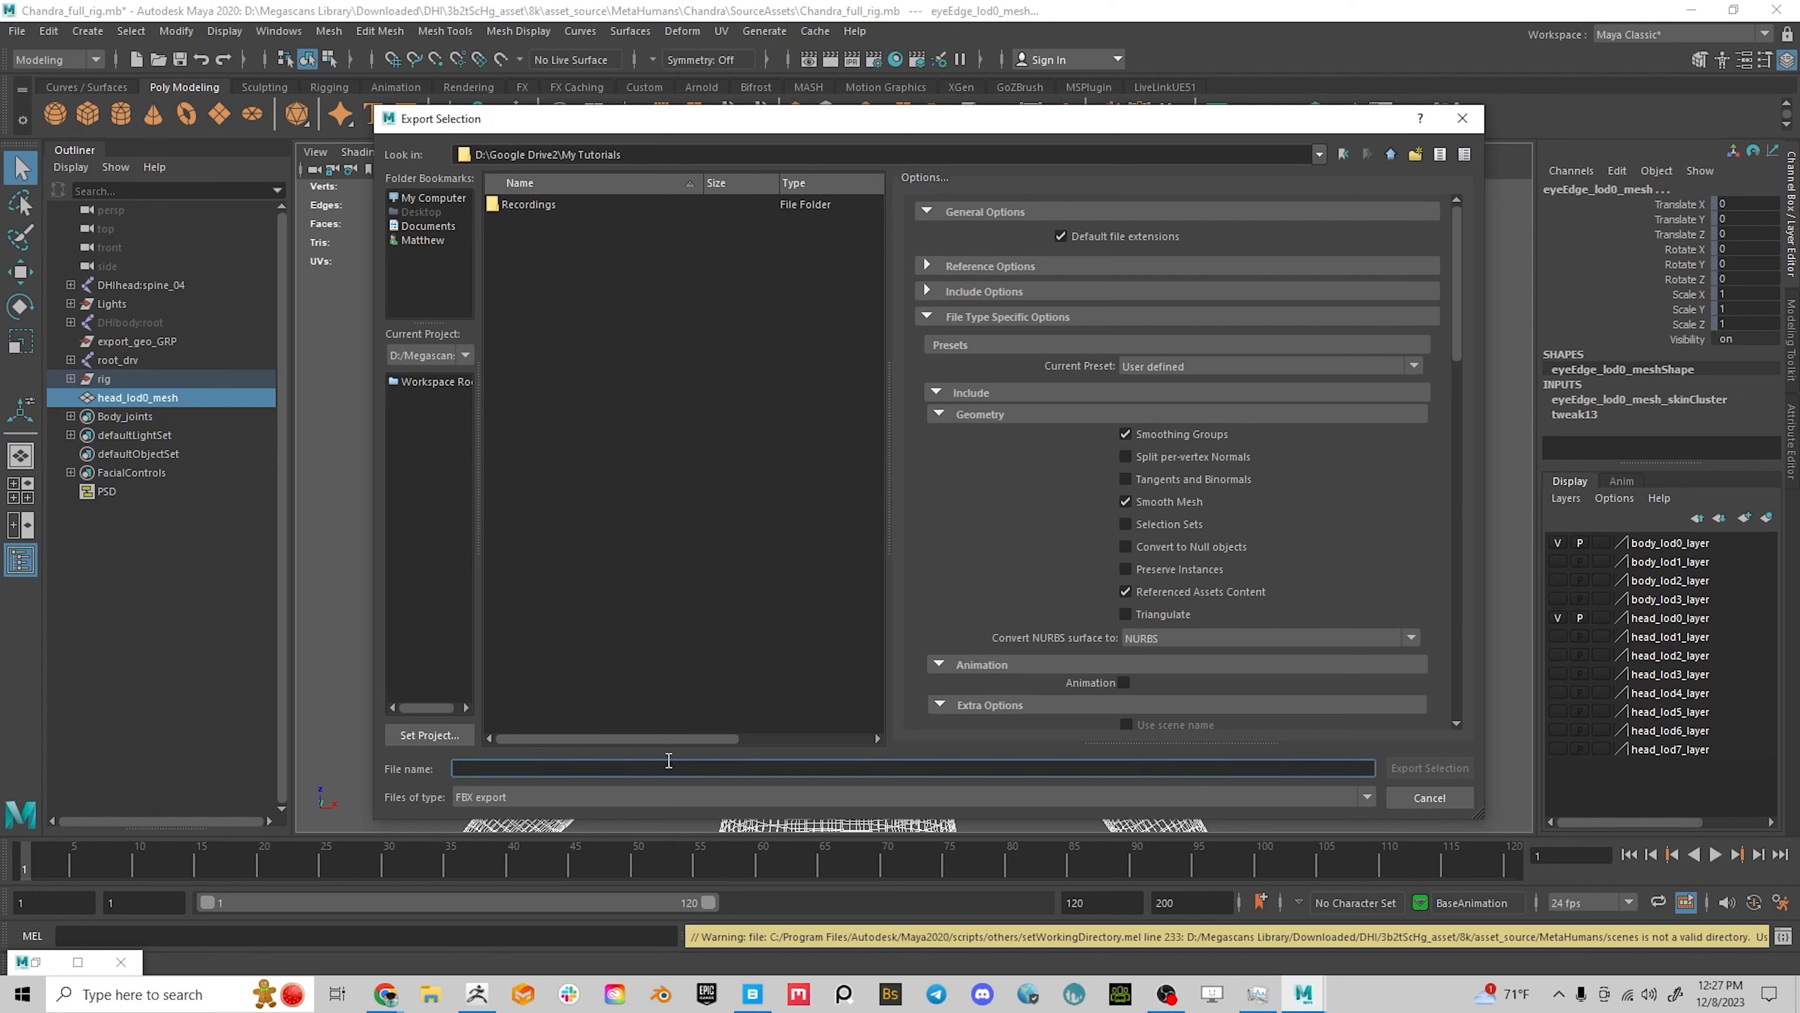
type("Chandra")
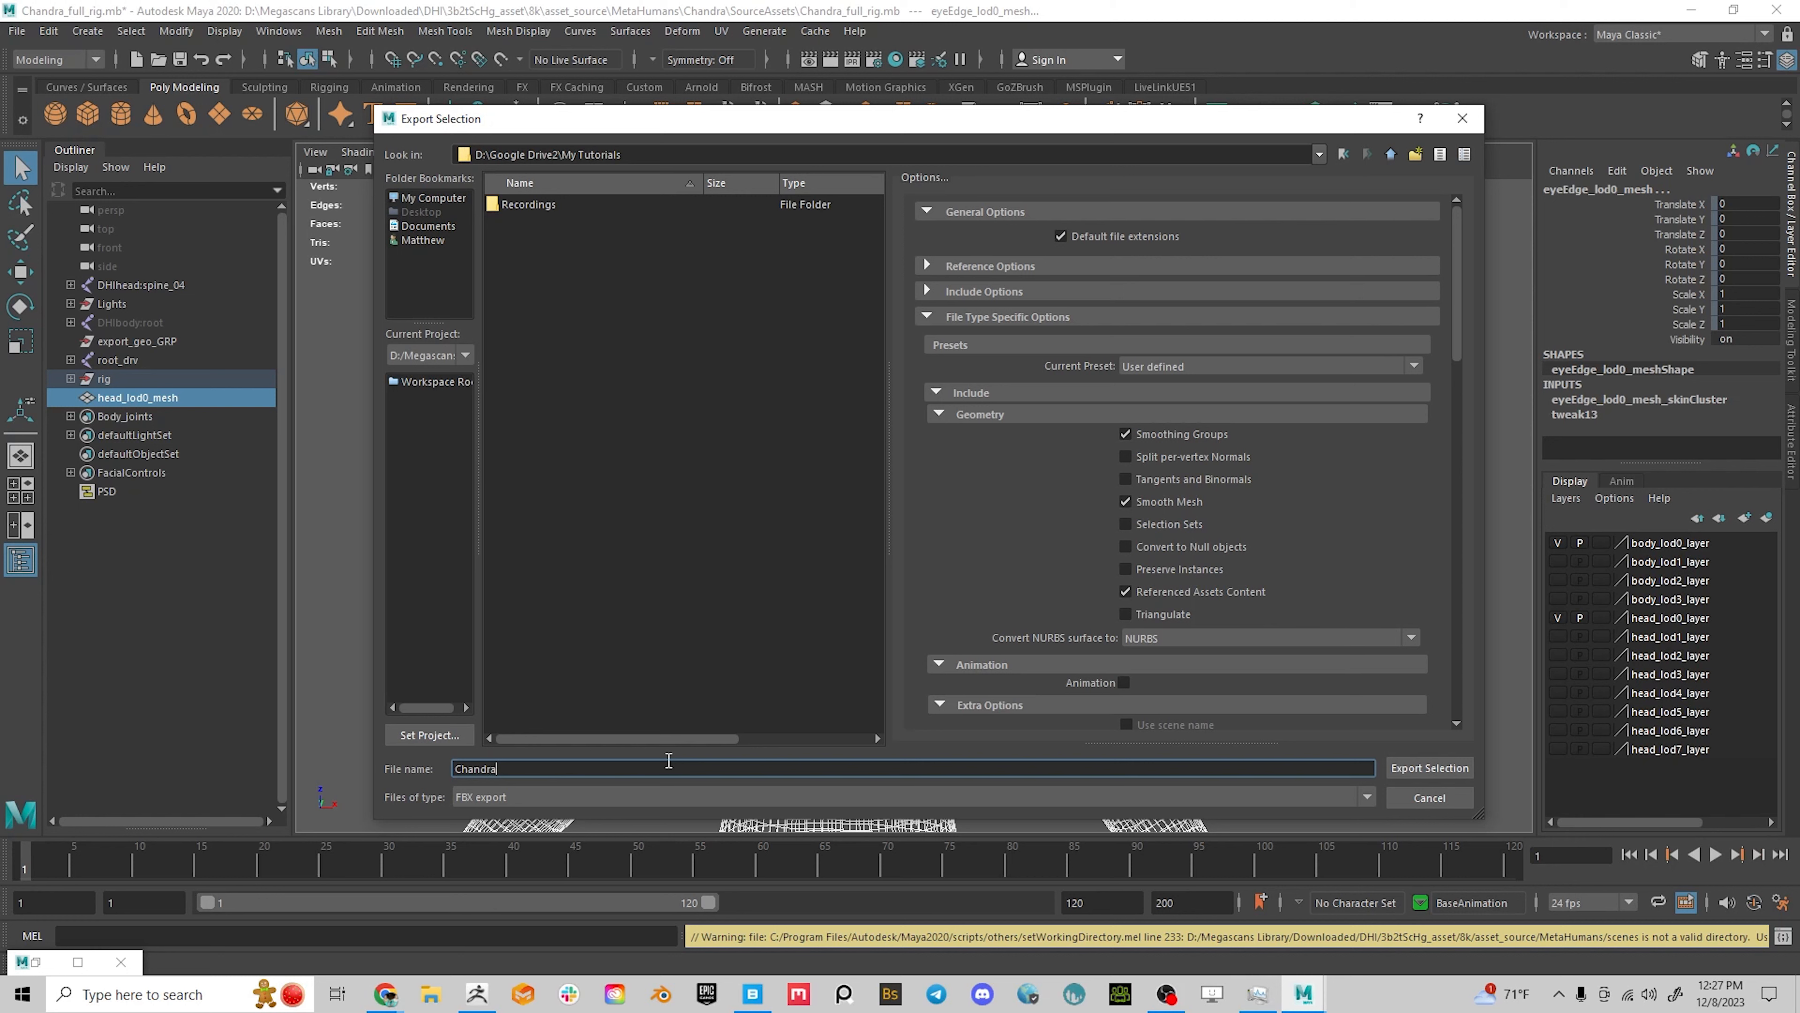
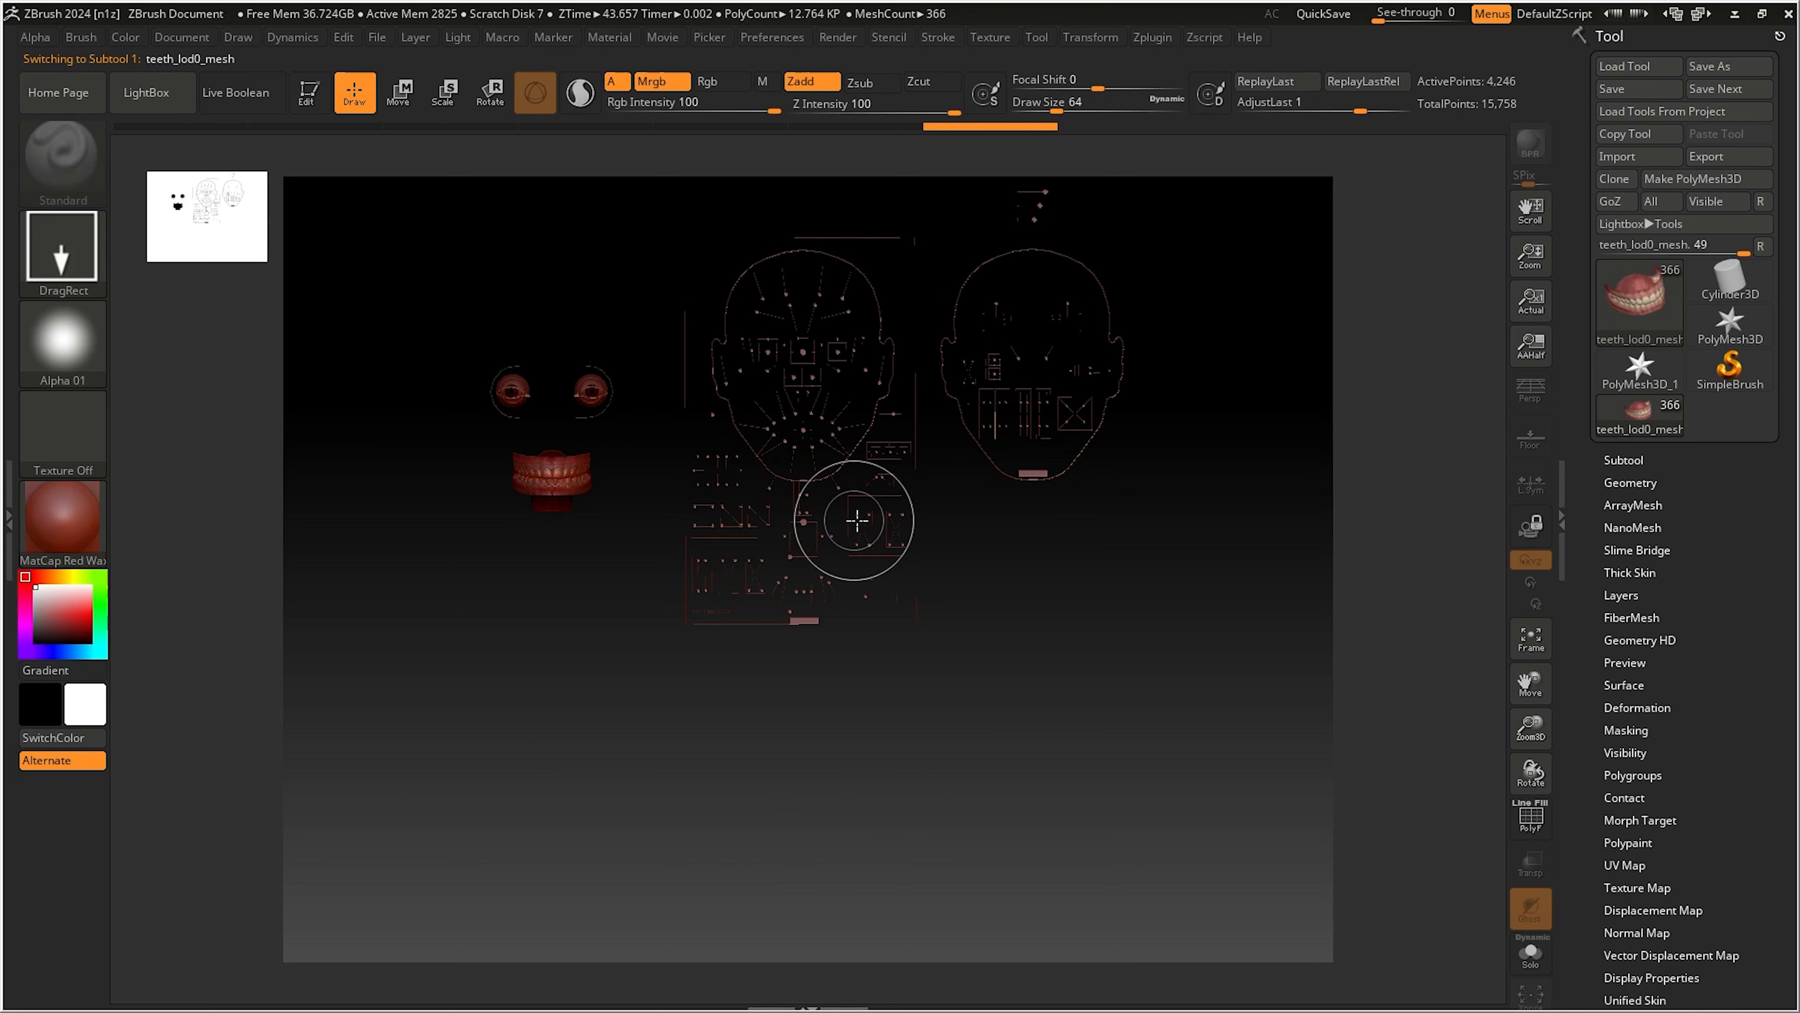
In ZBrush, look through the imported teeth_lod0_mesh tool's subtool list and clear all drawn copies from the canvas
left_click(1623, 460)
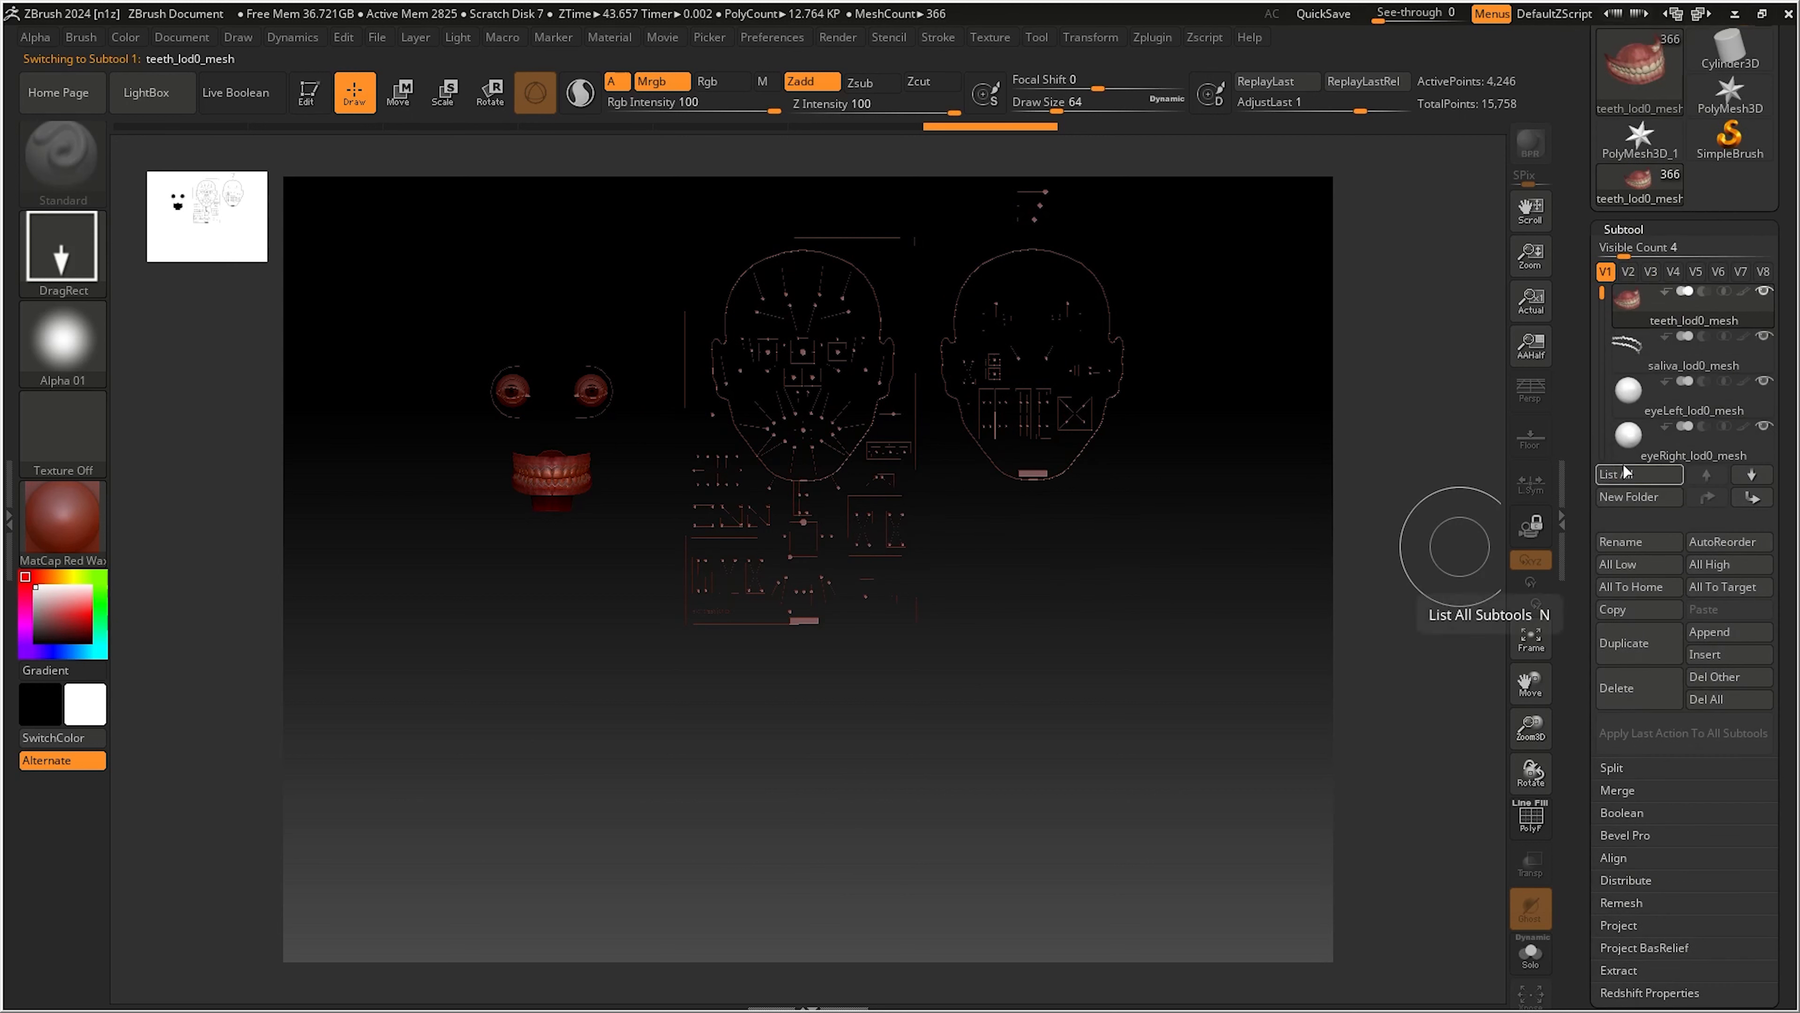
left_click_drag(1602, 327, 1599, 462)
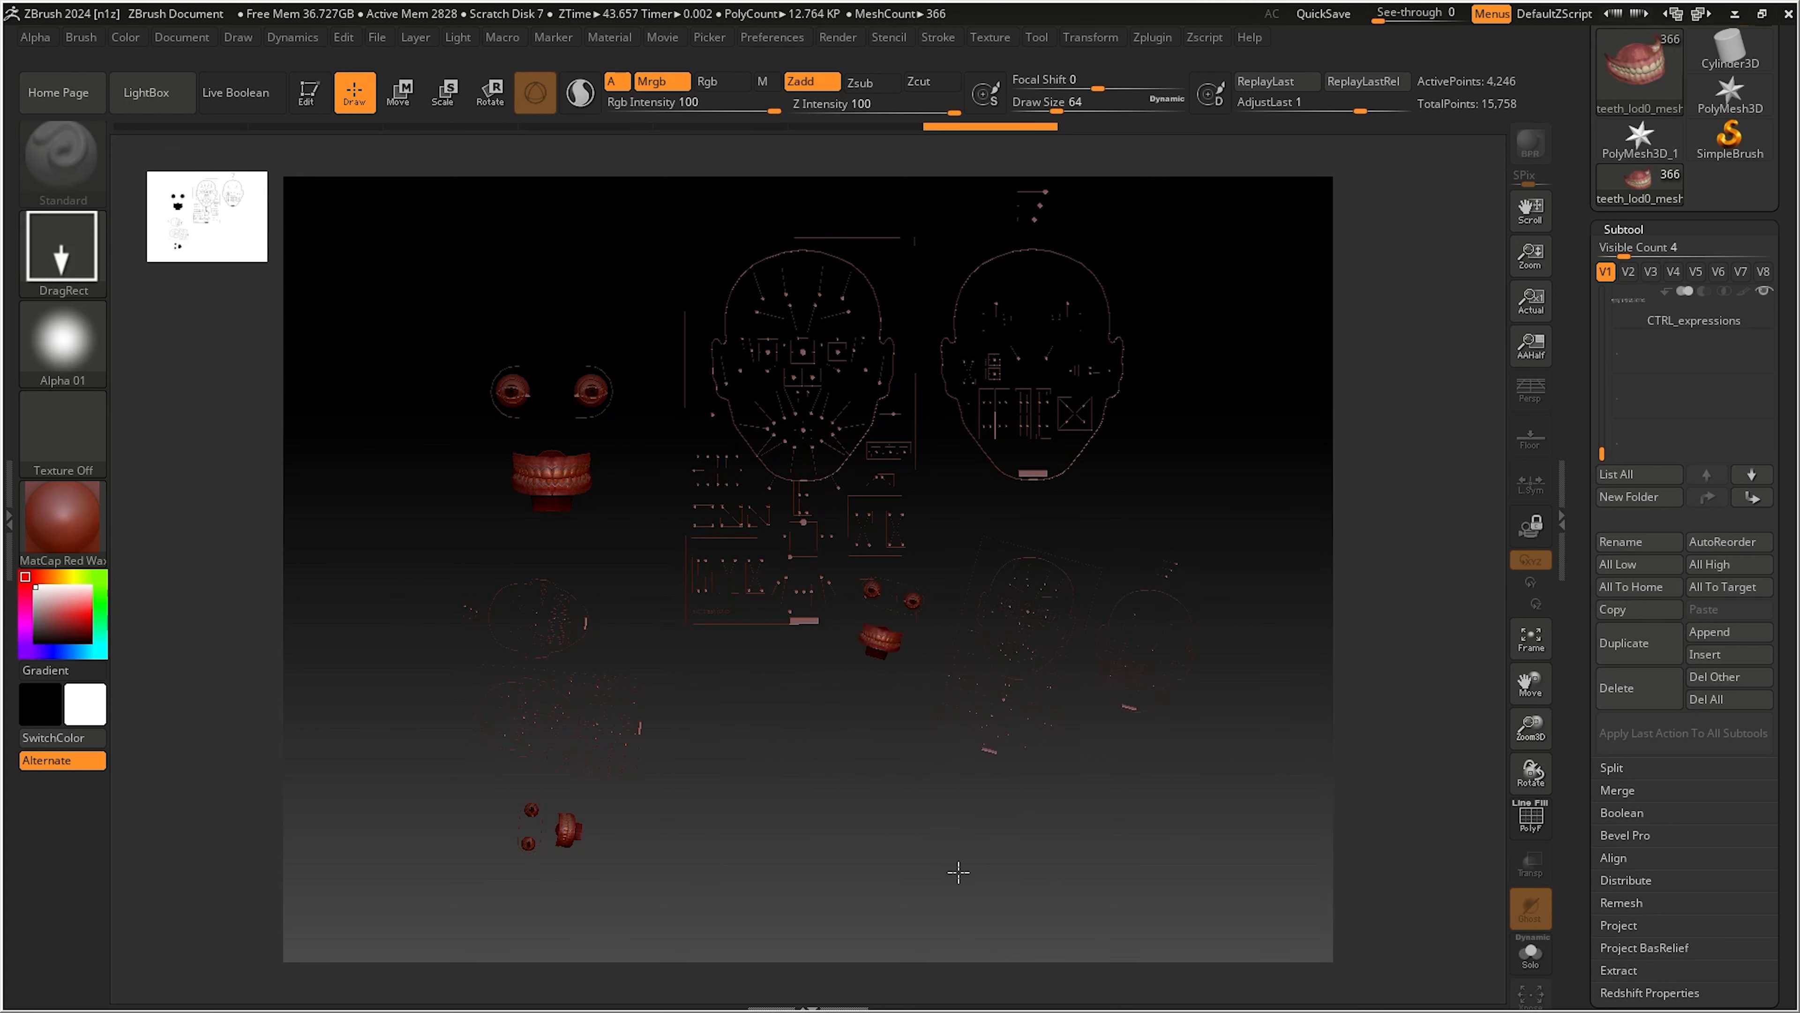
key("ctrl")
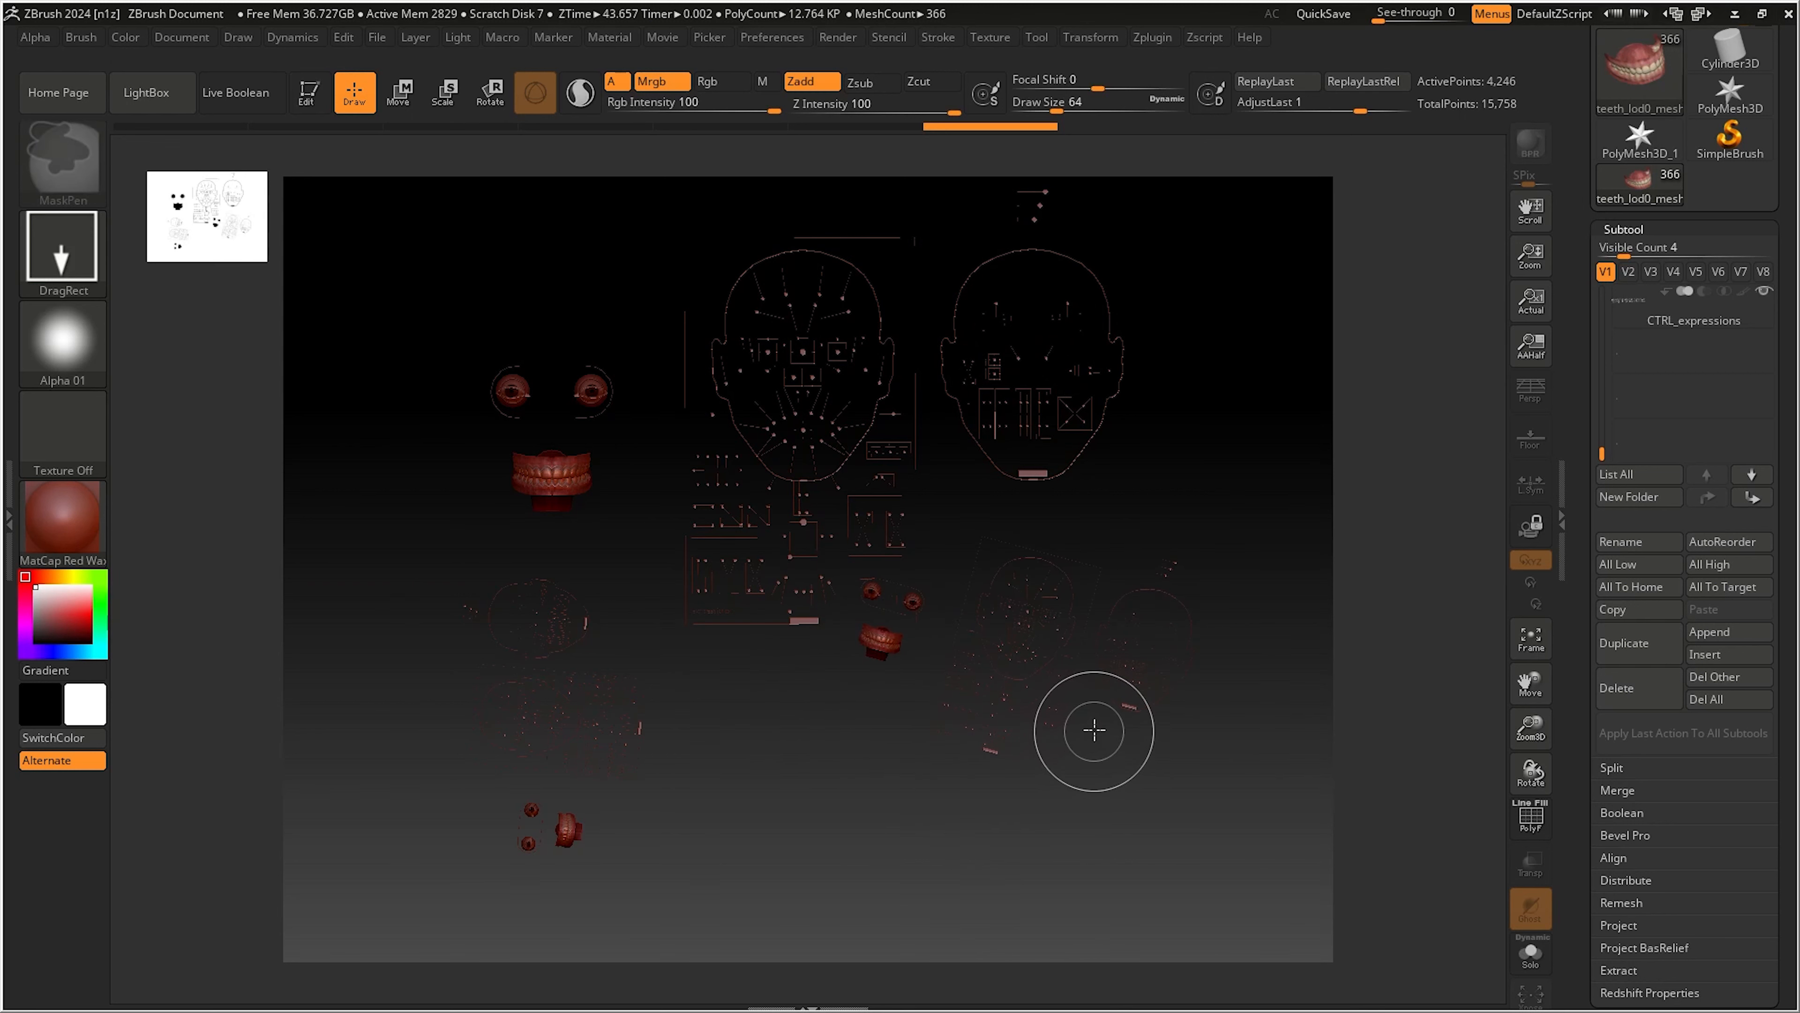
key("ctrl+n")
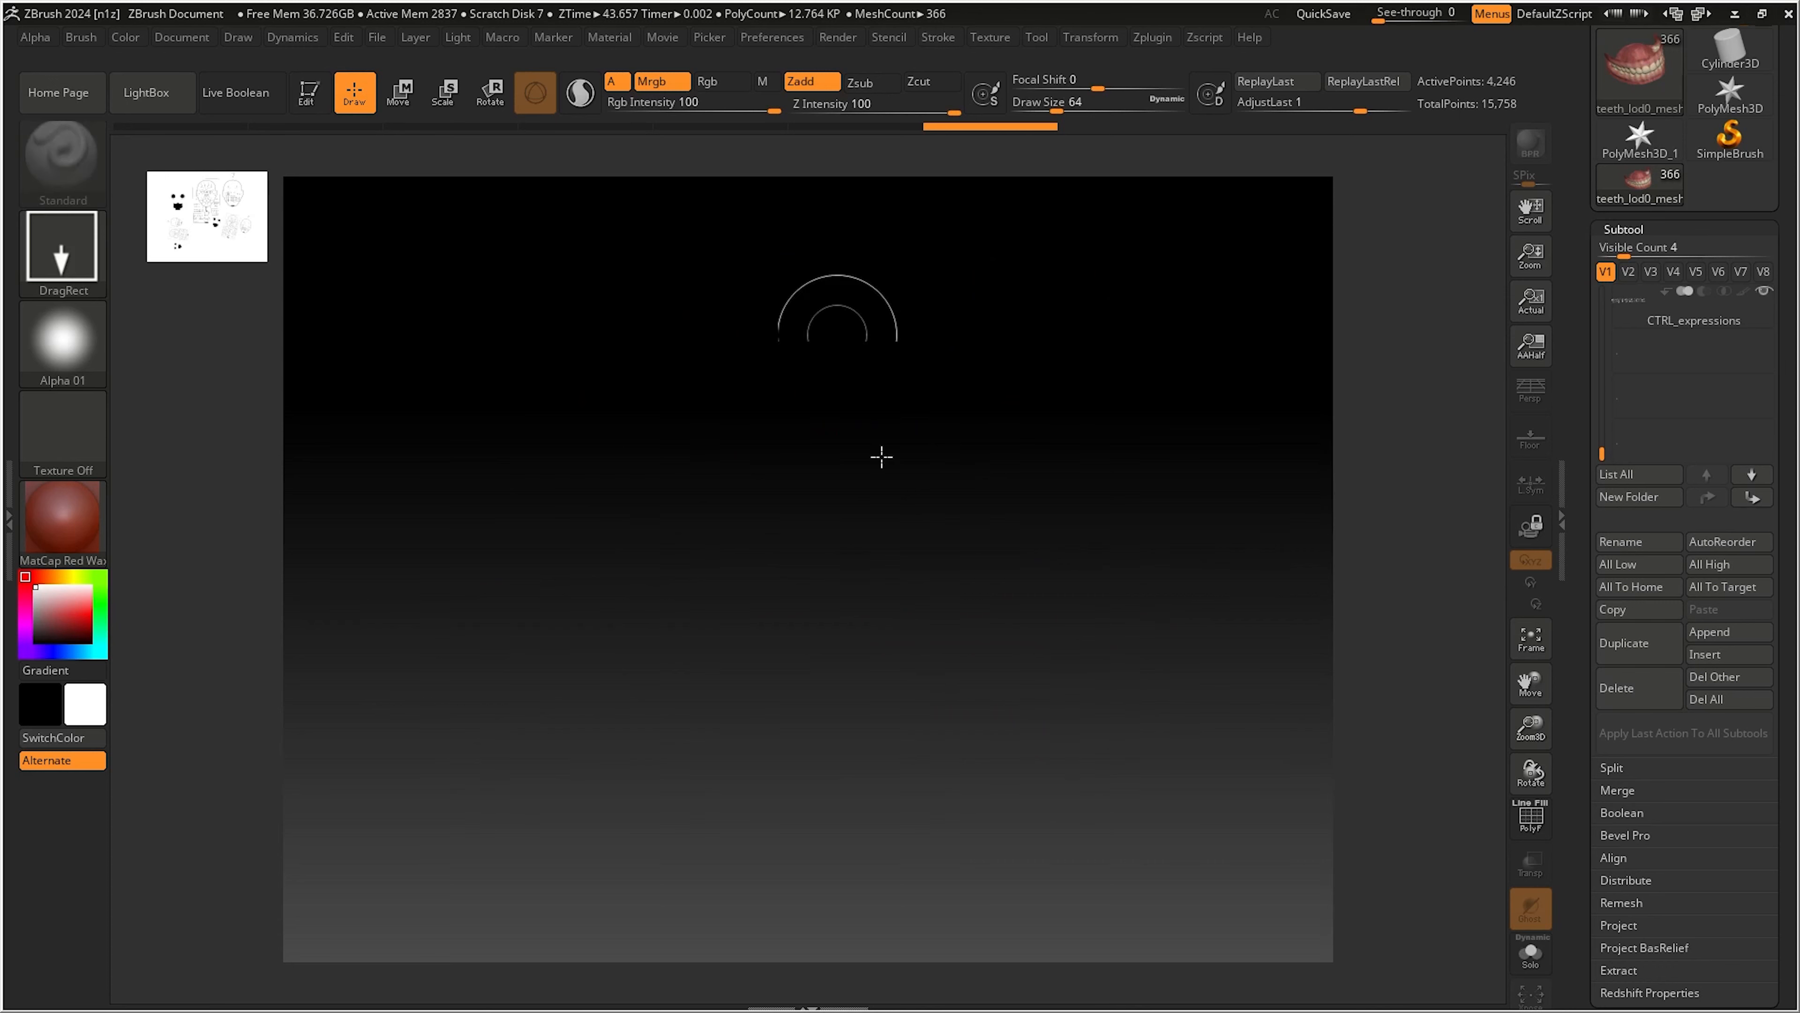
Switch to Maya, select the body mesh and examine where it meets the head around the chest and shoulders
left_click(1735, 14)
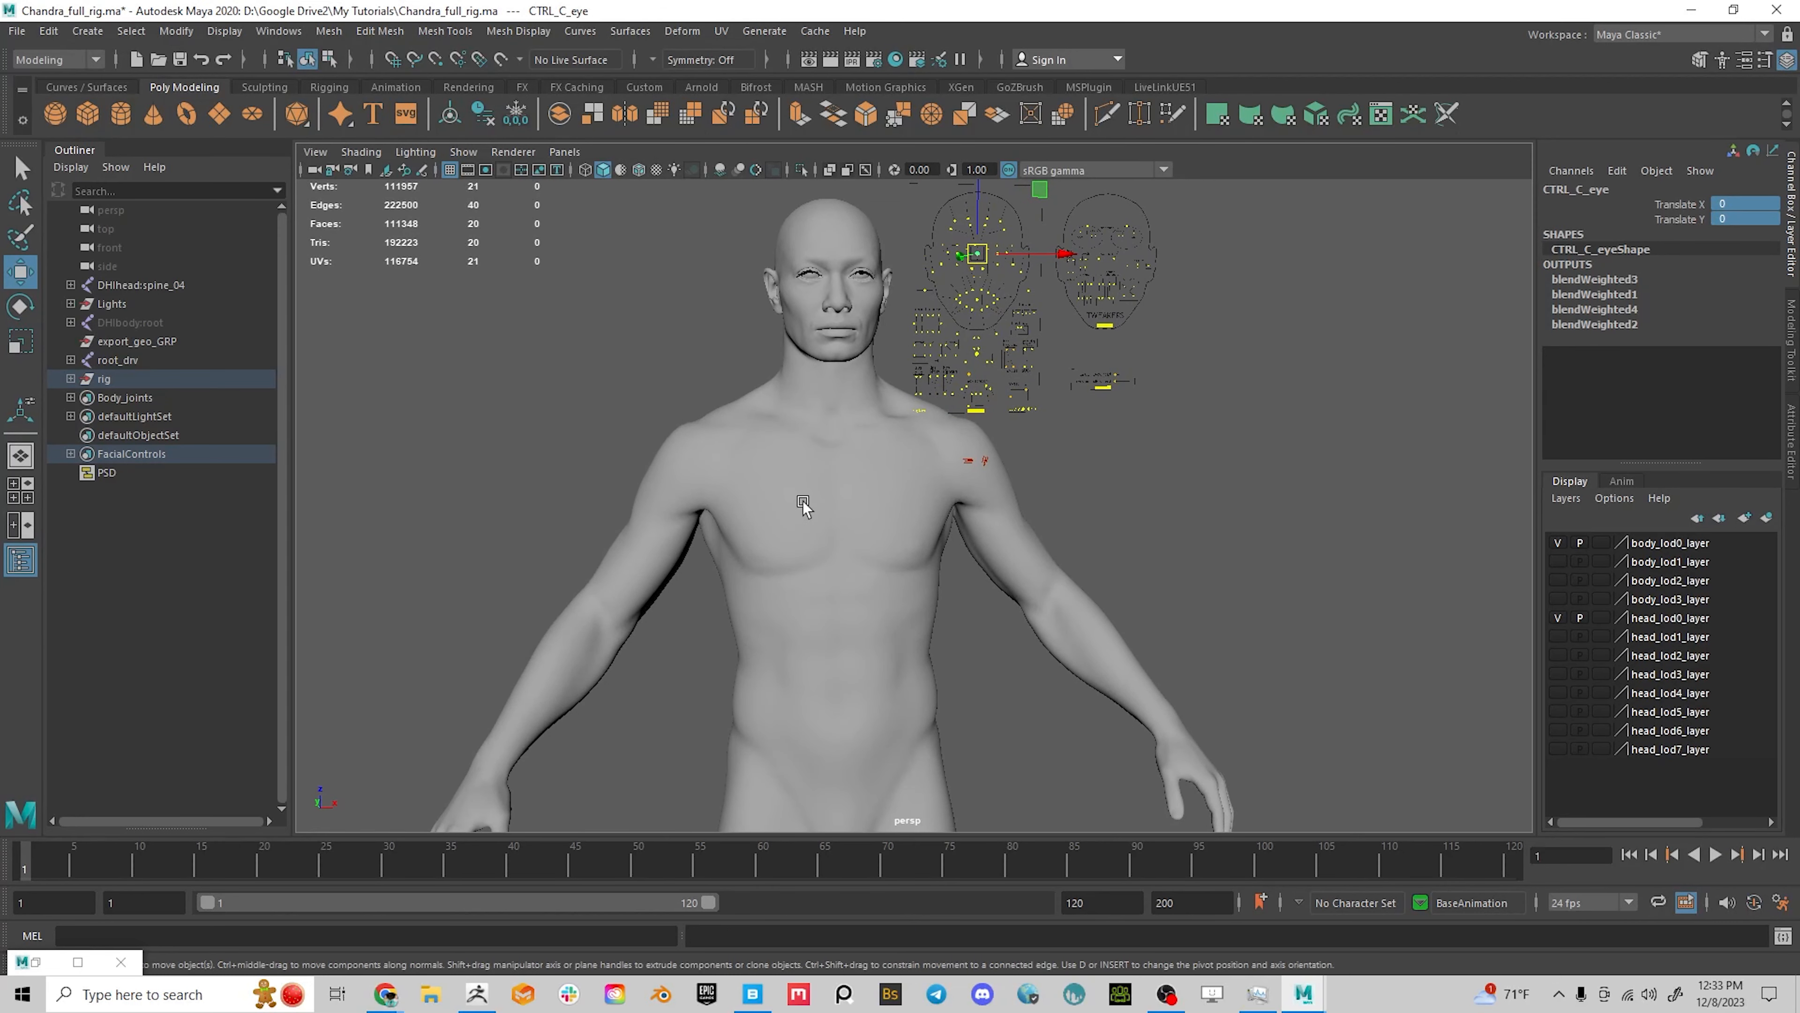
left_click(803, 501)
right_click_drag(813, 418, 998, 527, "alt")
middle_click_drag(998, 527, 1052, 679, "alt")
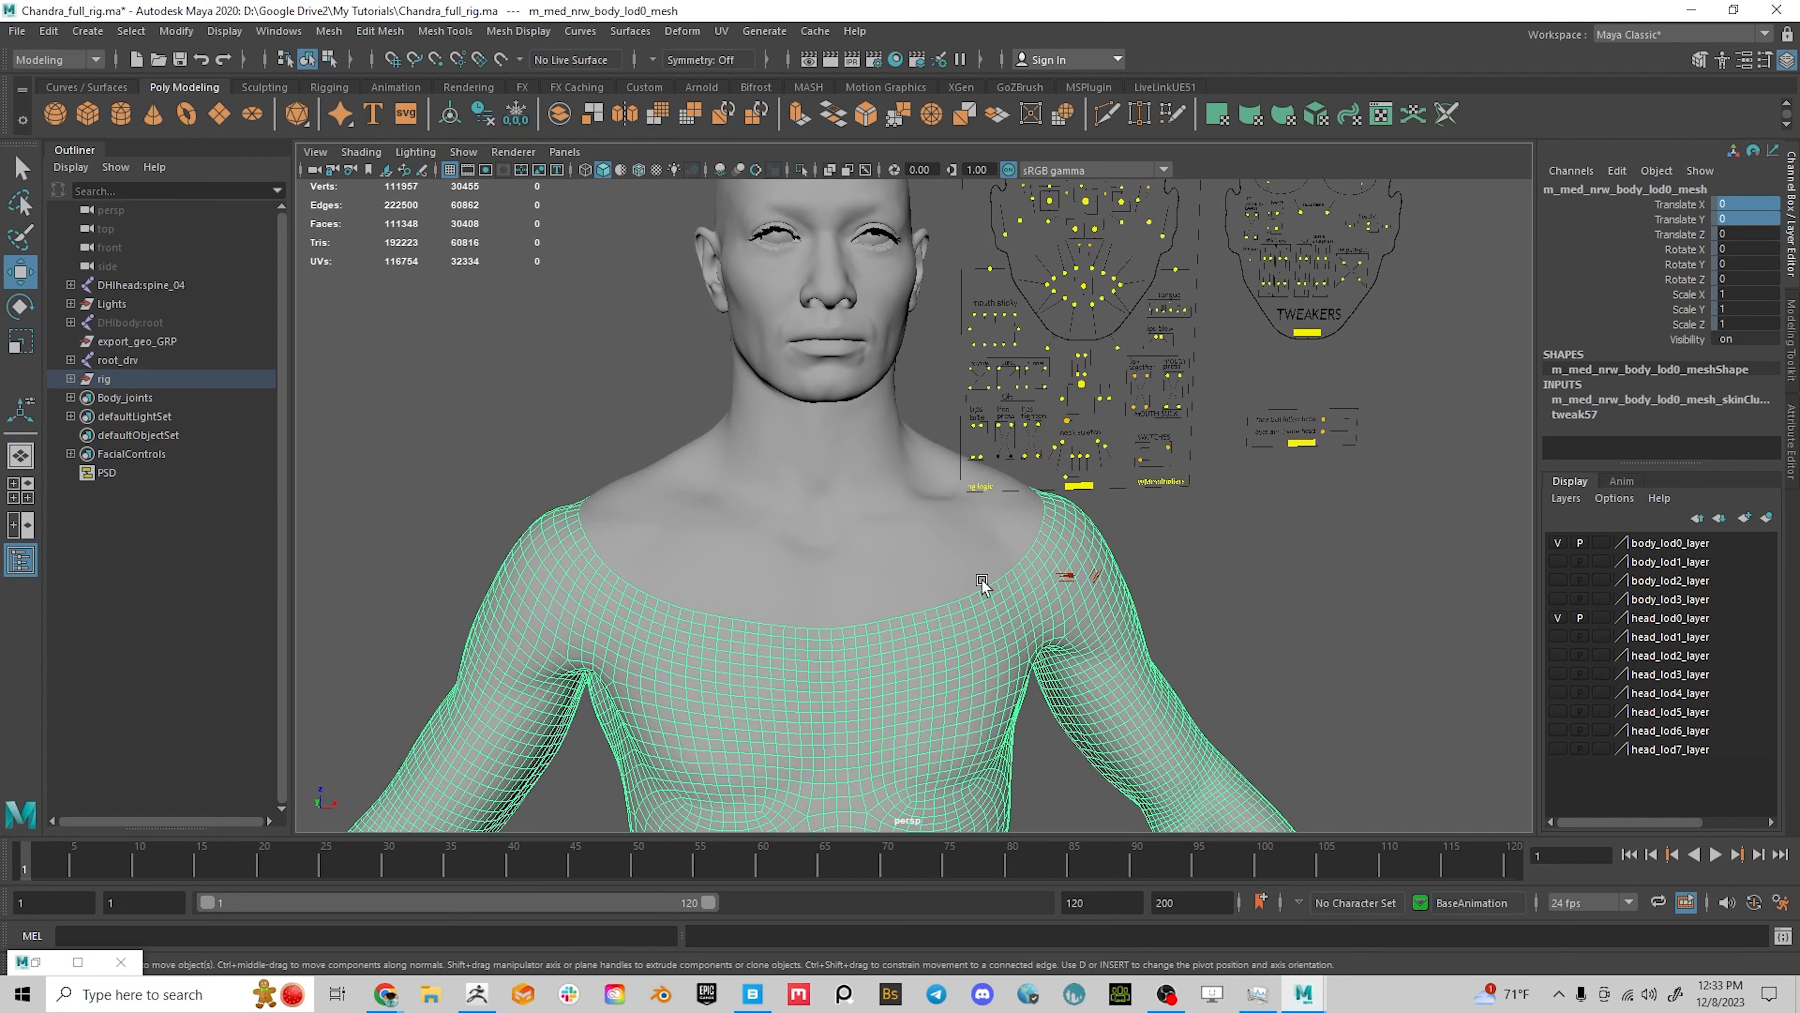
key("shift+z")
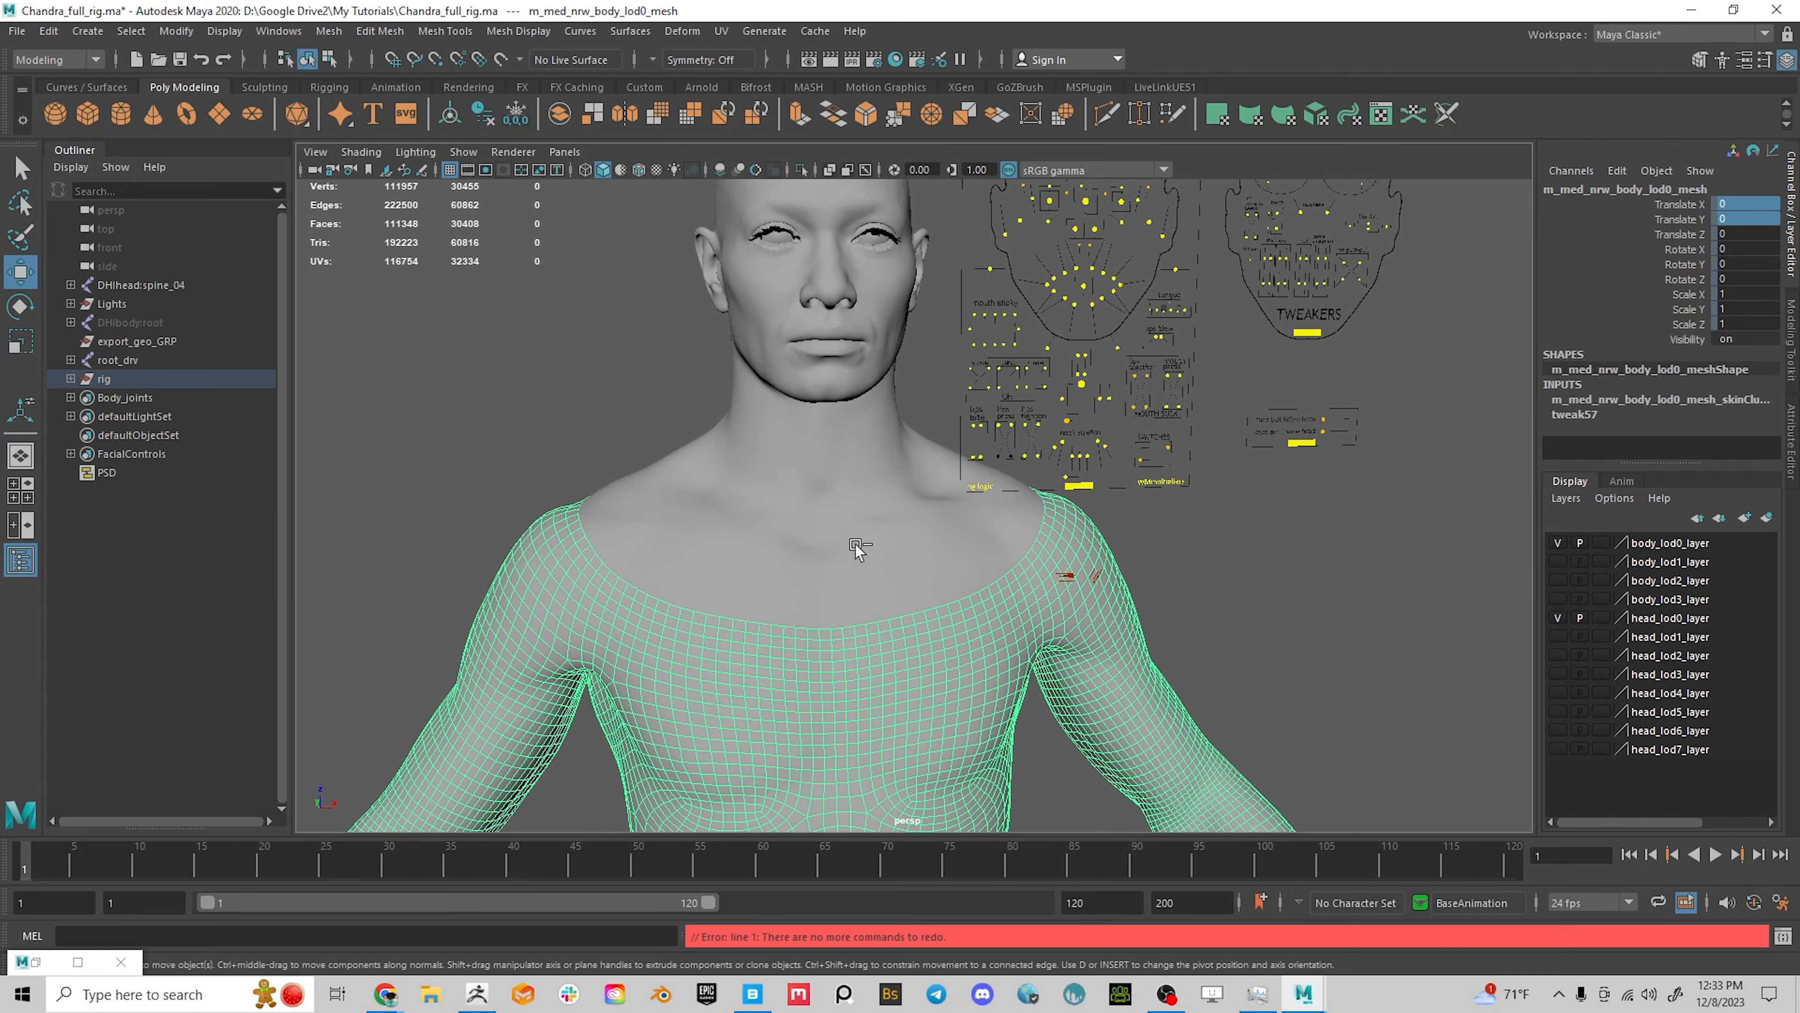
mouse_move(1314, 605)
right_mouse_down("alt")
mouse_move(1337, 615)
mouse_move(1295, 620)
right_mouse_up("alt")
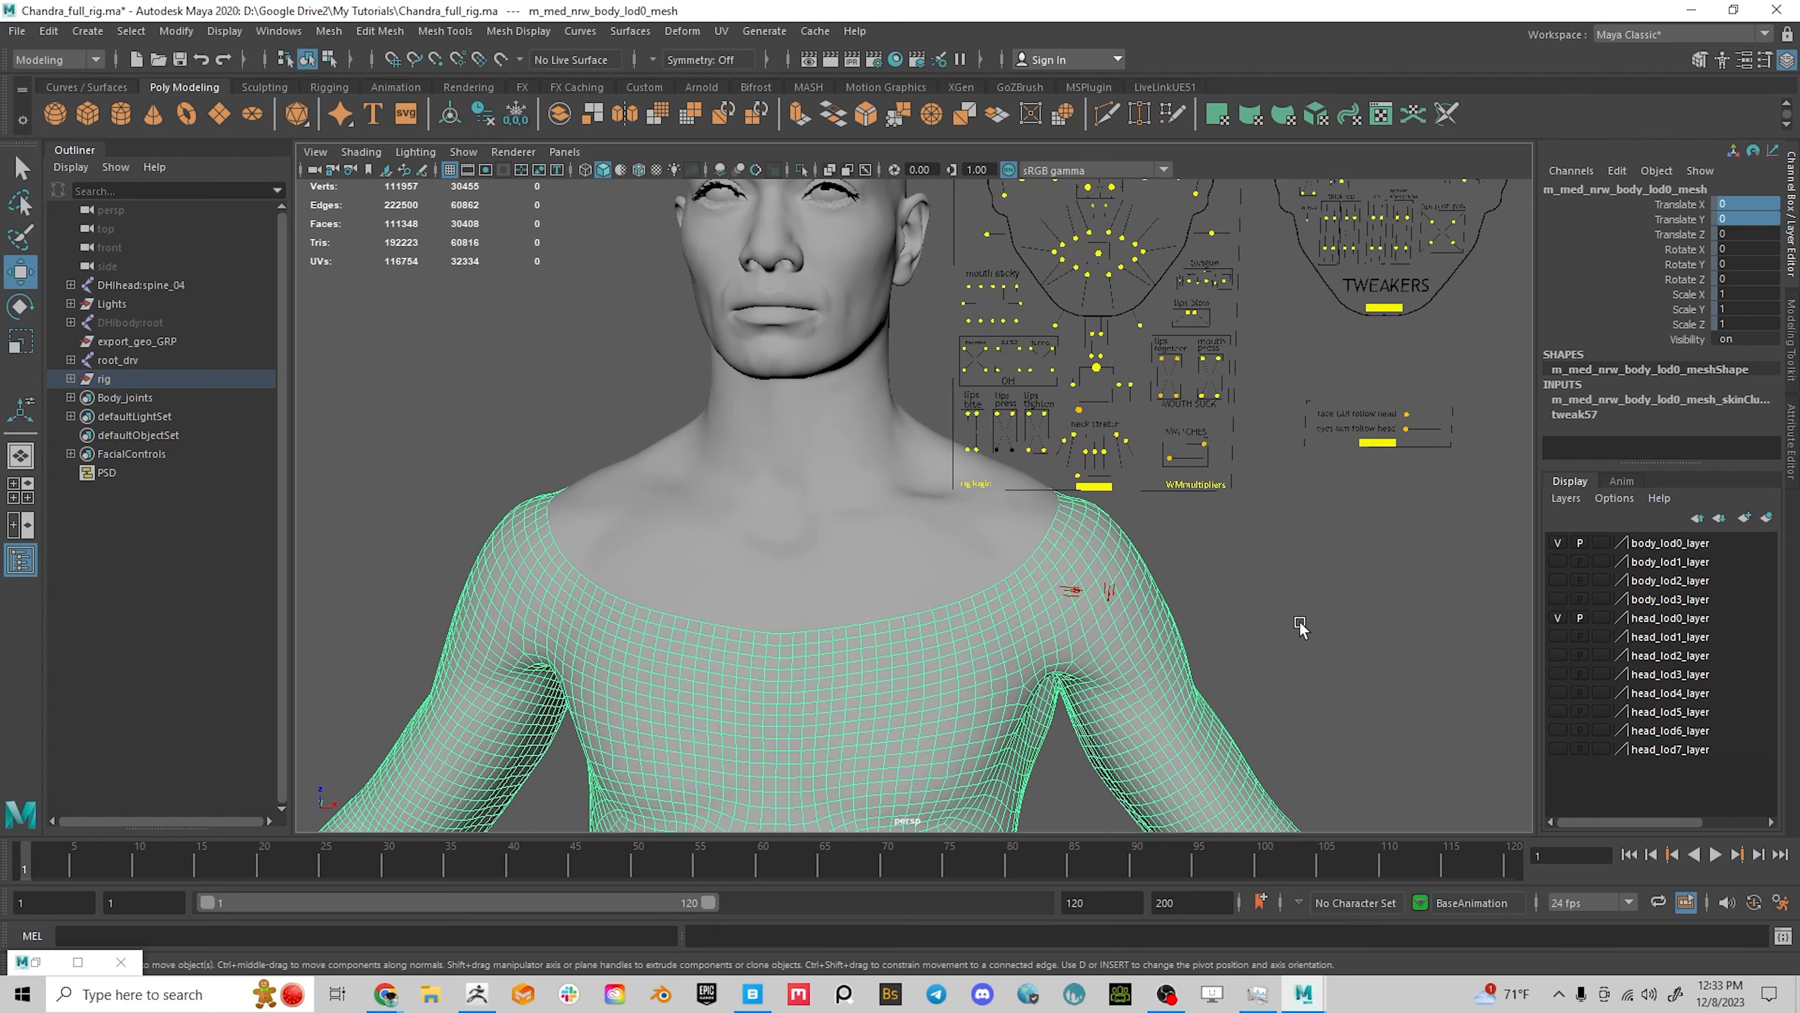
middle_click_drag(1296, 620, 1314, 649, "alt")
right_click_drag(1315, 653, 1158, 573, "alt")
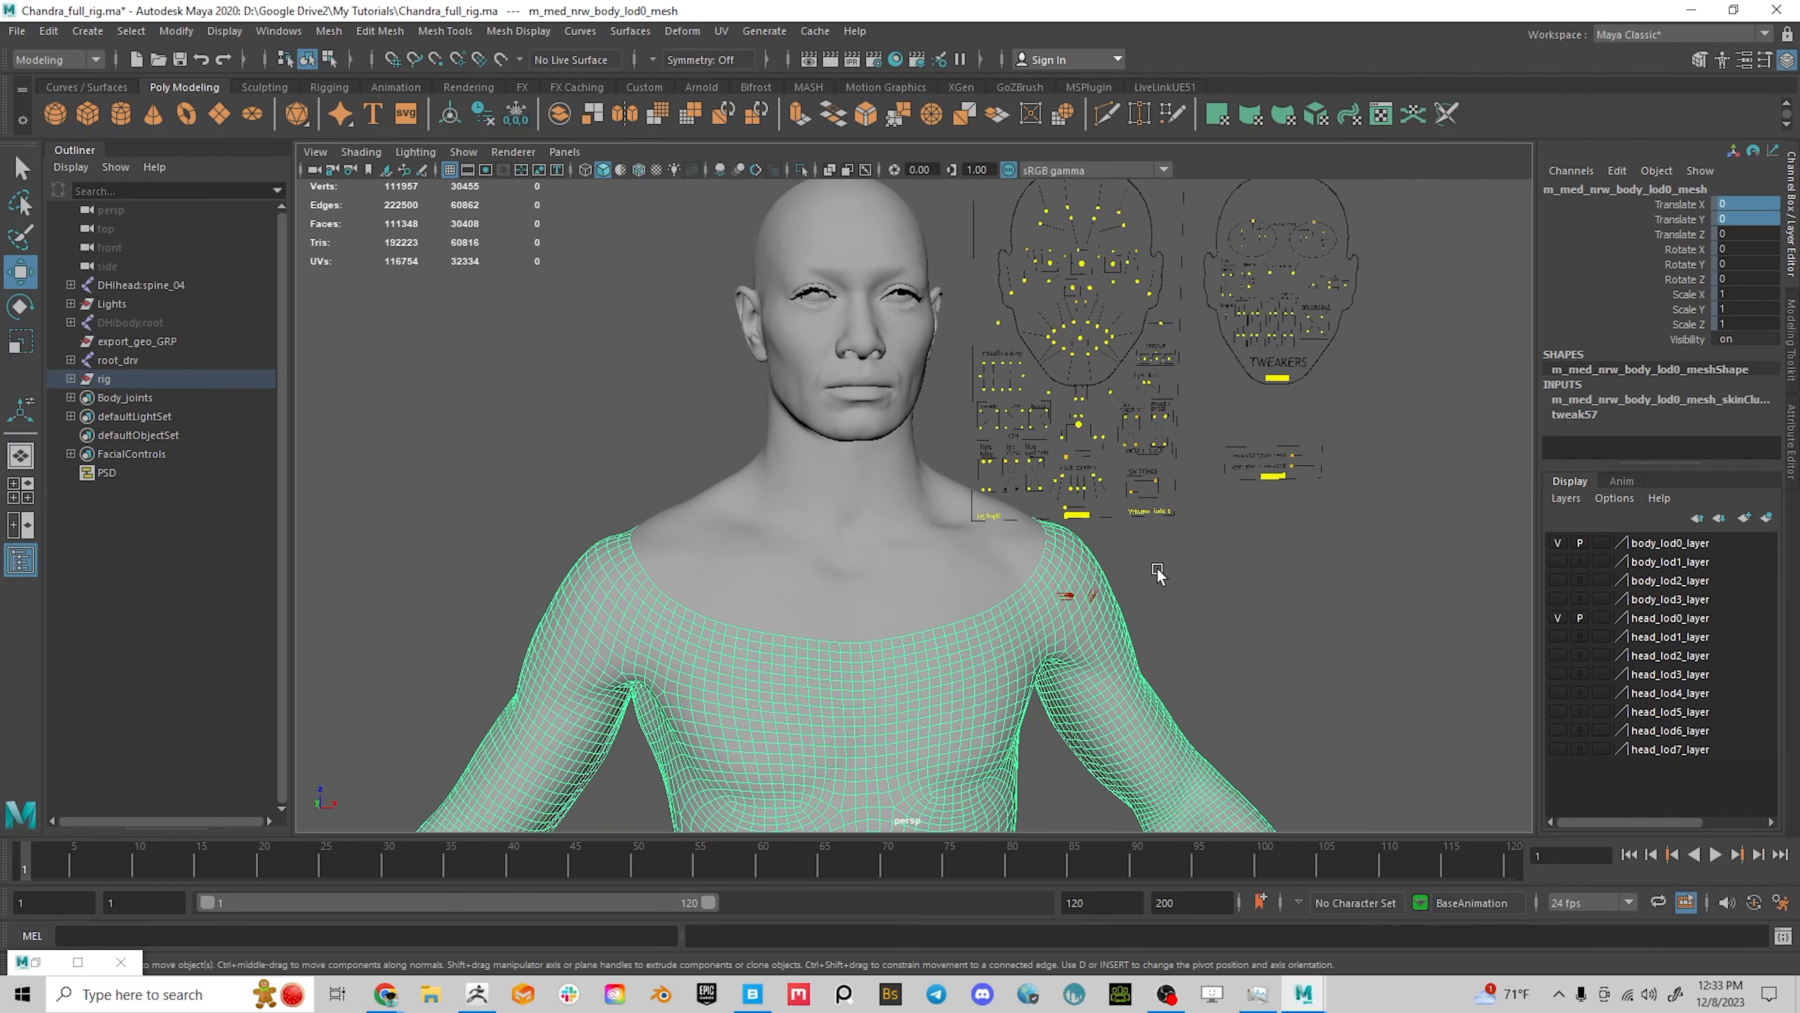
middle_click_drag(1312, 490, 1330, 578, "alt")
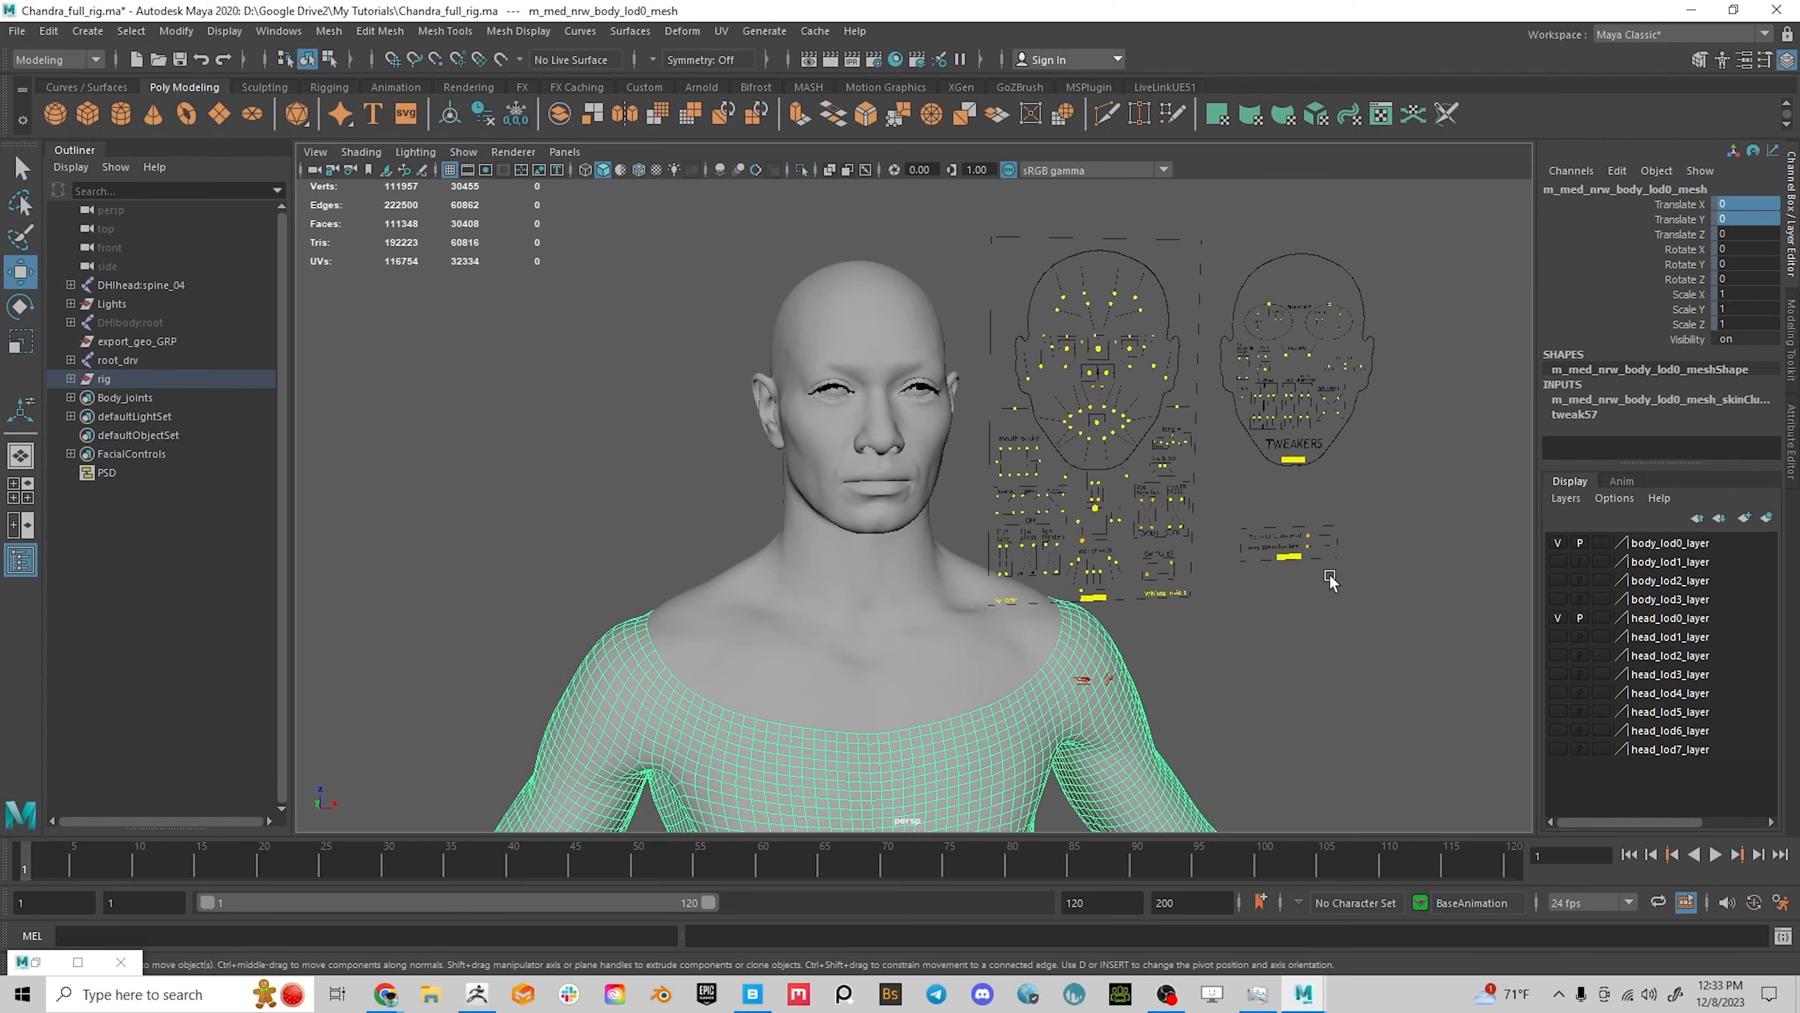
Inspect the face and the facial control board beside it, picking the right brow lateral control
scroll(1045, 337, "up", 5)
left_click(1057, 328)
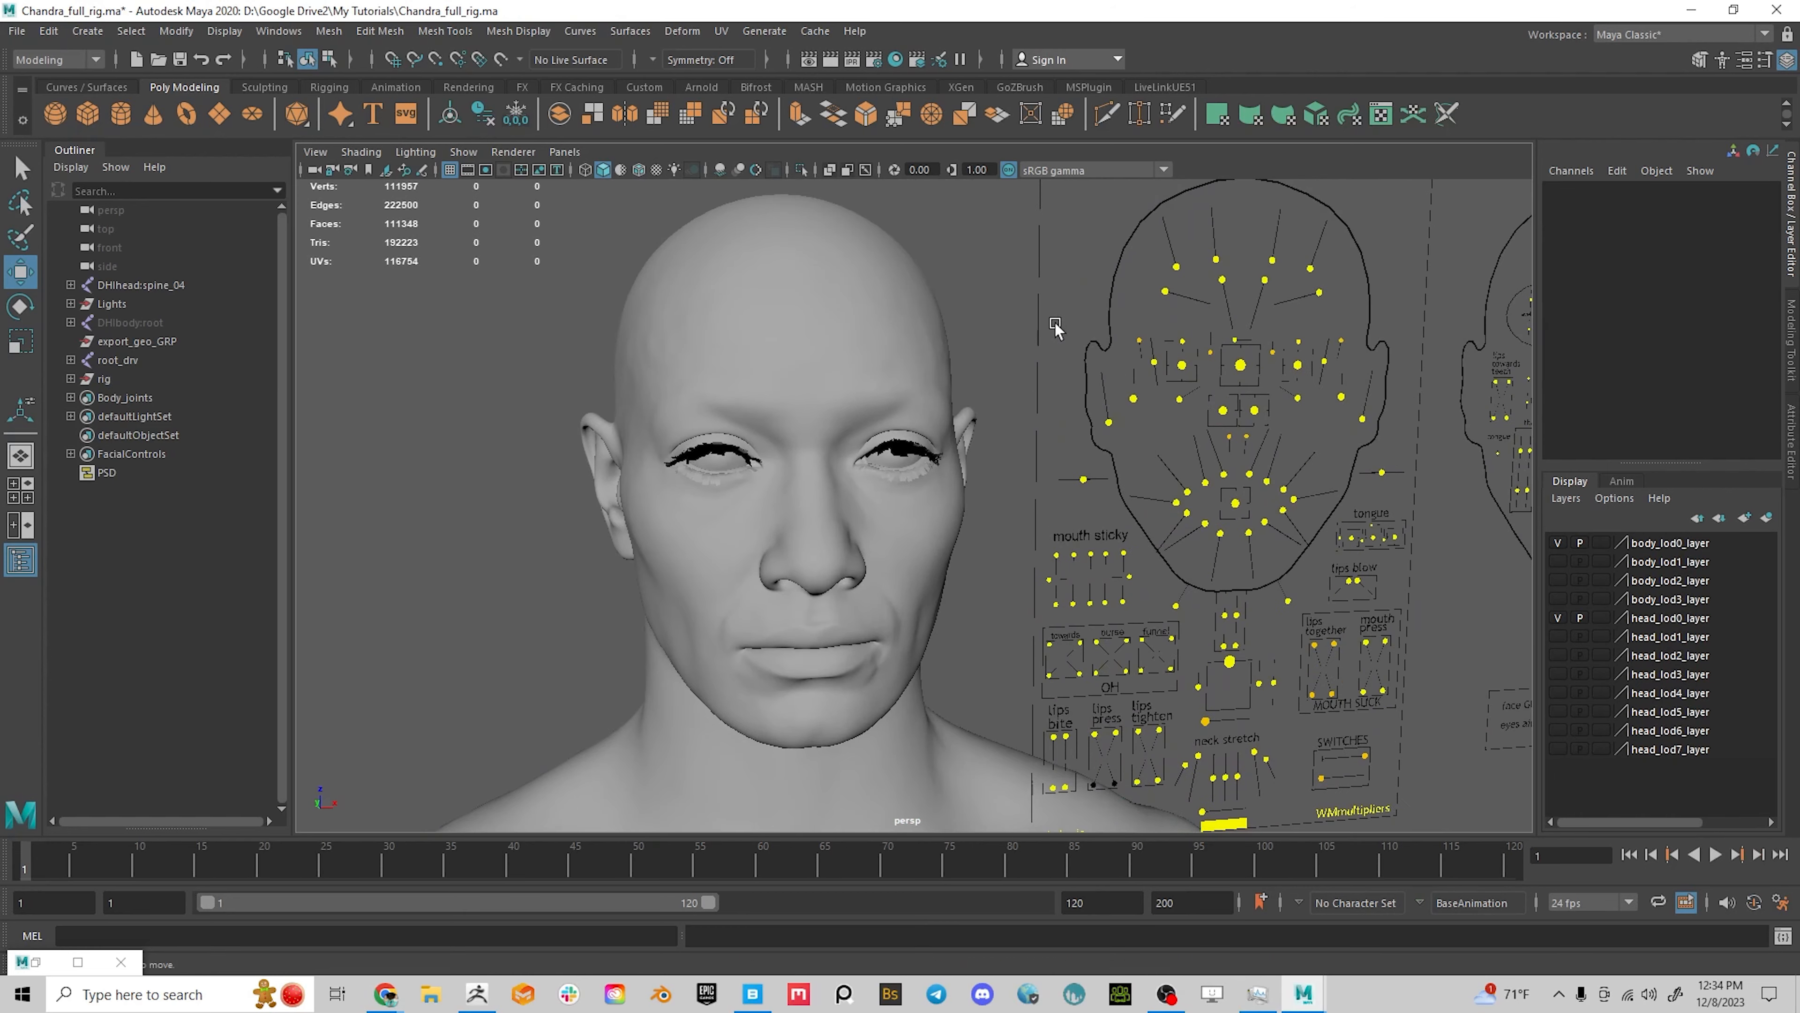
left_click(1165, 291)
scroll(1290, 454, "down", 4)
left_click_drag(1097, 505, 837, 458, "alt")
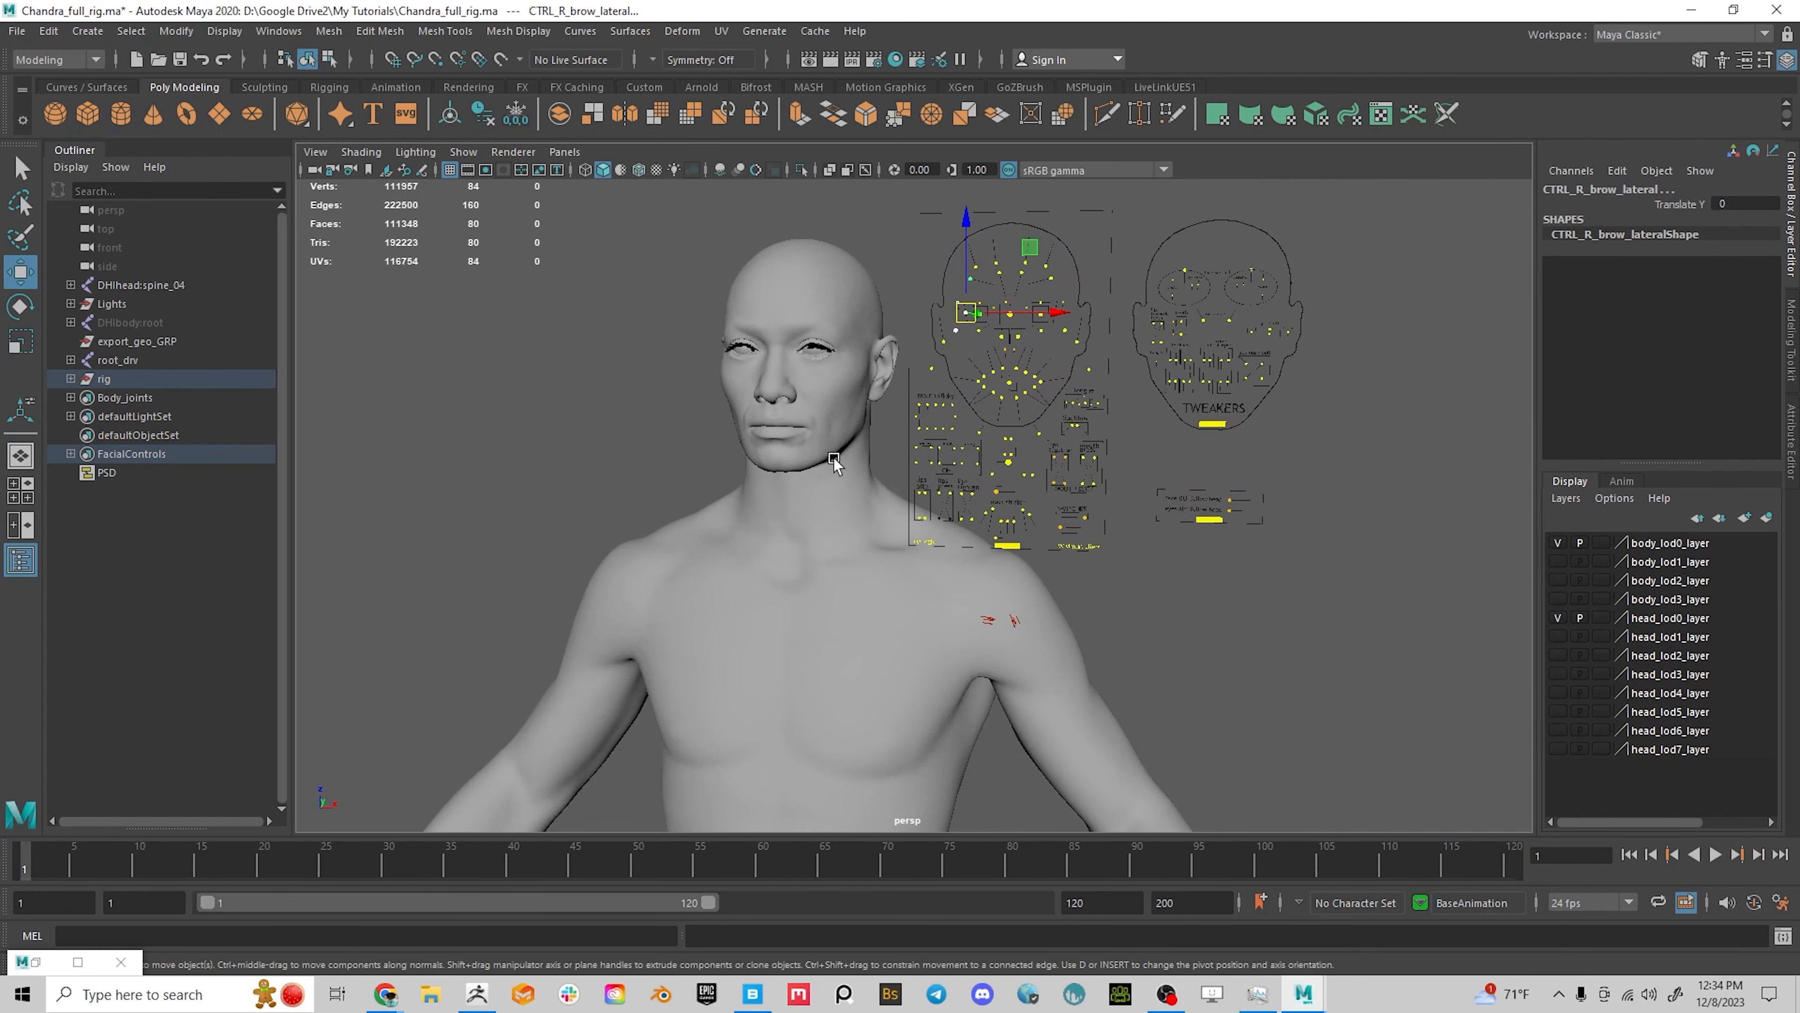
Invert the selection so the facial control boards and lights are selected while the head and body meshes are not
left_click_drag(639, 239, 881, 788)
scroll(1065, 595, "down", 5)
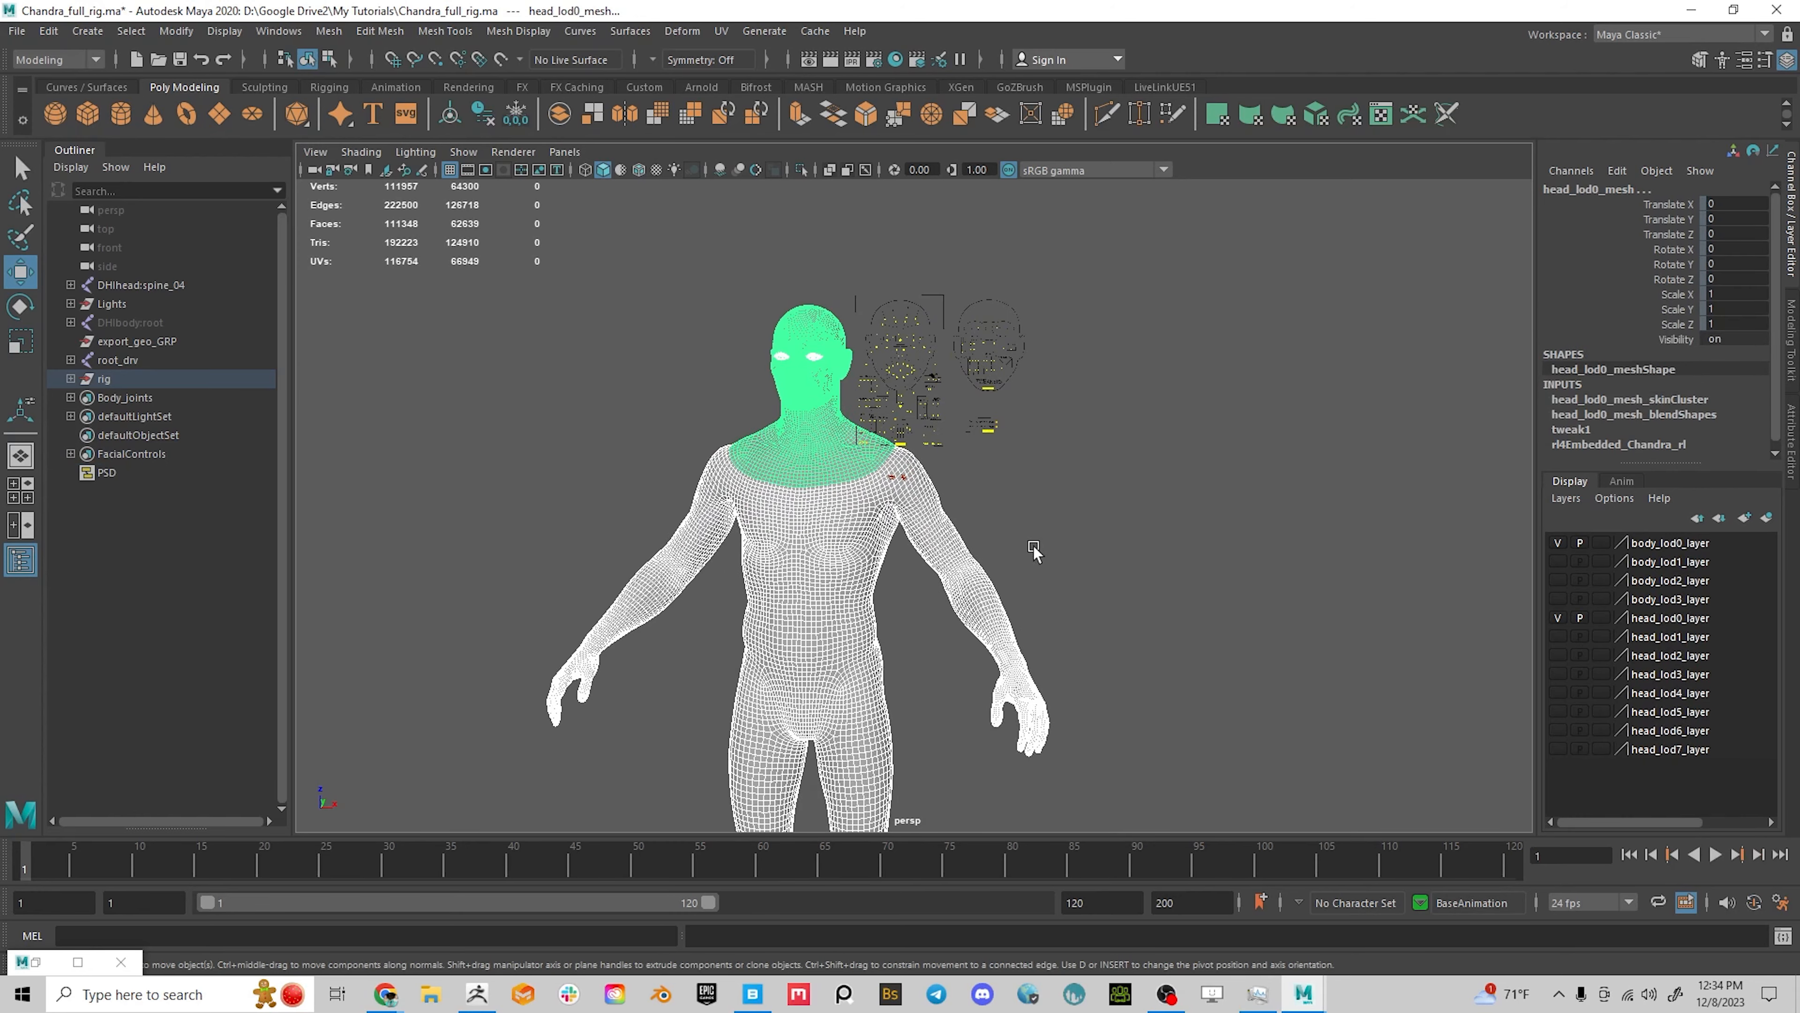
scroll(1117, 394, "down", 3)
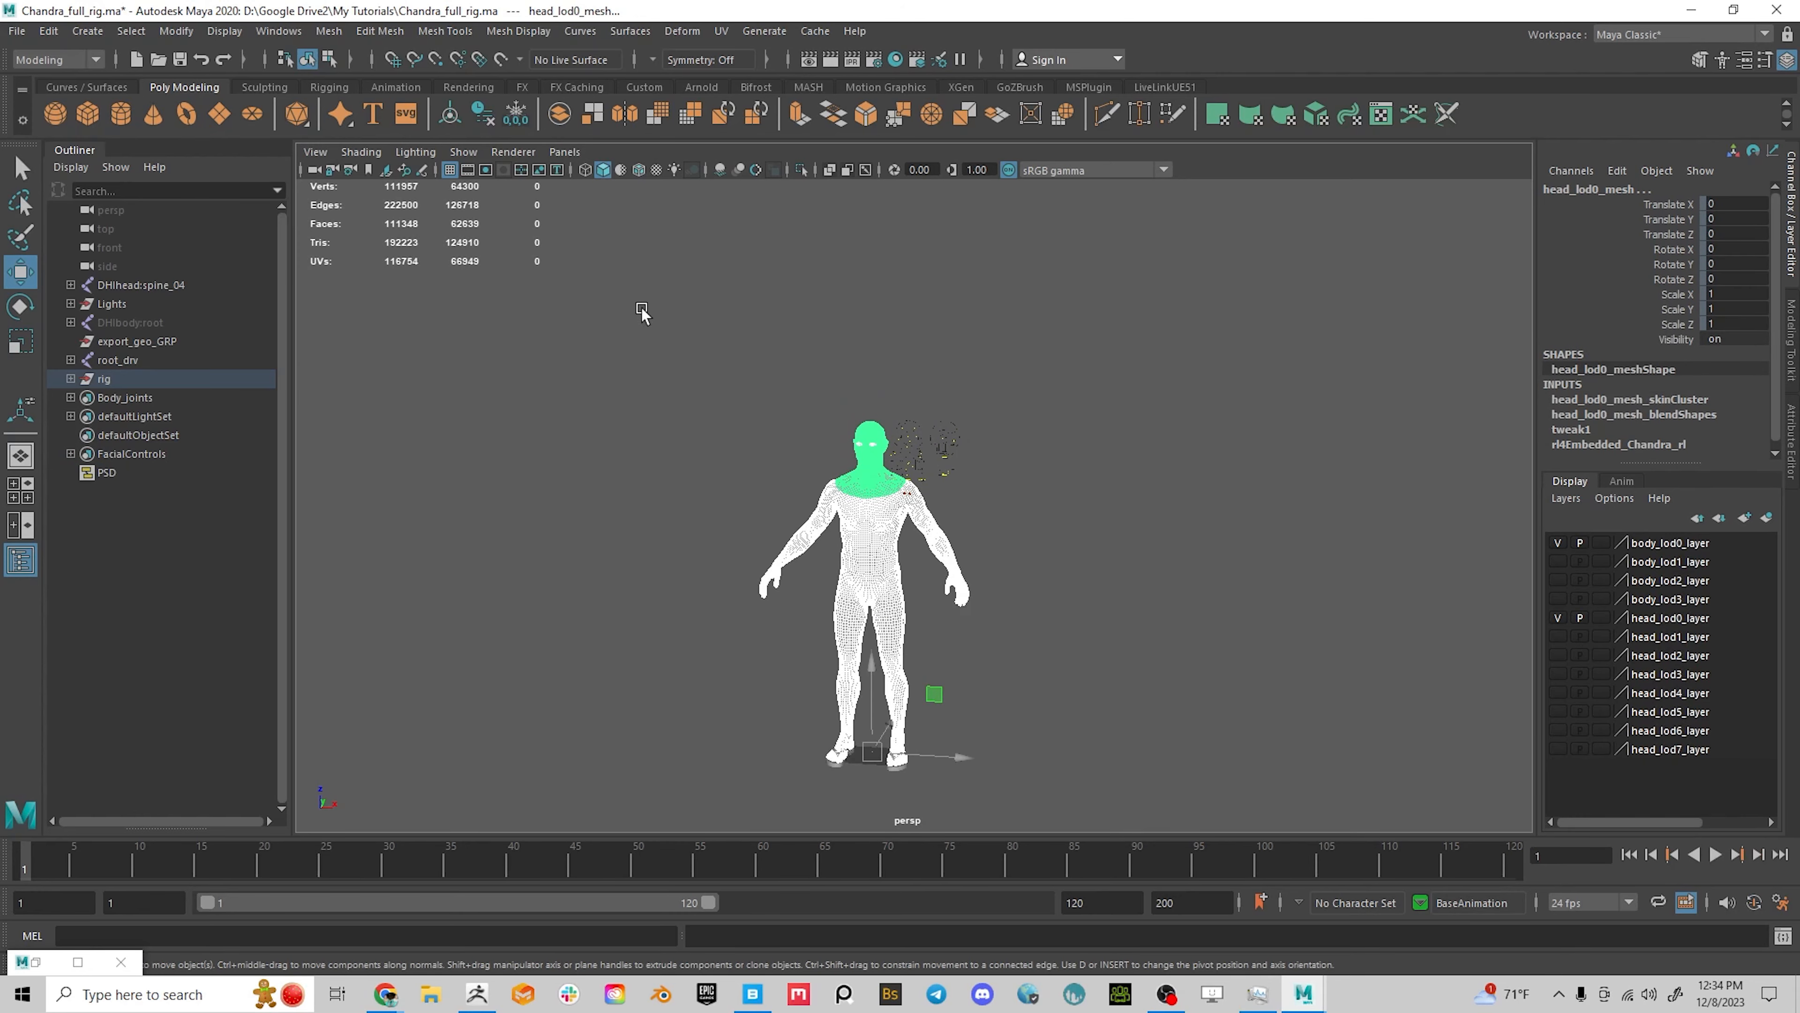
left_click_drag(642, 309, 1274, 731)
right_click_drag(1044, 509, 1331, 642, "alt")
middle_click_drag(1332, 642, 1334, 770, "alt")
left_click_drag(1088, 663, 1127, 624, "alt")
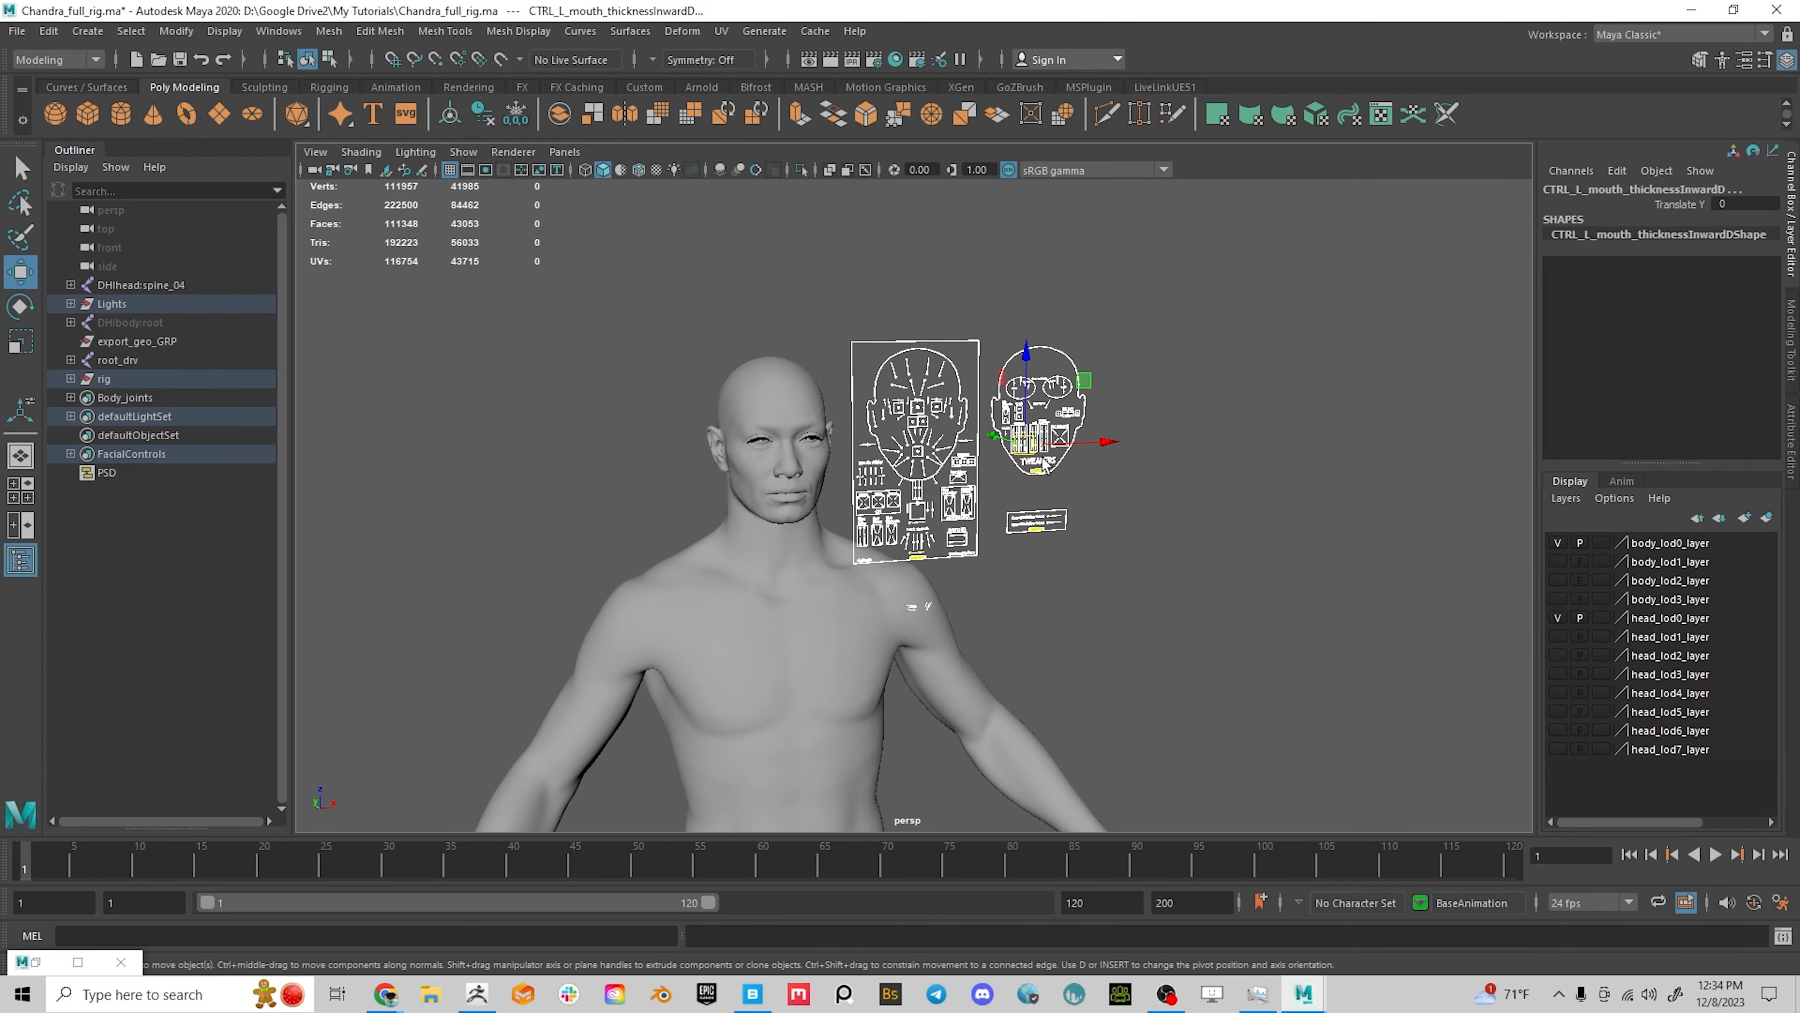
Create a display layer from the selected controls, name it FaceCTRL_LYR and hide it
left_click(1766, 517)
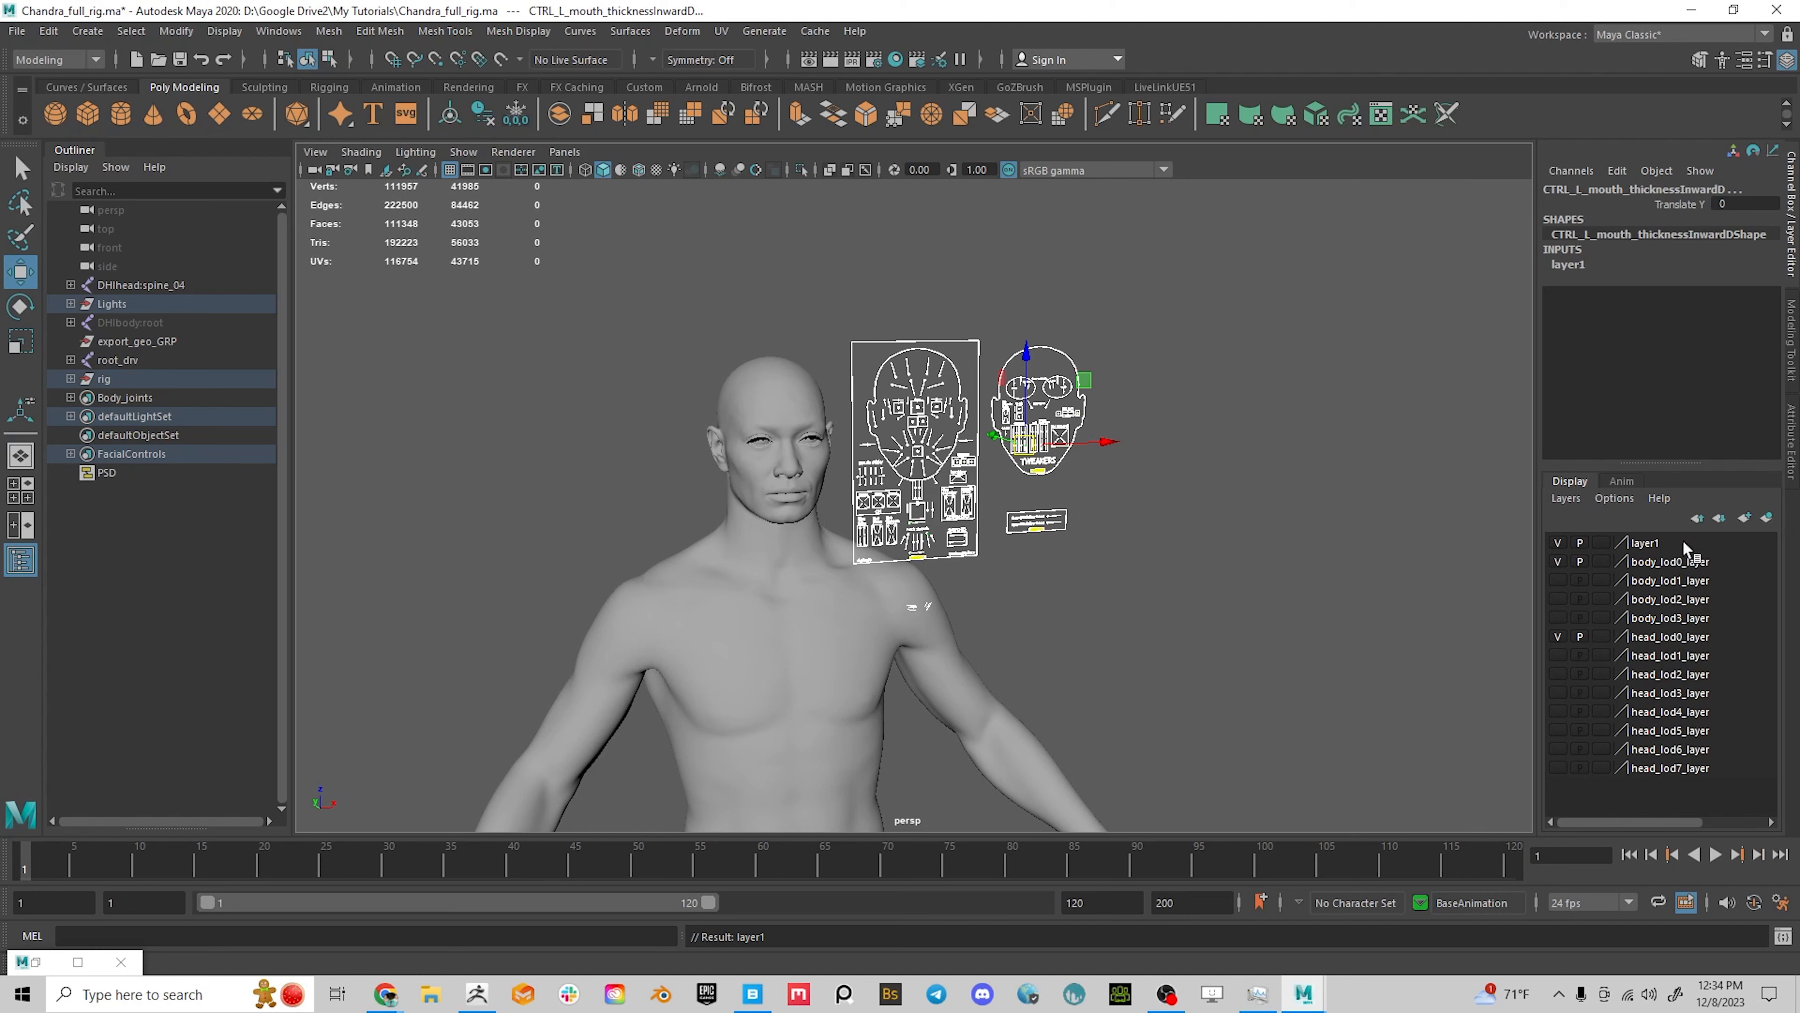
left_click(1652, 548)
double_click(1652, 548)
left_click_drag(758, 372, 451, 366)
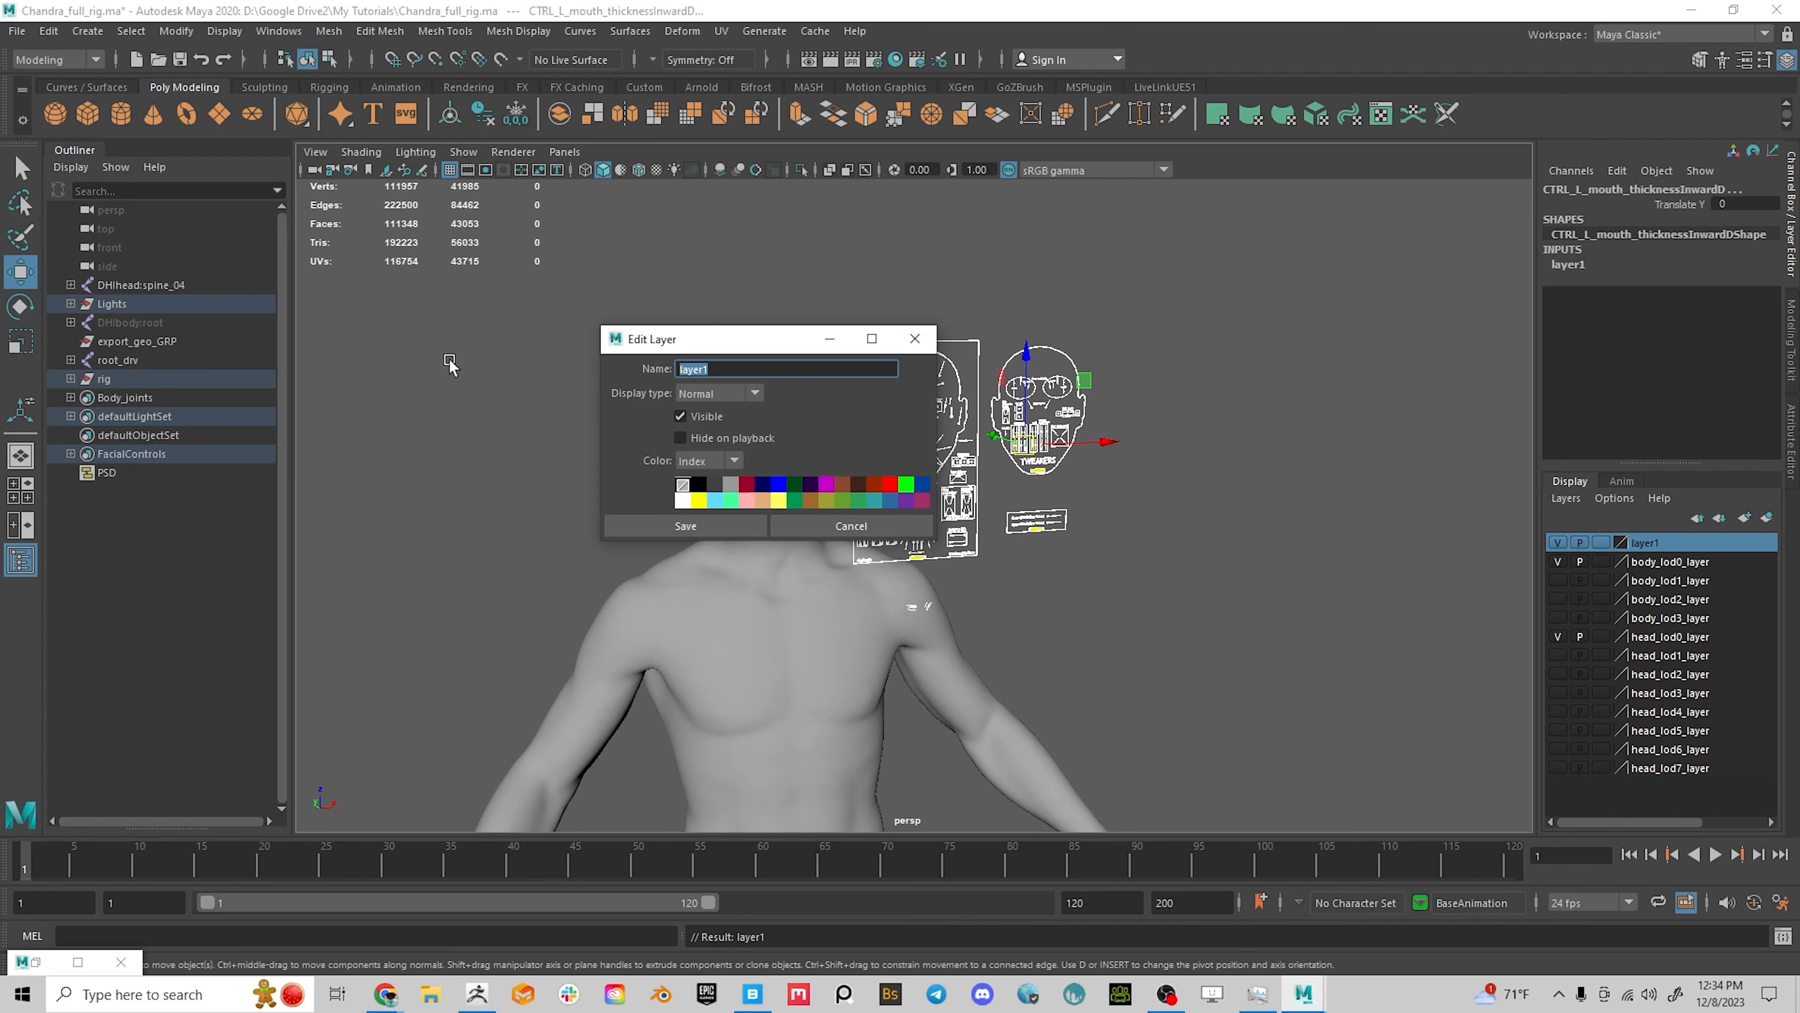
type("FaceCTRL_LYR")
left_click(692, 525)
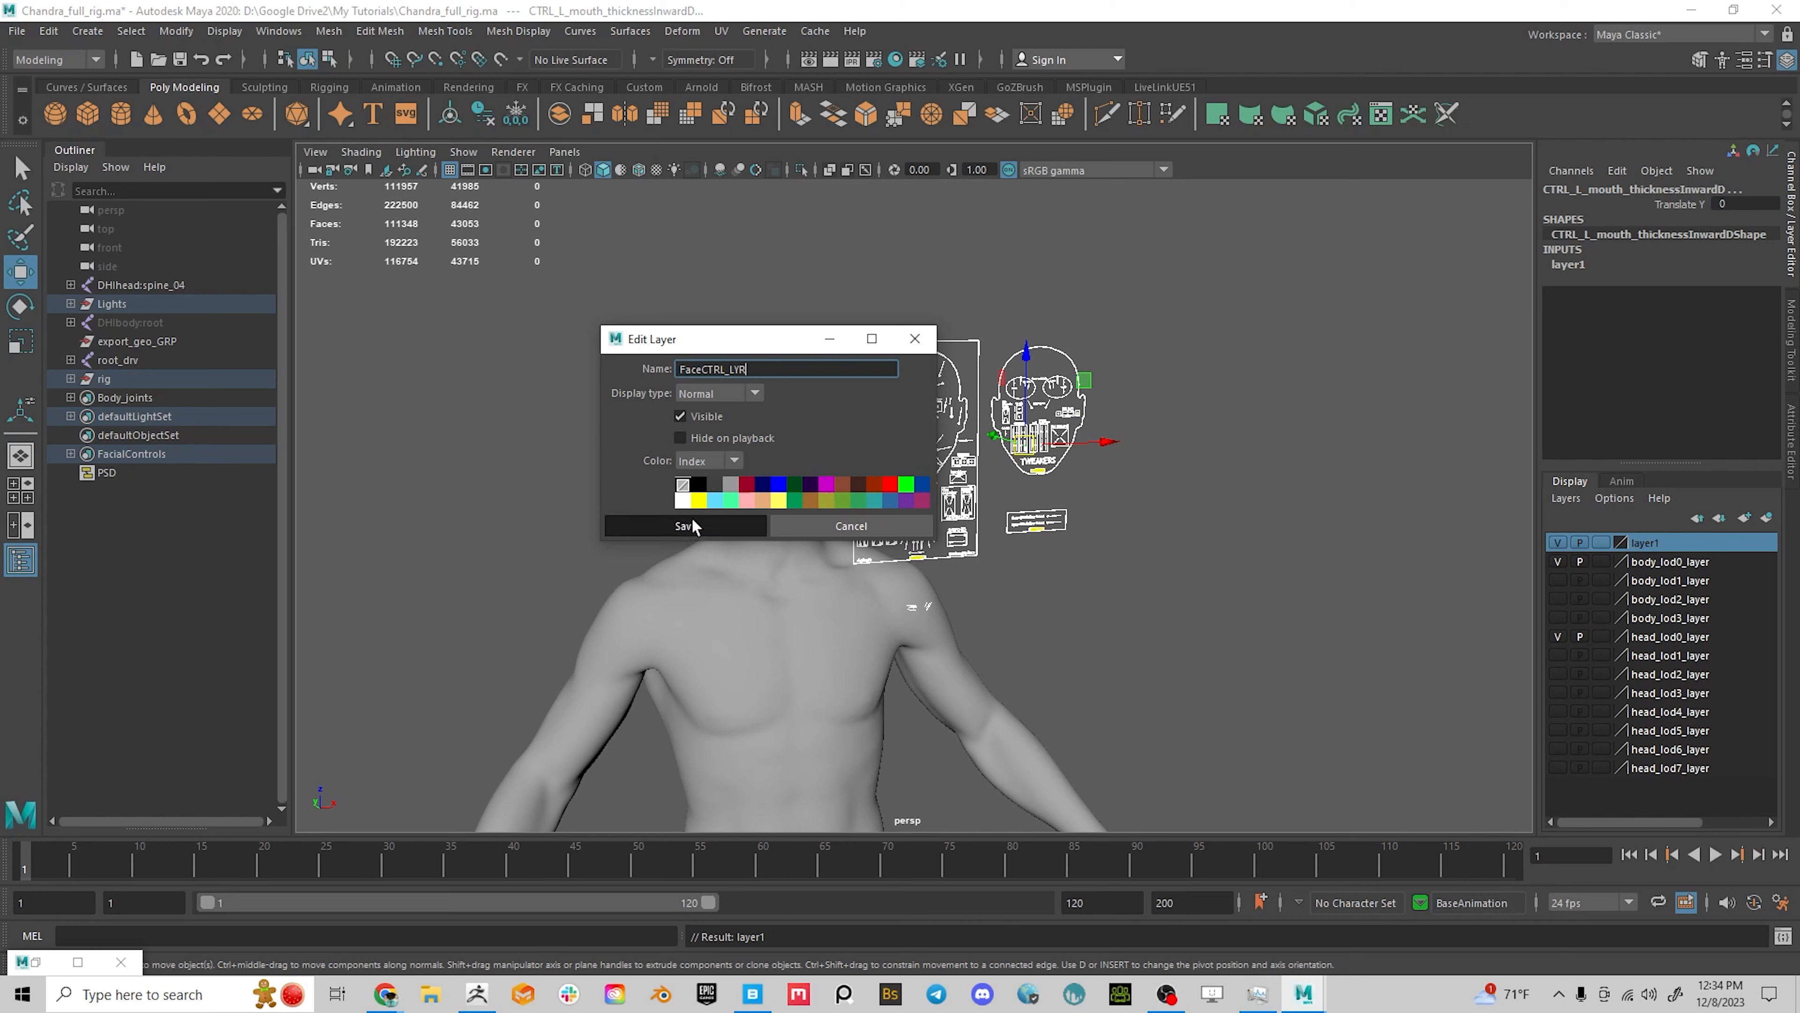
left_click(1557, 542)
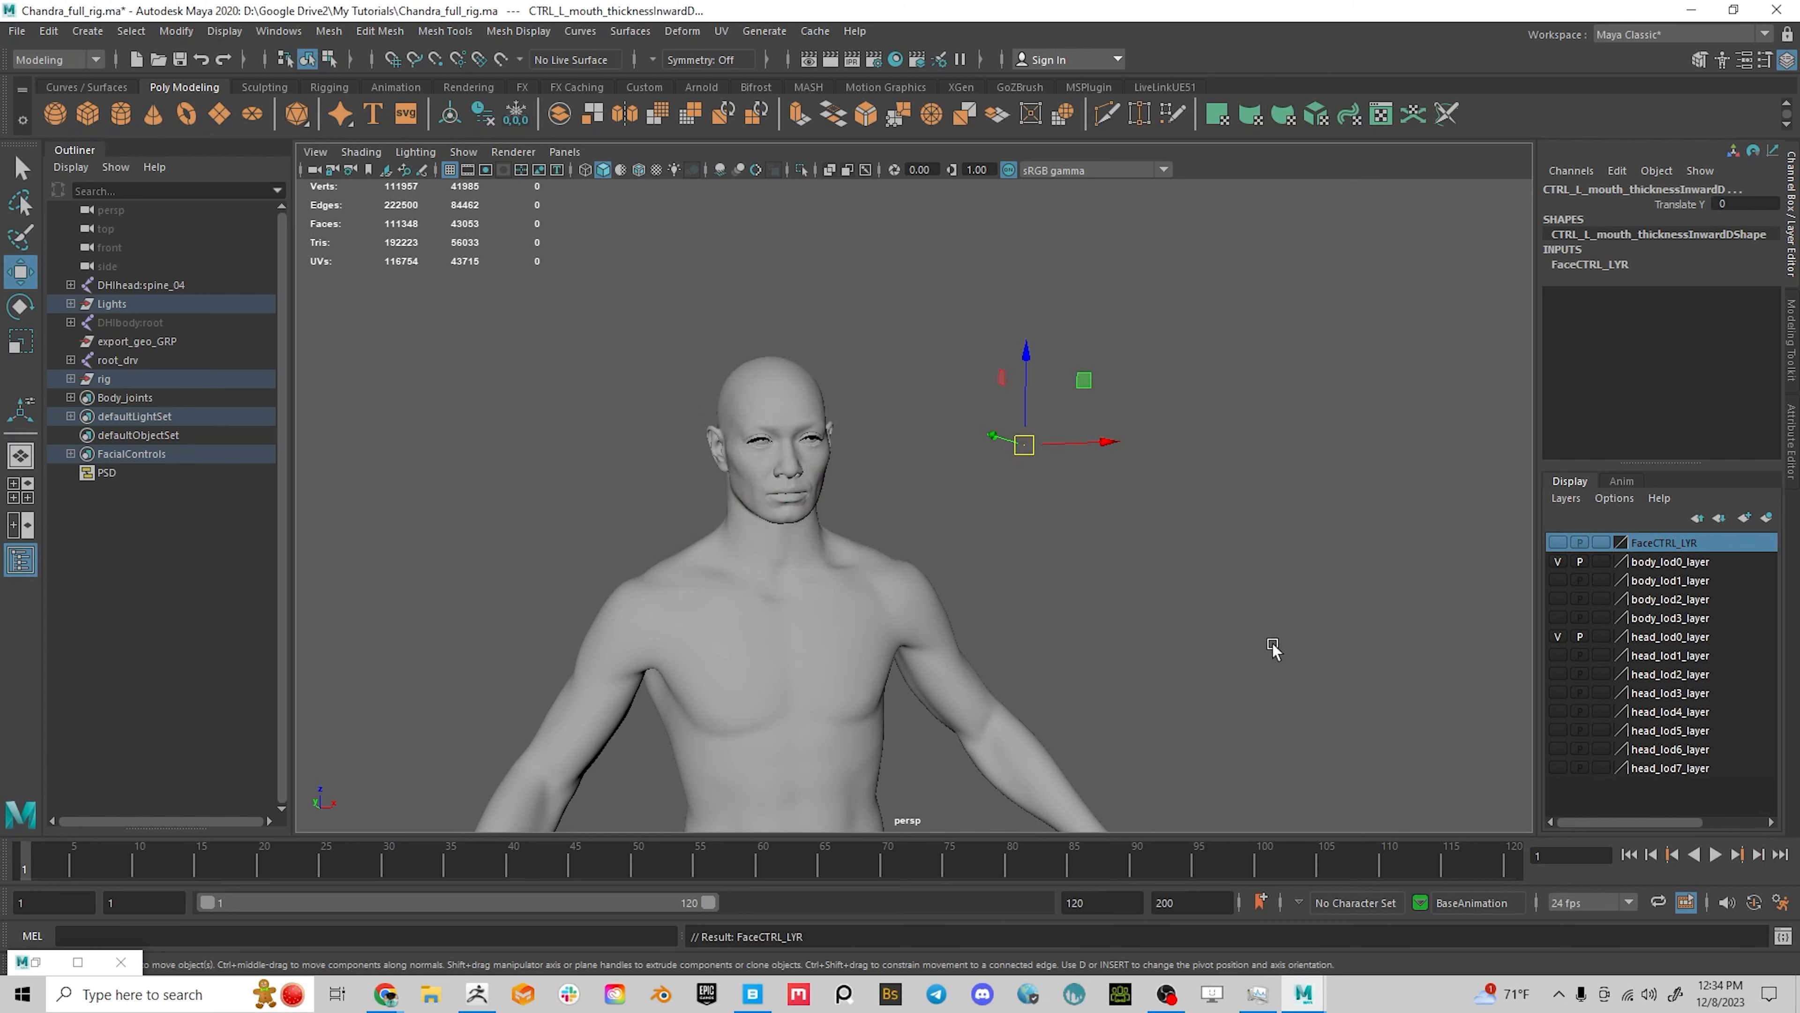
Clear the selection and select the head mesh together with the body mesh
left_click(1354, 593)
left_click_drag(1354, 594, 1145, 563, "alt")
right_click_drag(1146, 563, 1033, 628, "alt")
middle_click_drag(1033, 628, 1055, 345, "alt")
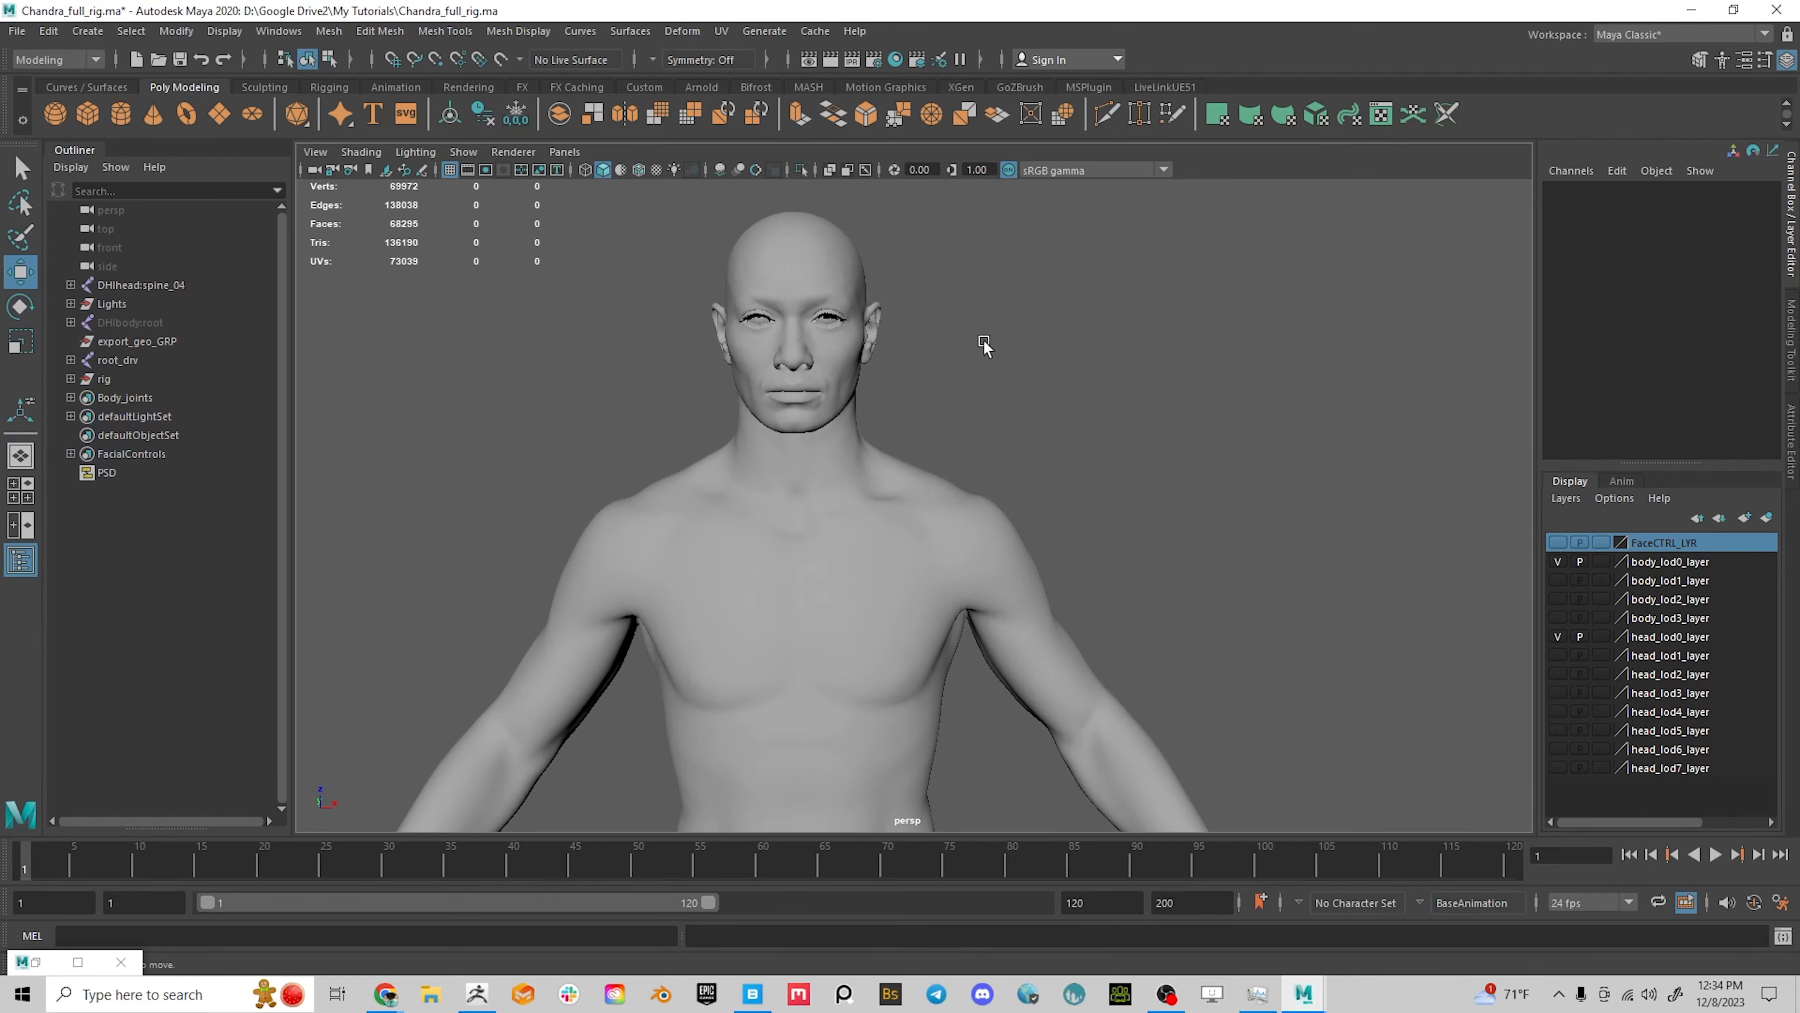
right_click_drag(1029, 462, 860, 408, "alt")
left_click(861, 408)
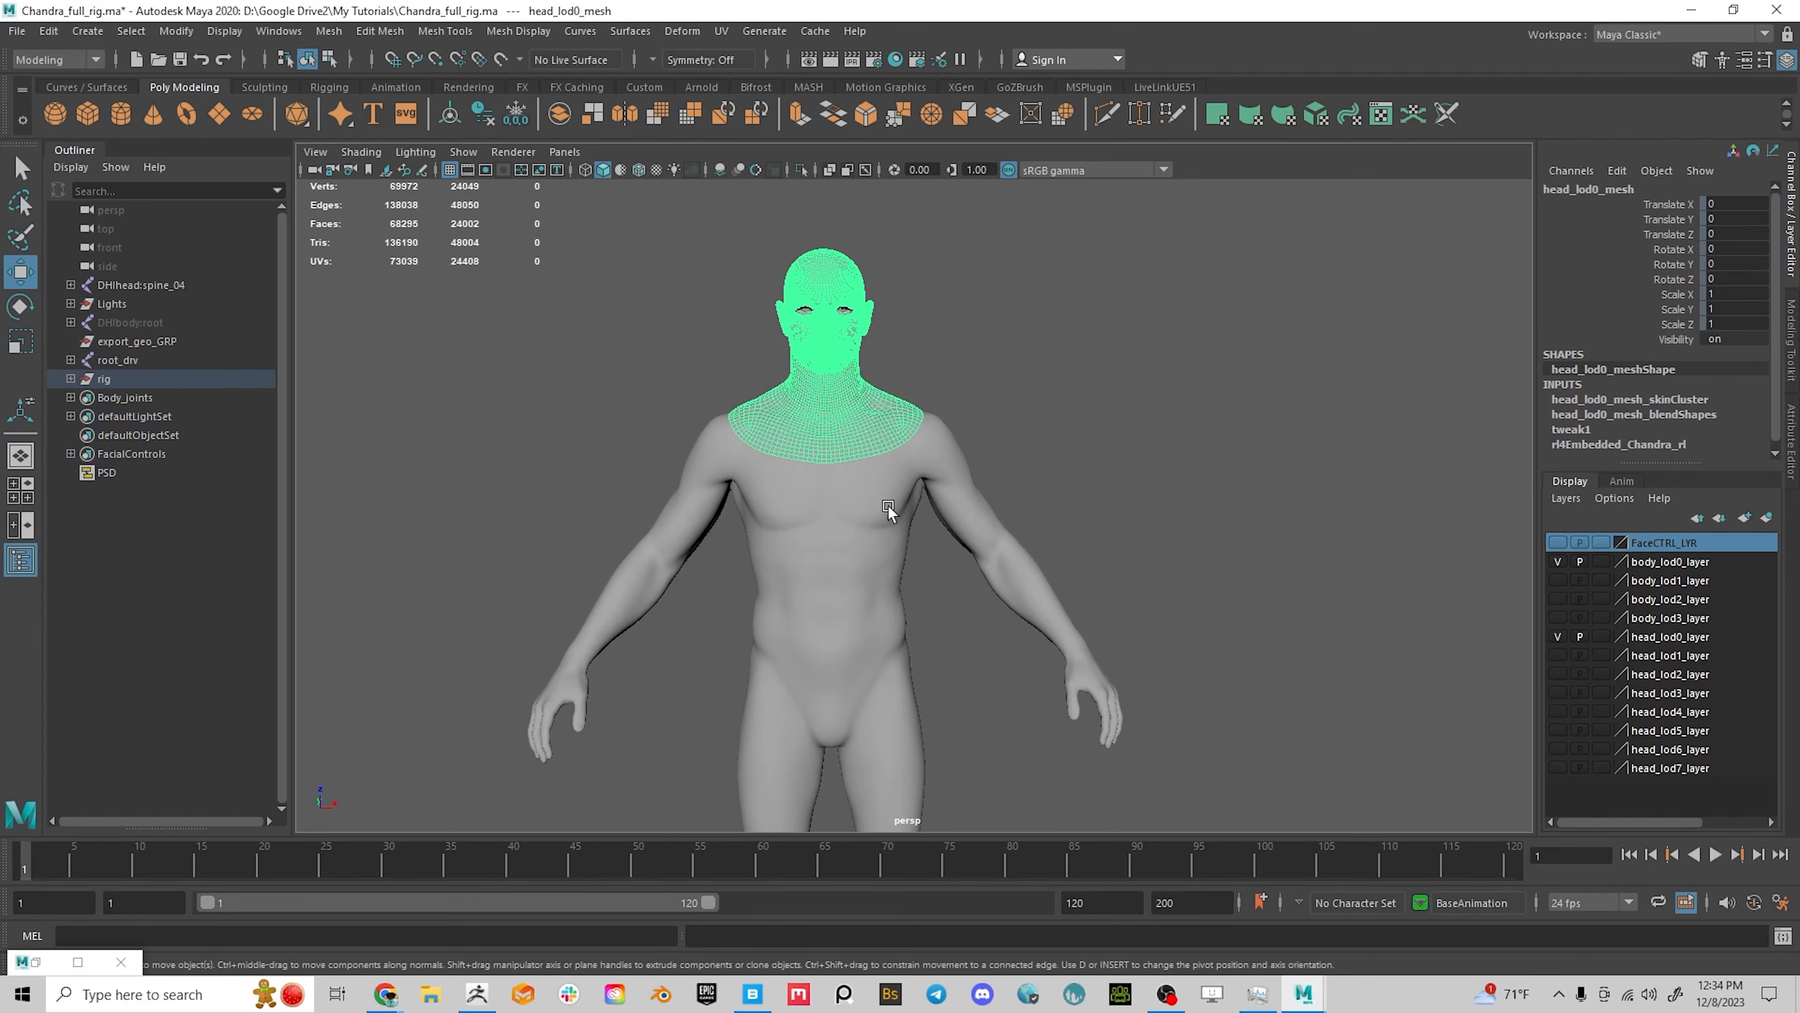
left_click(834, 560)
right_click_drag(945, 329, 1062, 361, "alt")
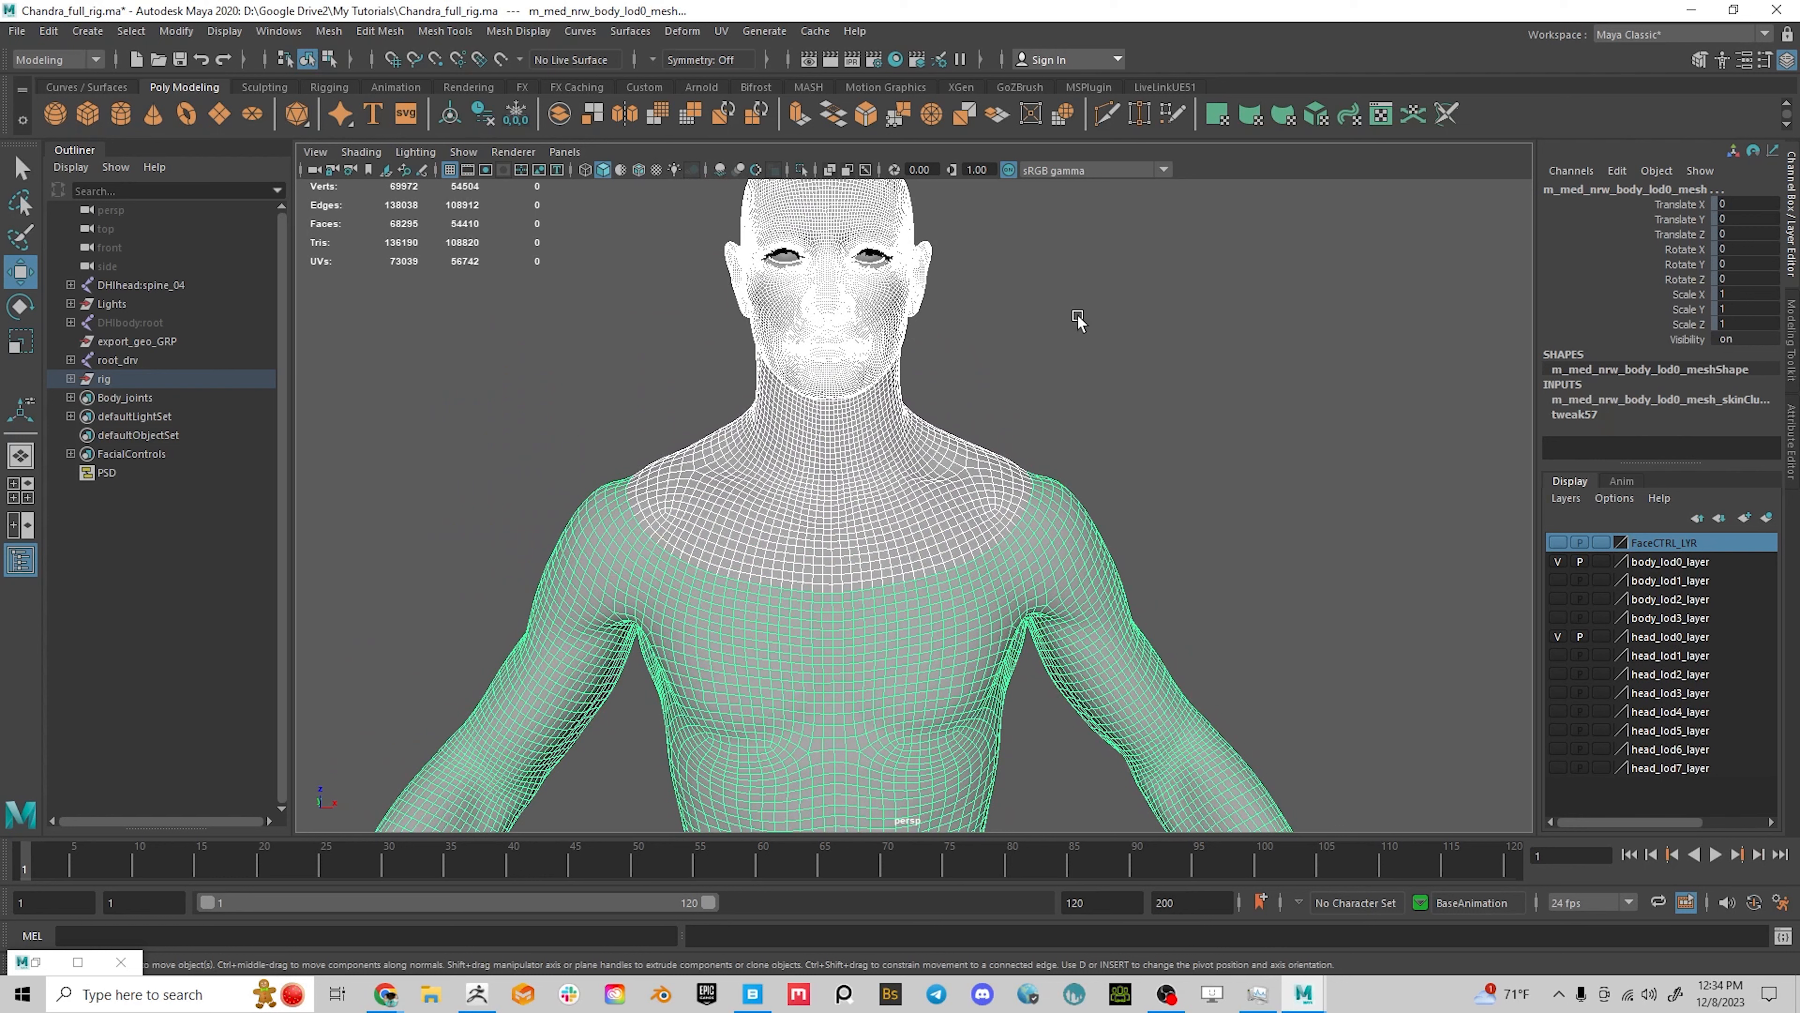
Open the UV Set Editor and check the UV sets of the head and body meshes individually
left_click(721, 31)
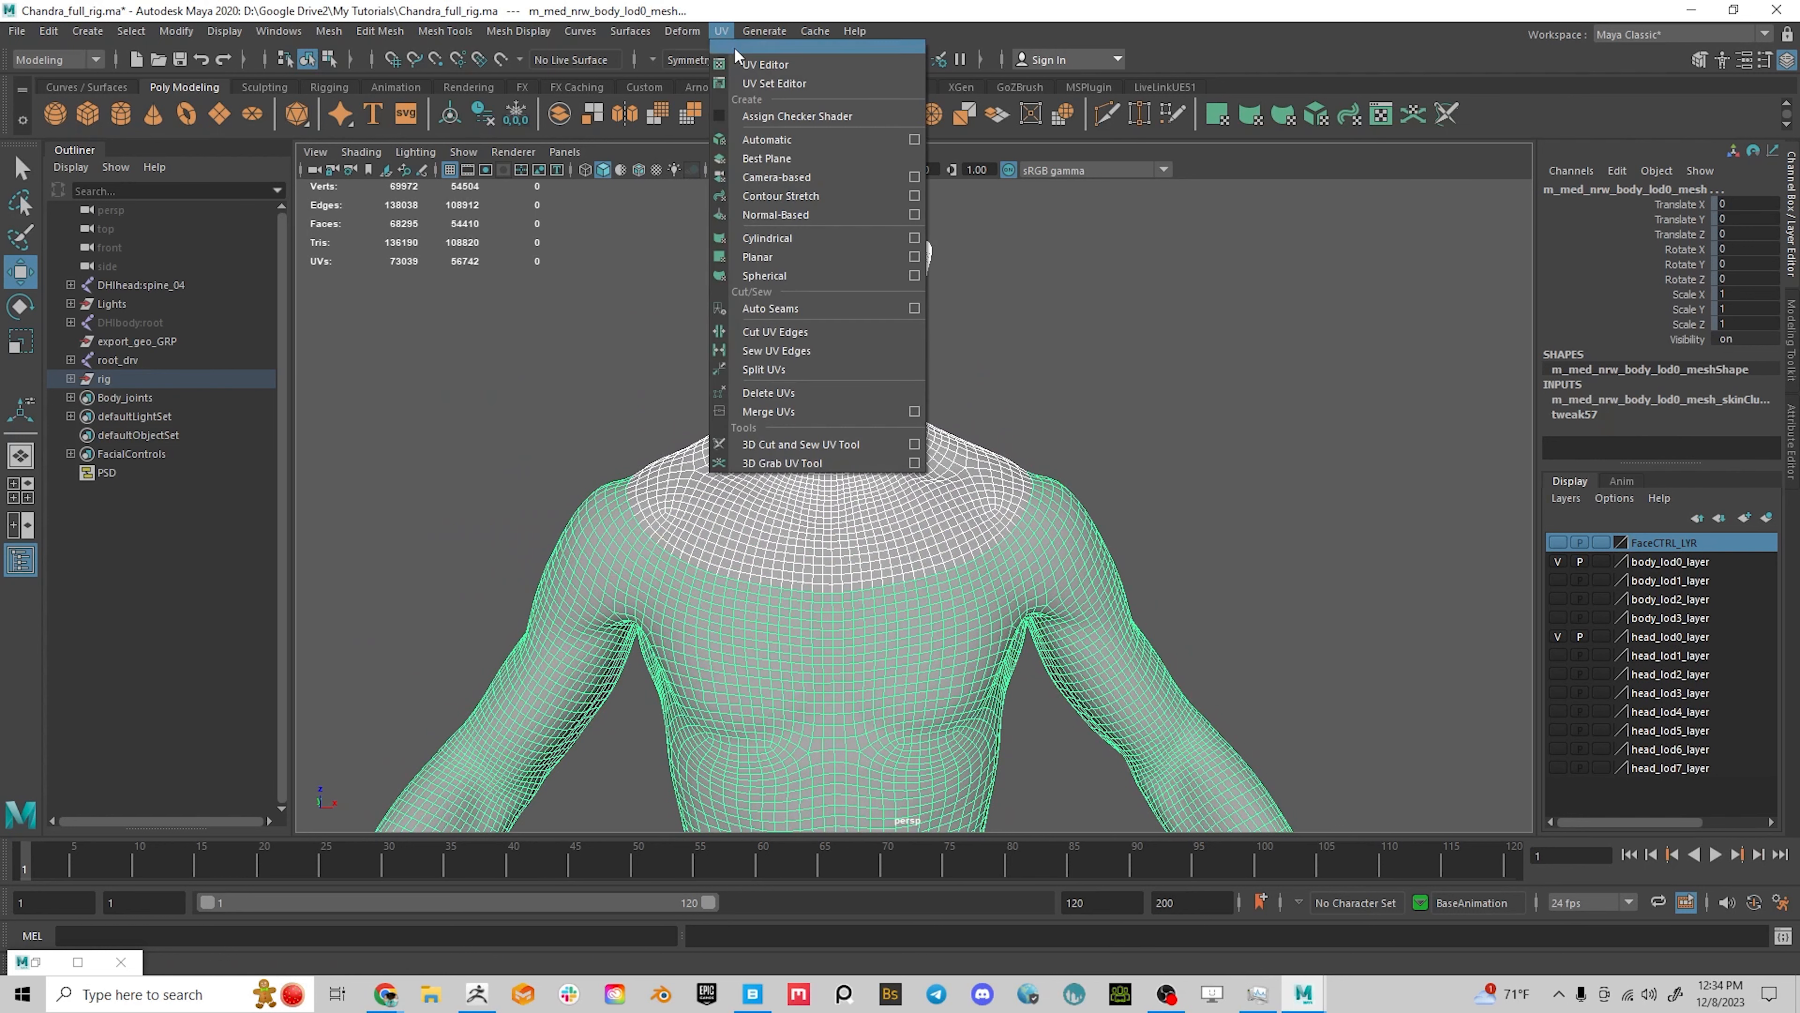
left_click(771, 83)
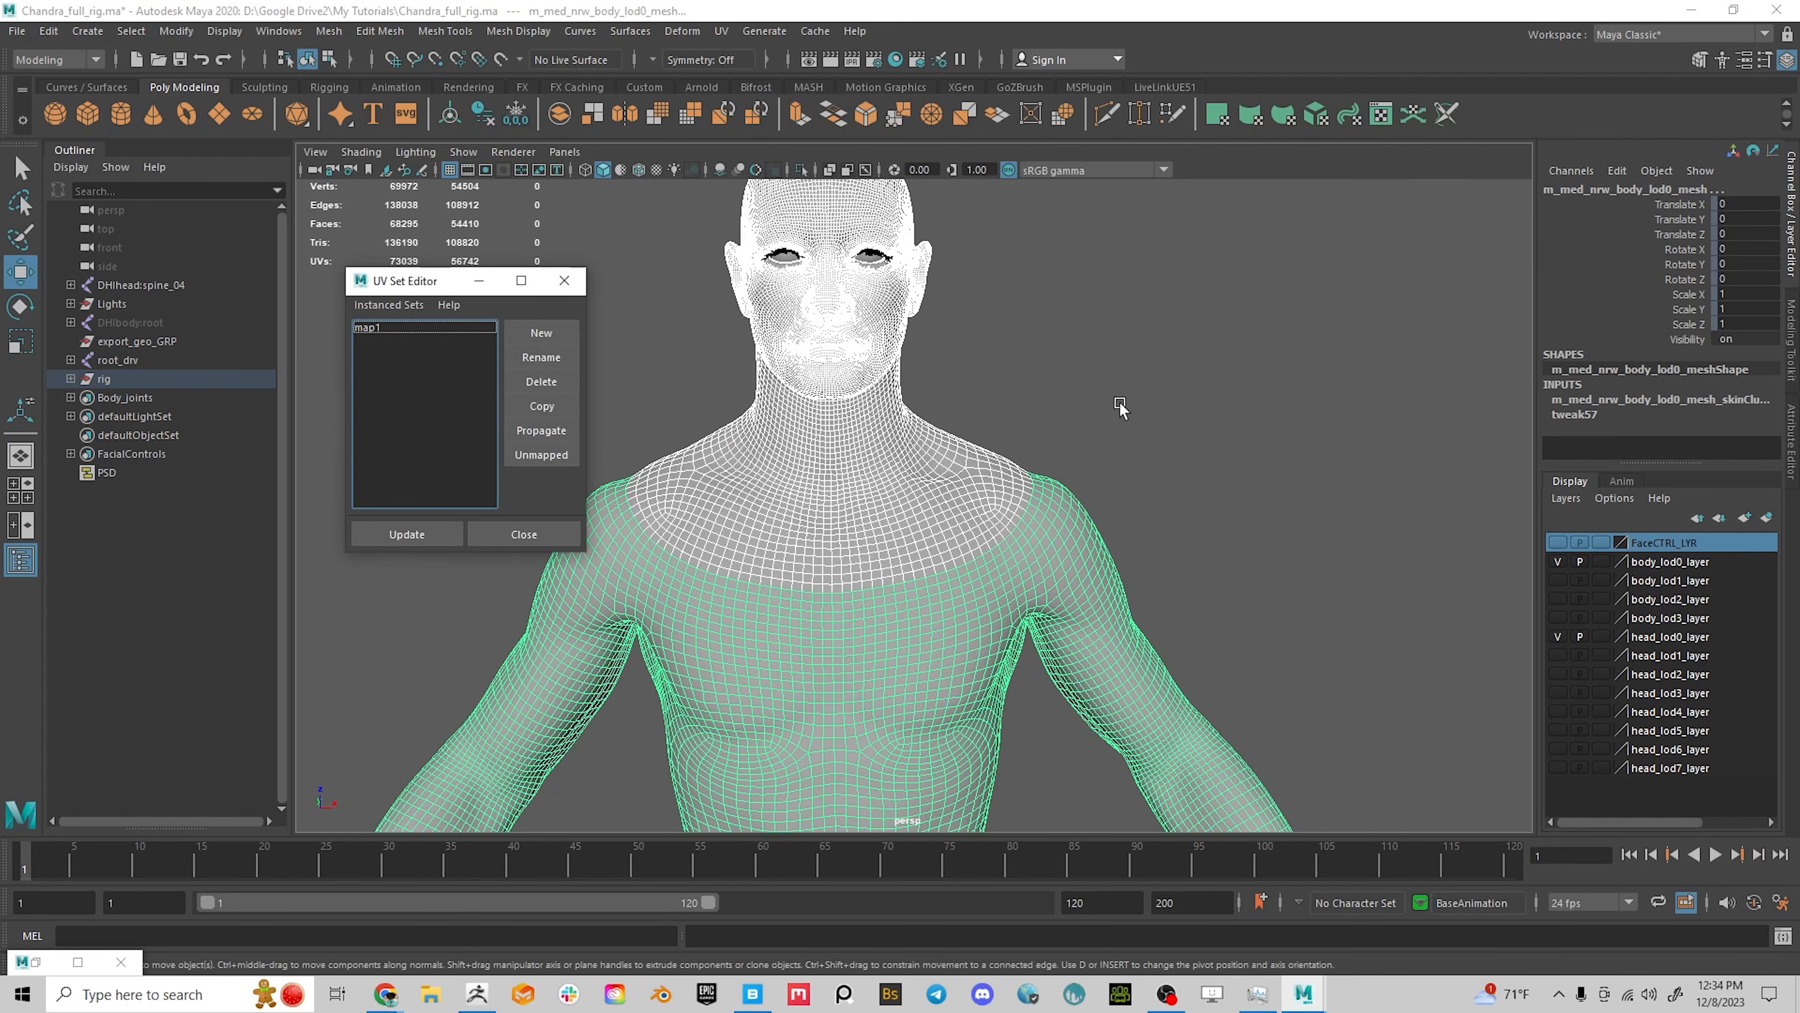
left_click(885, 487)
left_click(875, 715)
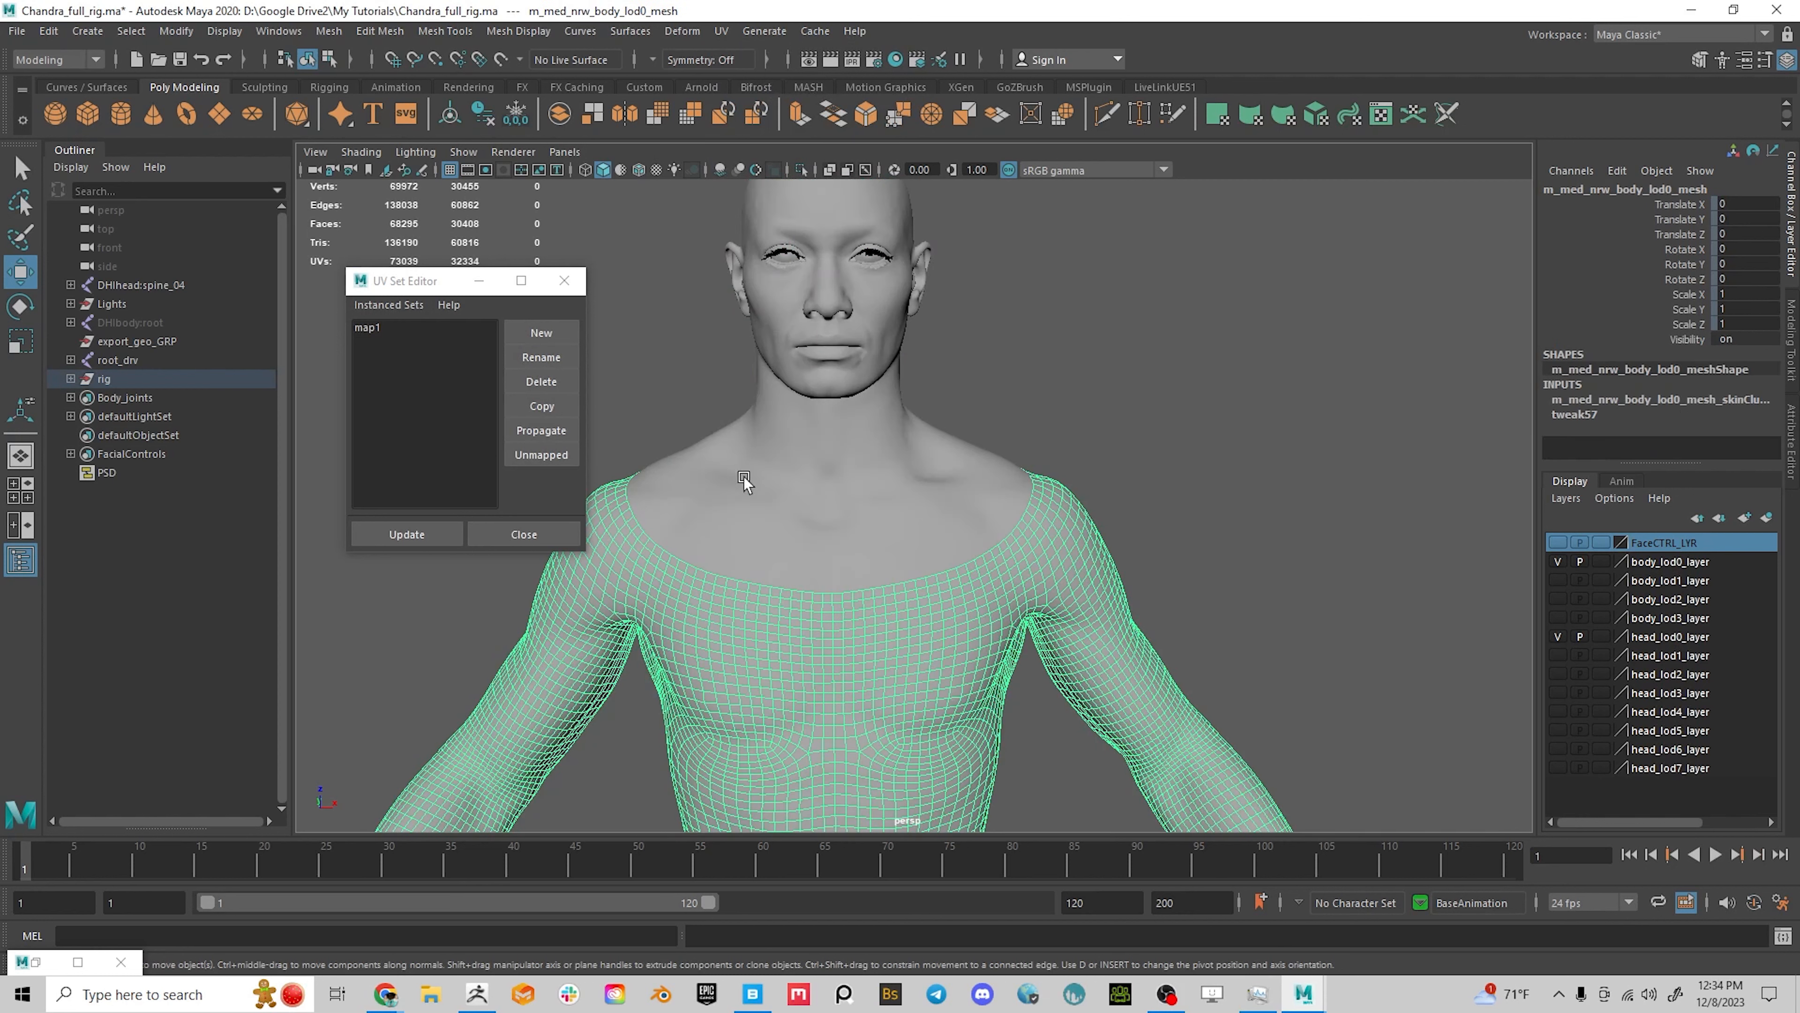
Combine the body and head meshes into one object, close the UV Set Editor and return to object selection
left_click(818, 497)
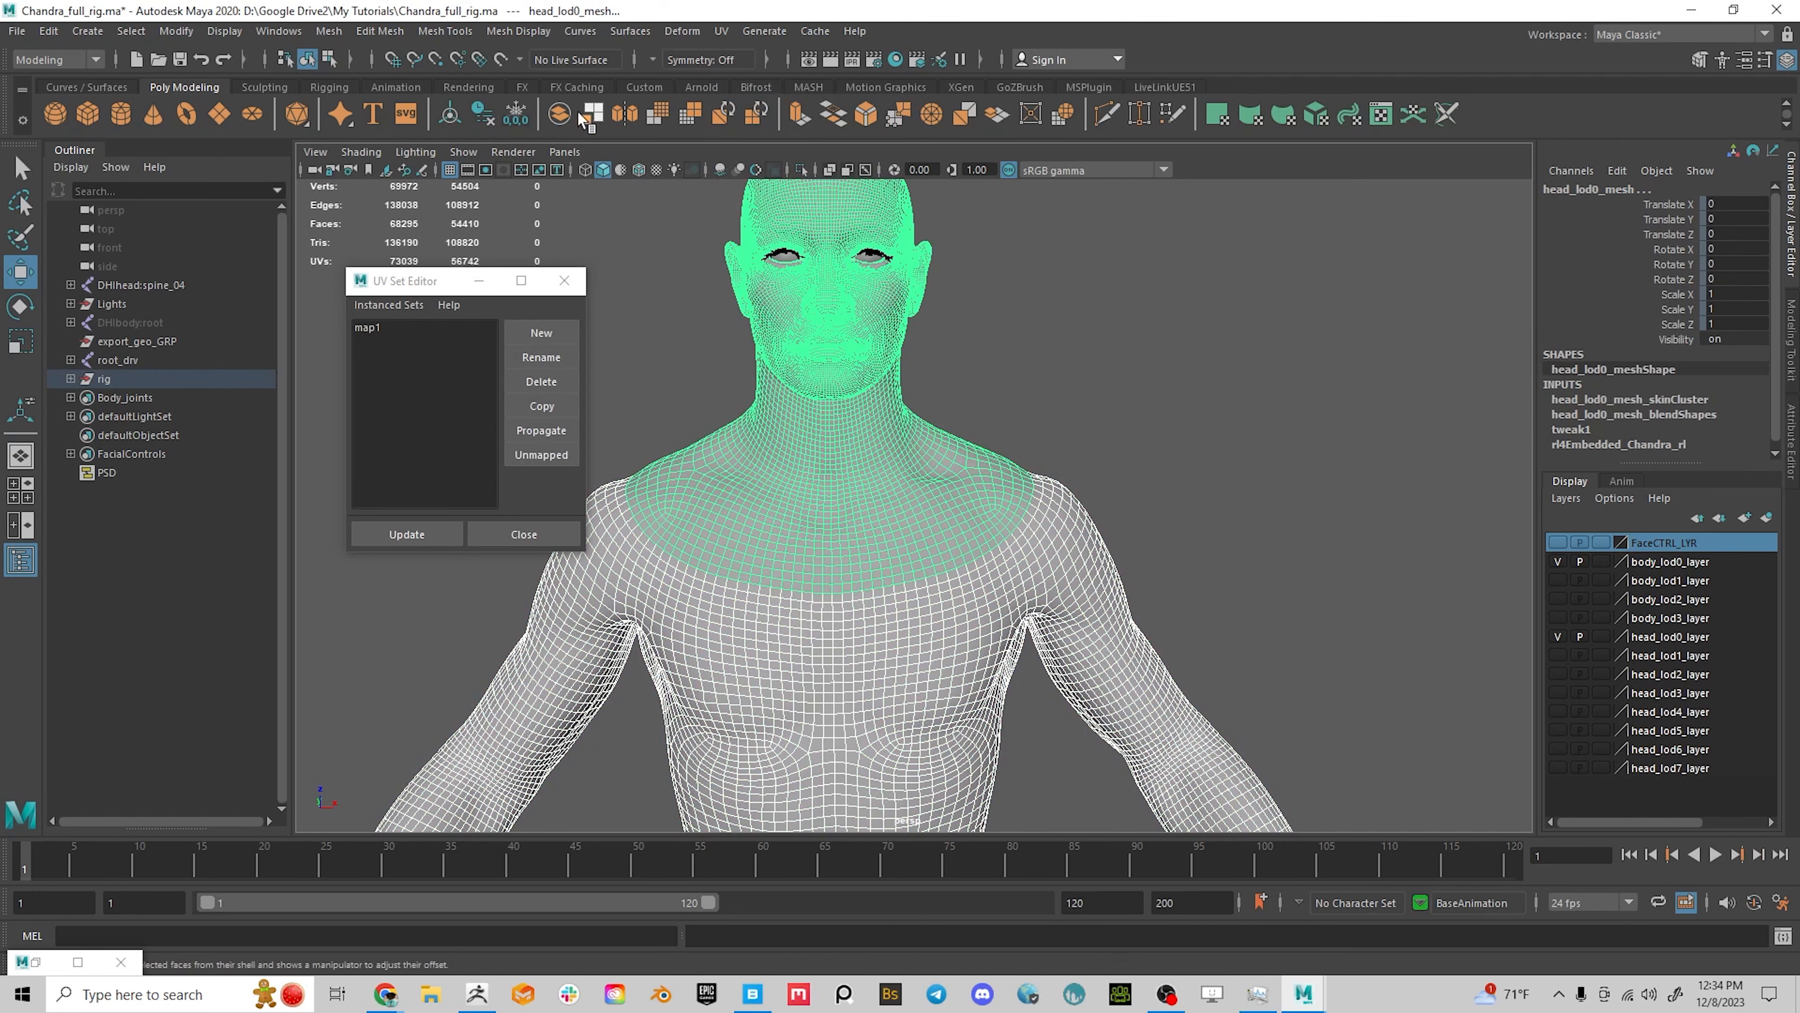
left_click(593, 113)
right_click_drag(900, 564, 900, 447)
scroll(1053, 562, "up", 4)
left_click_drag(1053, 561, 1052, 549, "alt")
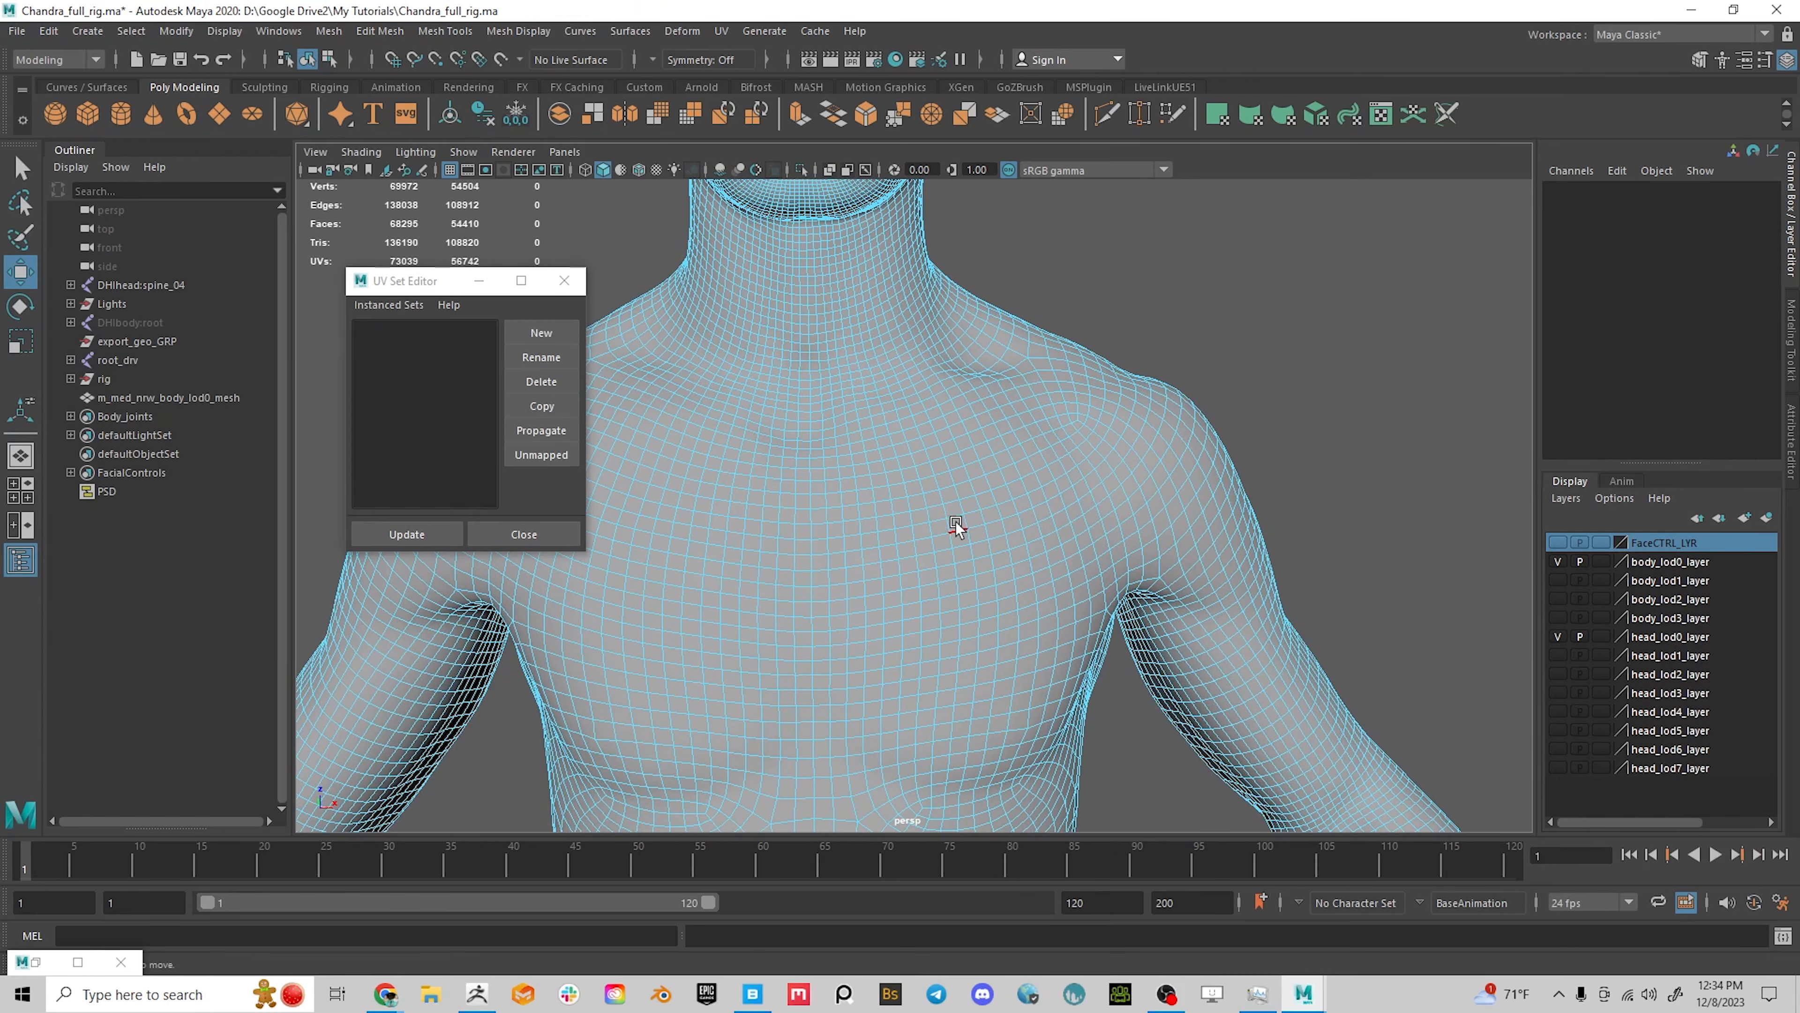
left_click(564, 279)
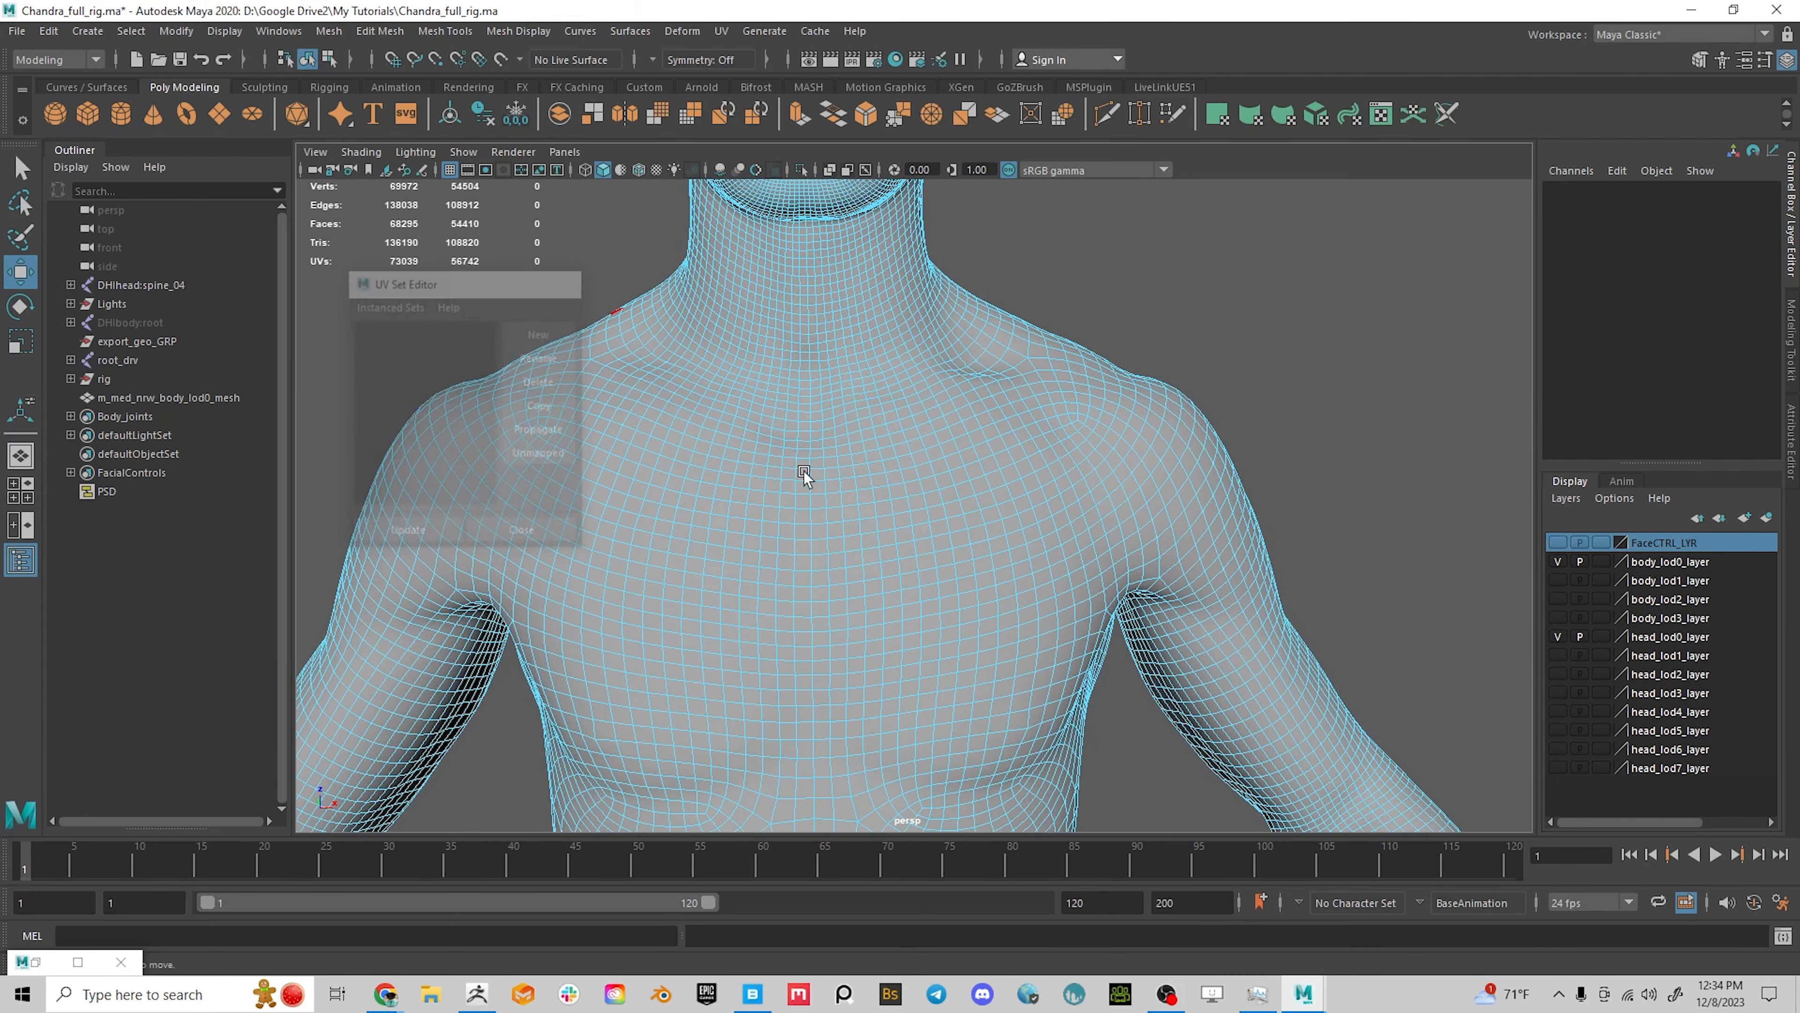
right_click_drag(832, 492, 949, 378)
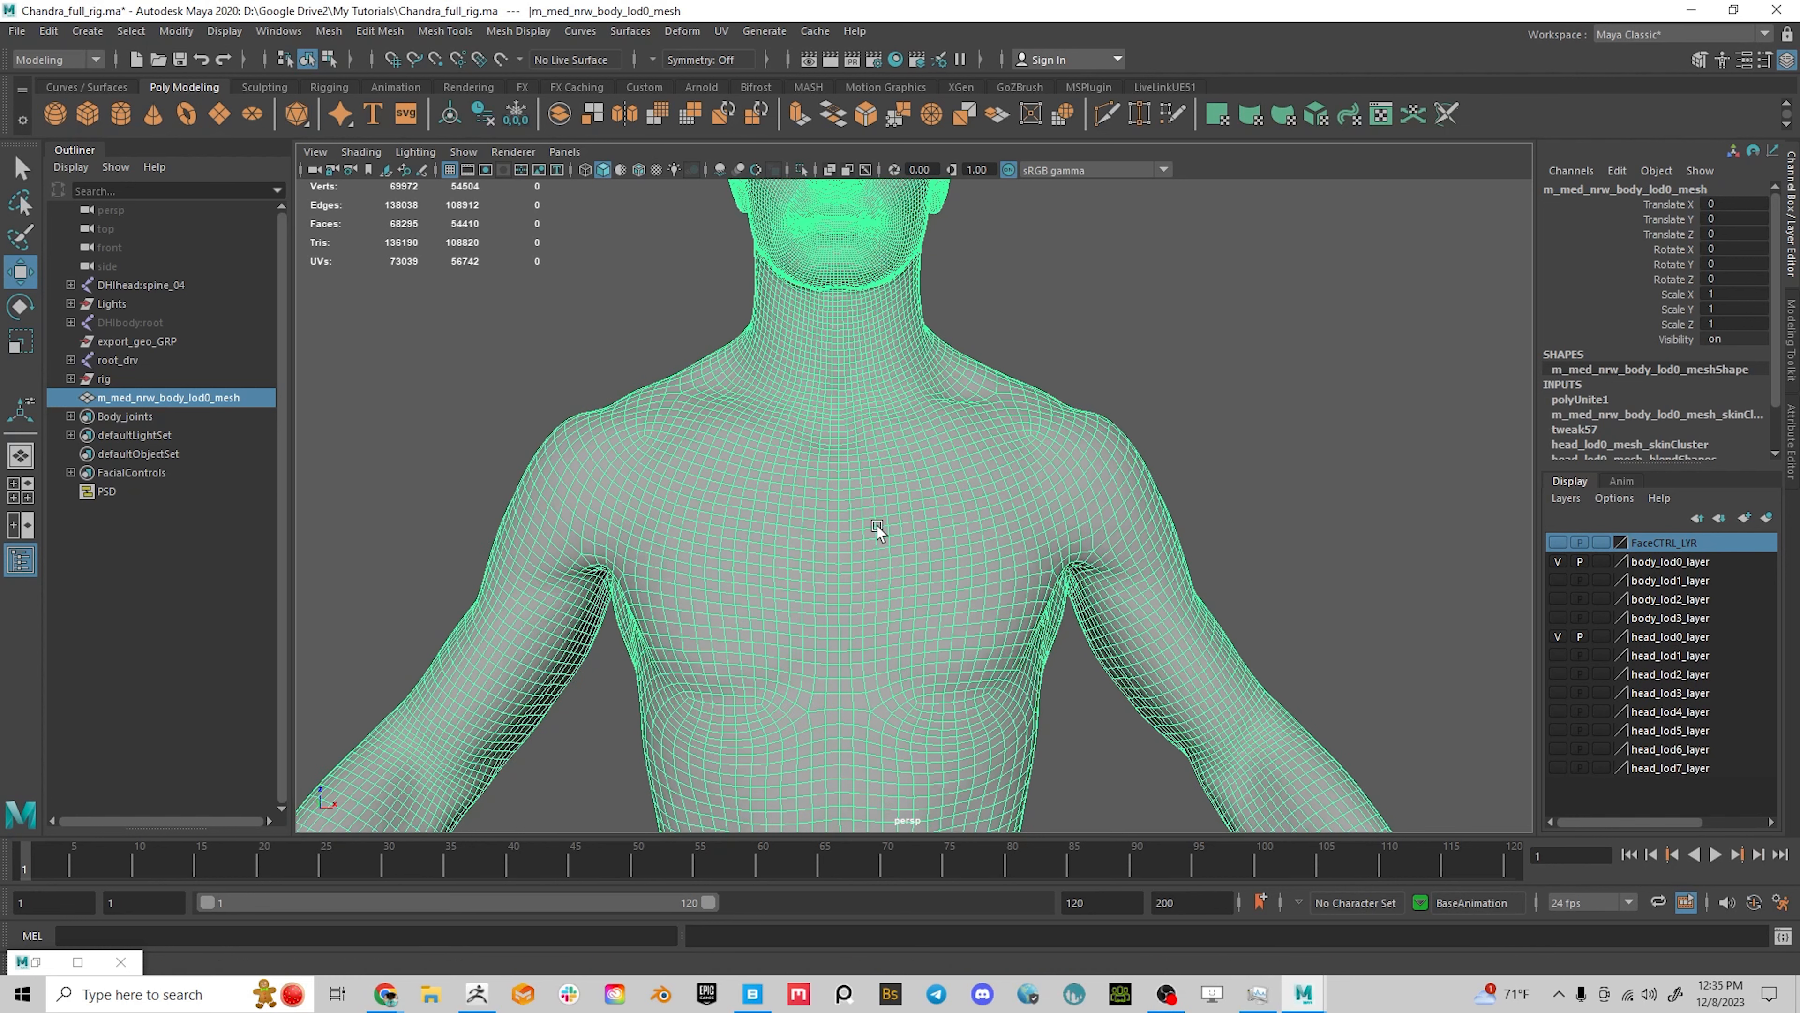
Preview the combined mesh with its textures, inspect the seam across the chest, and return to untextured shading
key("6")
left_click(1290, 315)
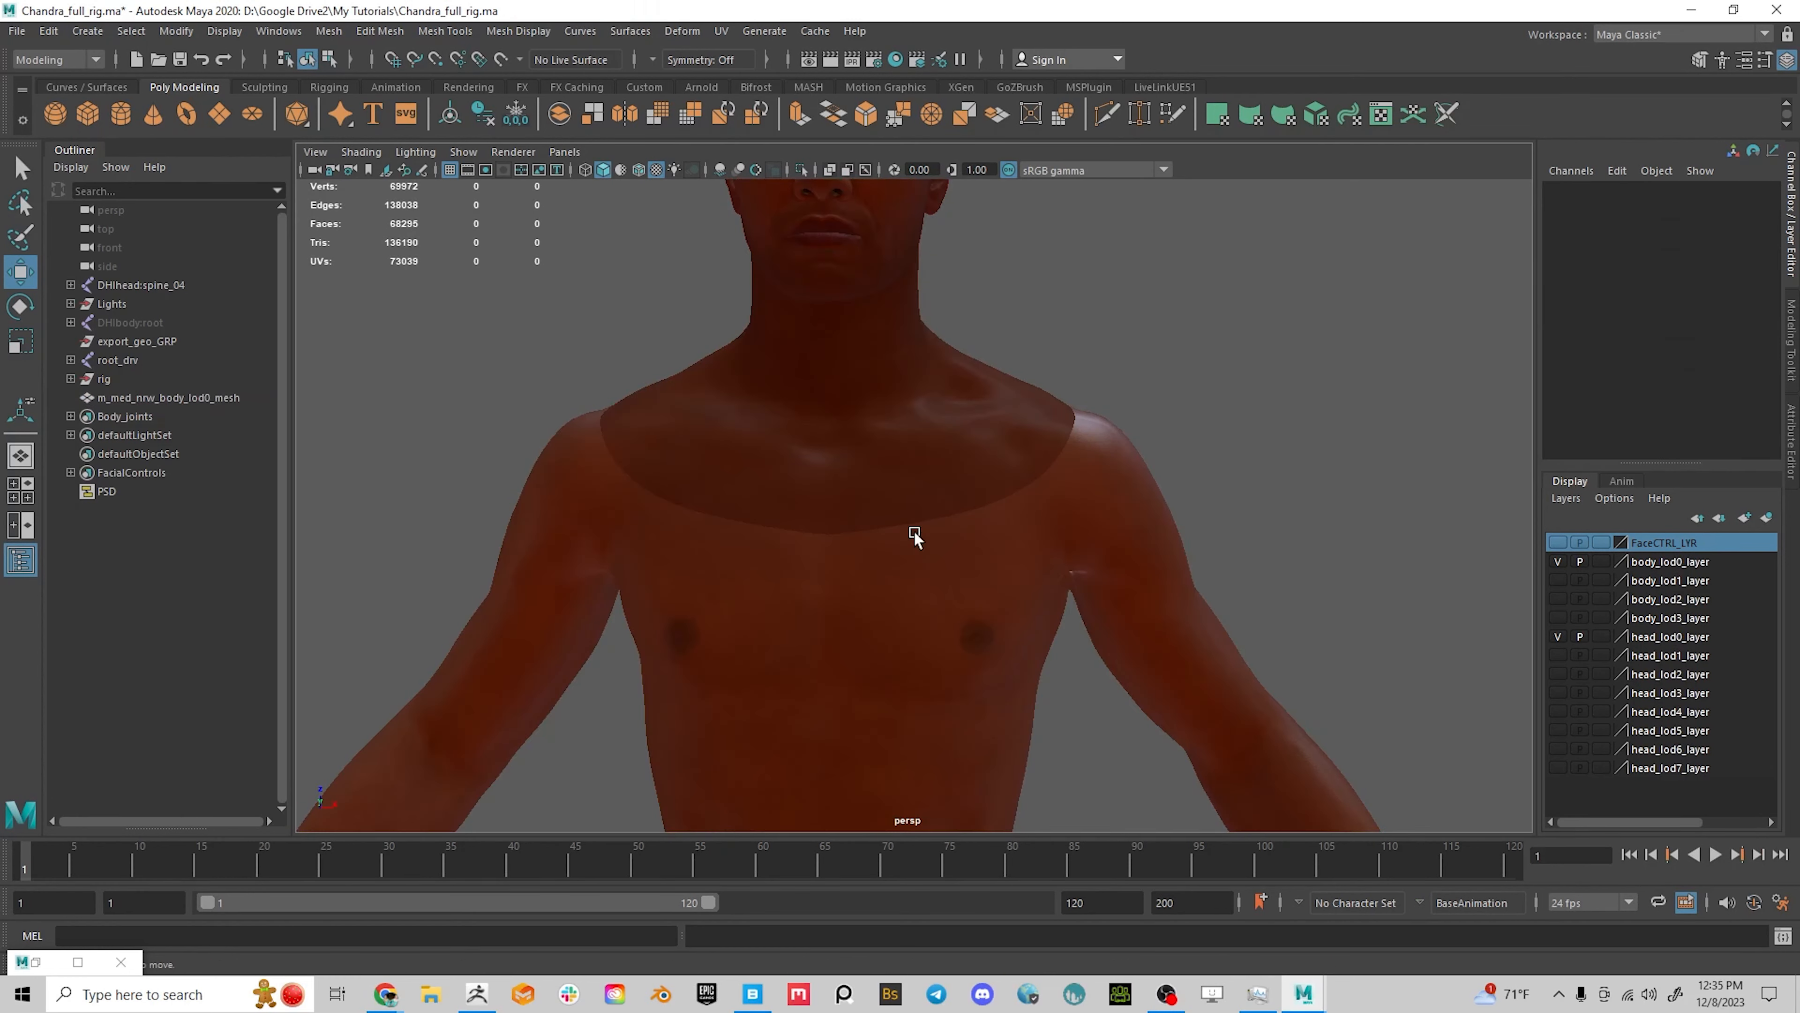
right_click_drag(914, 533, 1079, 603, "alt")
left_click_drag(1079, 603, 1118, 594, "alt")
left_click(1131, 542)
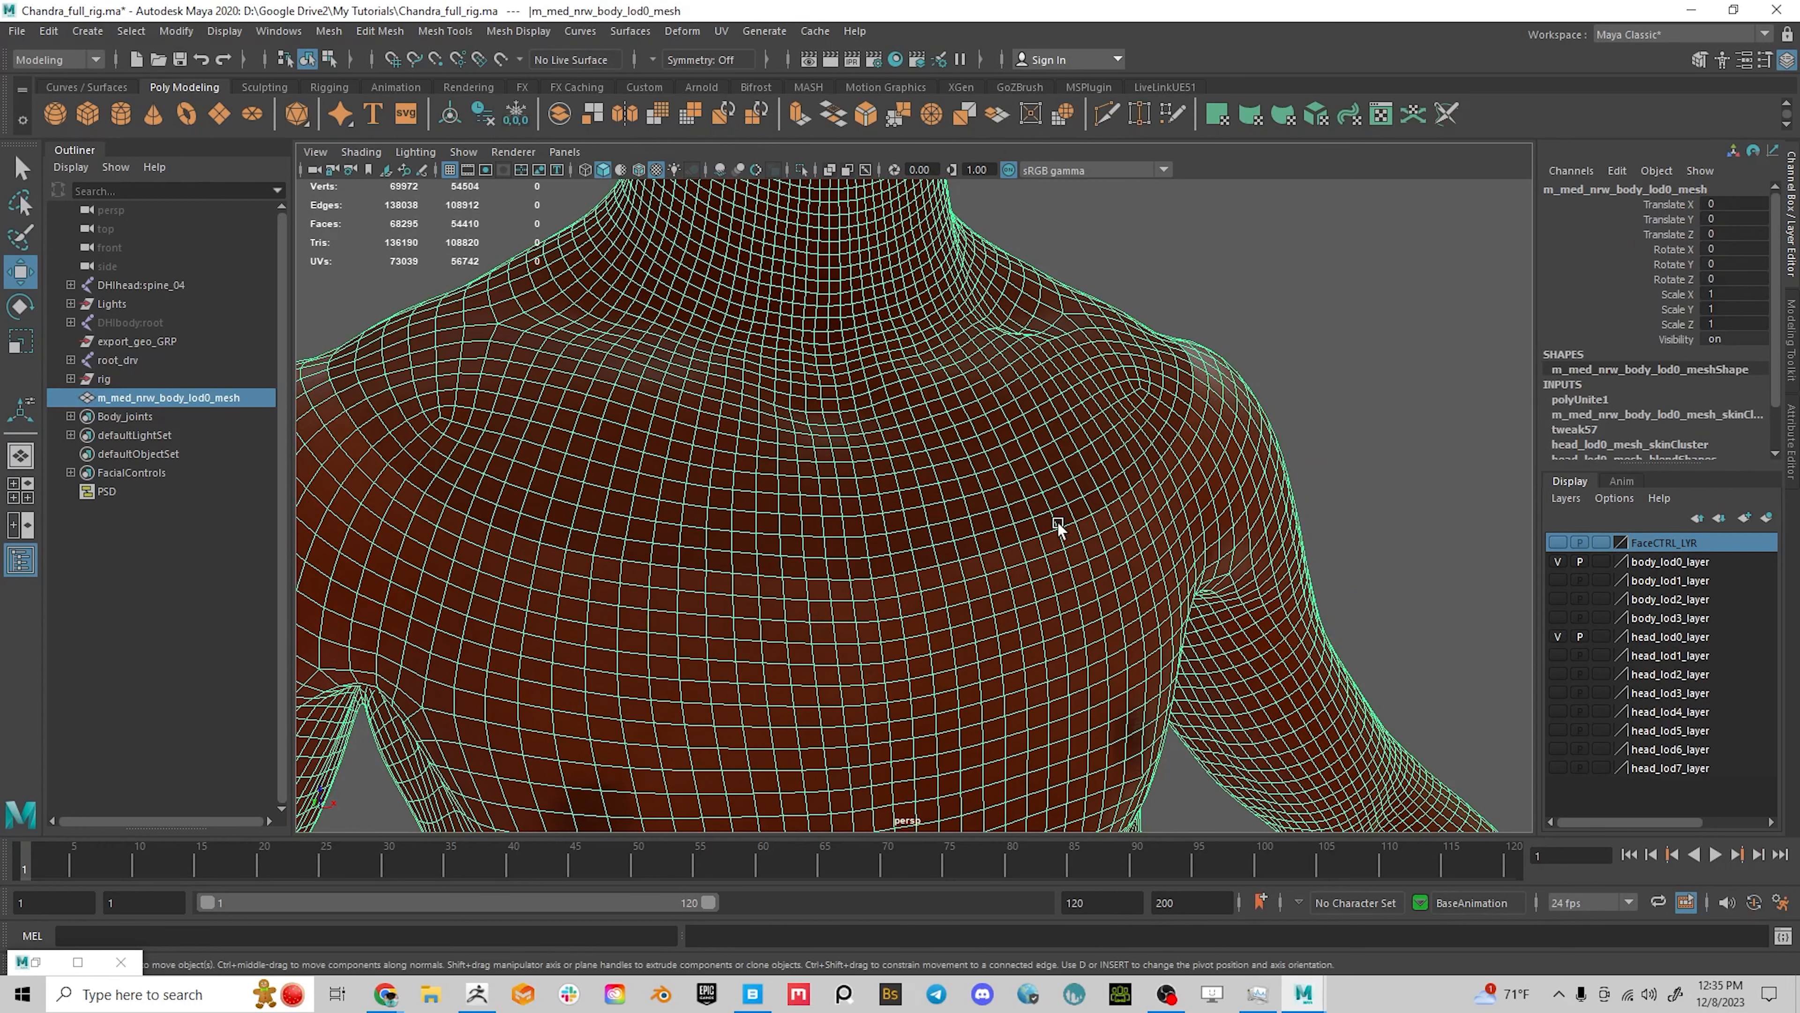
key("5")
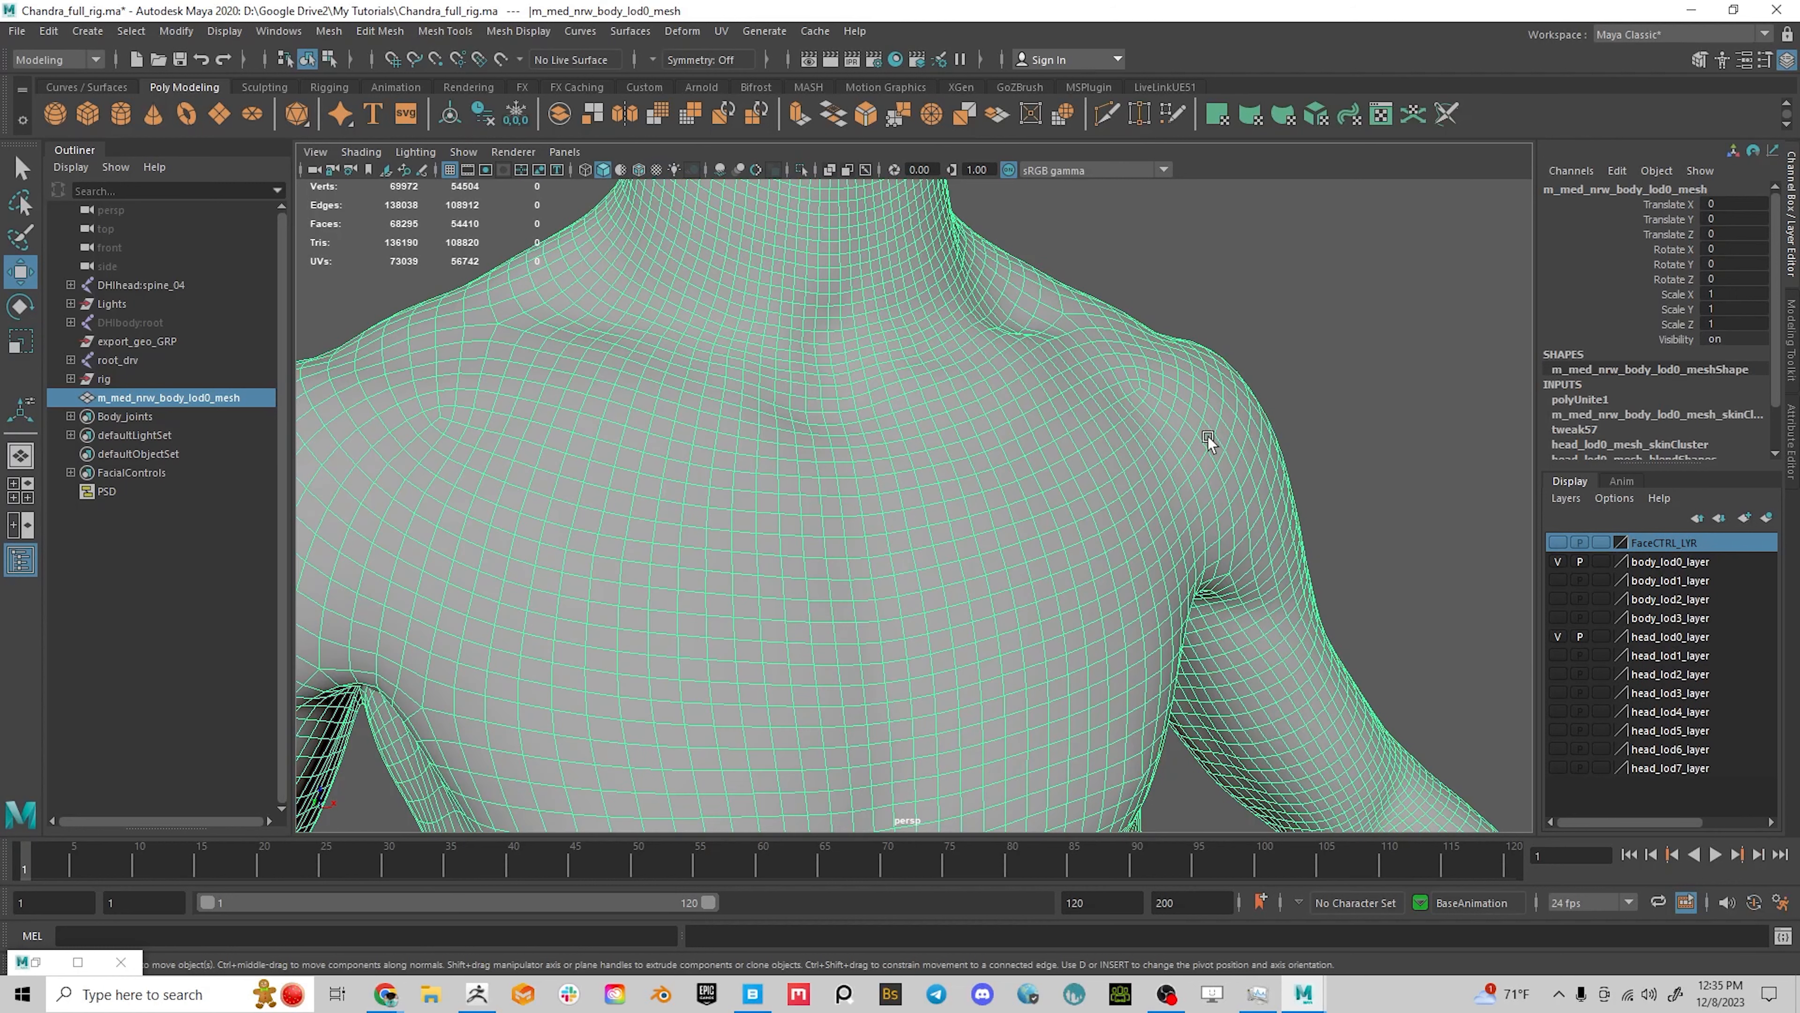
Turn on texture border highlighting alongside border edges for the combined mesh in the Custom Polygon Display Options
left_click(1317, 311)
left_click(227, 31)
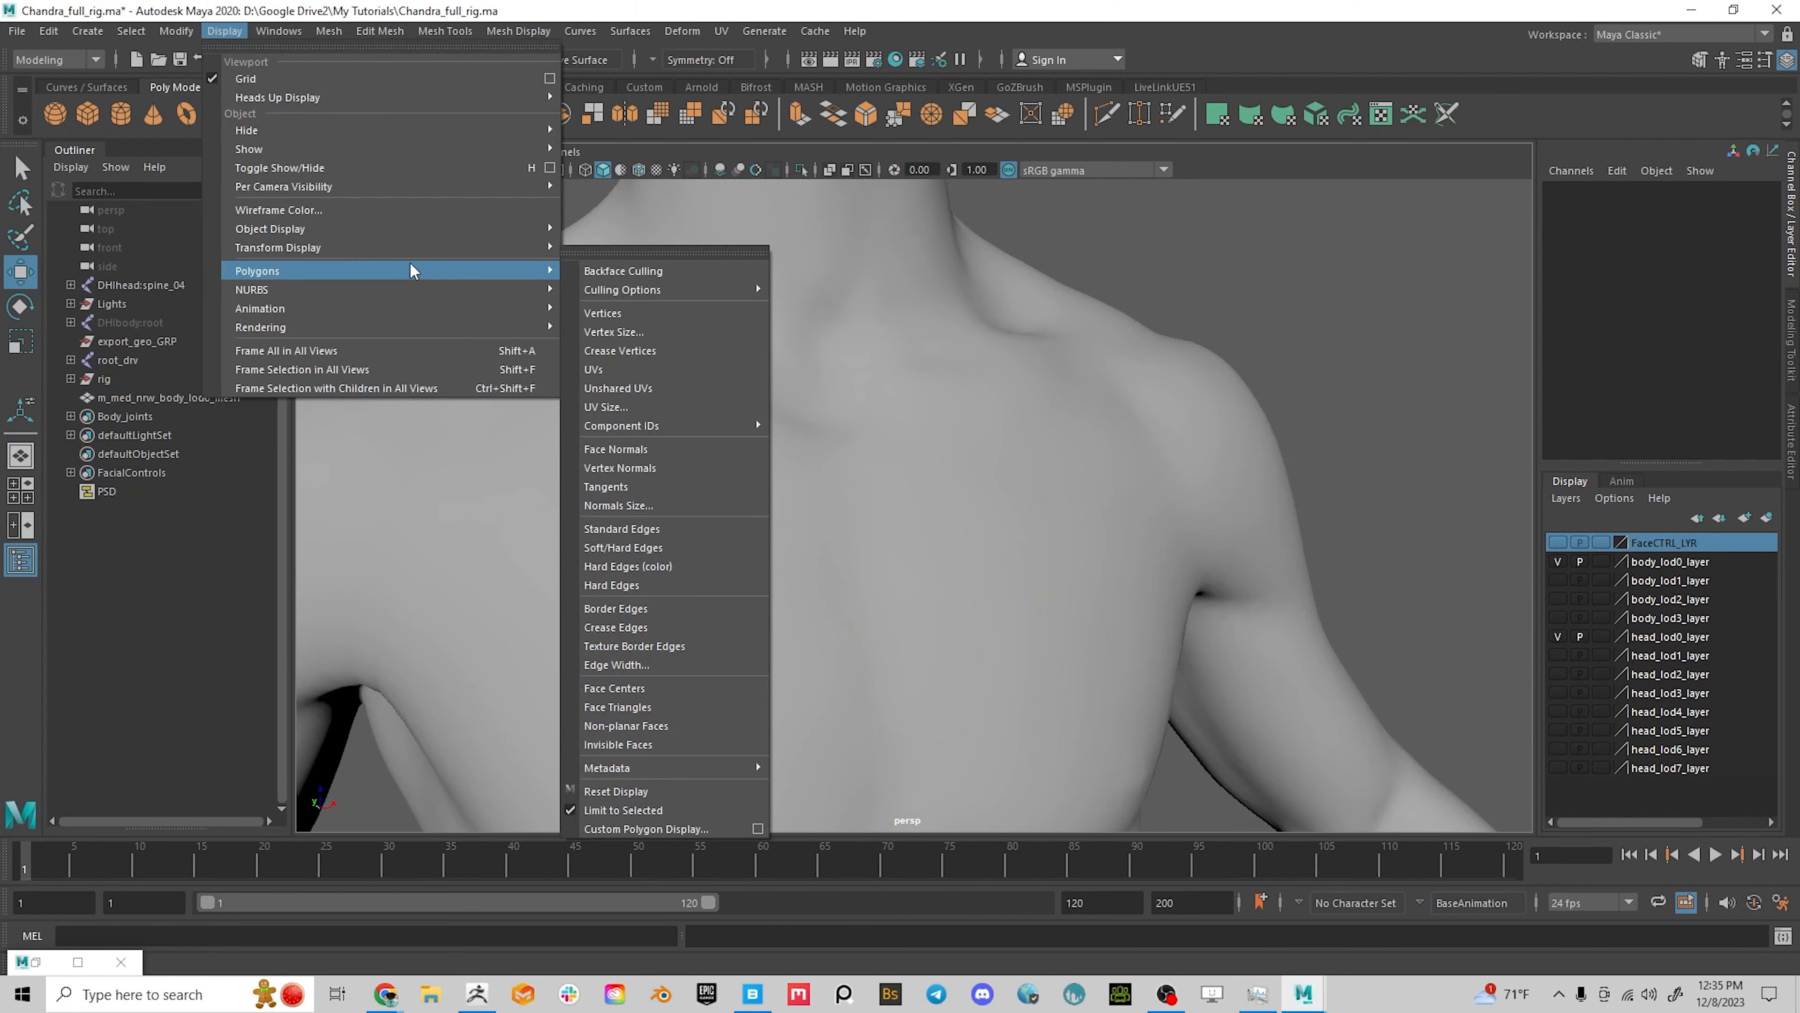
mouse_move(357, 271)
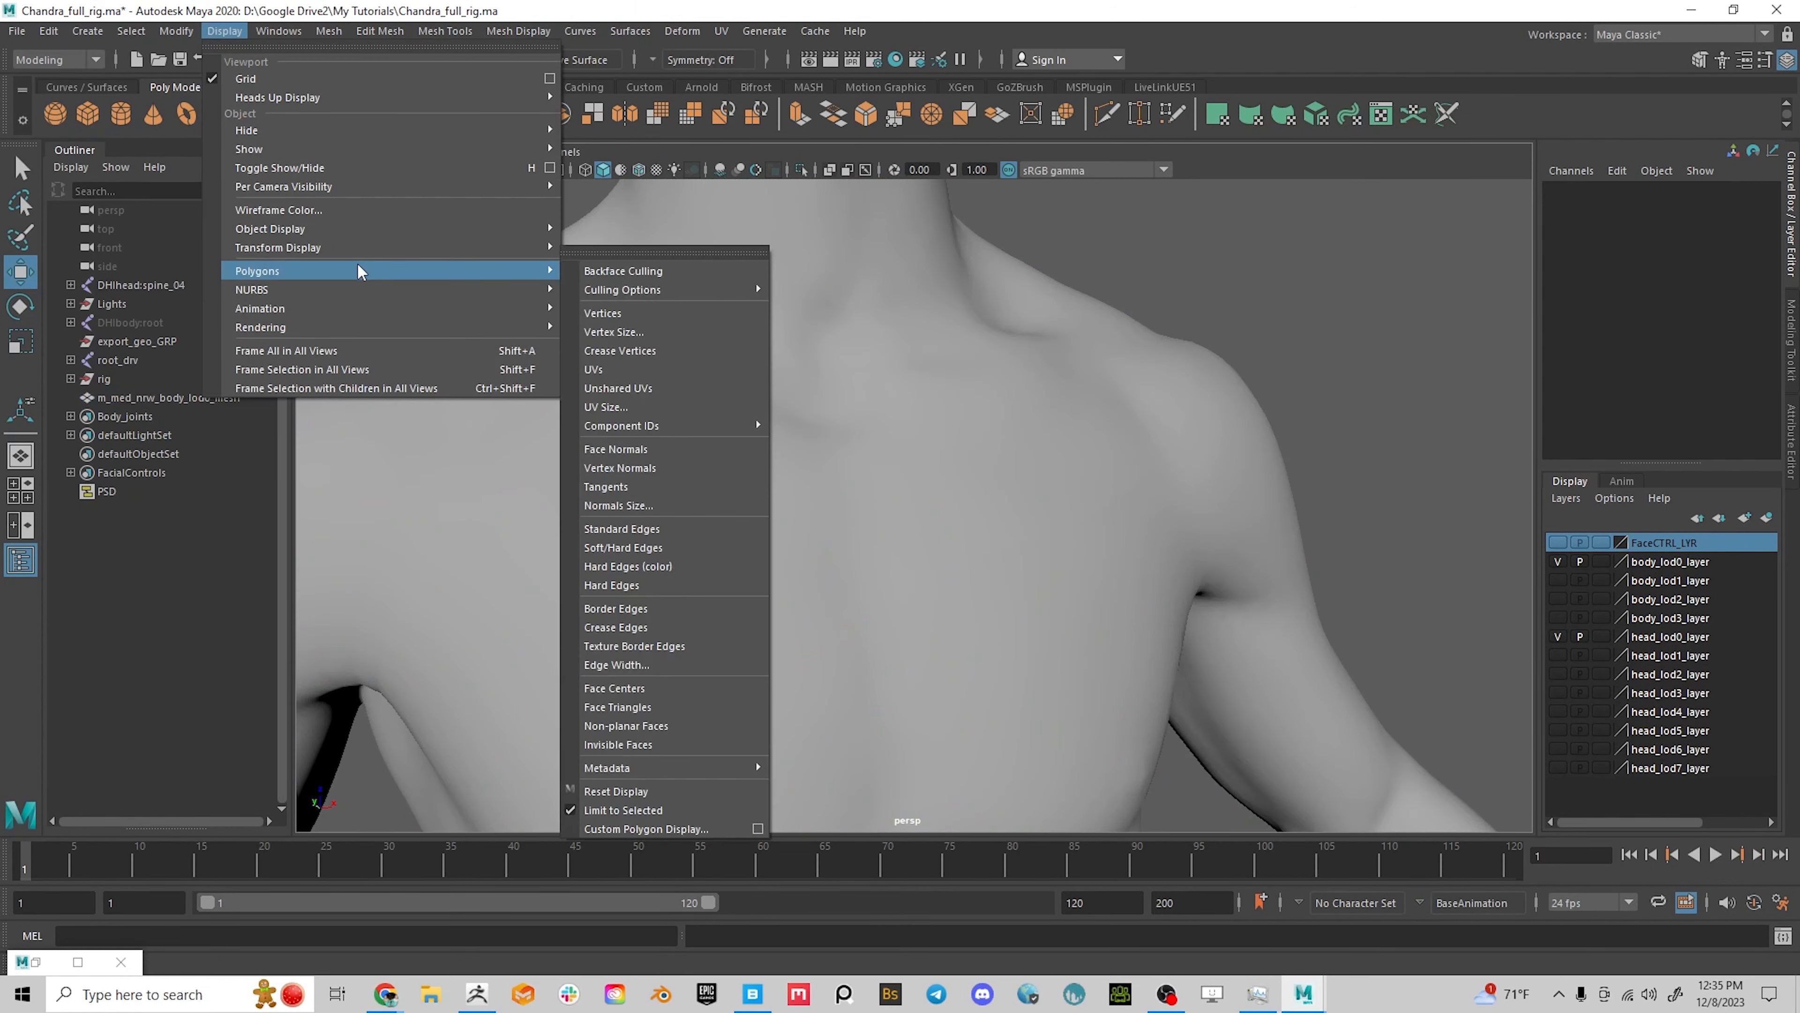
left_click(759, 829)
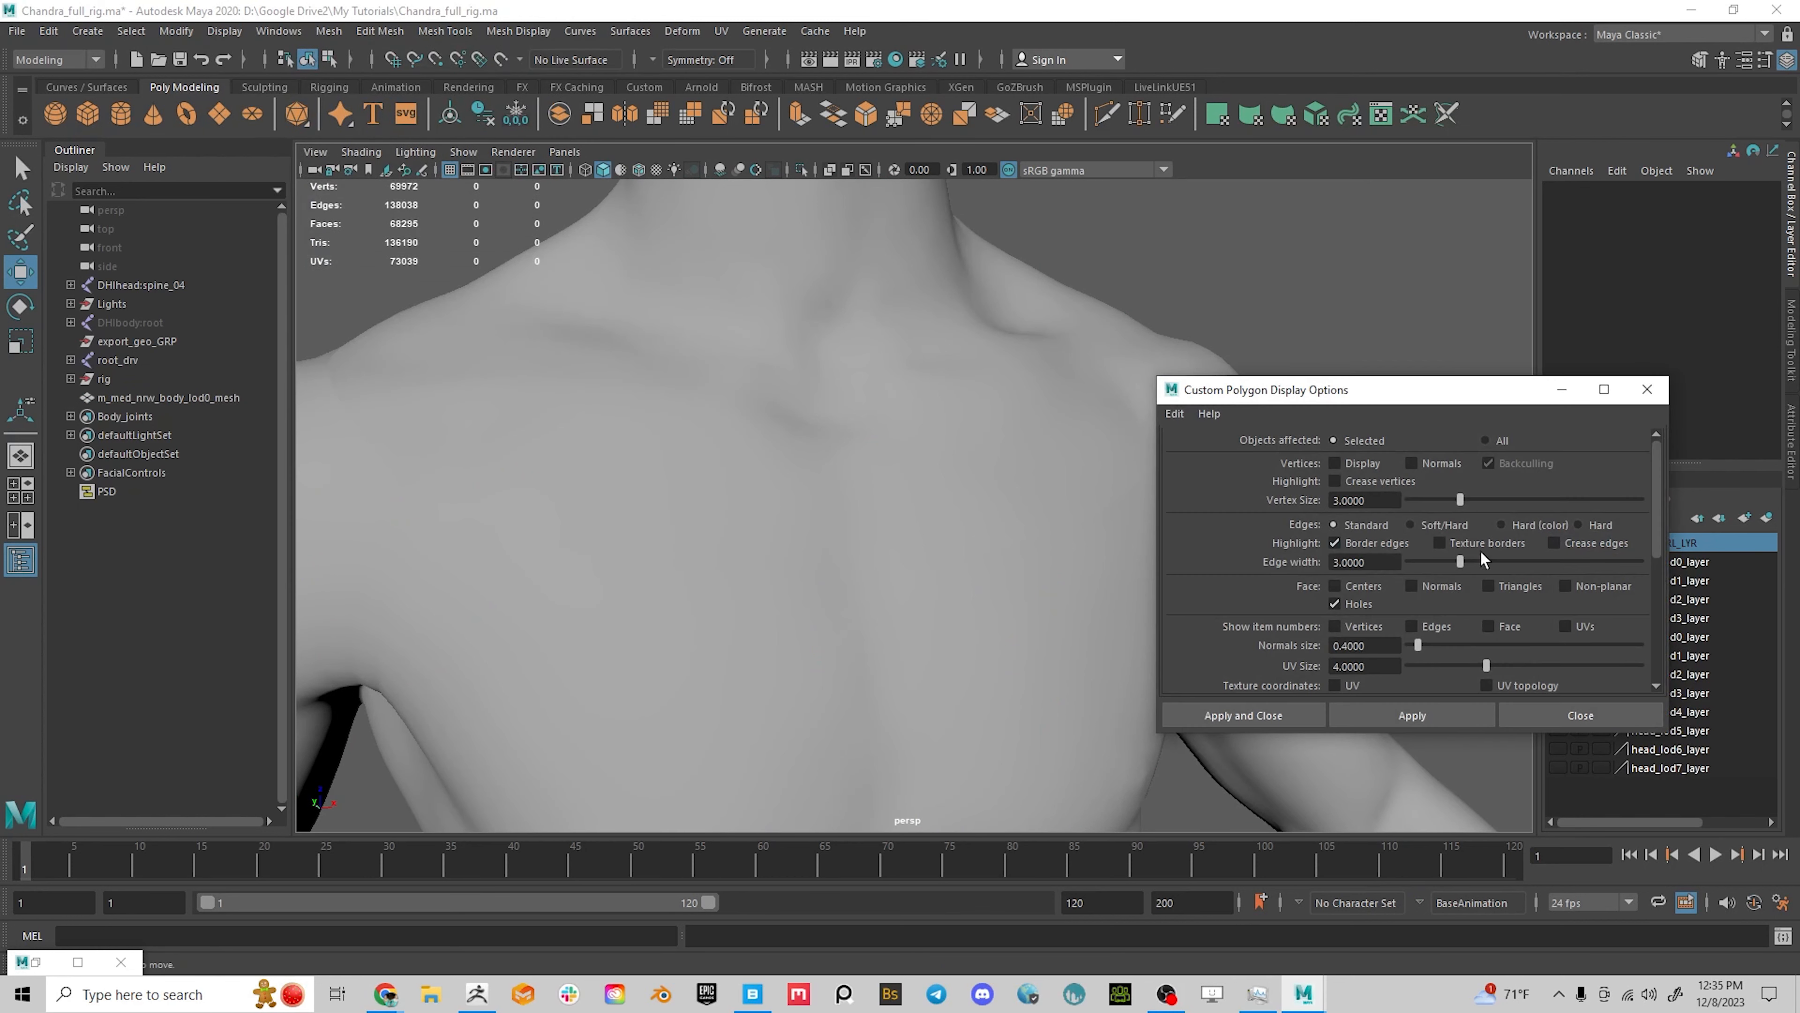
left_click(1440, 544)
left_click(1336, 543)
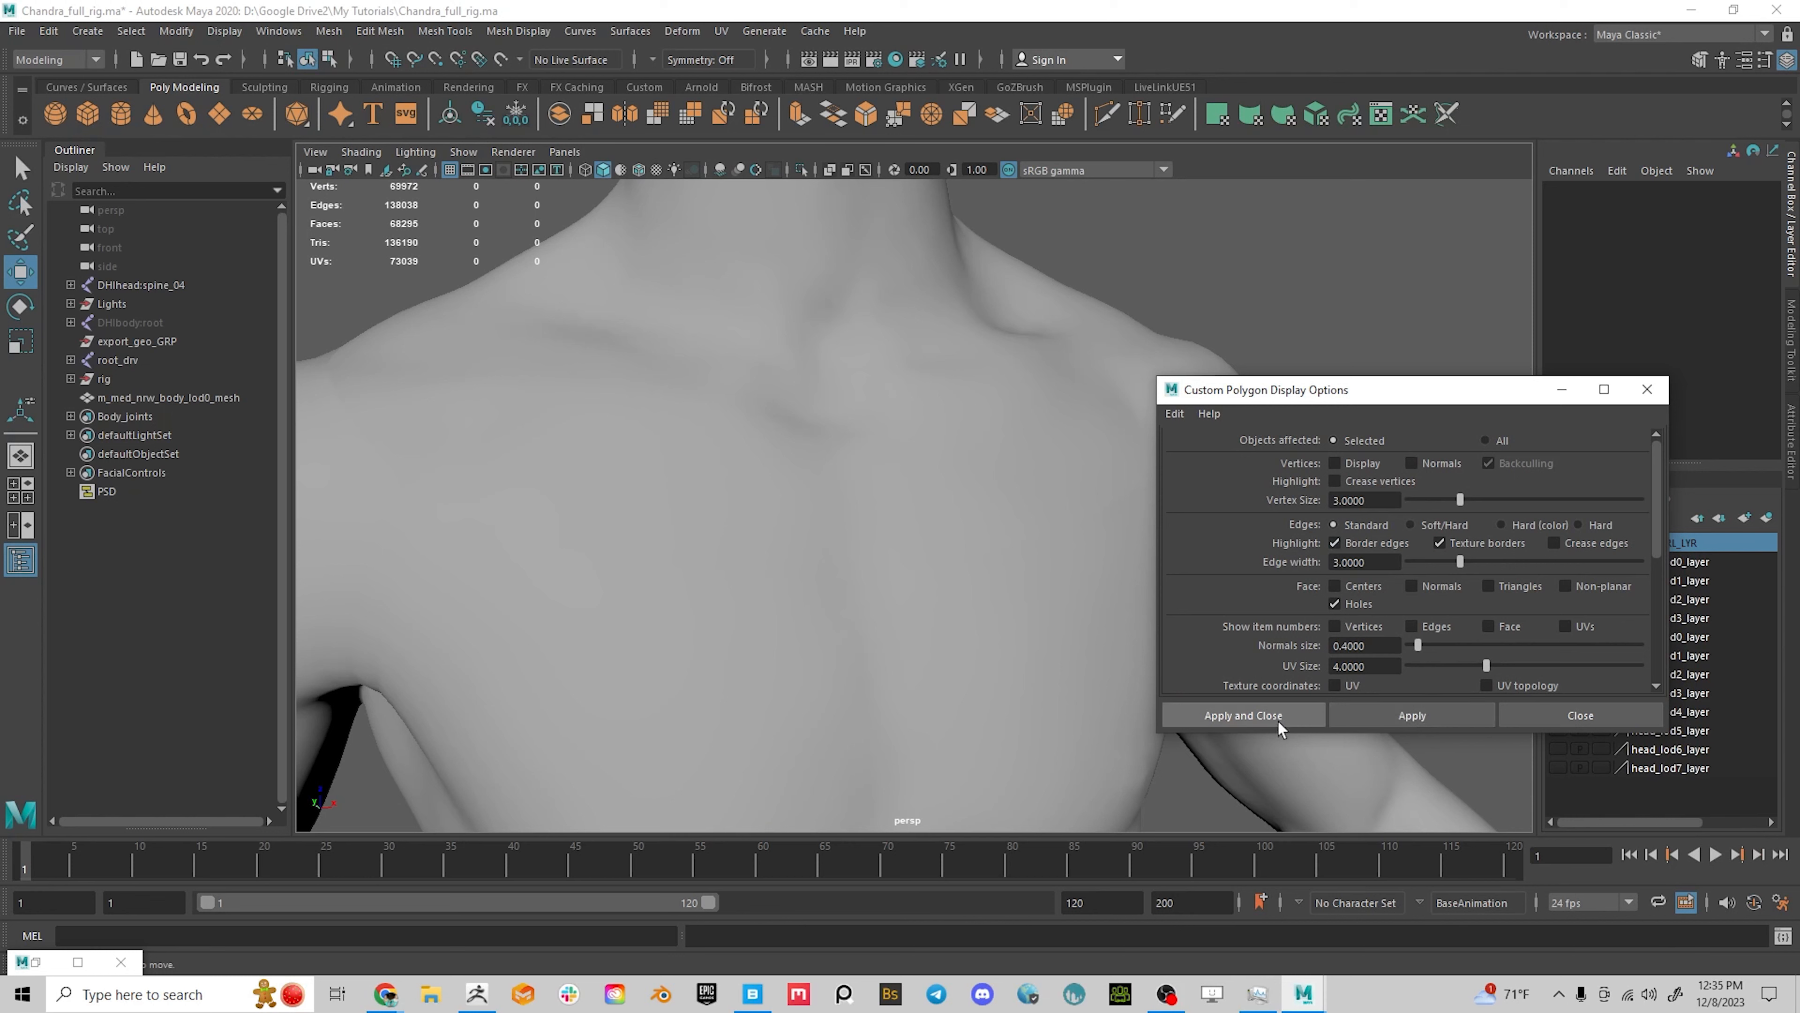
left_click(1041, 564)
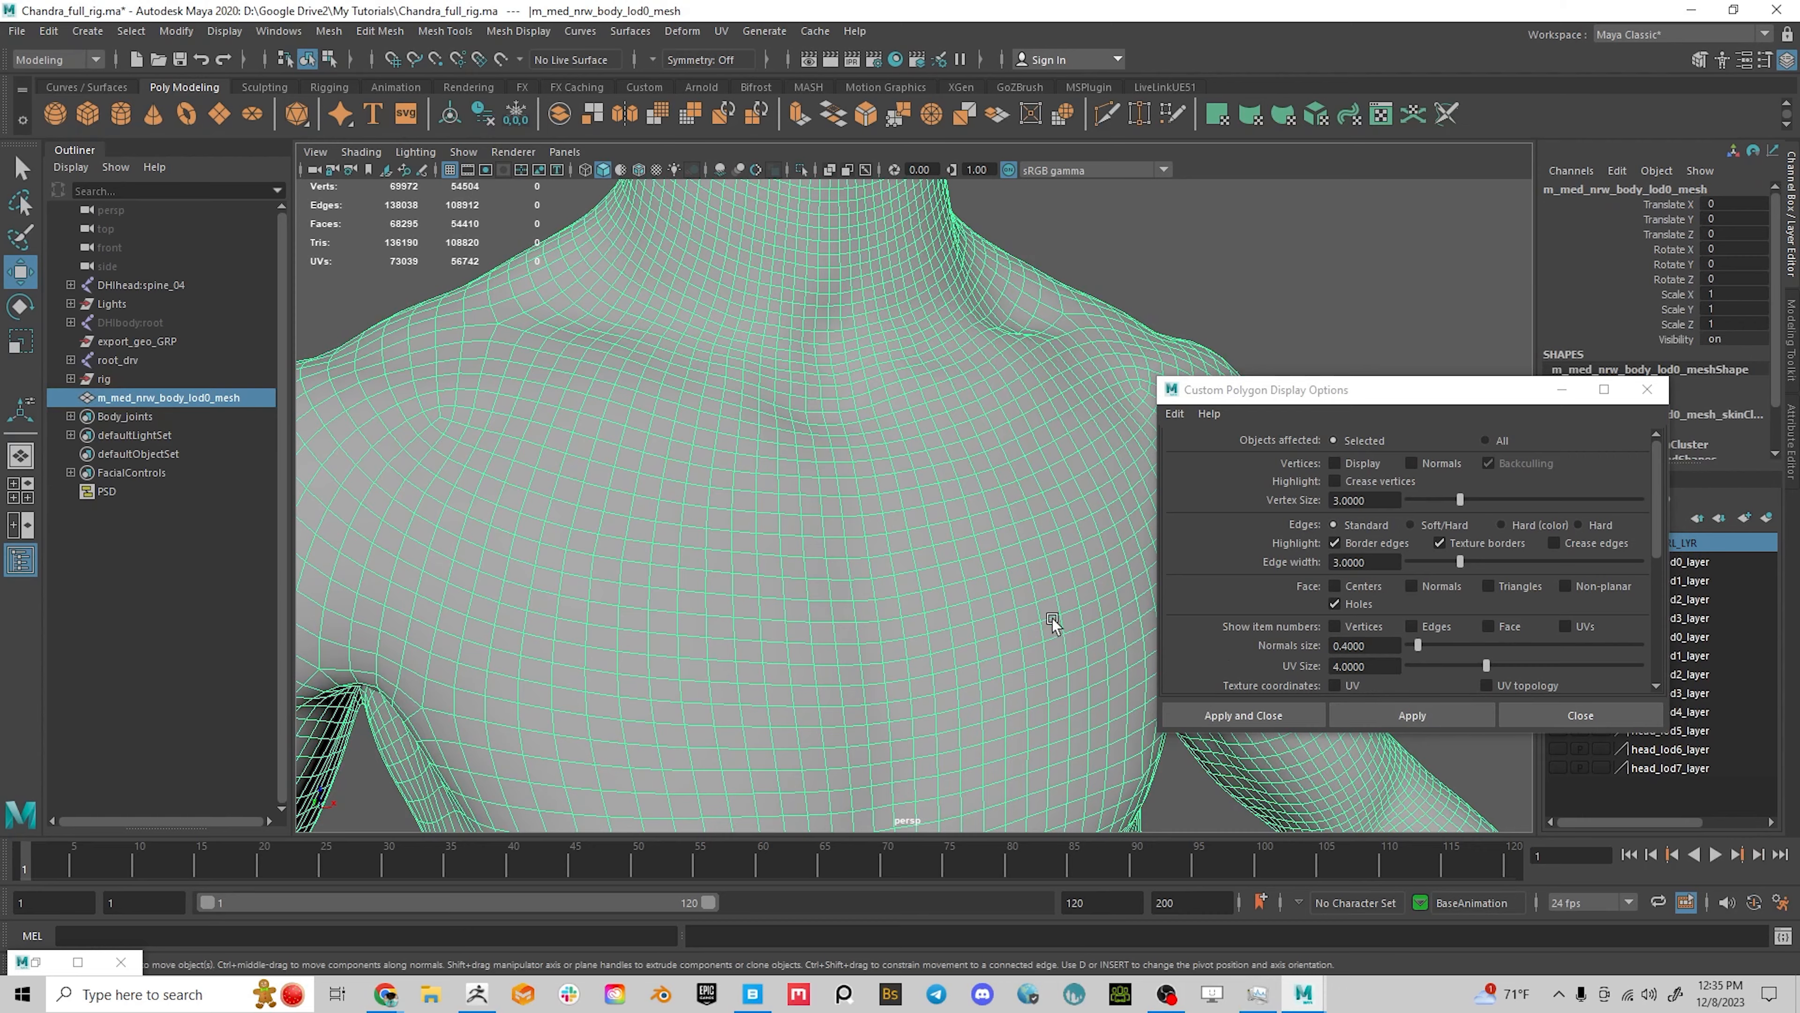
left_click(1387, 713)
Examine the highlighted borders along the chest seam and around the shoulder of the combined mesh
right_click_drag(1073, 586, 936, 563, "alt")
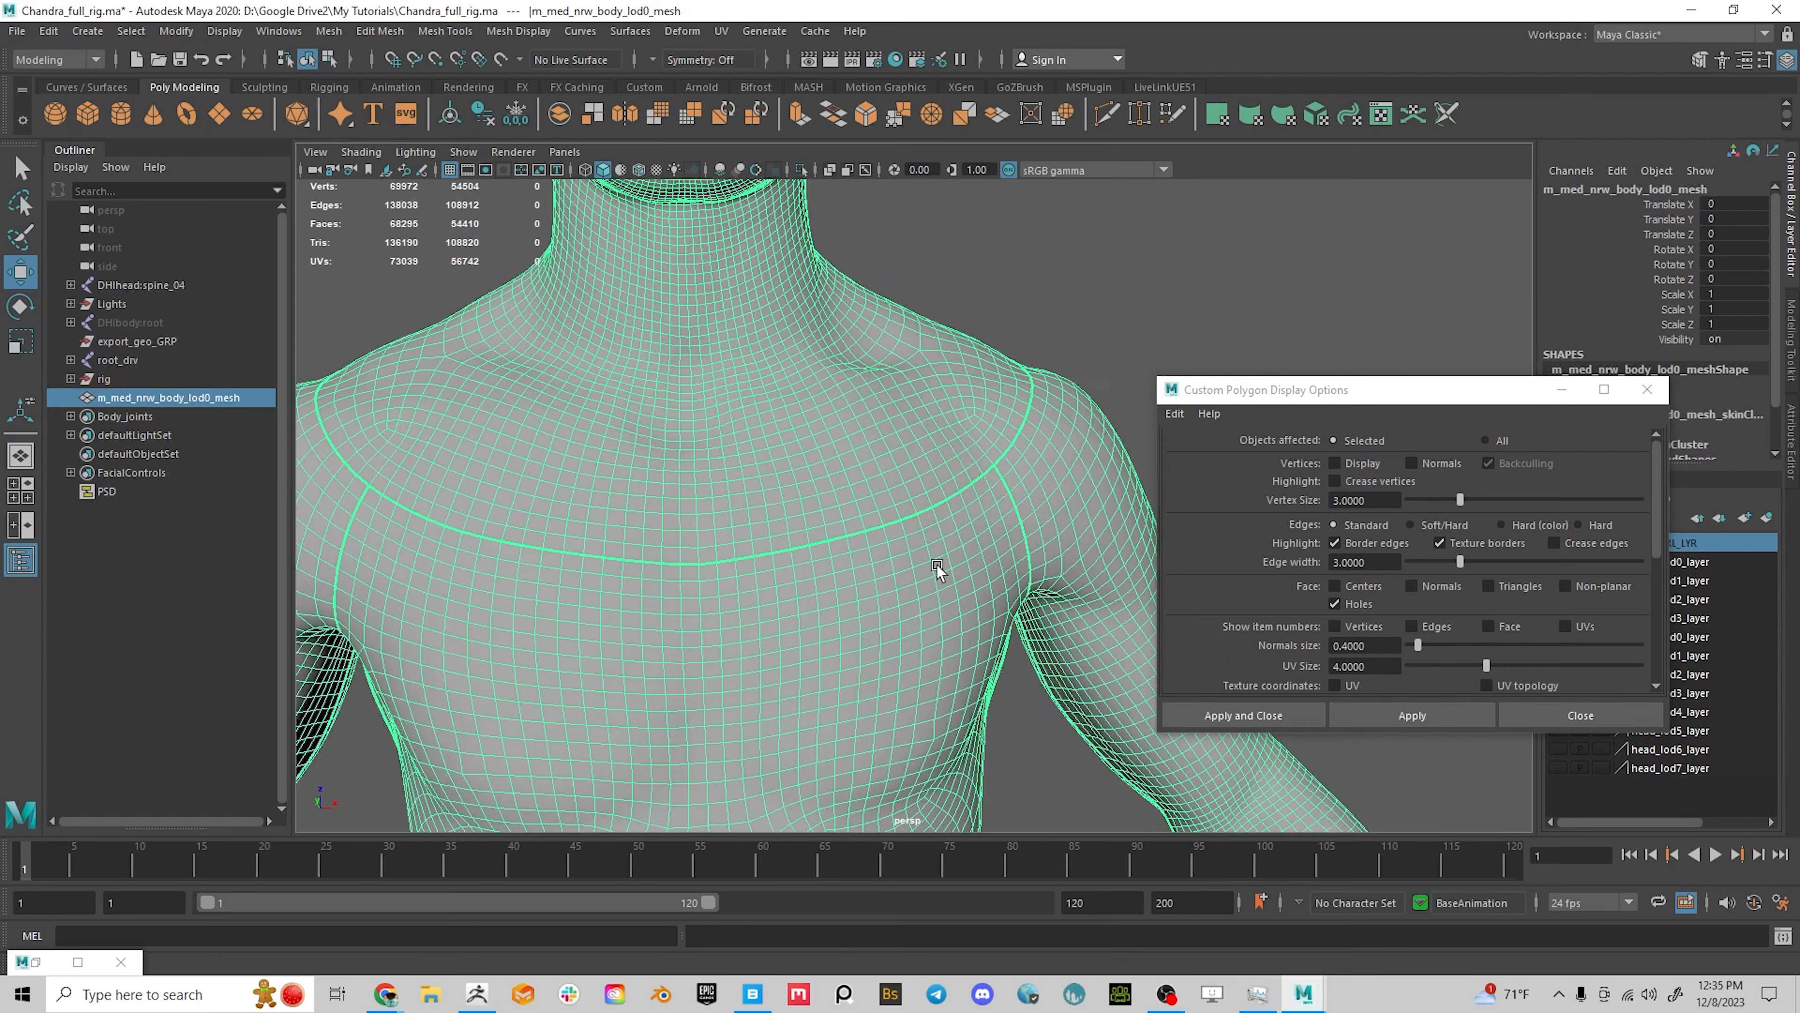
left_click_drag(936, 564, 859, 546, "alt")
right_click_drag(828, 512, 927, 595, "alt")
middle_click_drag(928, 594, 926, 644, "alt")
right_click_drag(925, 643, 1001, 598, "alt")
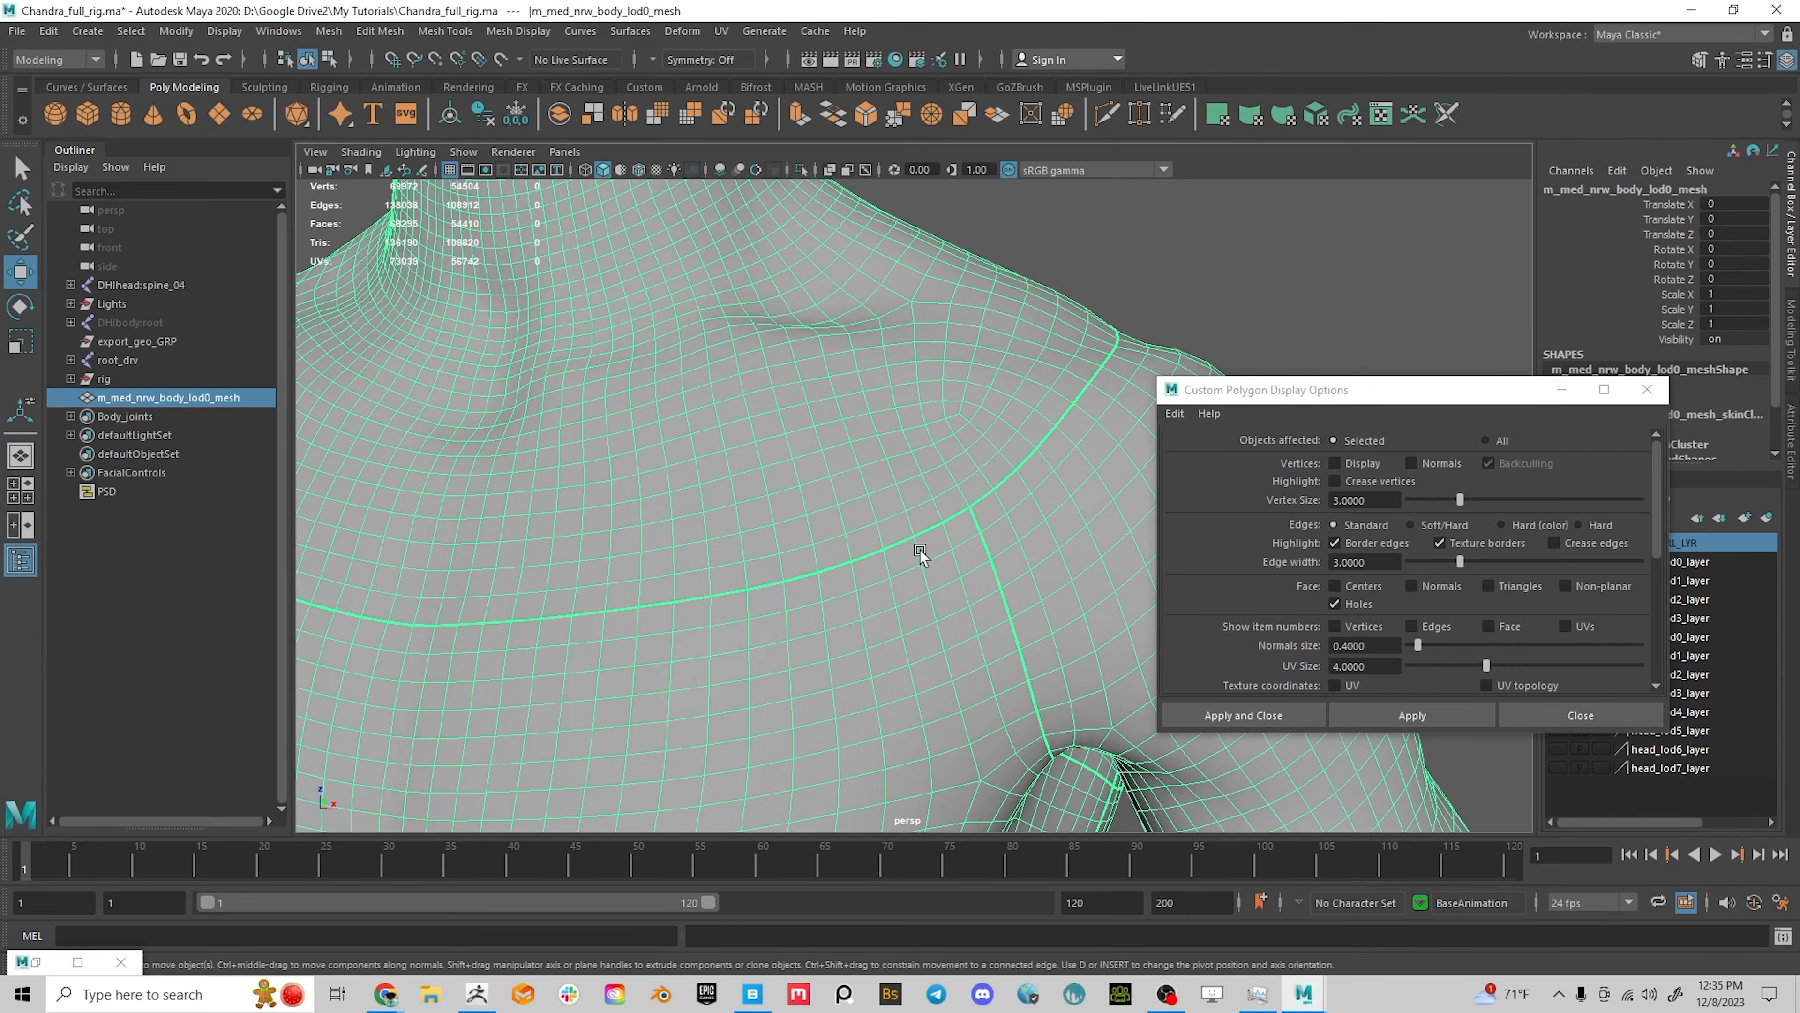
Select the edge loop along the chest seam, convert it to vertices, merge them and return to object selection
right_click_drag(920, 549, 888, 434)
double_click(920, 532)
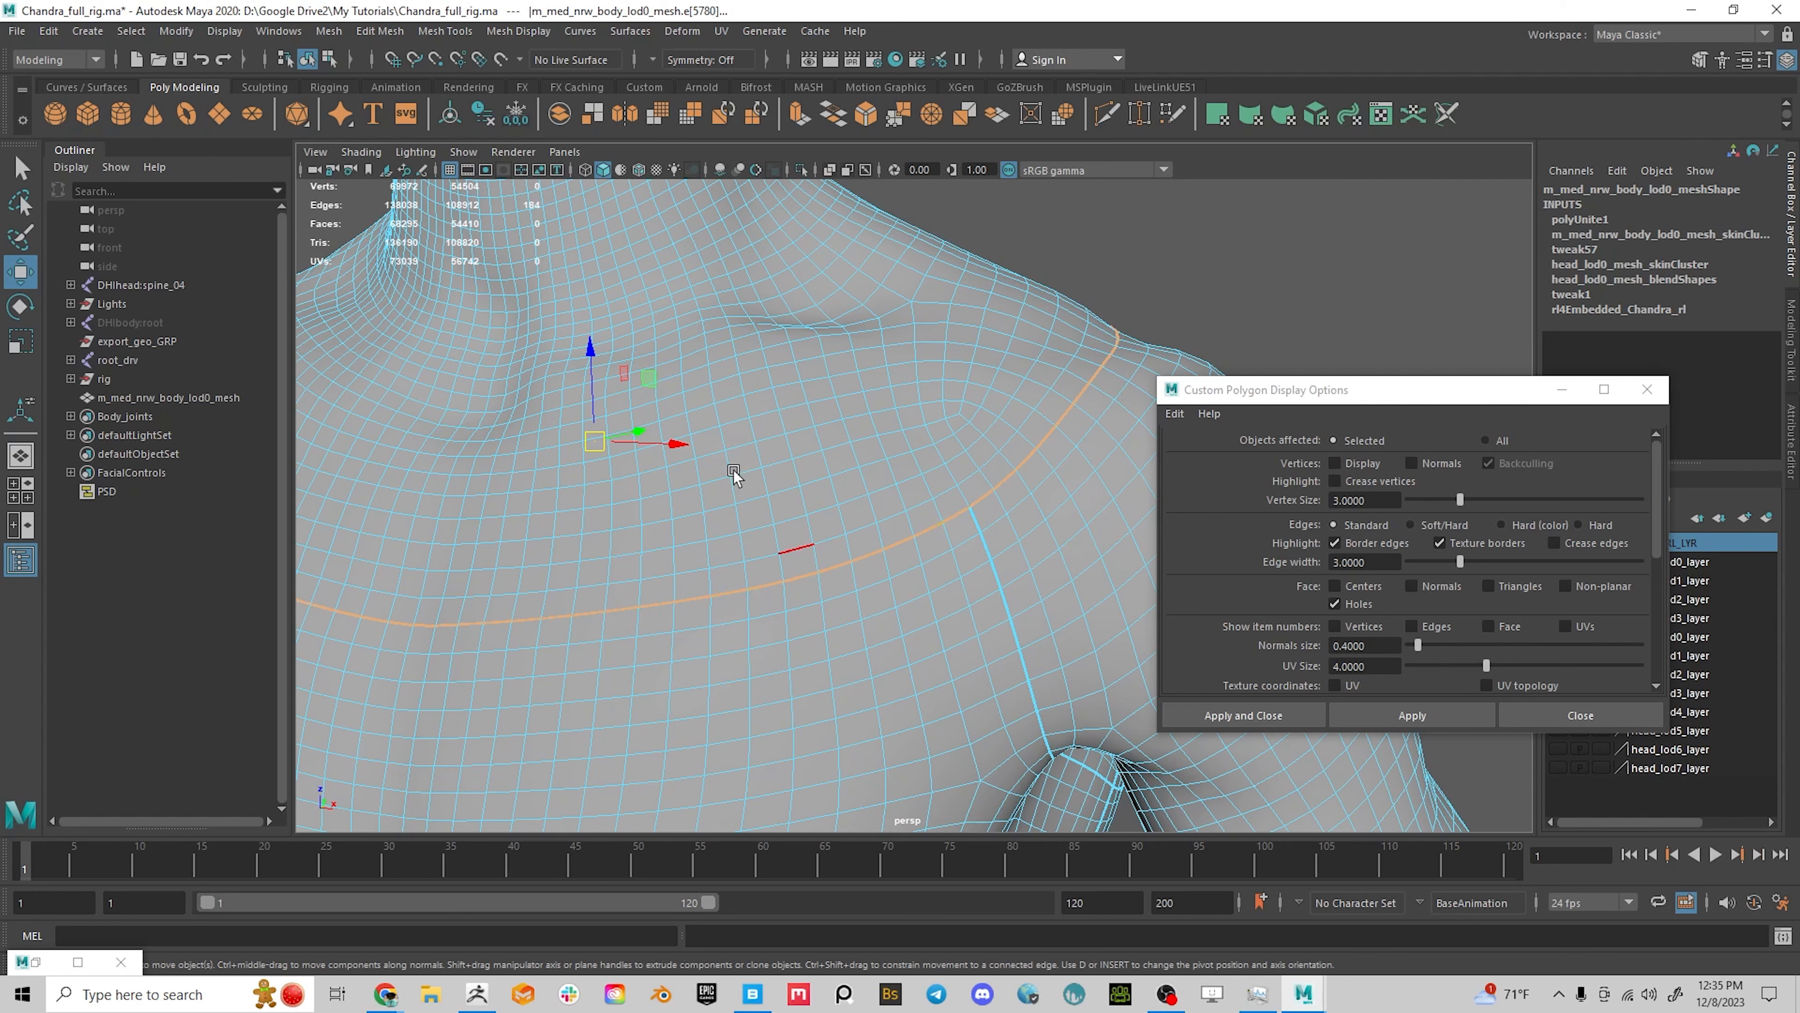
left_click(131, 30)
mouse_move(211, 395)
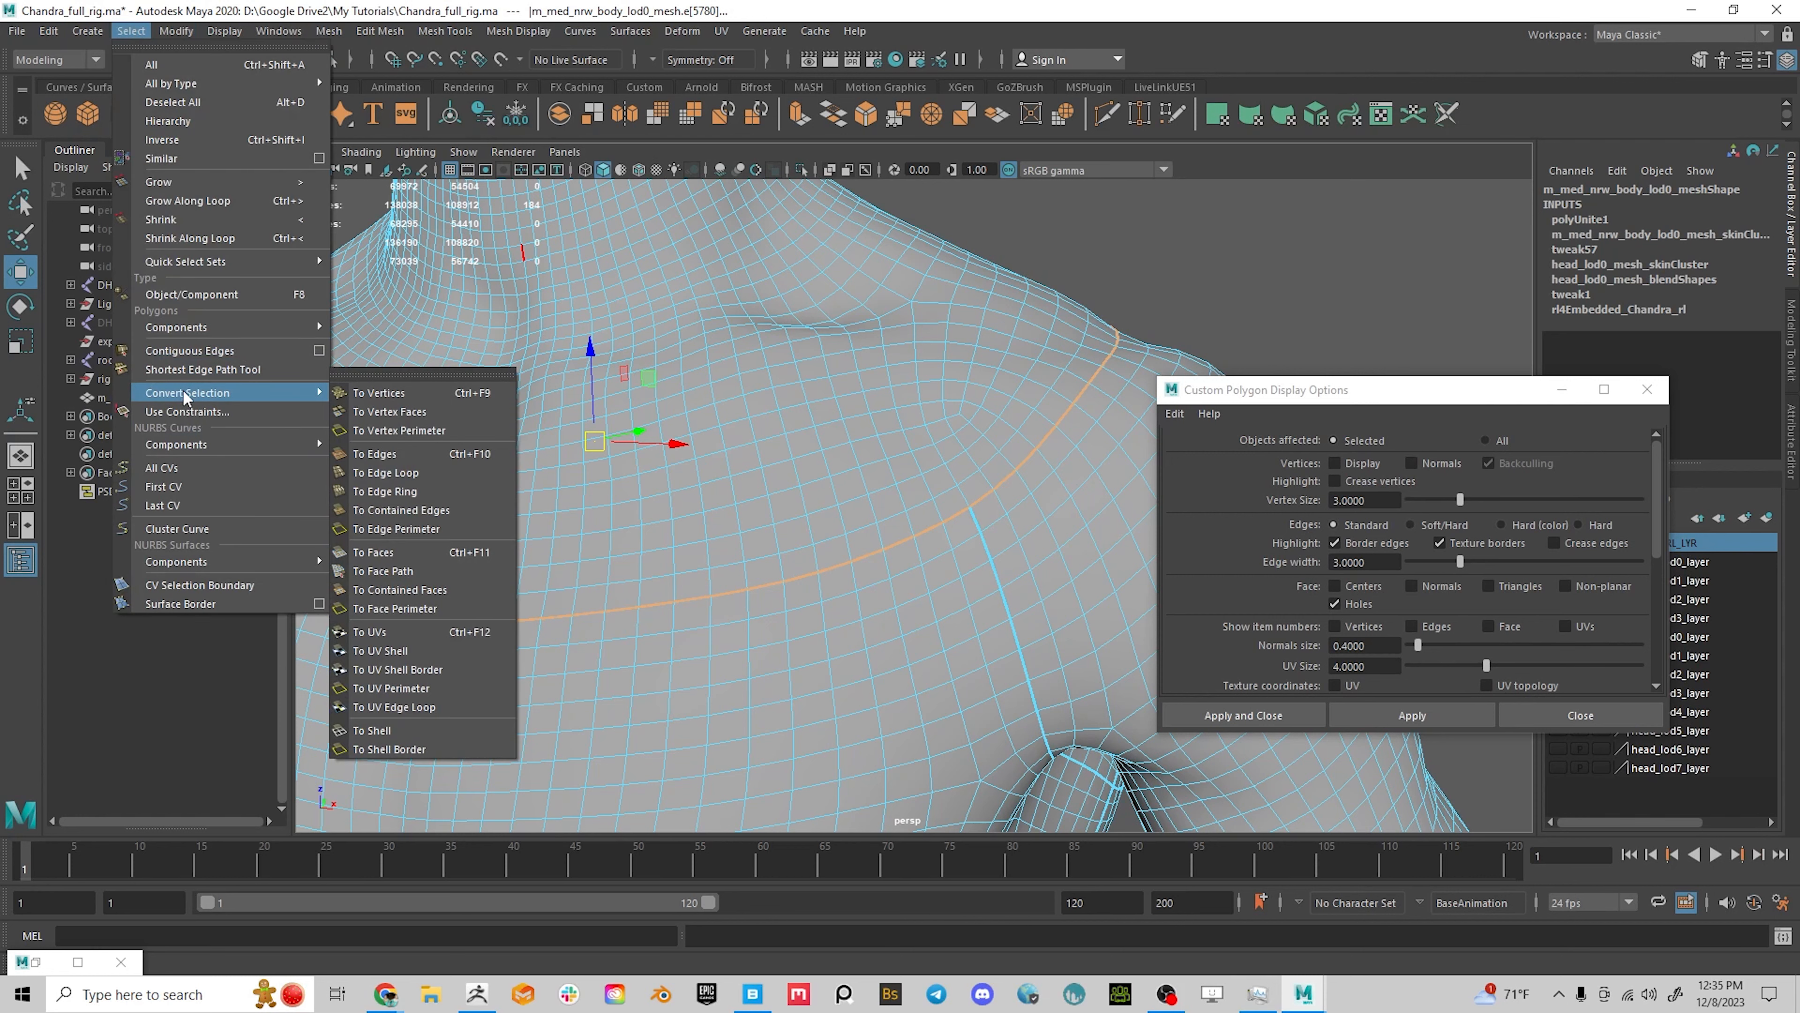
left_click(382, 394)
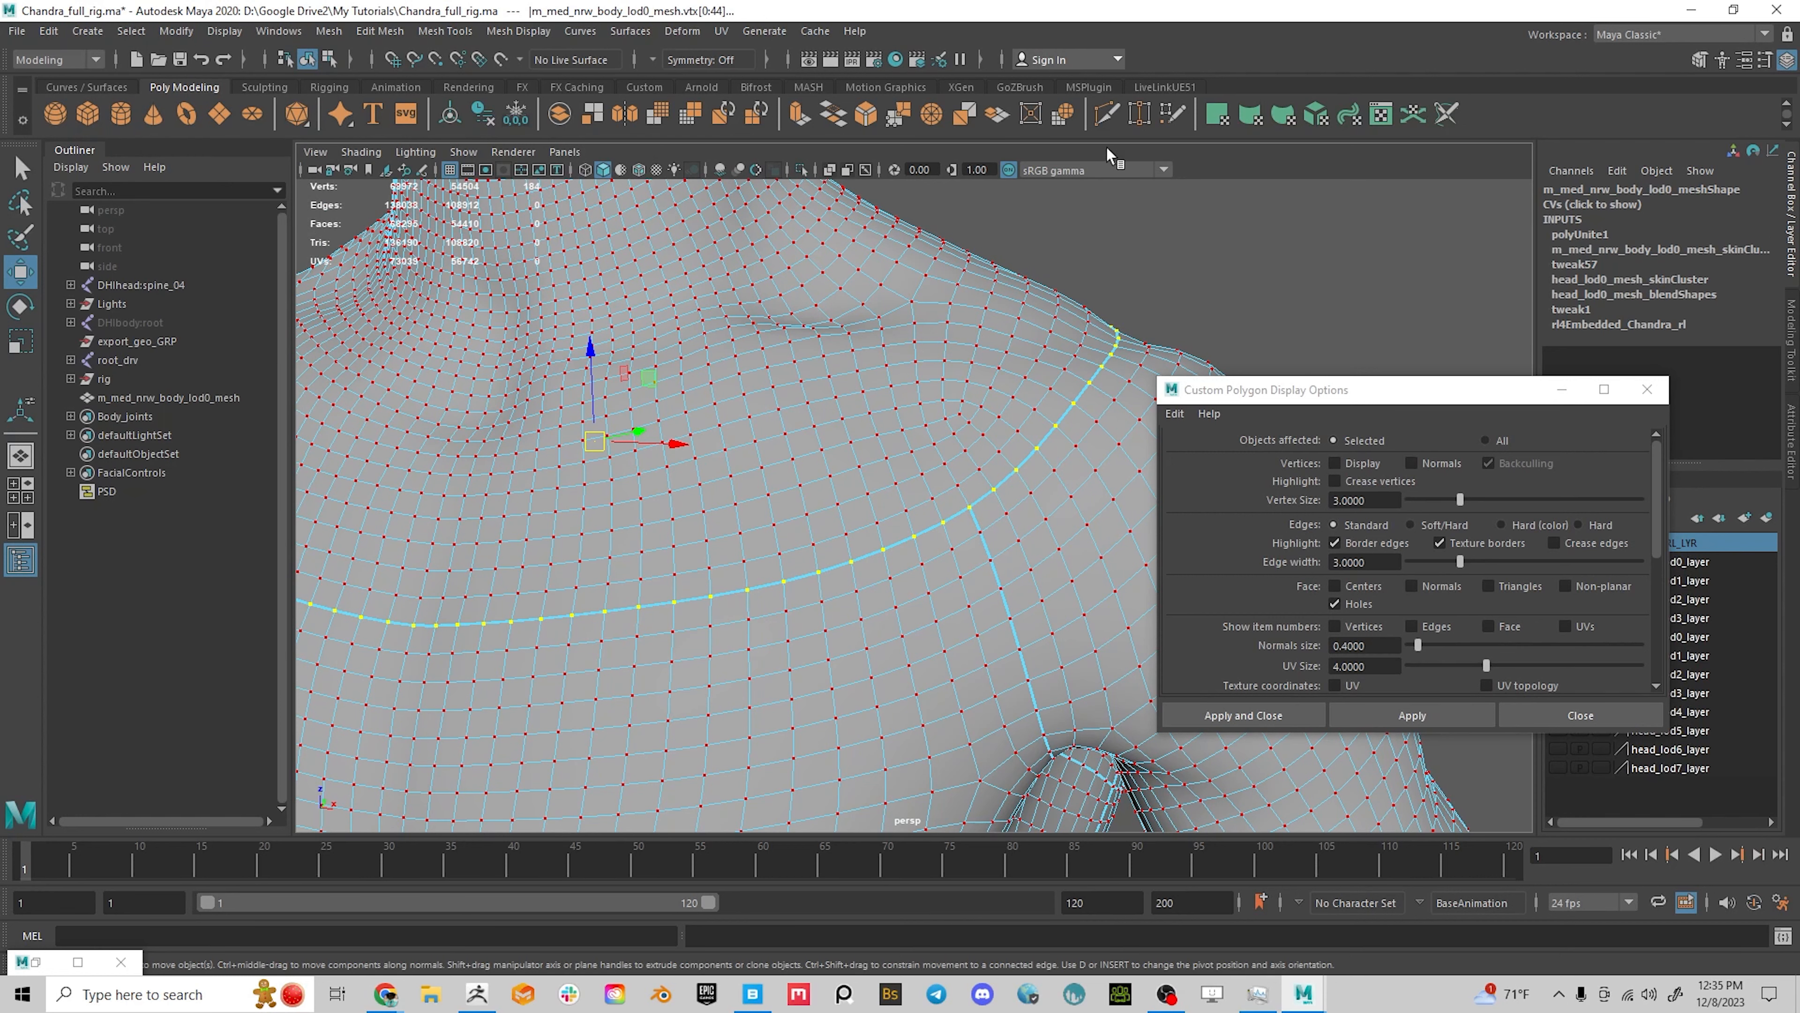
left_click(898, 119)
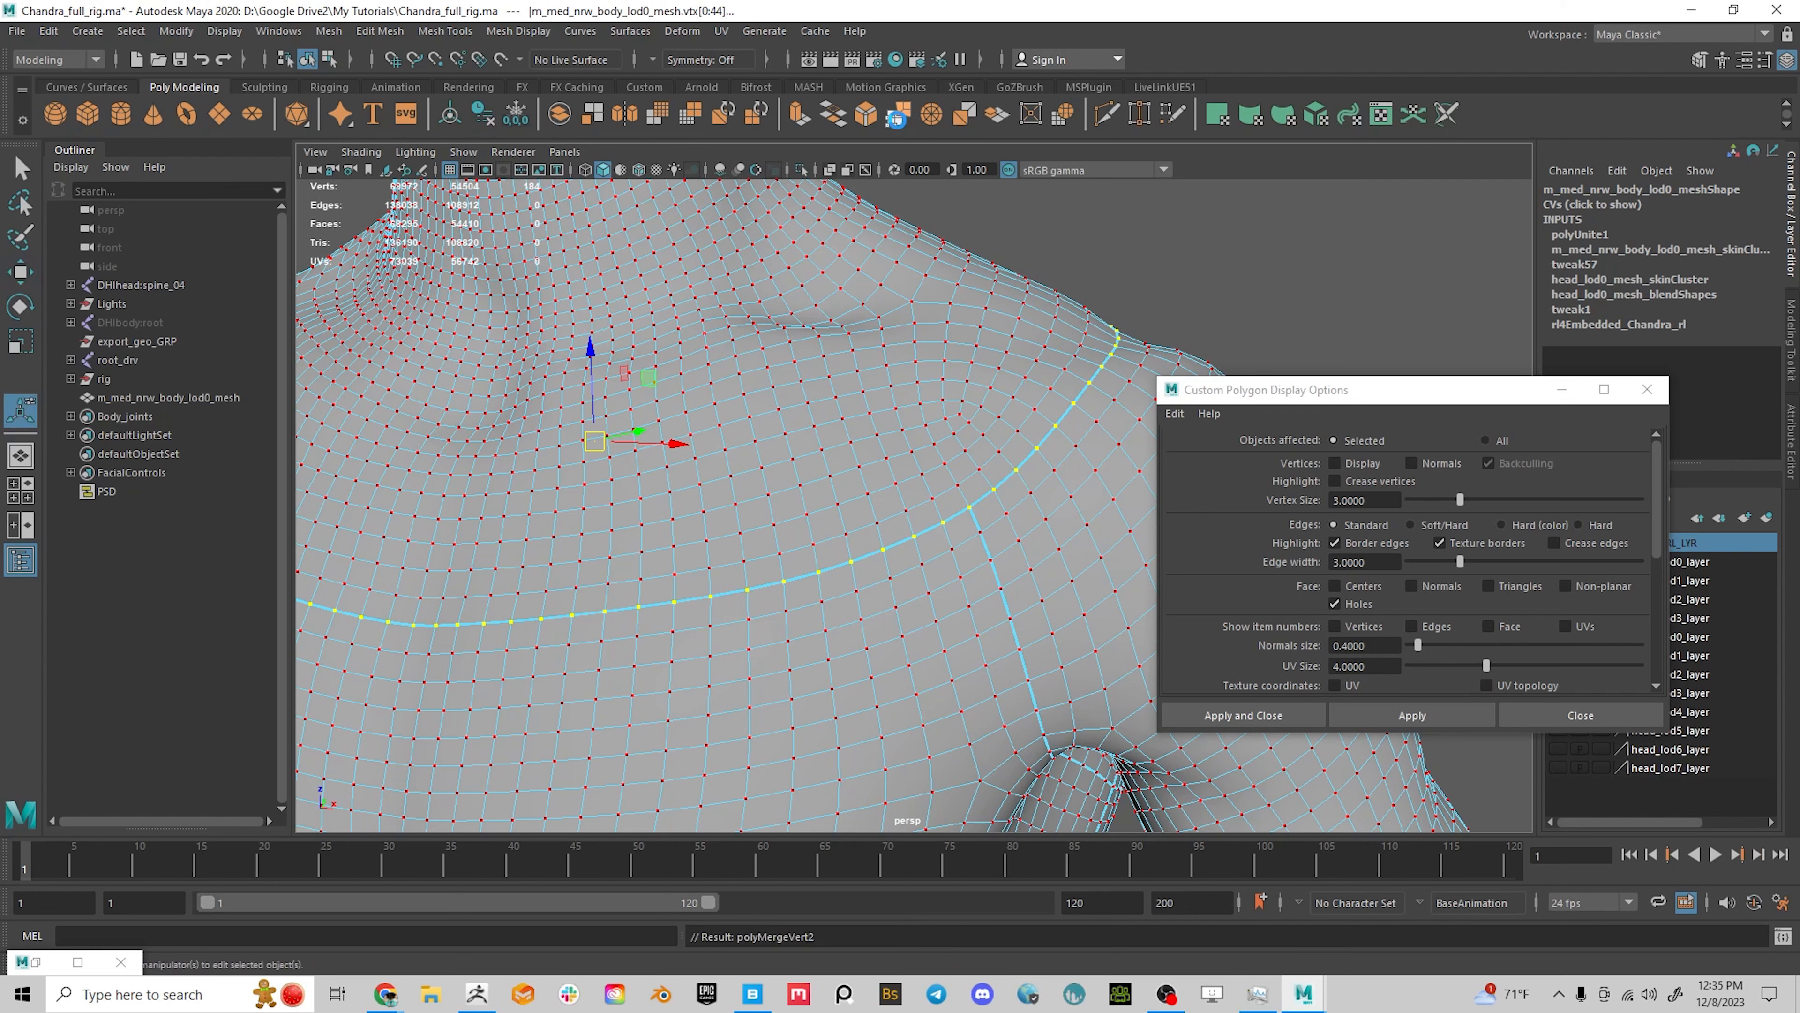
right_click(917, 424)
right_click_drag(917, 424, 1008, 396)
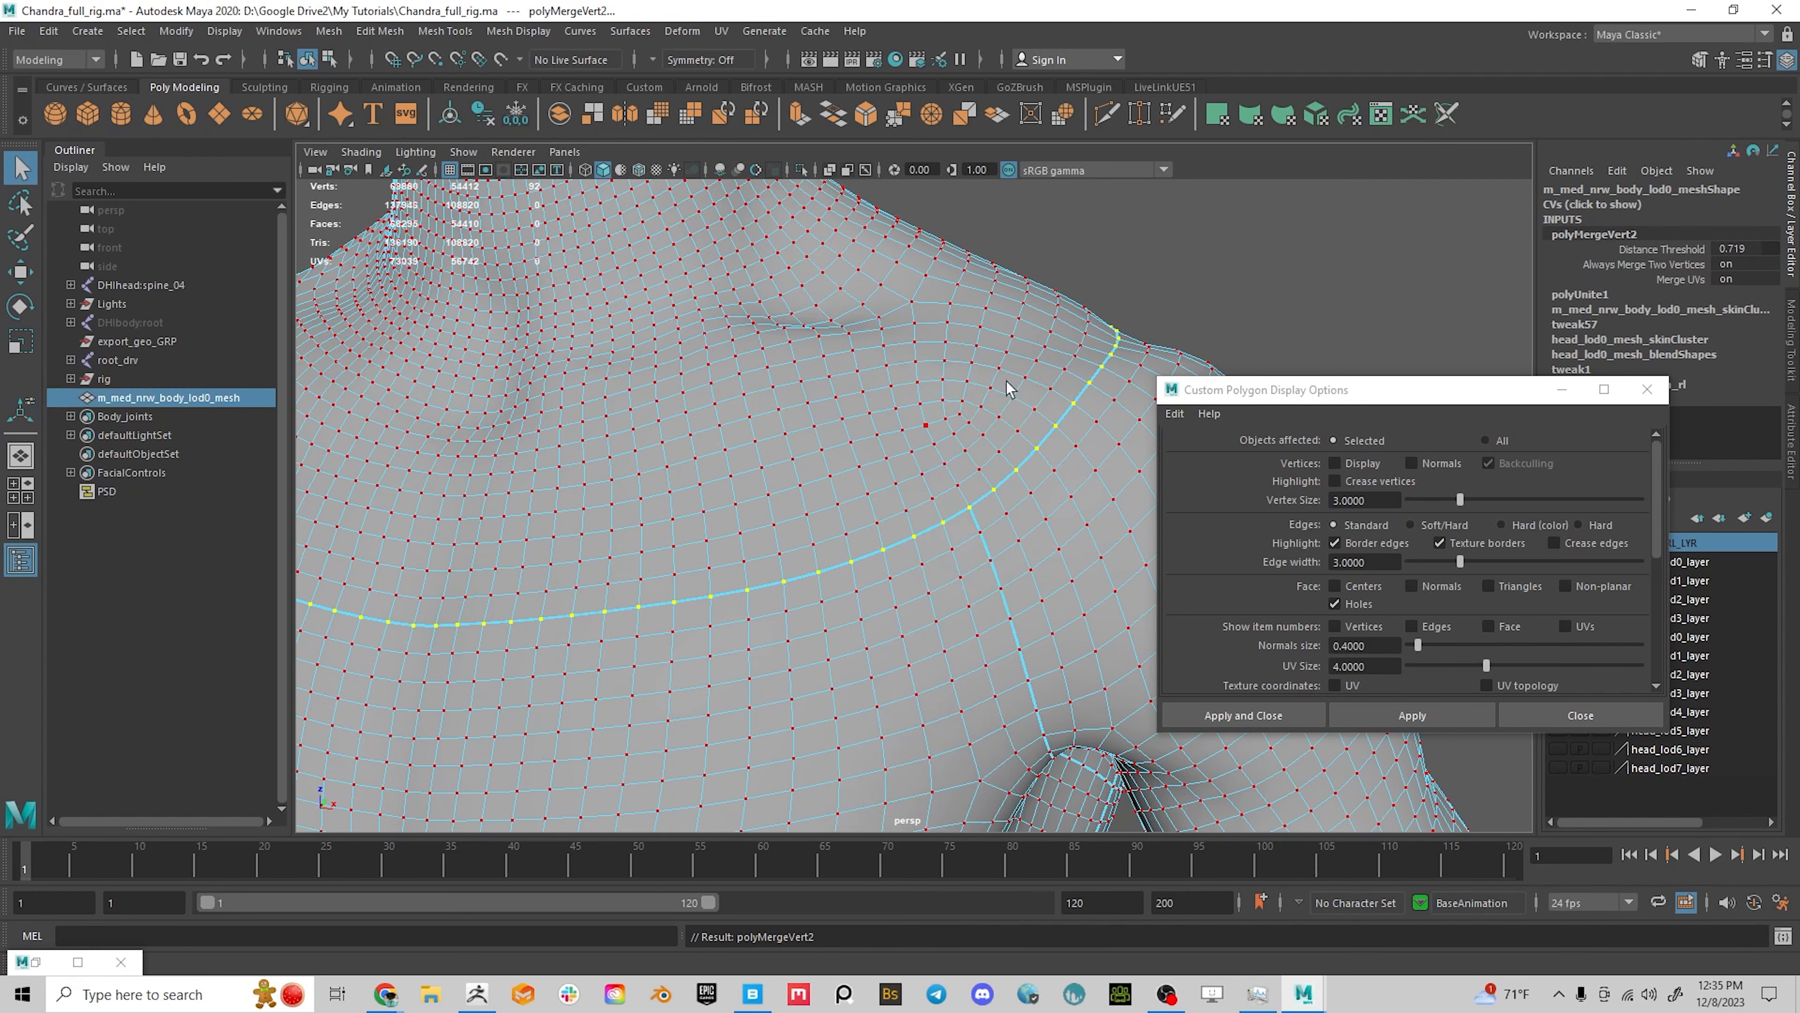
Turn off texture border highlighting for the combined mesh so only its border edges are highlighted
left_click(1437, 545)
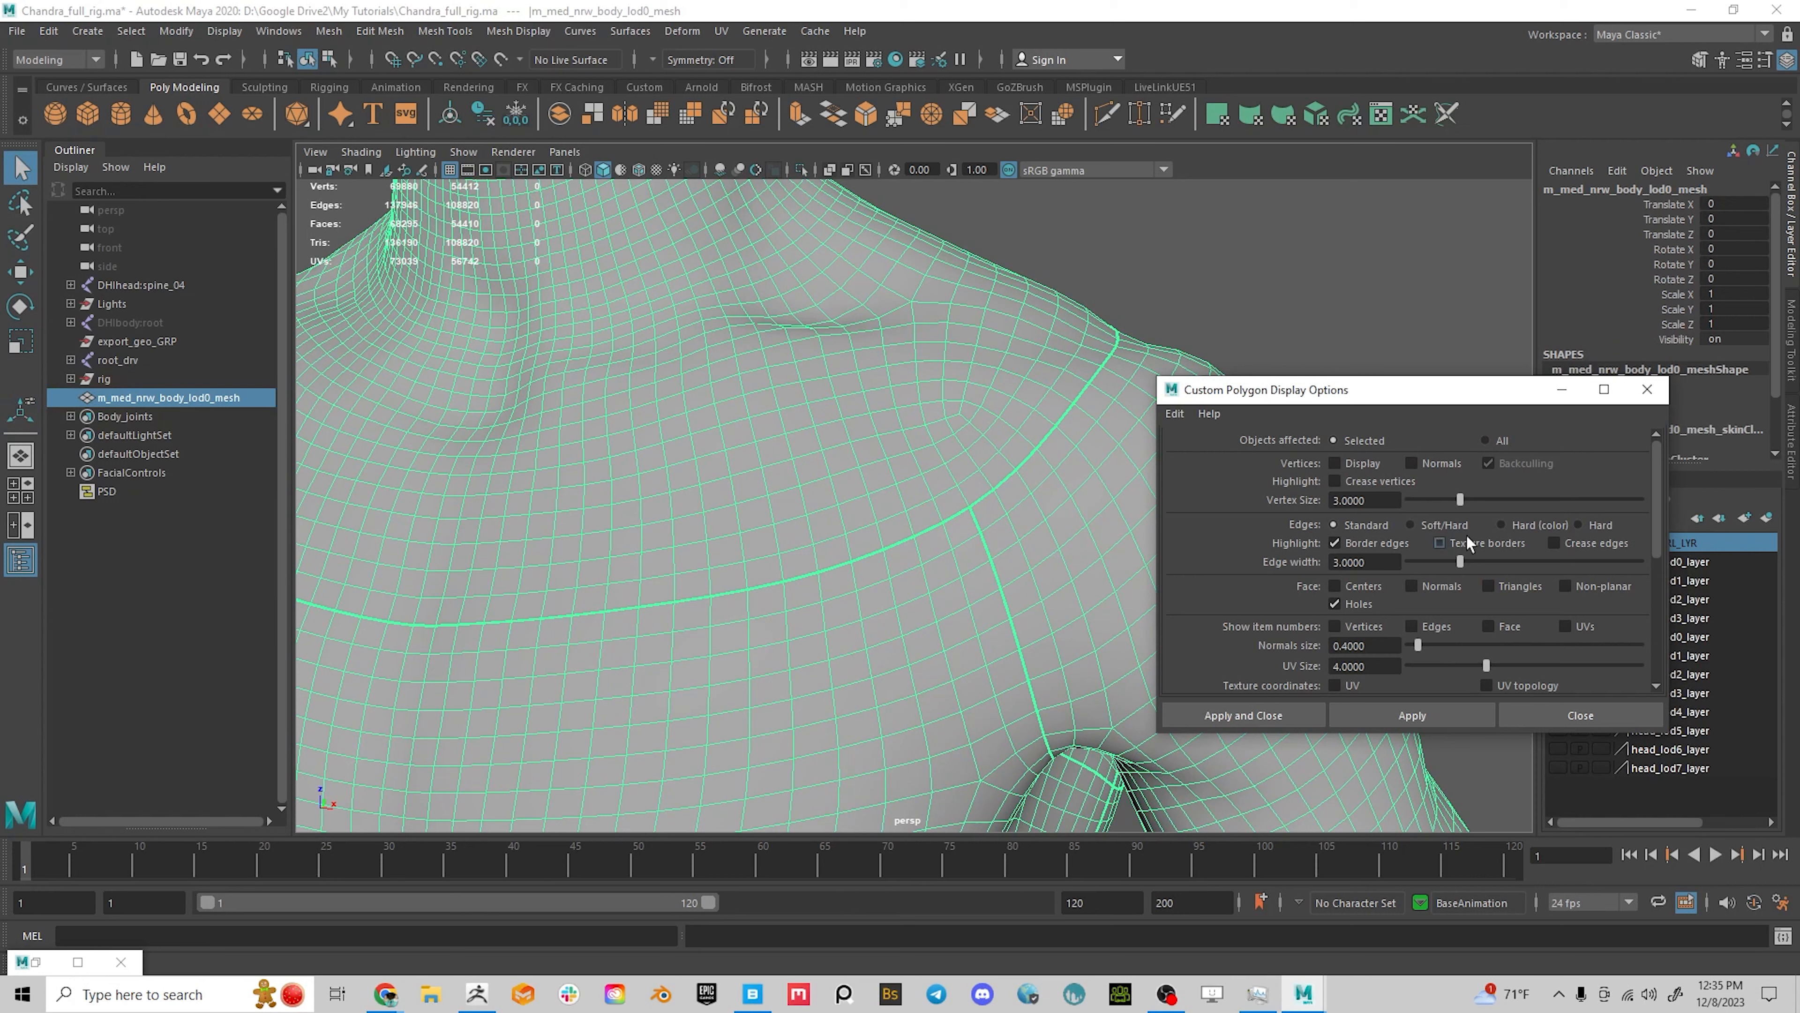
left_click(1411, 715)
left_click_drag(792, 582, 716, 505, "alt")
Hide the eyelashes mesh and the eye shell mesh covering the eyeballs
scroll(716, 505, "up", 8)
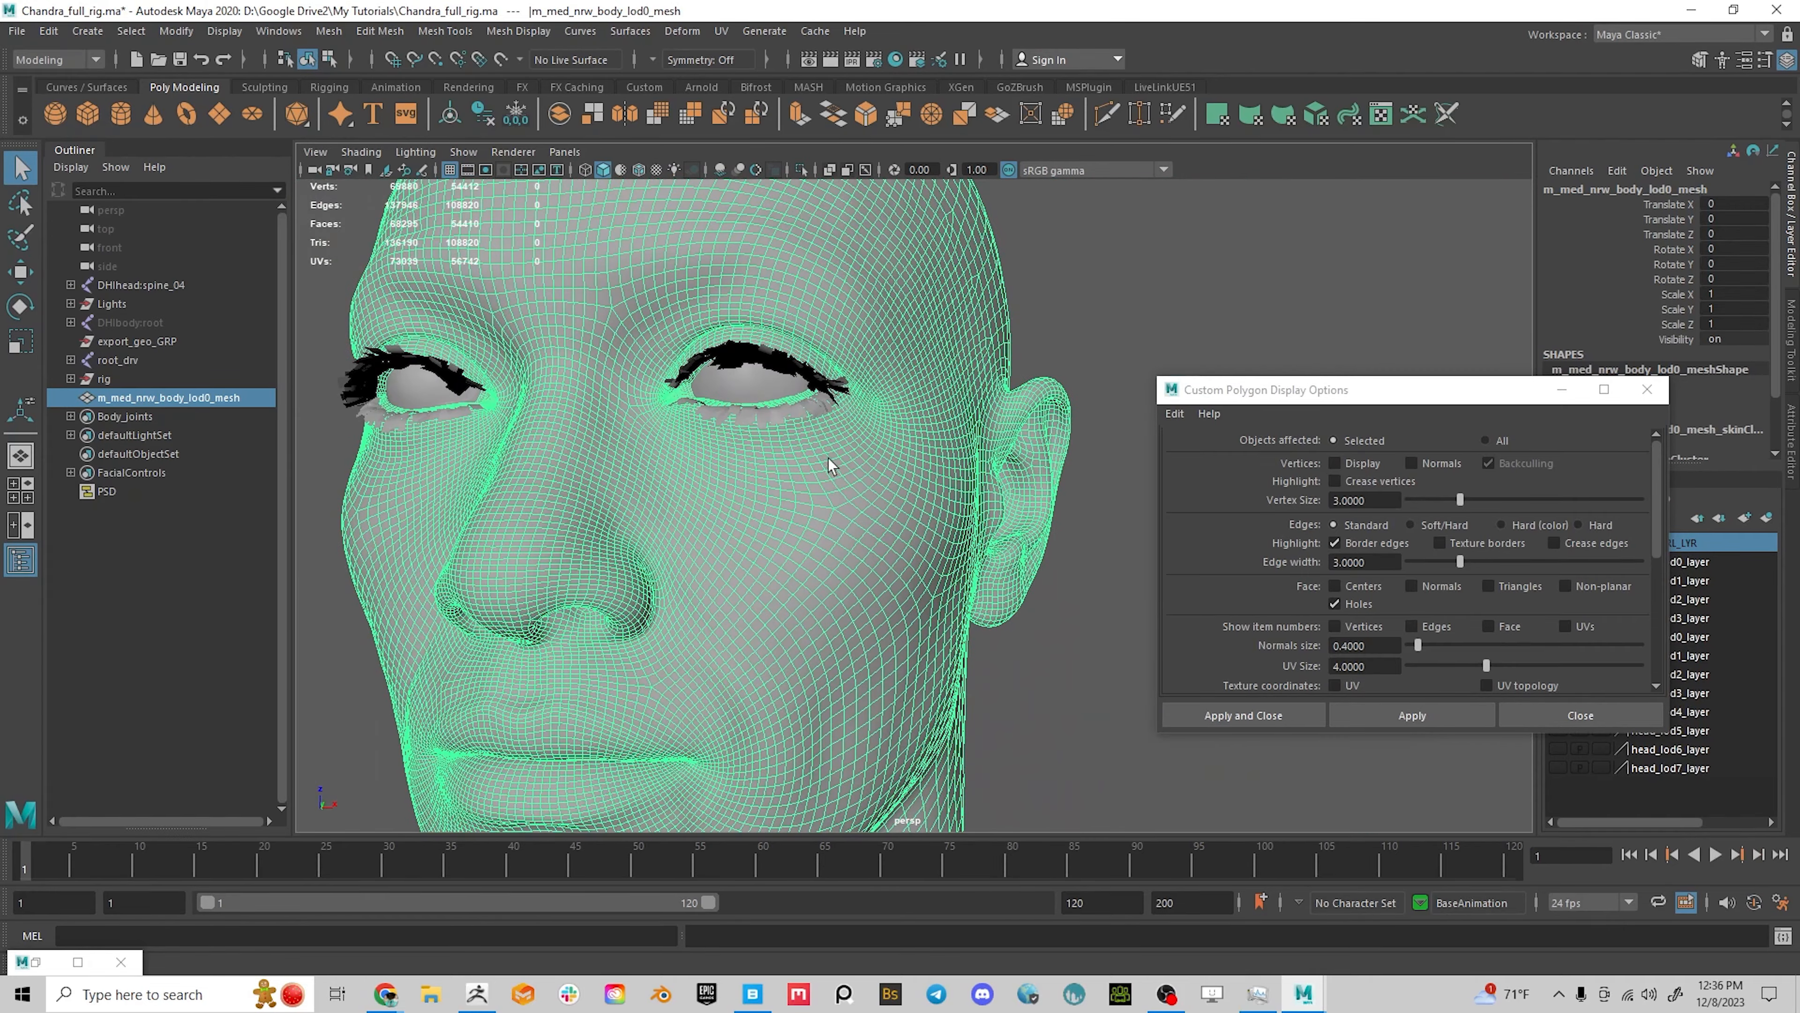
left_click(796, 418)
key("ctrl+h")
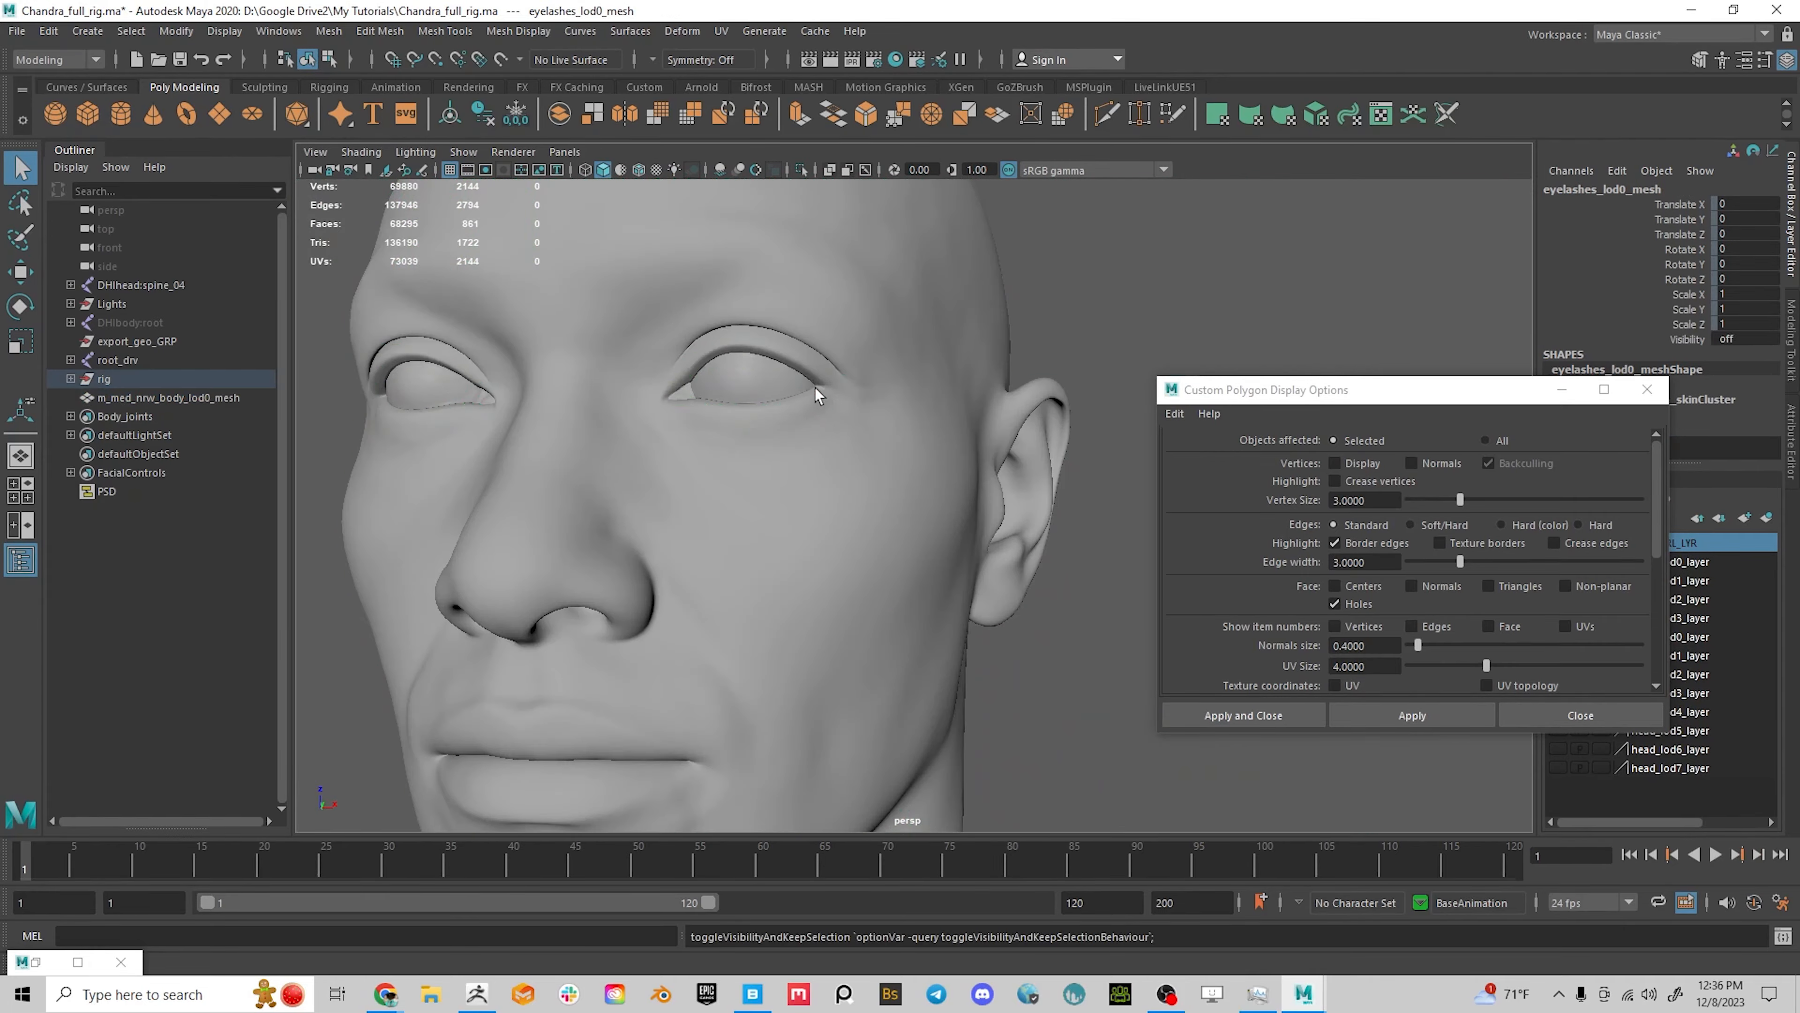
left_click(773, 399)
left_click(712, 385)
left_click(691, 388)
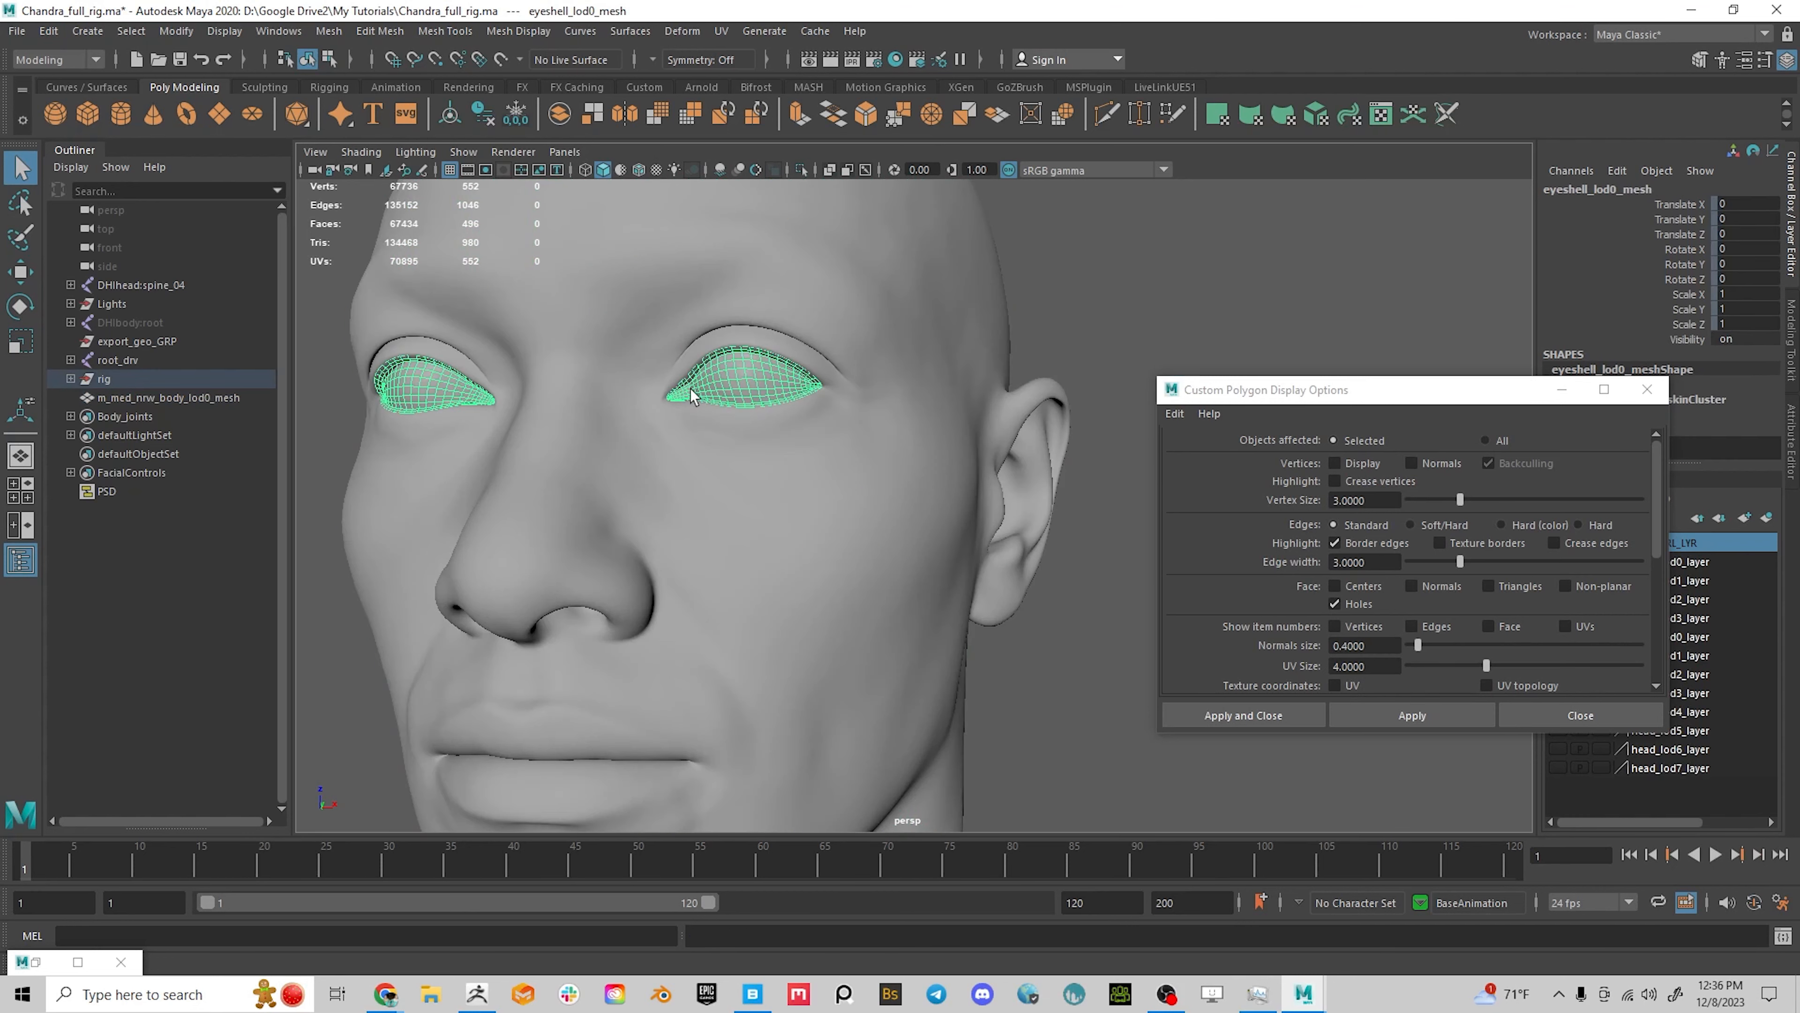
left_click(686, 401)
left_click(687, 403)
left_click(690, 404)
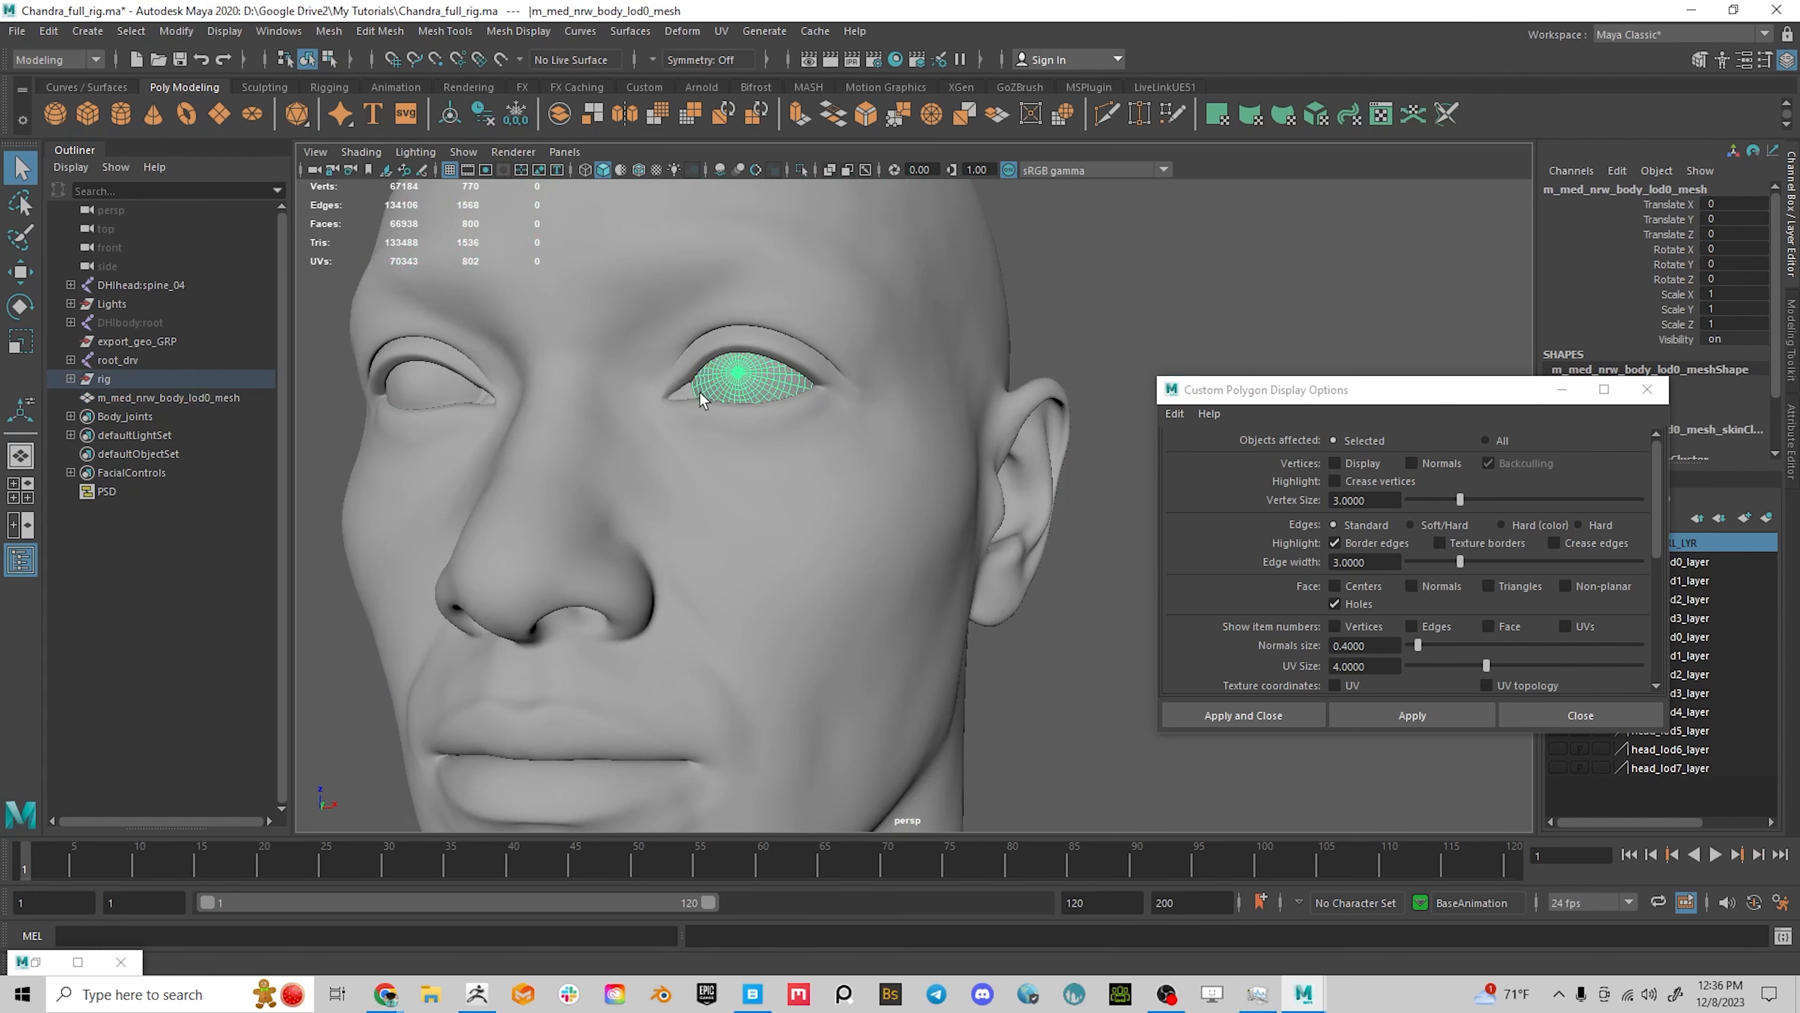
Select the combined body together with the remaining visible head meshes and delete their construction history
left_click(687, 402)
scroll(695, 399, "down", 5)
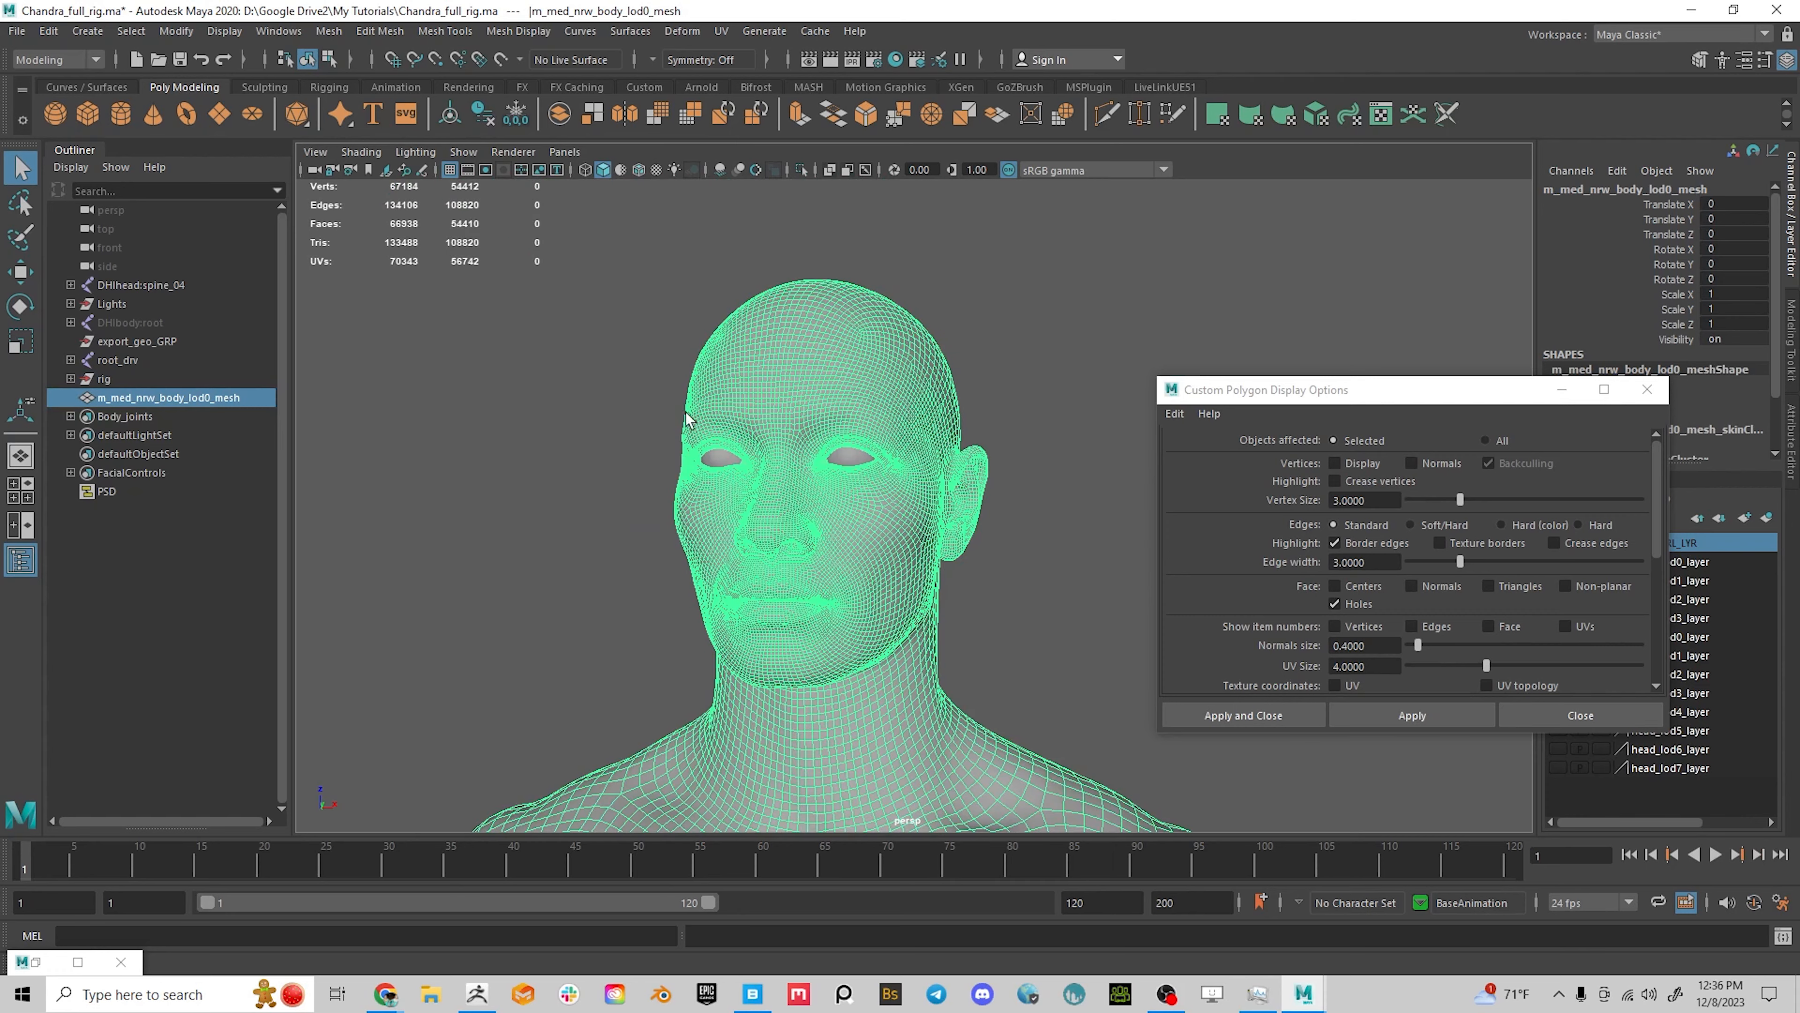
left_click_drag(650, 396, 959, 619)
scroll(873, 580, "down", 2)
mouse_move(898, 517)
right_mouse_down("alt")
mouse_move(1071, 657)
mouse_move(895, 525)
right_mouse_up("alt")
left_click_drag(616, 325, 1076, 735)
right_click_drag(1083, 663, 893, 519, "alt")
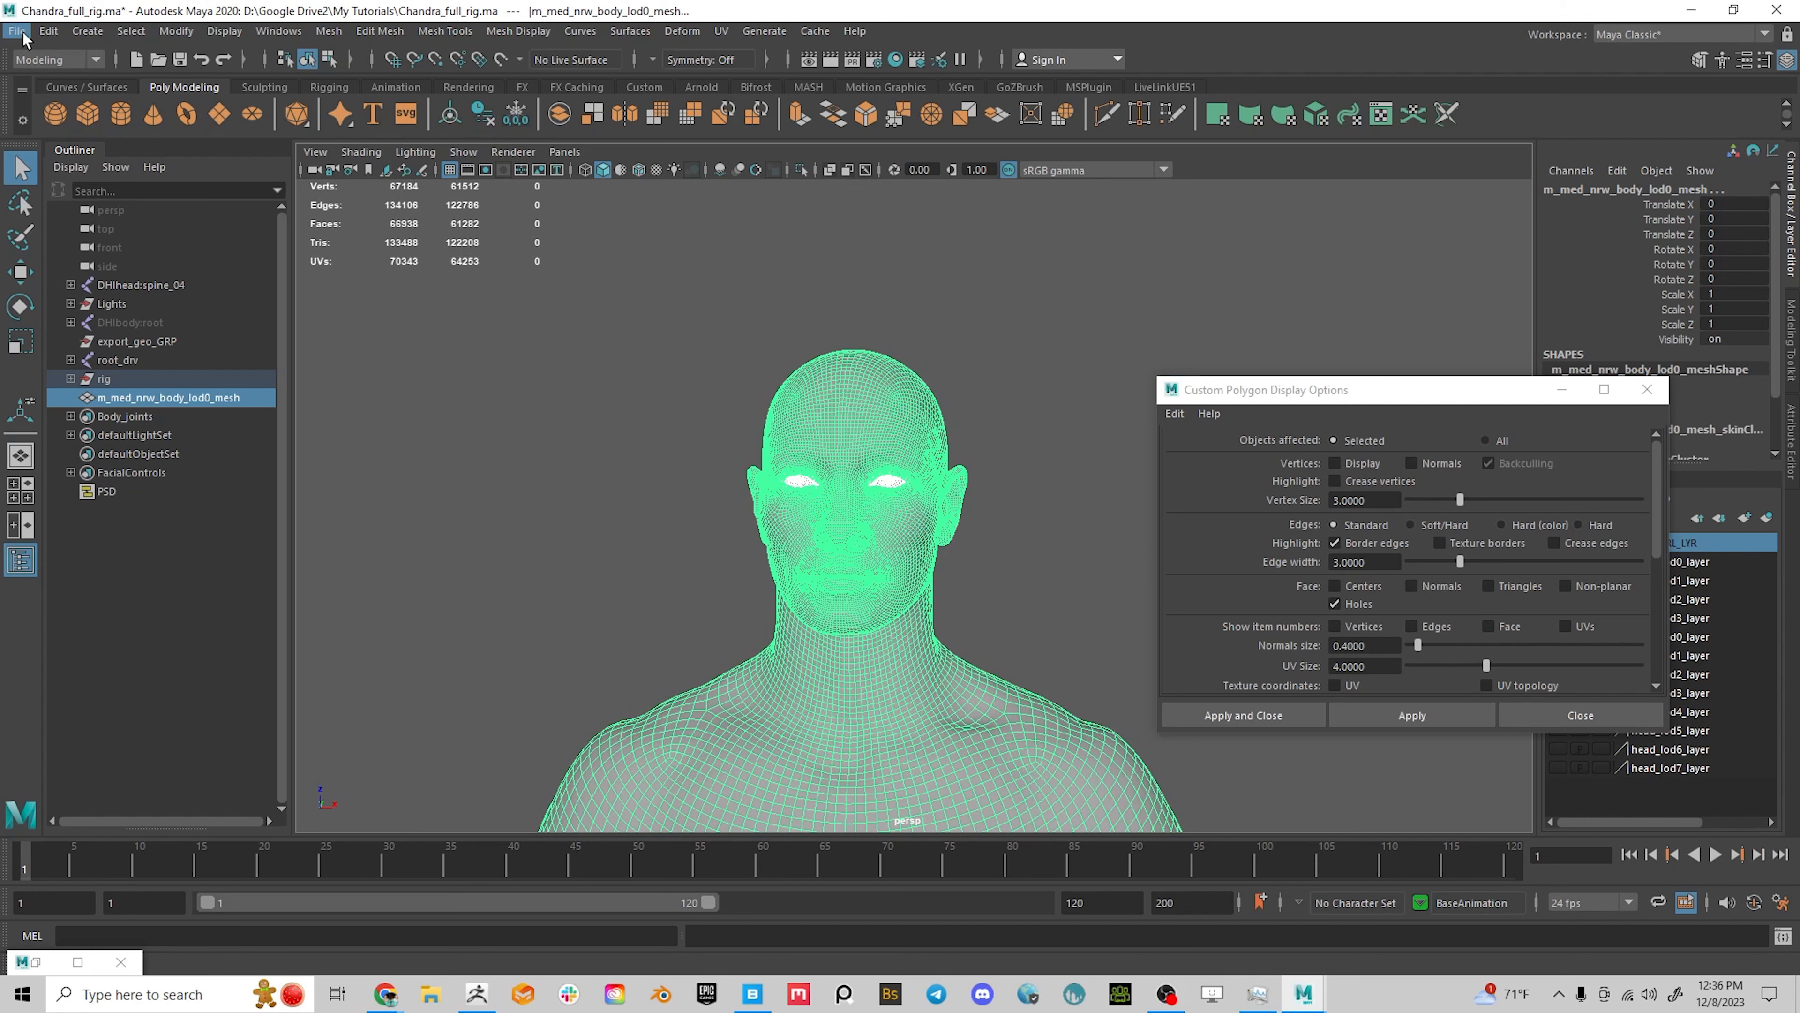
left_click(48, 33)
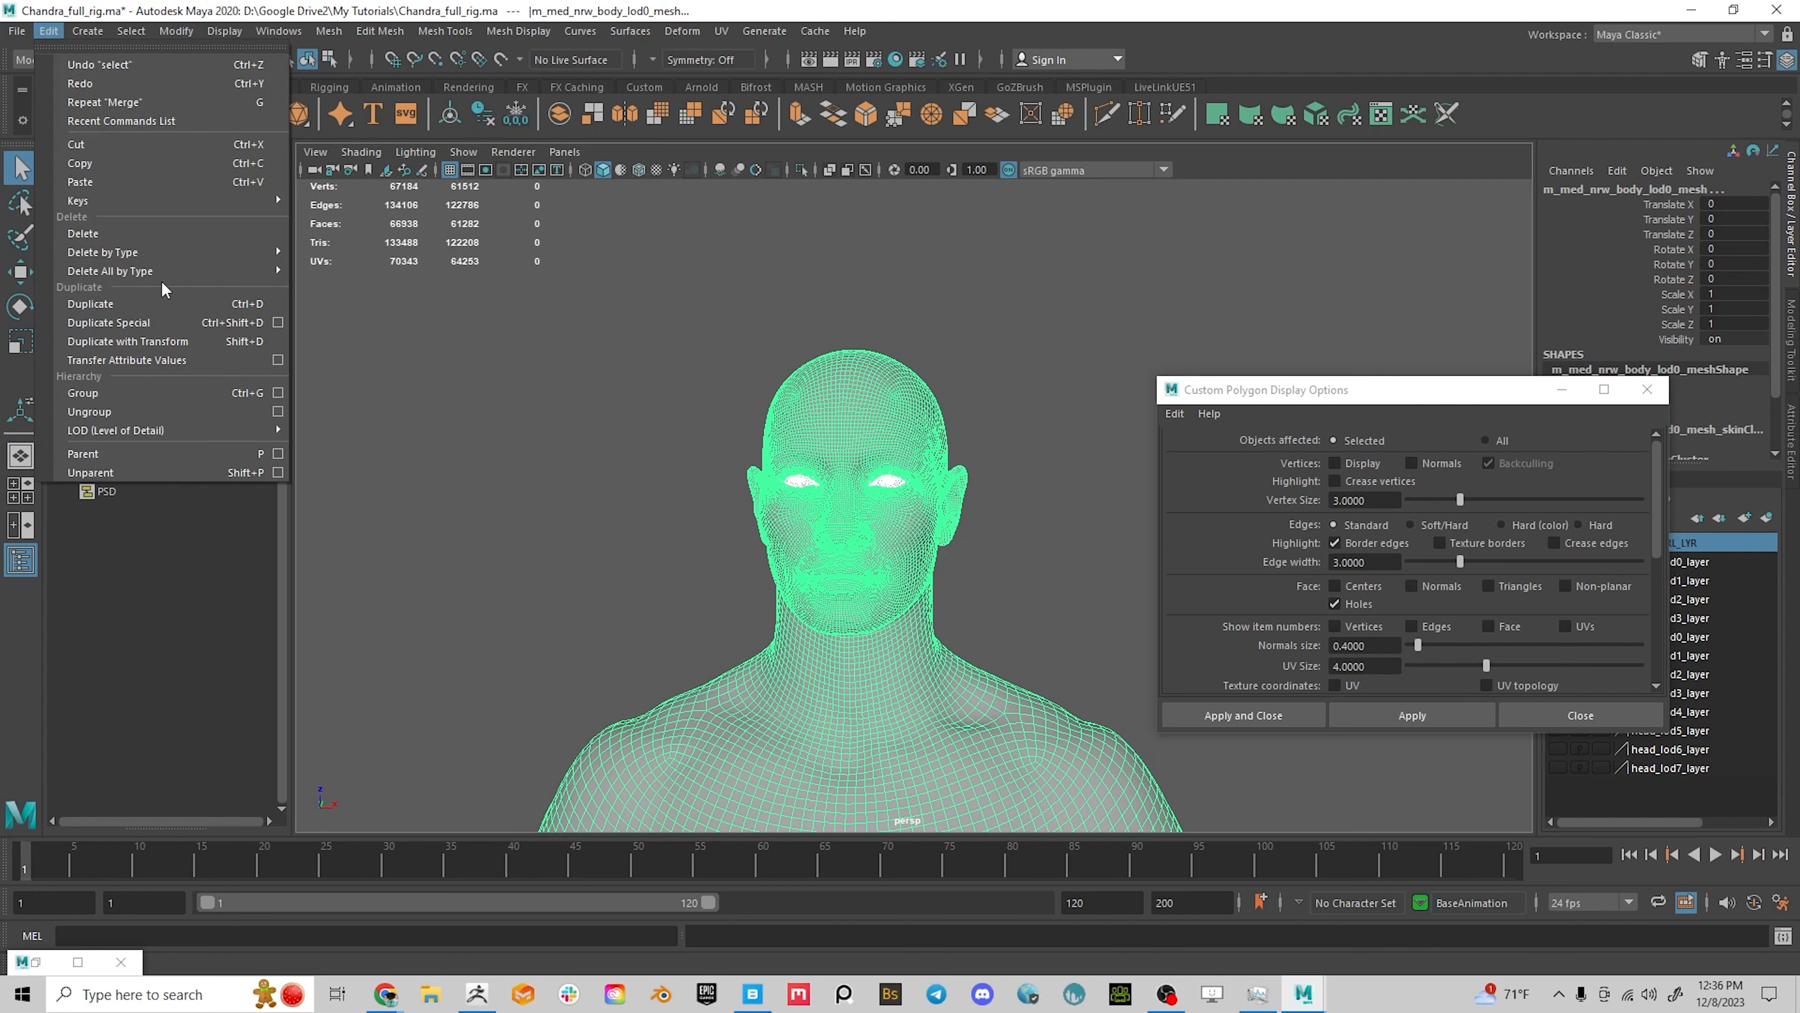
mouse_move(125, 256)
left_click(322, 254)
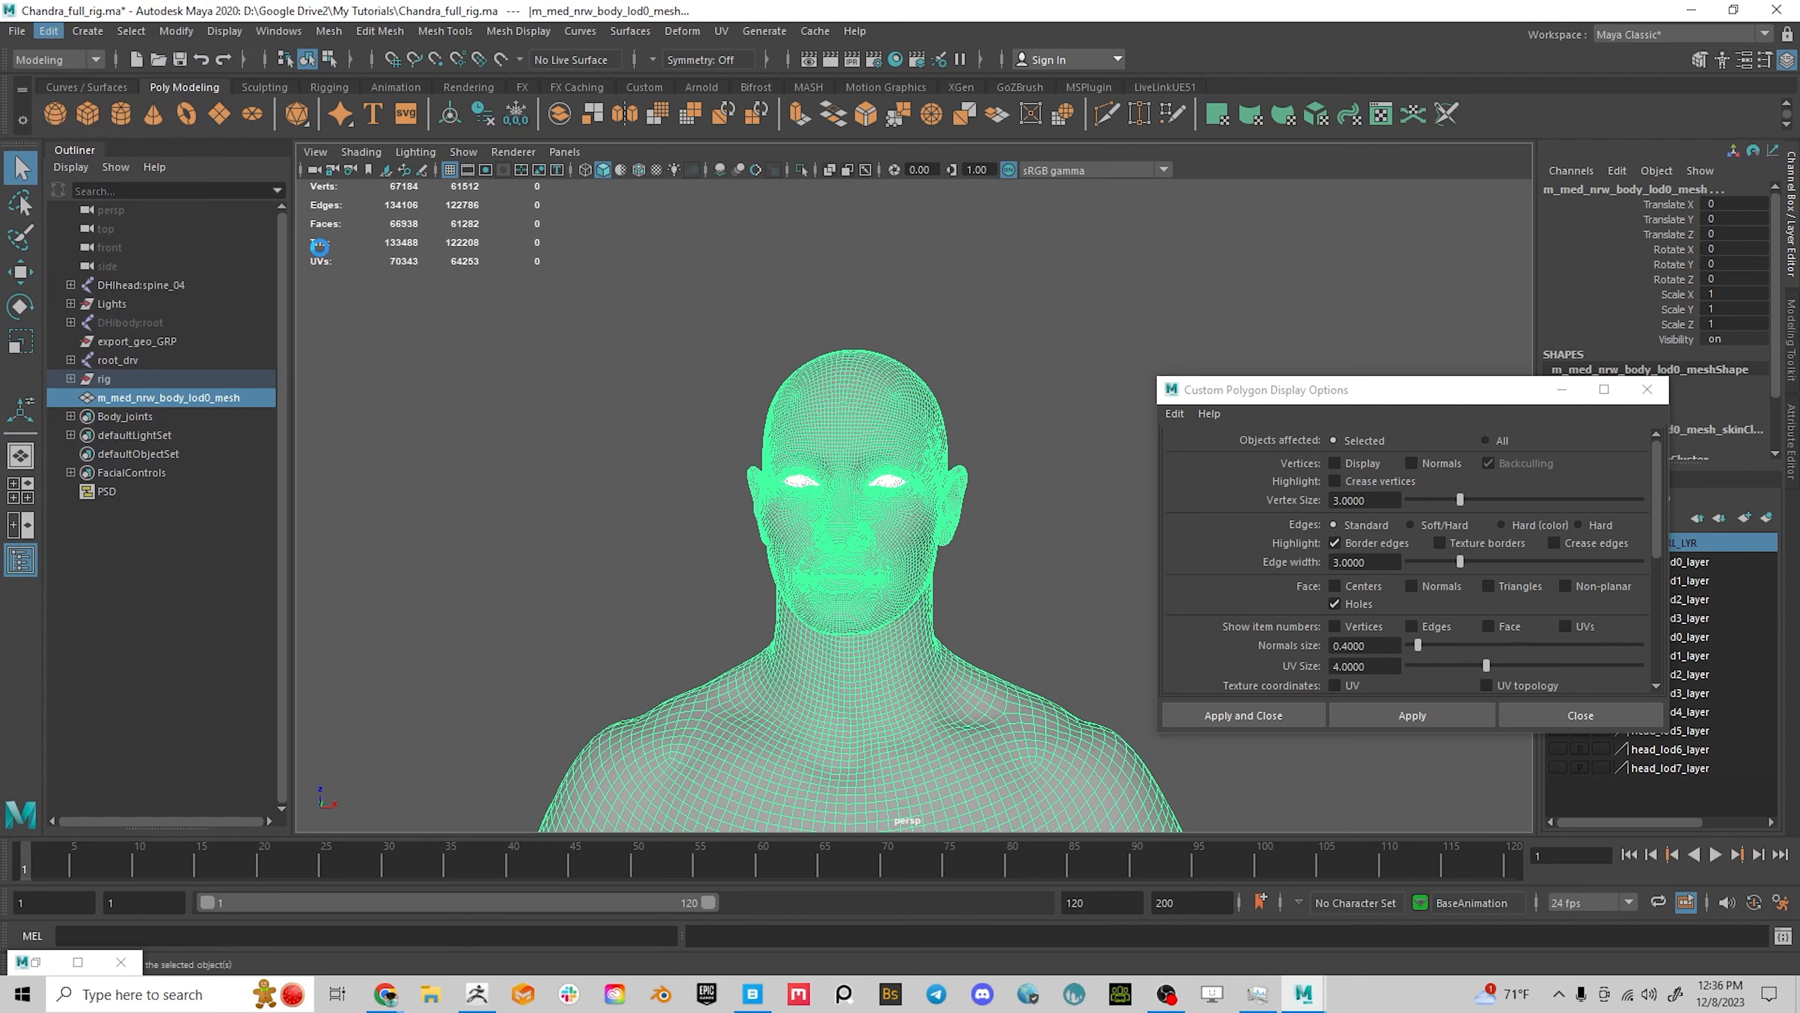
left_click_drag(1001, 516, 822, 393, "alt")
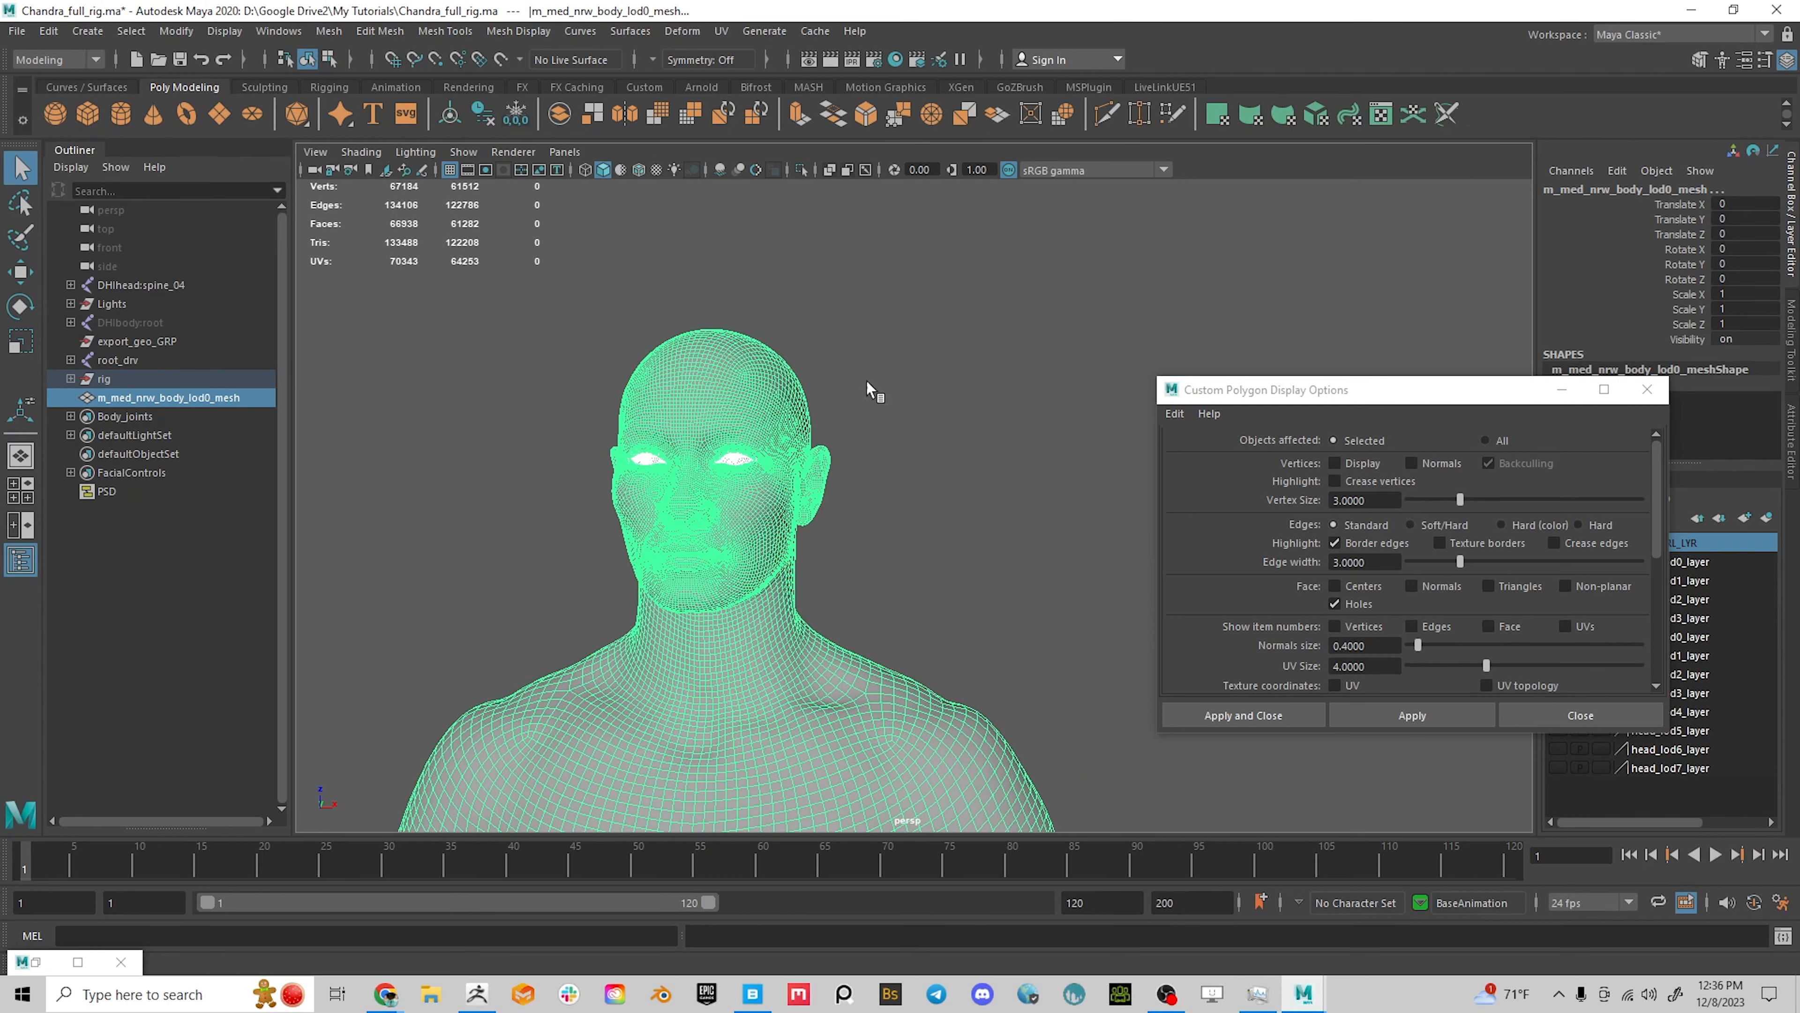
middle_click_drag(385, 651, 523, 494, "alt")
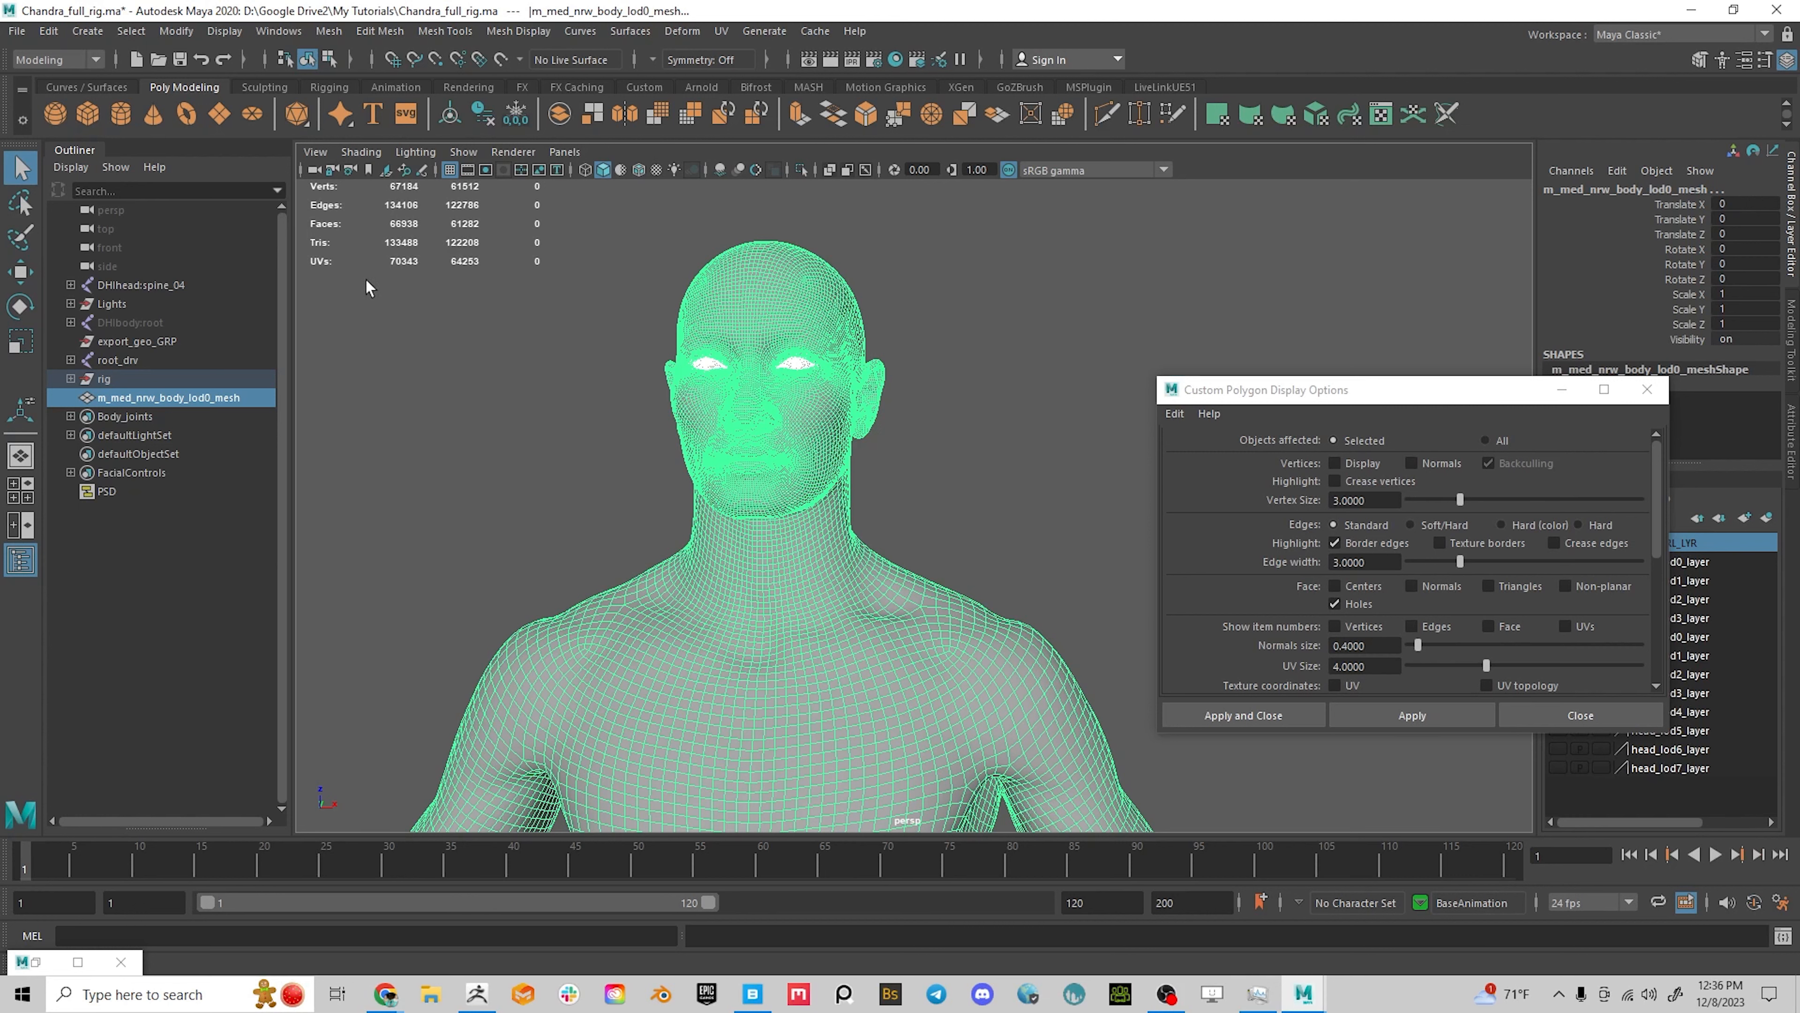
Export the selected meshes as an FBX file named Chandra_4ZB_02 in the My Tutorials folder and clear the selection
left_click(14, 31)
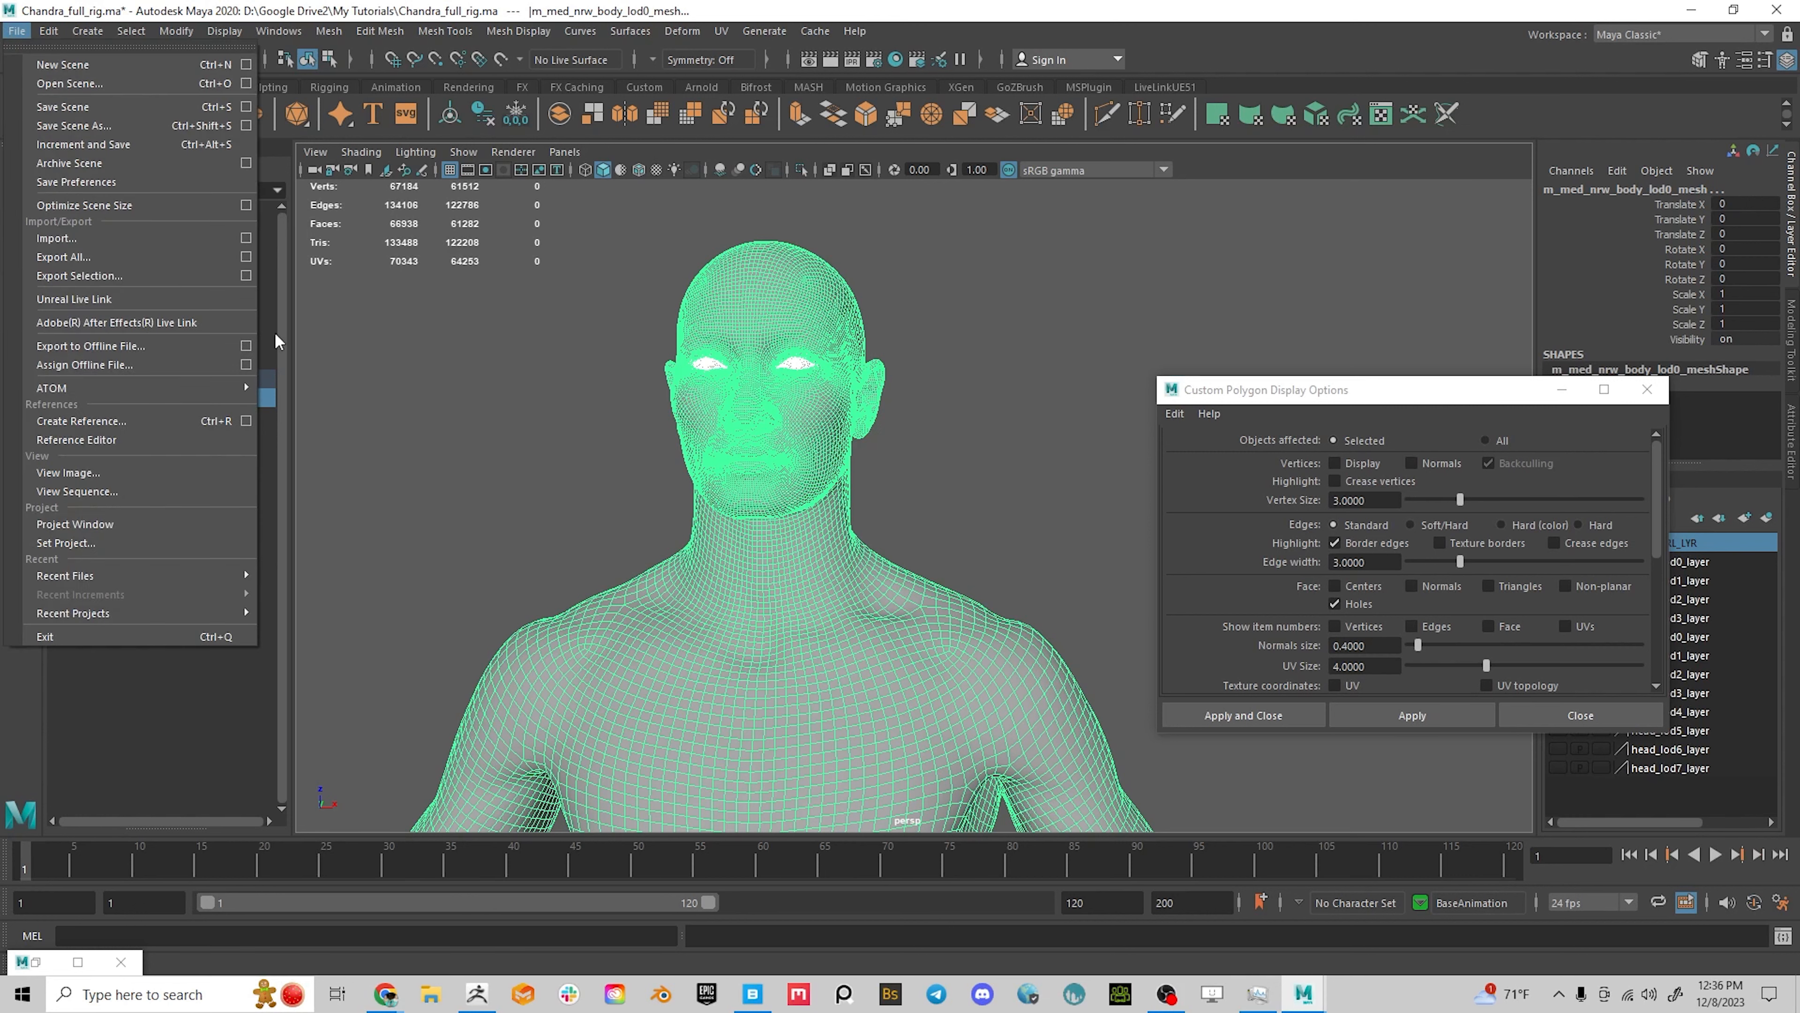
left_click(97, 275)
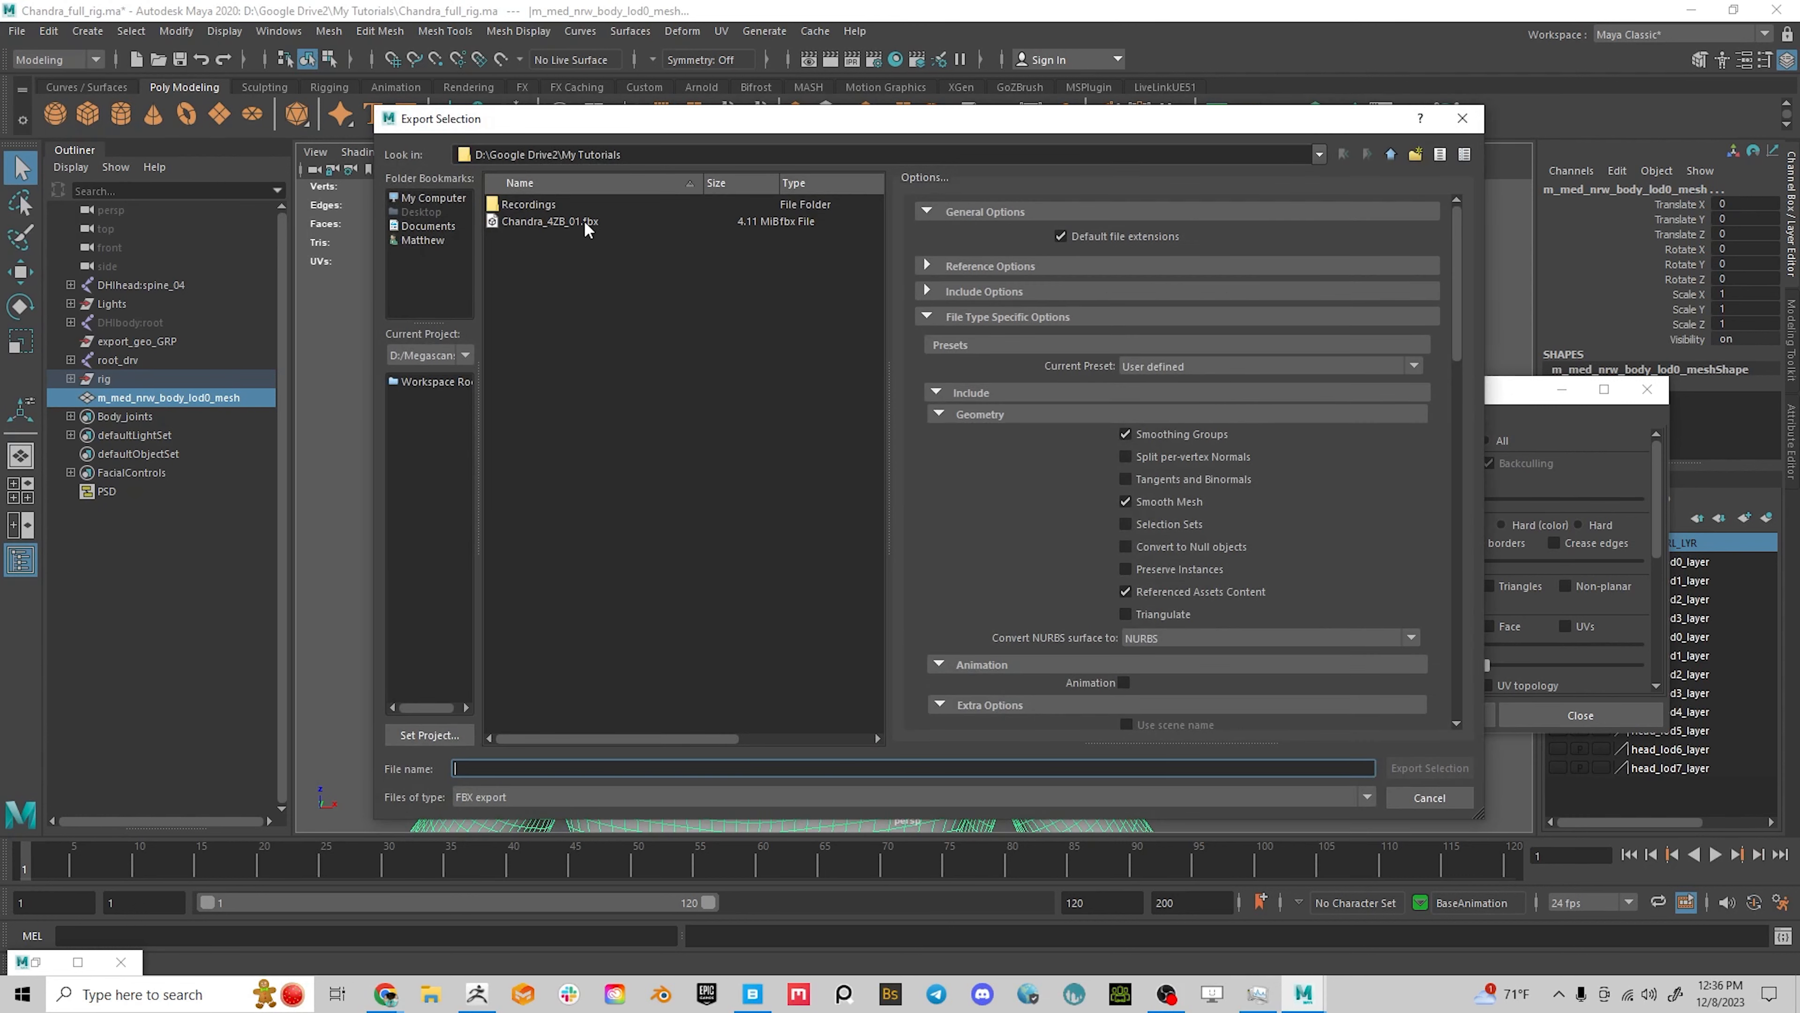
left_click(586, 223)
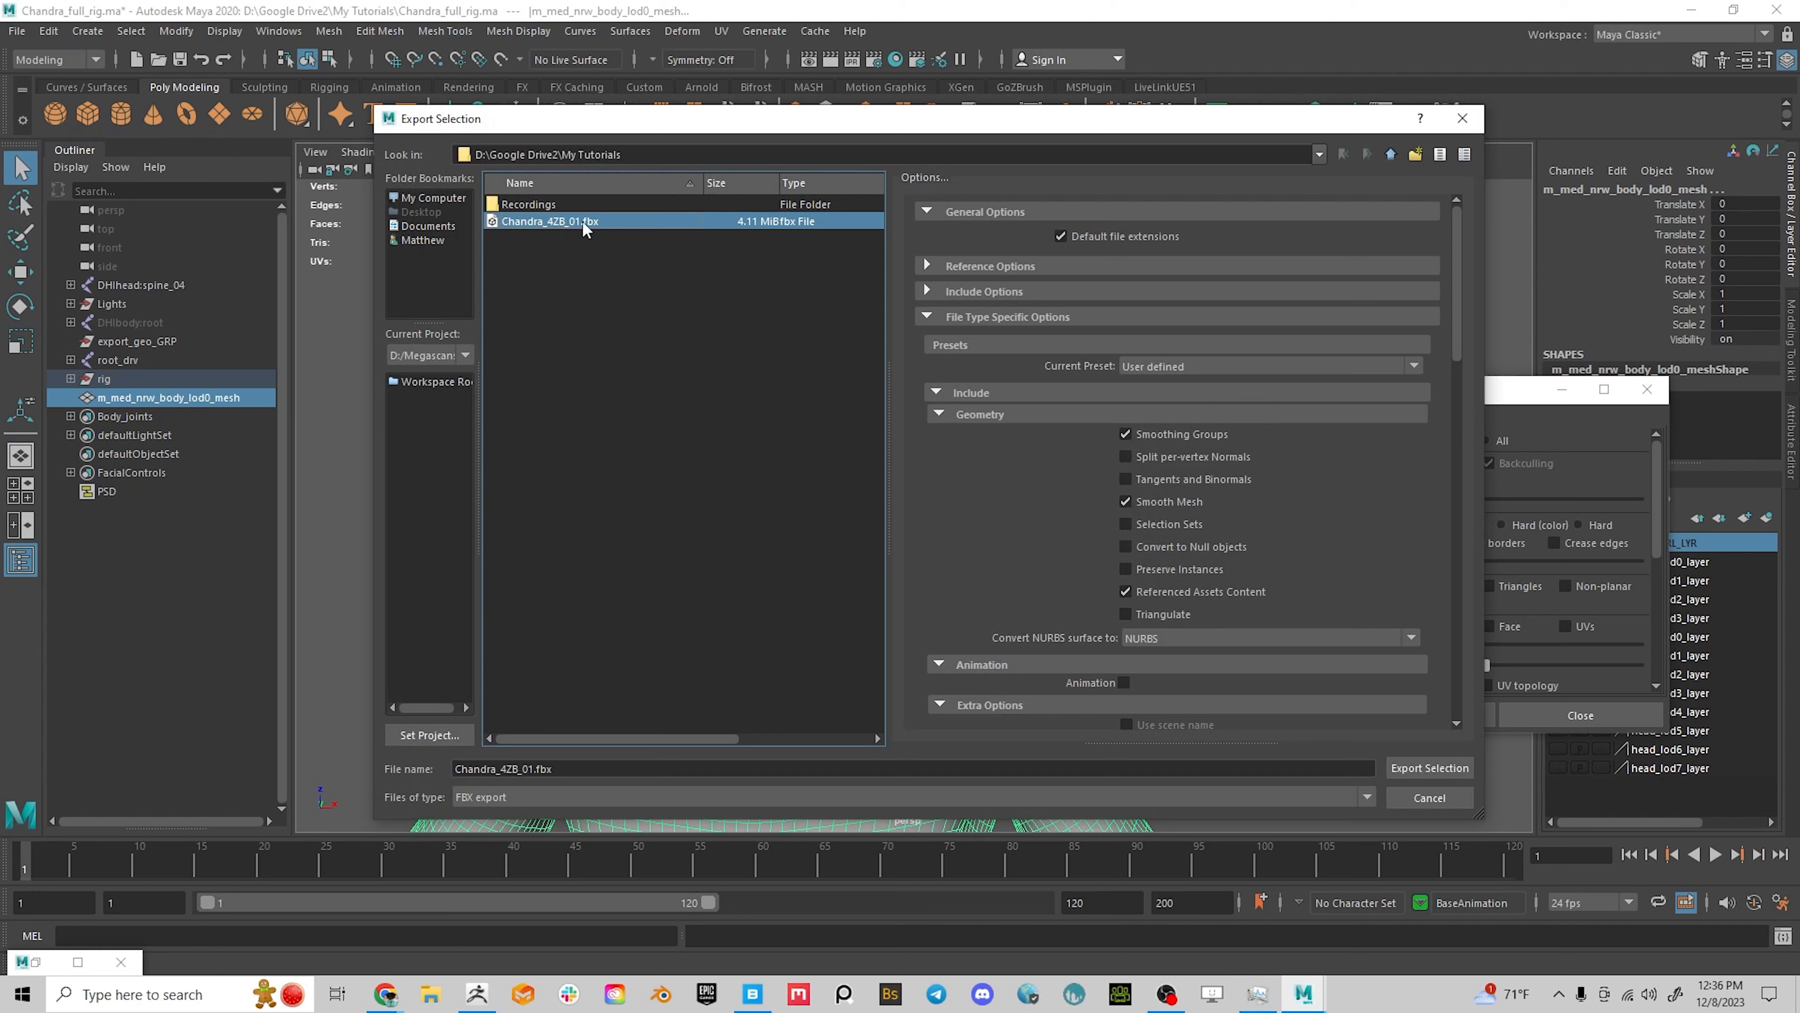
left_click(530, 768)
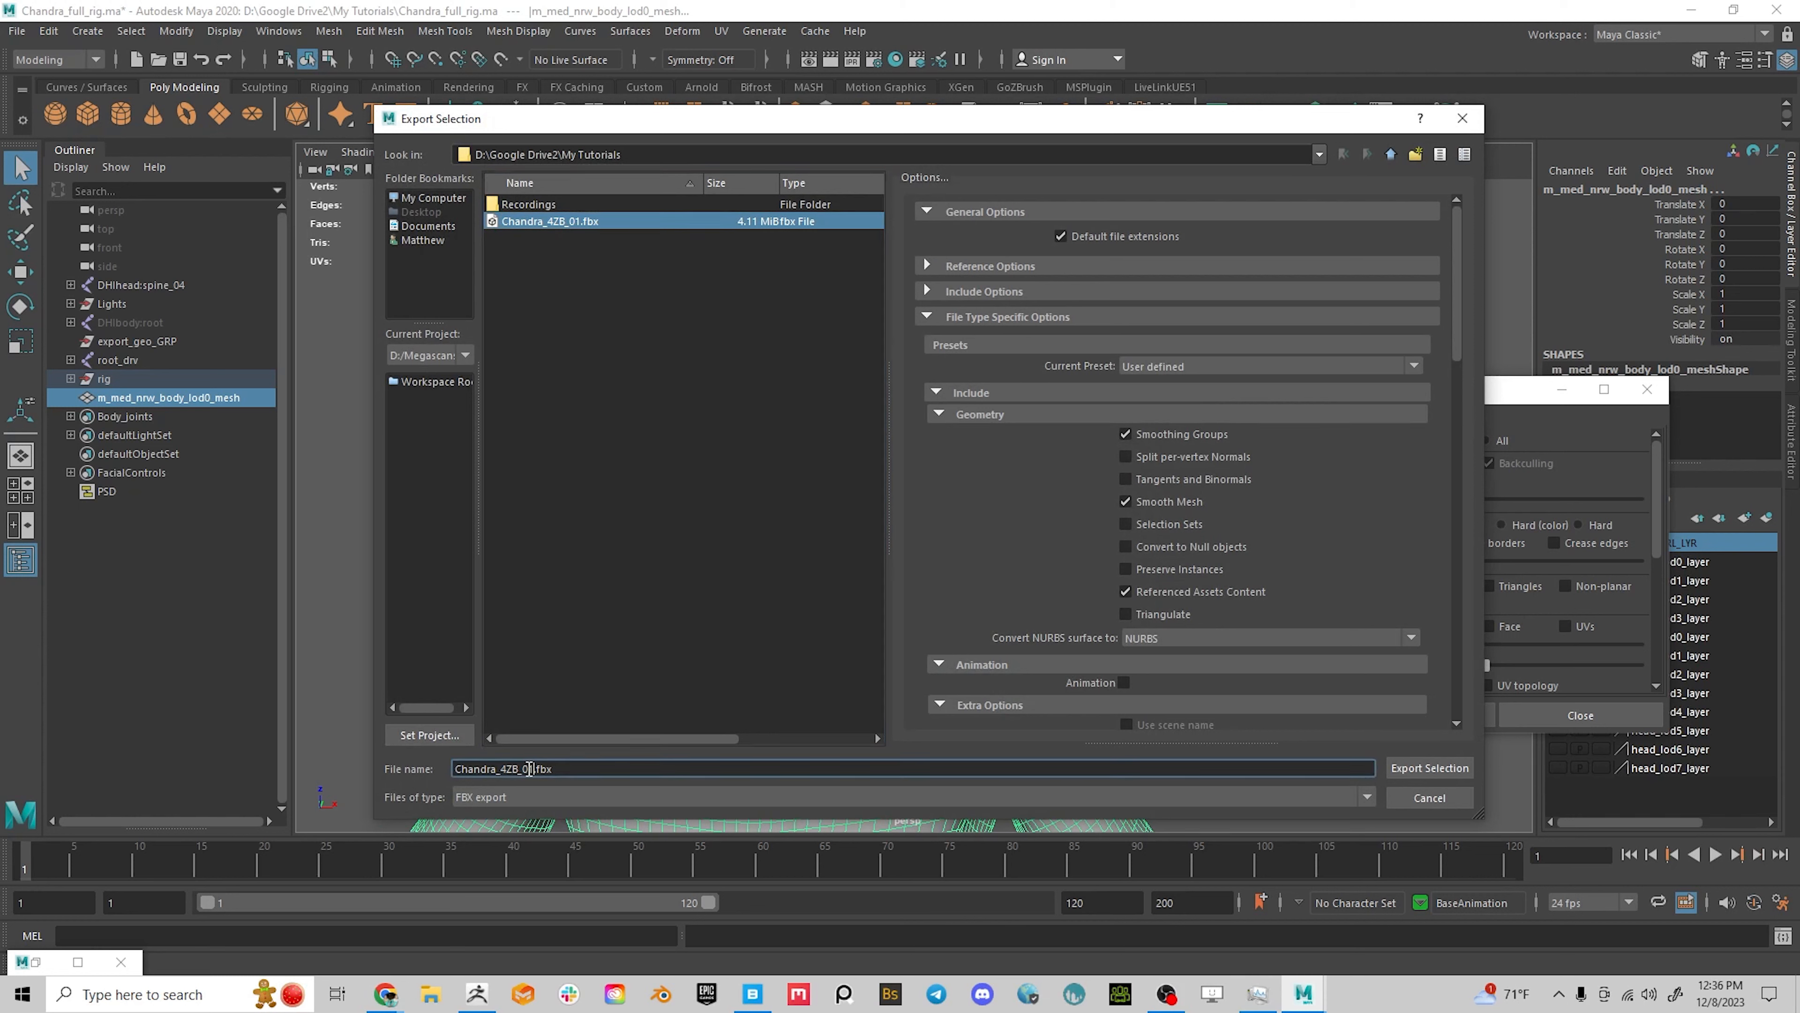
type("2")
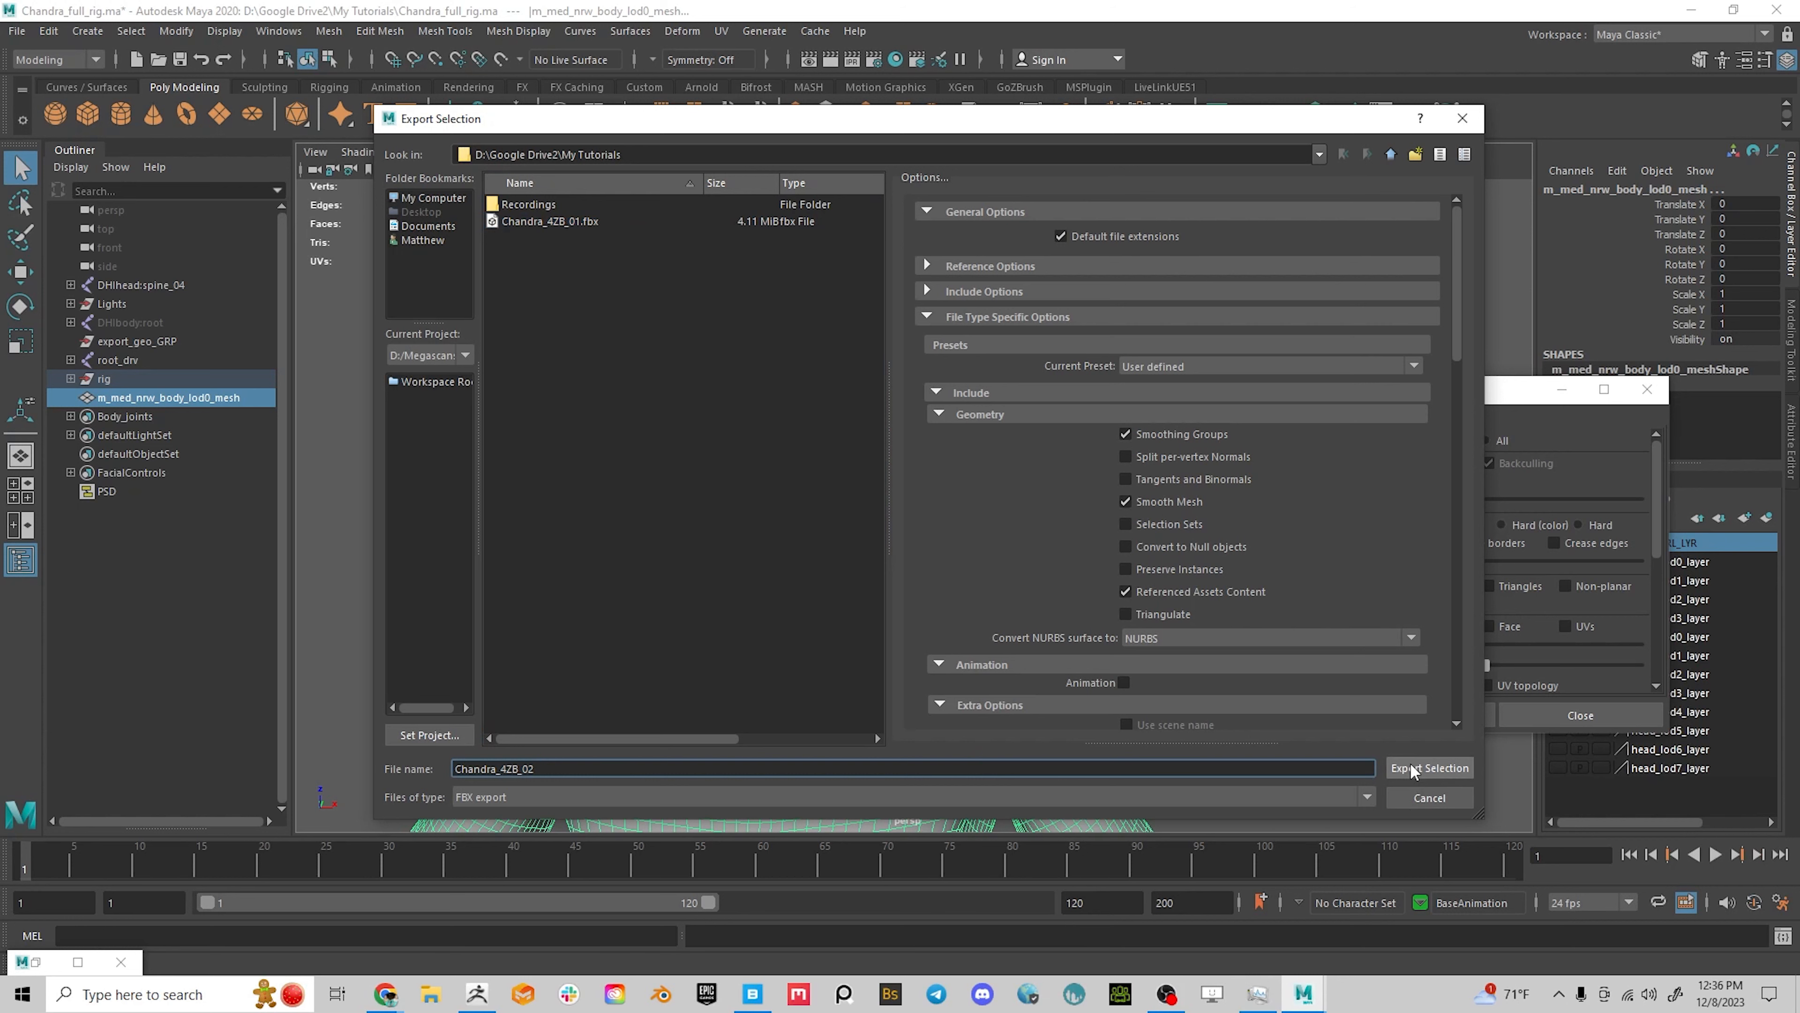
left_click(1429, 768)
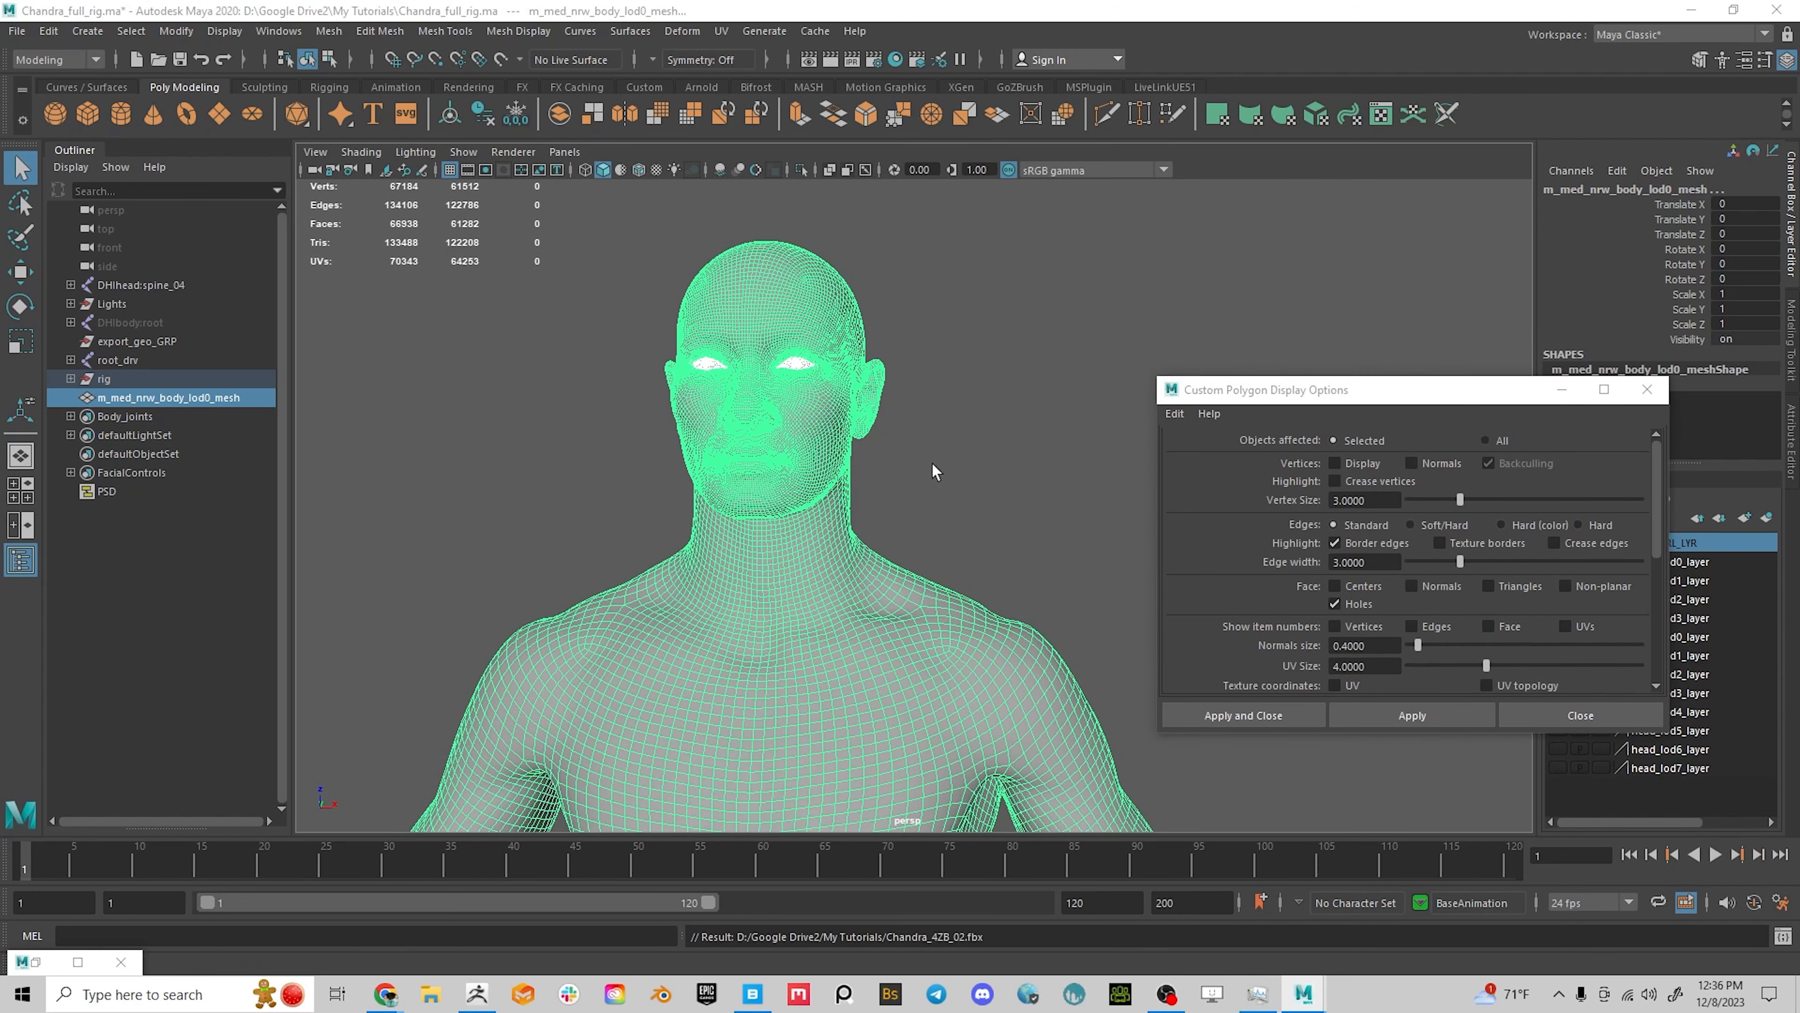
left_click(631, 485)
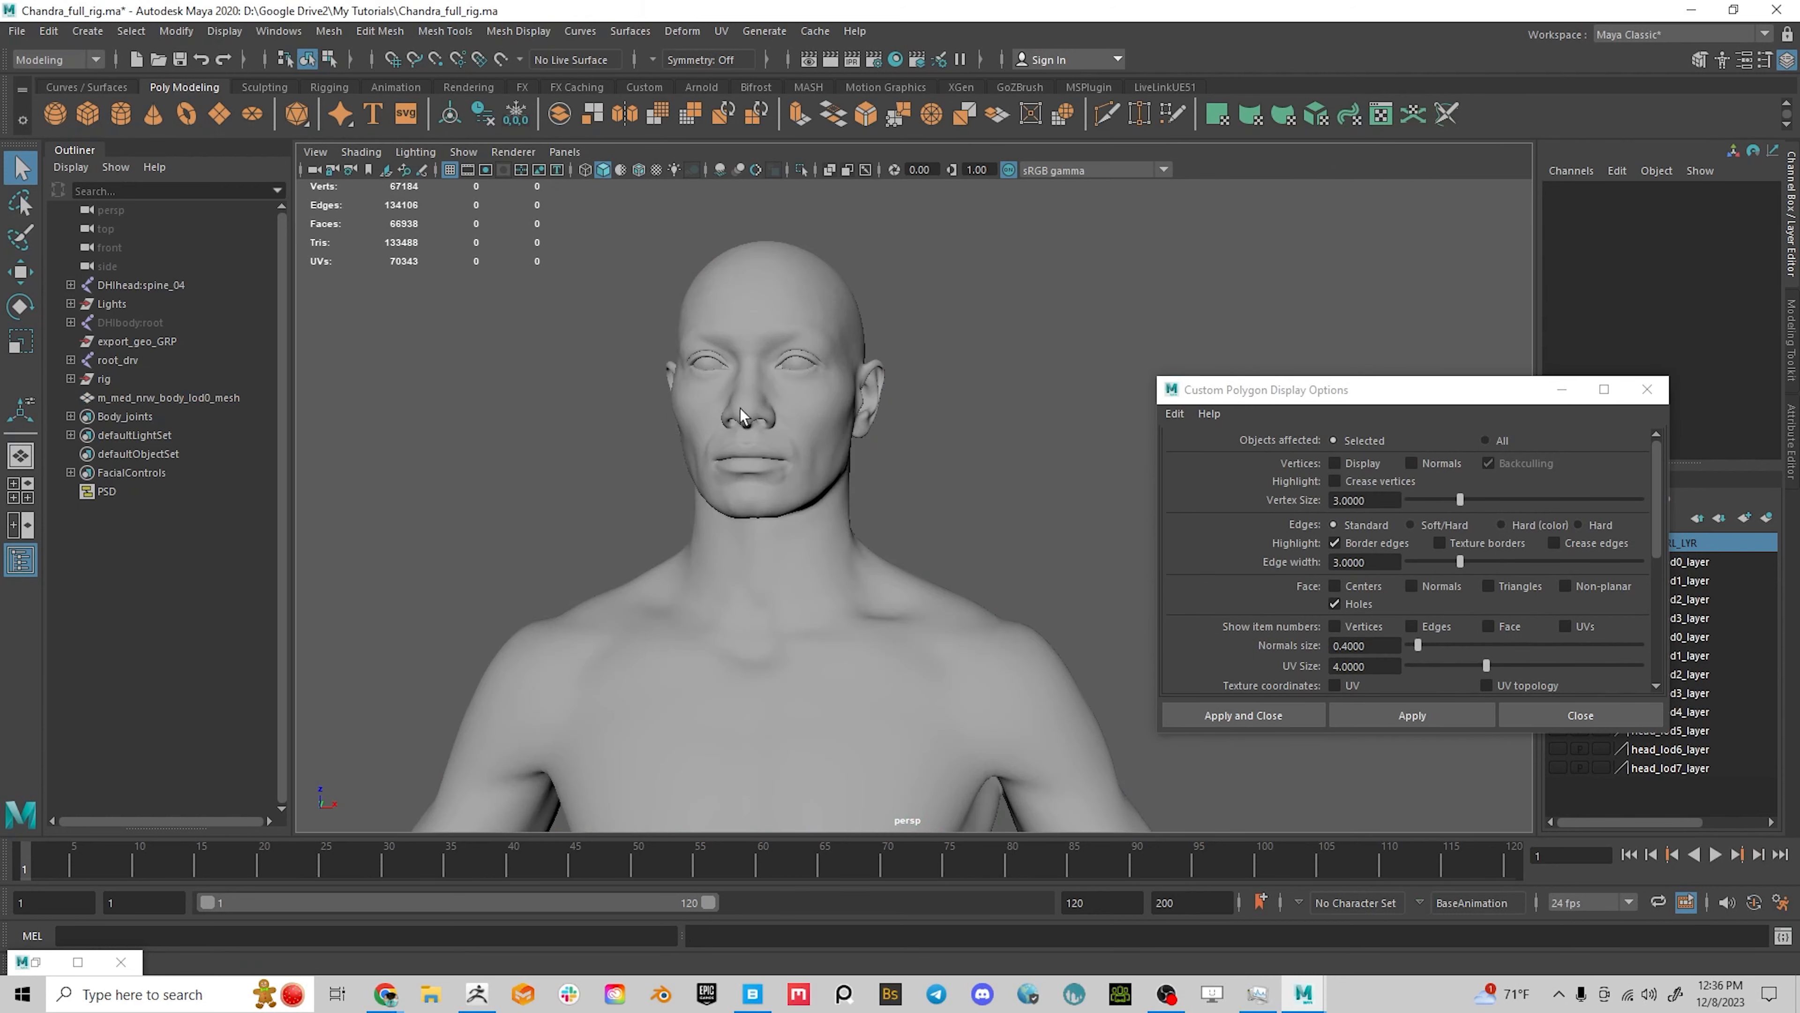
Switch to ZBrush and import the Chandra_4ZB_02 FBX into a new PolyMesh3D tool, accepting the FBX import options
left_click(477, 994)
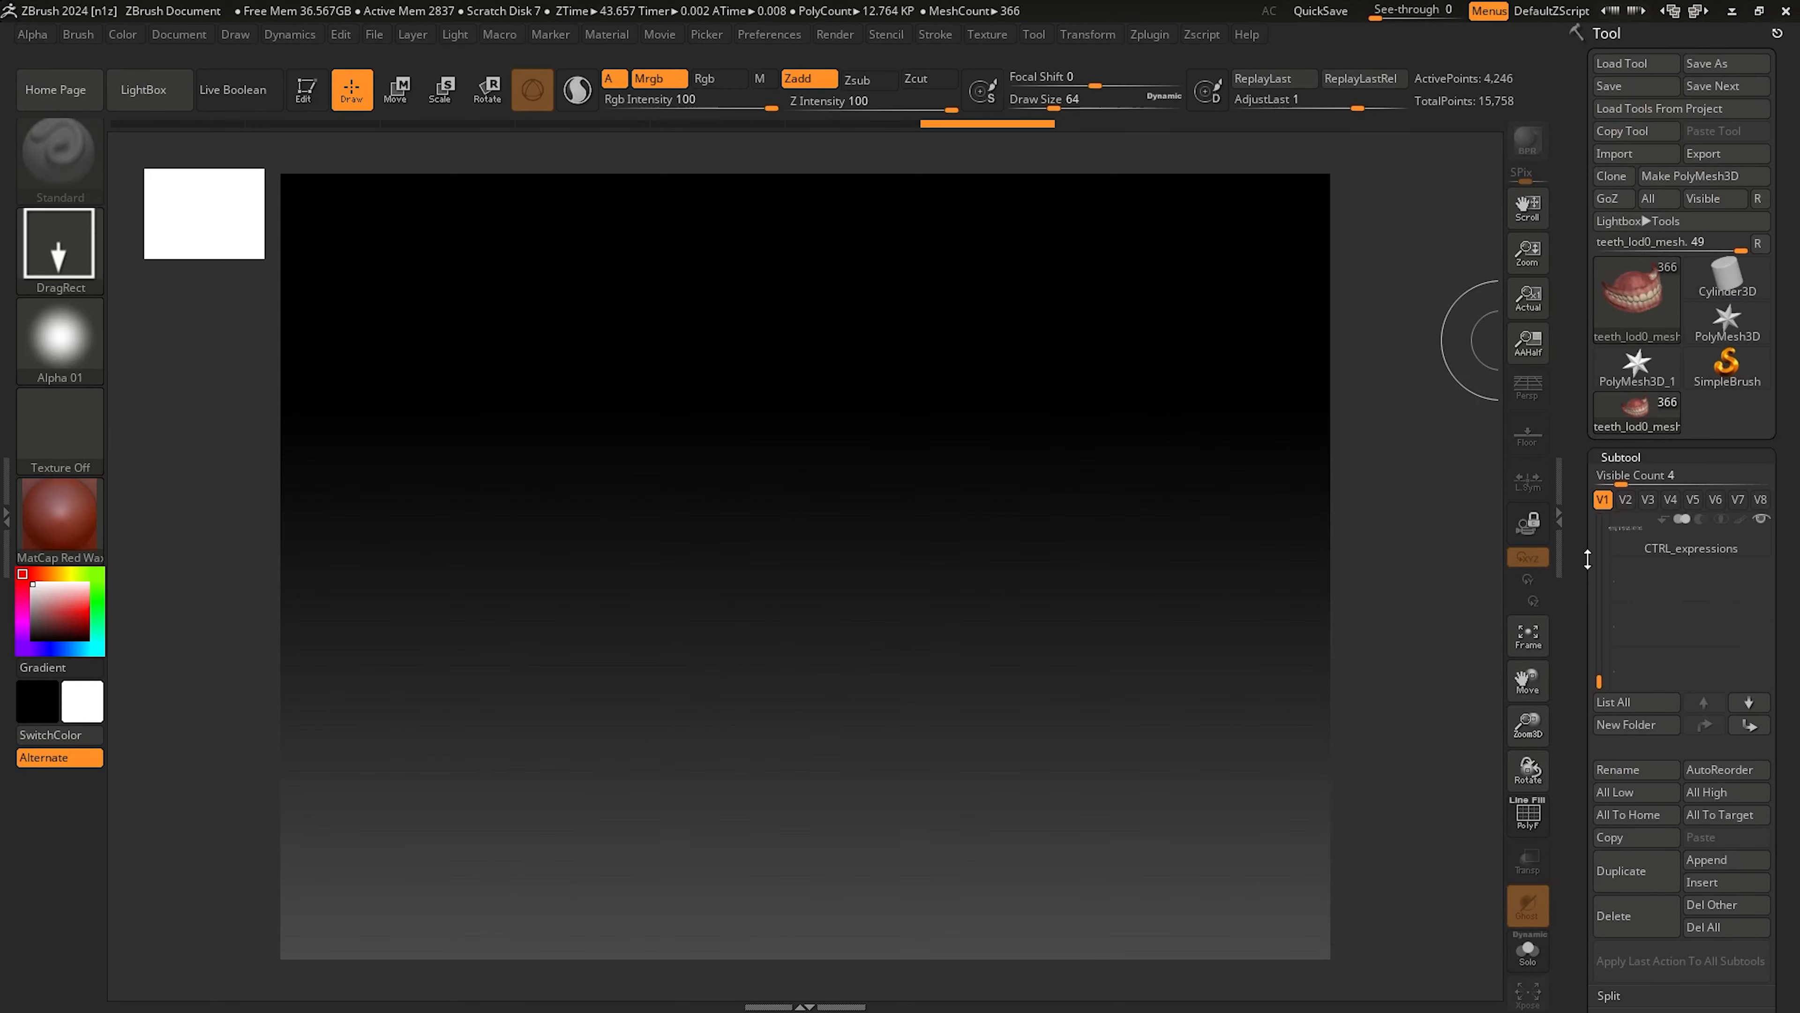
scroll(1701, 283, "up", 5)
left_click(1727, 278)
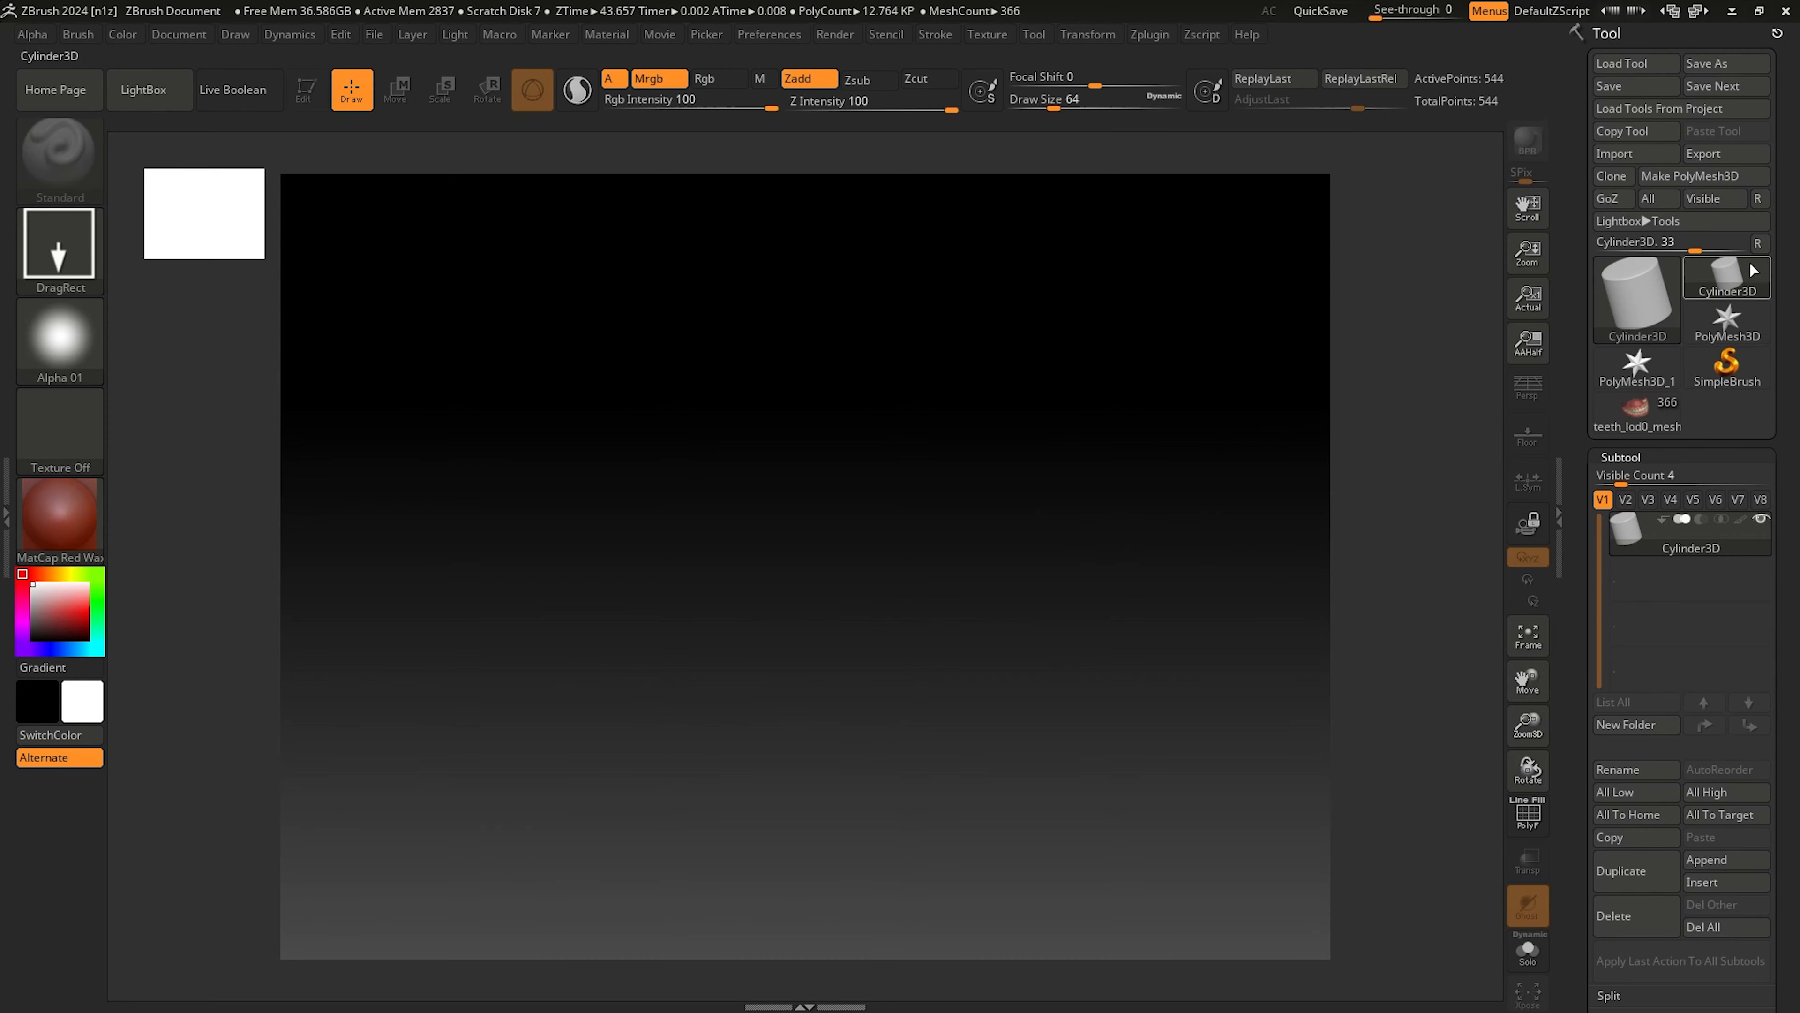
left_click(1620, 153)
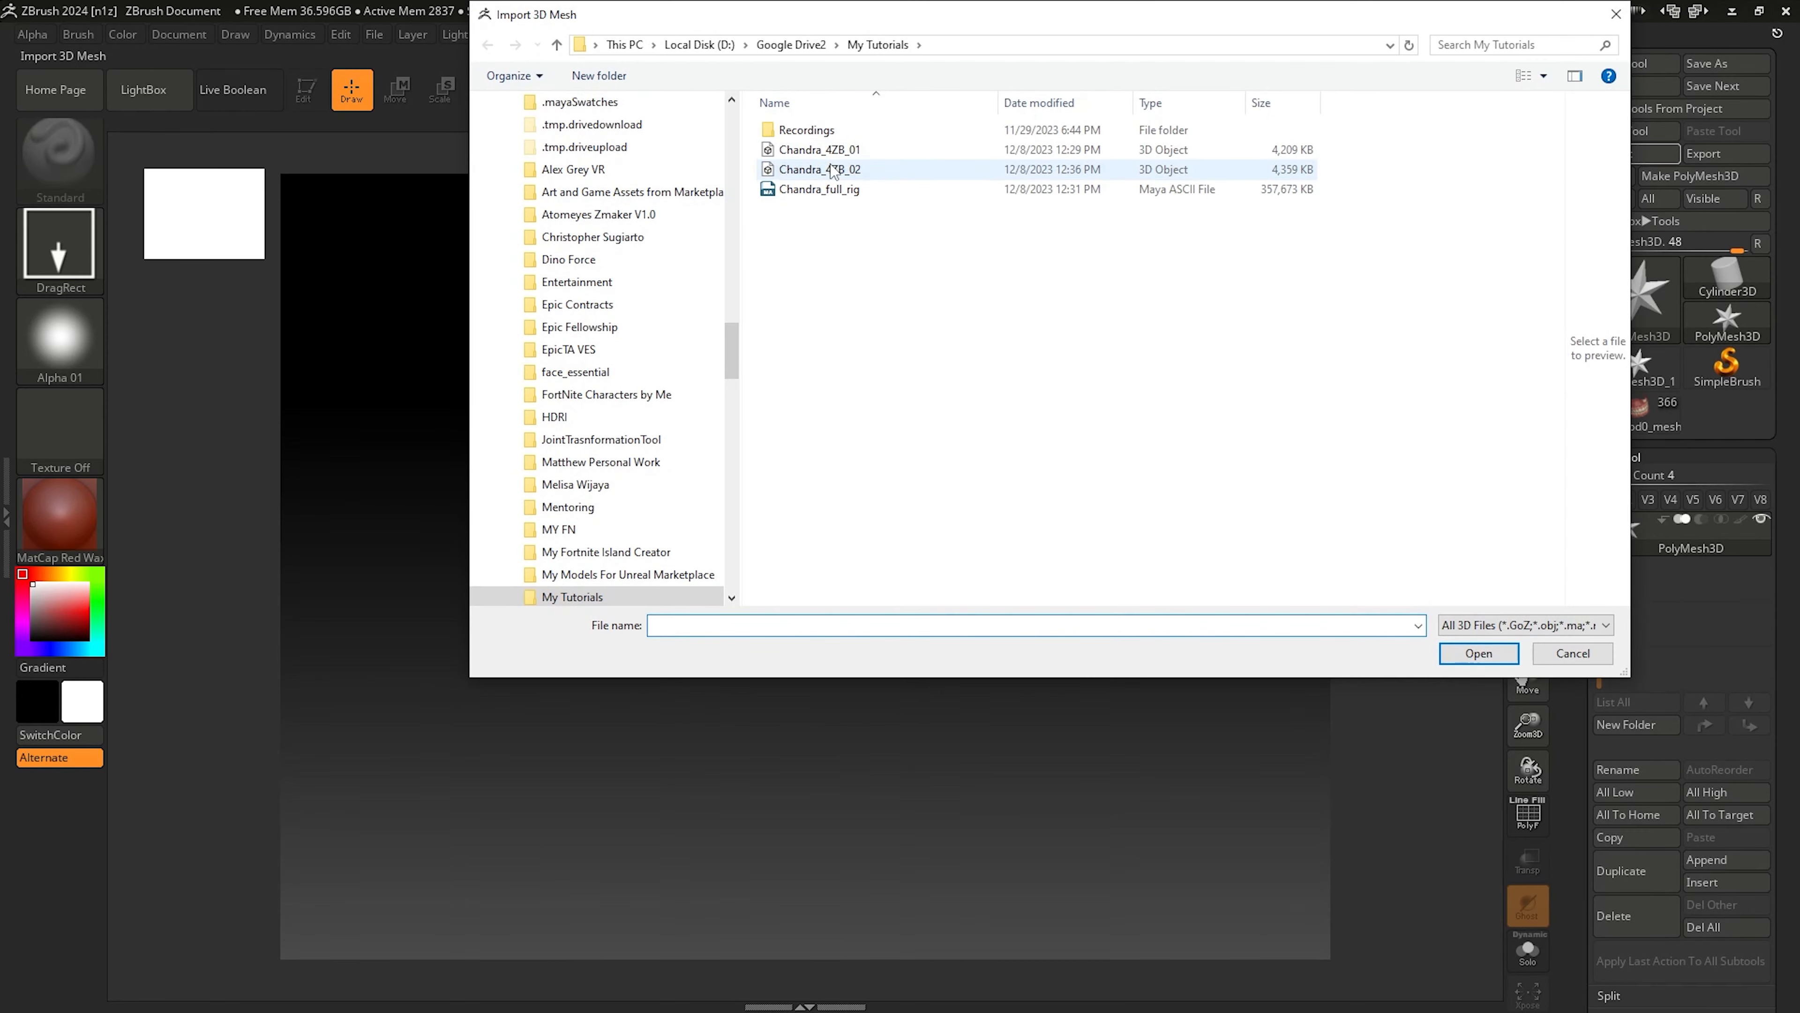
left_click(834, 170)
left_click(1479, 653)
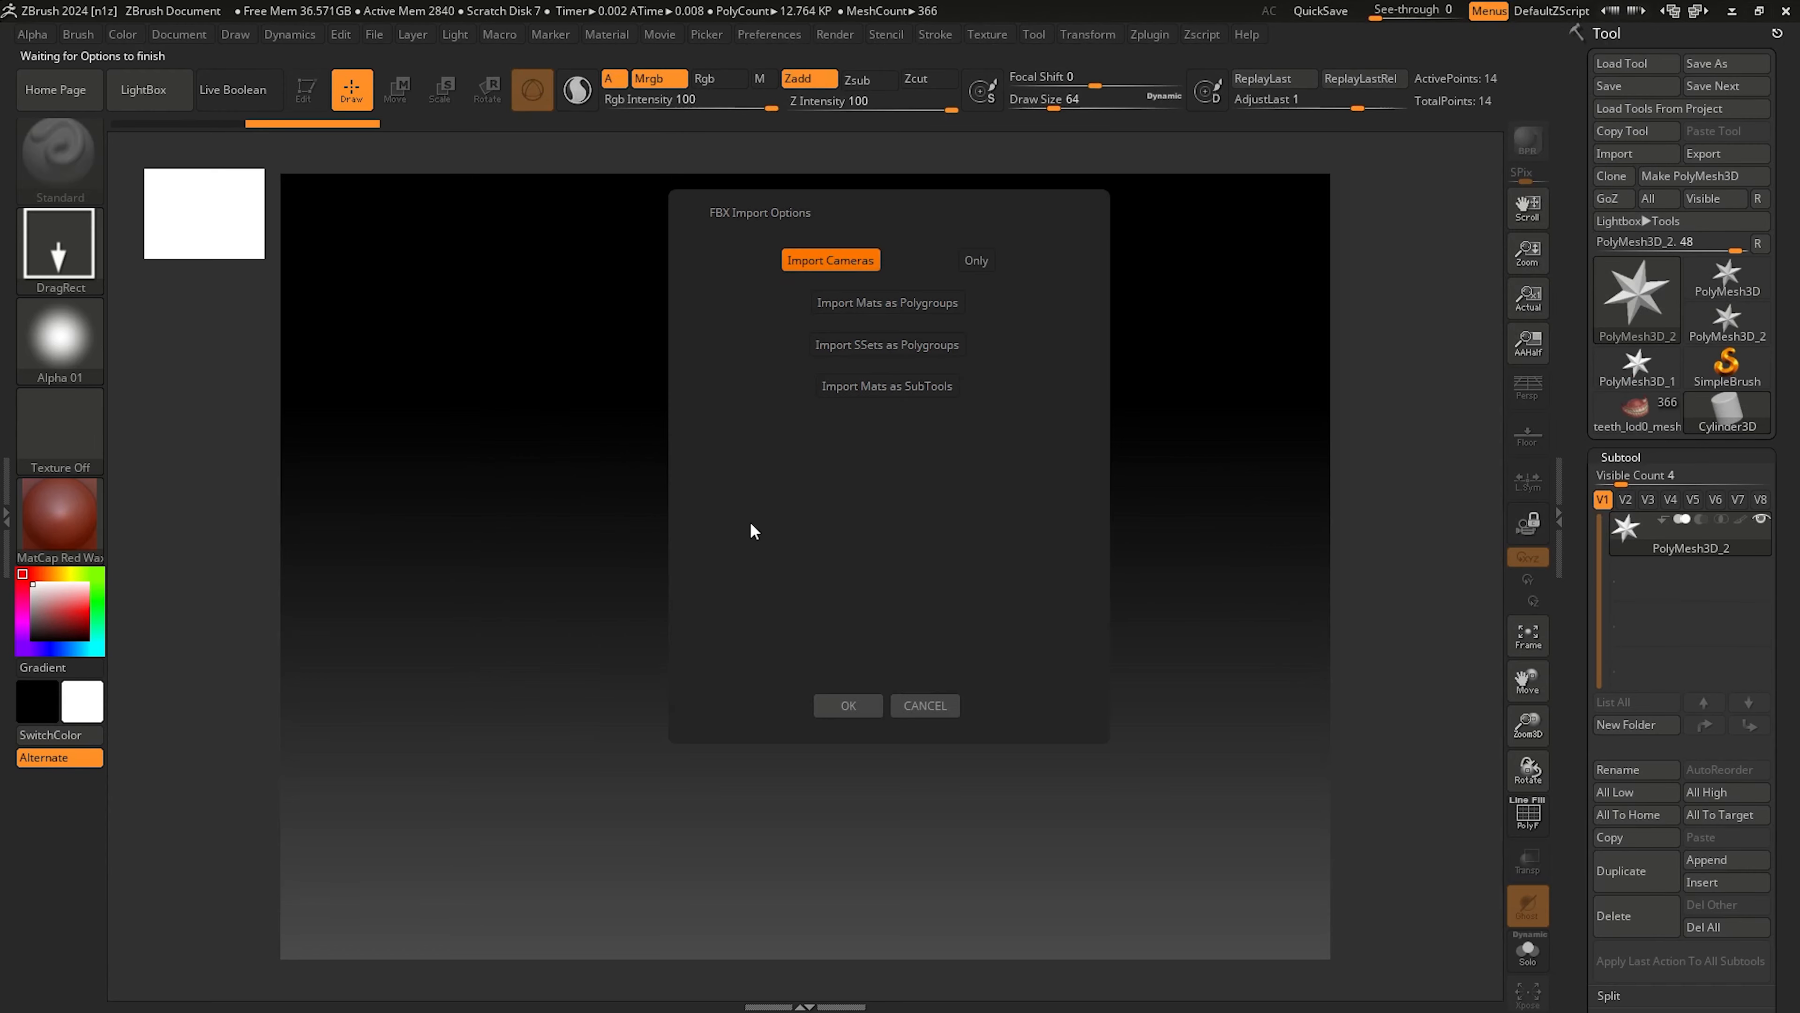
key("Return")
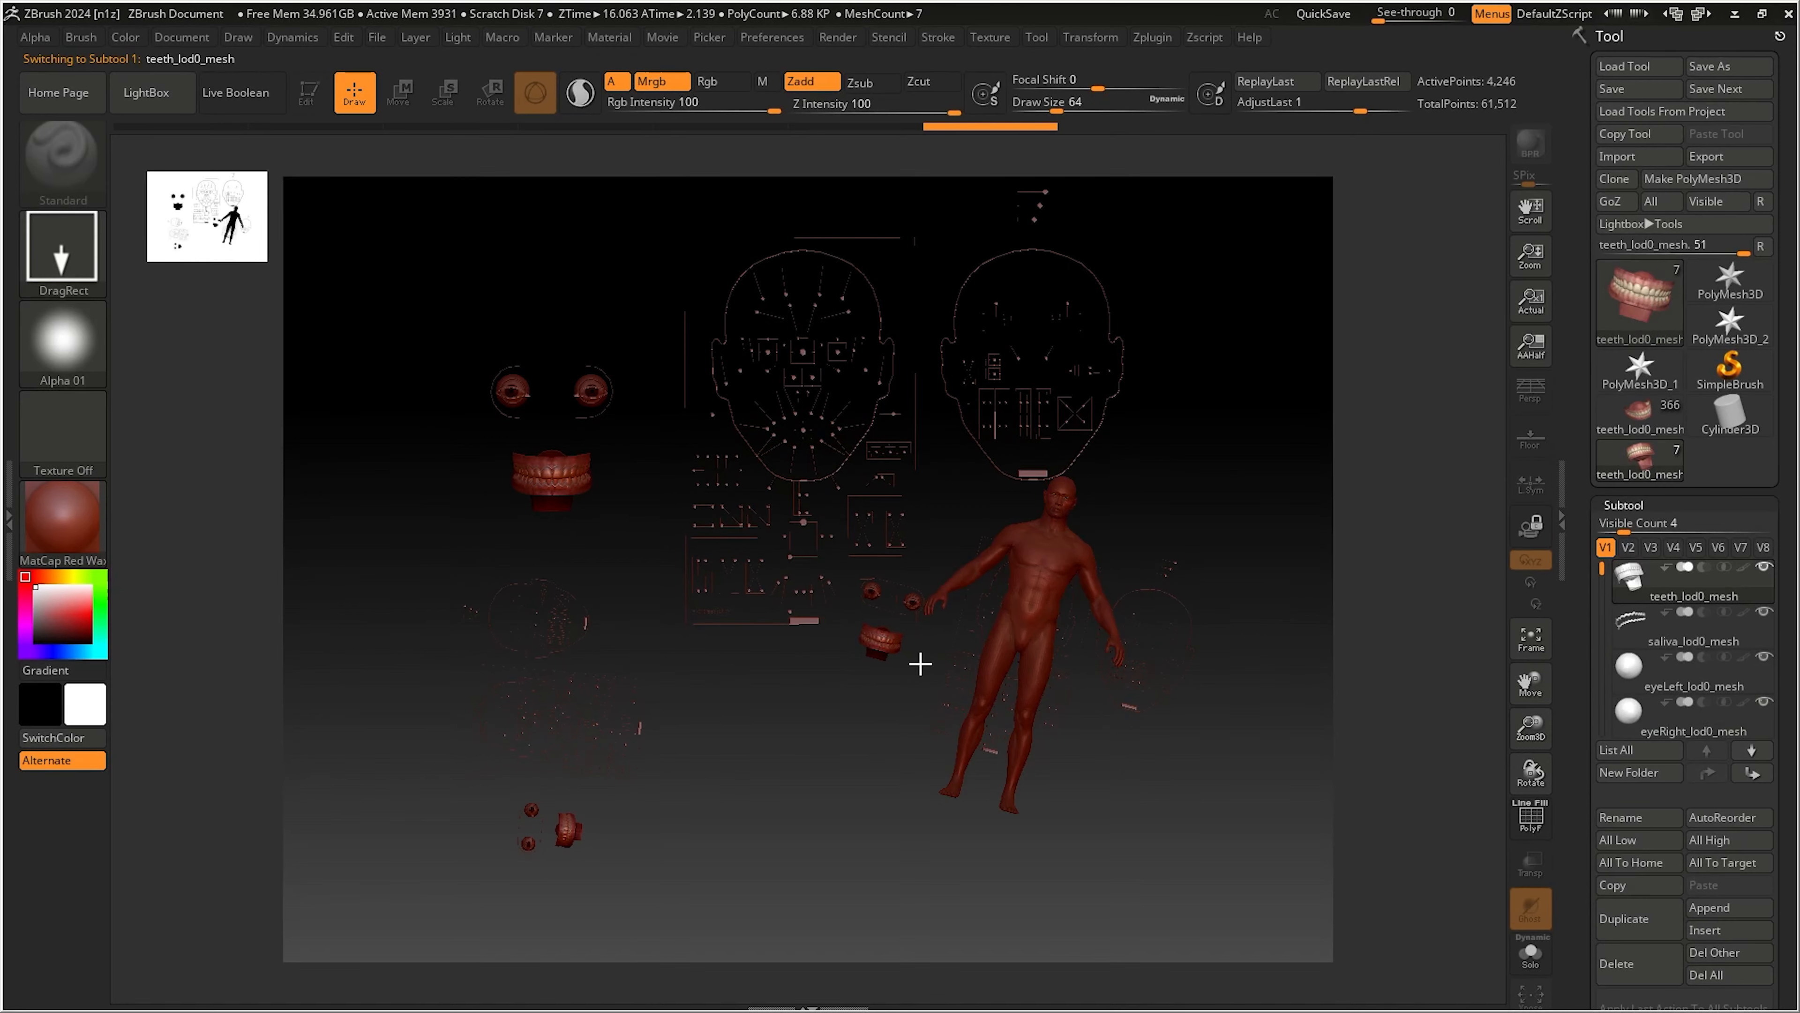
Clear the canvas, draw the imported character once in an upright front view and enter Edit mode
left_click_drag(803, 503, 829, 964)
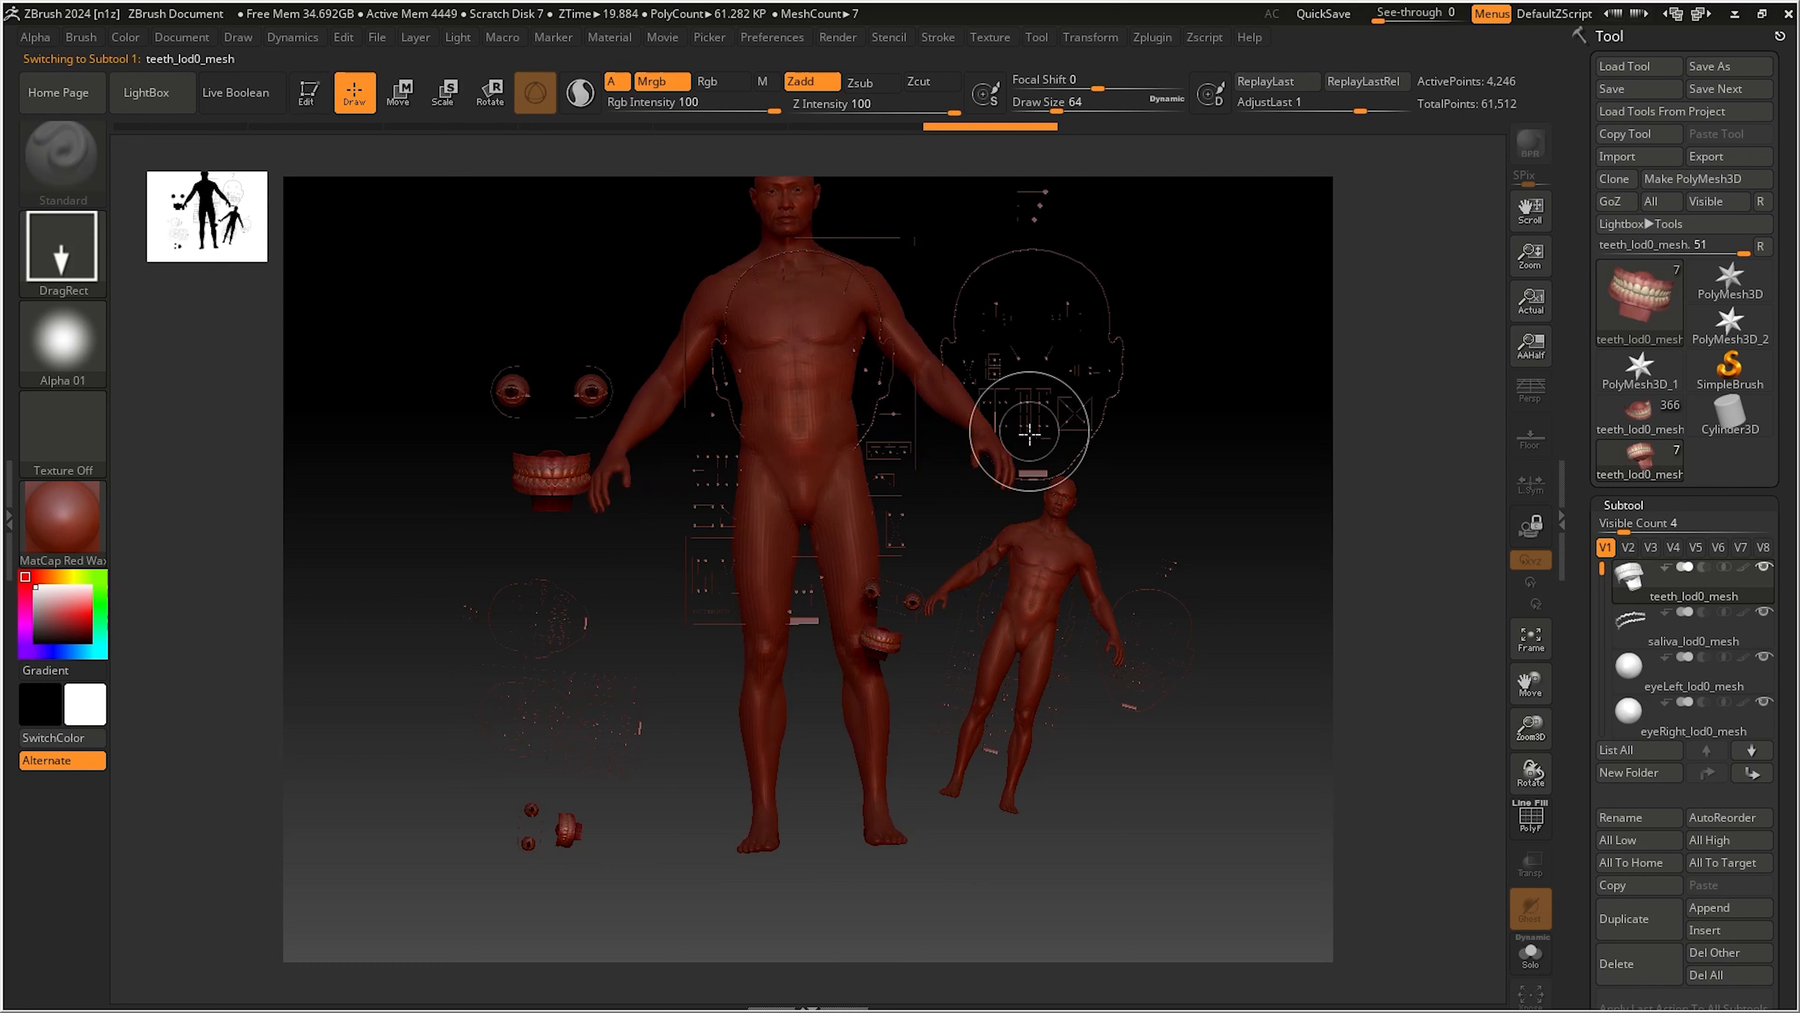
key("ctrl+n")
mouse_move(783, 523)
left_mouse_down()
mouse_move(839, 648)
mouse_move(854, 895)
left_mouse_up()
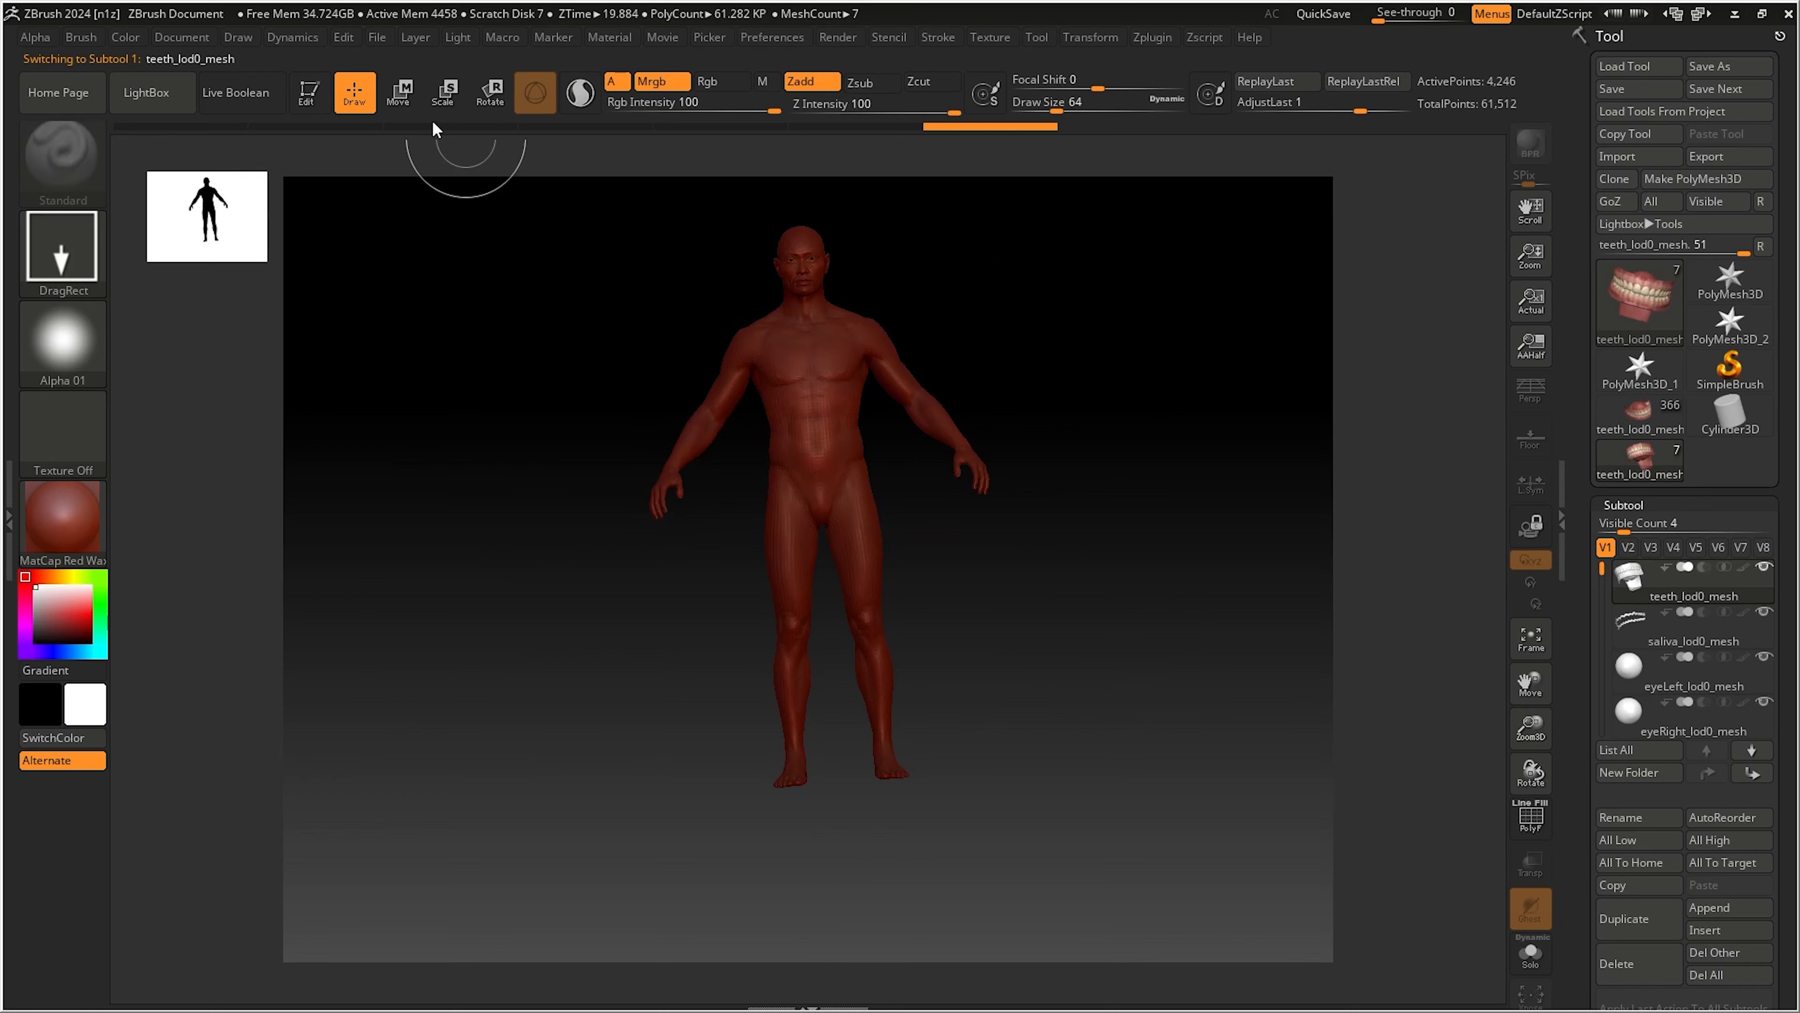
left_click(307, 106)
mouse_move(1176, 371)
left_mouse_down()
mouse_move(1145, 426)
mouse_move(1117, 433)
left_mouse_up()
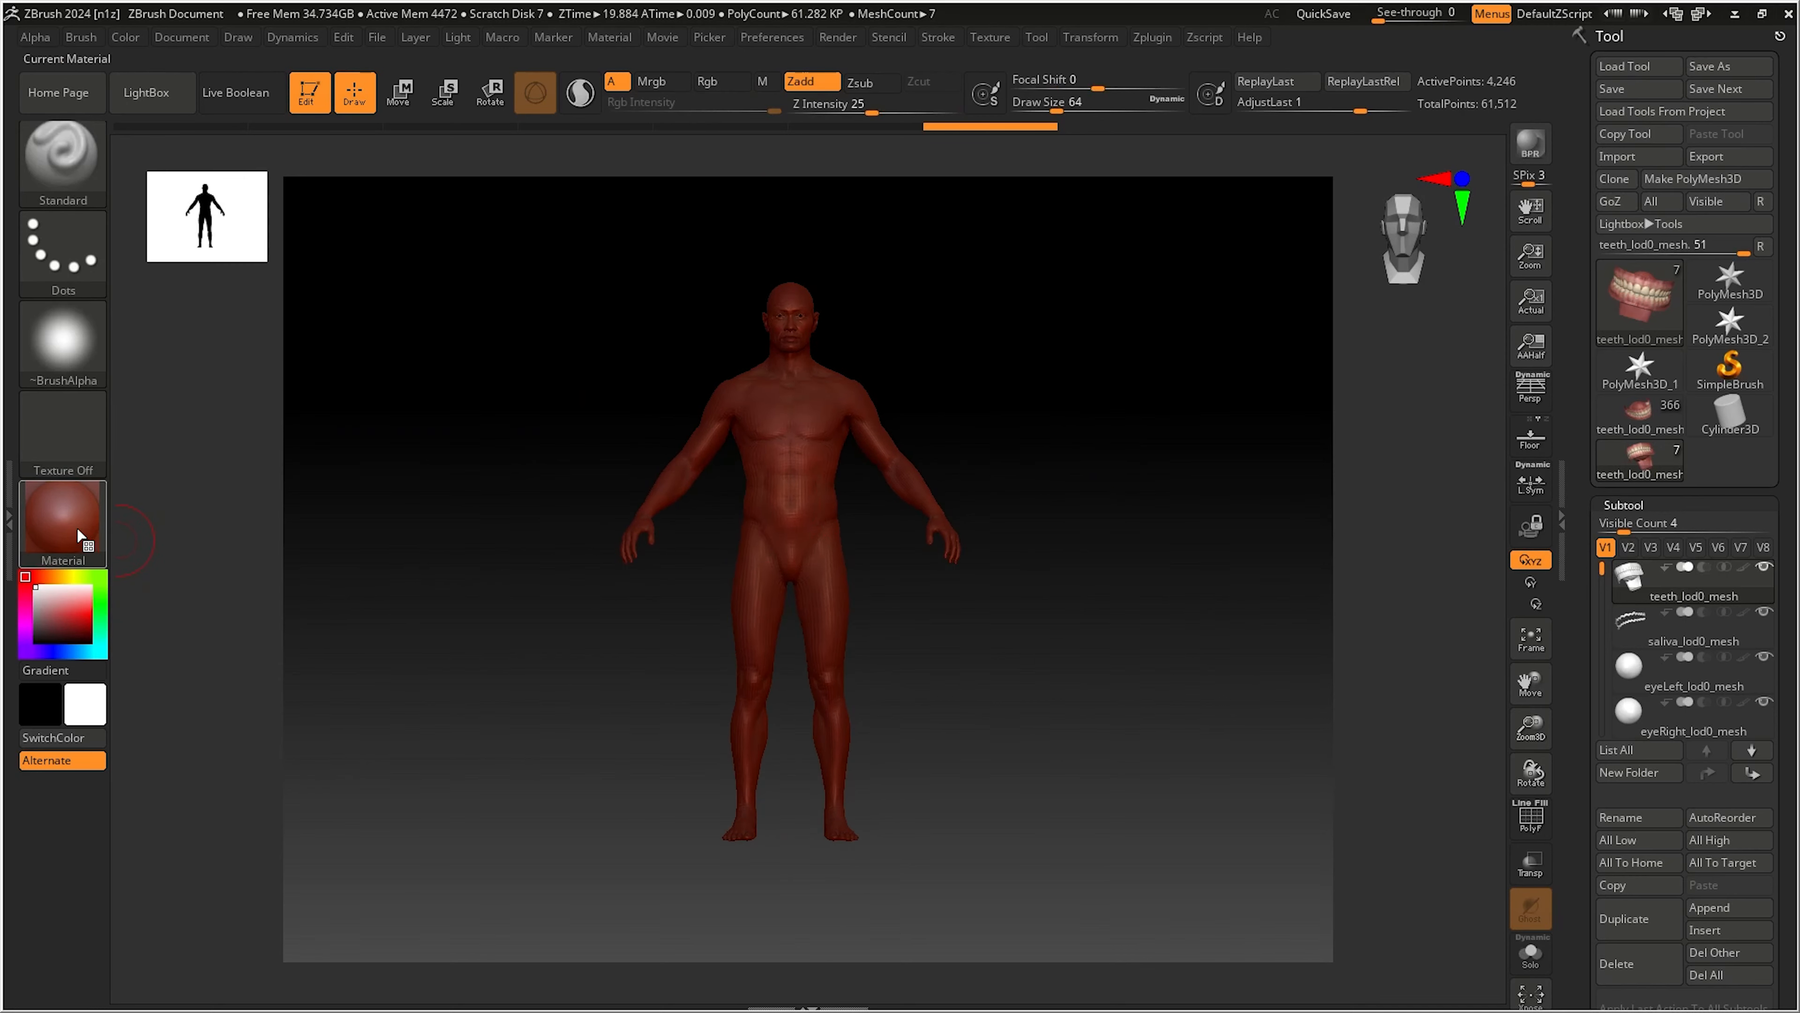
Change the material to MatCap Gray, frame the upper body and locate the body mesh in the subtool list
left_click(62, 522)
mouse_move(451, 397)
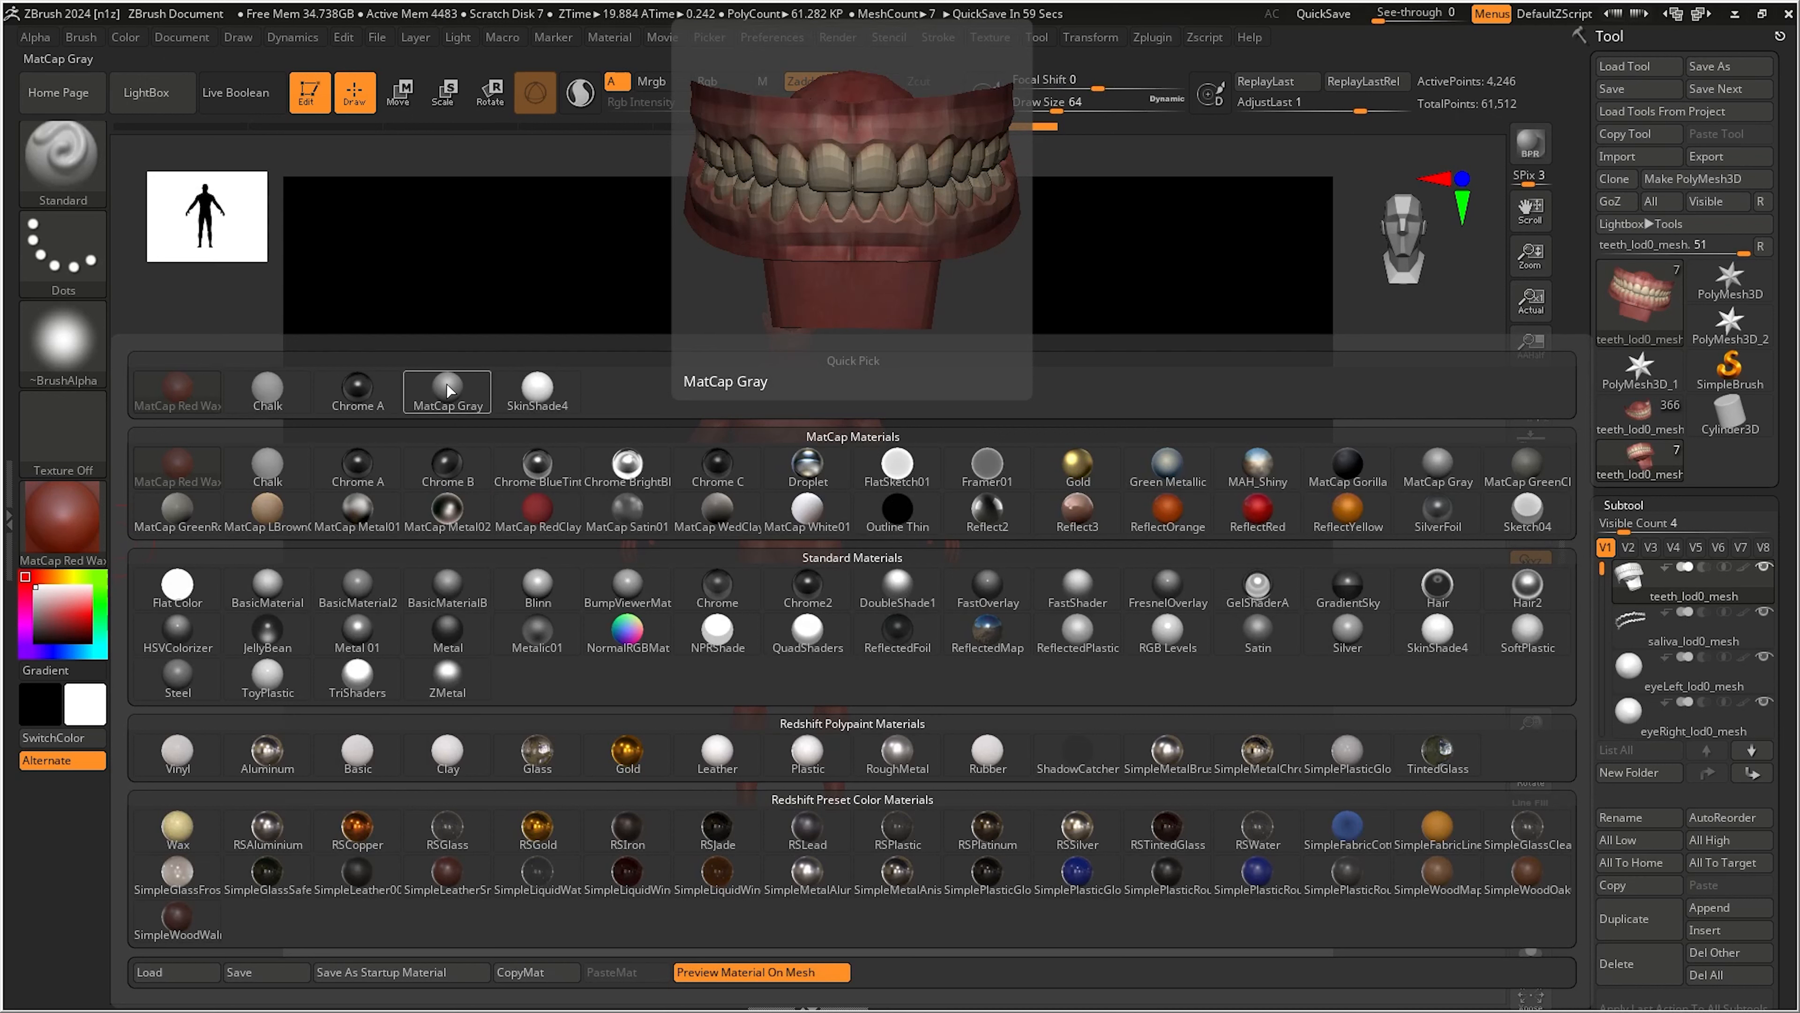
left_click(443, 392)
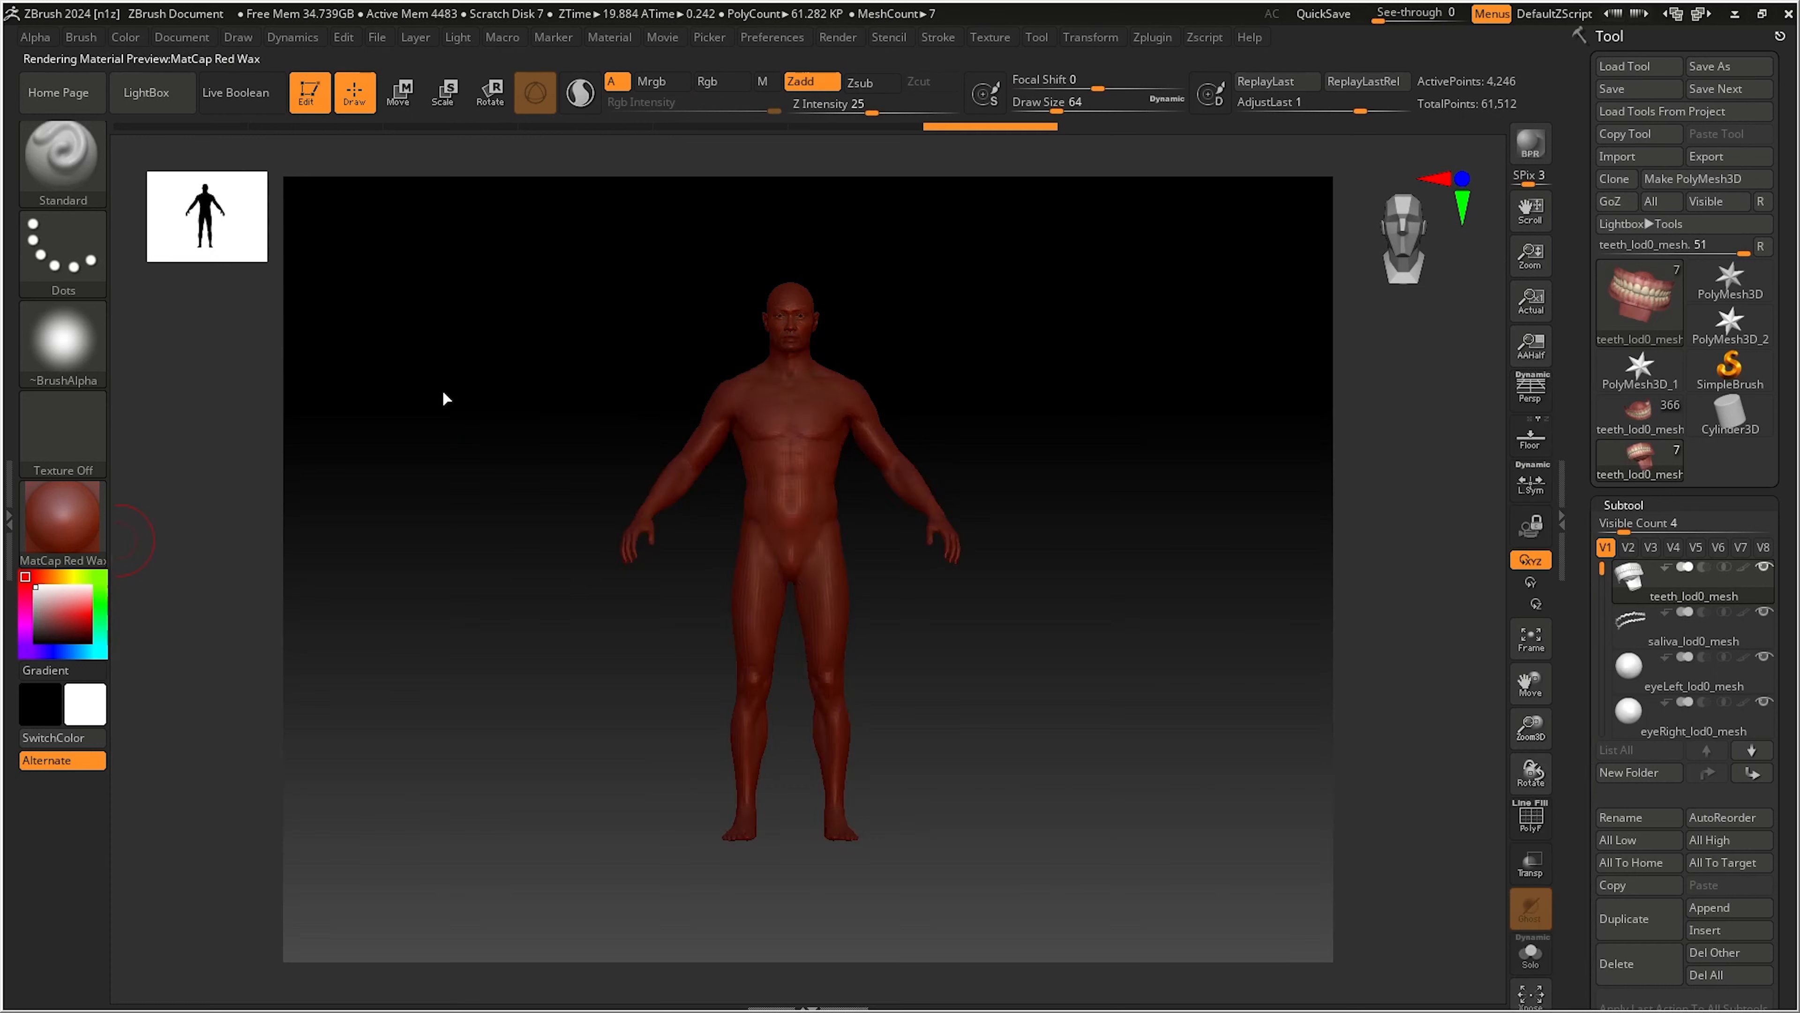
right_click_drag(931, 317, 1033, 414, "ctrl")
right_click_drag(915, 213, 968, 585, "alt")
right_click_drag(1242, 517, 1162, 482, "alt")
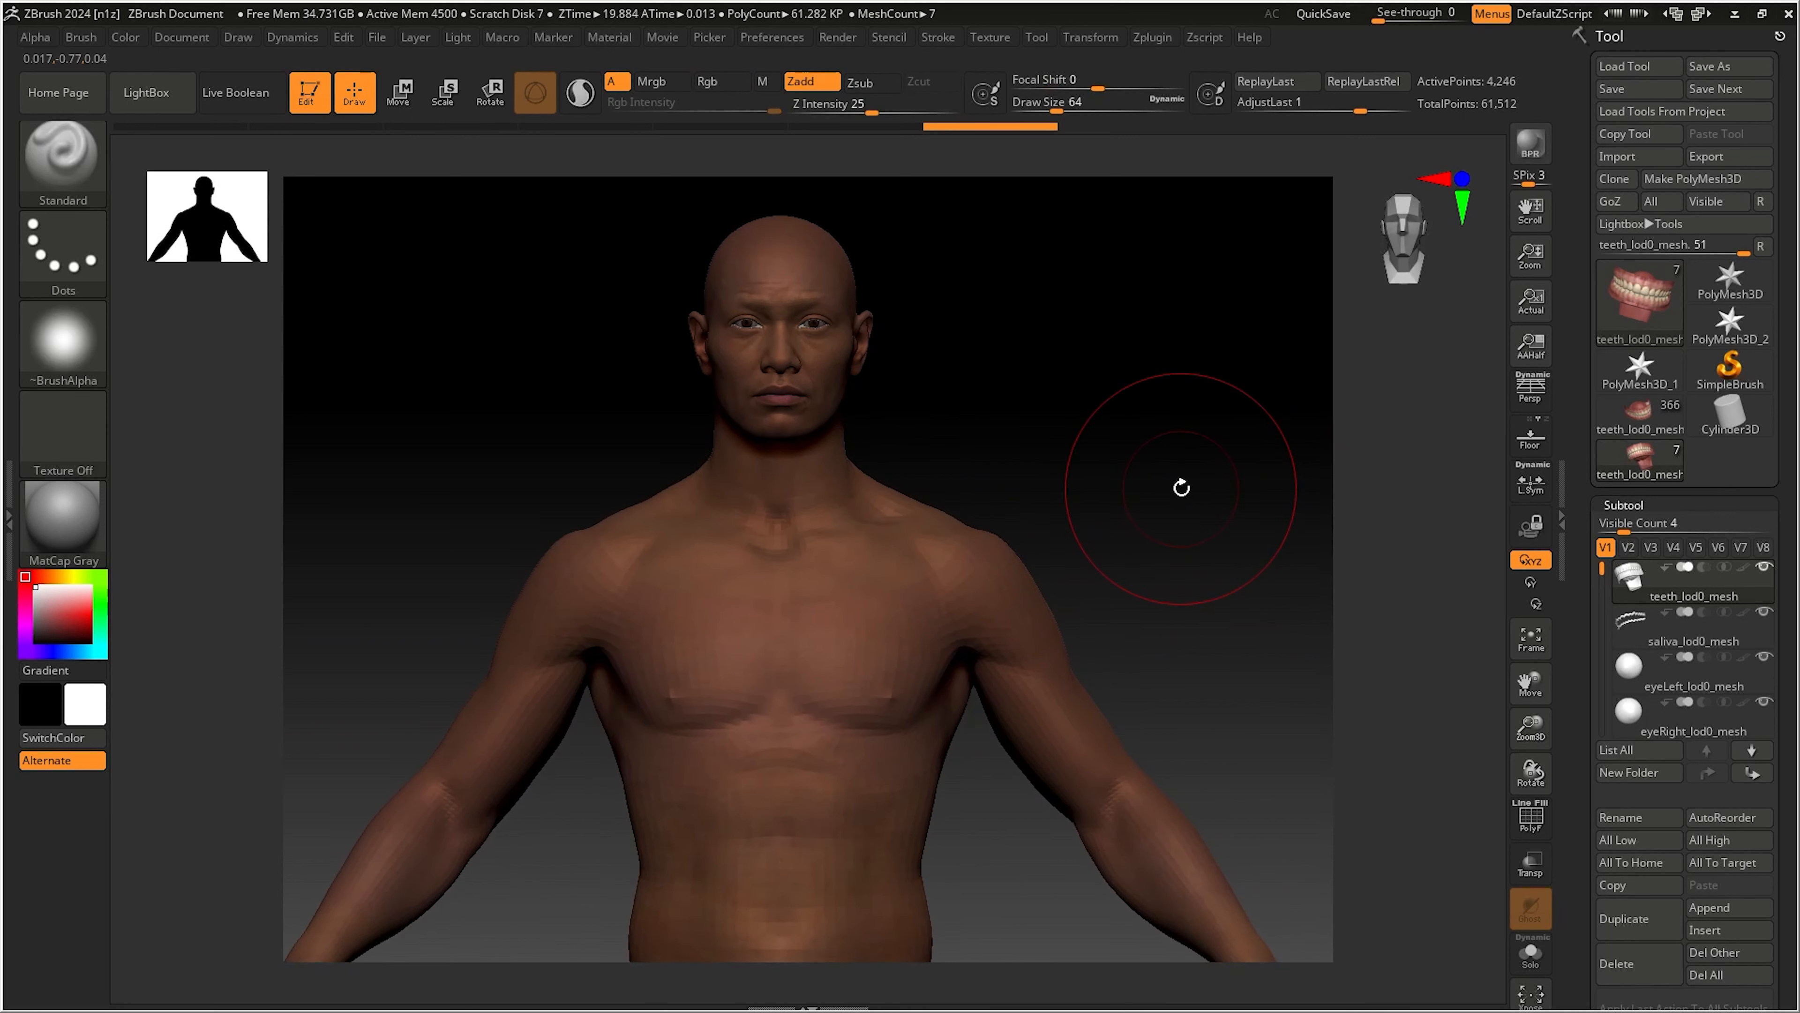
left_click_drag(1604, 573, 1608, 684)
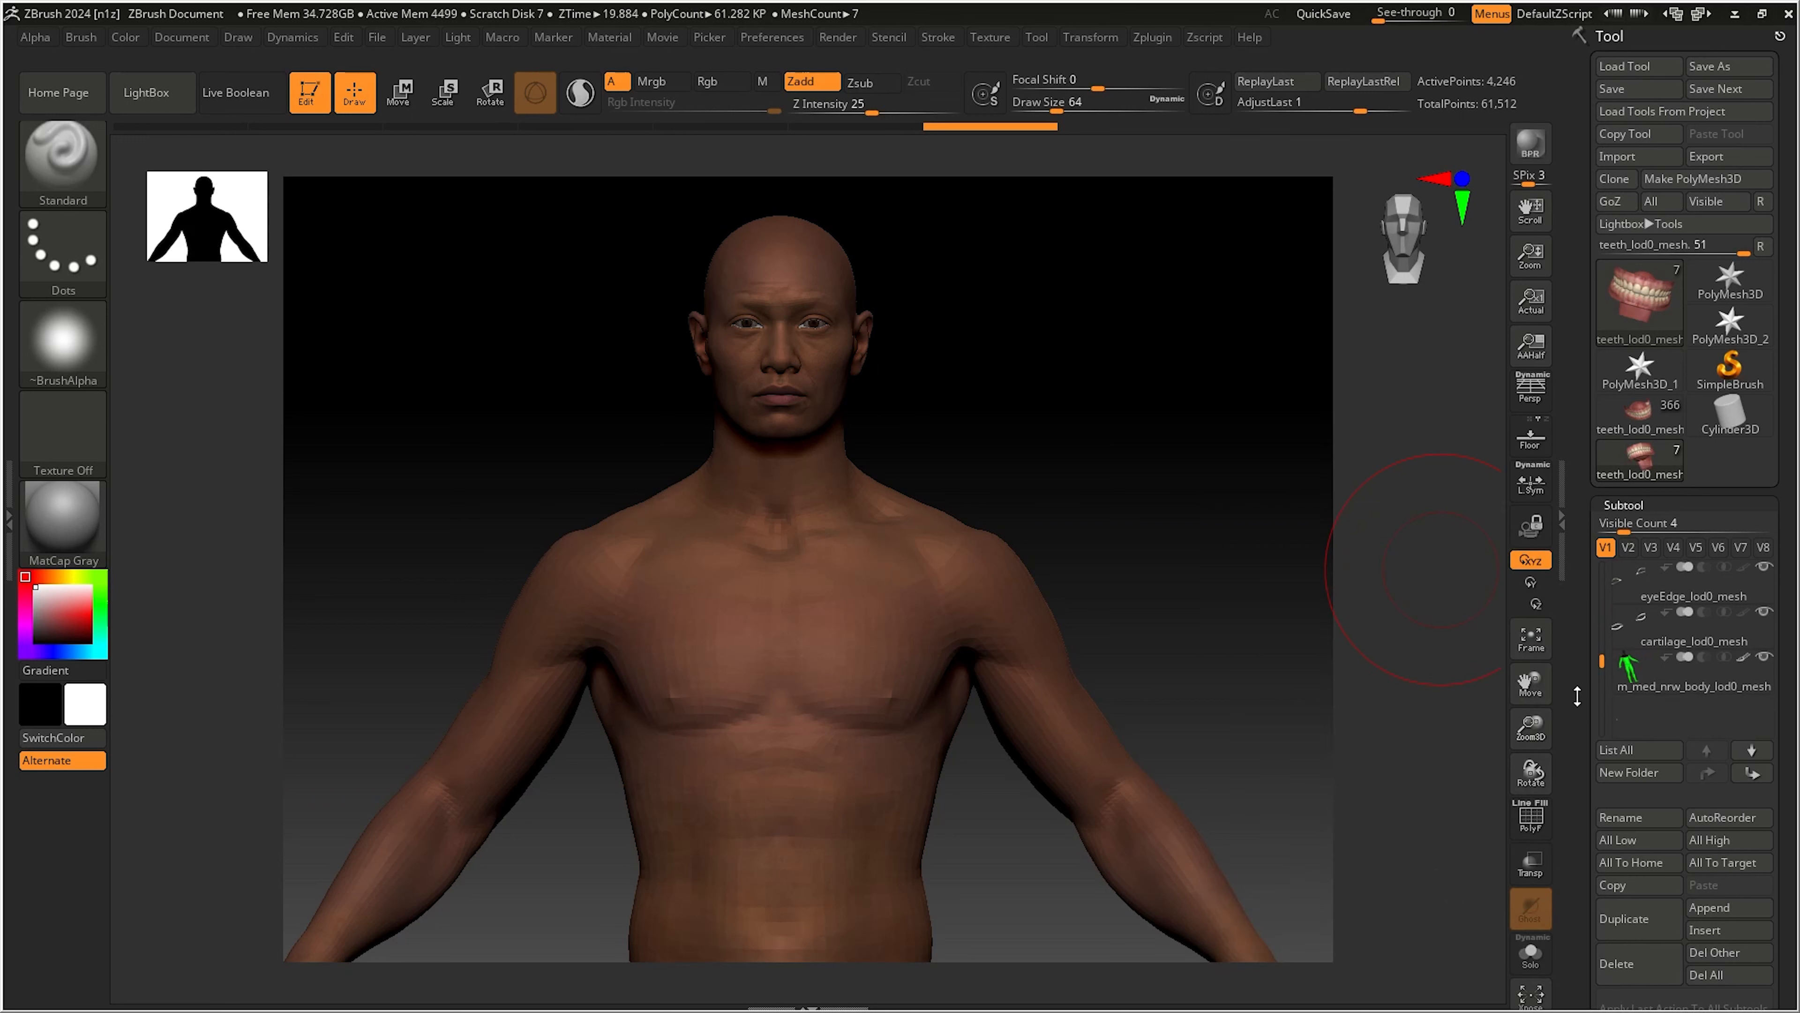
Turn on perspective display for the character
scroll(1630, 684, "down", 5)
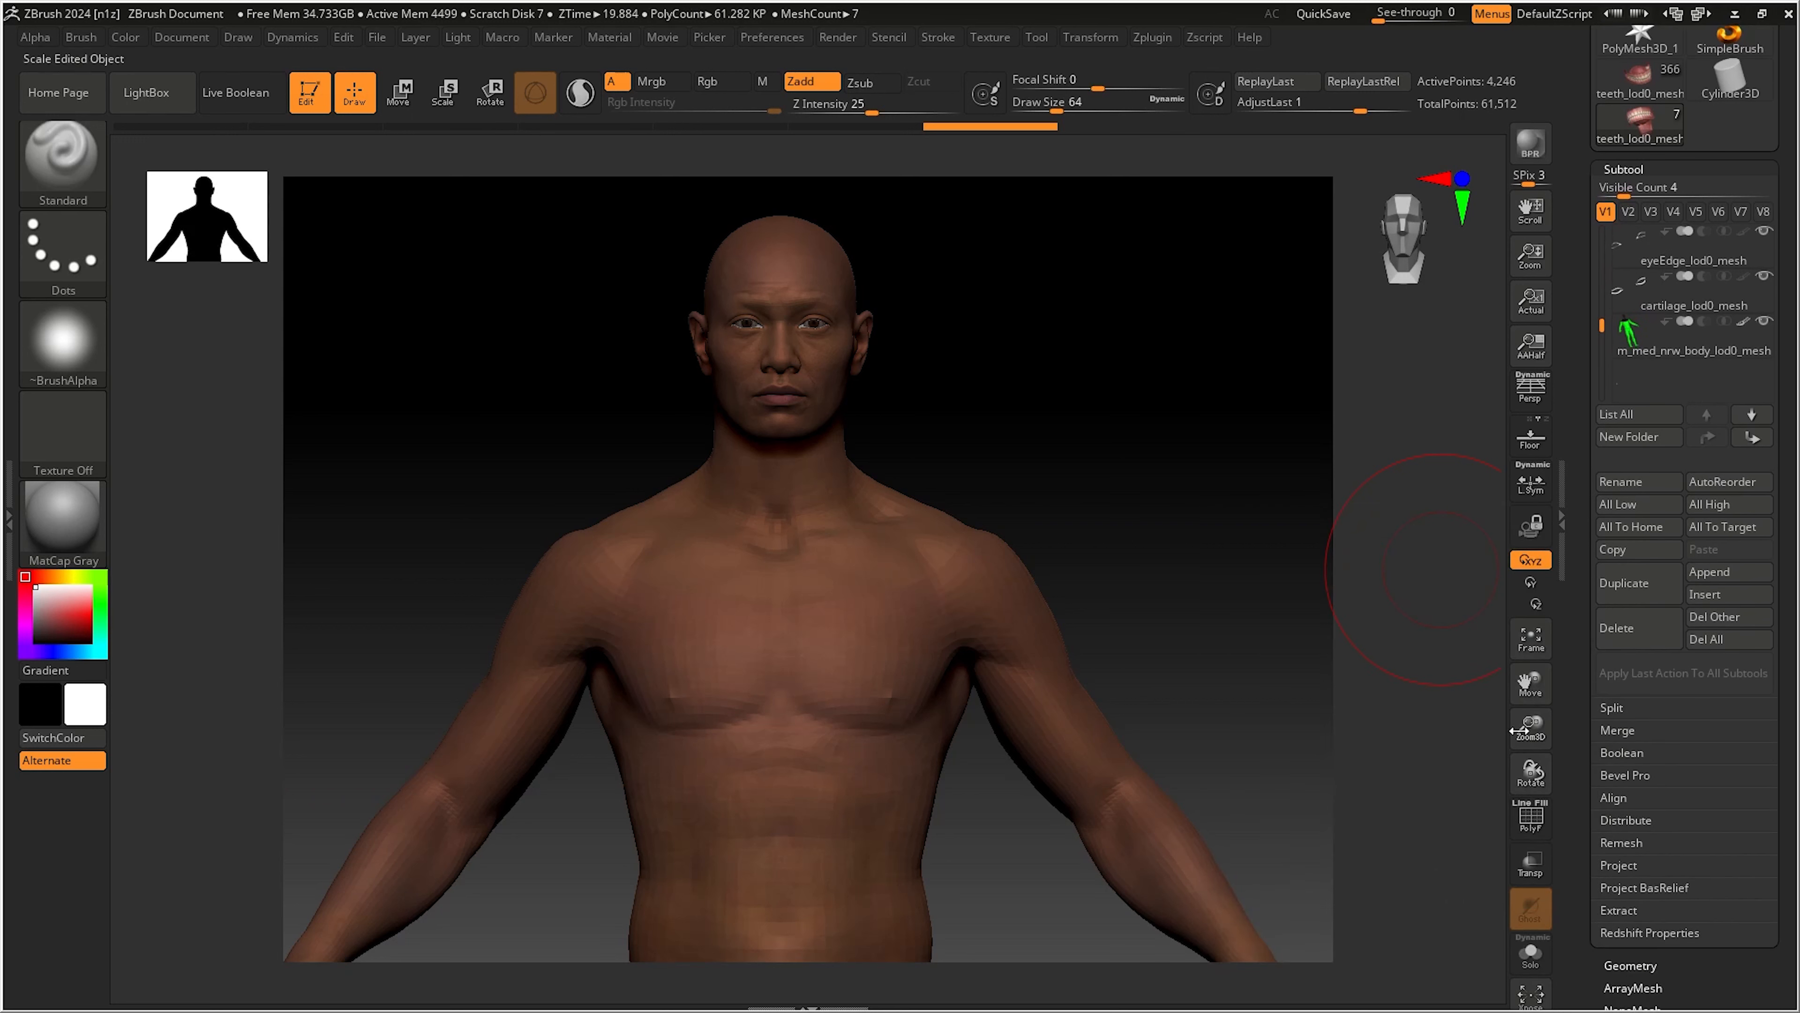
scroll(1632, 744, "down", 6)
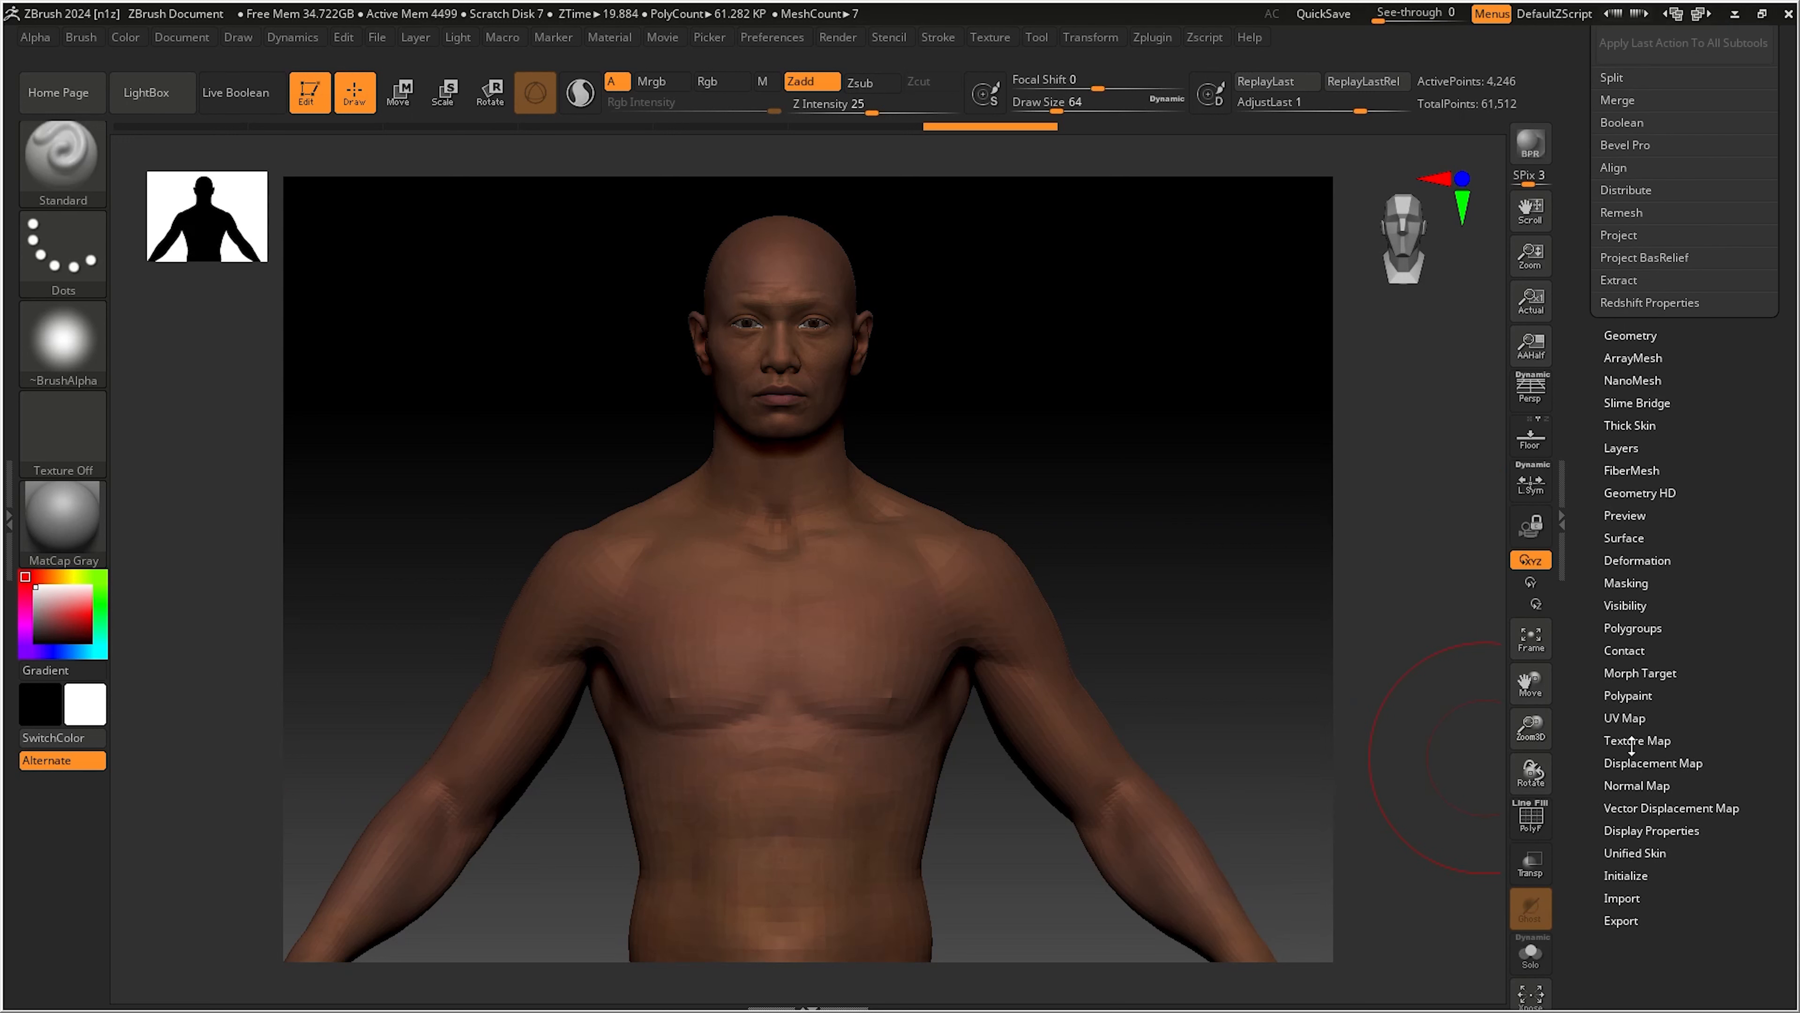
mouse_move(884, 422)
left_mouse_down()
mouse_move(825, 500)
mouse_move(981, 550)
left_mouse_up()
left_click(1515, 394)
Examine the imported character from the back, sides and front, checking the welded neck area and the whole body surface
mouse_move(1141, 506)
left_mouse_down("shift")
mouse_move(994, 578)
mouse_move(1049, 540)
mouse_move(997, 460)
mouse_move(998, 475)
mouse_move(848, 523)
mouse_move(884, 506)
left_mouse_up("shift")
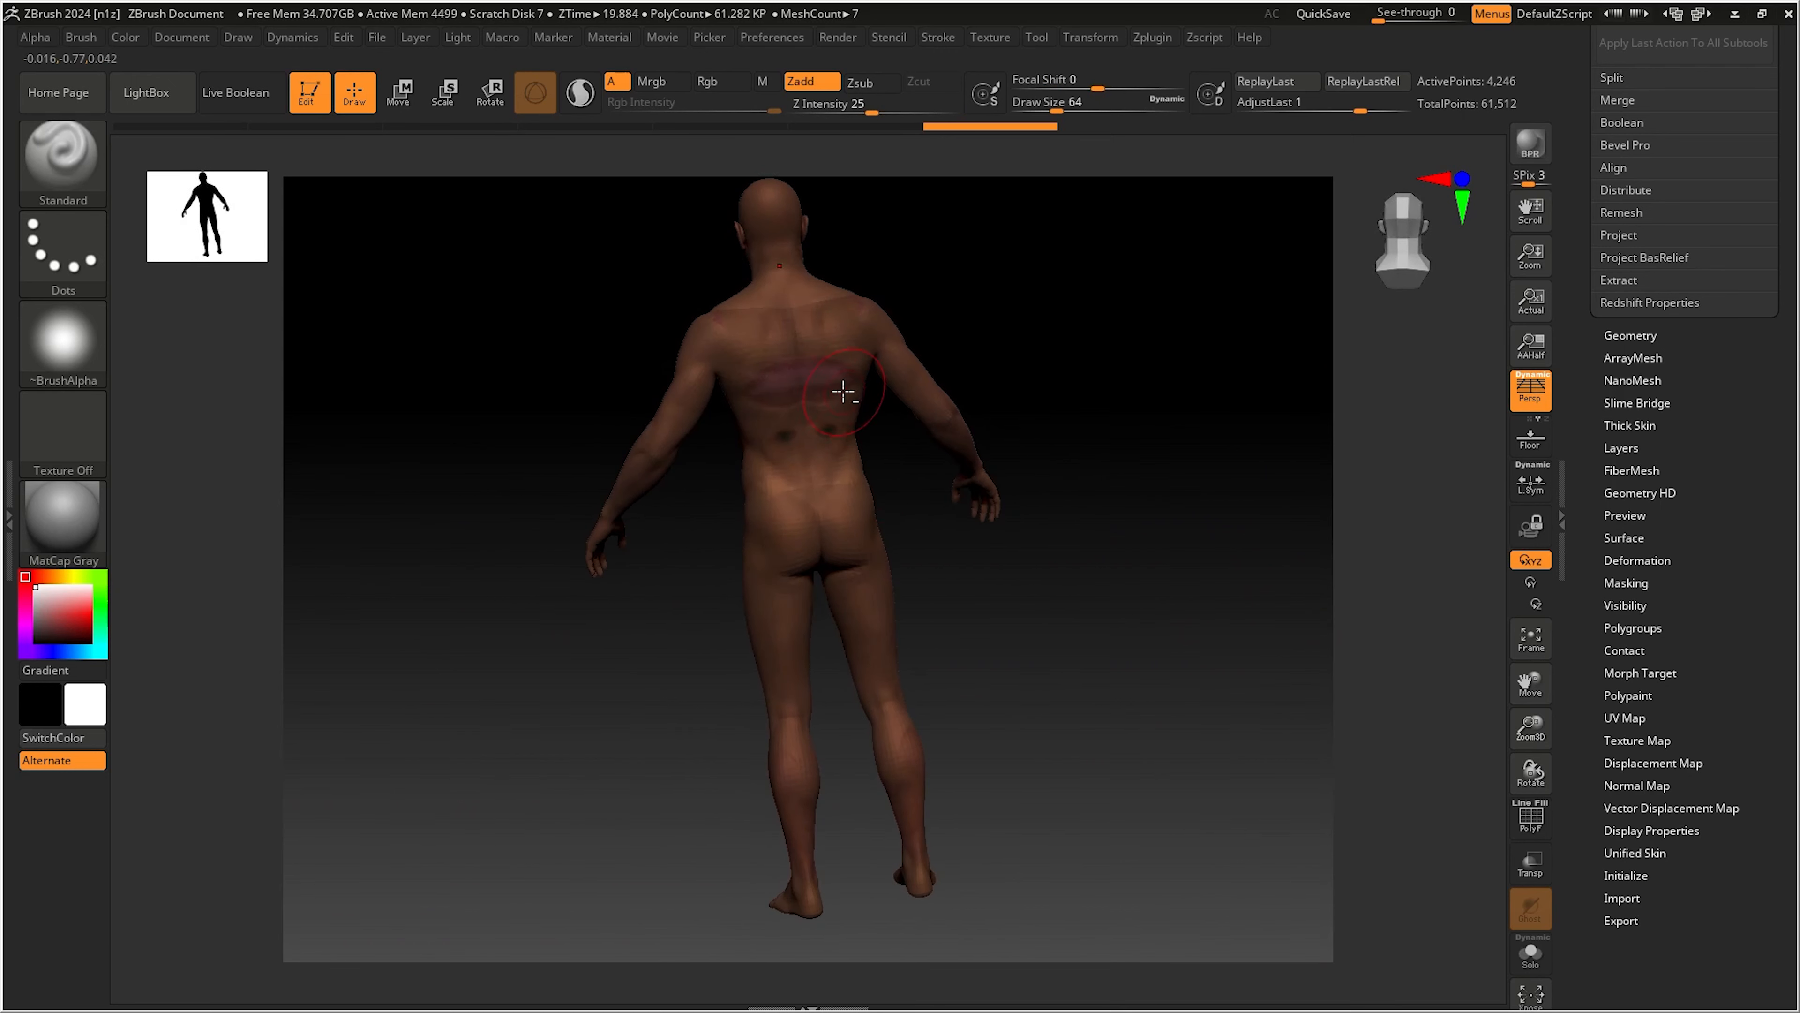
right_click_drag(847, 394, 885, 438, "ctrl")
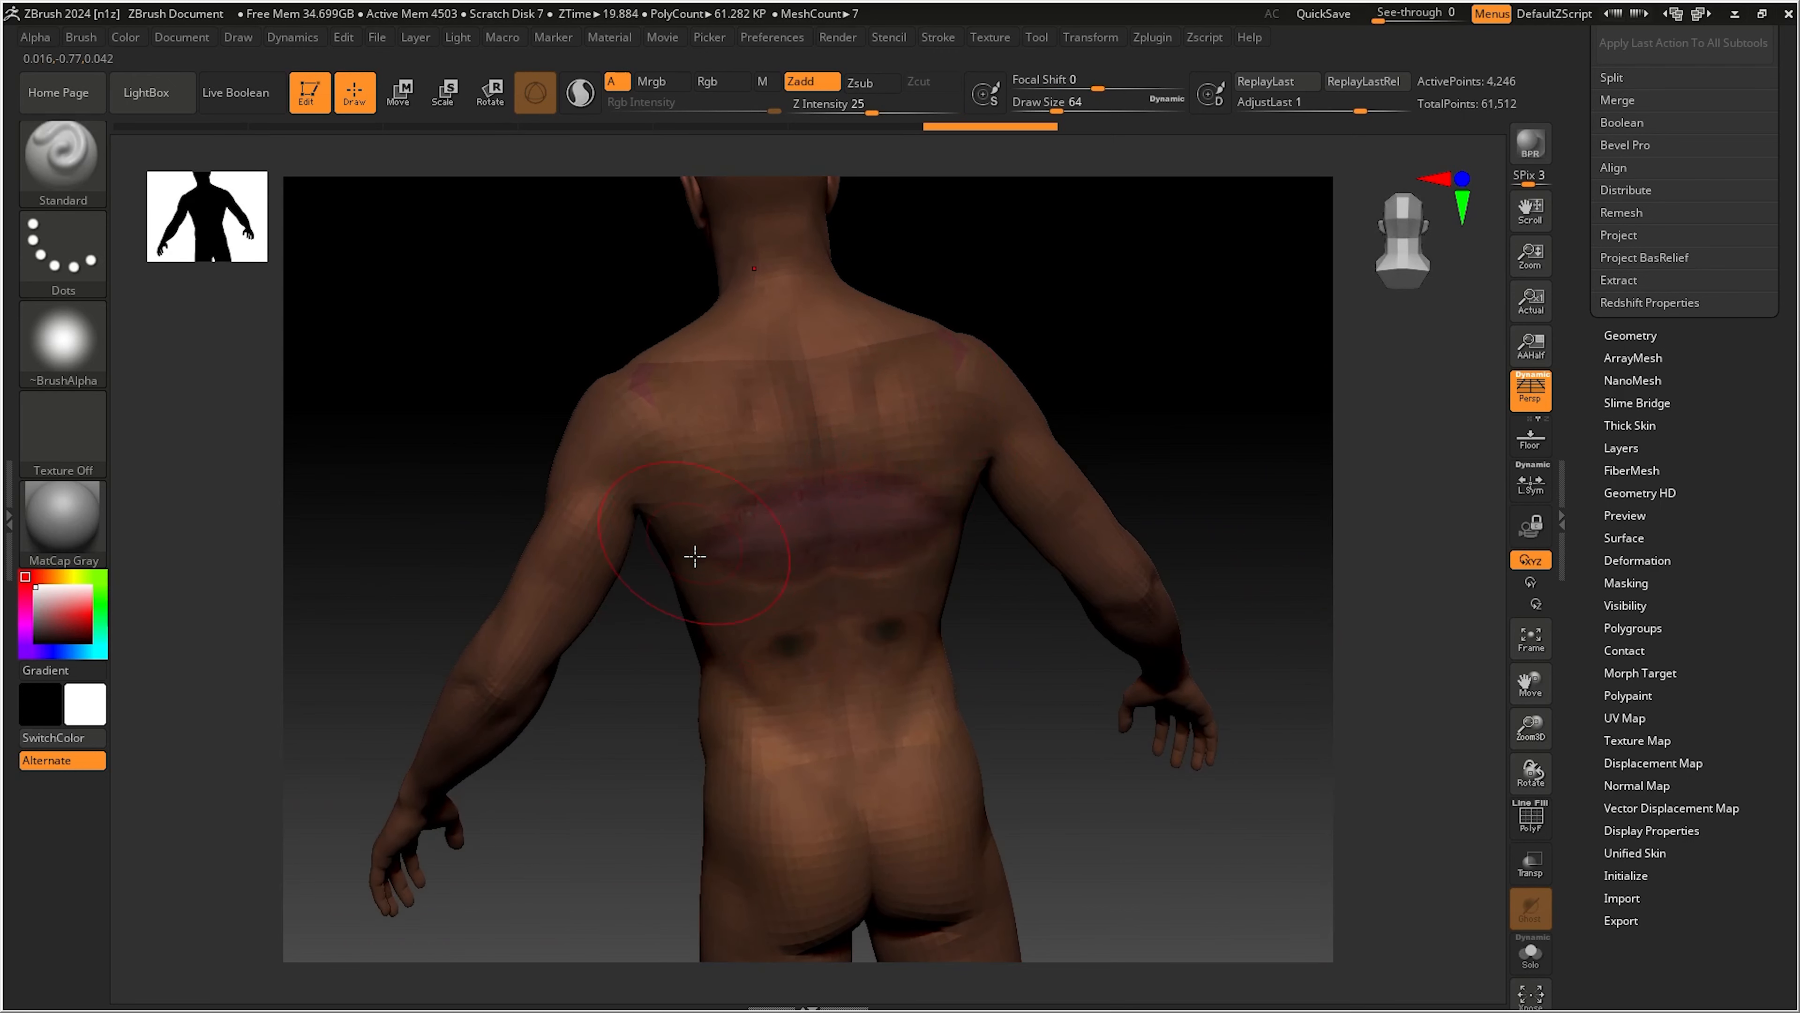
right_click_drag(822, 599, 844, 394, "alt")
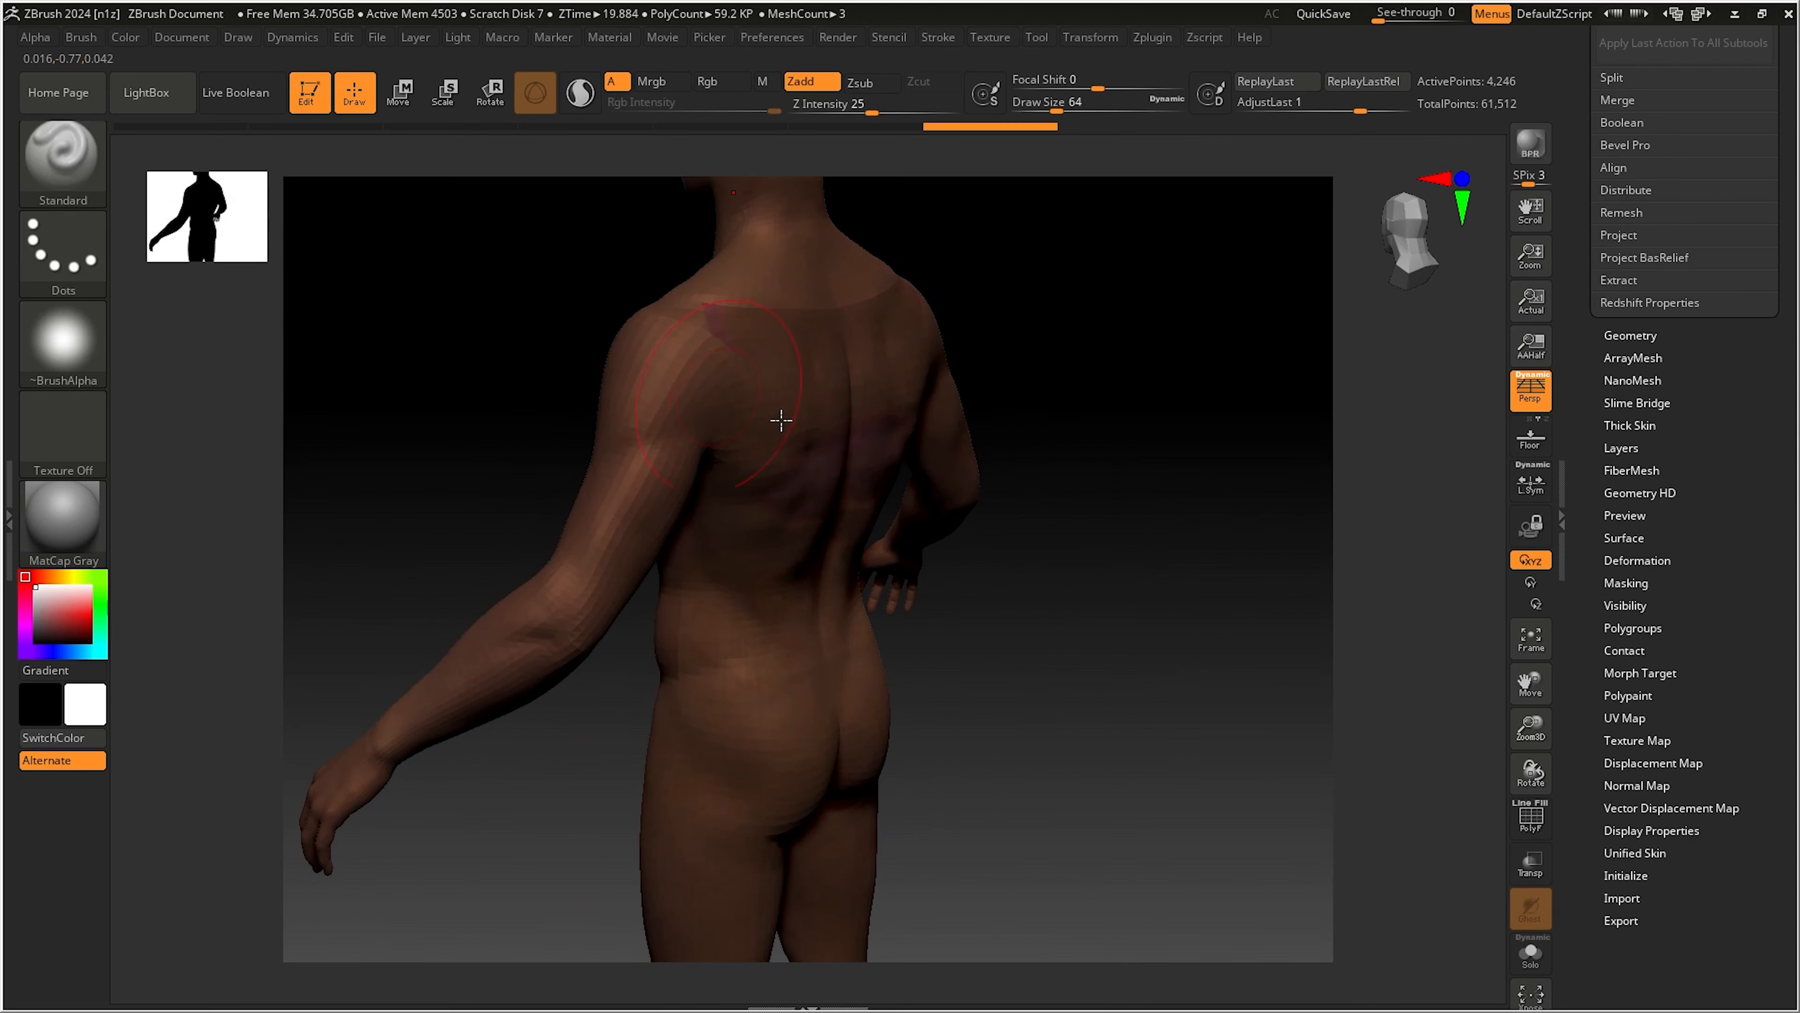
right_click_drag(700, 467, 917, 407)
right_click_drag(1037, 470, 671, 504)
right_click_drag(932, 475, 752, 482)
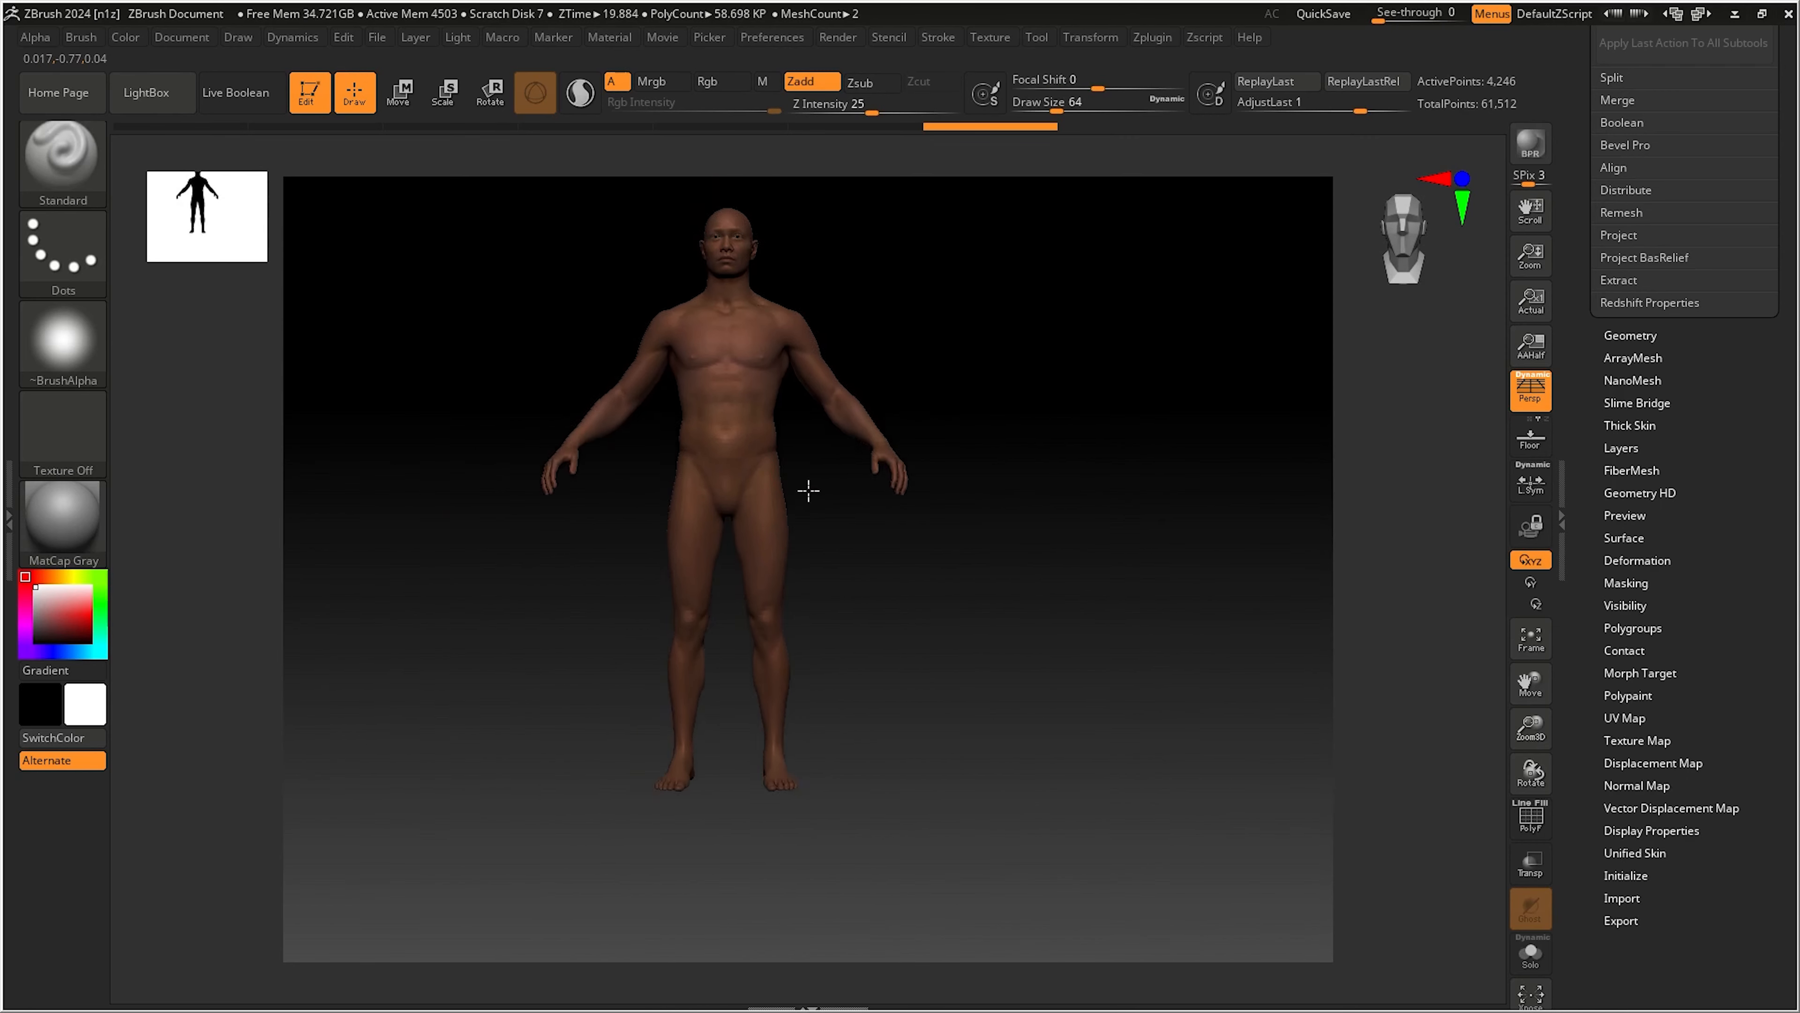
right_click_drag(787, 382, 924, 434)
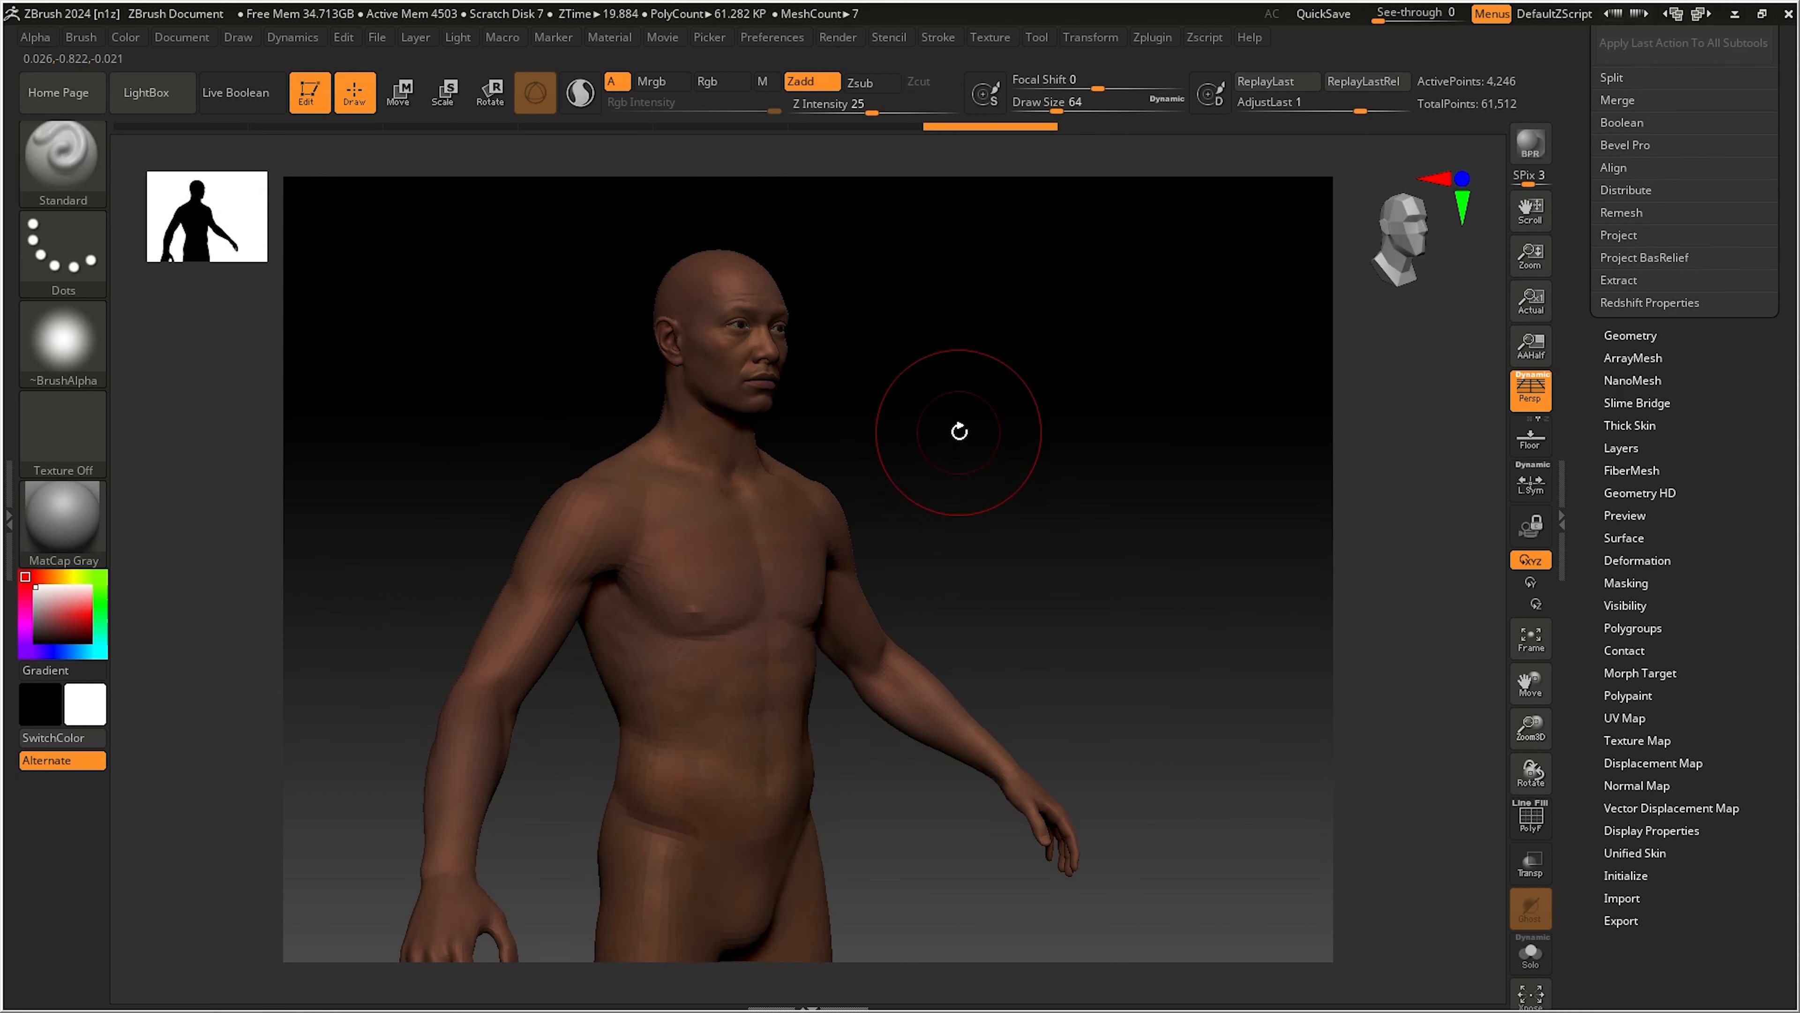